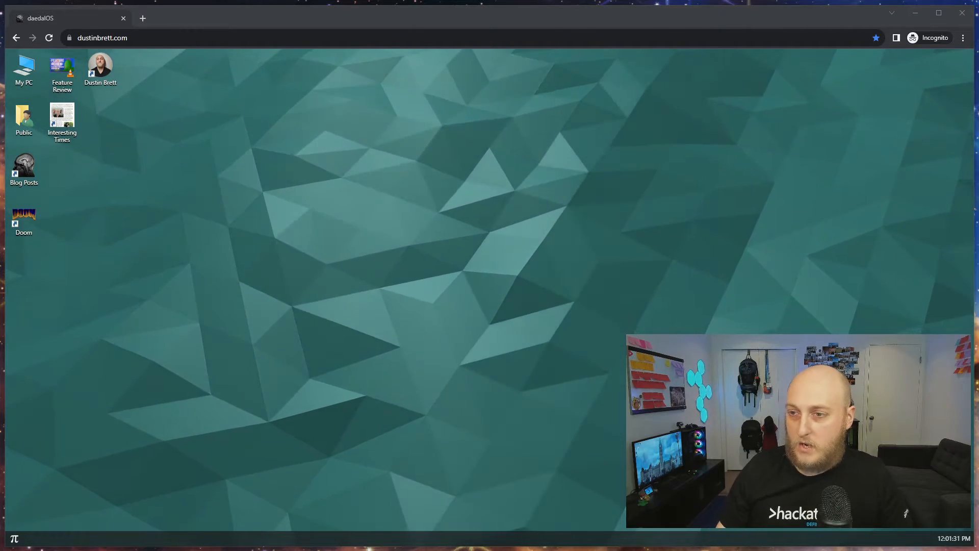
- Reload the daedalOS desktop page in the browser
left_click_drag(294, 180, 552, 194)
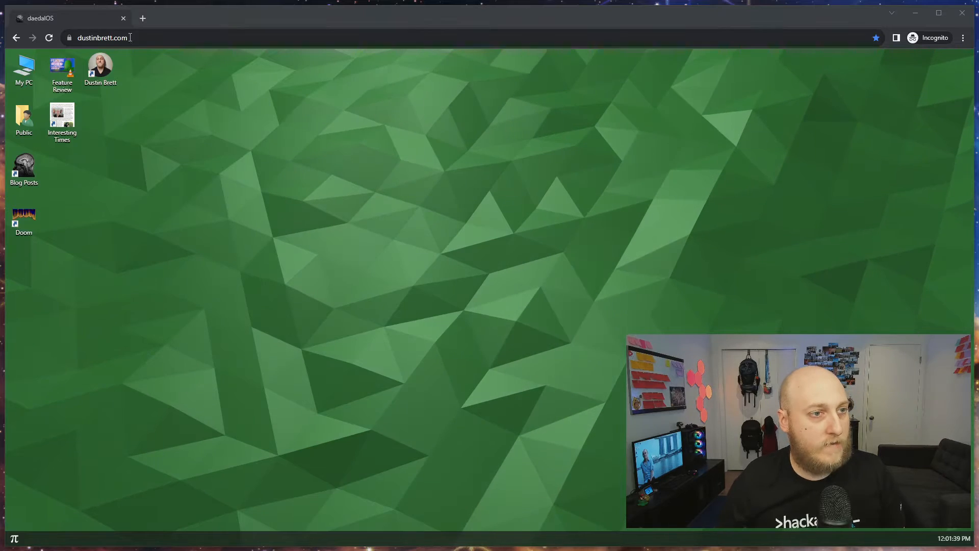
left_click(105, 38)
left_click(48, 39)
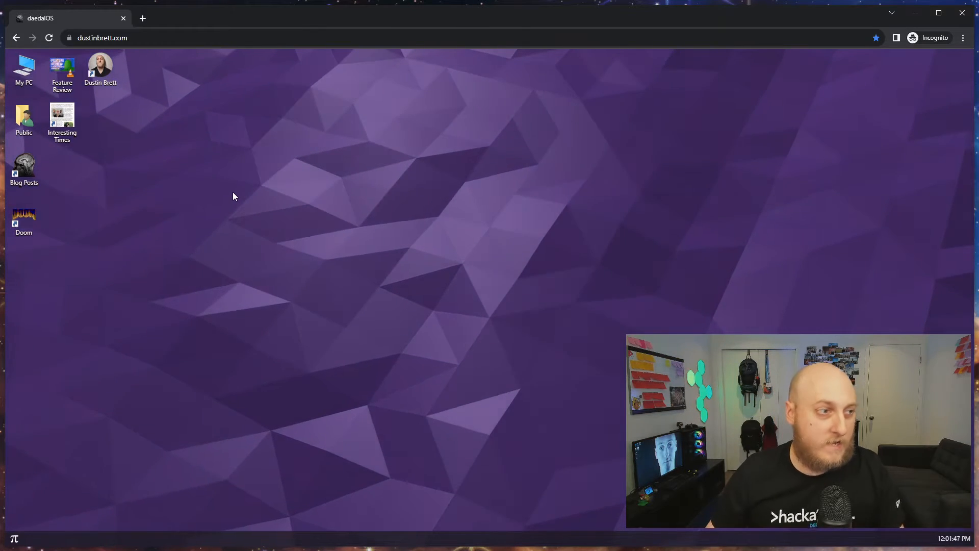
- Change the desktop background to Picture Slideshow
right_click(227, 155)
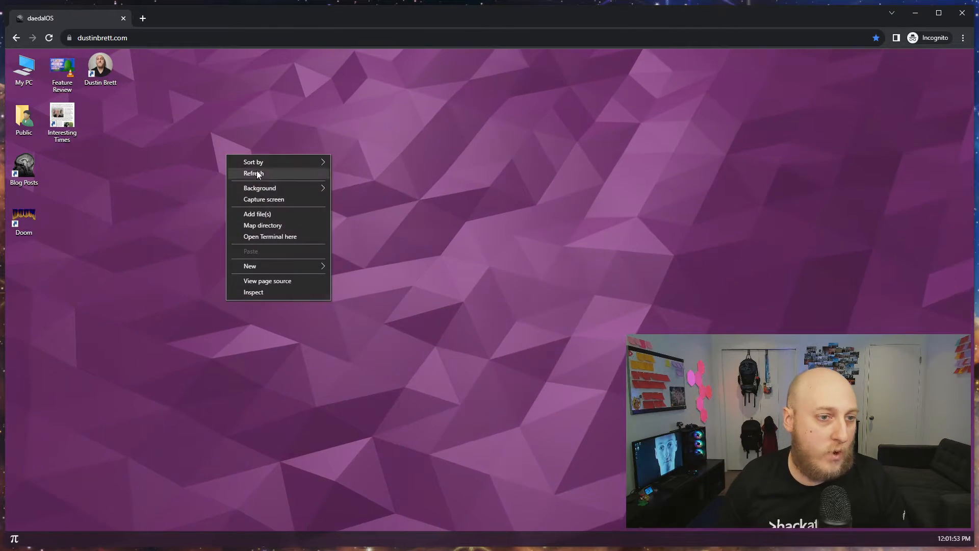
mouse_move(280, 188)
left_click(191, 166)
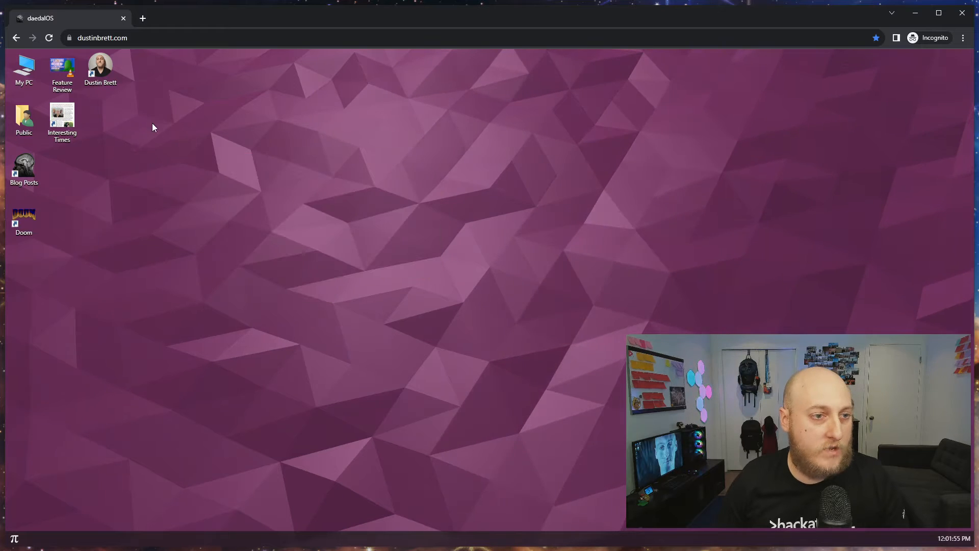
right_click(151, 127)
mouse_move(189, 161)
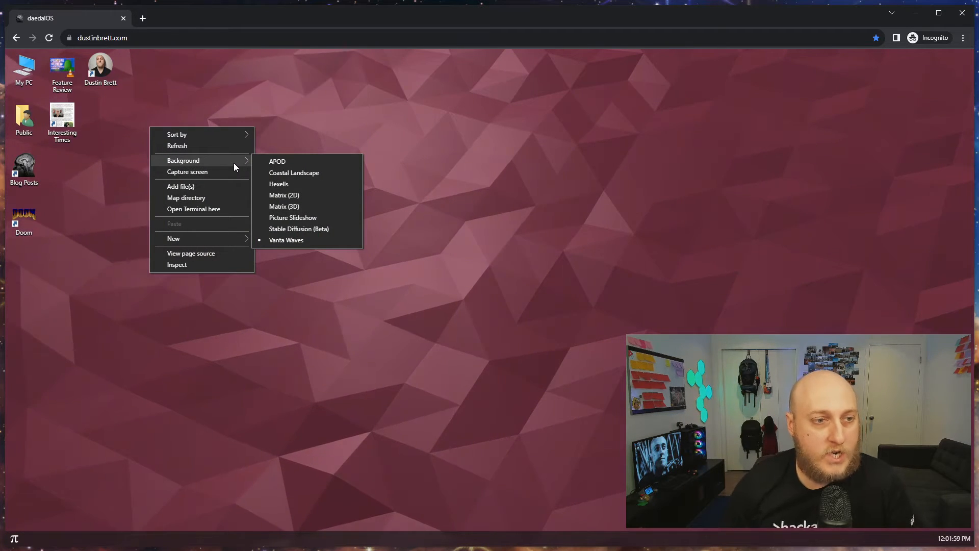
left_click(300, 219)
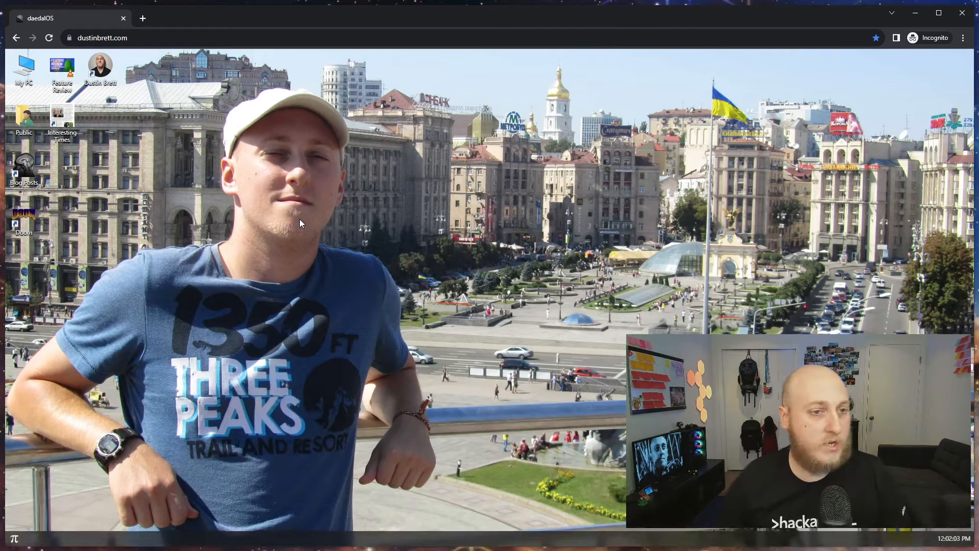
- Open slideshow.json from the Pictures folder in Public and examine its list of slideshow image paths
double_click(24, 118)
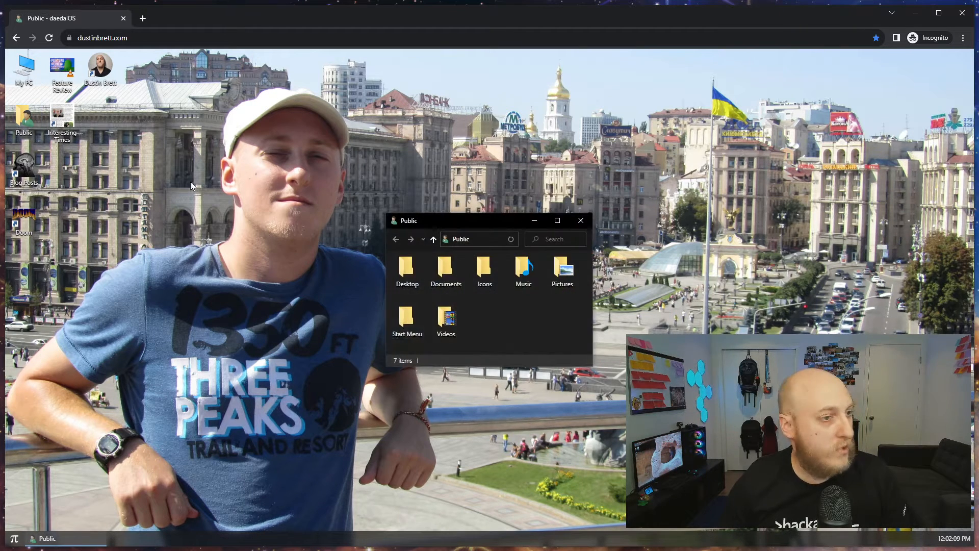
double_click(555, 278)
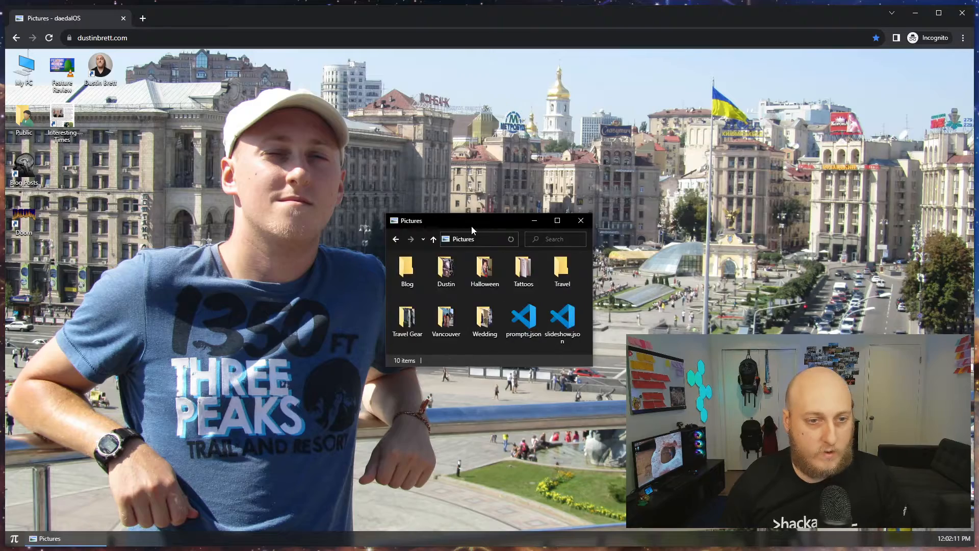
left_click_drag(471, 229, 345, 169)
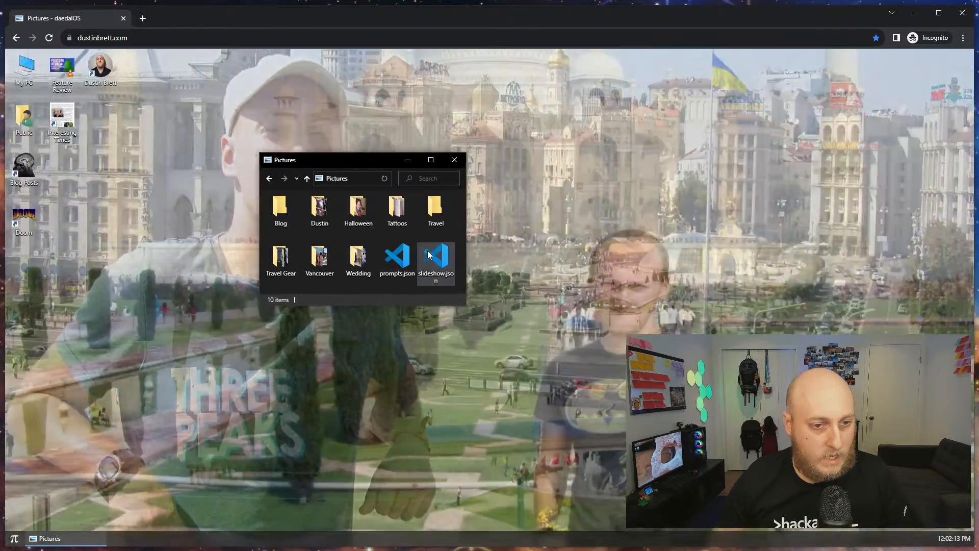
double_click(429, 255)
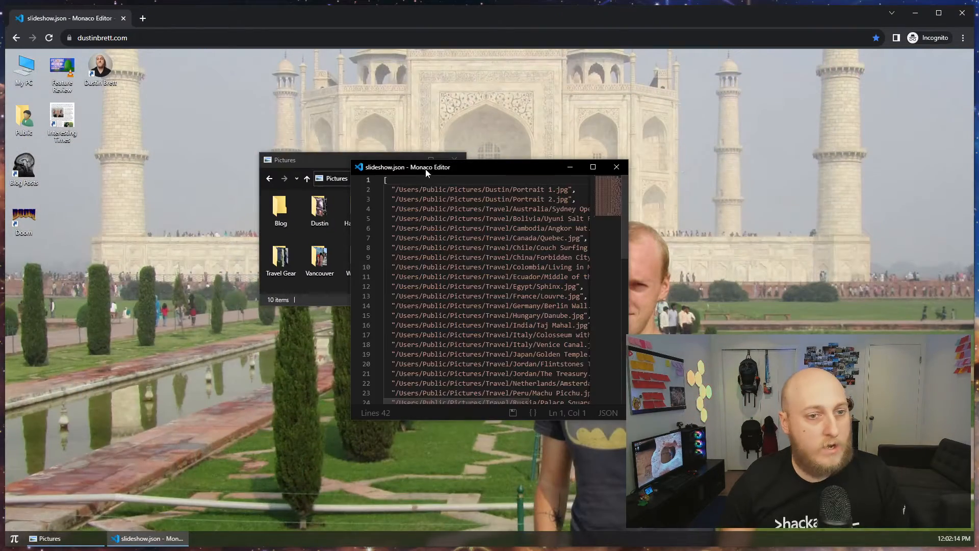
left_click_drag(426, 171, 228, 126)
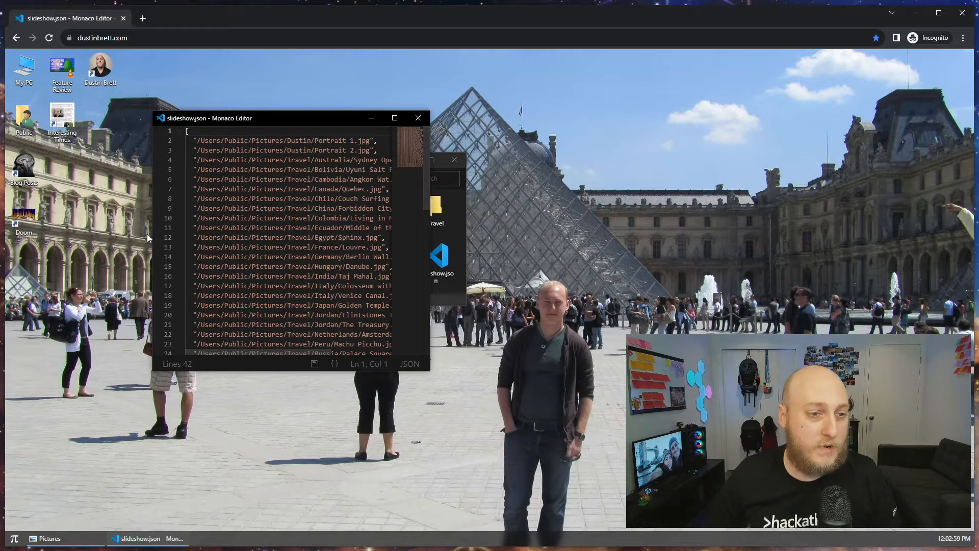
- Close slideshow.json, reopen it for a second look at the image paths, and close it again
left_click(419, 117)
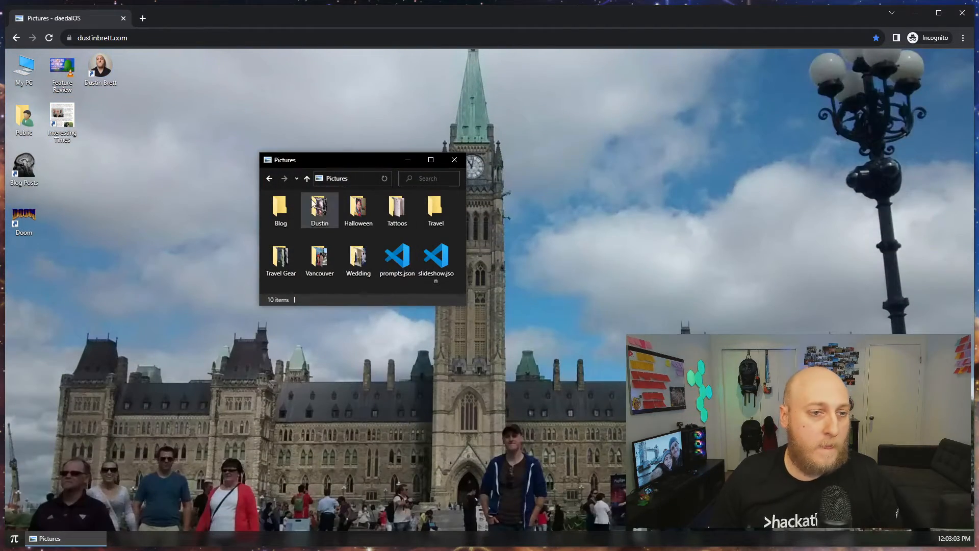
double_click(436, 261)
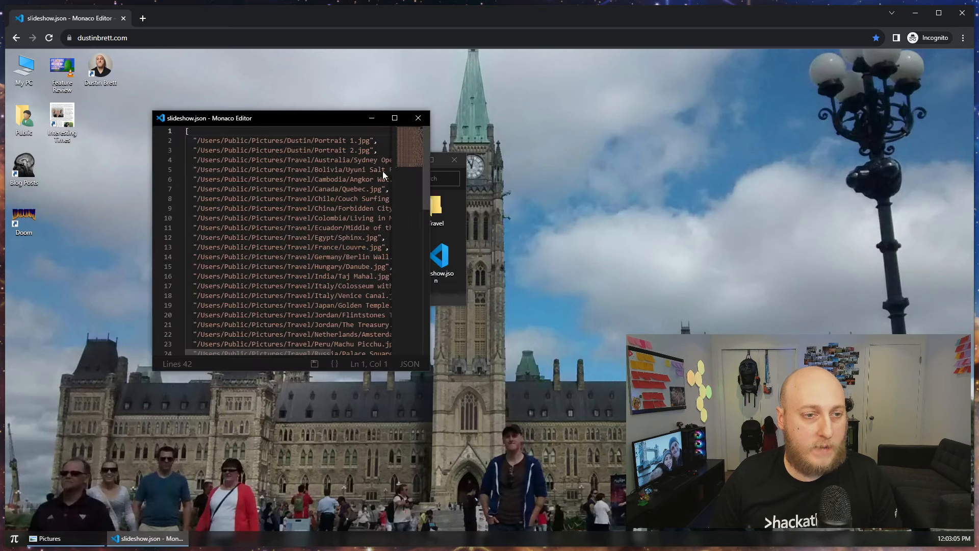
left_click(419, 118)
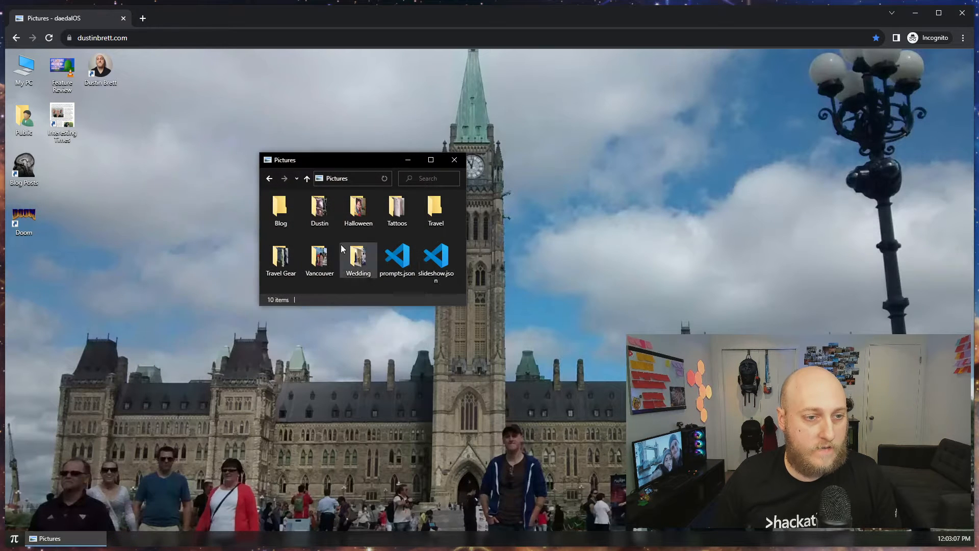
- View Portrait 1.jpg from the portraits folder inside Pictures, and close the photo and the file window
left_click(312, 207)
double_click(312, 206)
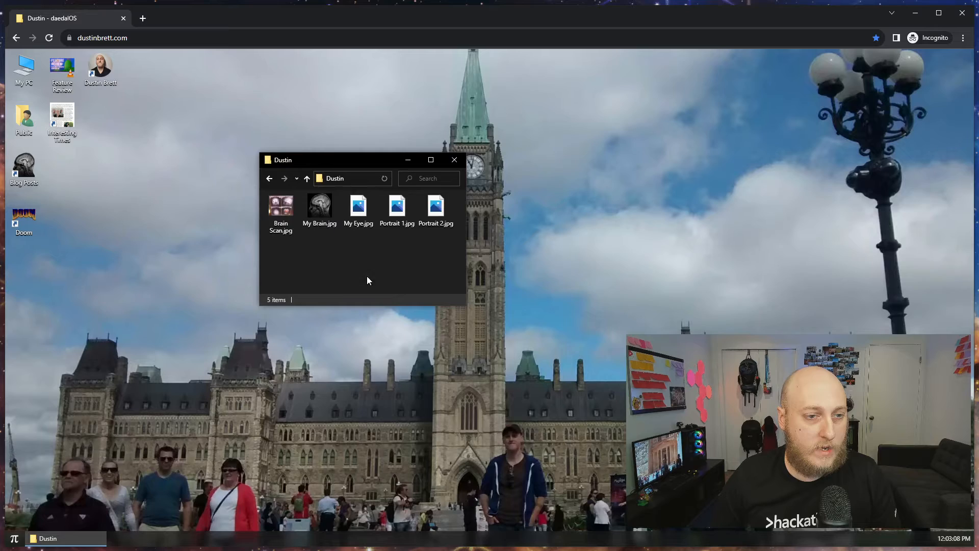
double_click(399, 210)
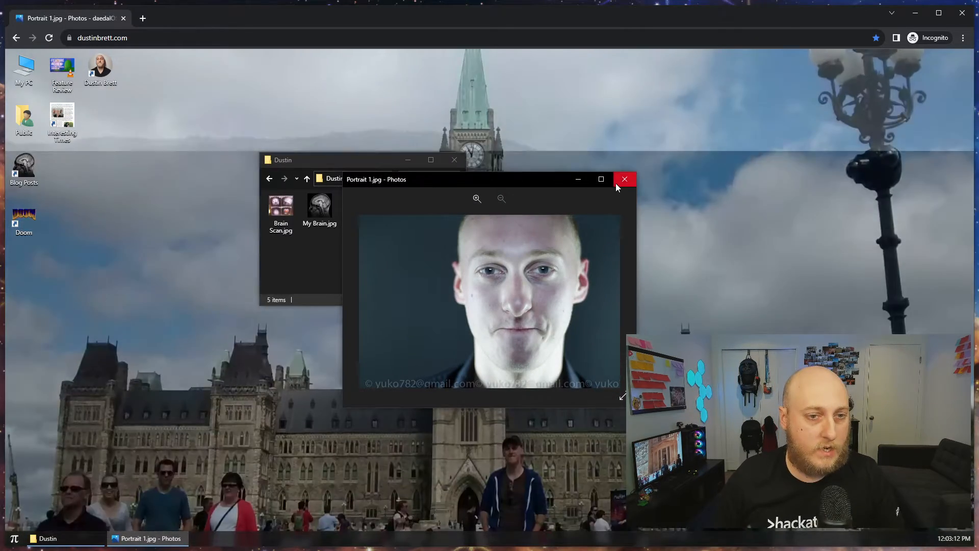
left_click(624, 179)
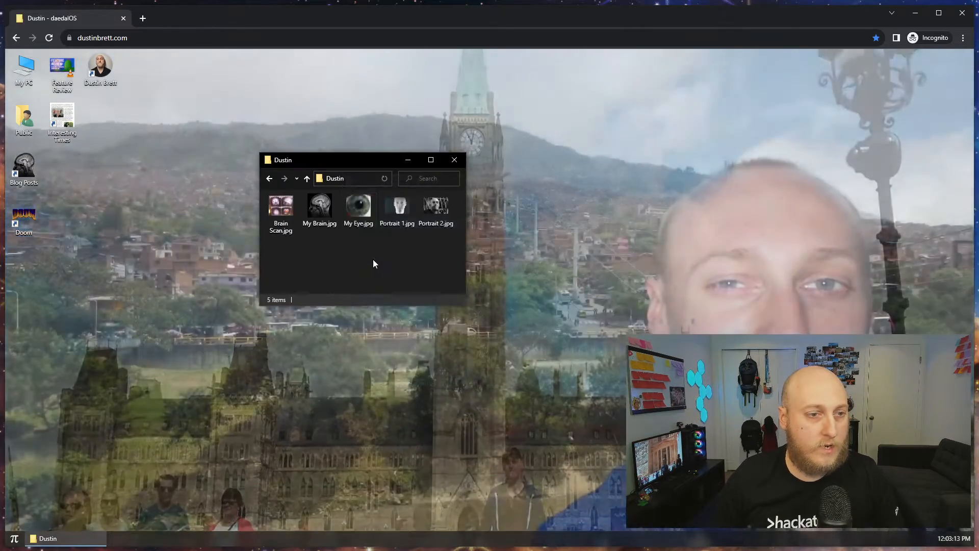
left_click(308, 178)
left_click(456, 160)
- Change the desktop background to APOD
right_click(223, 130)
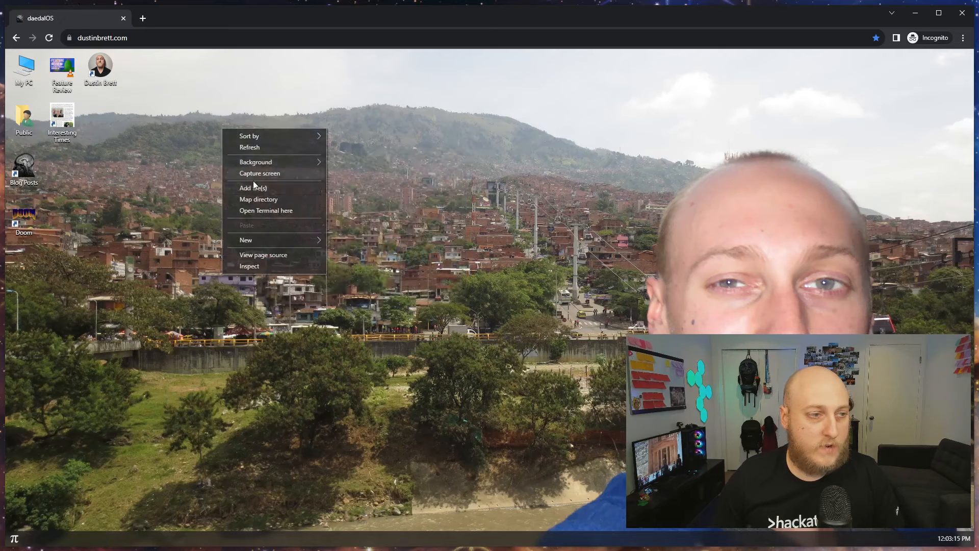
mouse_move(283, 163)
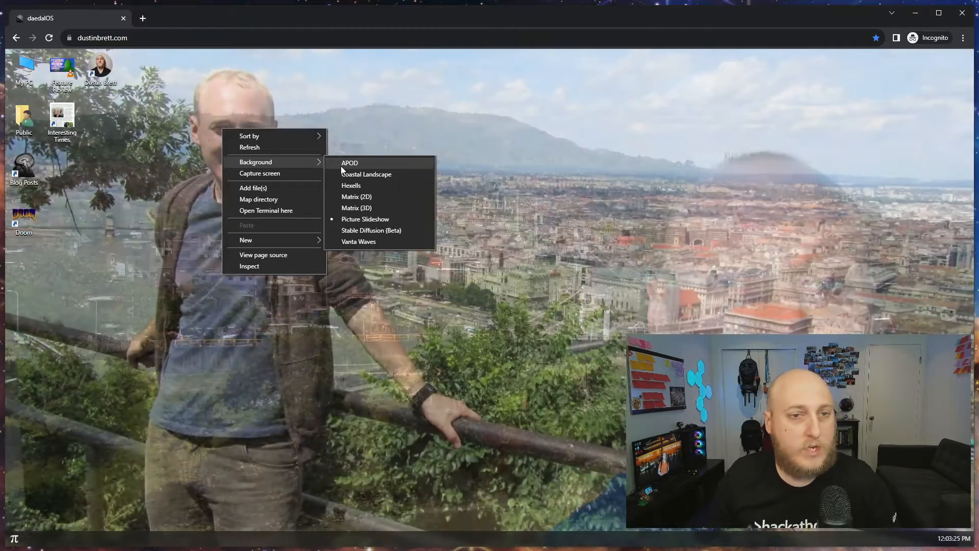
left_click(340, 164)
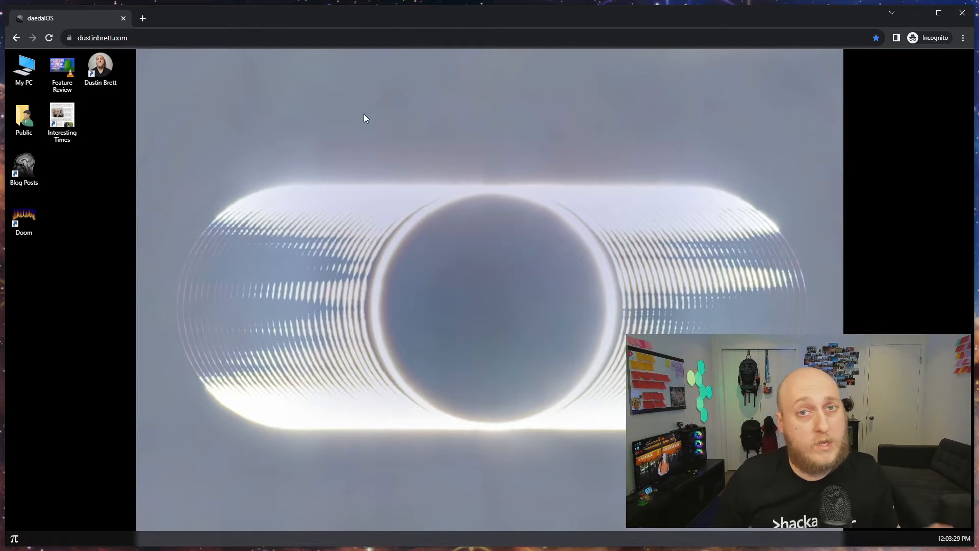
right_click(222, 192)
mouse_move(273, 225)
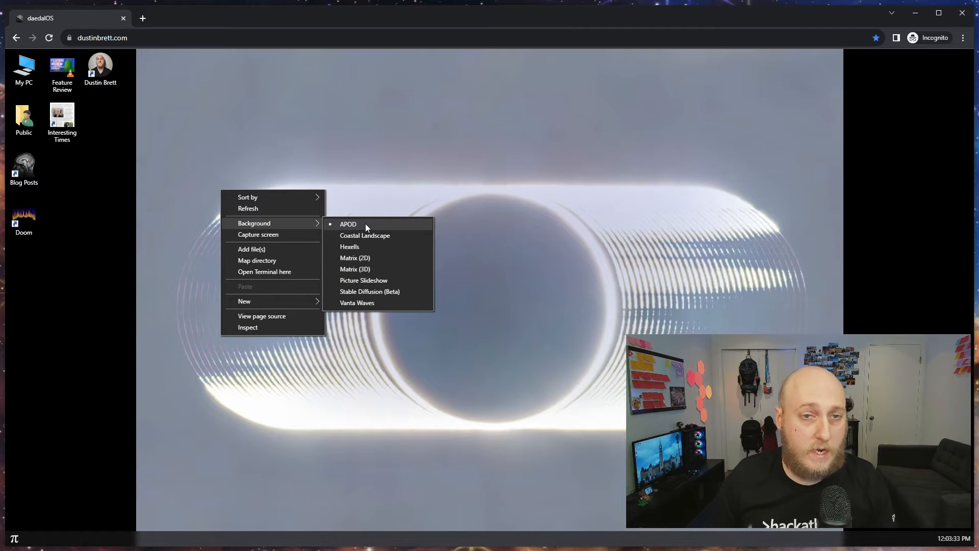
left_click(214, 134)
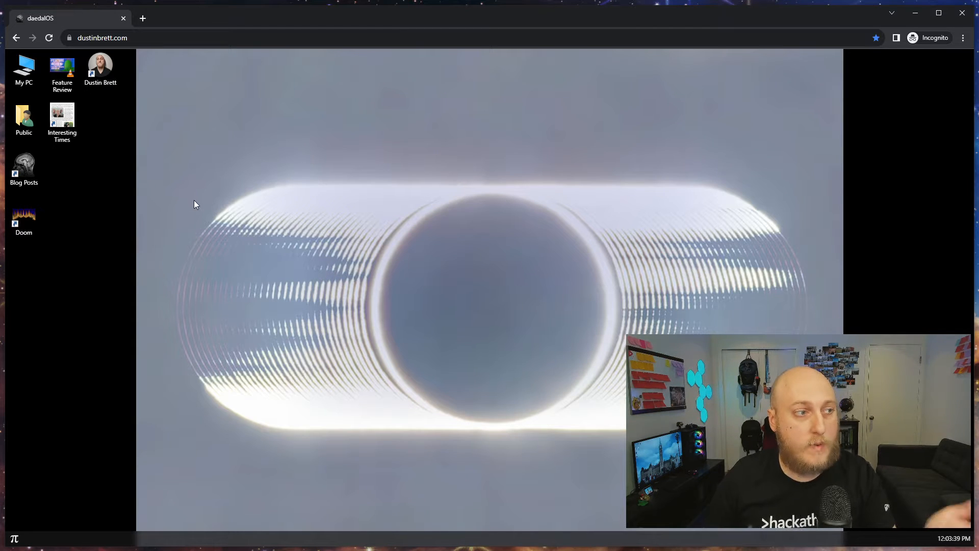
- Change the desktop background to Coastal Landscape
right_click(207, 177)
mouse_move(248, 209)
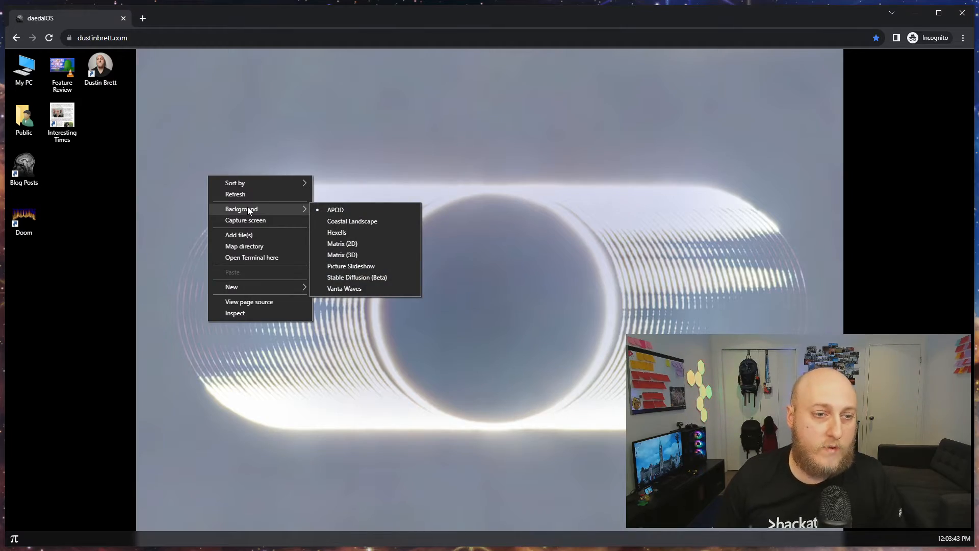
left_click(382, 221)
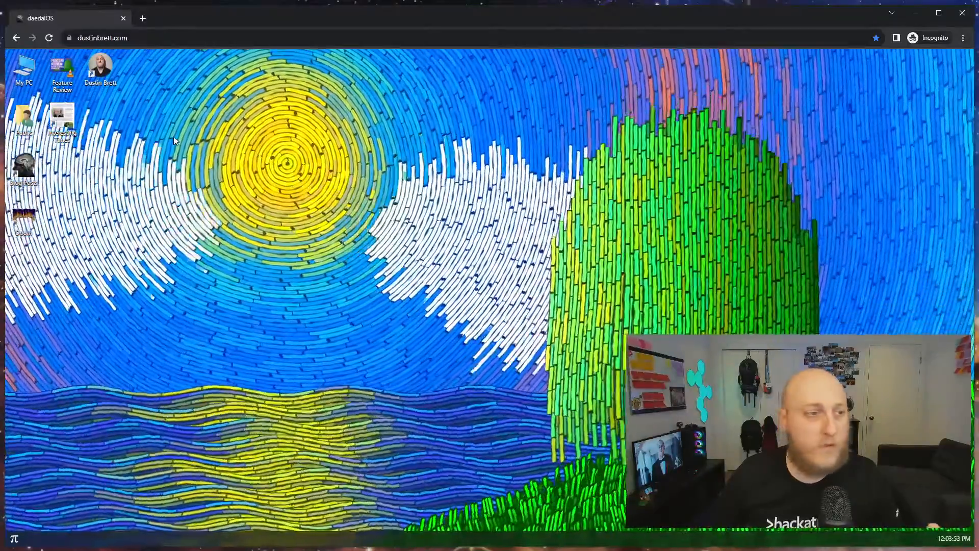
- Change the desktop background to Hexells
right_click(173, 136)
mouse_move(255, 170)
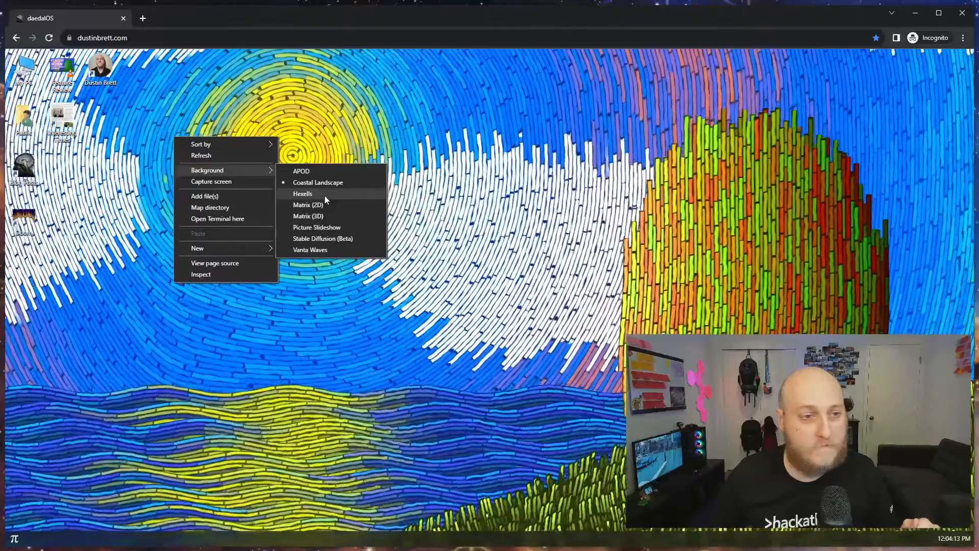
left_click(325, 195)
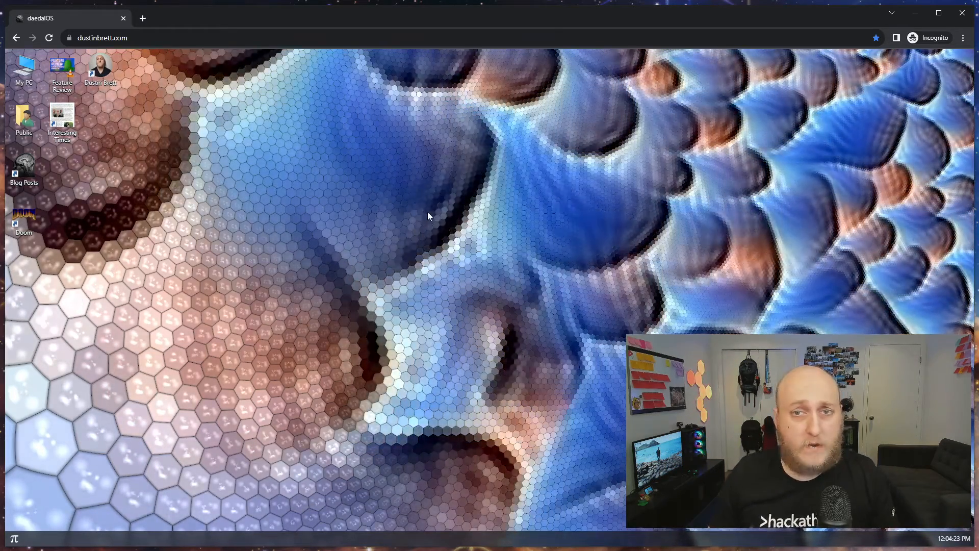
- Change the desktop background to Matrix (2D)
right_click(320, 187)
mouse_move(367, 223)
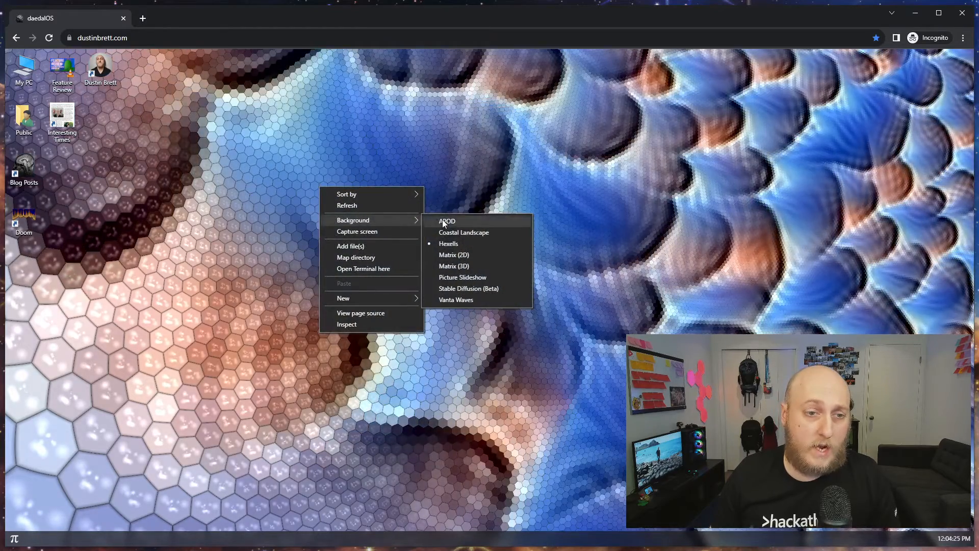
left_click(479, 254)
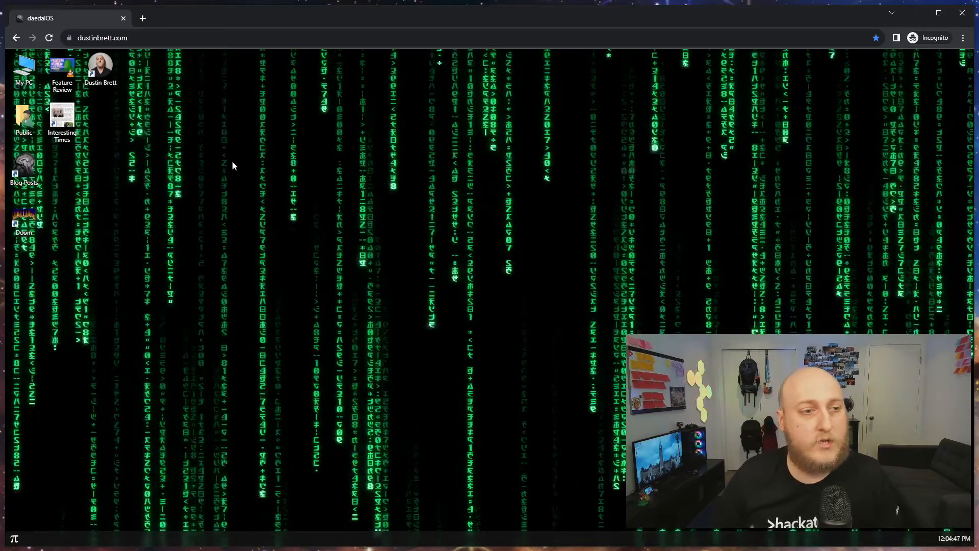
- Change the desktop background to Matrix (3D)
right_click(207, 154)
mouse_move(263, 192)
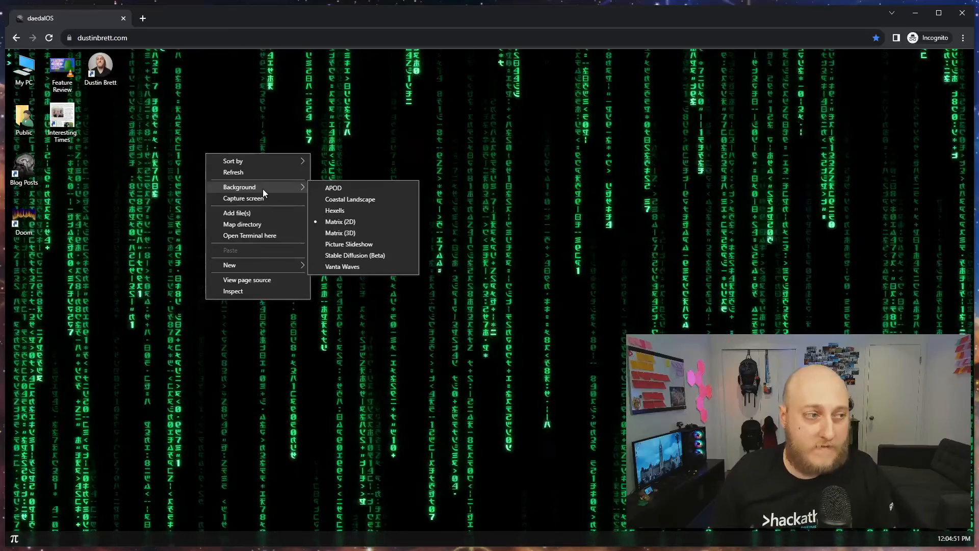
left_click(341, 235)
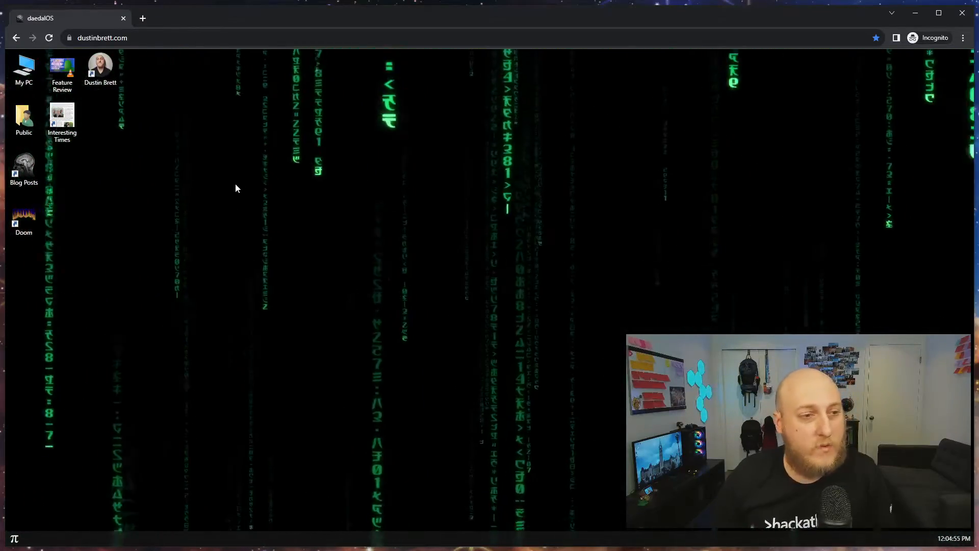
- Change the desktop background to Vanta Waves
right_click(236, 183)
mouse_move(277, 217)
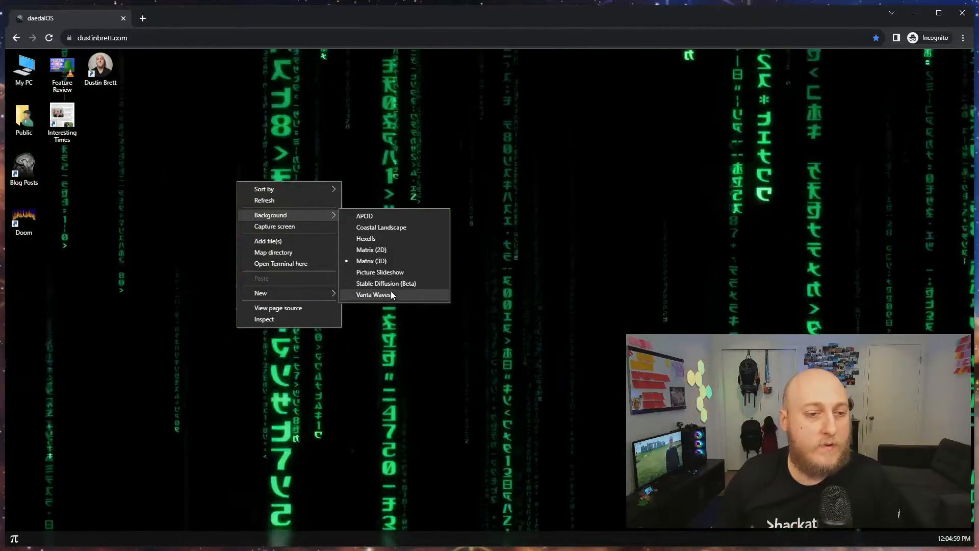
left_click(385, 296)
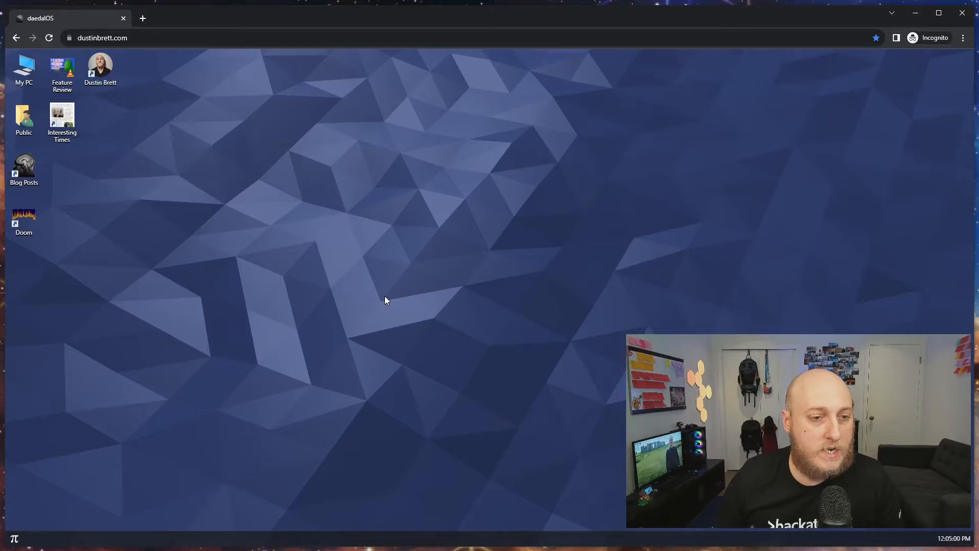
- Open prompts.json from the Pictures folder in Public in the Monaco Editor
right_click(246, 139)
mouse_move(304, 173)
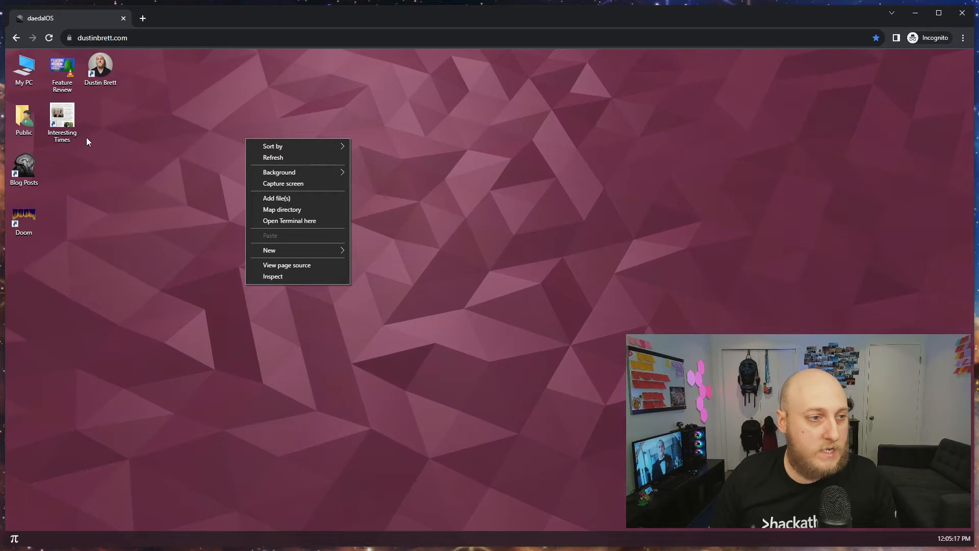
double_click(24, 117)
double_click(436, 209)
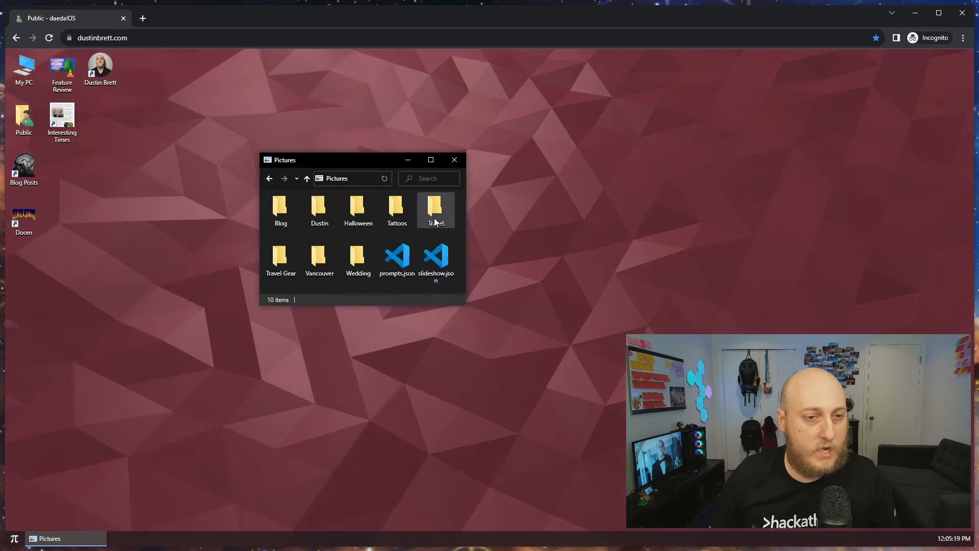
double_click(402, 268)
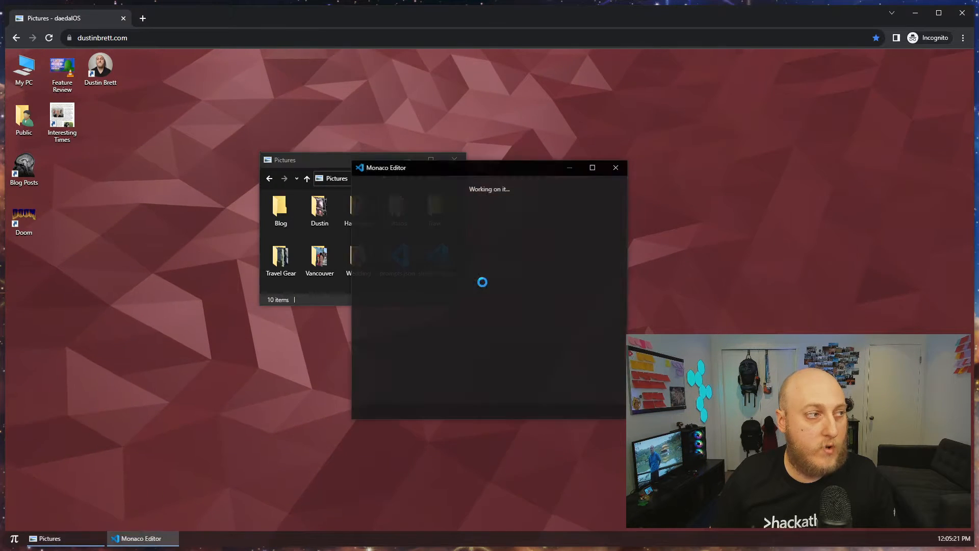
- Widen the prompts.json window to read the full image prompts, and close the file
left_click_drag(459, 170, 186, 118)
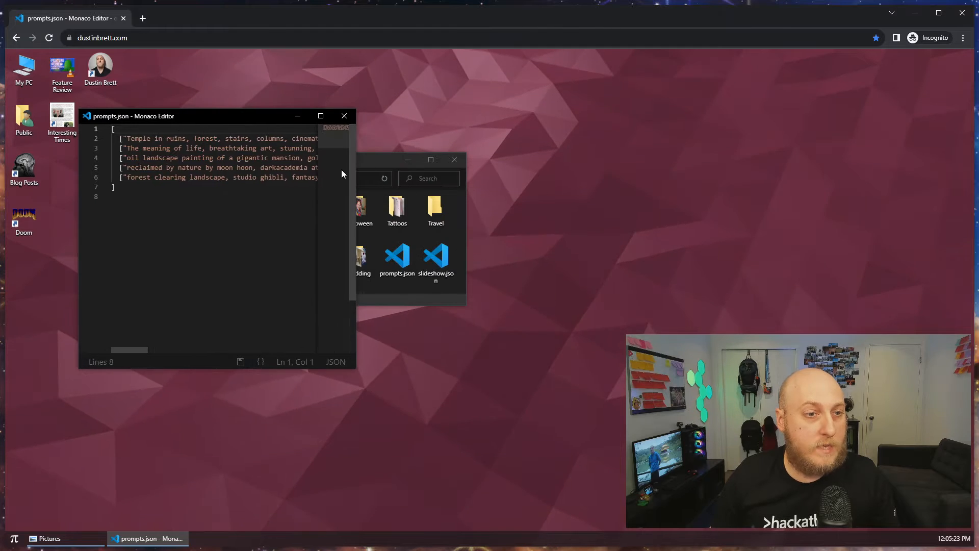
left_click_drag(357, 173, 824, 183)
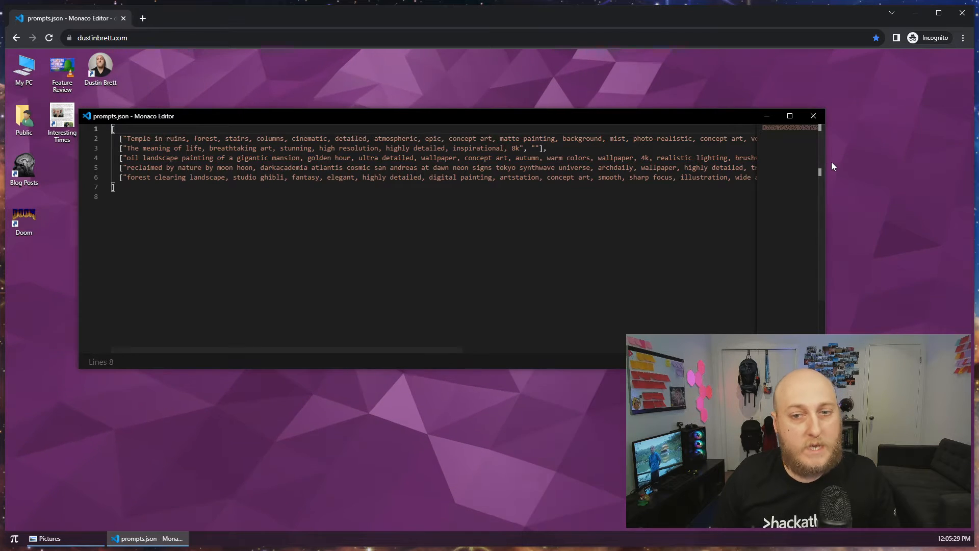
left_click_drag(828, 164, 441, 165)
left_click_drag(204, 116, 396, 143)
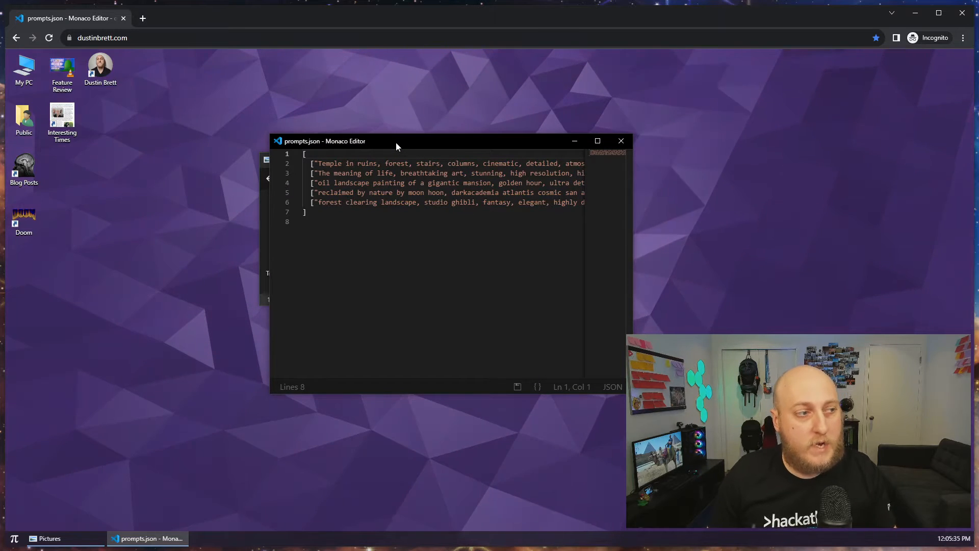
left_click(622, 142)
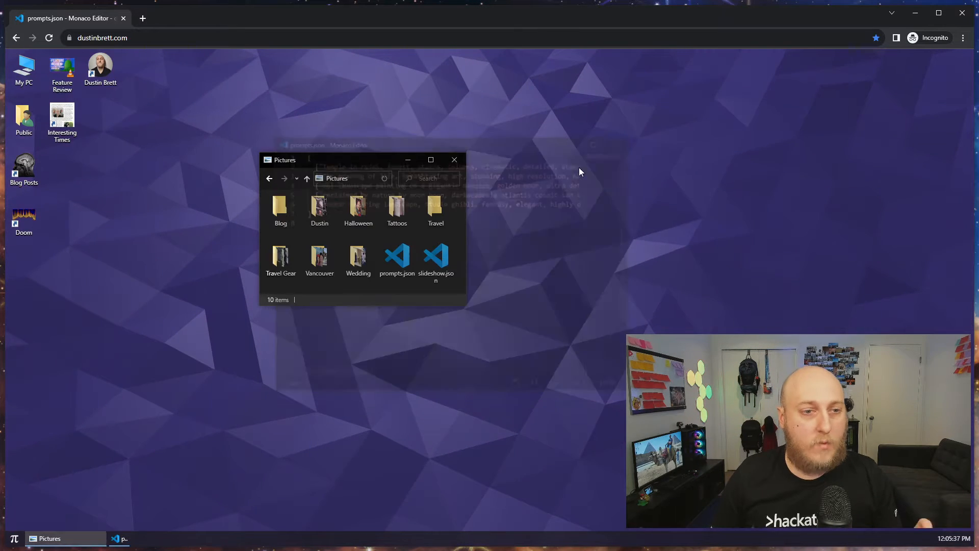
- Move the Pictures window out of the way and change the desktop background to Stable Diffusion (Beta)
left_click_drag(317, 162, 136, 169)
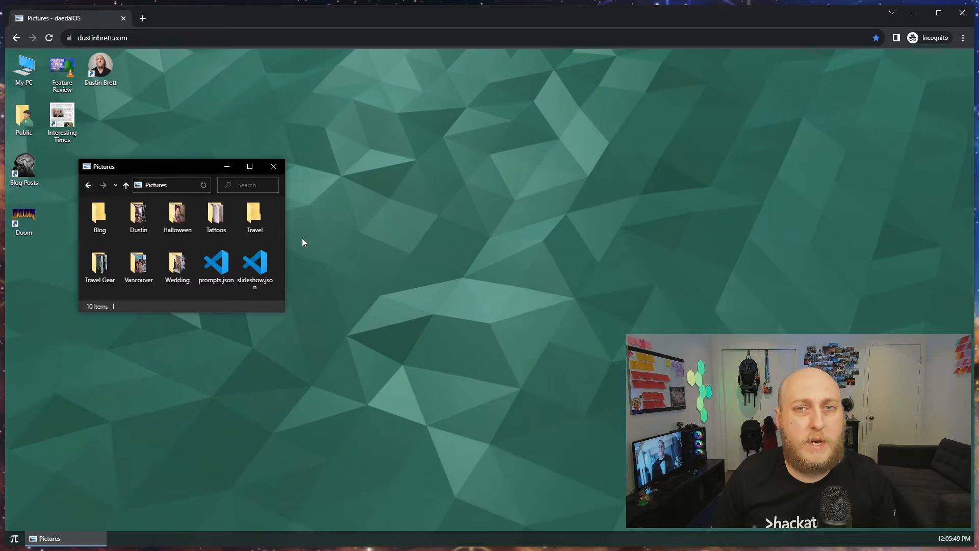
right_click(377, 182)
mouse_move(417, 218)
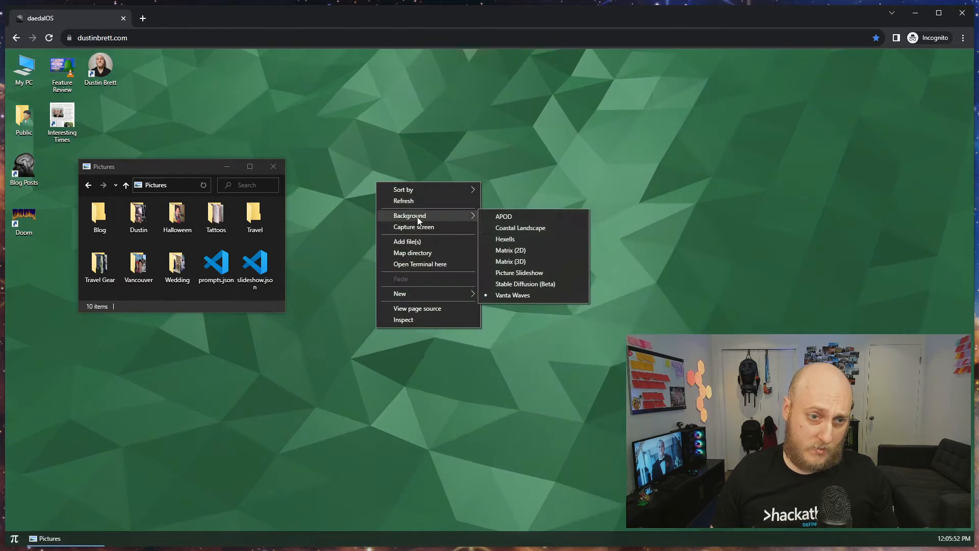
left_click(544, 284)
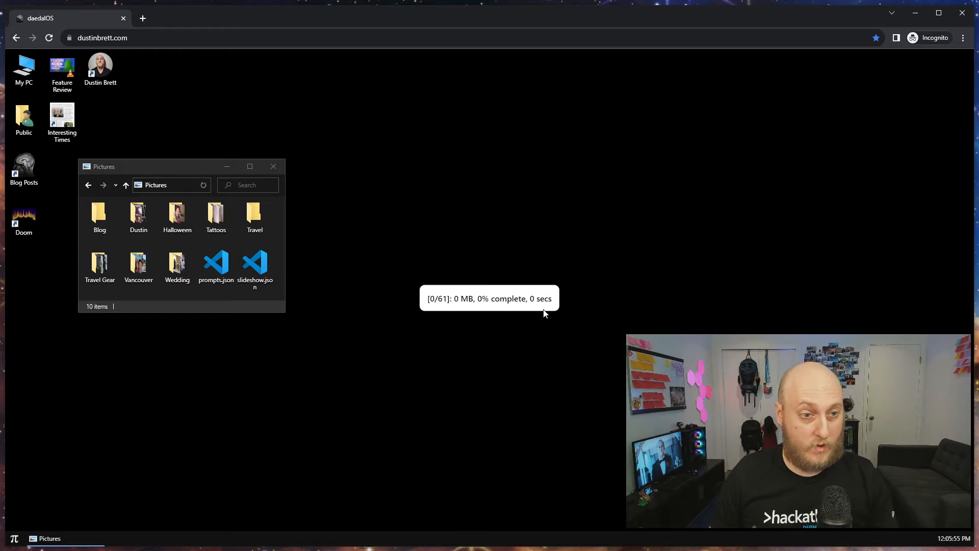
- Restart the daedalOS session through its power option
left_click(14, 539)
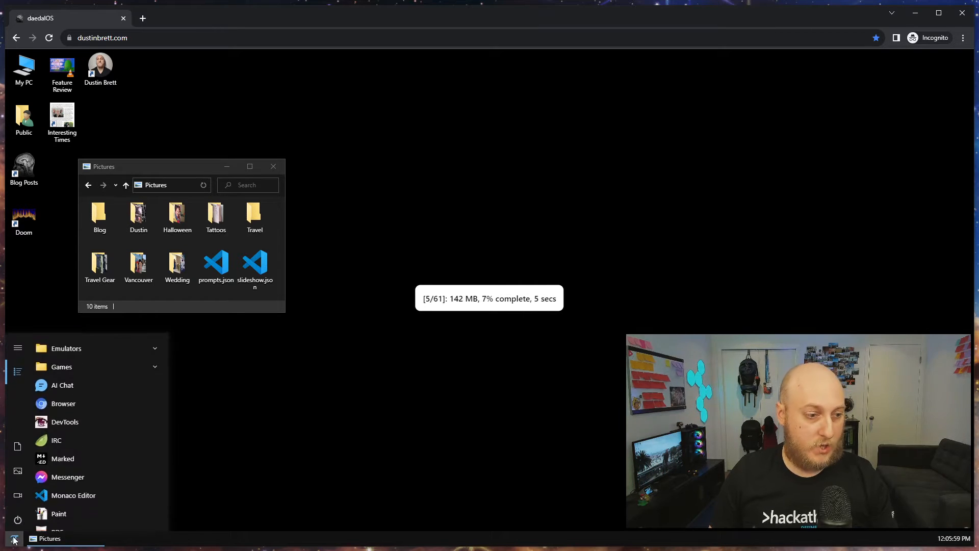
left_click(23, 519)
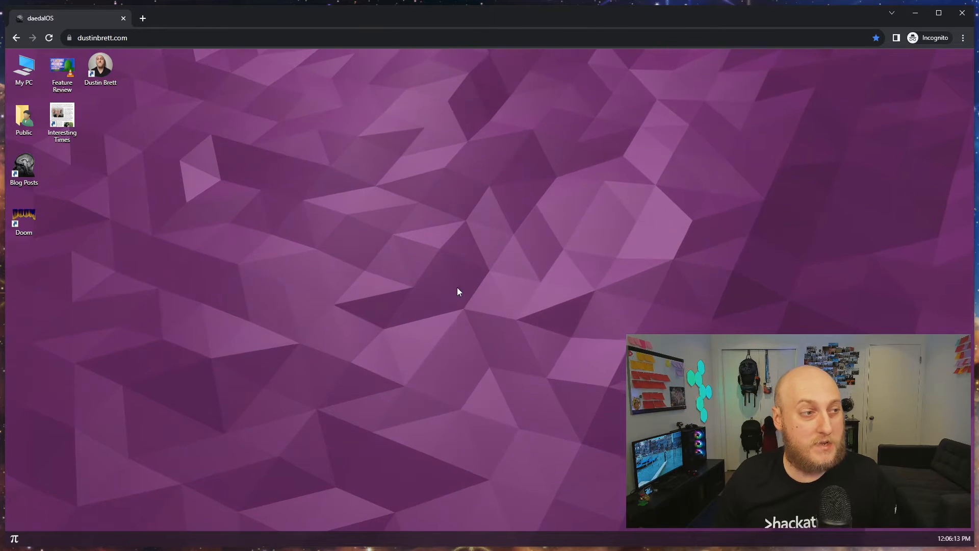
- Copy SD1.png from the local Test Files folder in File Explorer onto the daedalOS desktop and reposition its icon
key("alt+Tab")
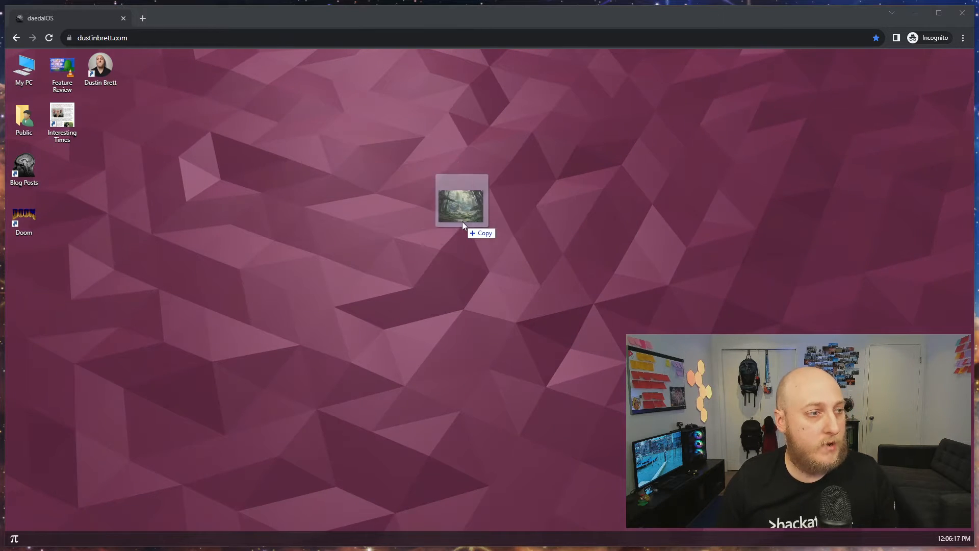
left_click_drag(467, 234, 467, 234)
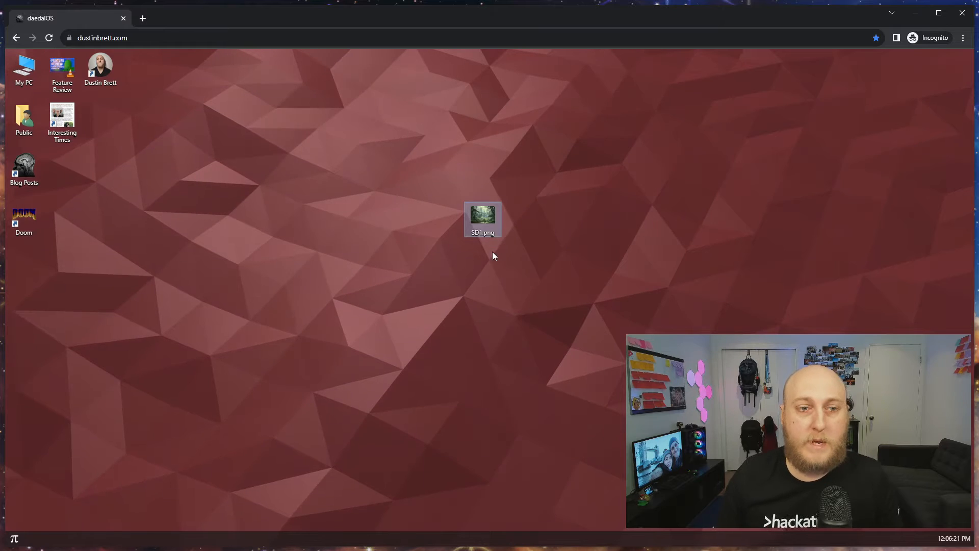
mouse_move(484, 224)
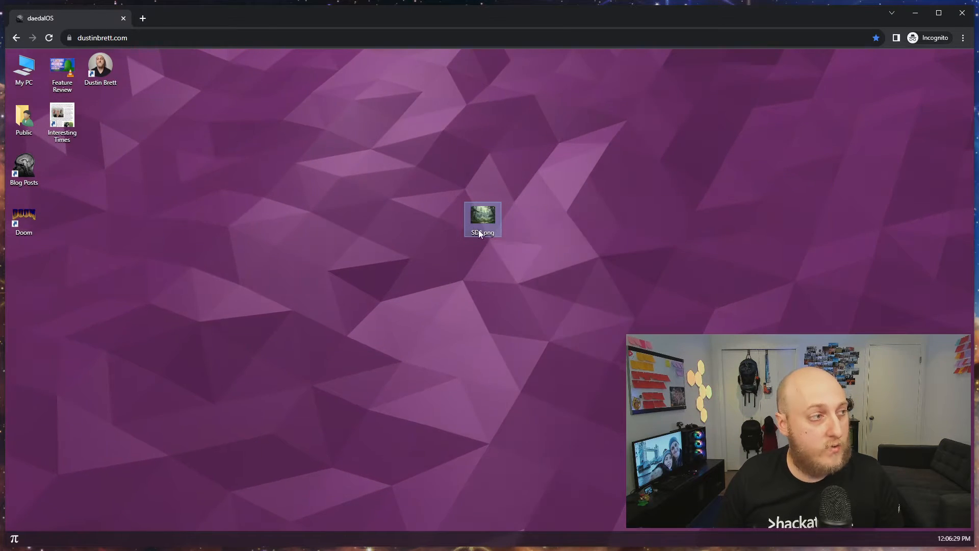
left_click_drag(481, 216, 329, 167)
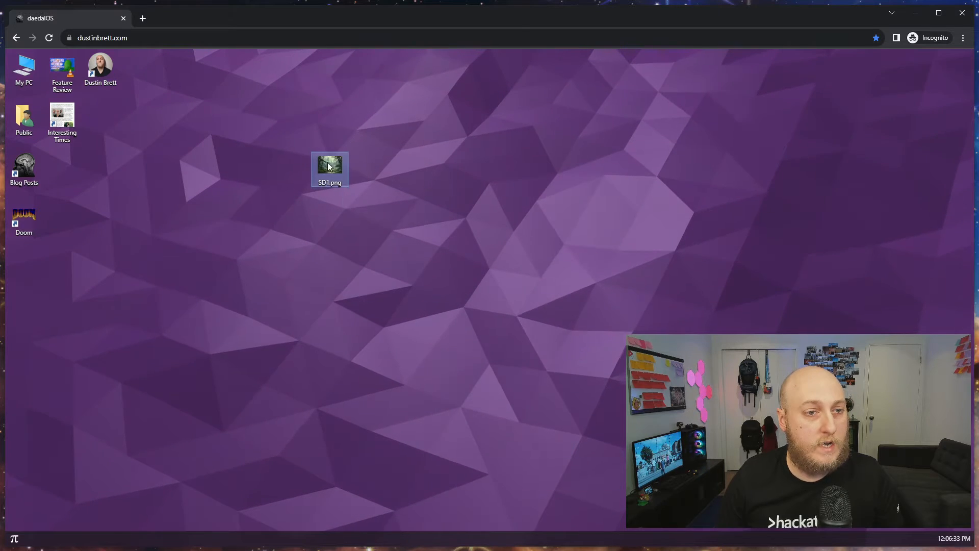
- View SD1.png enlarged in Photos and move its icon into the top row of desktop icons
double_click(330, 166)
left_click_drag(472, 176, 400, 126)
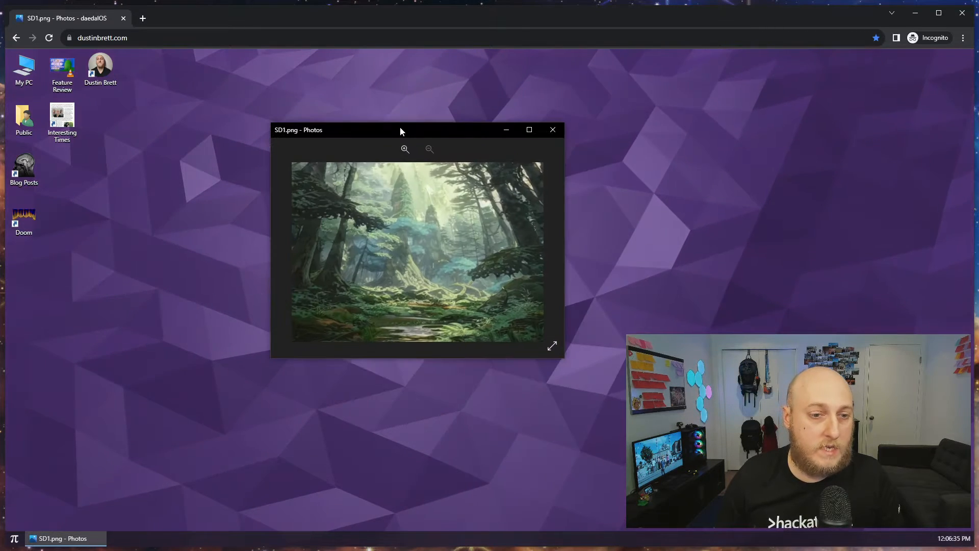
left_click(553, 345)
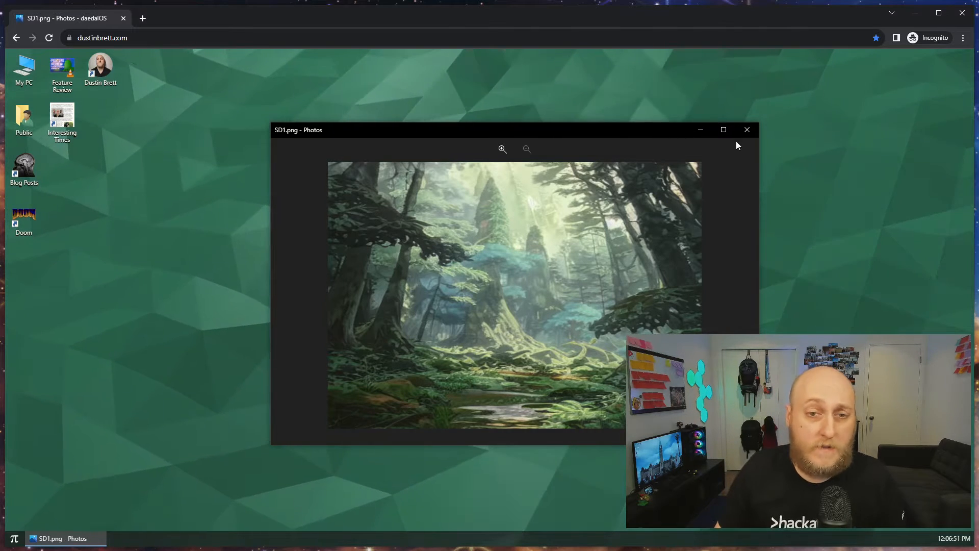
left_click(745, 132)
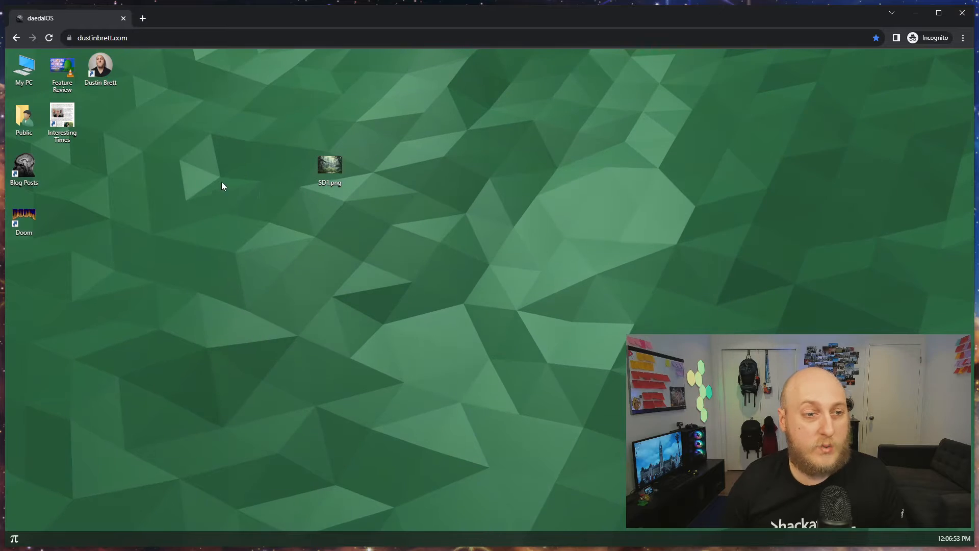
left_click_drag(319, 176, 176, 192)
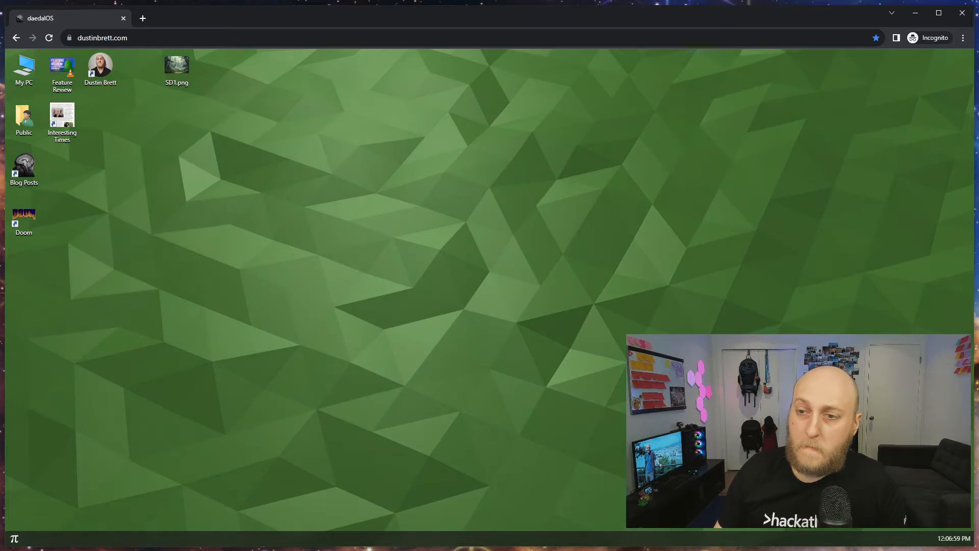
right_click(502, 212)
mouse_move(561, 247)
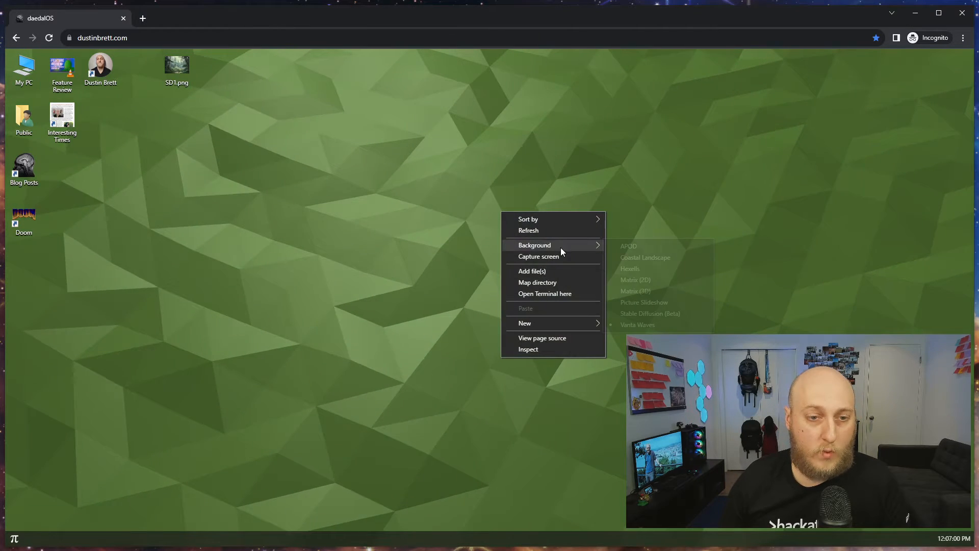
left_click(808, 156)
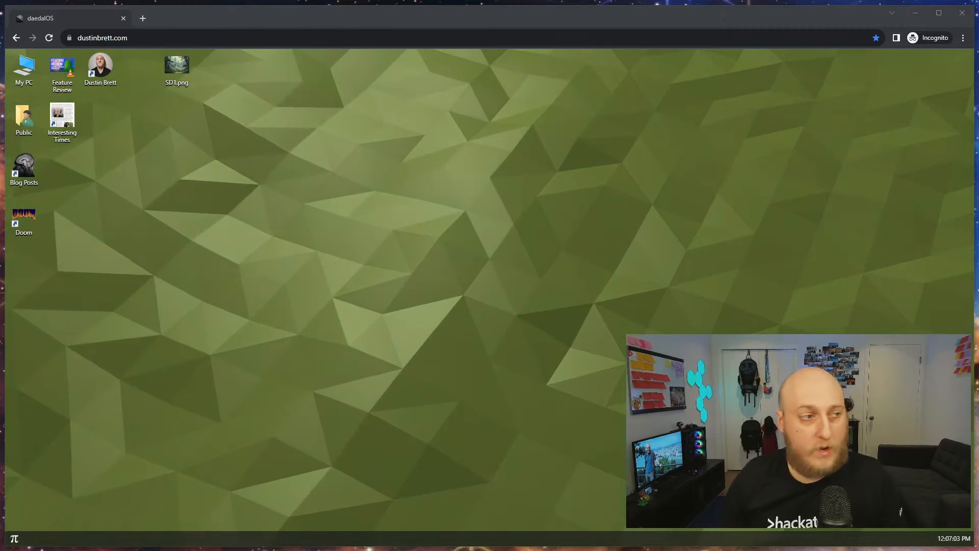
- Copy daedalOS.md from the local Test Files folder onto the daedalOS desktop and return to the browser
left_click_drag(974, 194, 428, 178)
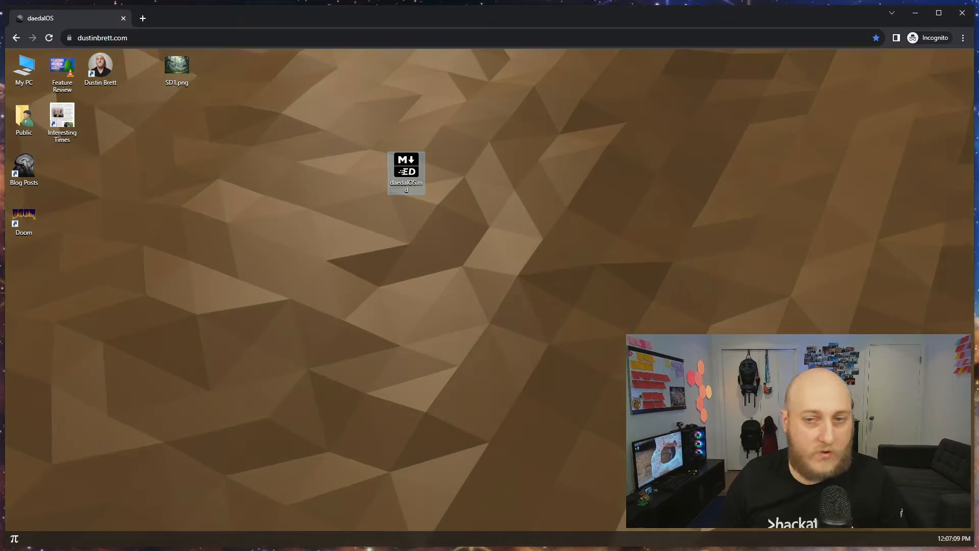
left_click_drag(808, 112, 838, 104)
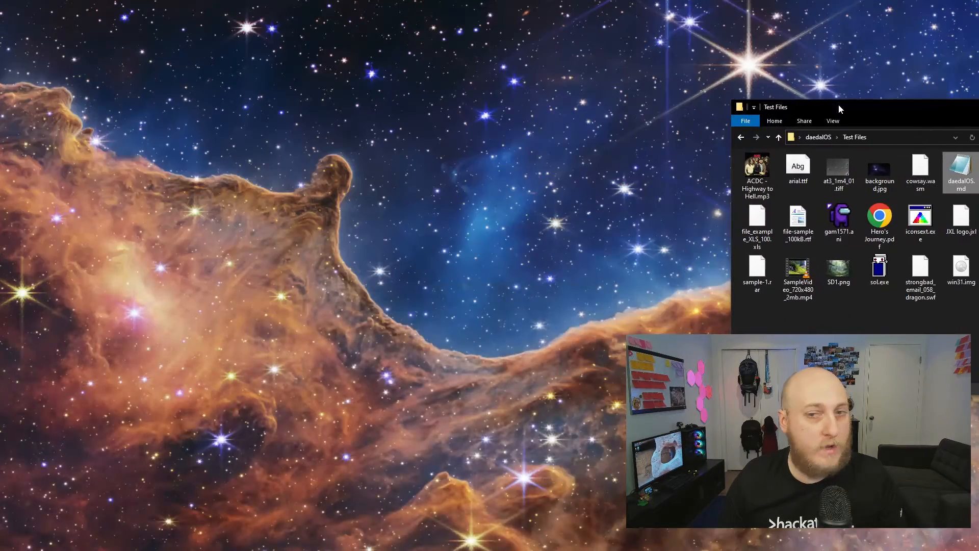
key("alt+Tab")
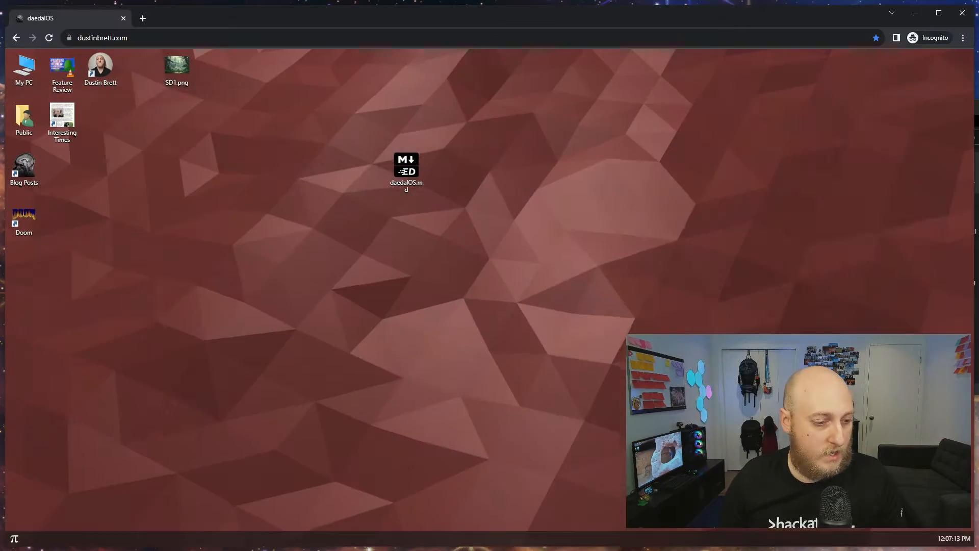
- Bring the local Test Files folder over the browser, look through its sample files, and move it out of view
key("alt+Tab")
key("alt+Tab")
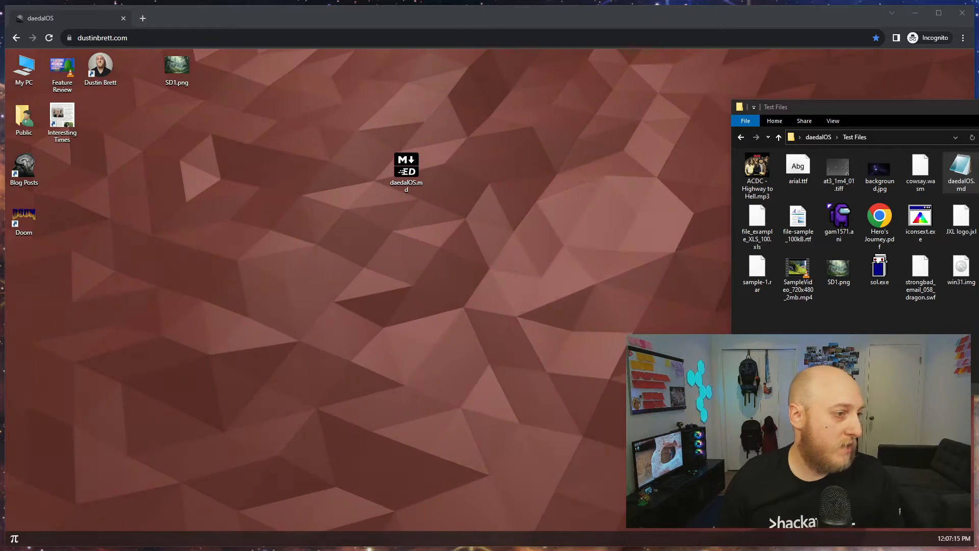
left_click_drag(831, 102, 686, 126)
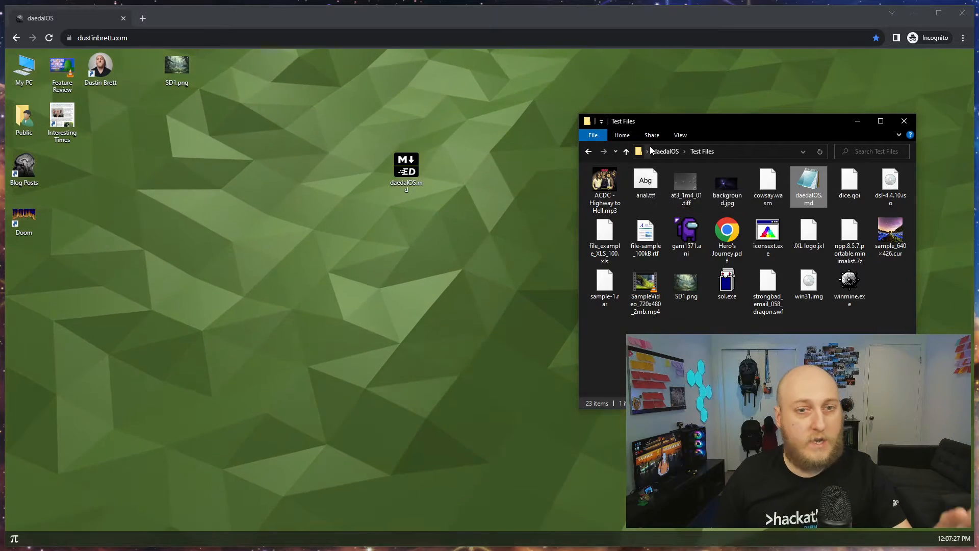
left_click_drag(658, 124, 978, 122)
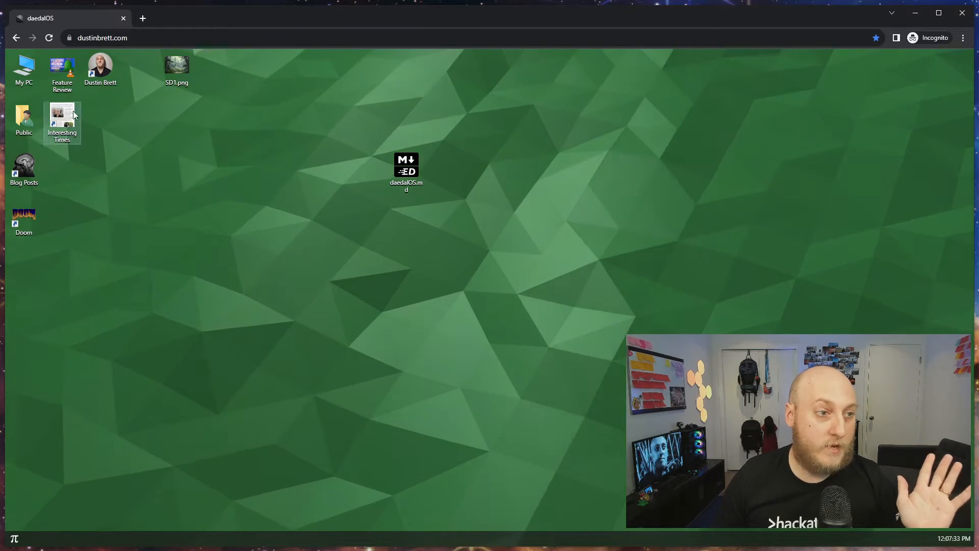
- Inspect the root folders and files of My PC alongside the local Test Files folder, and close My PC
double_click(31, 78)
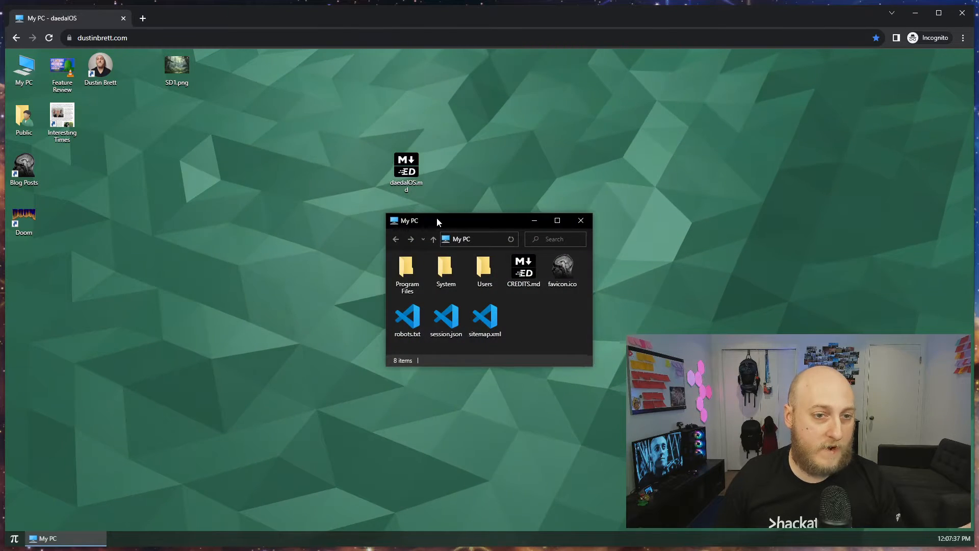
left_click_drag(439, 221, 258, 143)
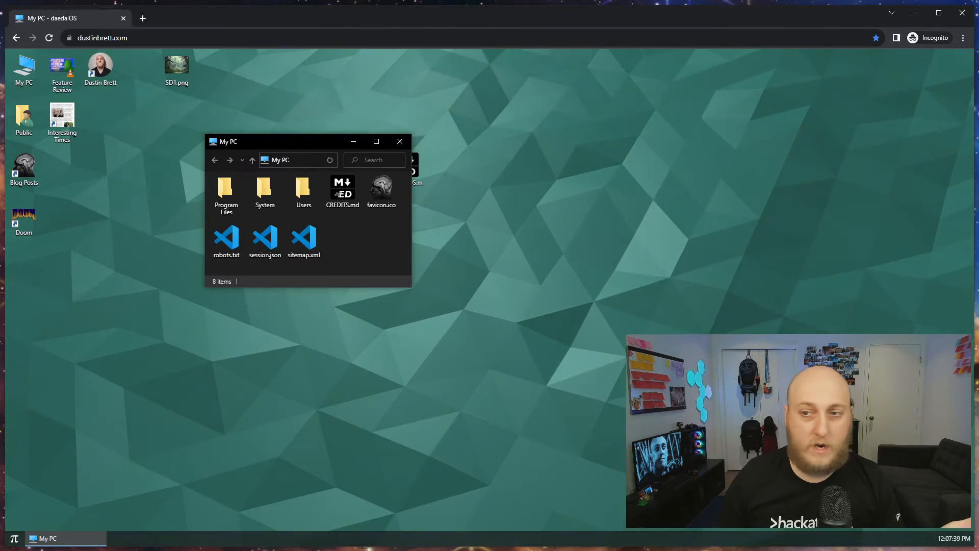
left_click_drag(581, 137, 518, 114)
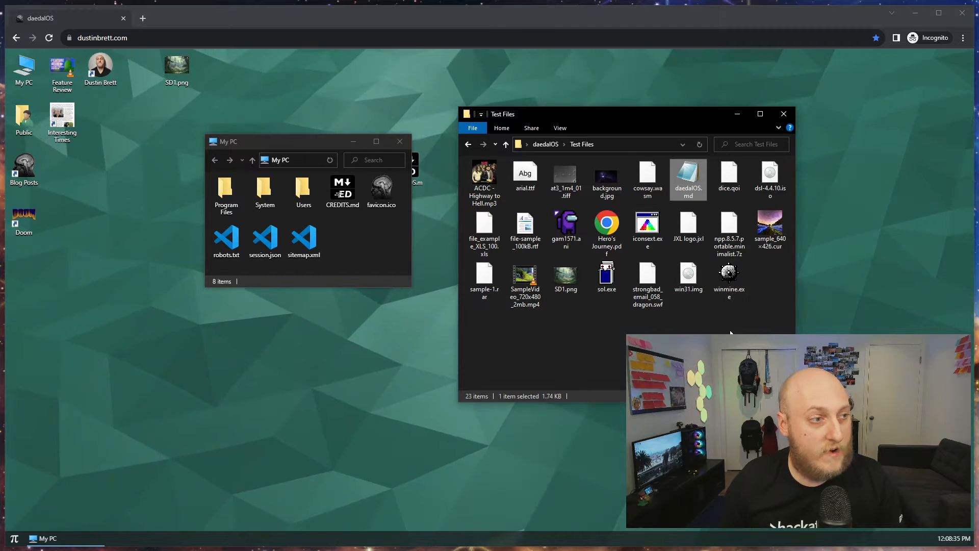
left_click_drag(583, 113, 978, 113)
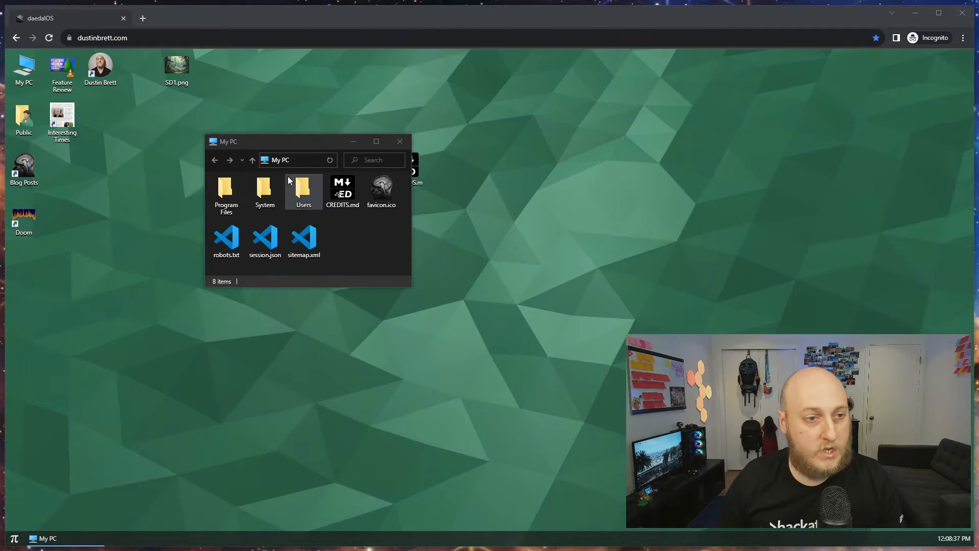
left_click_drag(284, 146, 300, 192)
left_click(415, 188)
- Move the daedalOS.md icon into the top row of desktop icons and open the file in Marked
left_click_drag(416, 172, 256, 71)
double_click(258, 72)
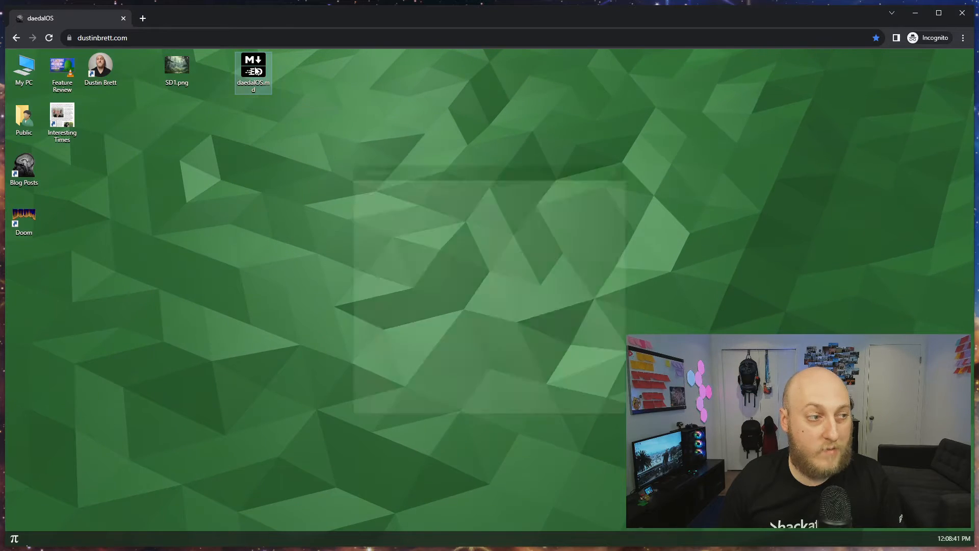
left_click_drag(442, 170, 405, 105)
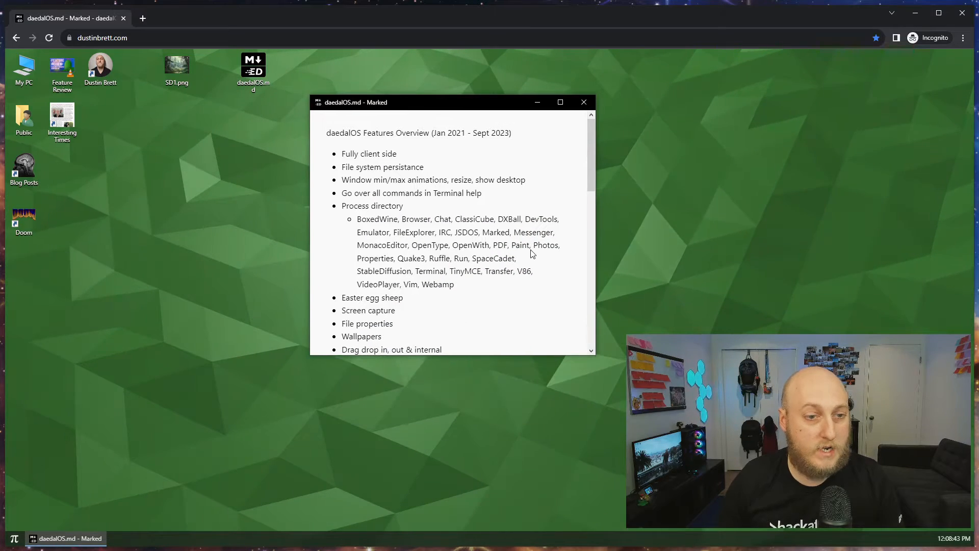
- Examine which apps can open daedalOS.md and view the file's details without choosing another app
right_click(255, 64)
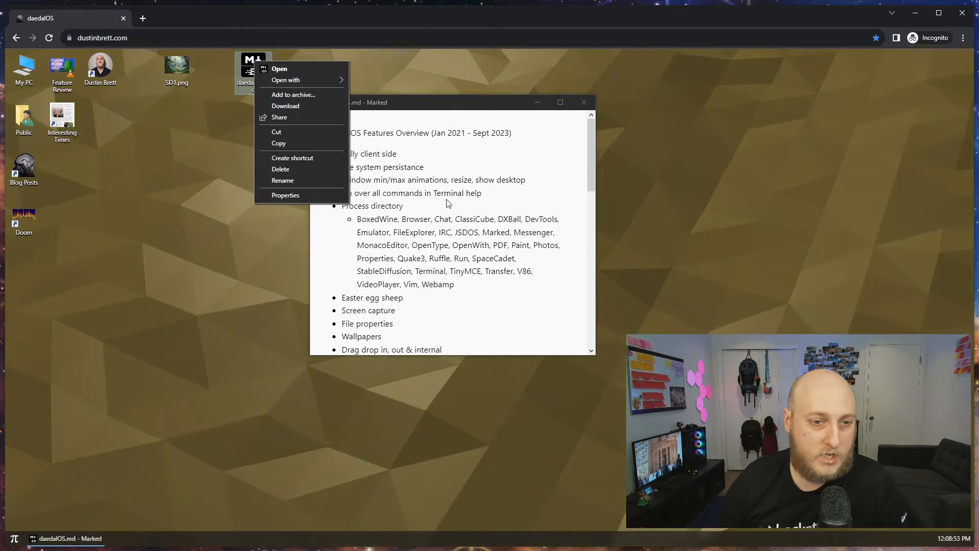
mouse_move(298, 80)
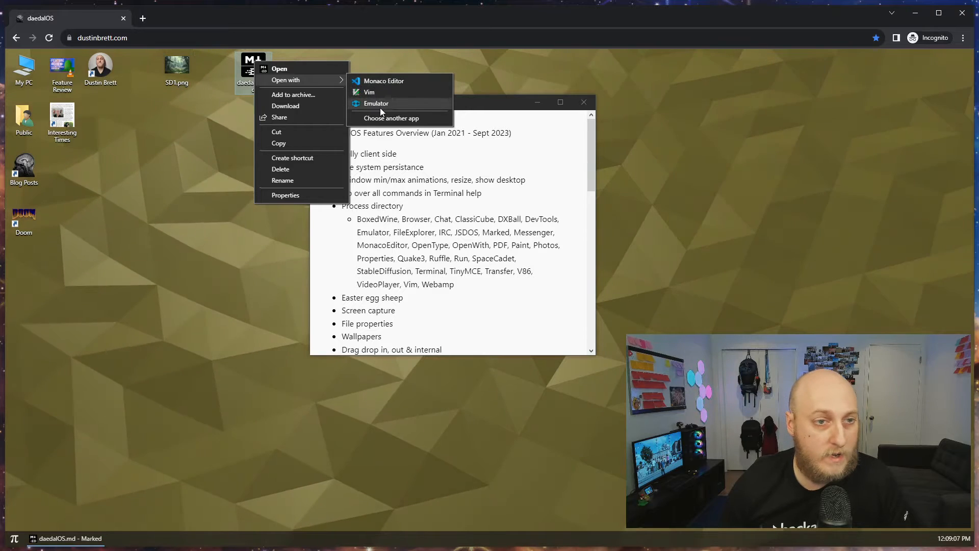
left_click(220, 122)
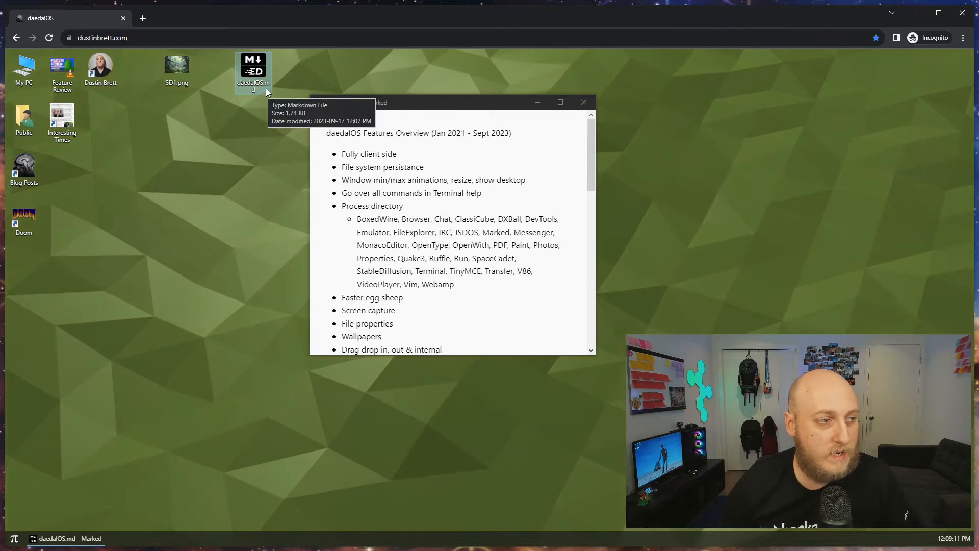
mouse_move(256, 74)
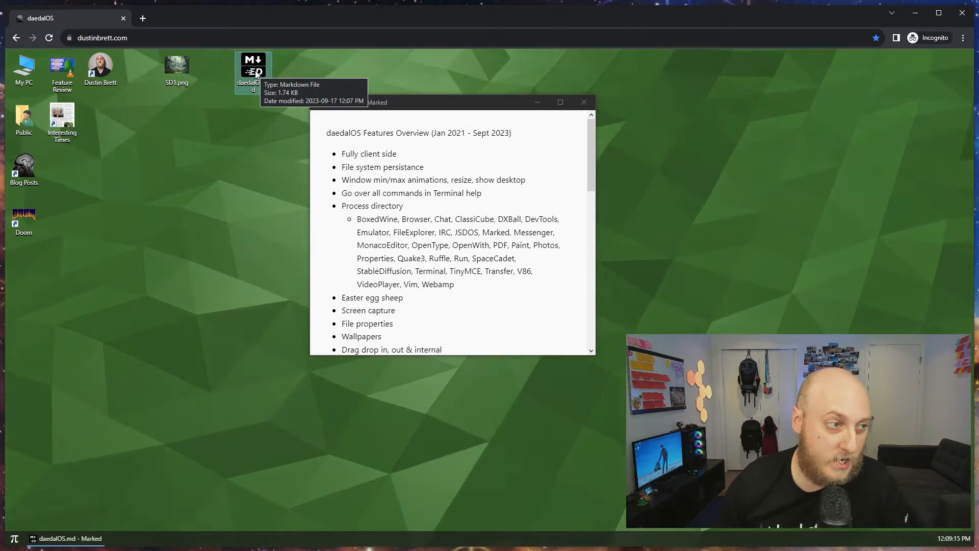
- Look through the full list of apps that can open daedalOS.md and dismiss it without choosing one
right_click(255, 72)
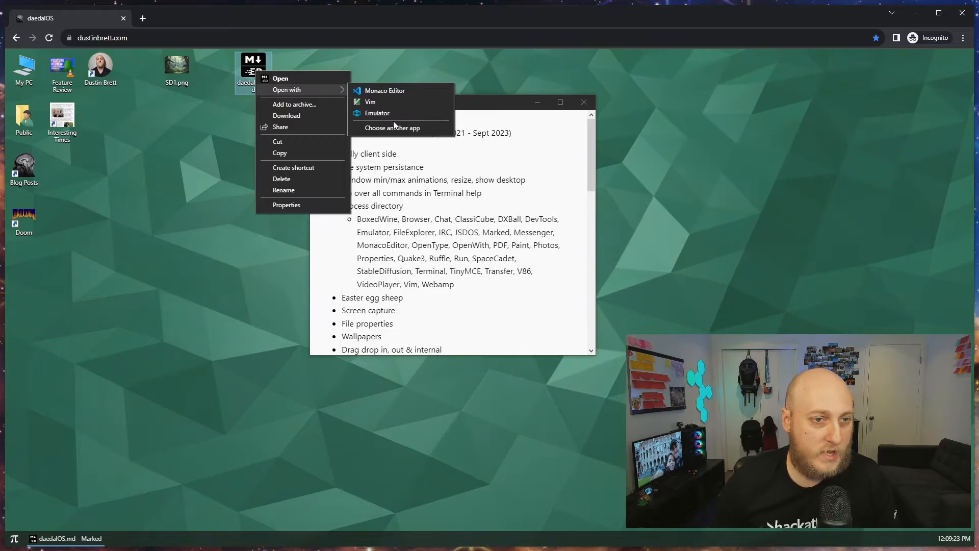
left_click(394, 127)
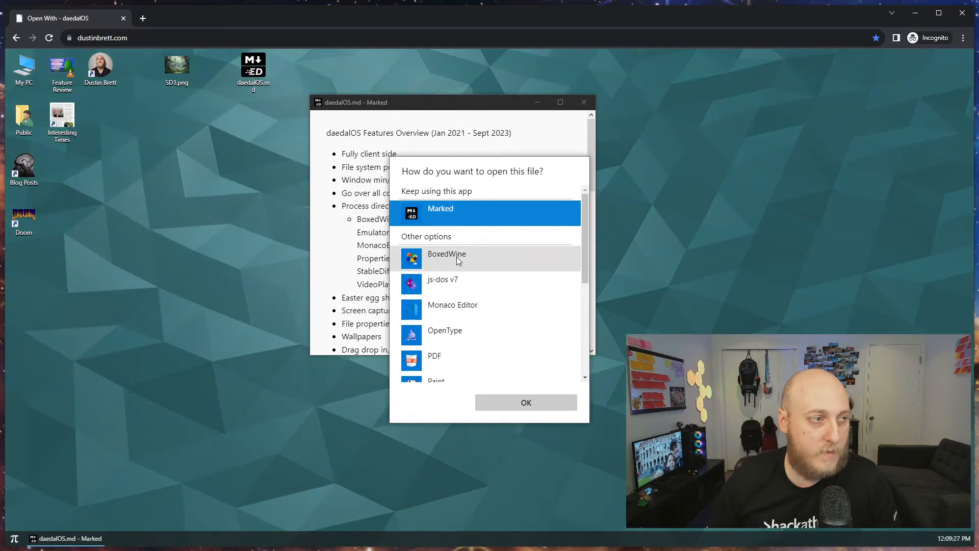
scroll(461, 298, "down", 1)
scroll(462, 299, "down", 4)
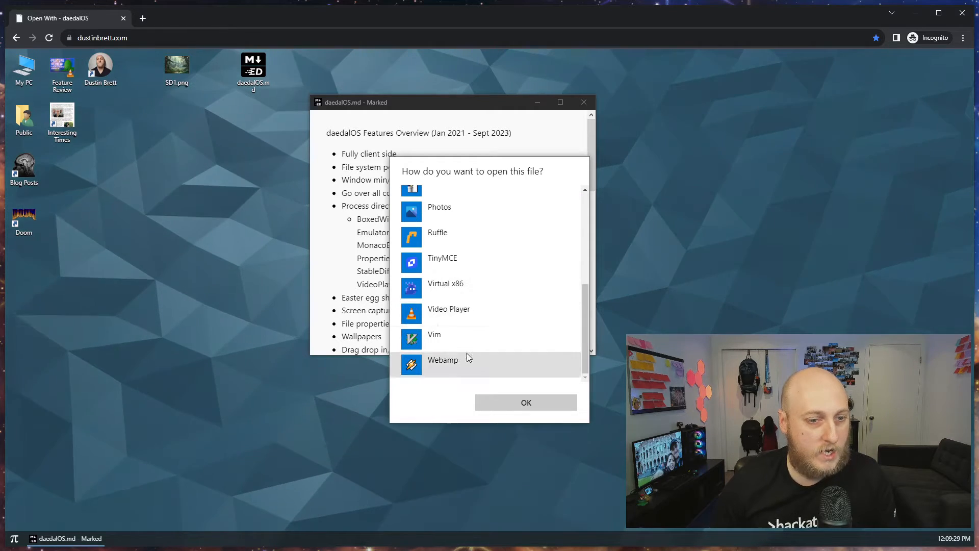
scroll(467, 354, "up", 5)
scroll(472, 298, "down", 5)
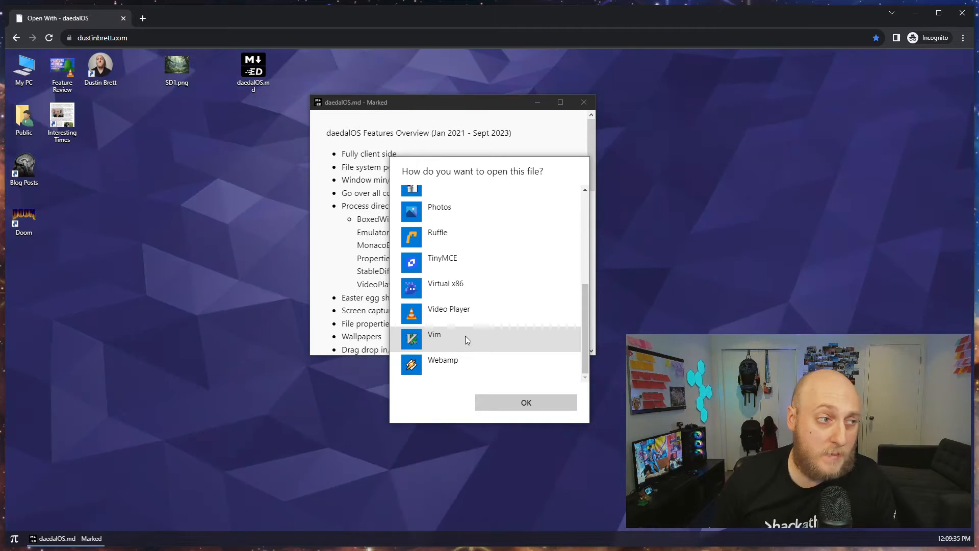
scroll(492, 329, "up", 3)
scroll(492, 329, "up", 1)
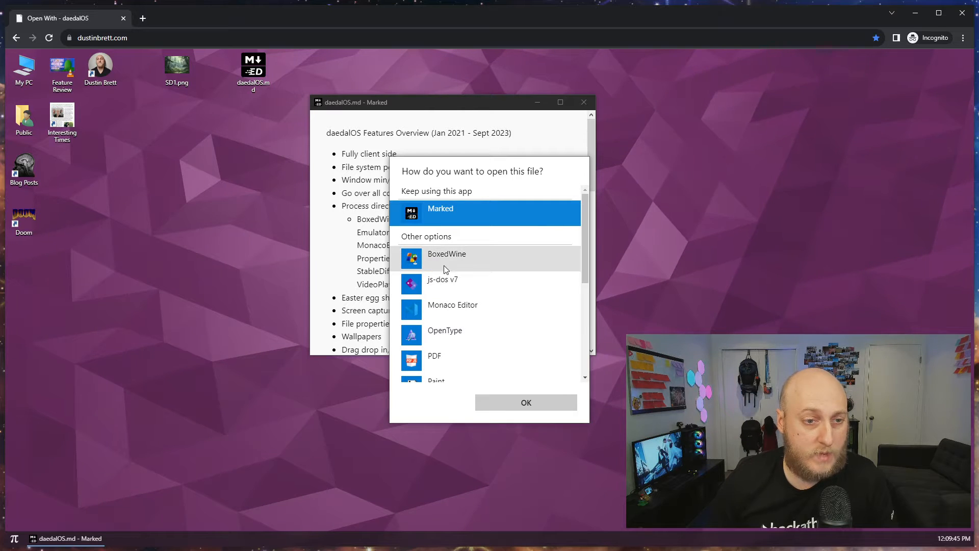
left_click(412, 108)
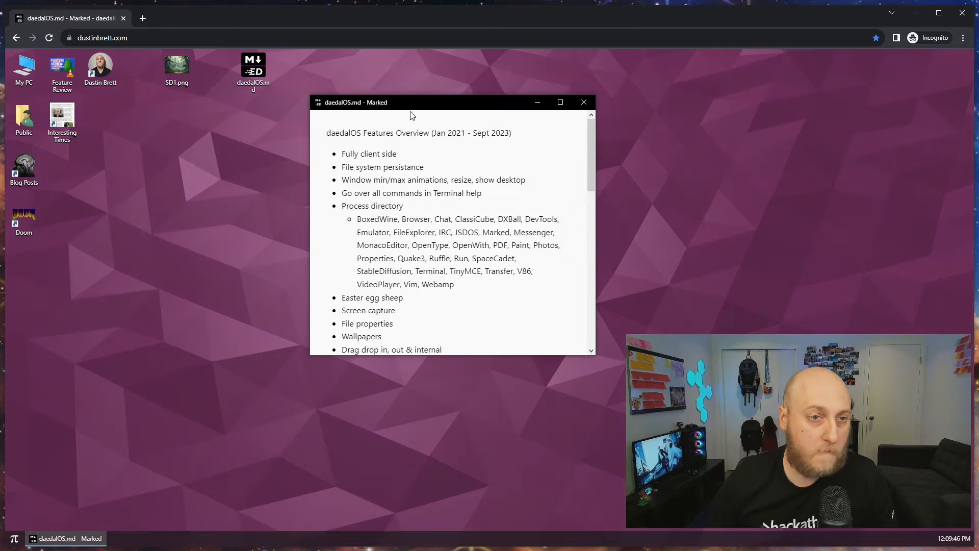
left_click(227, 212)
left_click(508, 180)
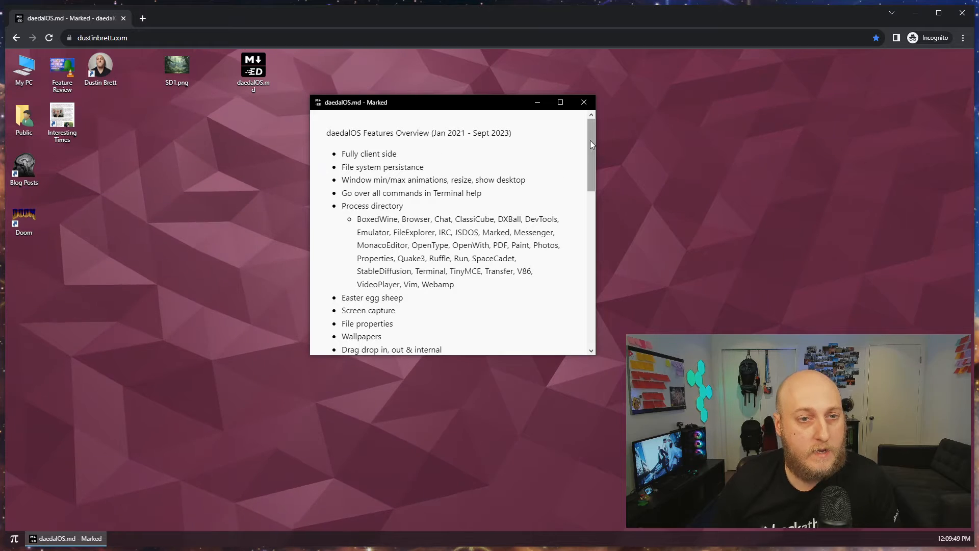
- Close the Marked window, open daedalOS.md in Monaco Editor, and enlarge and reposition the editor window
left_click(581, 104)
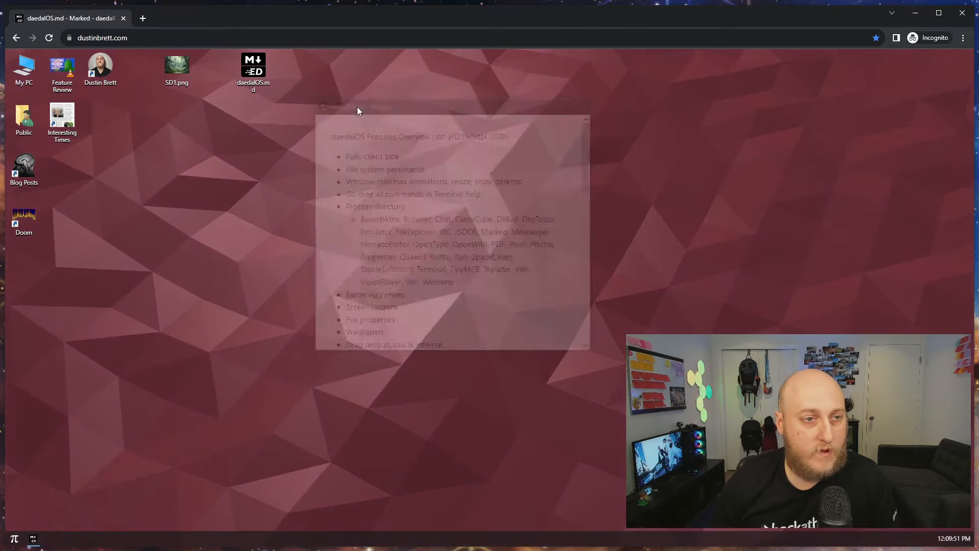
right_click(249, 66)
mouse_move(336, 87)
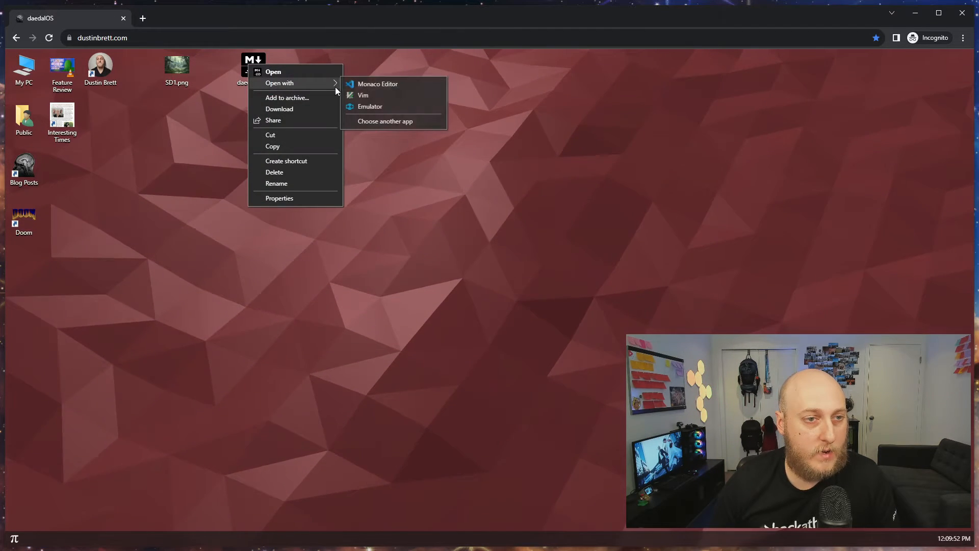
left_click(366, 86)
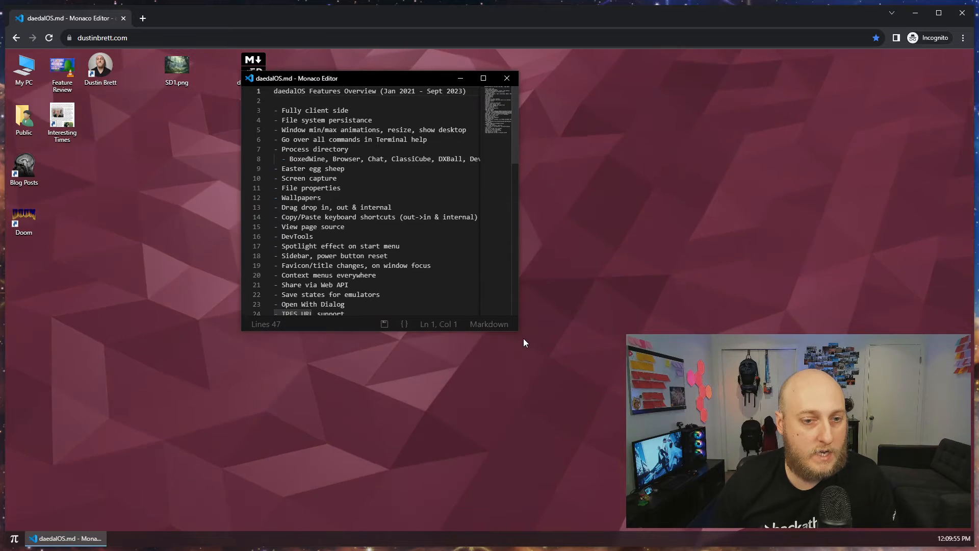
left_click_drag(515, 332, 640, 486)
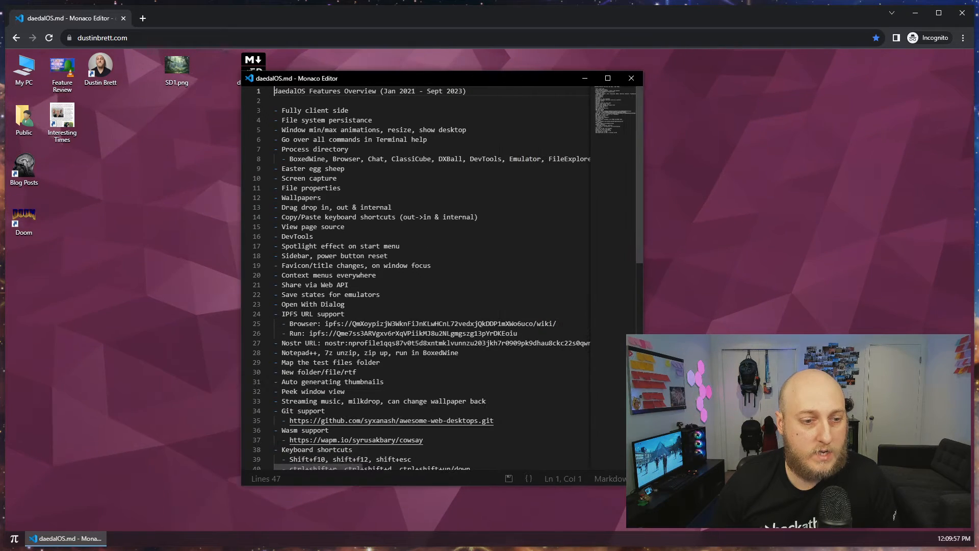
left_click_drag(372, 81, 267, 80)
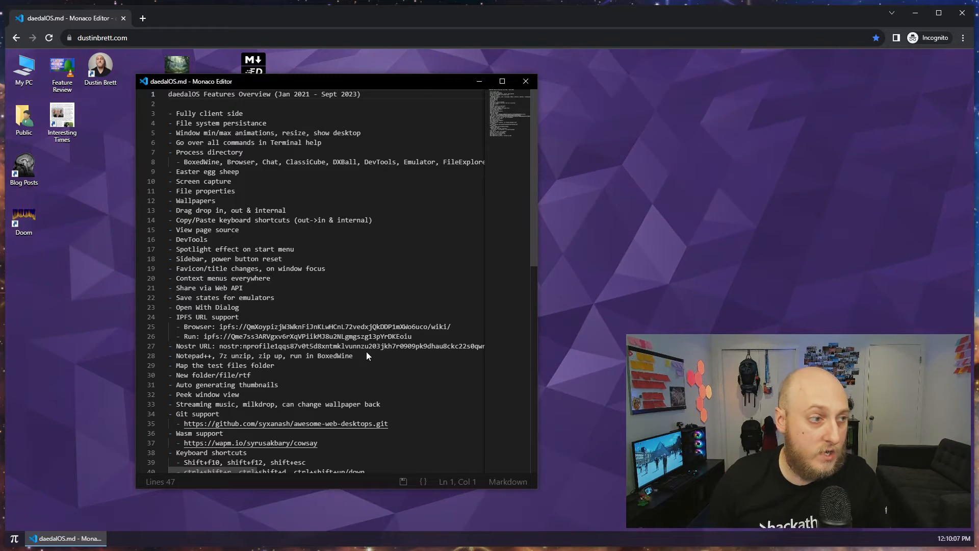
left_click(308, 223)
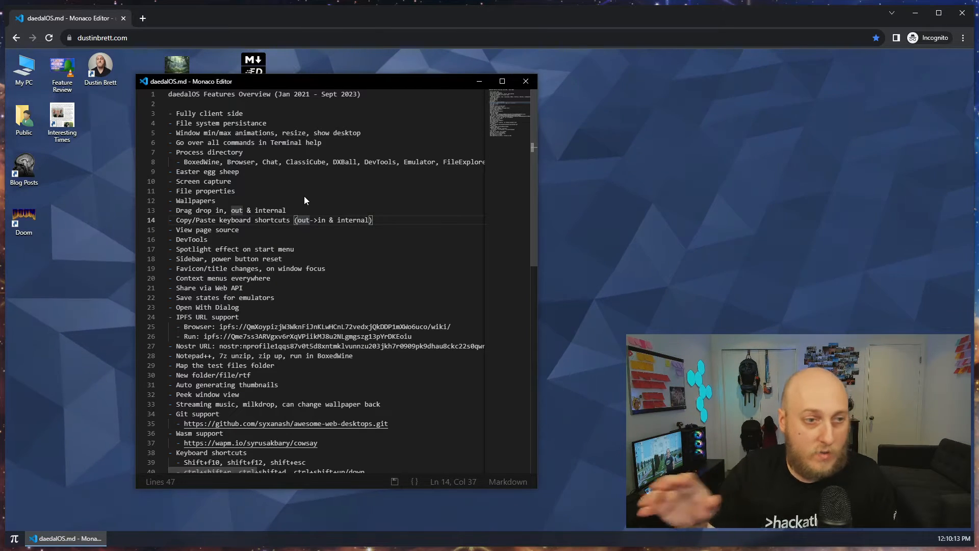
left_click(322, 212)
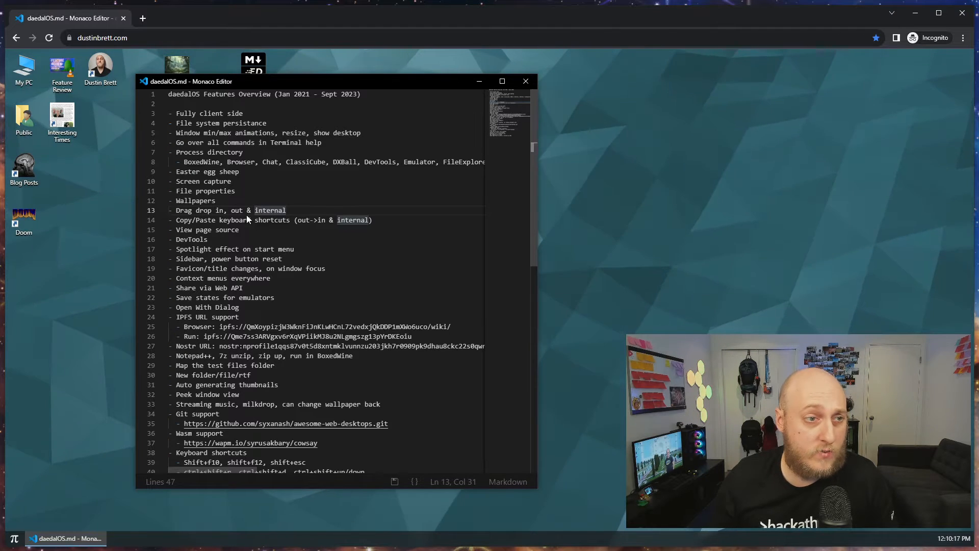
left_click(206, 103)
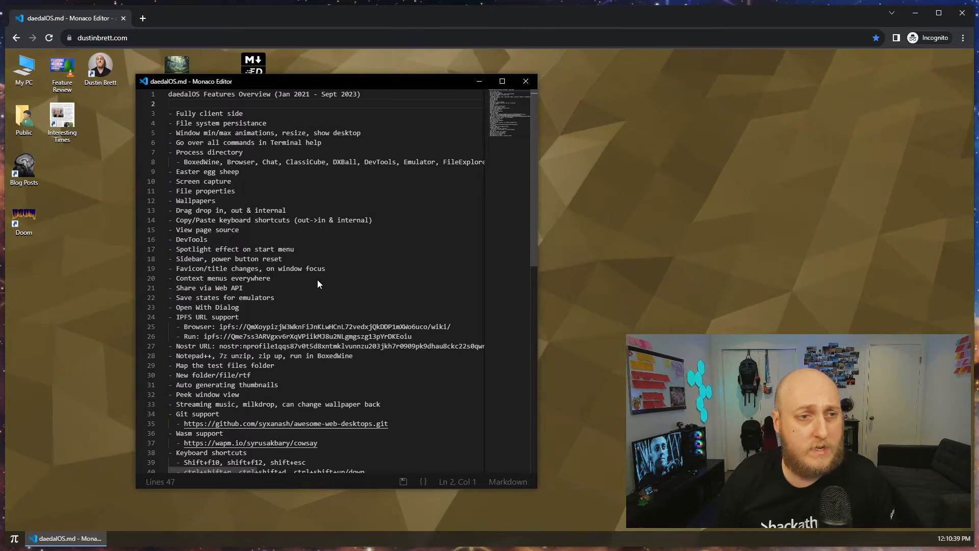
- Open session.json from My PC, format its JSON to examine the stored session settings, and close it without saving
double_click(24, 66)
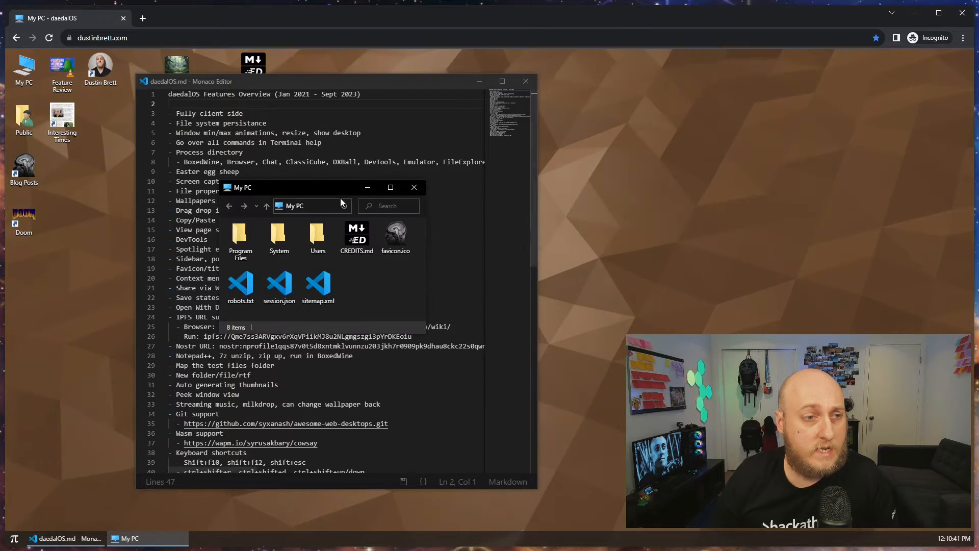
double_click(275, 297)
left_click_drag(208, 148, 206, 149)
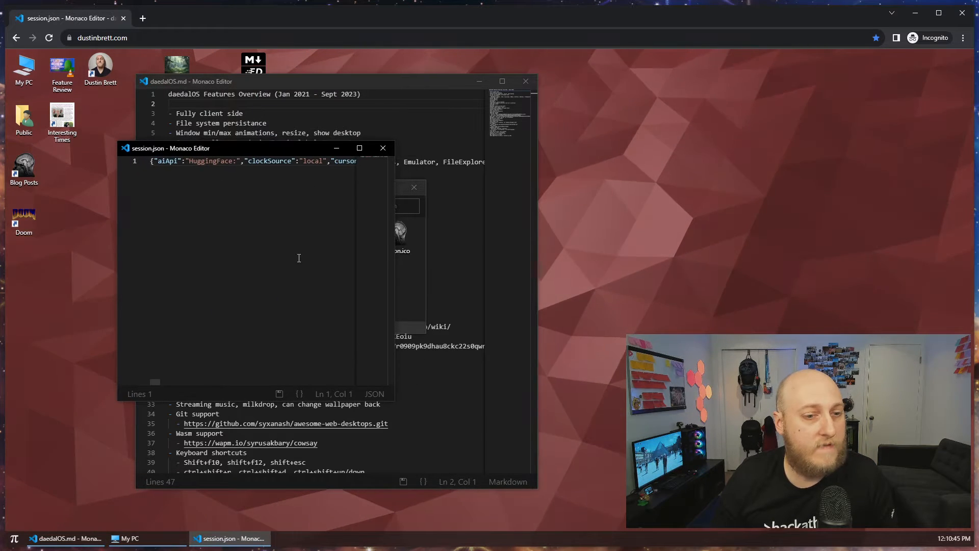
left_click(299, 394)
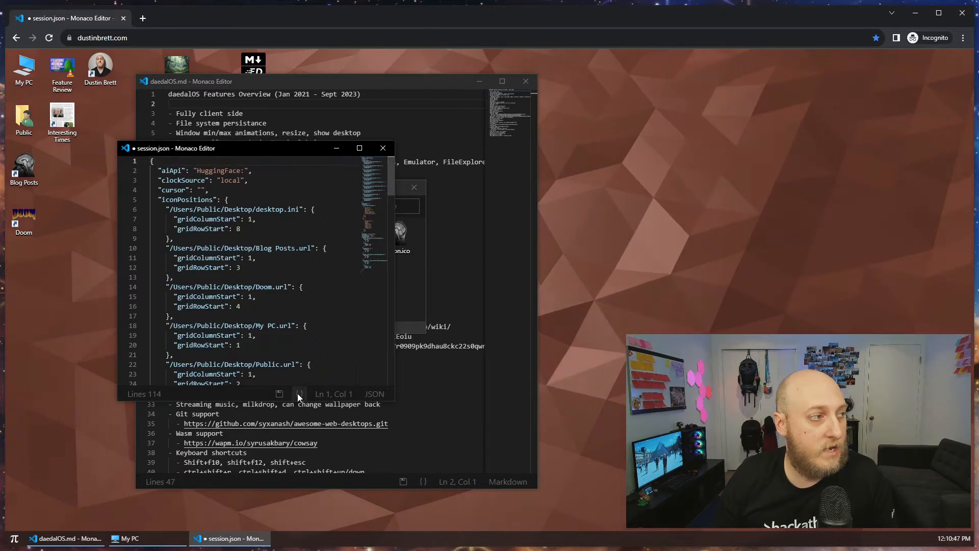
left_click_drag(391, 179, 366, 163)
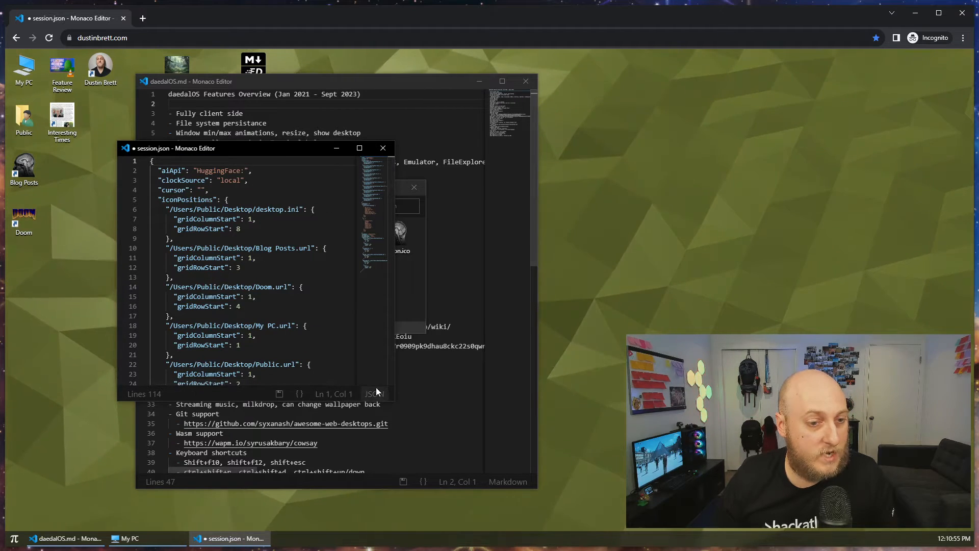
left_click(383, 148)
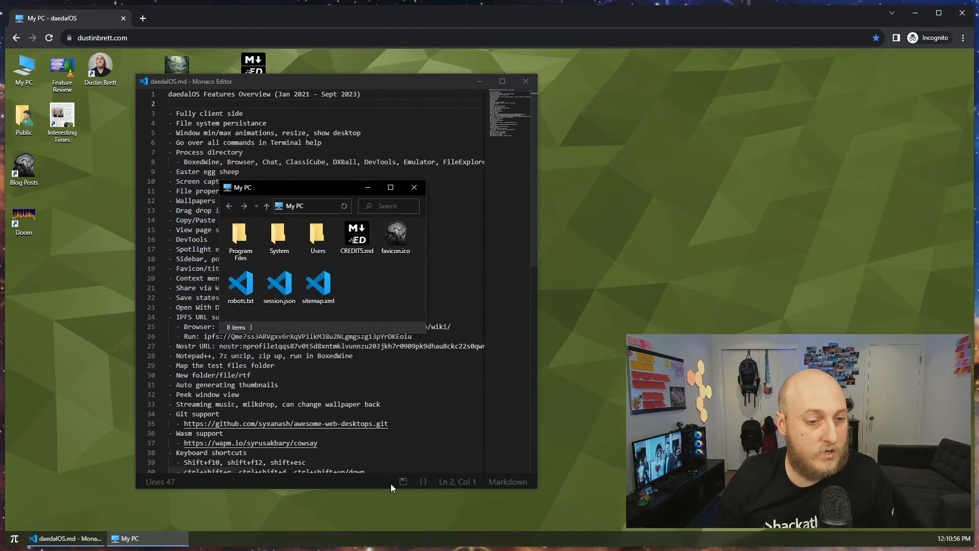
- Delete the "Fully client side" line from daedalOS.md in Monaco Editor and save the file
left_click(424, 414)
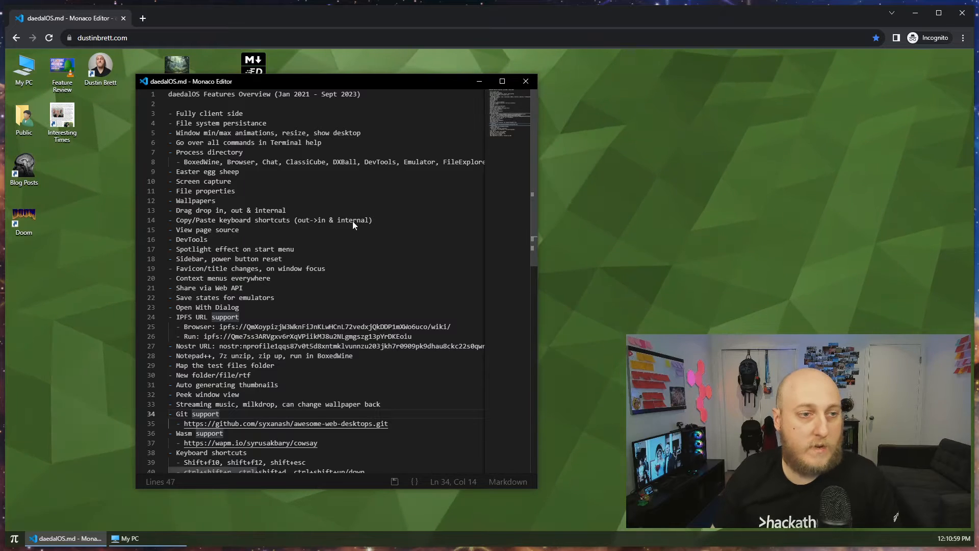
left_click(336, 200)
left_click_drag(169, 104, 213, 113)
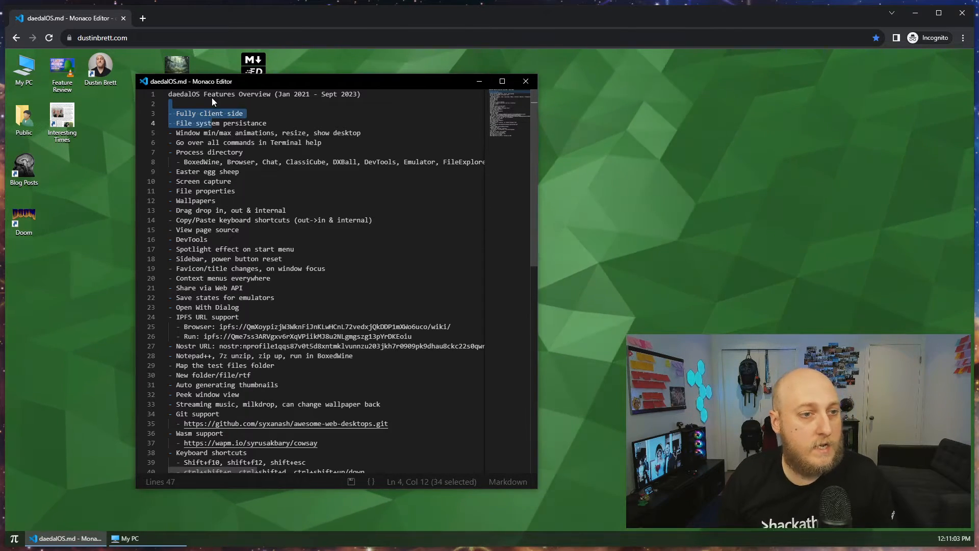
left_click(255, 114)
left_click_drag(267, 112, 278, 105)
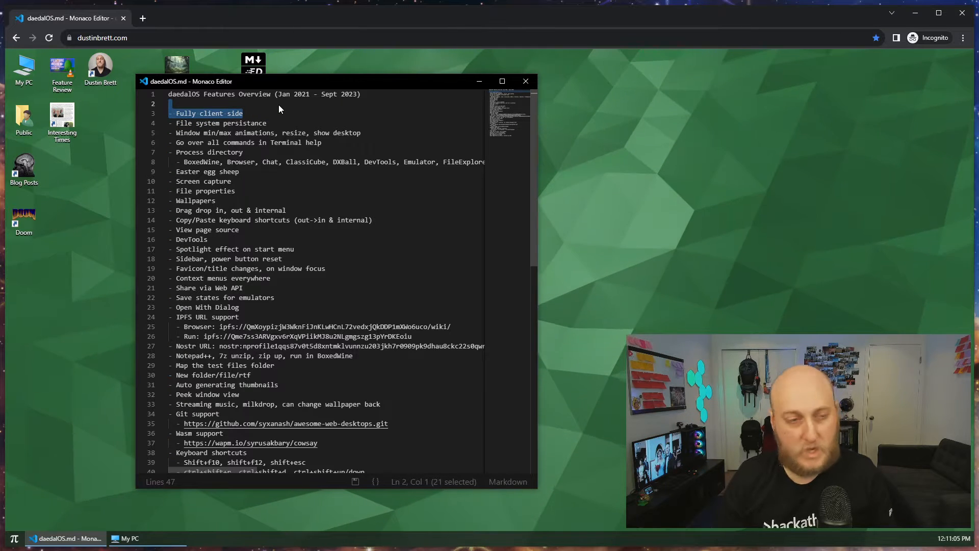
key("BackSpace")
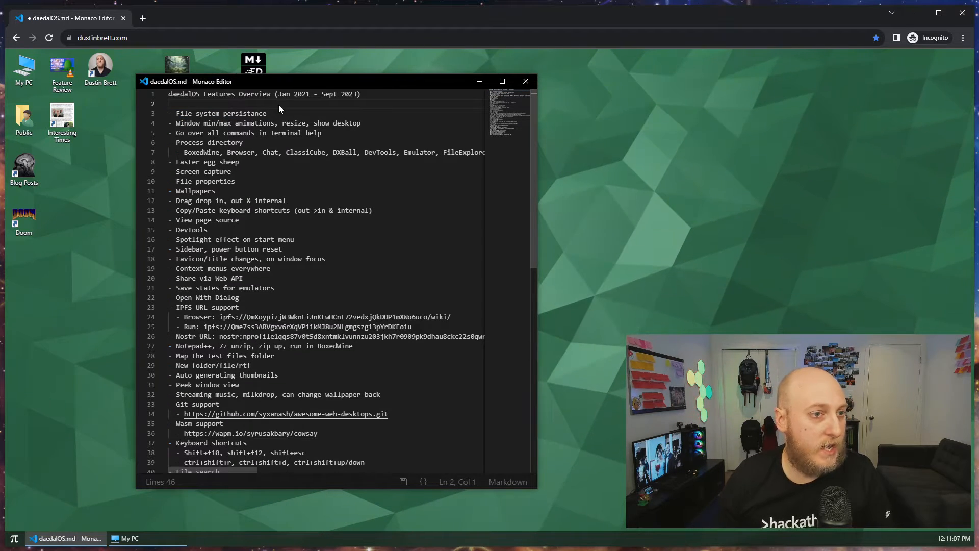
key("ctrl+s")
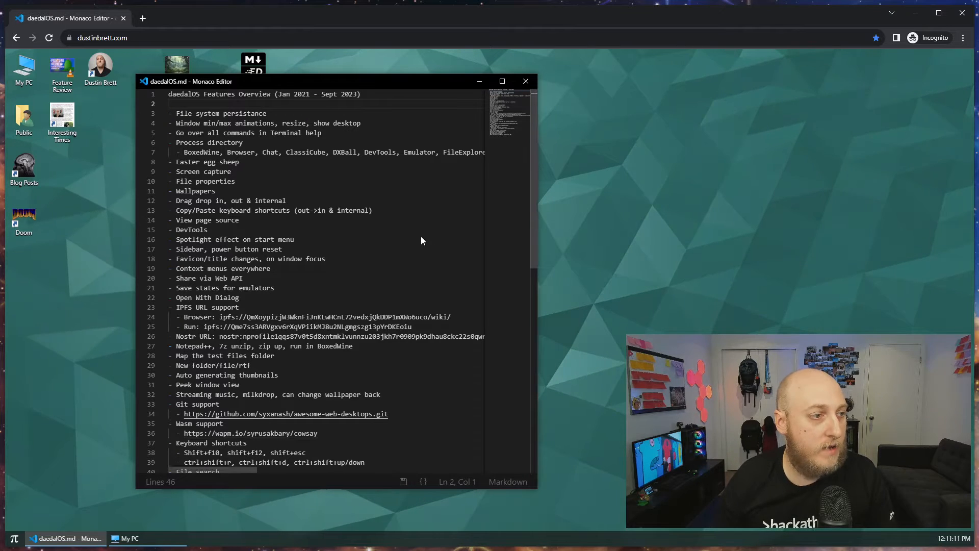
- Reload the page, open daedalOS.md in Marked to check that the edit persists, and close it
key("F5")
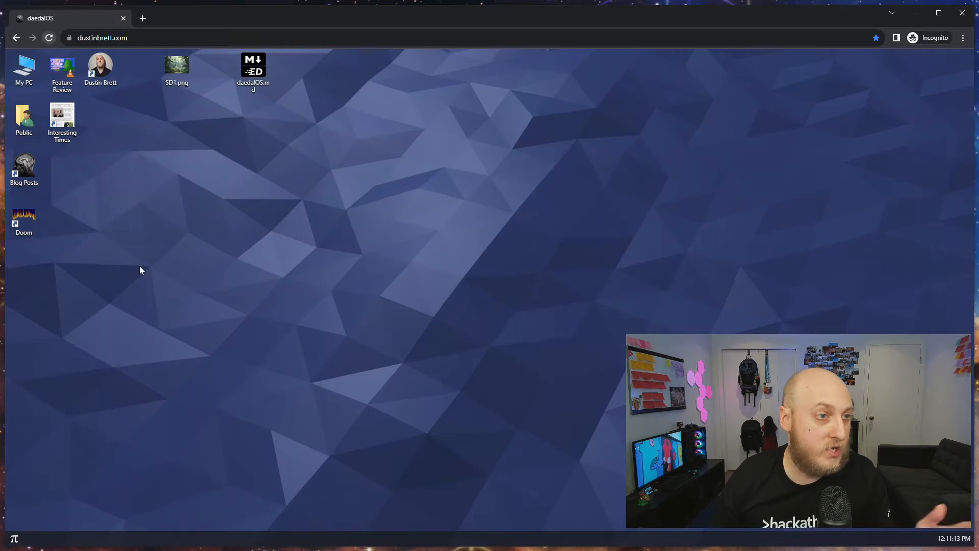
double_click(251, 71)
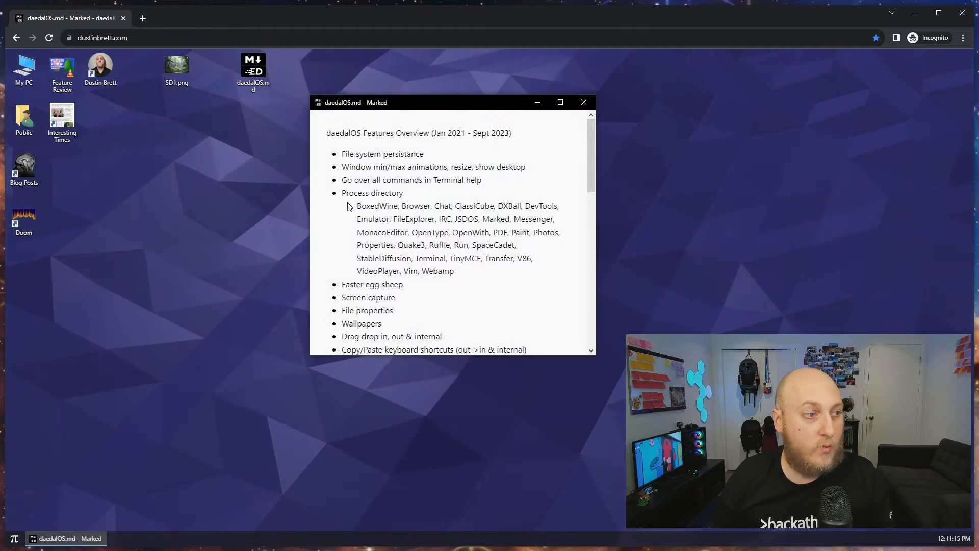
left_click(576, 107)
- Open daedalOS.md in Monaco Editor and move the editor window below the top row of desktop icons
right_click(246, 74)
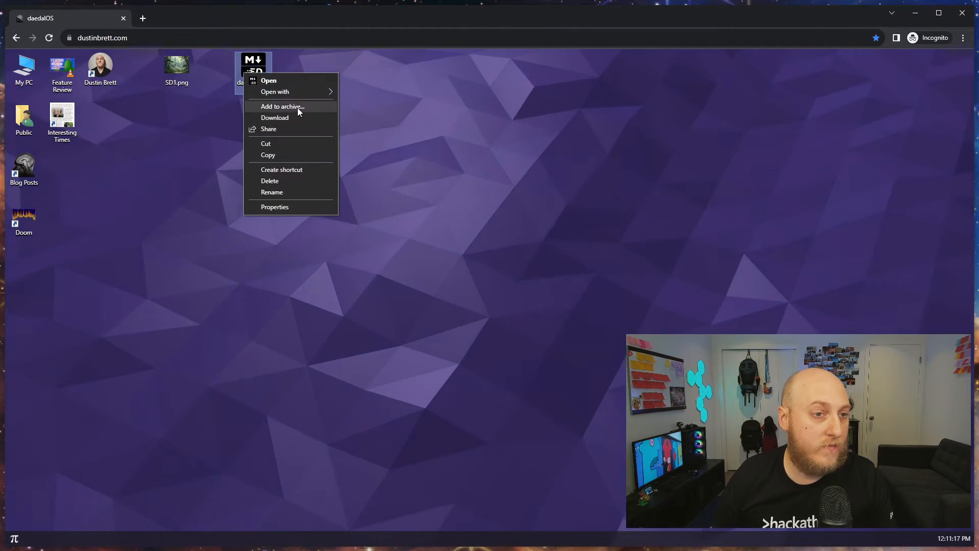
mouse_move(317, 93)
left_click(365, 95)
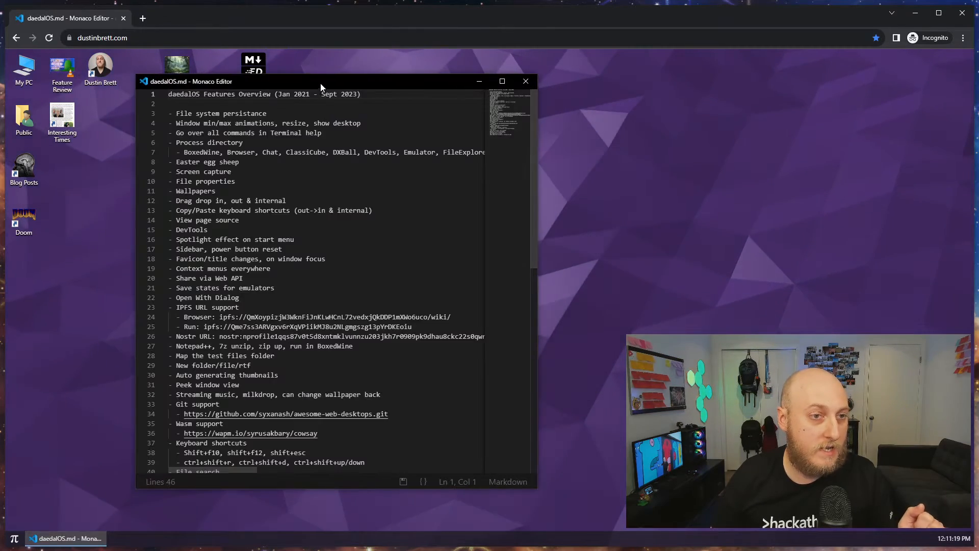
left_click_drag(280, 103, 279, 106)
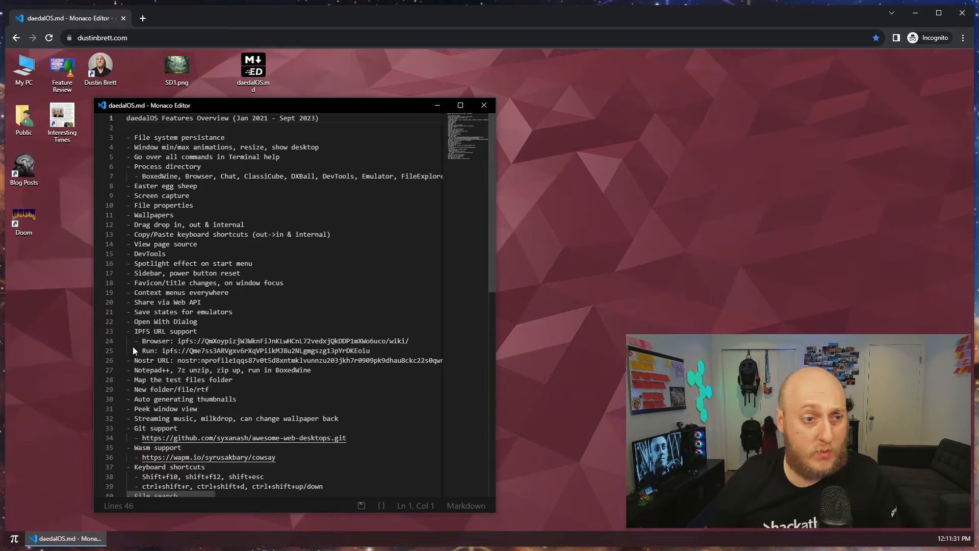
left_click(179, 130)
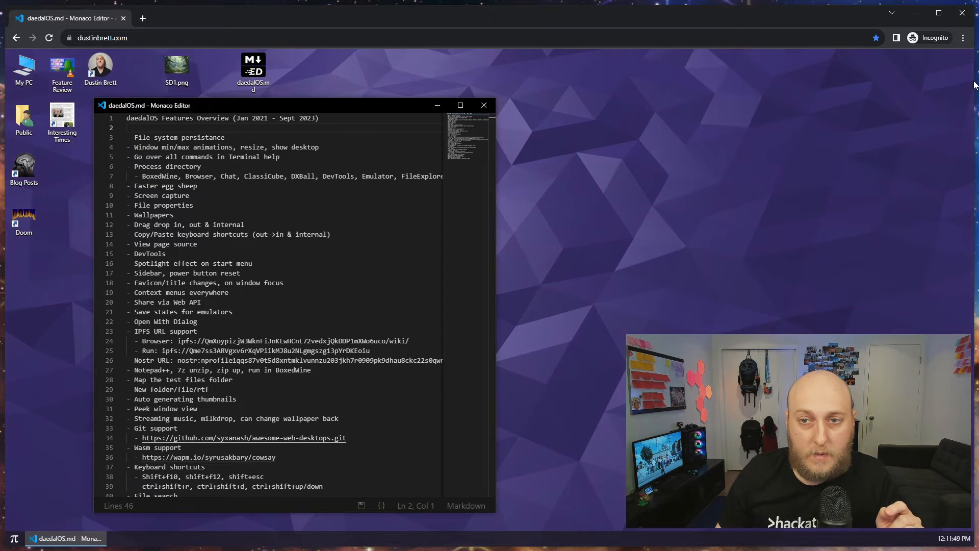
- Narrow the browser to bring the local Test Files folder alongside, and copy arial.ttf from it onto the daedalOS desktop
left_click_drag(972, 81, 836, 76)
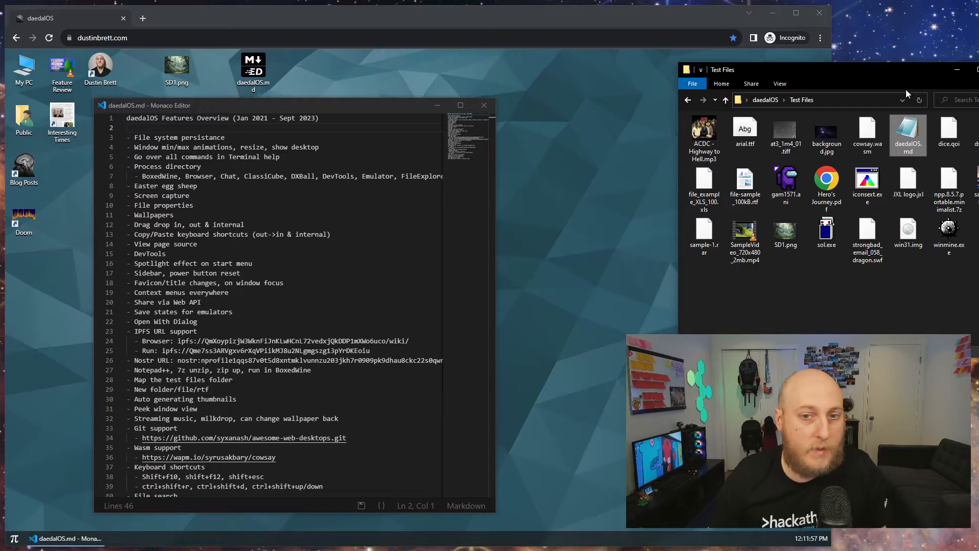
left_click_drag(785, 75, 678, 124)
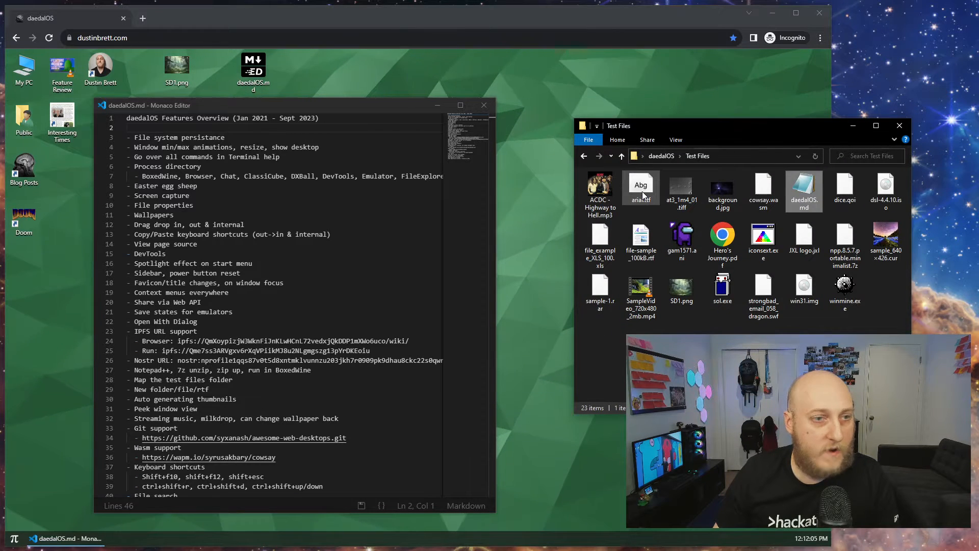
left_click_drag(644, 196, 624, 86)
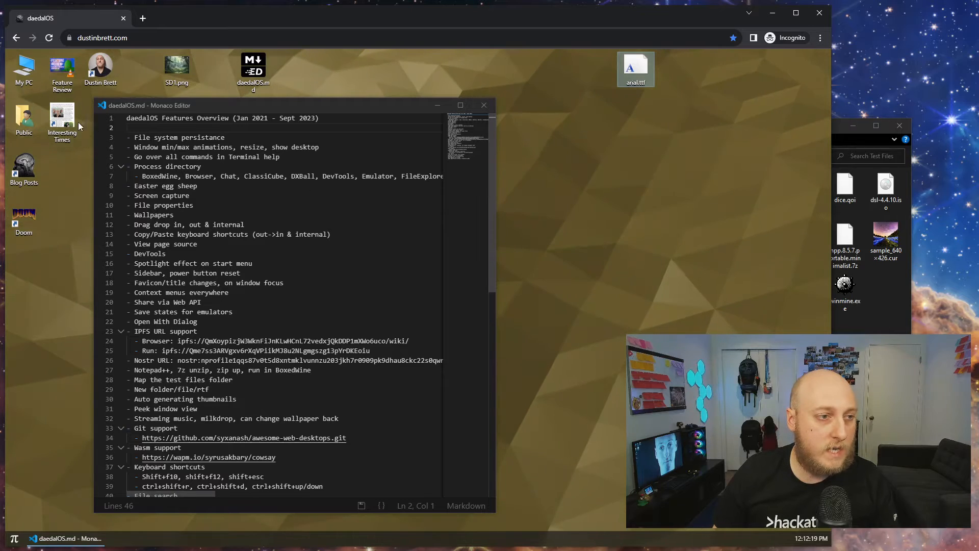
- Open the Blog Posts folder and copy Finding Happiness.whtml out of it to the local computer's desktop
double_click(24, 168)
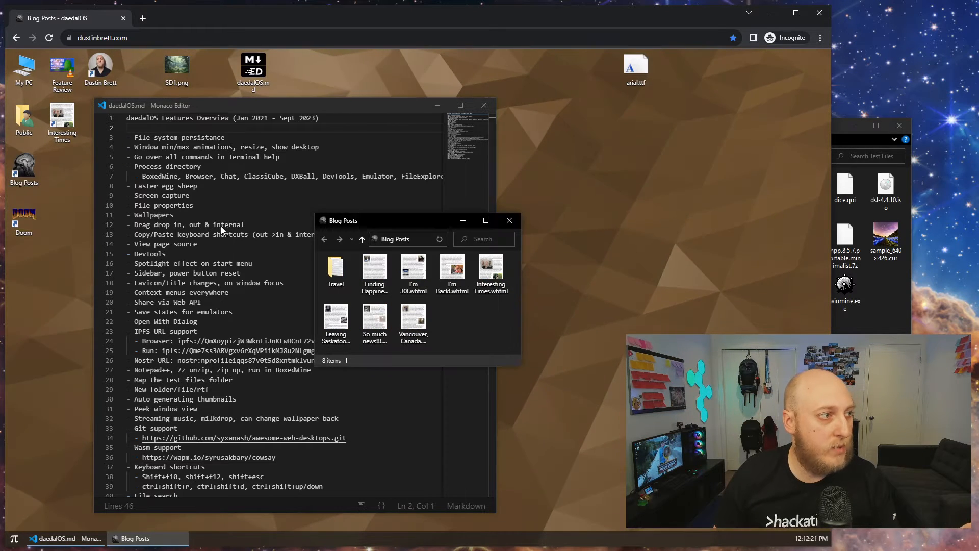
left_click_drag(386, 226, 629, 135)
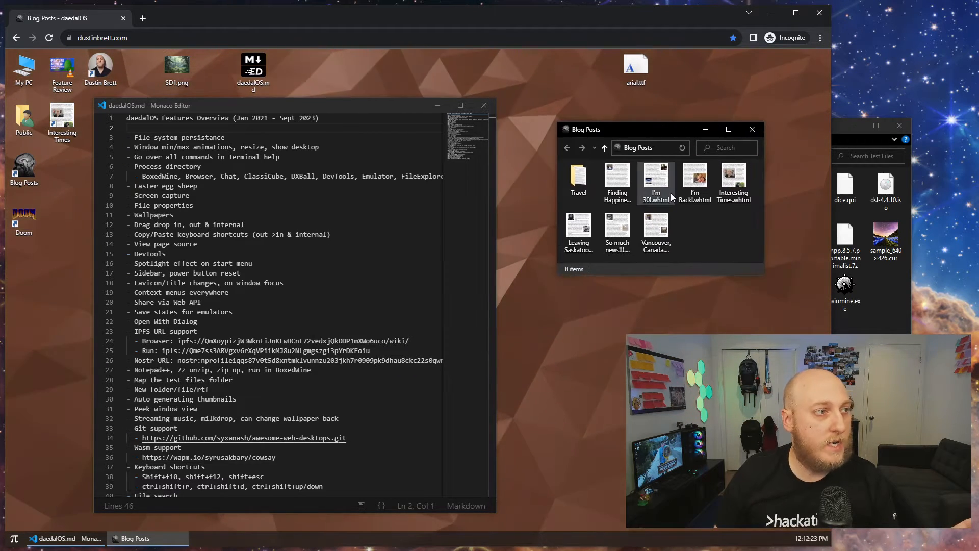
left_click_drag(614, 189, 861, 62)
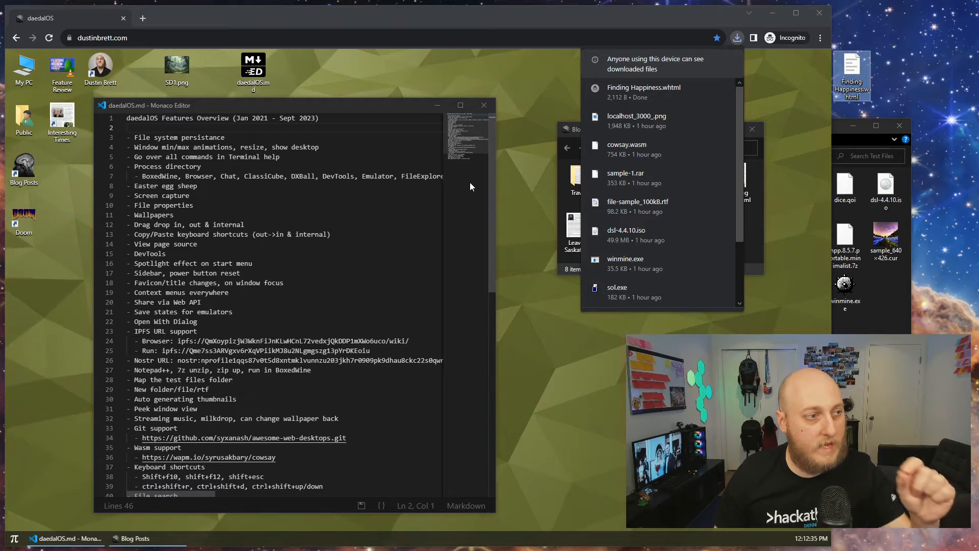
left_click(745, 312)
left_click(748, 253)
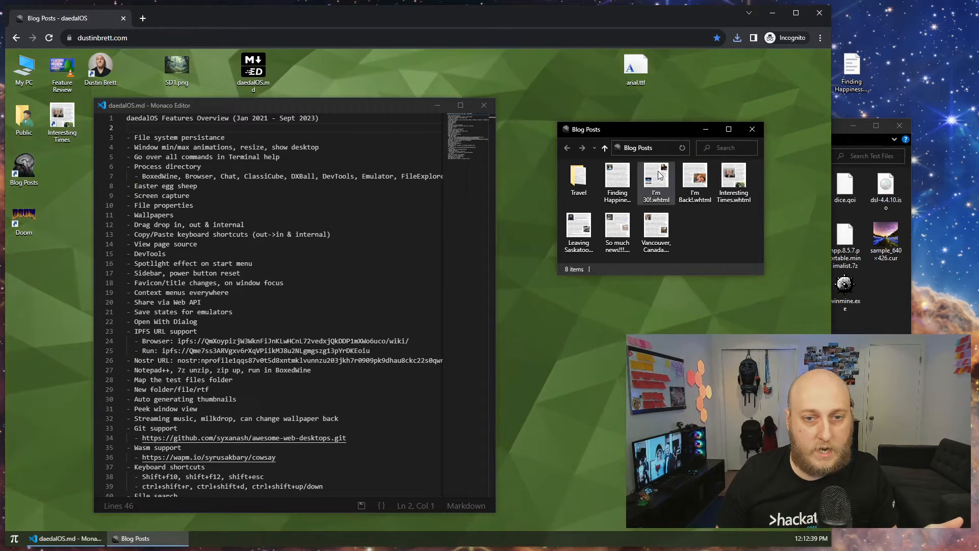
- Move Finding Happiness.whtml from Blog Posts onto the daedalOS desktop, and widen the browser with the file windows shifted aside
left_click(618, 177)
left_click_drag(619, 178, 550, 342)
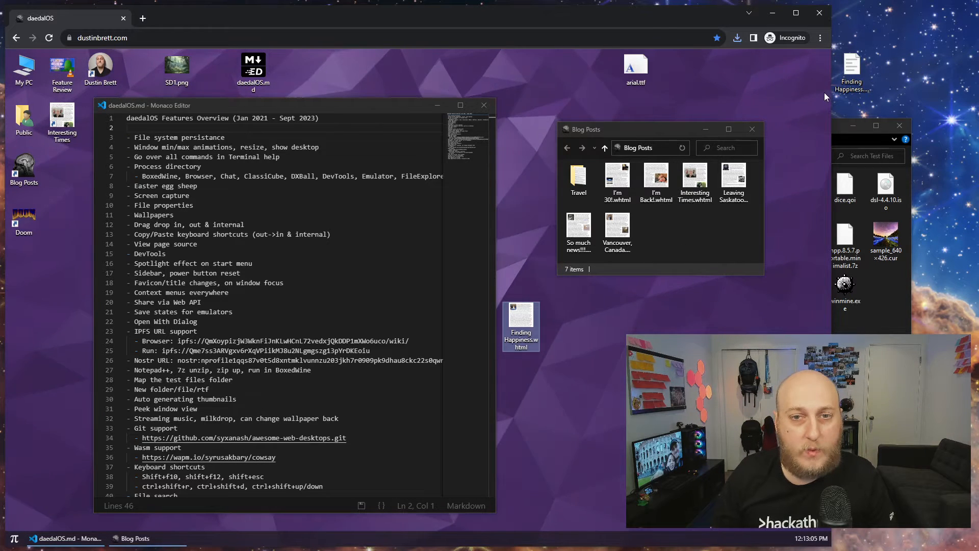
left_click_drag(830, 98, 975, 108)
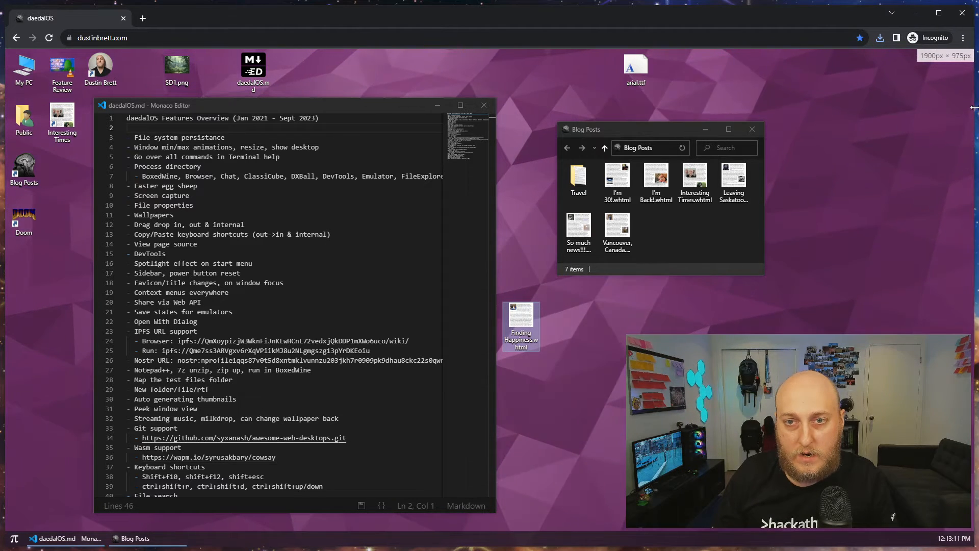
left_click_drag(578, 133, 654, 136)
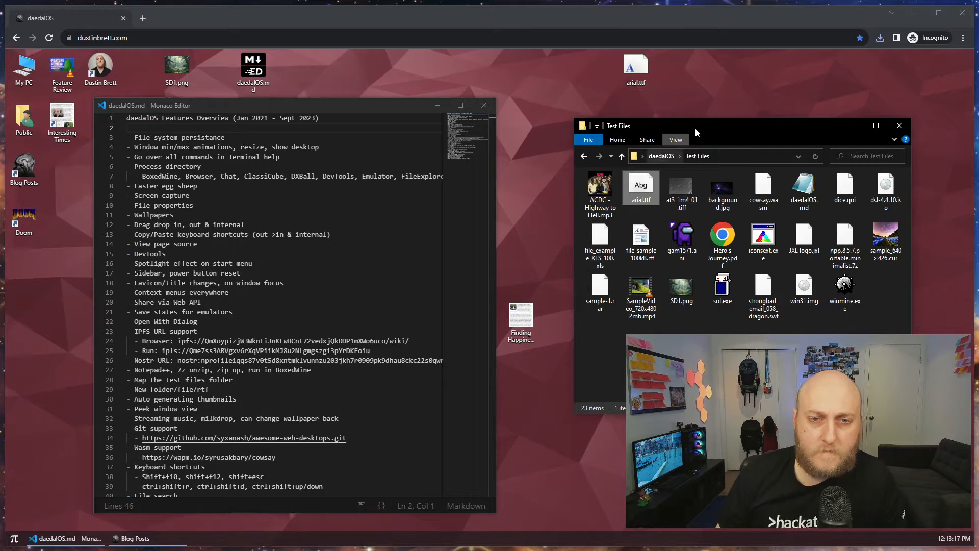
left_click_drag(696, 128, 929, 137)
left_click(812, 221)
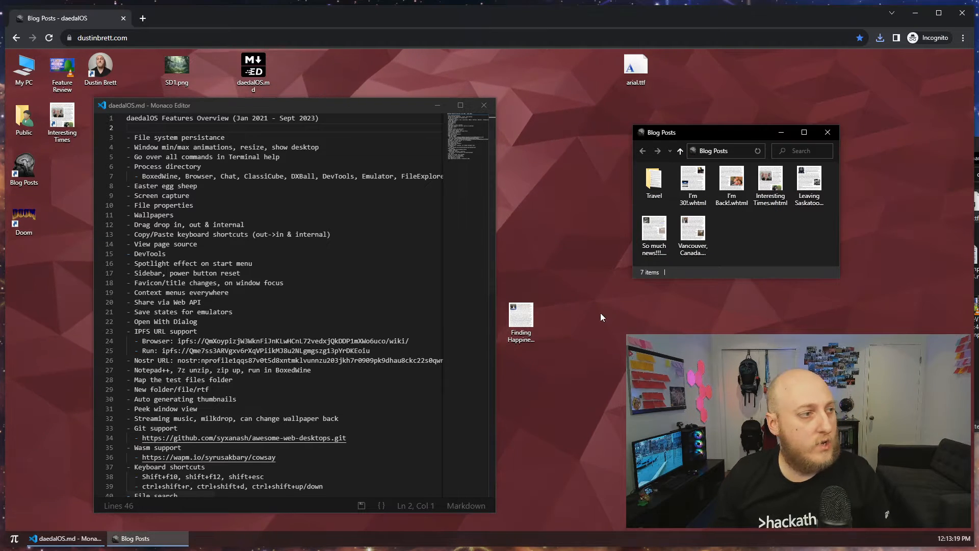
- Delete Finding Happiness.whtml from the daedalOS desktop
left_click(693, 230)
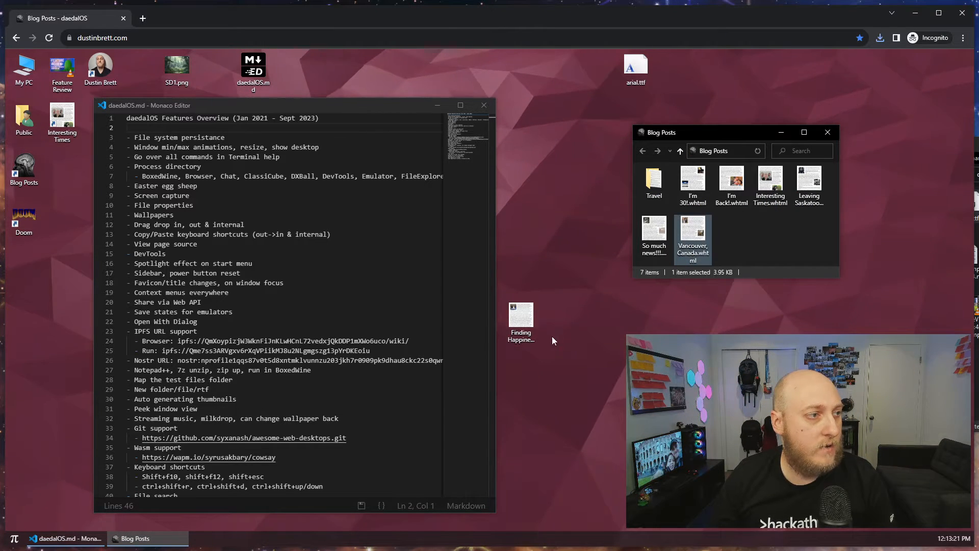
left_click(714, 220)
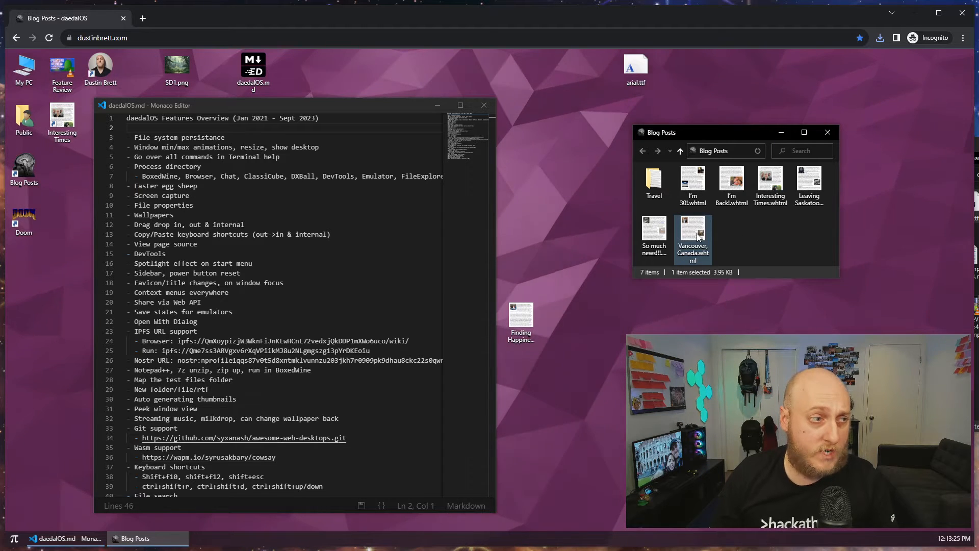
right_click(517, 319)
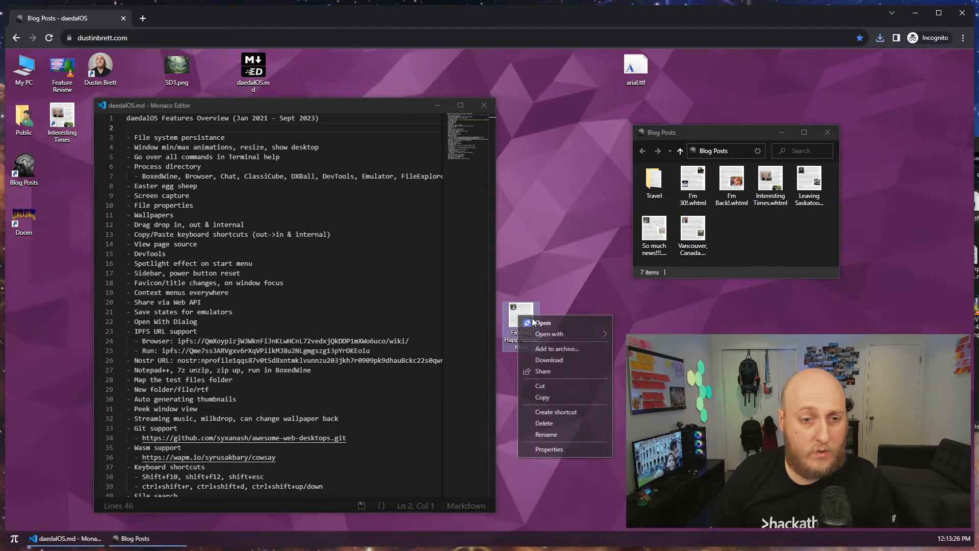
left_click(547, 427)
- Copy I'm 30!.whtml from Blog Posts, paste it onto the daedalOS desktop and place it in the open area between the windows
left_click(696, 176)
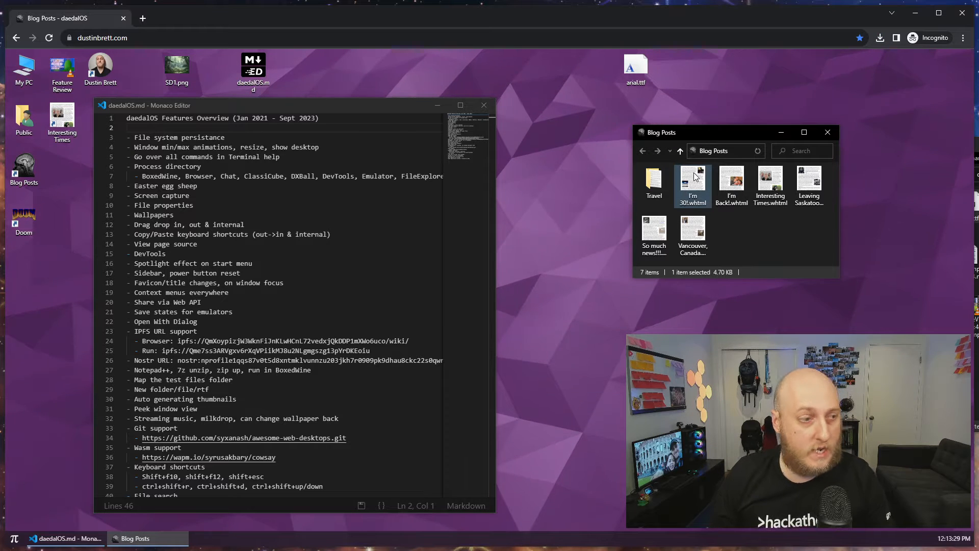
left_click(549, 175)
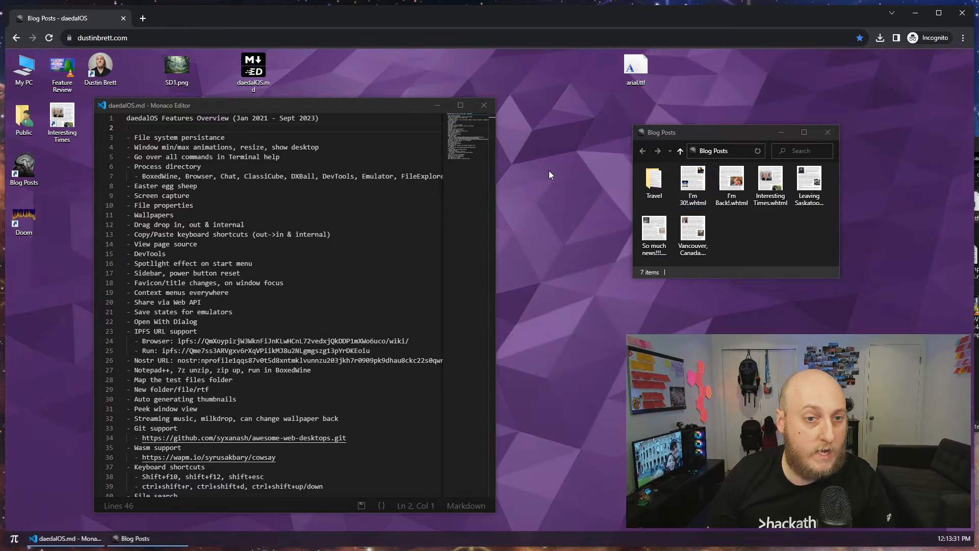
key("ctrl+v")
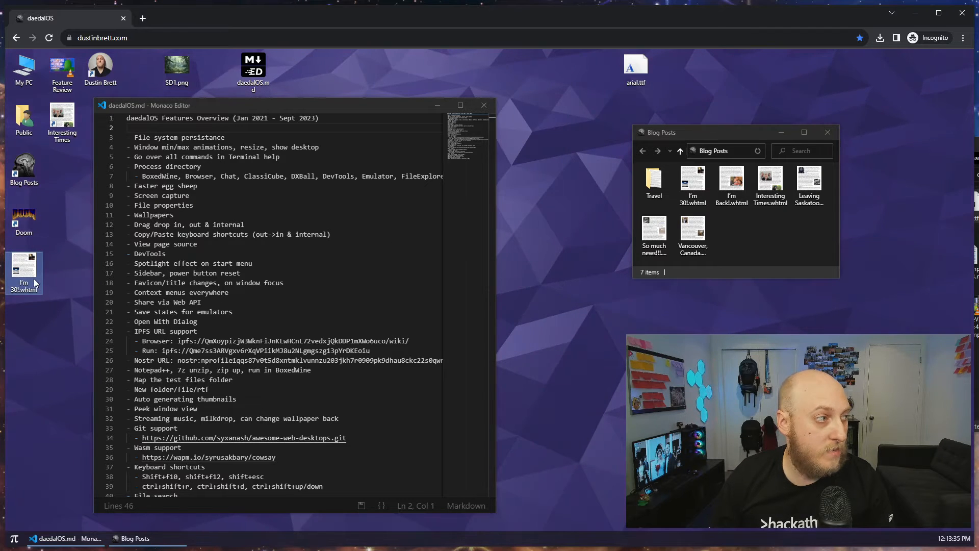
left_click_drag(34, 278, 572, 265)
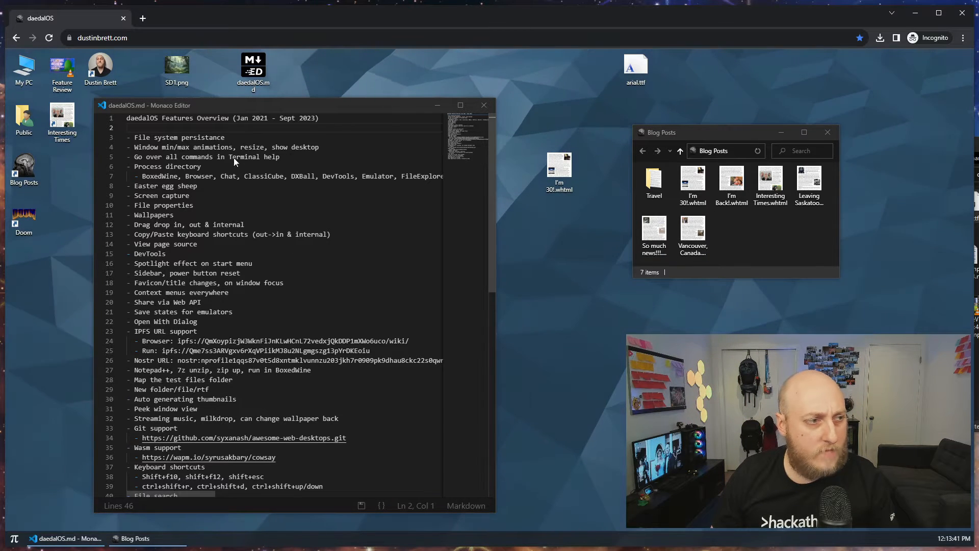
- Copy at3_1m4_01.tiff from the local Test Files folder, paste it onto the daedalOS desktop and reload the page
left_click_drag(975, 148, 755, 115)
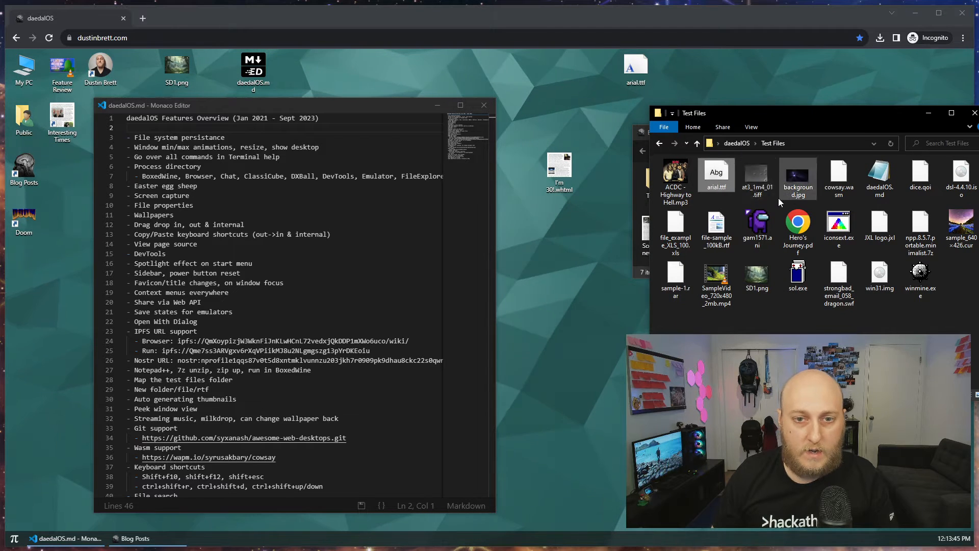
left_click(750, 174)
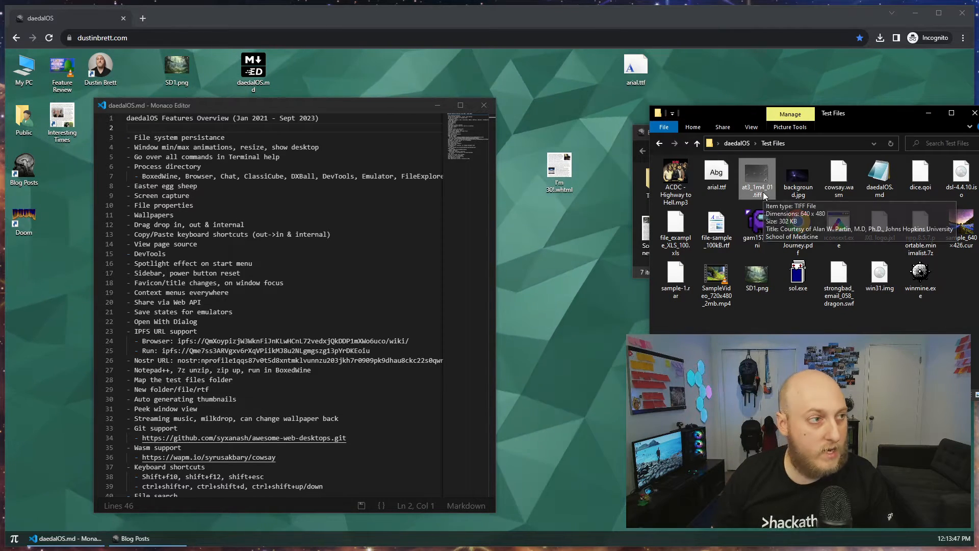
left_click(719, 78)
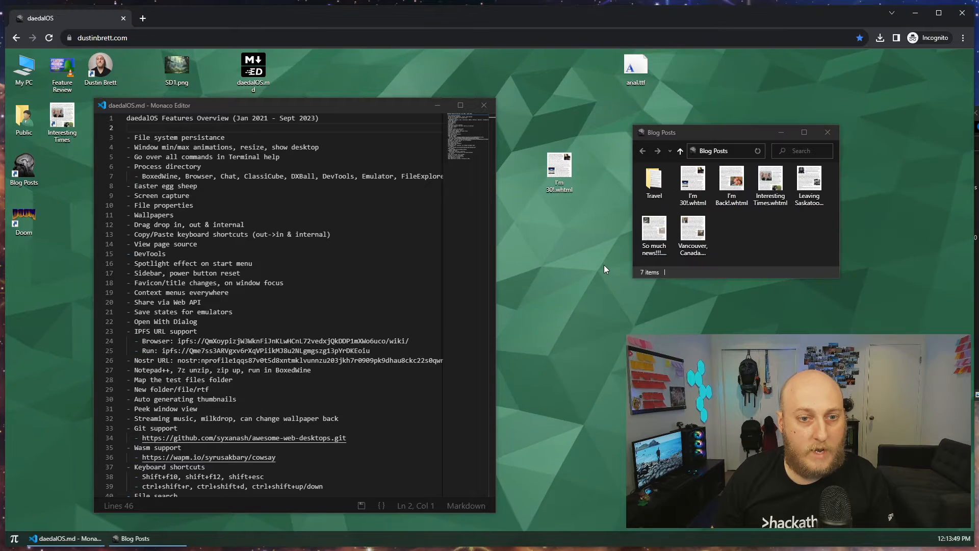
key("ctrl+v")
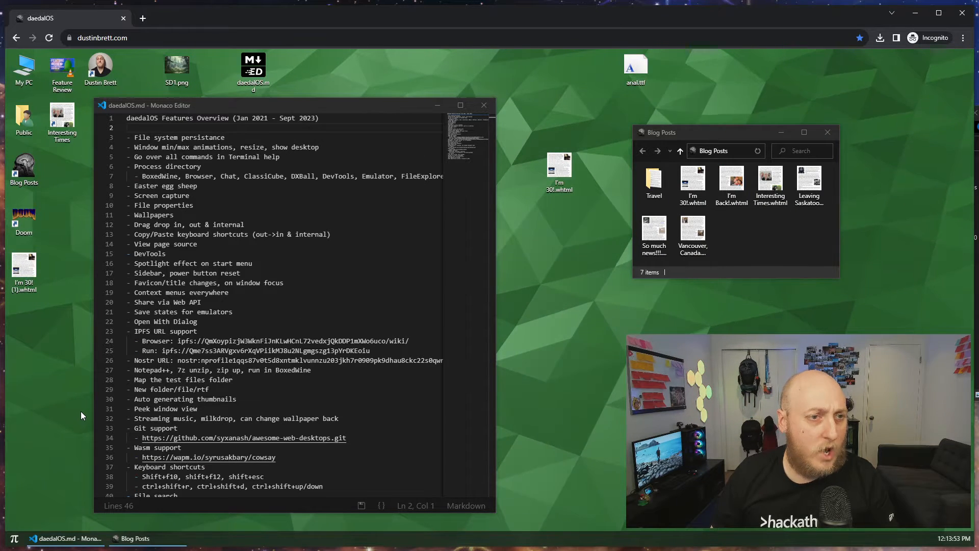
left_click(49, 38)
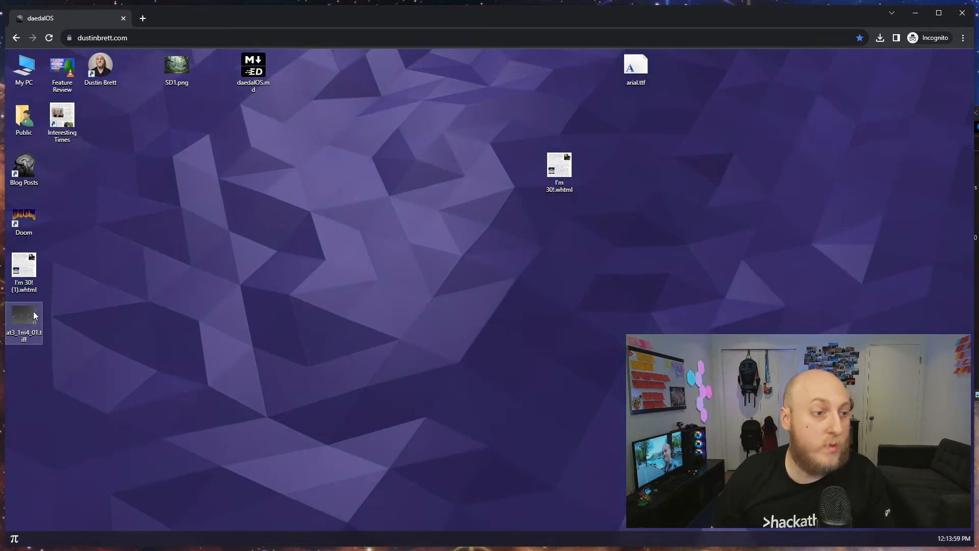
left_click(34, 312)
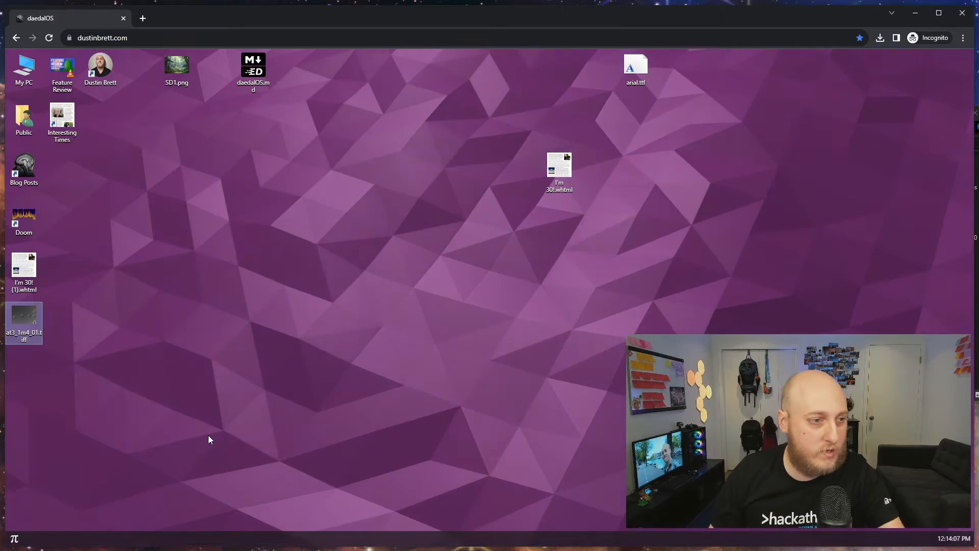
left_click(26, 275)
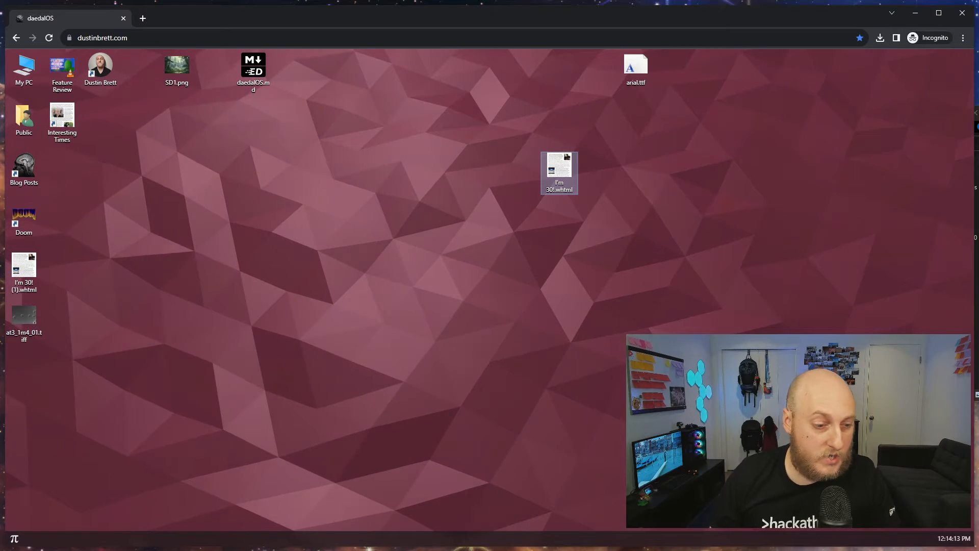
- Bring back the local Test Files folder and copy sol.exe from it onto the daedalOS desktop
key("alt+Tab")
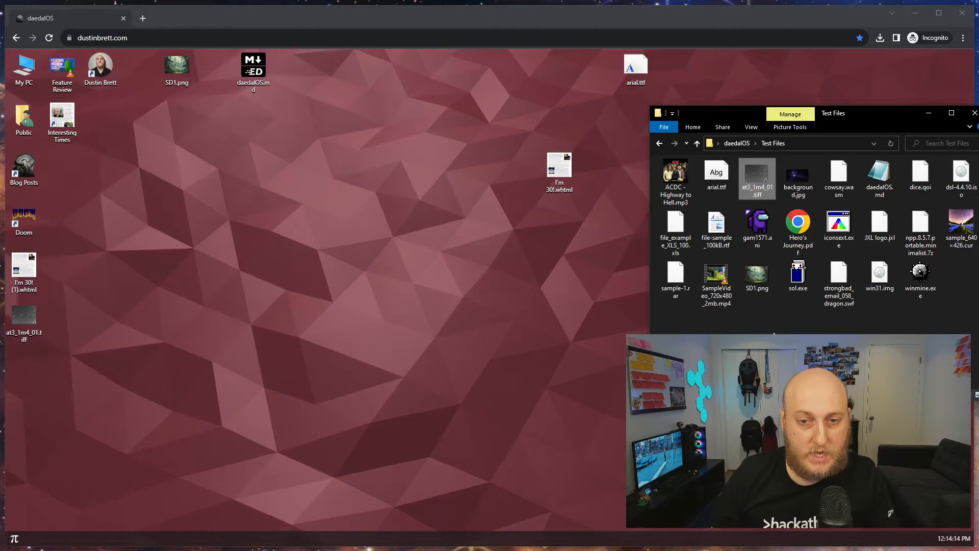
left_click(797, 274)
left_click_drag(797, 274, 436, 269)
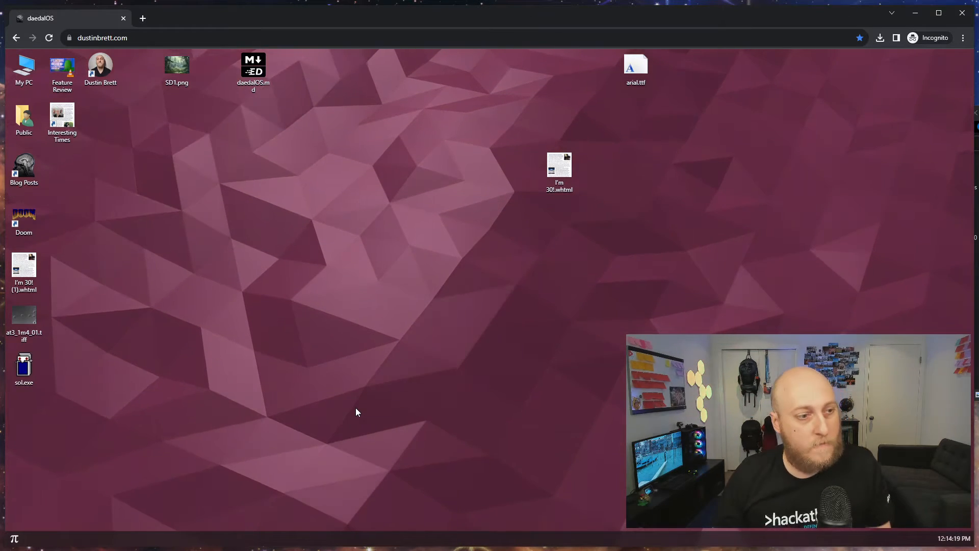
left_click(47, 381)
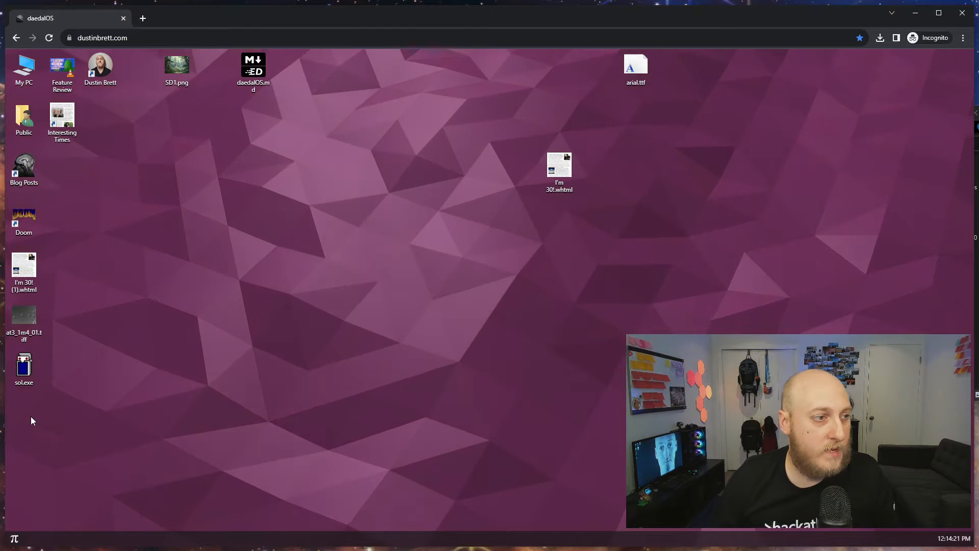
- Open at3_1m4_01.tiff from the desktop in Photos to view the image, and close the viewer
left_click(17, 320)
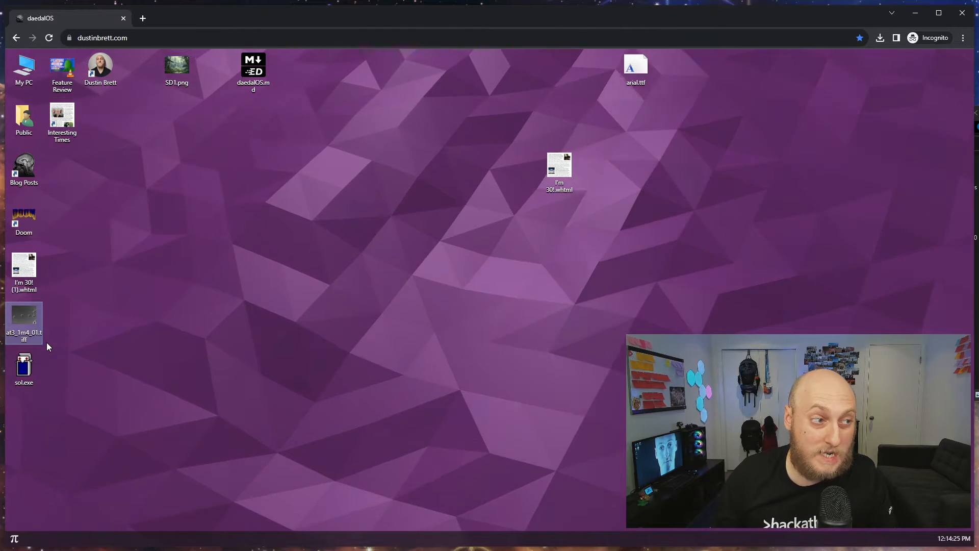
double_click(35, 318)
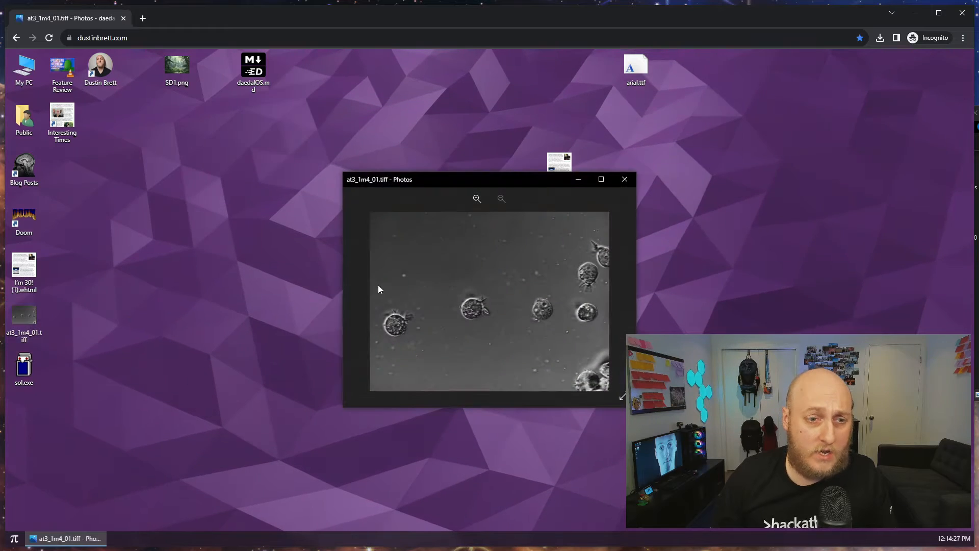
left_click_drag(446, 179, 299, 141)
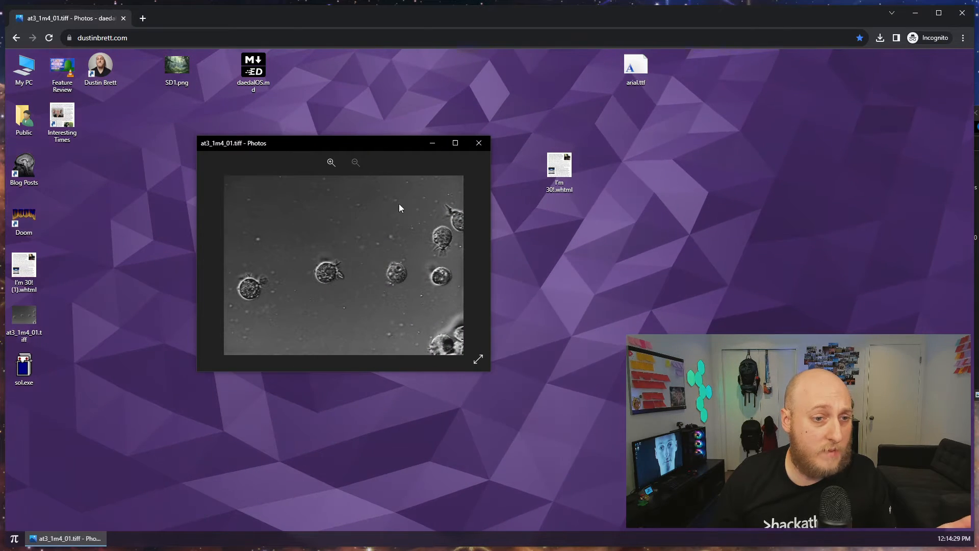
left_click(16, 378)
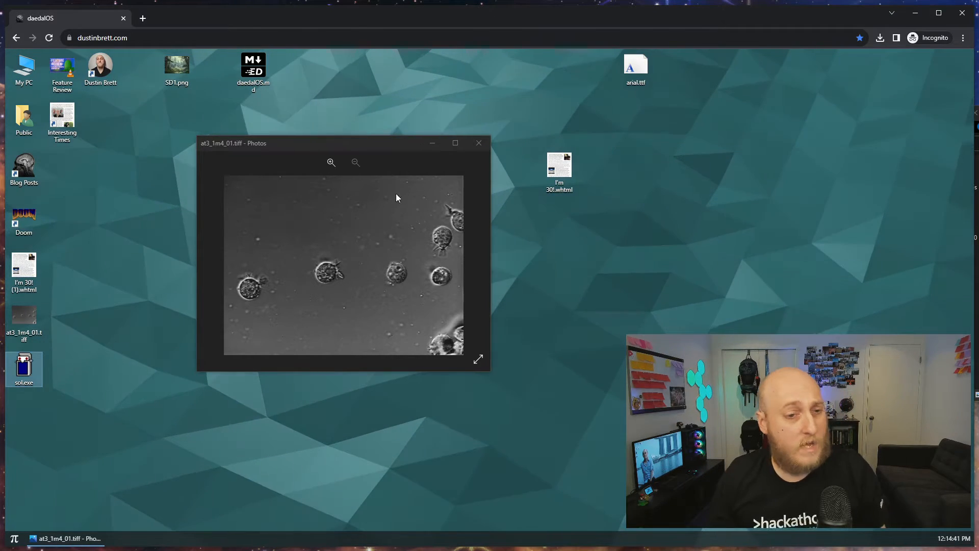
left_click(476, 146)
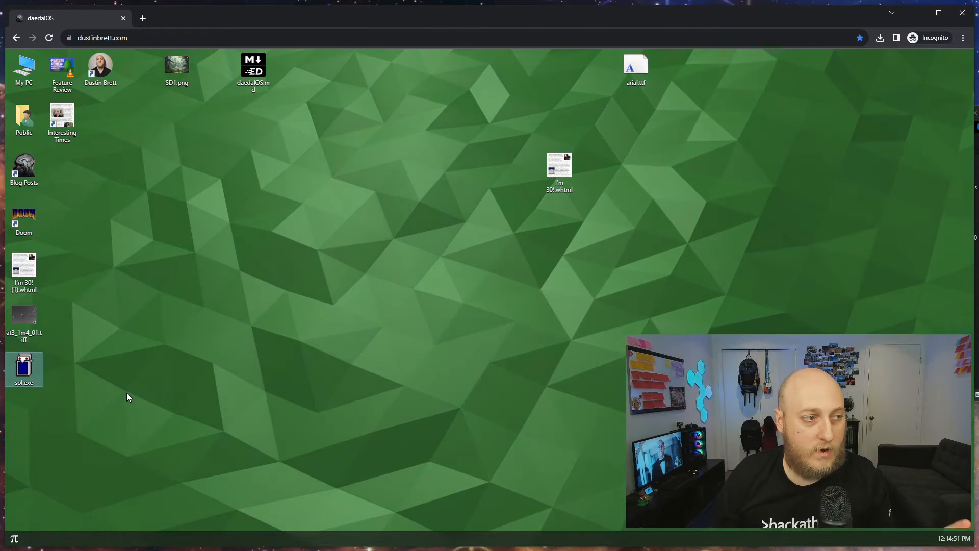
- Run sol.exe in BoxedWine, move its window clear of the webcam area and maximize Solitaire inside it
double_click(25, 368)
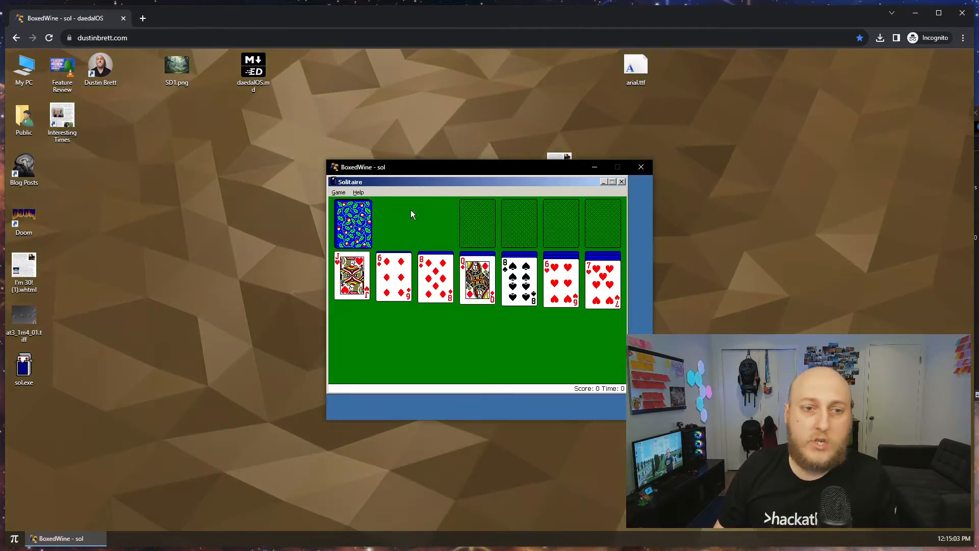
left_click_drag(455, 166, 311, 159)
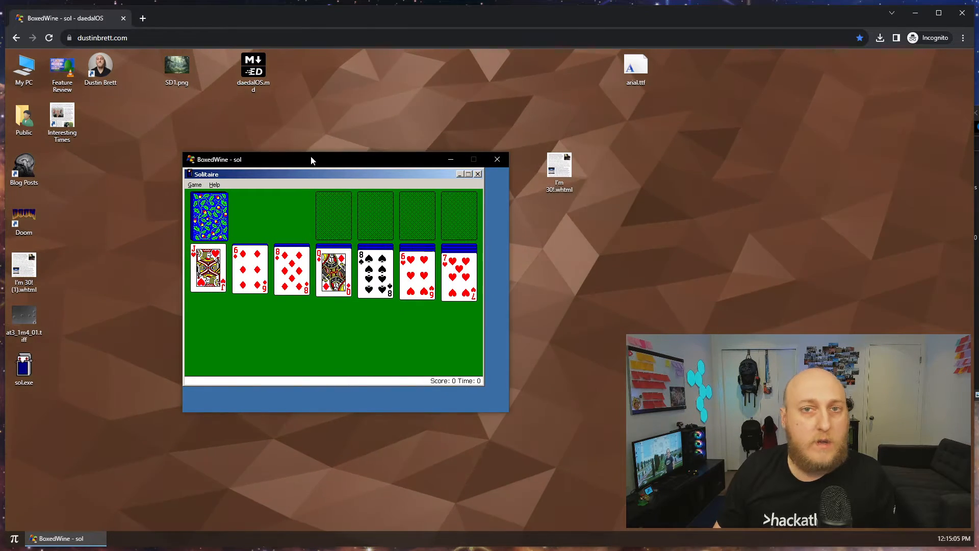
double_click(341, 175)
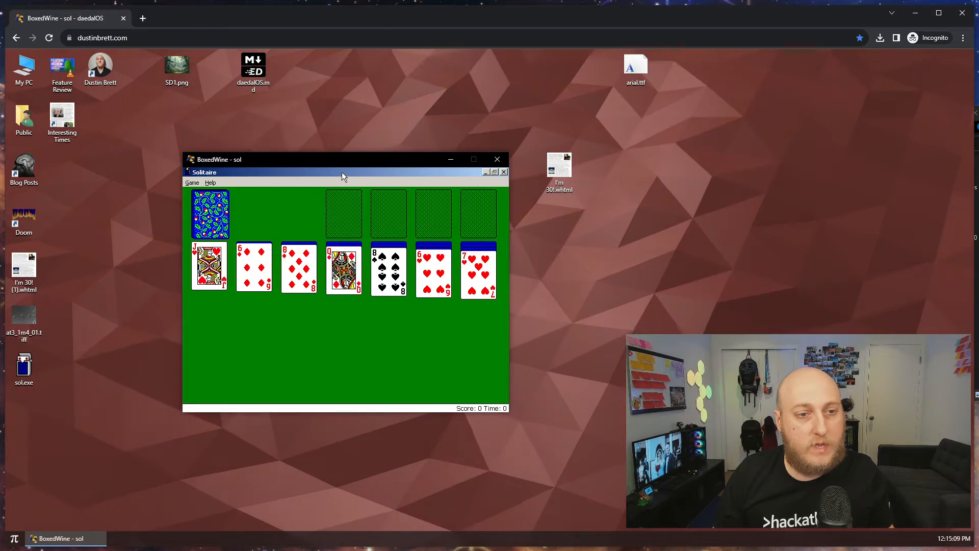
- Deal cards from the Solitaire stock and move the ace of hearts to the first foundation
left_click(207, 211)
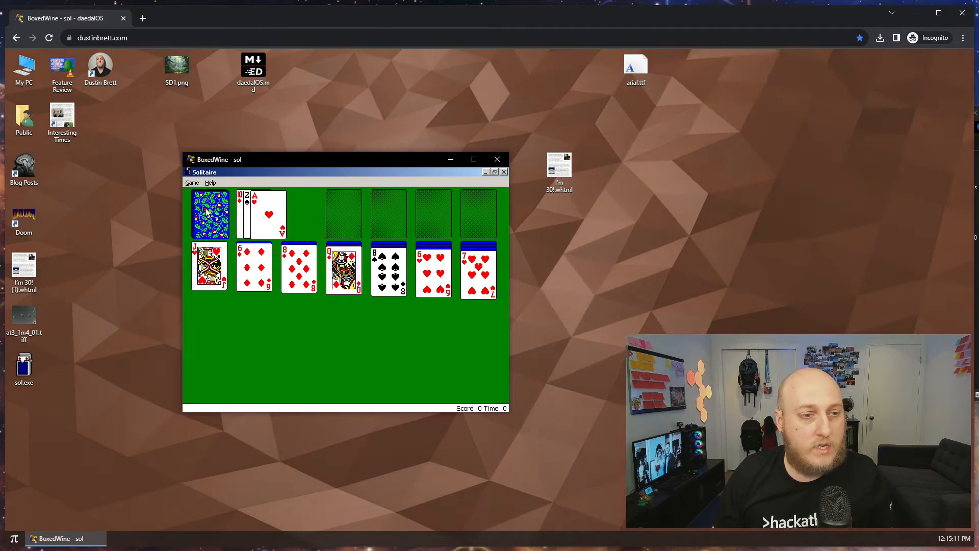
left_click_drag(268, 216, 332, 211)
left_click(210, 183)
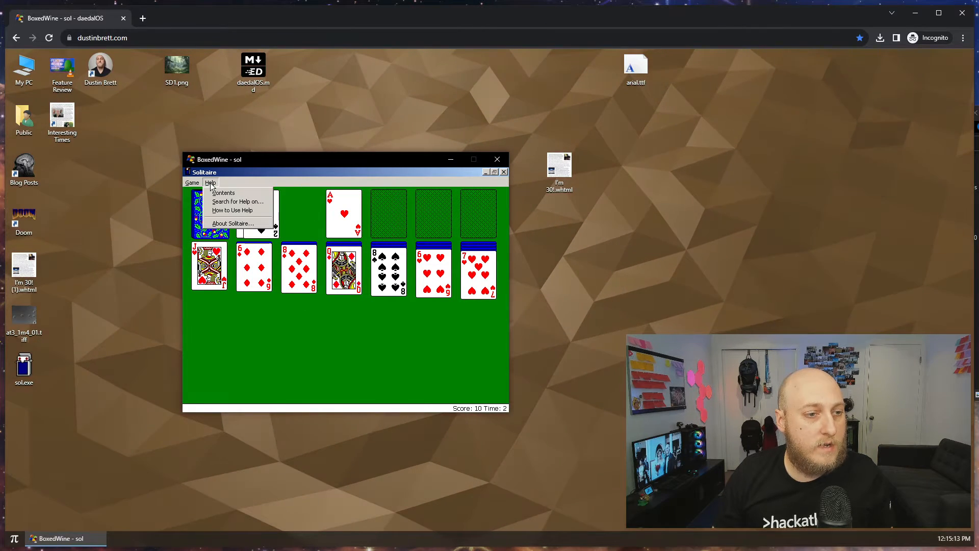
- Show the About Solitaire information and close the BoxedWine window
left_click(225, 224)
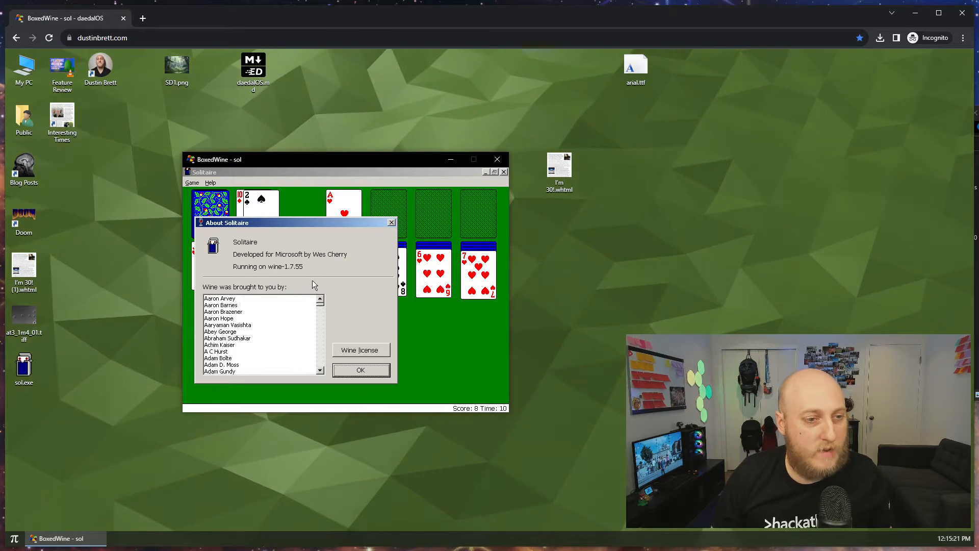
left_click(498, 157)
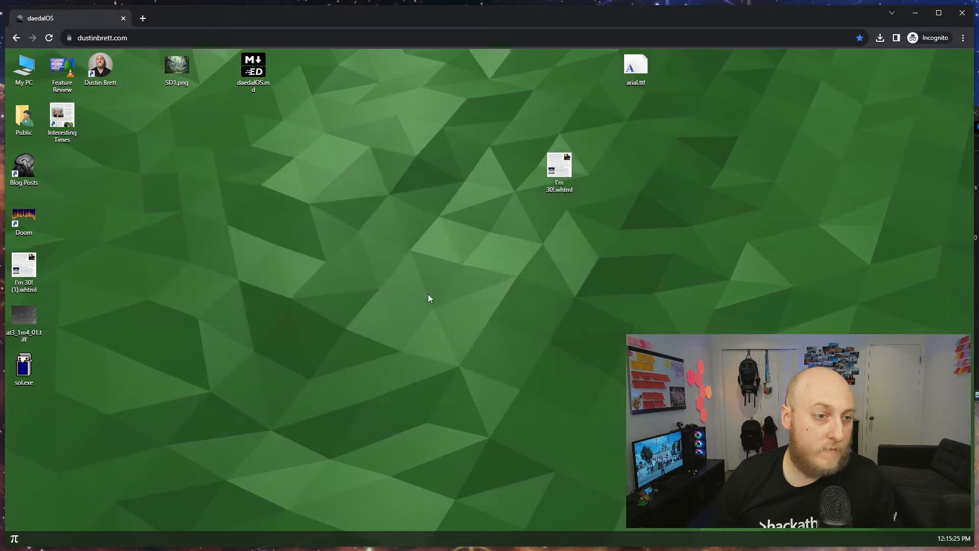
- Copy winmine.exe from the local Test Files folder onto the daedalOS desktop, and run it in BoxedWine before closing it
key("alt+Tab")
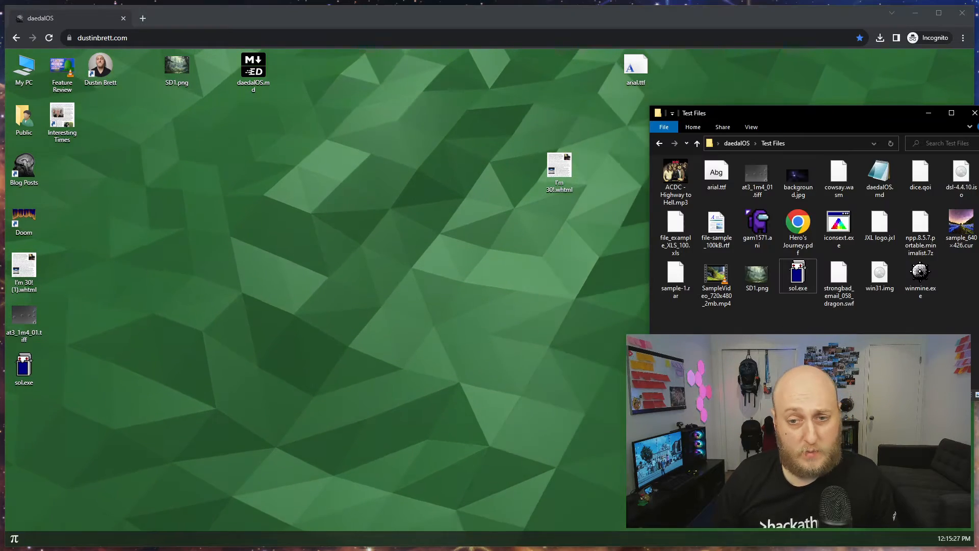
left_click_drag(921, 272, 228, 263)
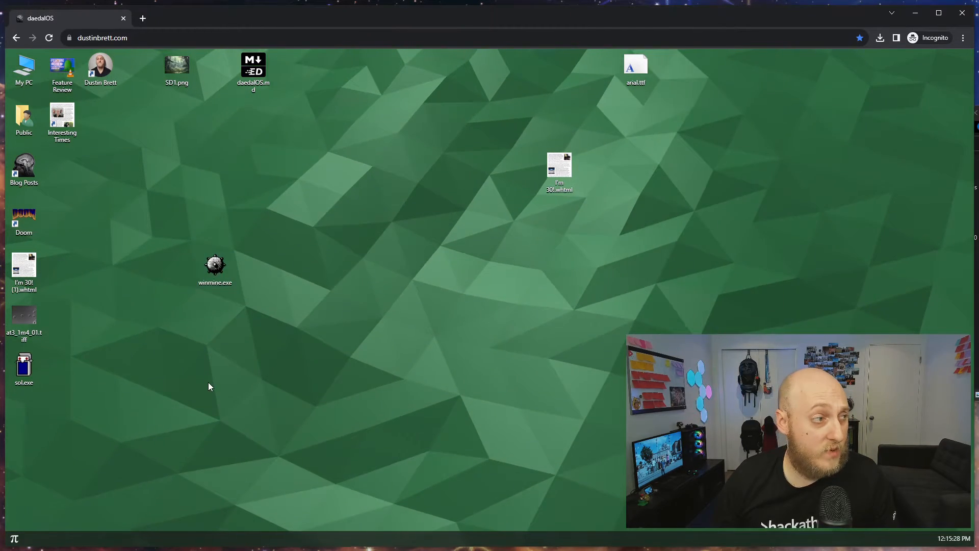
double_click(222, 267)
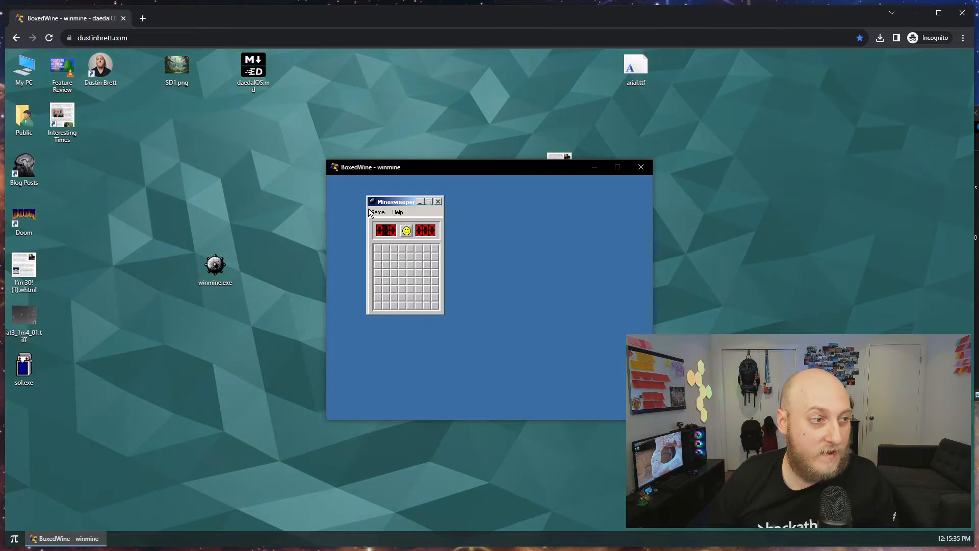
left_click(643, 167)
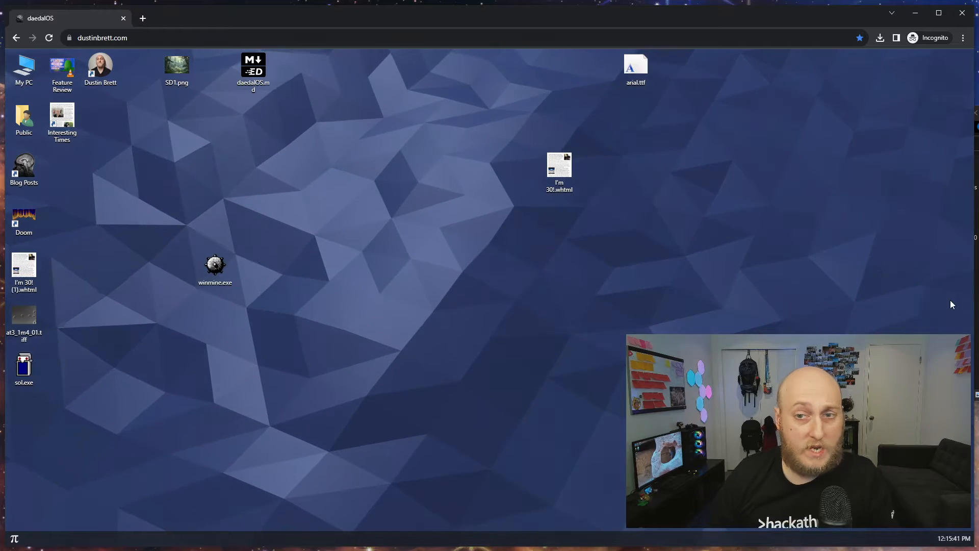
- Bring back the local Test Files folder and copy win31.img from it to a free spot near the middle of the daedalOS desktop
left_click(977, 131)
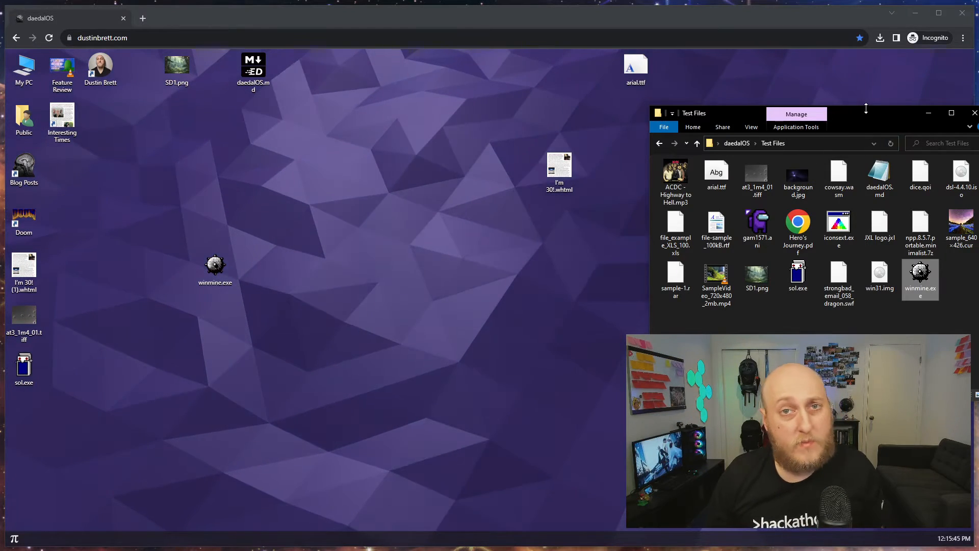
left_click_drag(871, 109, 932, 137)
left_click(966, 347)
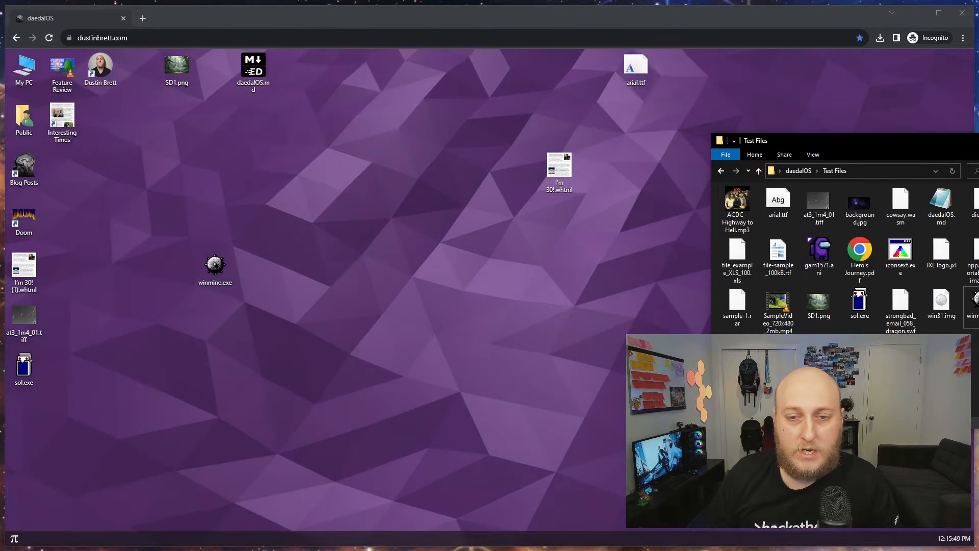
left_click_drag(939, 305, 391, 319)
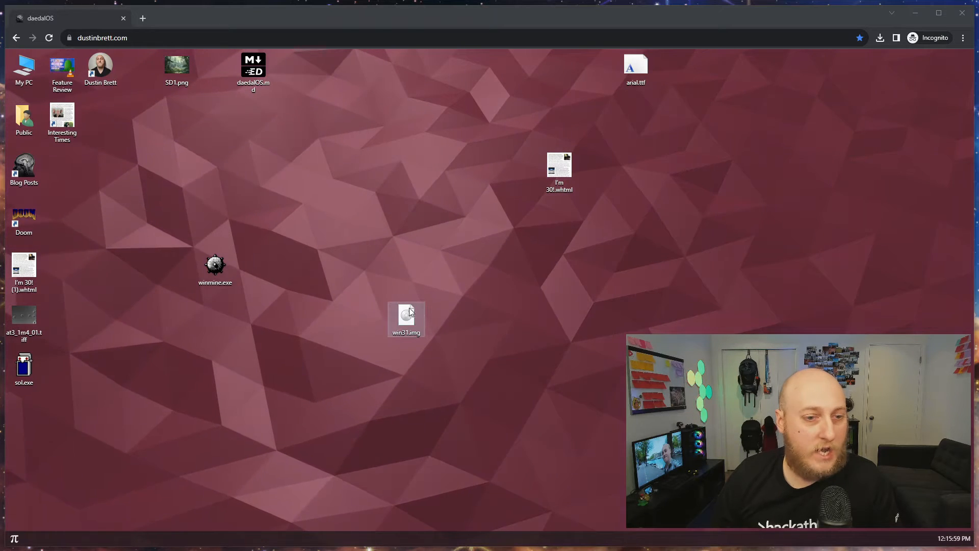
left_click_drag(398, 320, 395, 215)
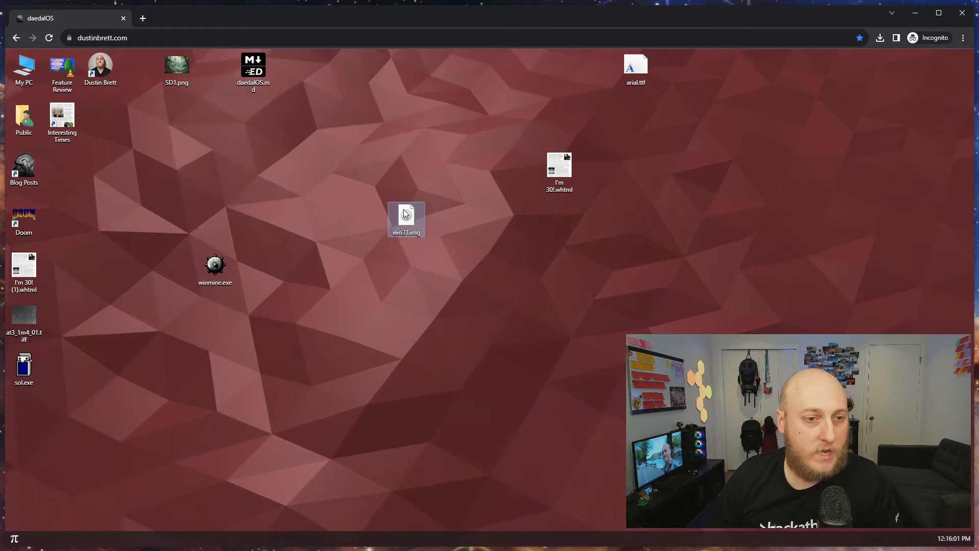
- Boot win31.img from the desktop in Virtual x86 and move the emulator window so all of Windows 3.1 fits on screen
mouse_move(405, 213)
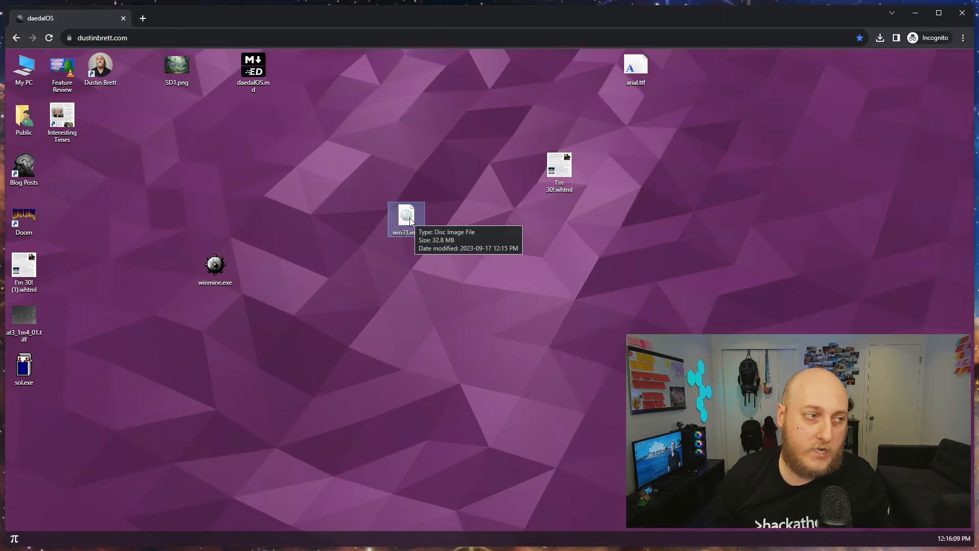
double_click(409, 218)
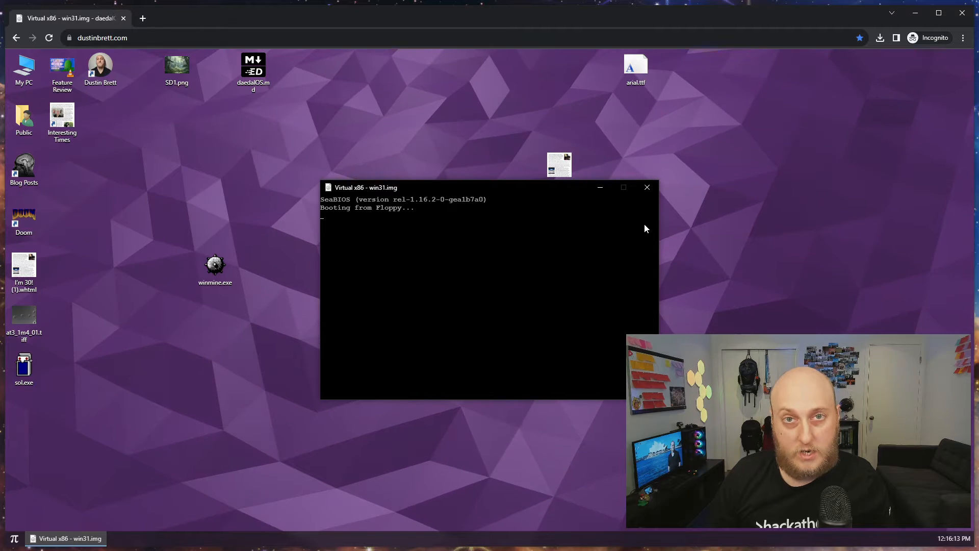
left_click_drag(403, 189, 262, 168)
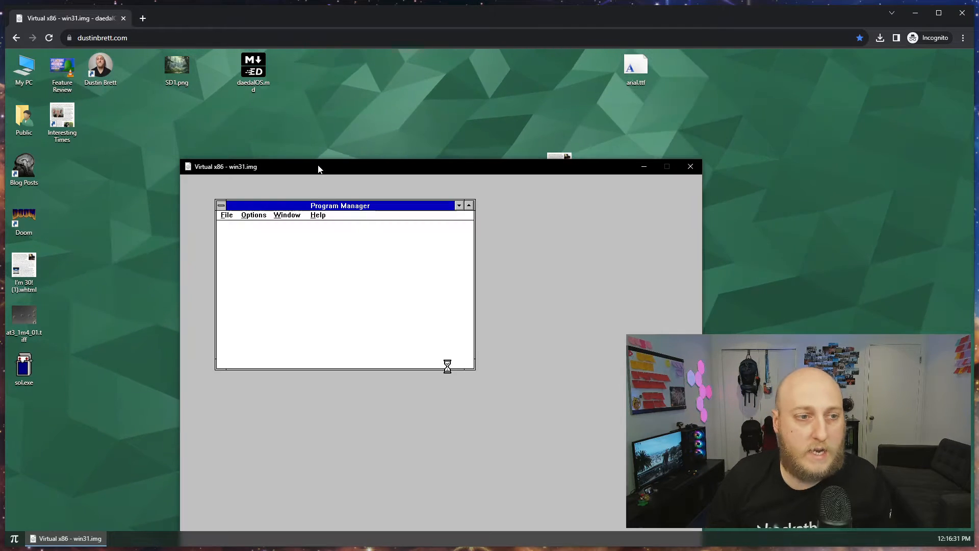
left_click_drag(318, 166, 261, 80)
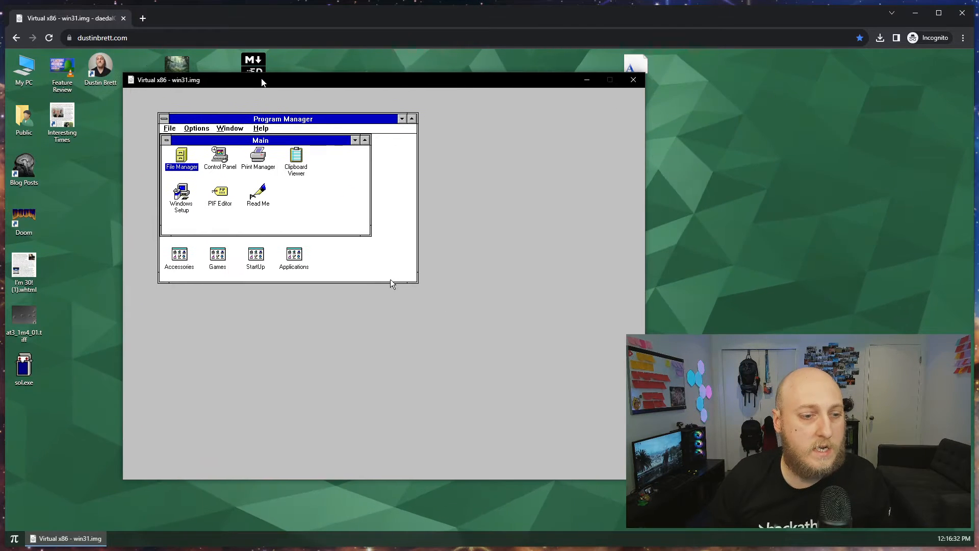
- Run sol.exe from the C:\WINDOWS folder in the Windows 3.1 File Manager and minimize File Manager
left_click(291, 359)
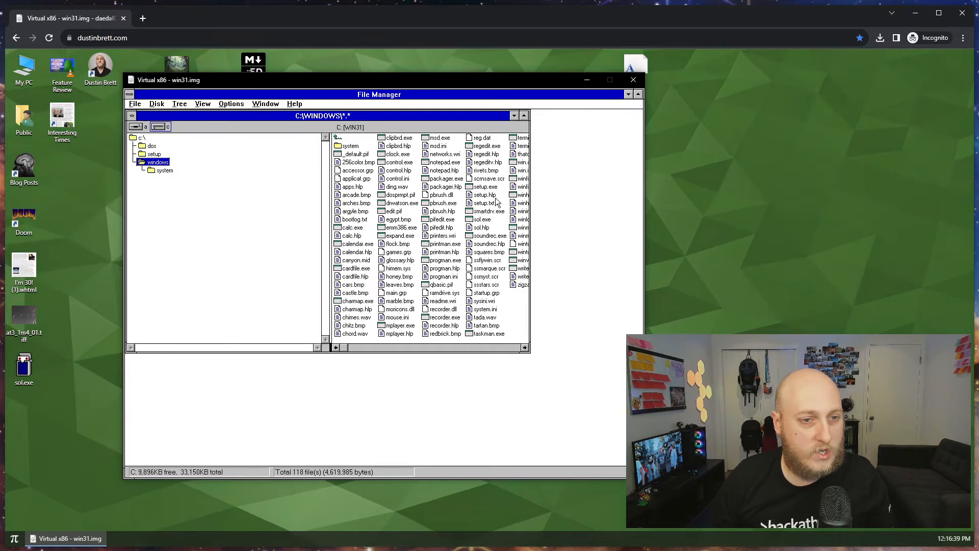
double_click(478, 220)
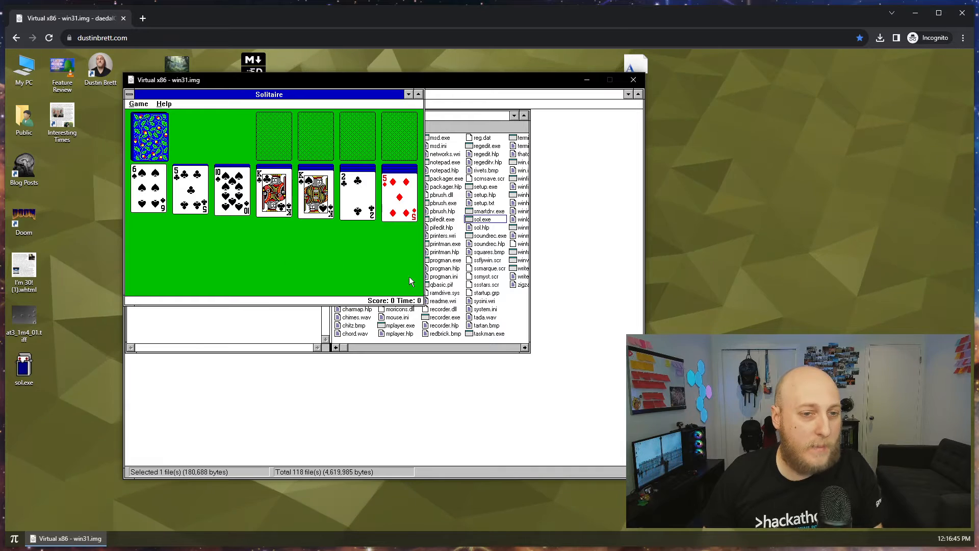
left_click(487, 222)
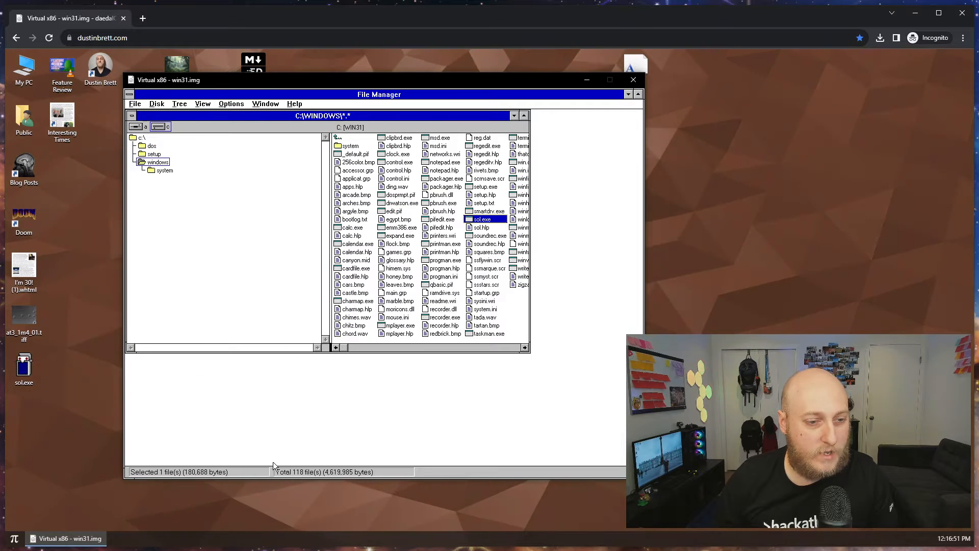
left_click(629, 95)
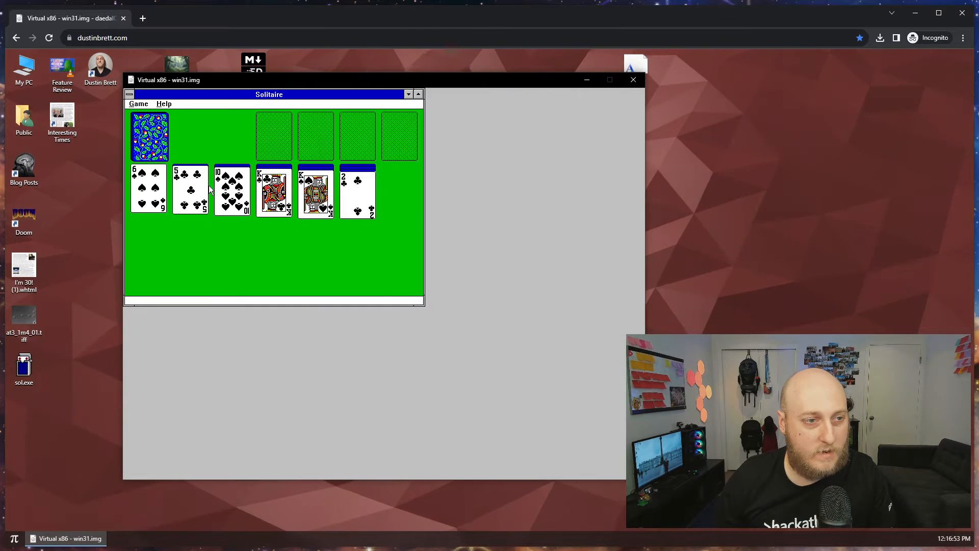
- View the Windows 3.1 Solitaire options without changing them, and close the Virtual x86 window
left_click(142, 104)
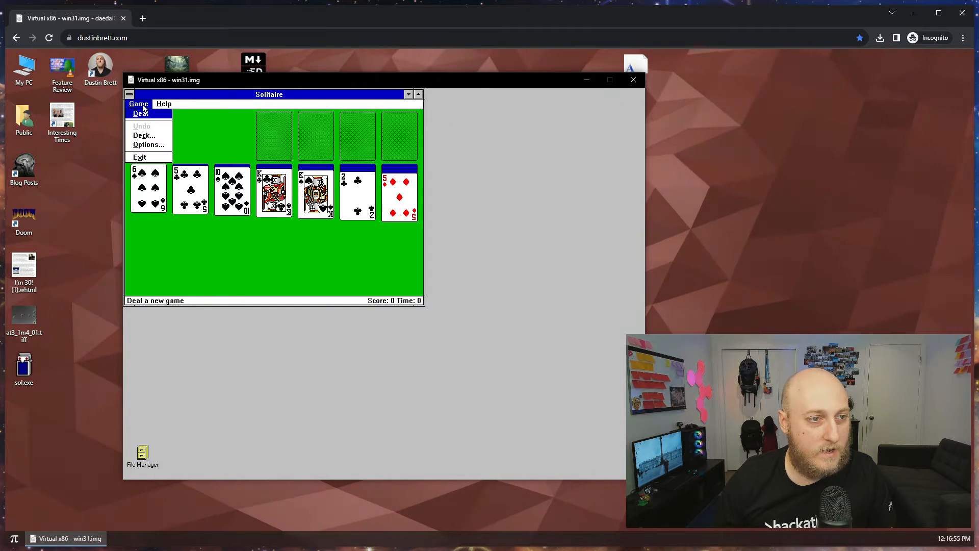
left_click(153, 147)
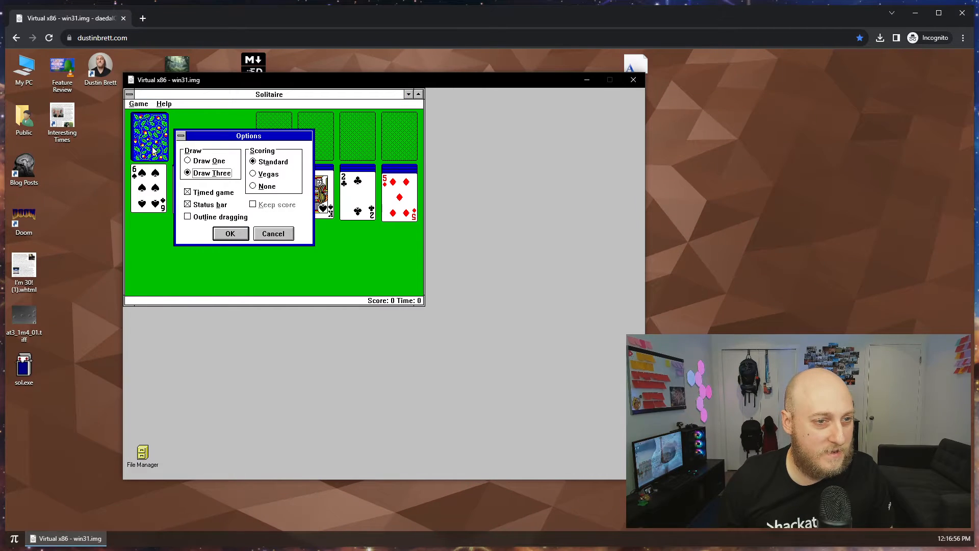
left_click(291, 236)
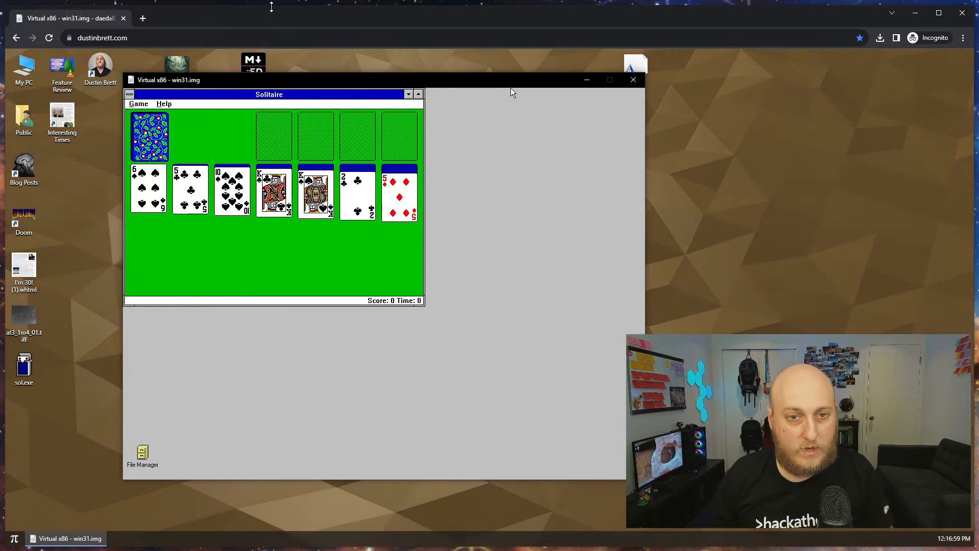
left_click(633, 81)
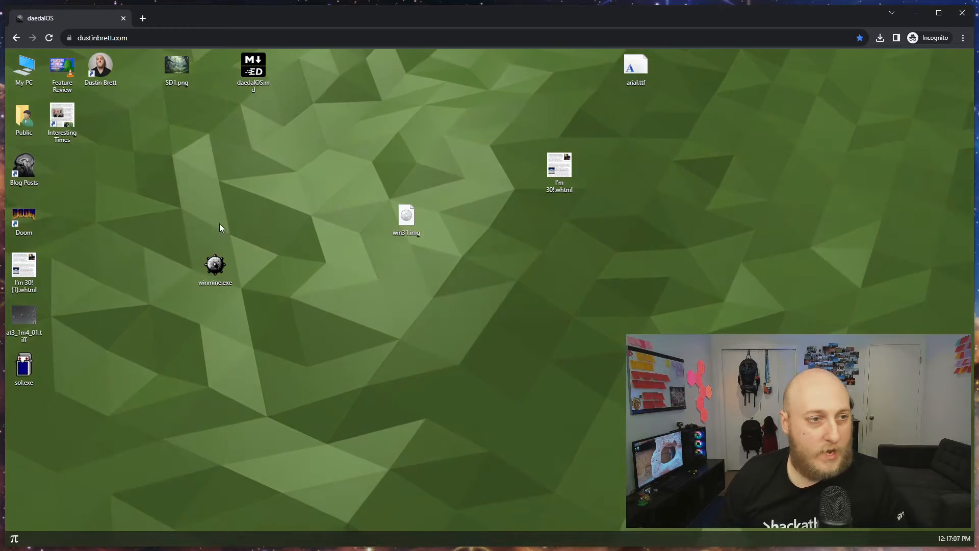
- Open daedalOS.md from the desktop with Monaco Editor and move the editor window clear of the icons beneath it
right_click(250, 70)
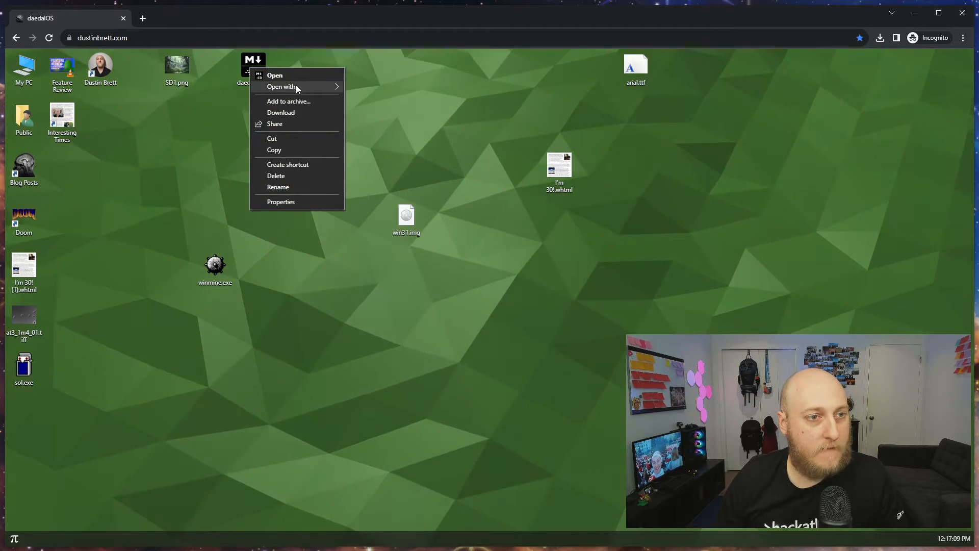
mouse_move(296, 85)
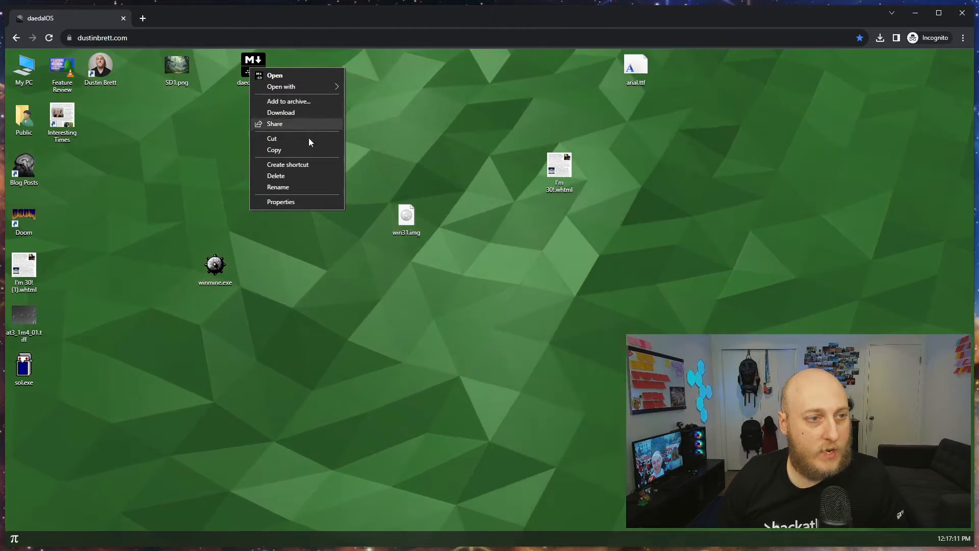
left_click(376, 88)
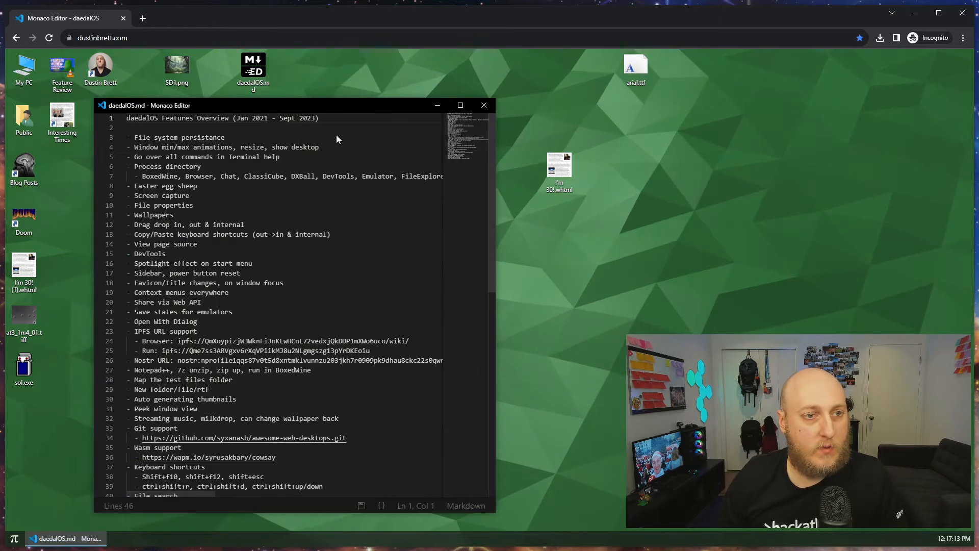
left_click_drag(259, 101, 473, 79)
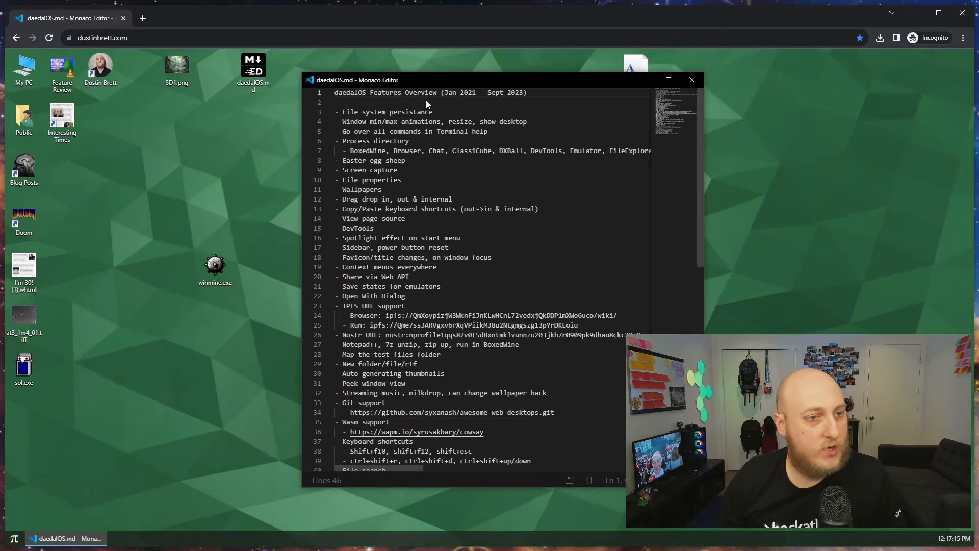
- Delete the "File system persistance" line from the features list in daedalOS.md
left_click(384, 102)
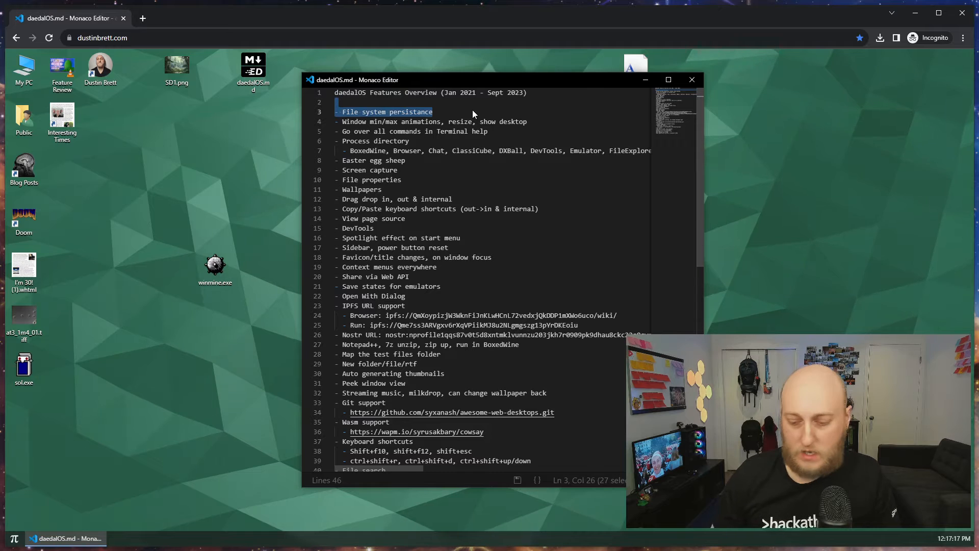
key("BackSpace")
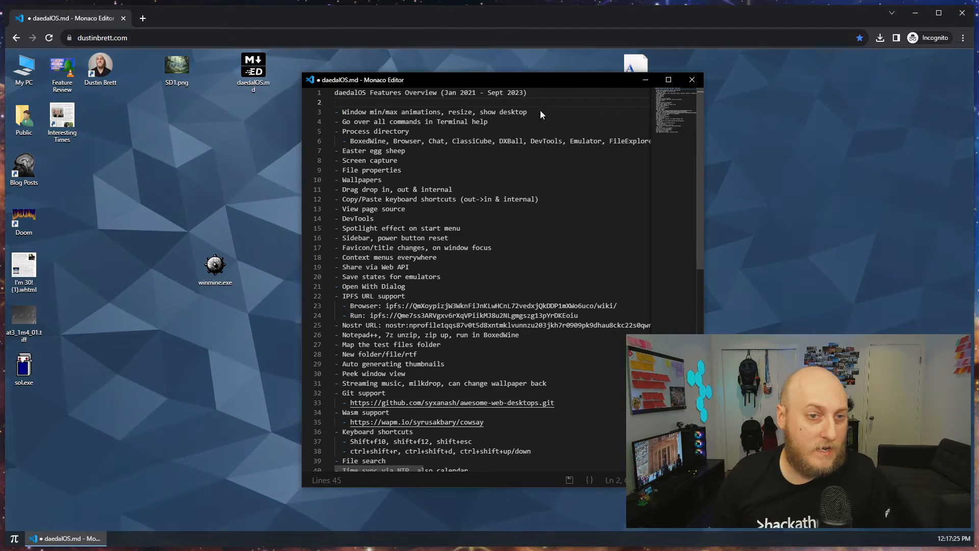
left_click(555, 112)
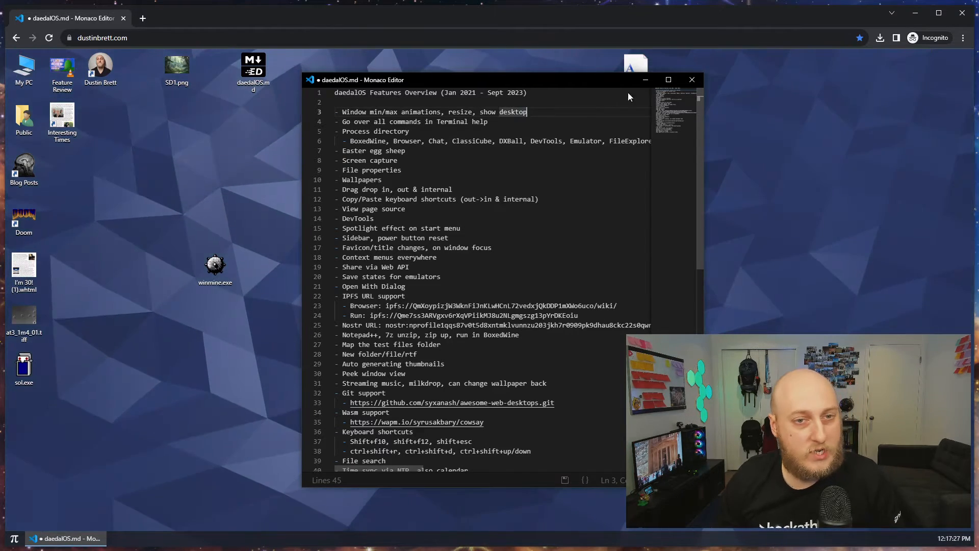
- Minimize the Monaco Editor window to the taskbar and restore it, twice in a row
left_click(645, 80)
left_click(72, 539)
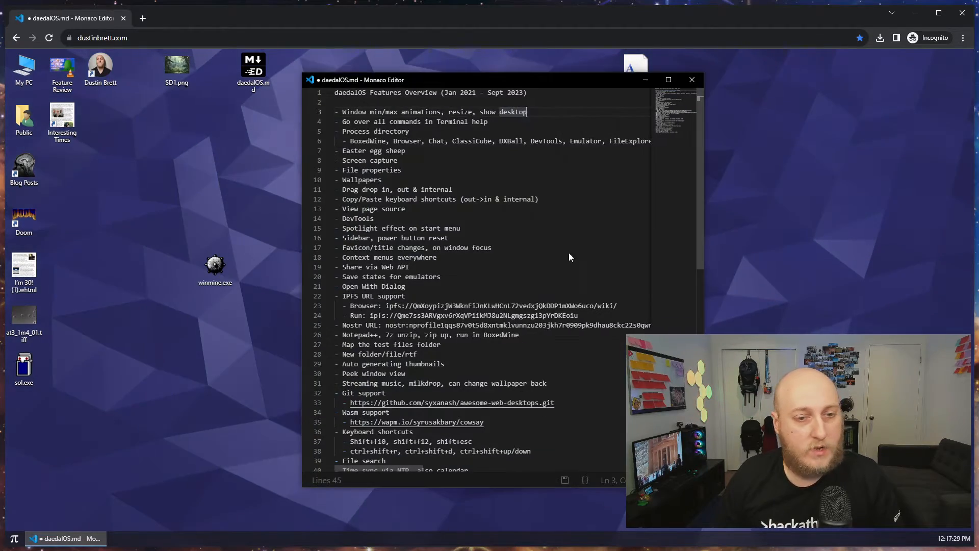
left_click(645, 80)
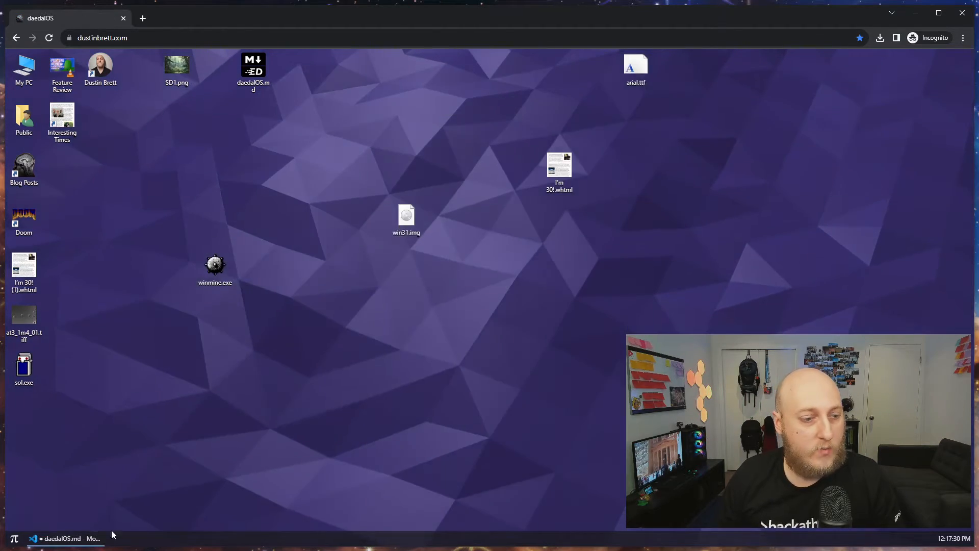
left_click(71, 539)
- Maximize the Monaco Editor window and return it to its normal size, twice in a row
left_click(668, 80)
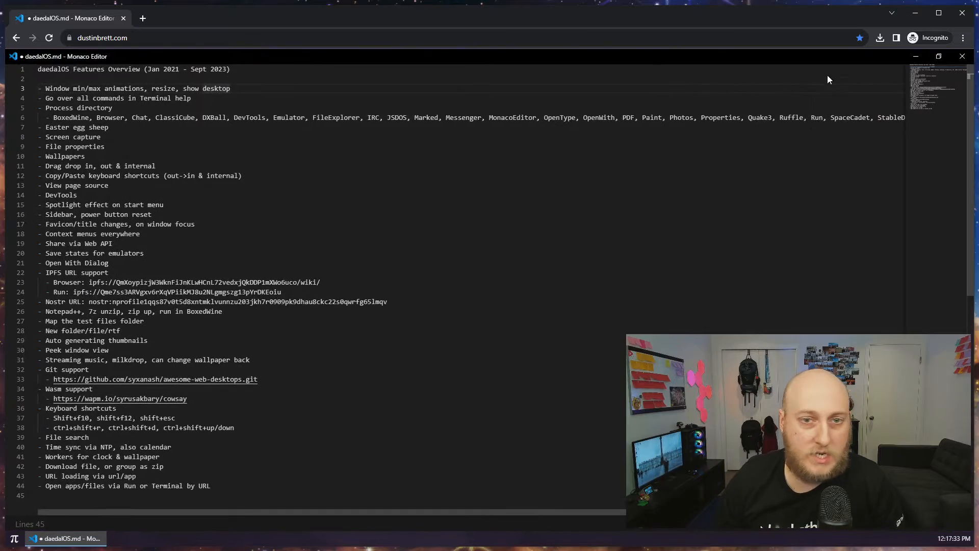
left_click(938, 60)
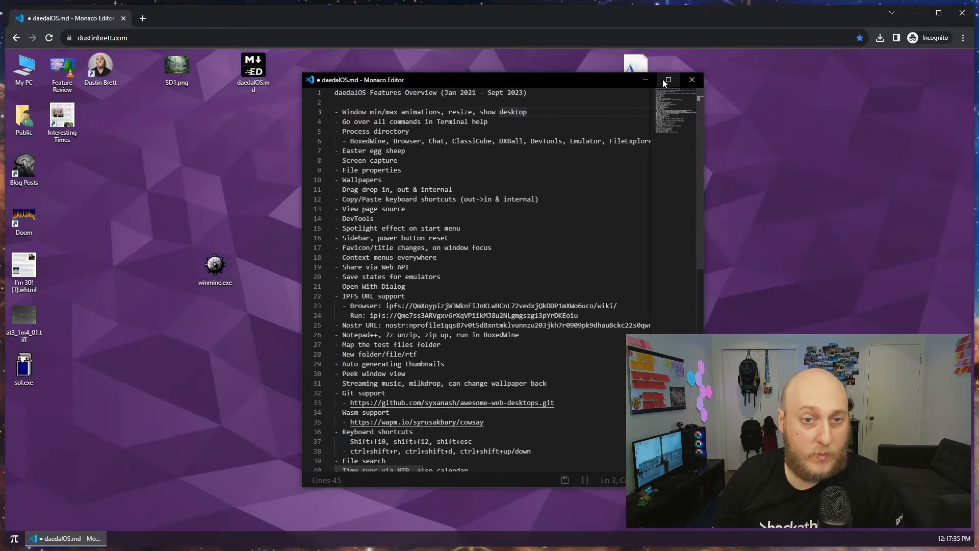
left_click(668, 80)
left_click(945, 57)
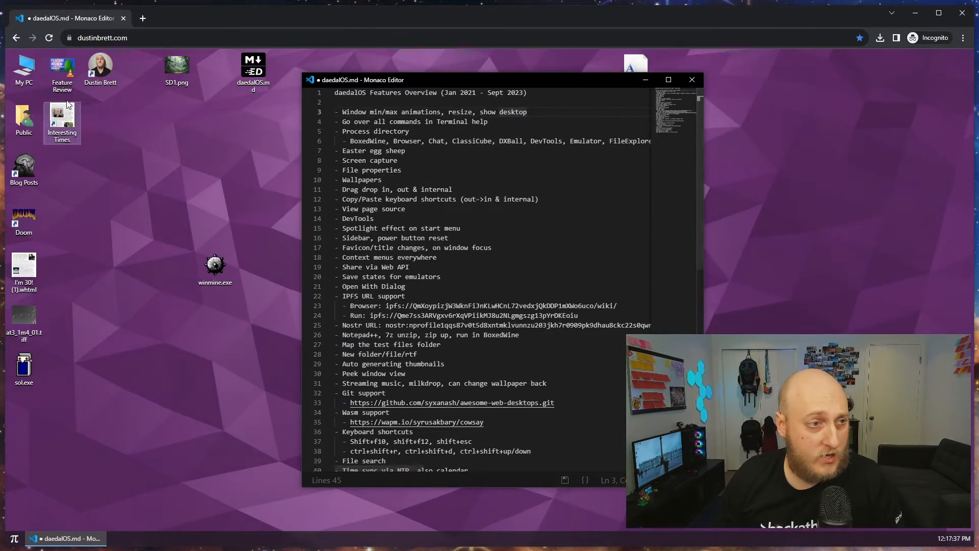
- Open My PC, move its window beside the Monaco Editor, and minimize it to the taskbar
double_click(24, 68)
left_click_drag(293, 198, 218, 240)
left_click(141, 540)
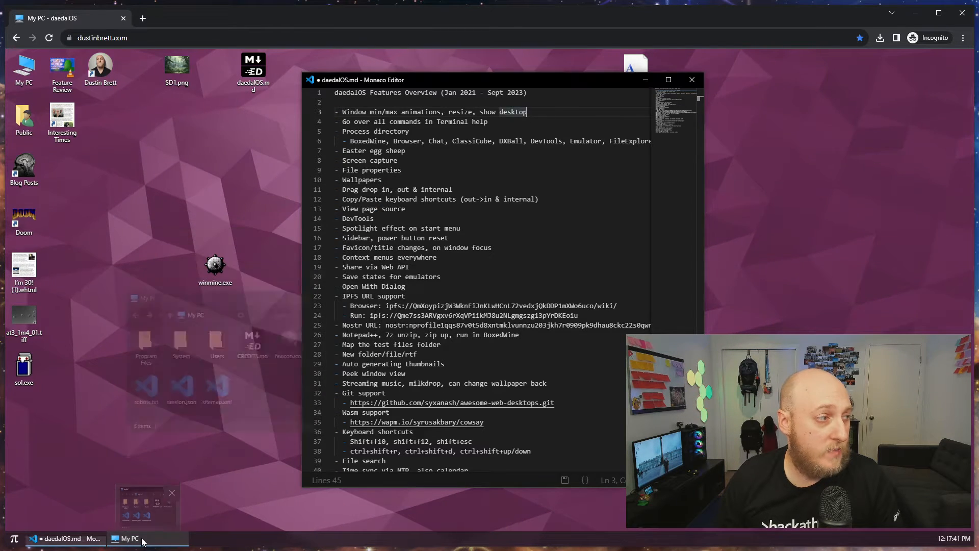
- Restore and minimize the My PC window repeatedly from the taskbar, finishing with it open
left_click(142, 539)
left_click(142, 540)
left_click(141, 540)
left_click(142, 540)
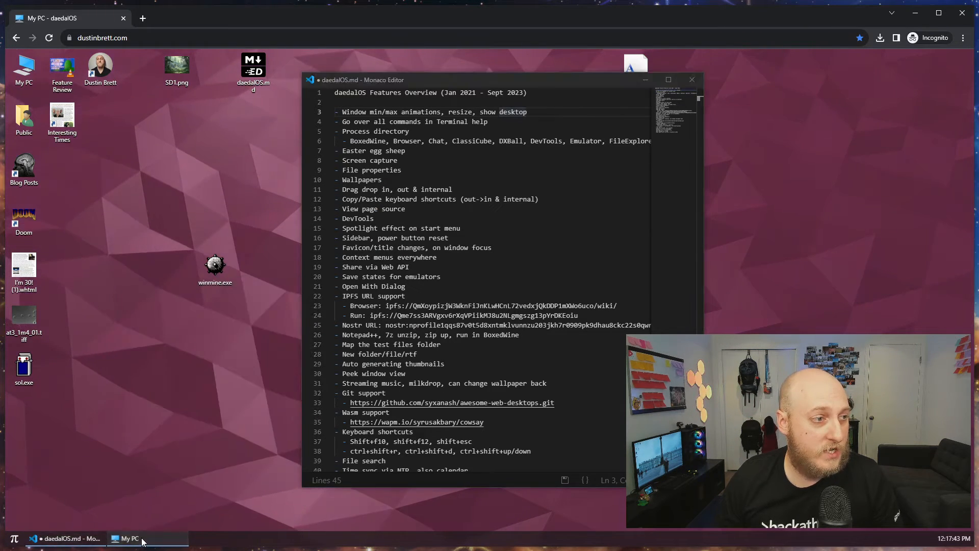
left_click(142, 540)
left_click(142, 540)
left_click(142, 540)
left_click(142, 539)
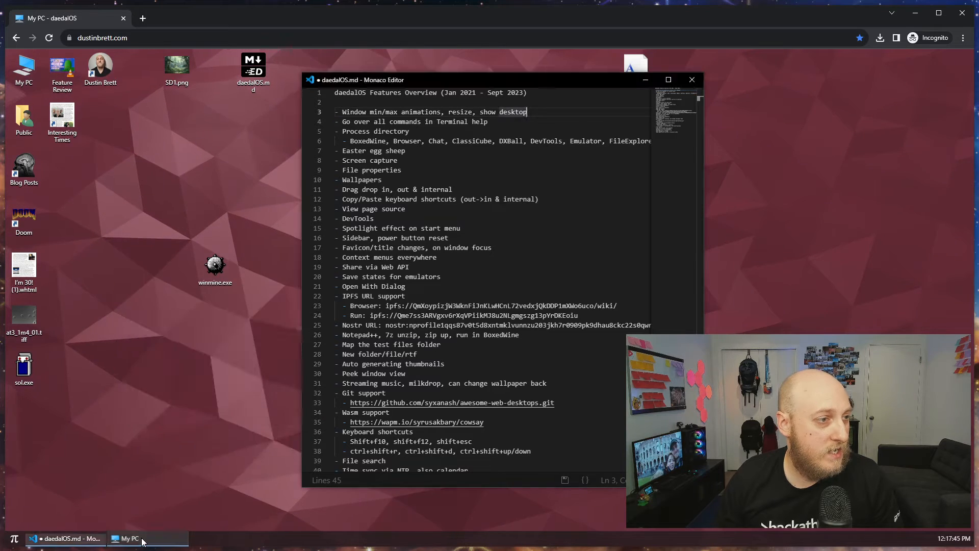
left_click(142, 539)
left_click(142, 539)
left_click(142, 540)
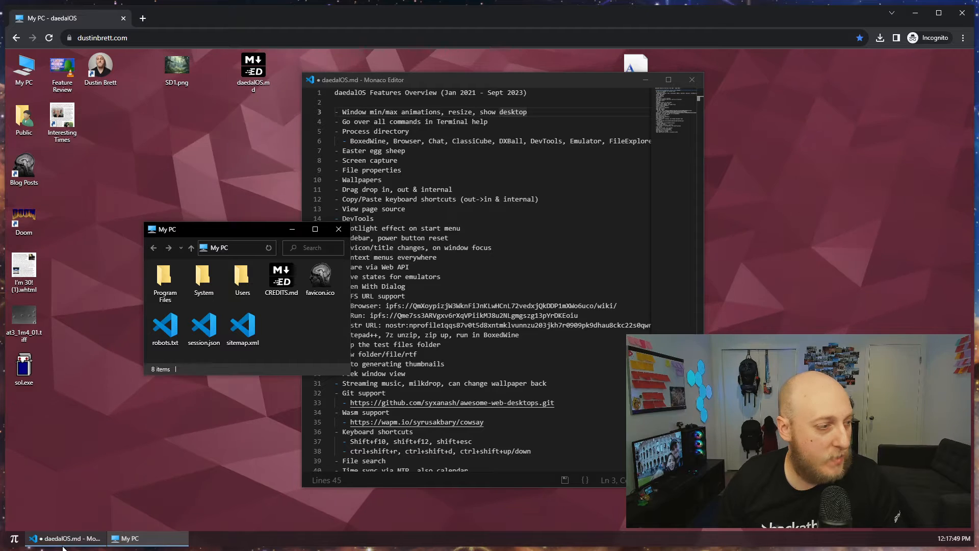
- Peek at the taskbar previews of both windows, select every item in My PC, and close that window from its preview
mouse_move(66, 540)
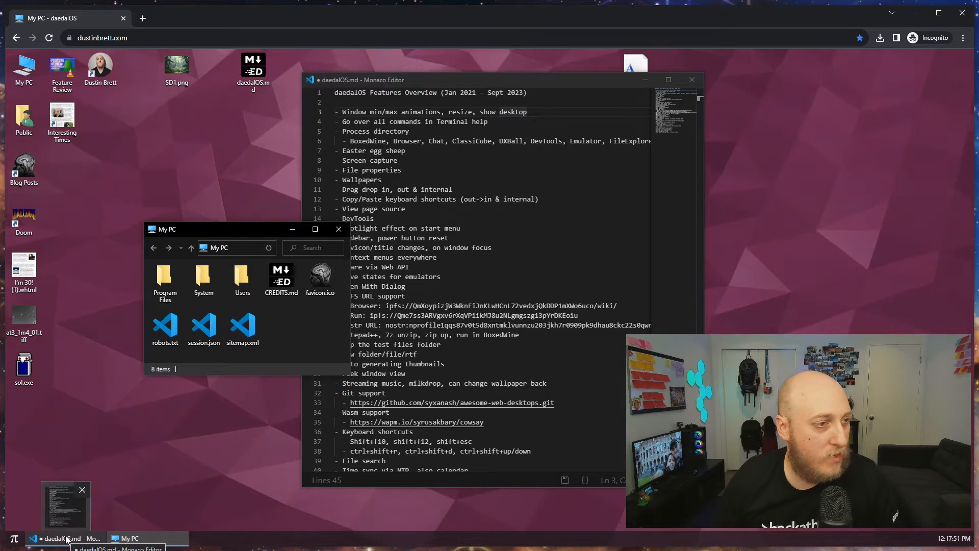
mouse_move(136, 539)
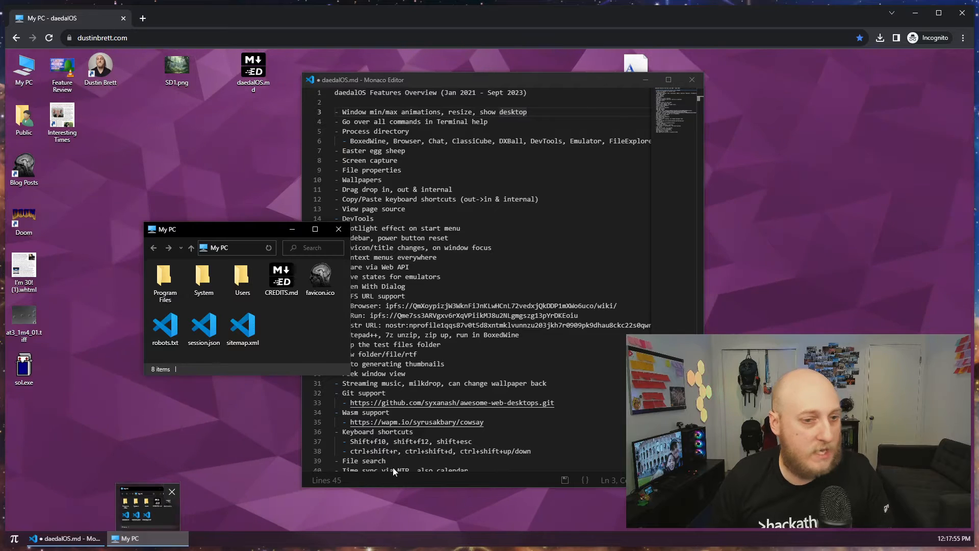
left_click_drag(303, 343, 158, 278)
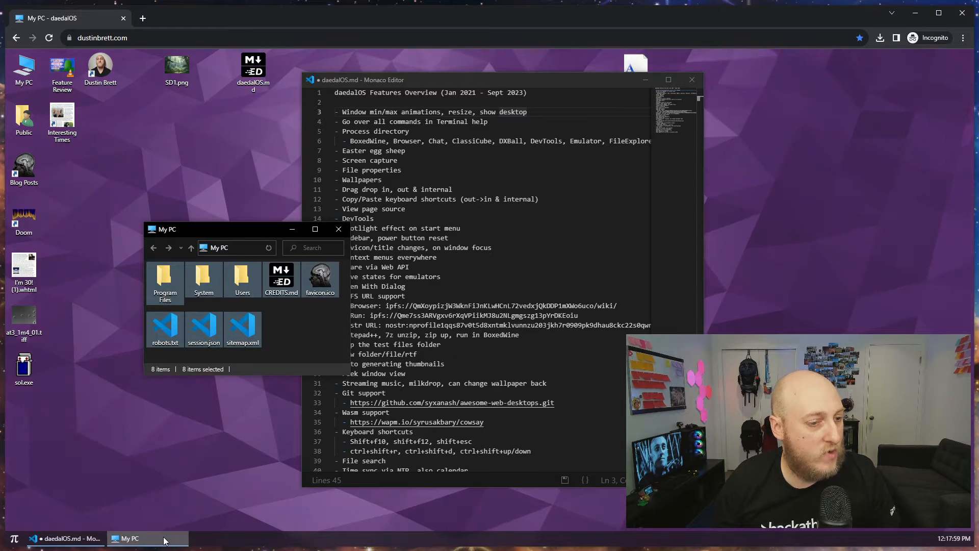
mouse_move(164, 541)
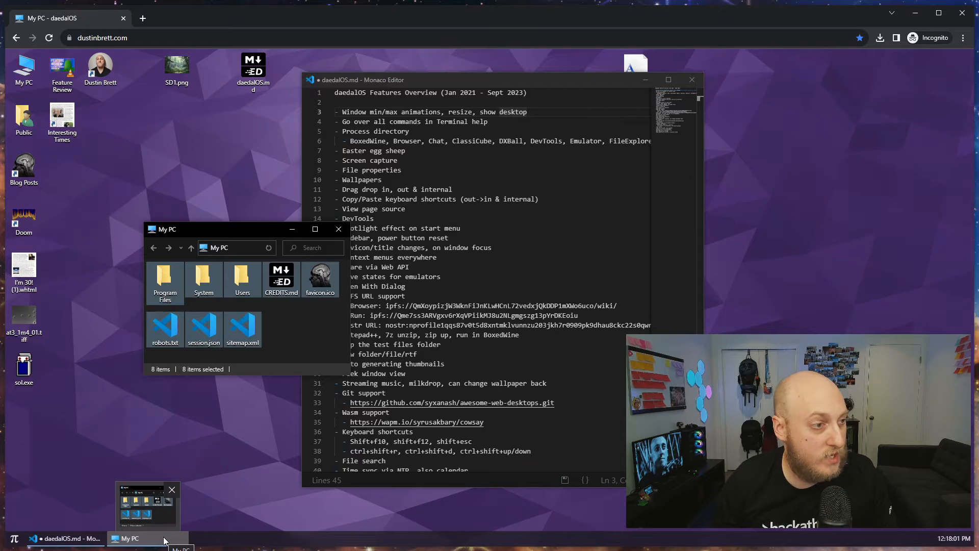
left_click(168, 493)
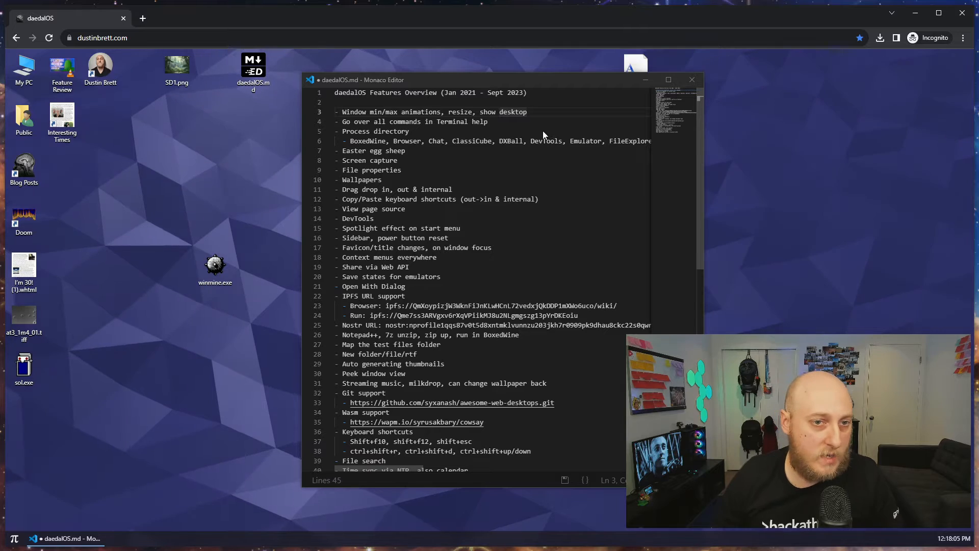
- Open the Public folder, move its window to overlap the Monaco Editor's left edge, and open Blog Posts
left_click(556, 109)
left_click(226, 357)
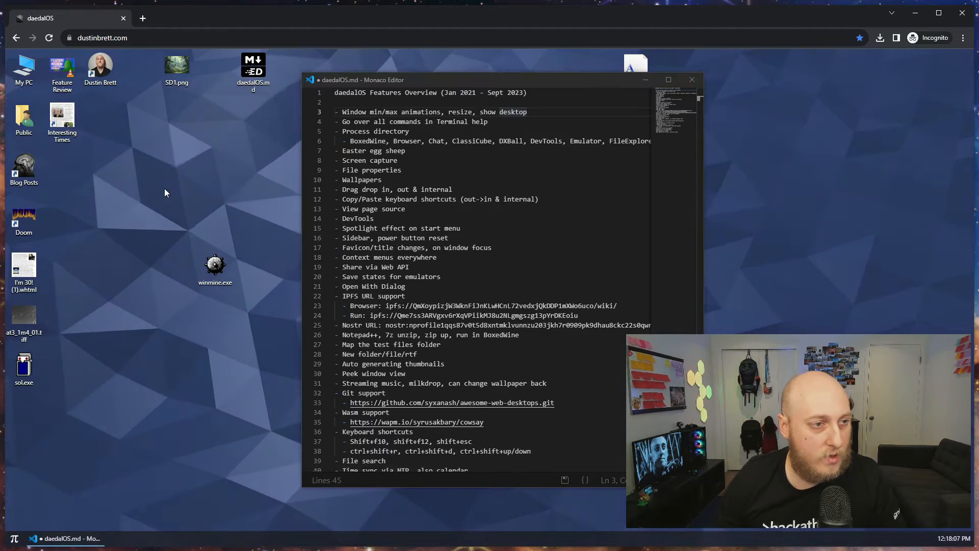
double_click(14, 124)
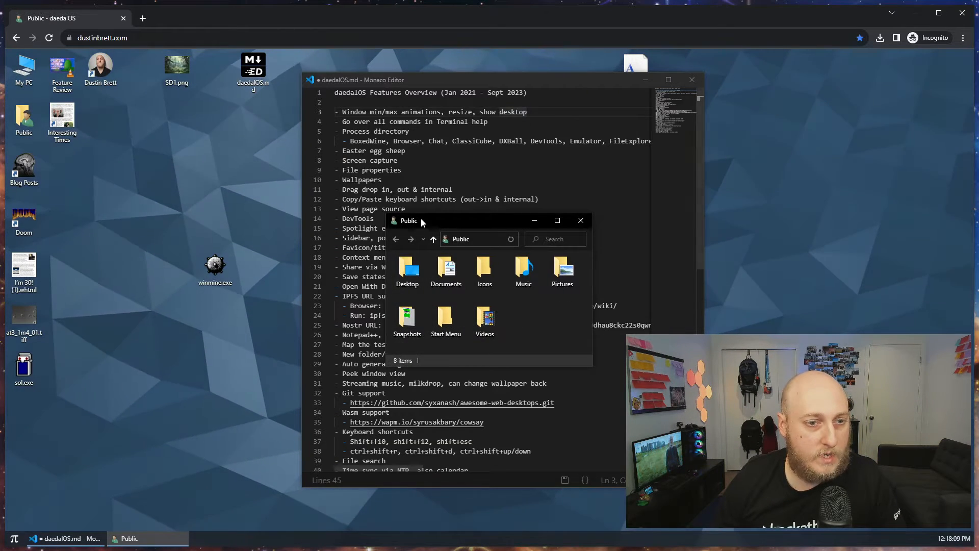
left_click_drag(421, 219, 203, 206)
double_click(24, 167)
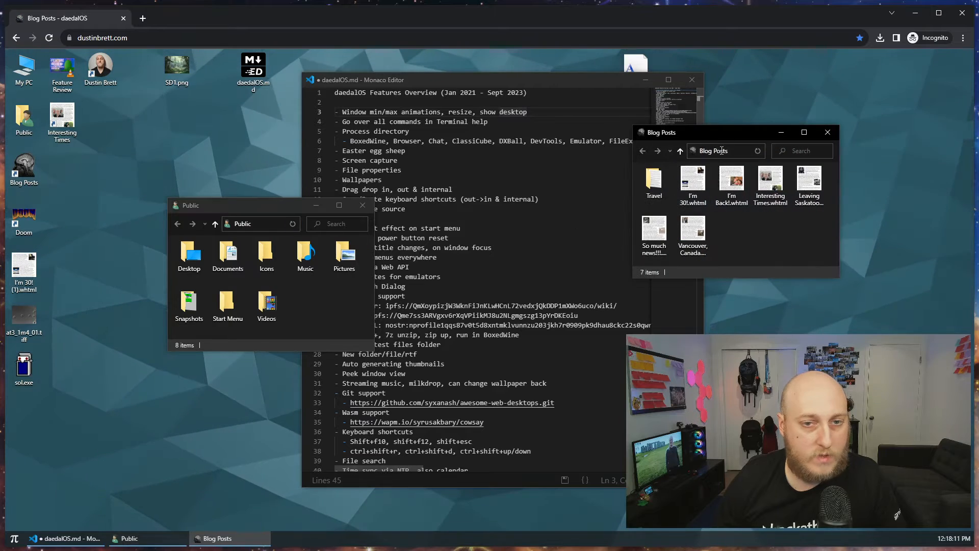
- Show the desktop by hiding all open windows, and bring the windows back
right_click(301, 541)
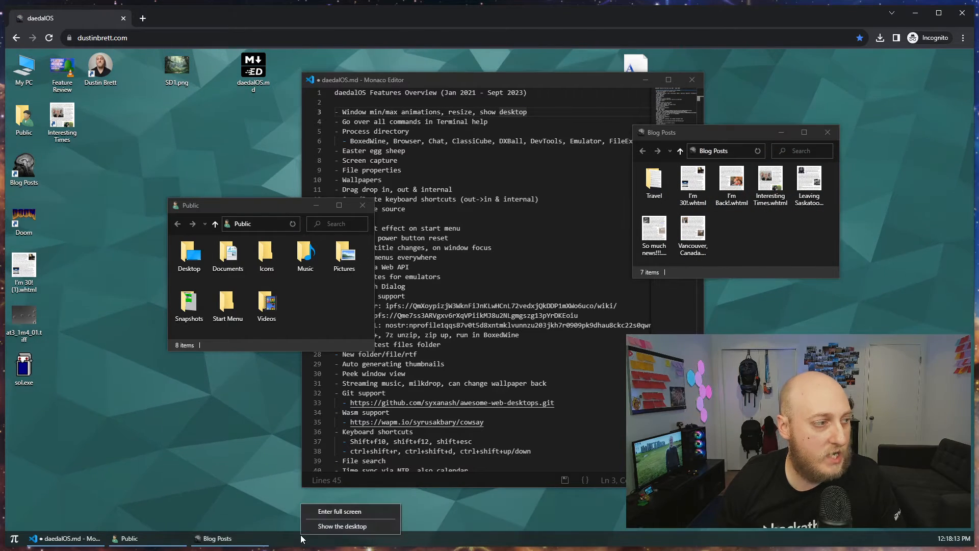
left_click(318, 526)
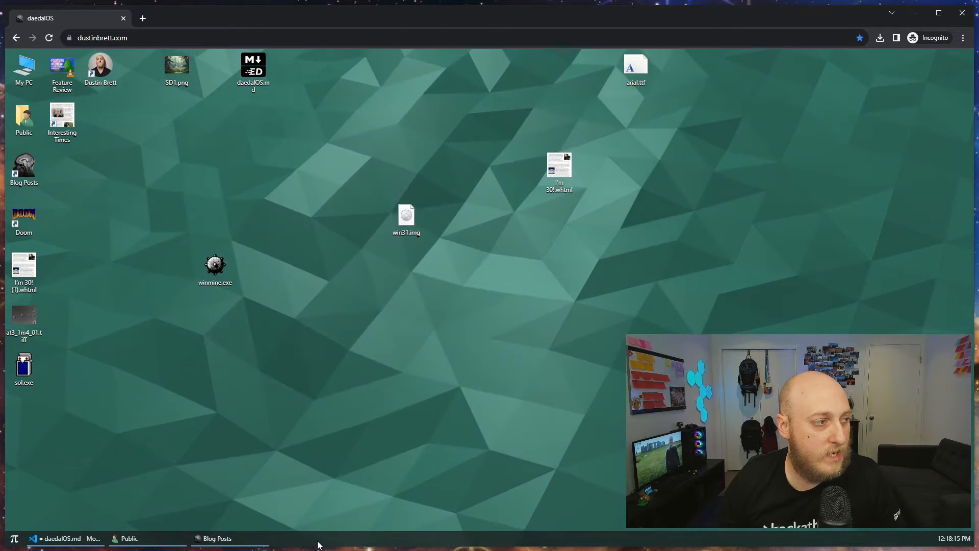
right_click(318, 538)
left_click(341, 533)
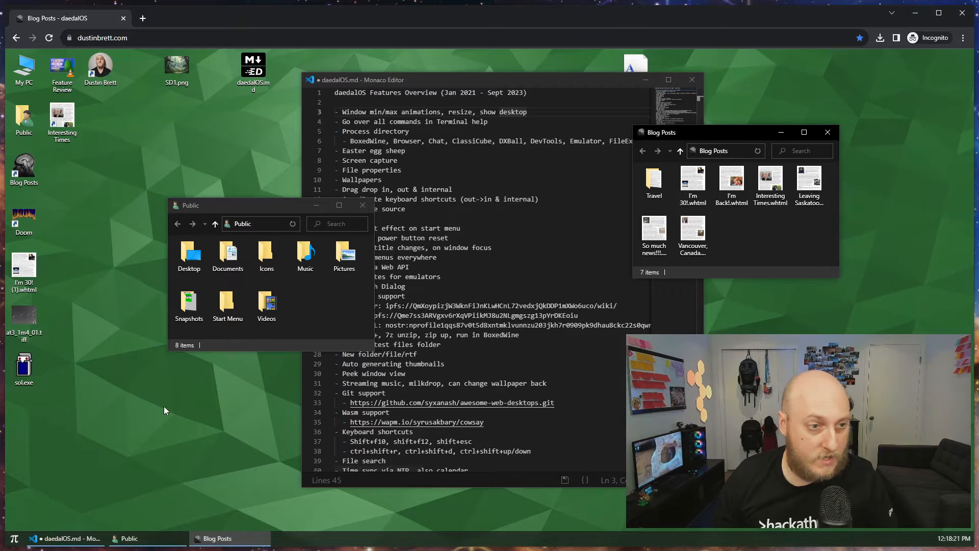
- Focus the empty desktop and toggle the desktop view on and off twice in a row
left_click(127, 415)
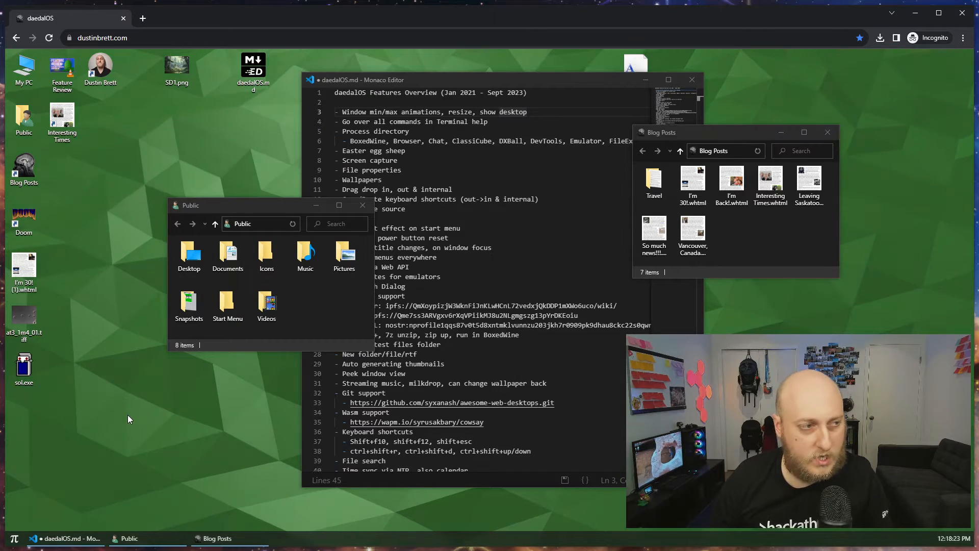
key("ctrl+shift+d")
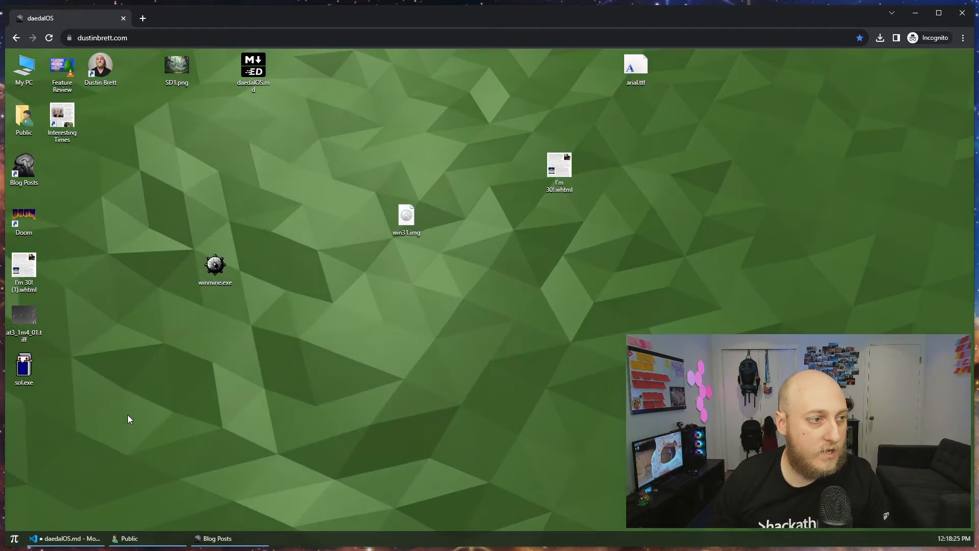
key("ctrl+shift+d")
key("ctrl+shift+d")
key("ctrl+shift+d")
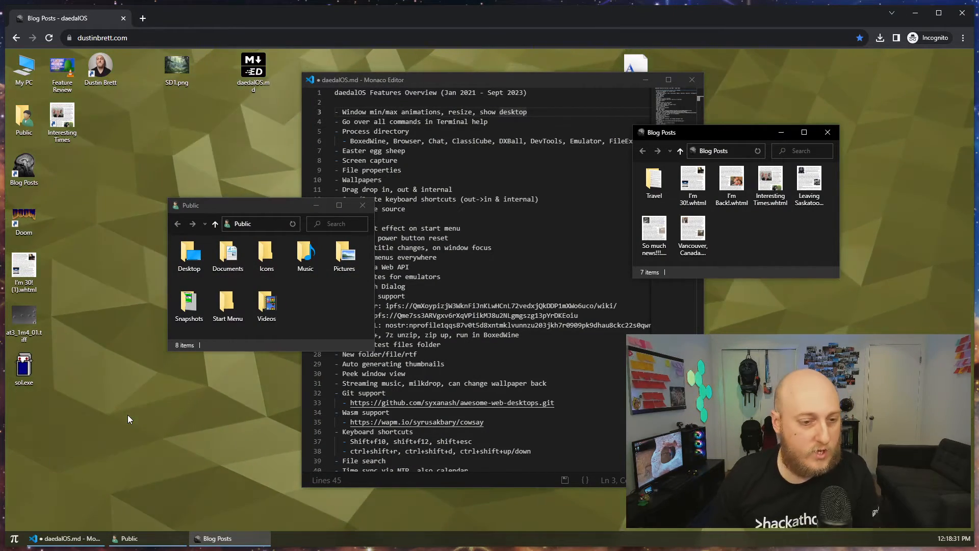
- Open the Run dialog and dismiss it without running anything, twice in a row
key("ctrl+shift+r")
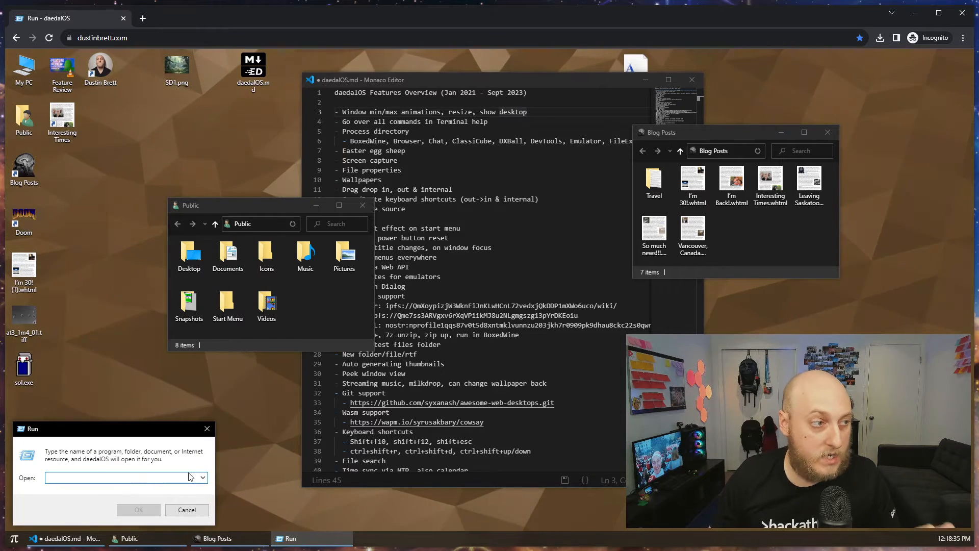
left_click(189, 514)
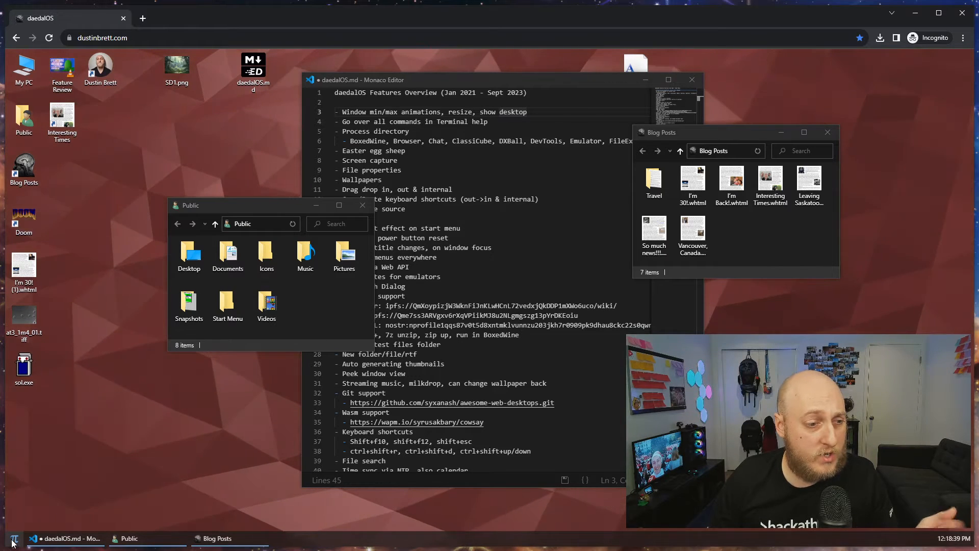
left_click(26, 520)
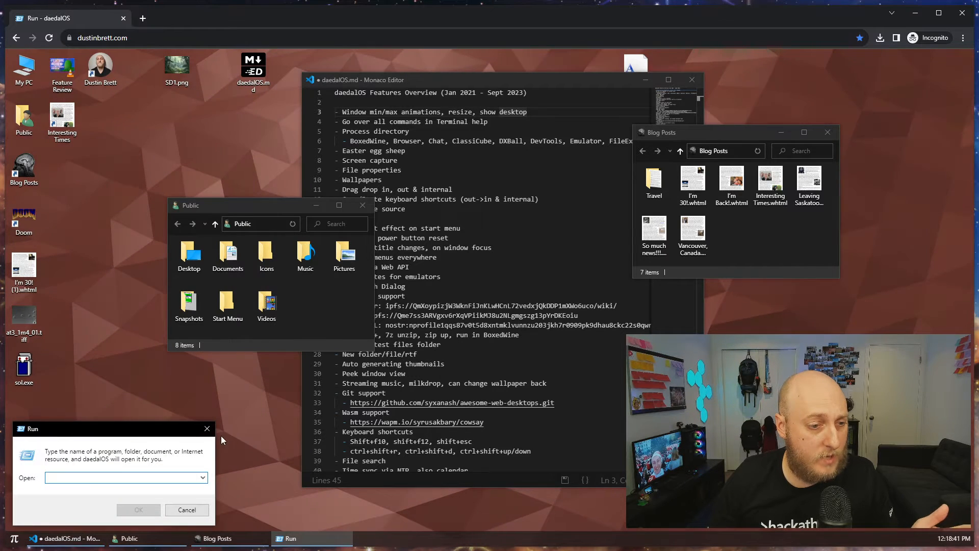
left_click(207, 428)
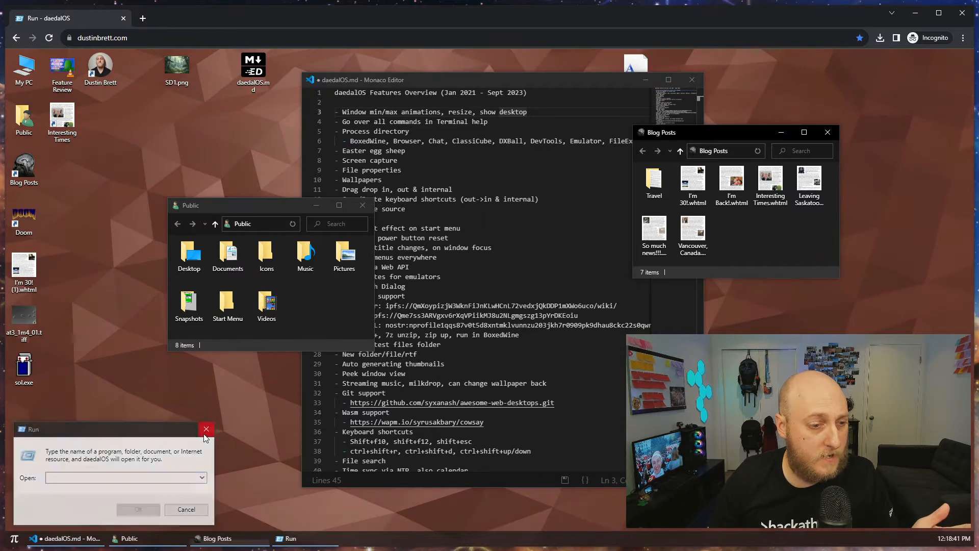
- Open the Start menu and look through its list of installed apps
left_click(10, 539)
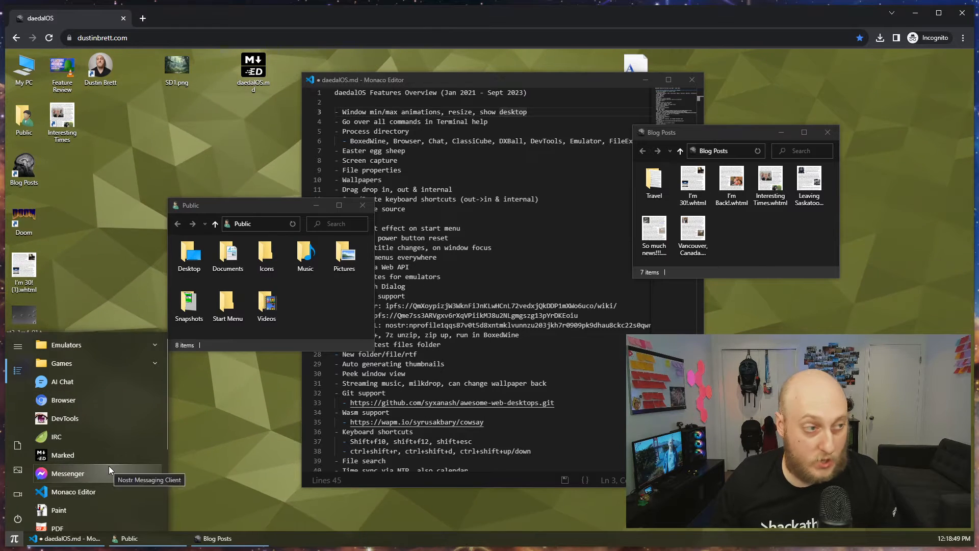
scroll(110, 395, "down", 1)
scroll(113, 419, "down", 2)
scroll(110, 469, "up", 4)
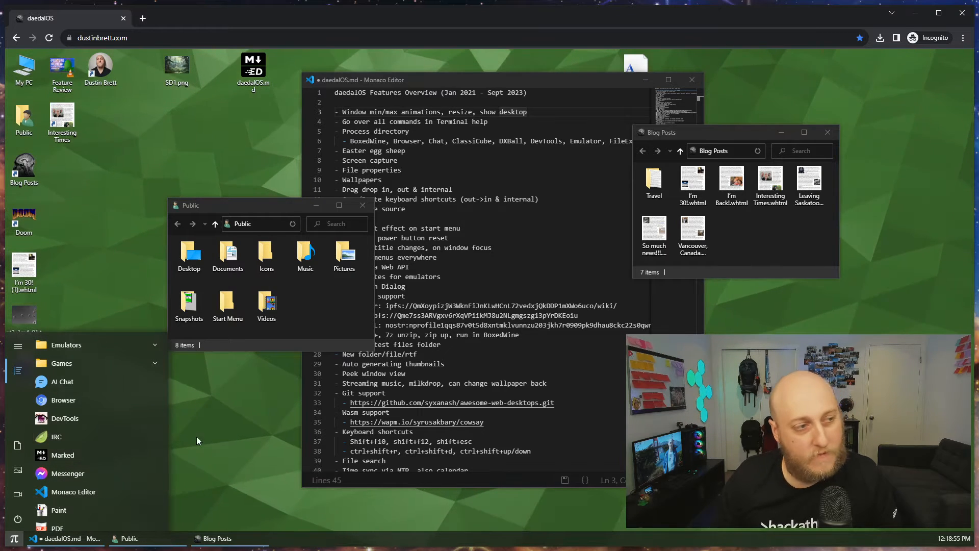
- Open the Documents, Pictures and Videos folders from the Start menu's shortcuts
mouse_move(14, 411)
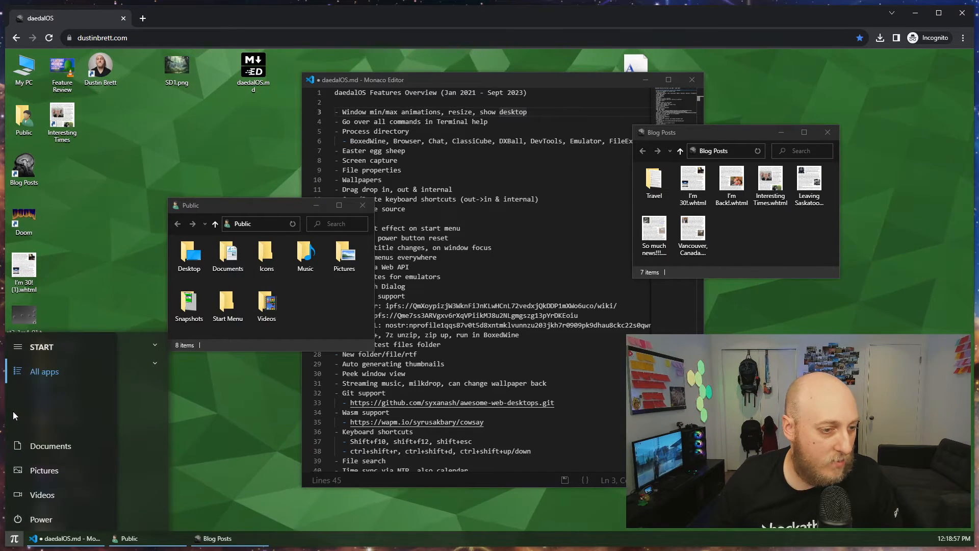
left_click(59, 448)
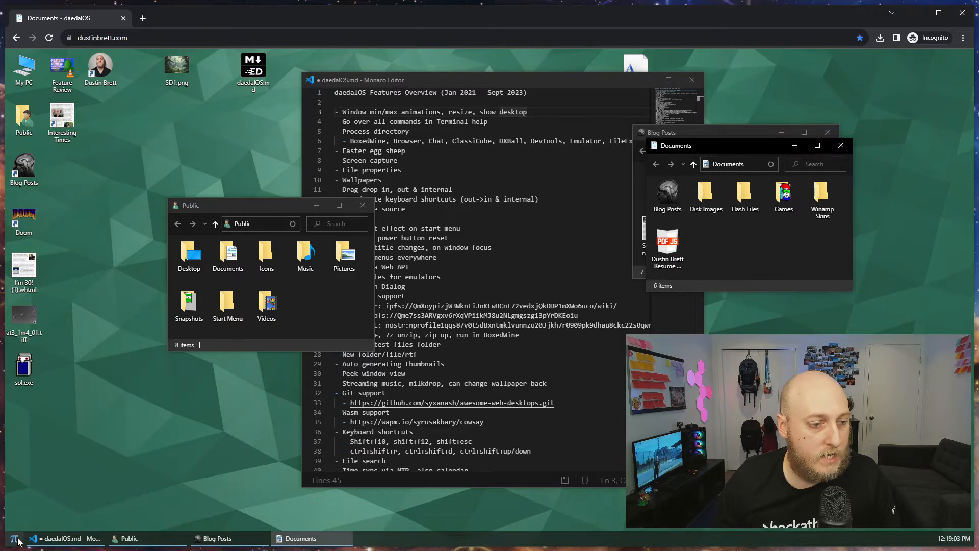
left_click(18, 473)
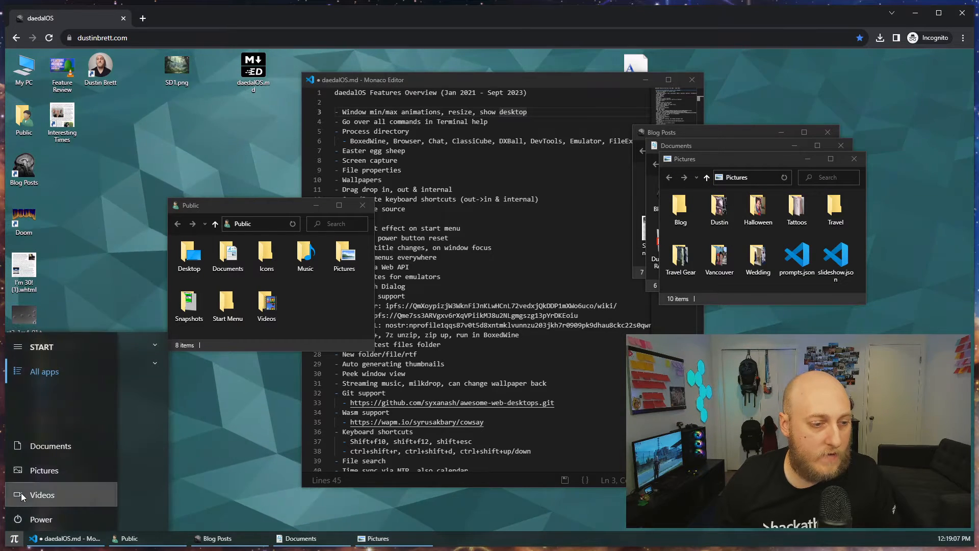
left_click(19, 495)
left_click(10, 540)
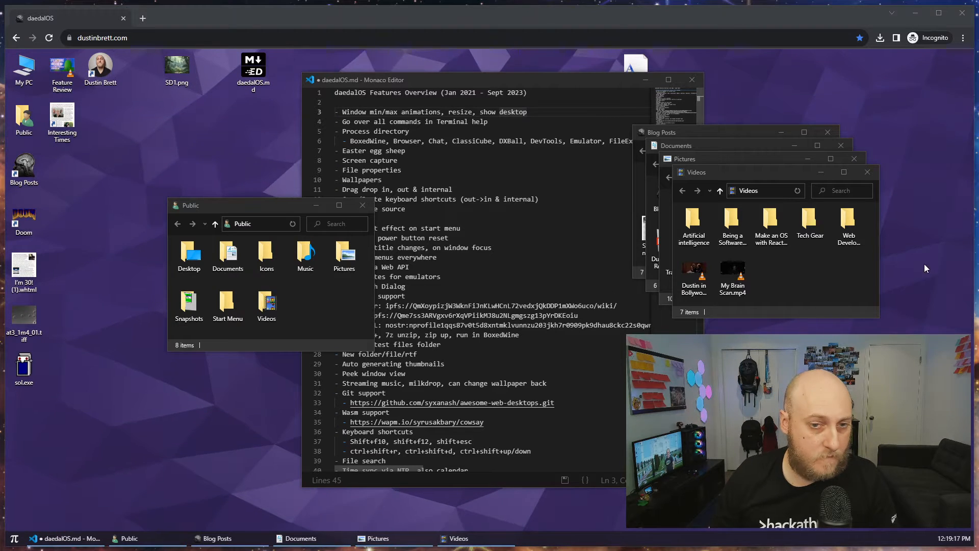
- Bring the Monaco Editor forward, move the Public window higher over its edge, and make the Public window slightly wider
left_click(443, 146)
left_click(439, 106)
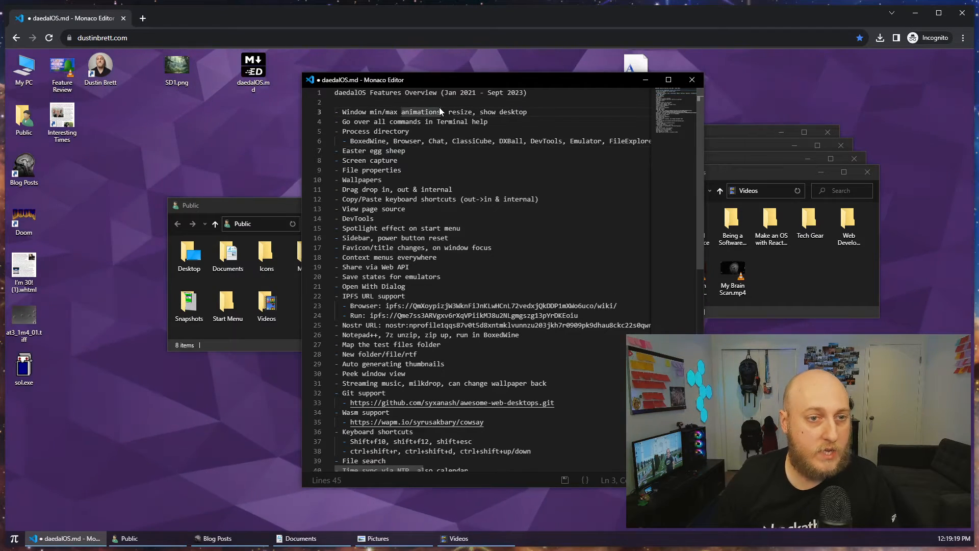
left_click(274, 196)
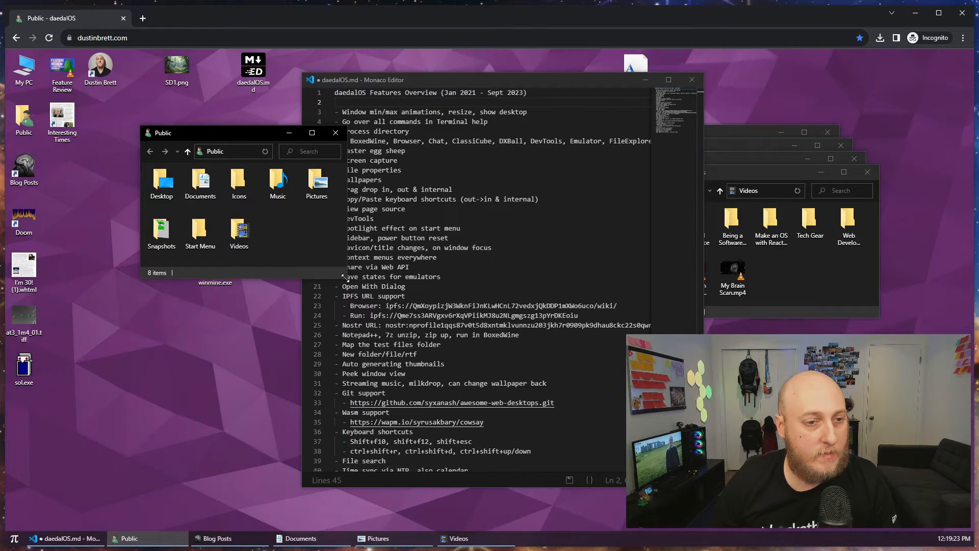
left_click_drag(343, 277, 394, 274)
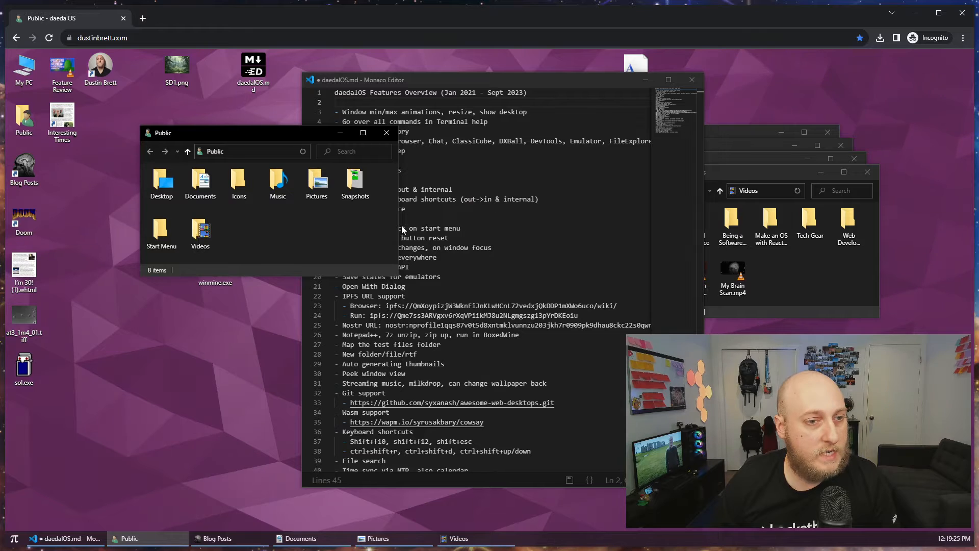
left_click_drag(397, 215, 365, 258)
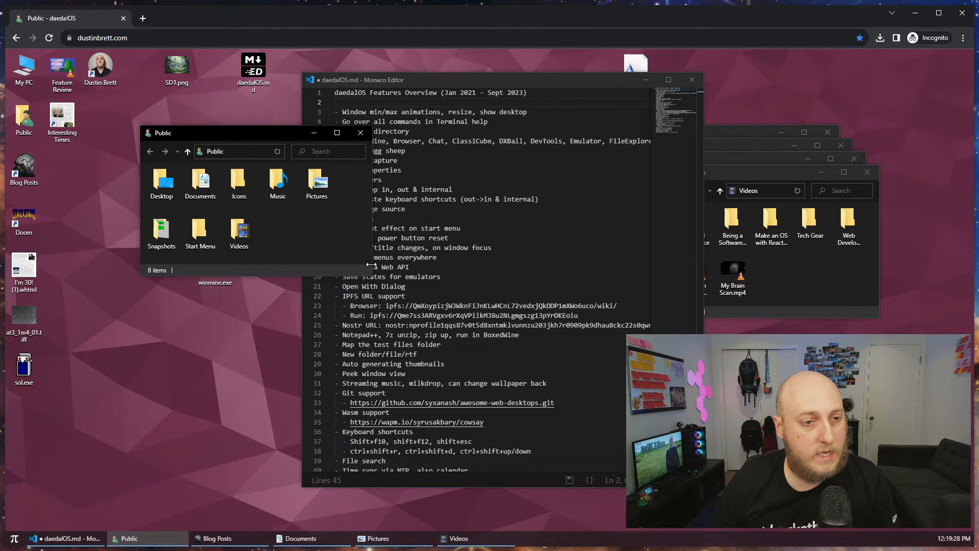
- View the saved state in the Snapshots folder, return to the Public folder, and move its window over the Monaco Editor
double_click(164, 238)
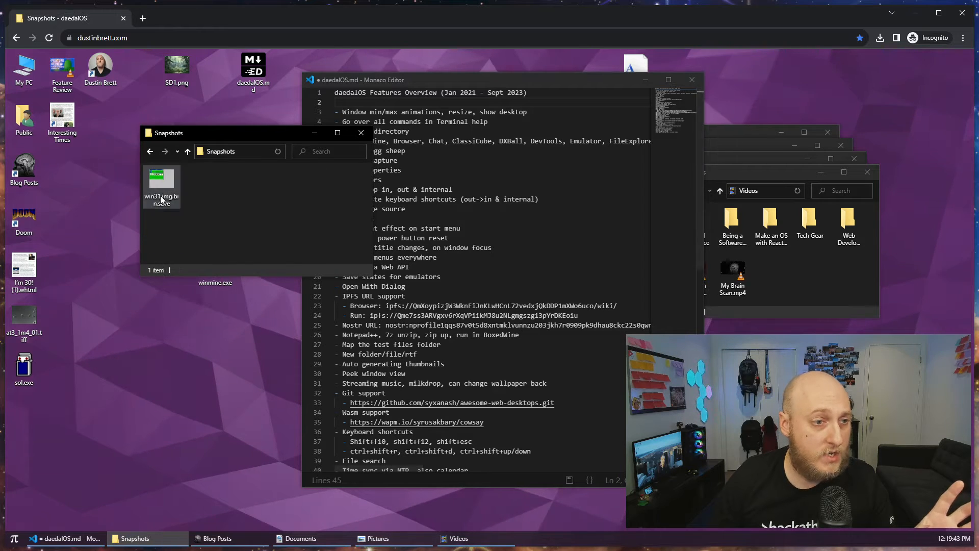
left_click(189, 152)
left_click_drag(220, 136, 551, 234)
- Minimize the Monaco Editor, launch the win31.img disk image, and reposition the emulator window with the cursor captured inside it
left_click(646, 79)
double_click(395, 221)
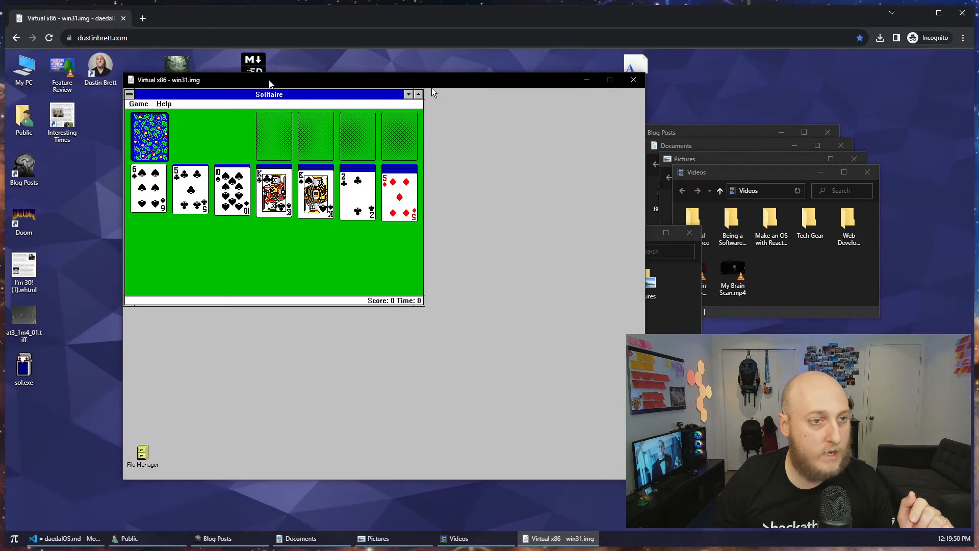
left_click_drag(269, 83, 310, 107)
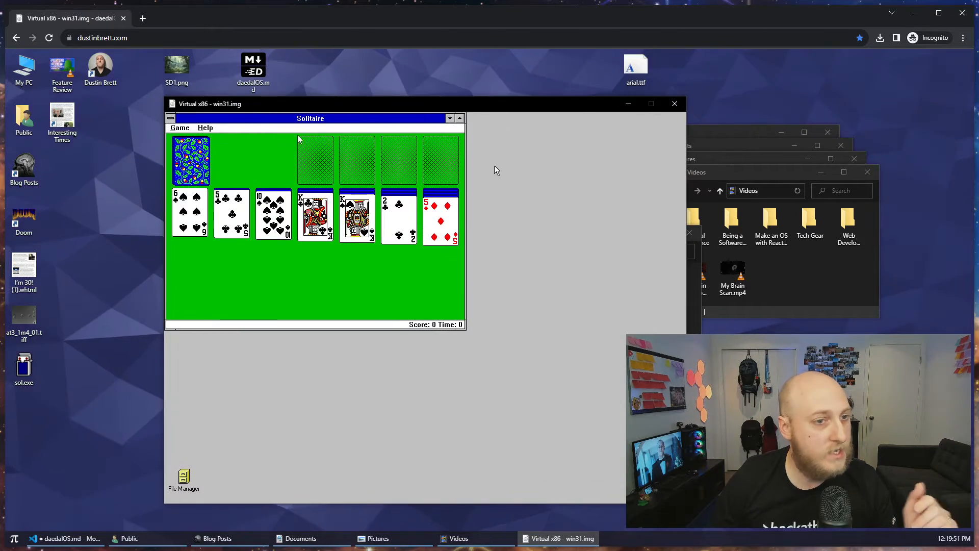
left_click(546, 188)
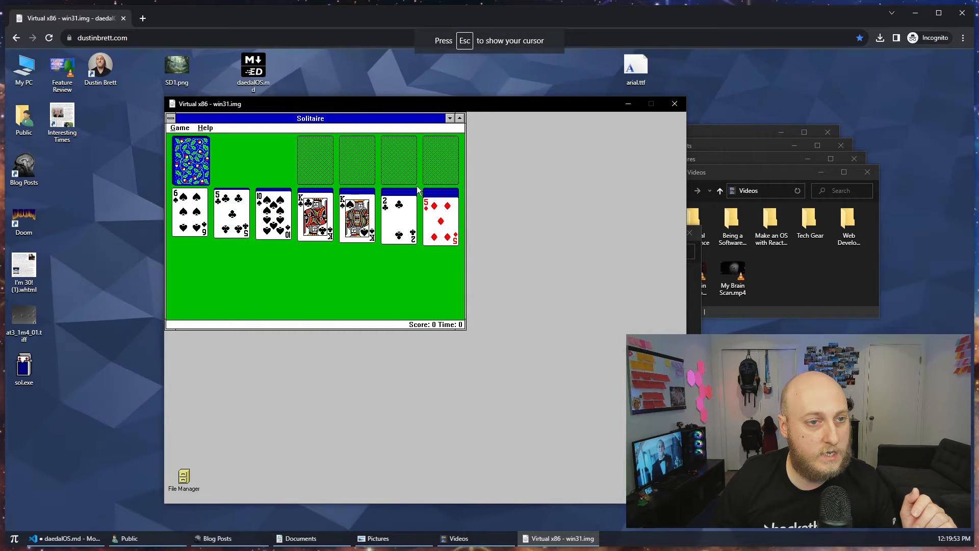
- Deal three cards from the Solitaire deck, maximize the Solitaire window inside Windows 3.1, and close the win31.img emulator
left_click(207, 176)
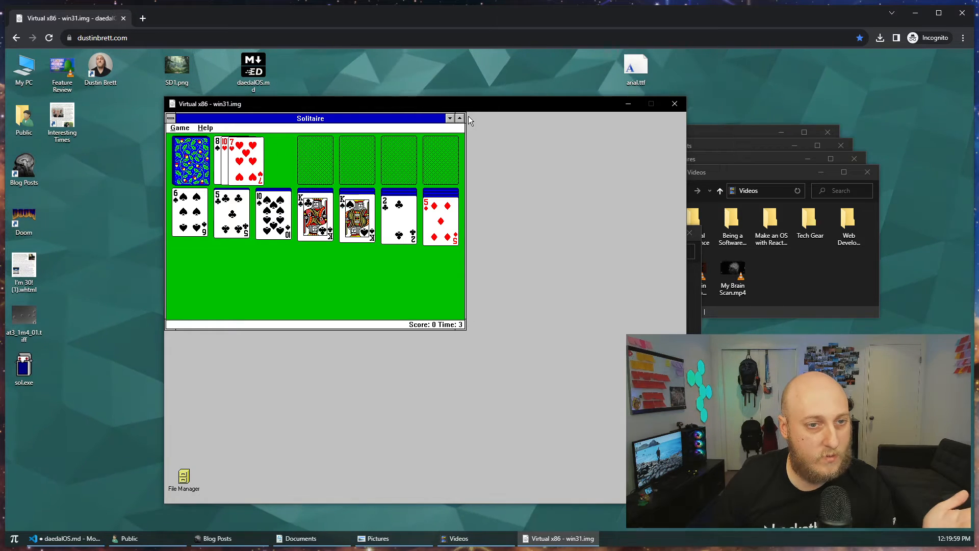
left_click(460, 118)
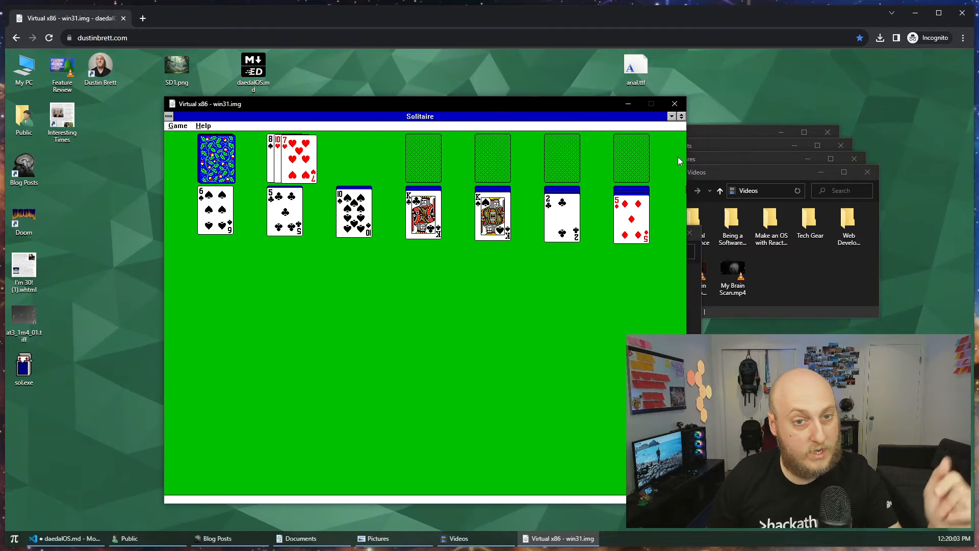
left_click(675, 104)
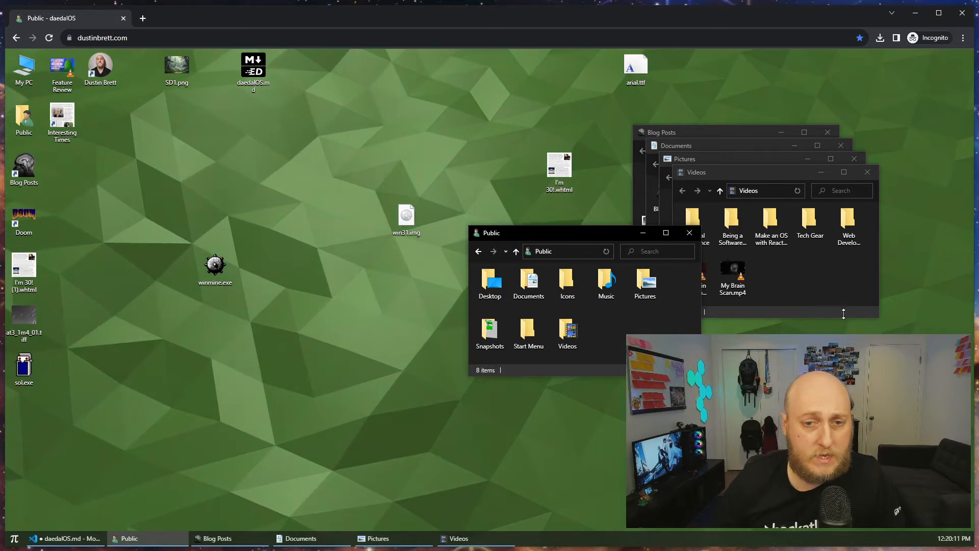
- View the updated win31.img saved state in the Snapshots folder and return to the Public folder
double_click(483, 330)
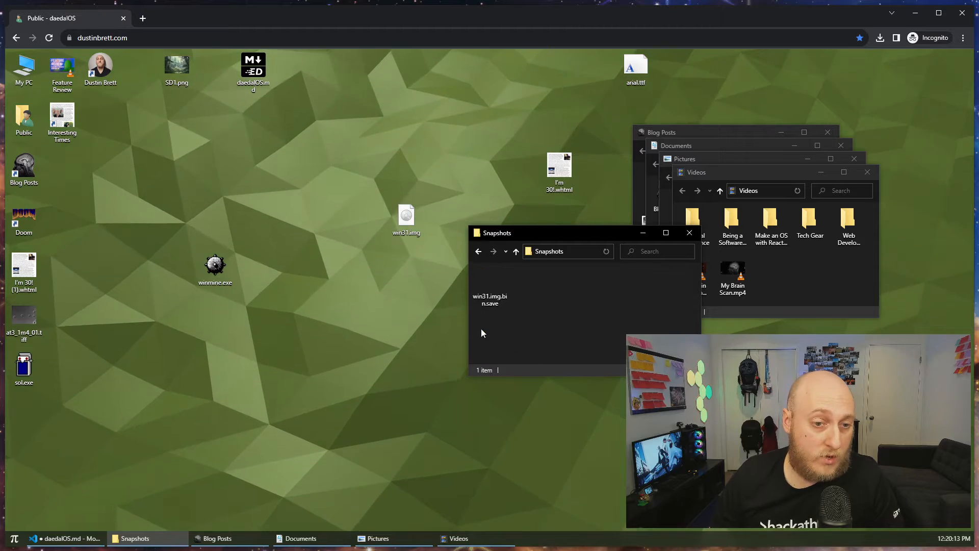
right_click(488, 281)
left_click(682, 333)
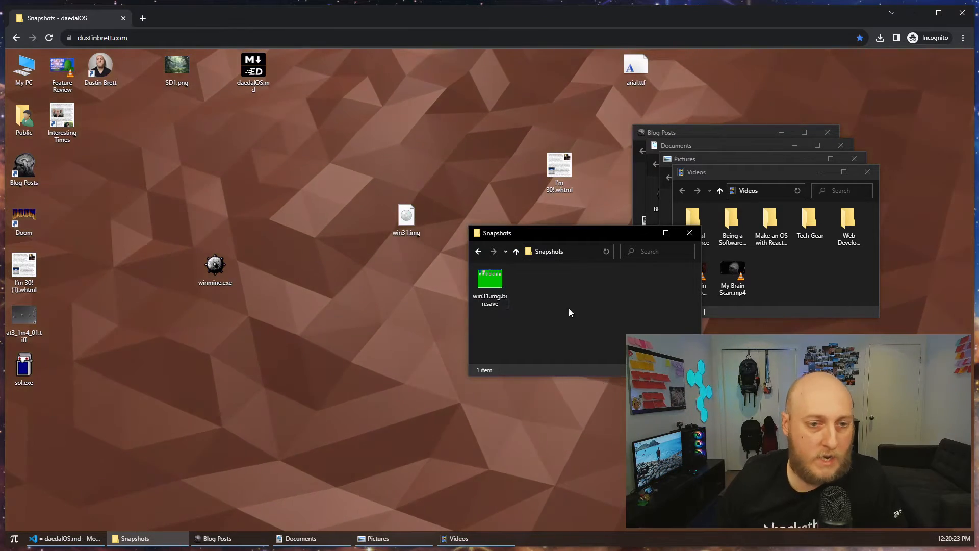
left_click(518, 252)
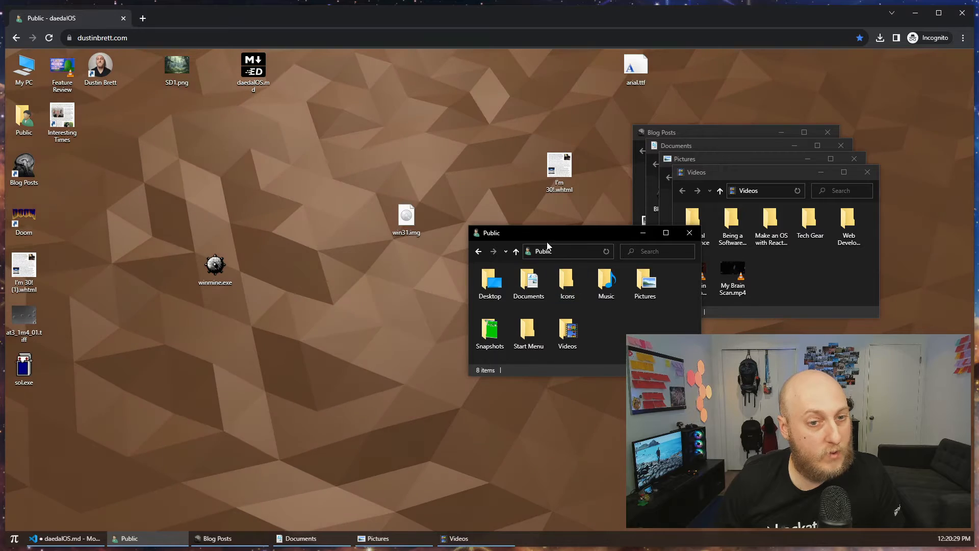
- Move the Public window clear of the Videos window, inspect the win31.img.bin.save file in Snapshots, and return to Public
left_click_drag(547, 239, 413, 159)
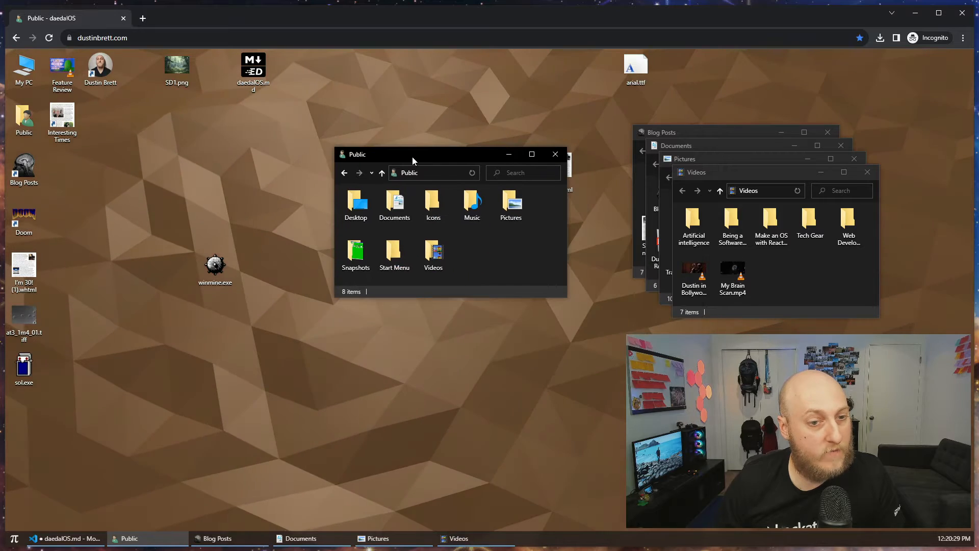
left_click(358, 253)
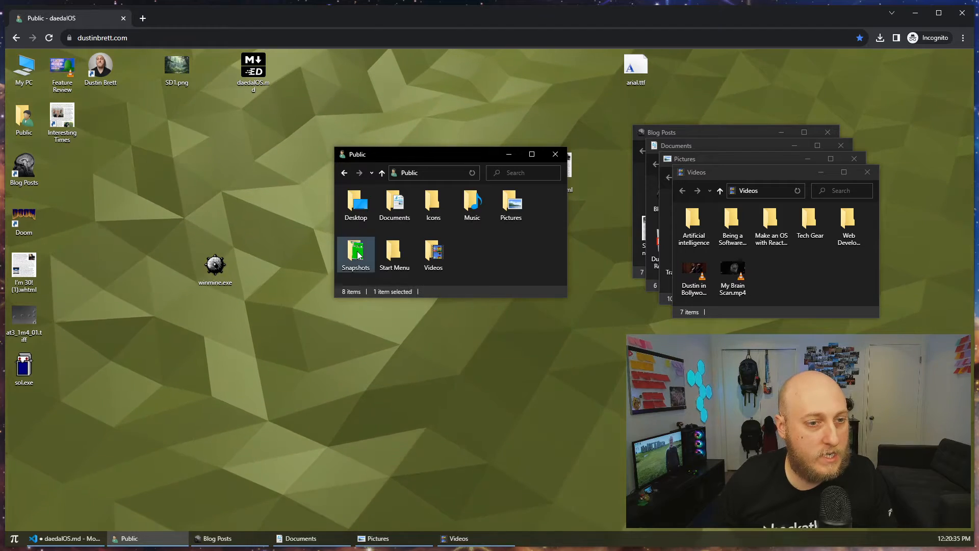
double_click(357, 253)
left_click(359, 220)
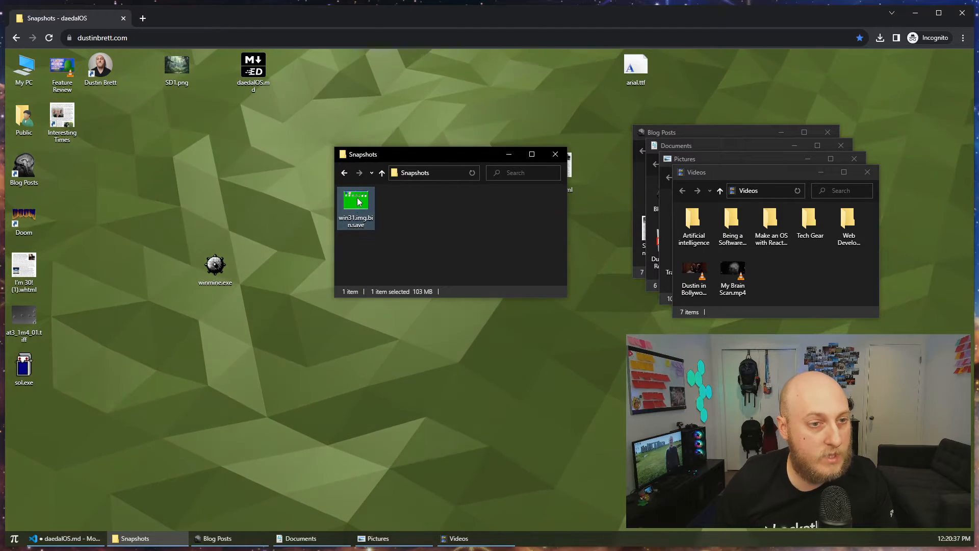
key("BackSpace")
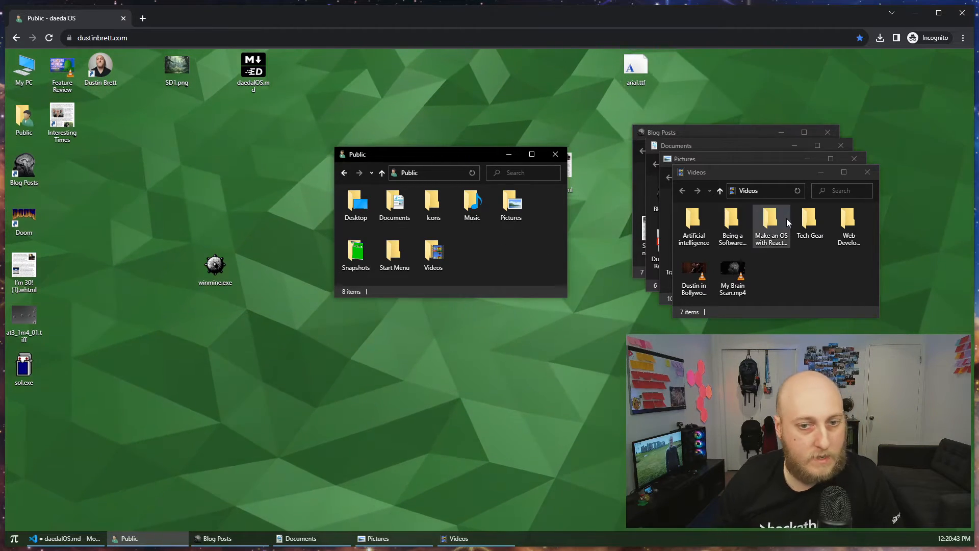
- Spread out the stacked folder windows by moving Videos, Pictures and Documents toward the Public window
left_click_drag(713, 175, 534, 162)
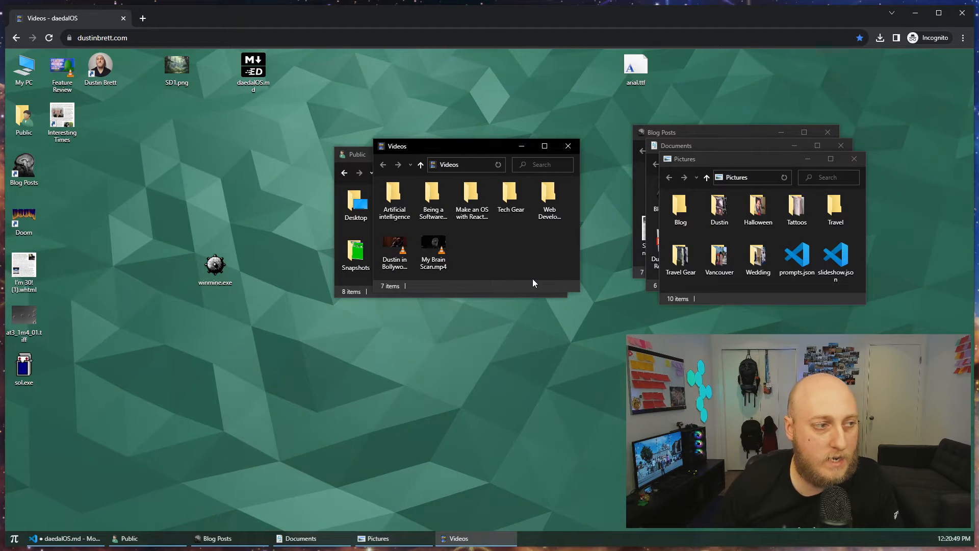
left_click_drag(685, 159, 508, 204)
left_click(736, 148)
left_click_drag(736, 148, 651, 164)
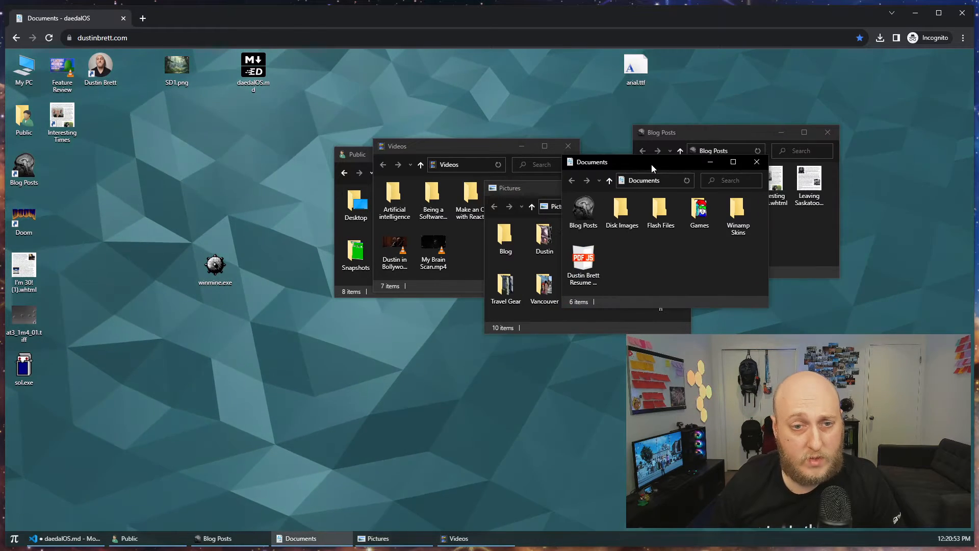
- Bring the daedalOS.md notes forward and delete the line about window min/max animations, resize and show desktop
left_click(66, 538)
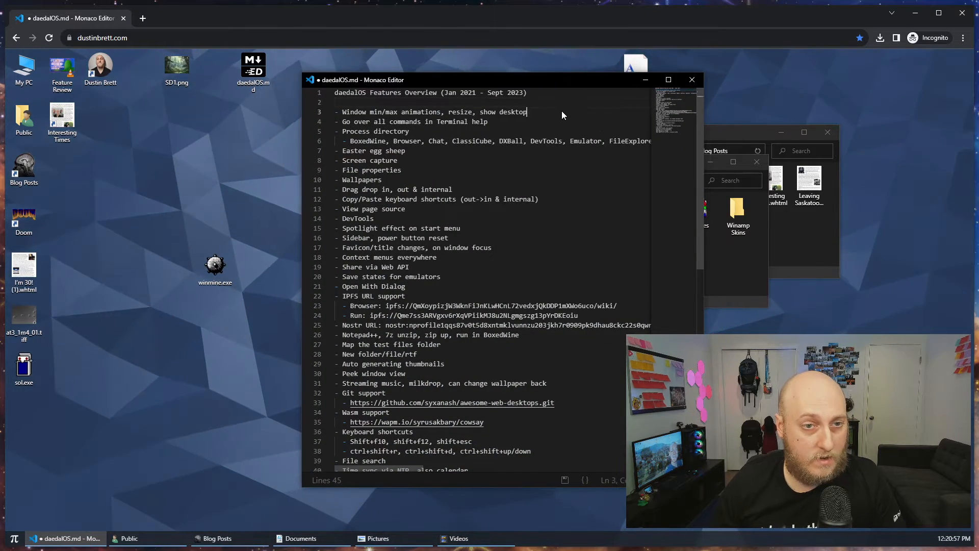
left_click_drag(562, 111, 565, 102)
key("BackSpace")
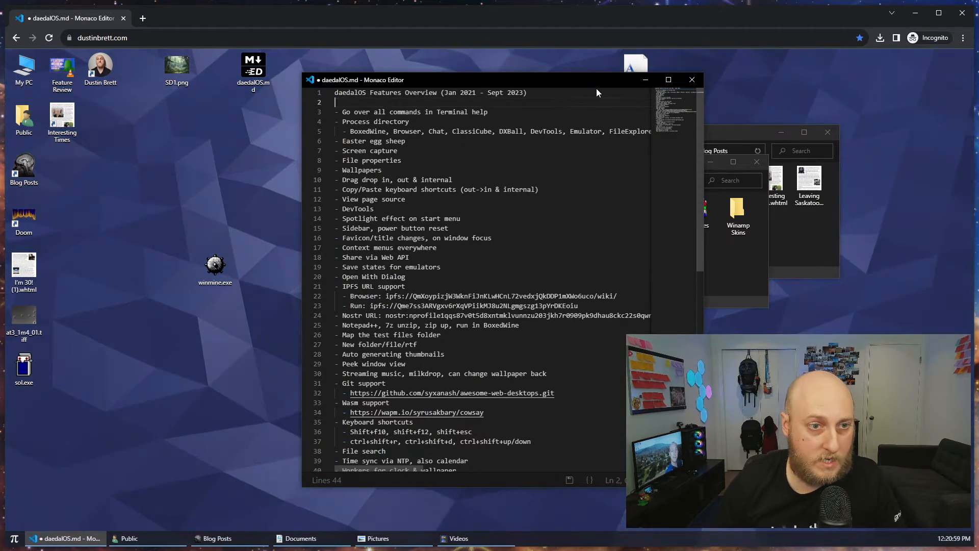
- Move the Documents window over the editor's left edge, maximize and restore it, and close it
left_click(736, 286)
left_click_drag(623, 157, 247, 166)
double_click(247, 167)
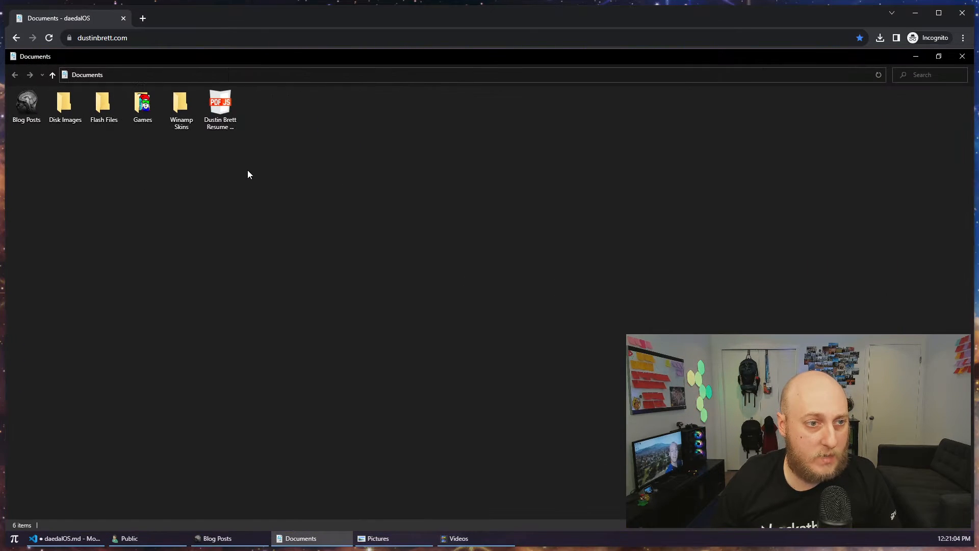
double_click(259, 60)
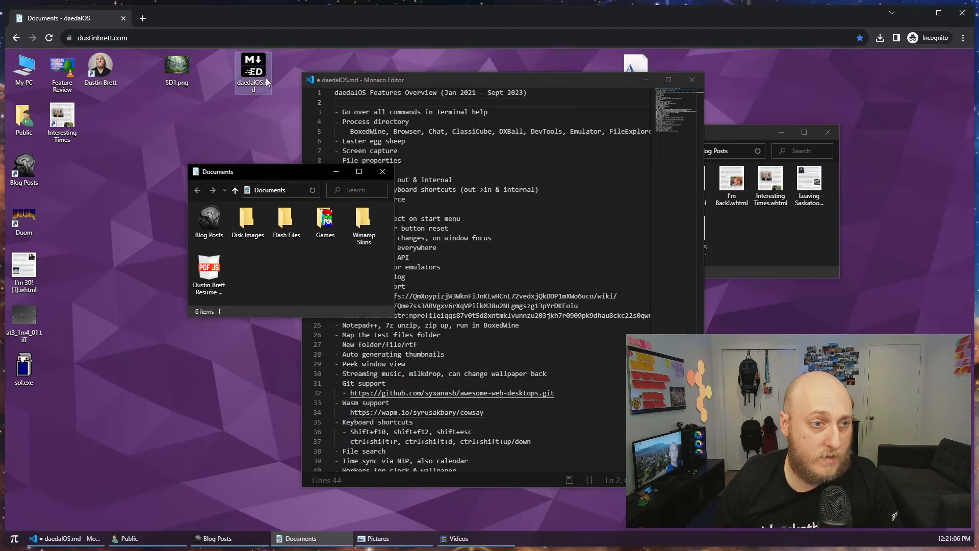
double_click(196, 173)
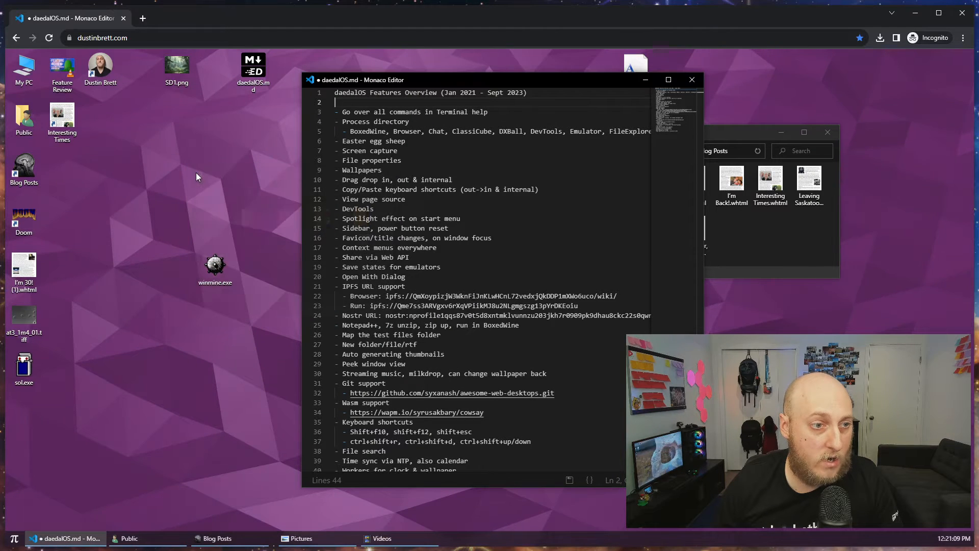
- Open another Public folder window from the desktop, move it beside the Monaco Editor, and maximize it
double_click(23, 118)
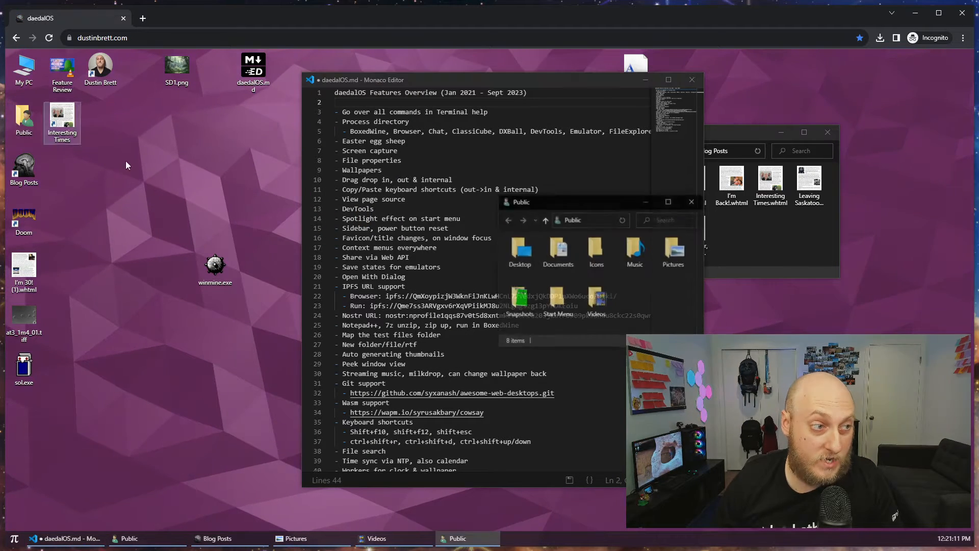
left_click_drag(568, 208, 206, 164)
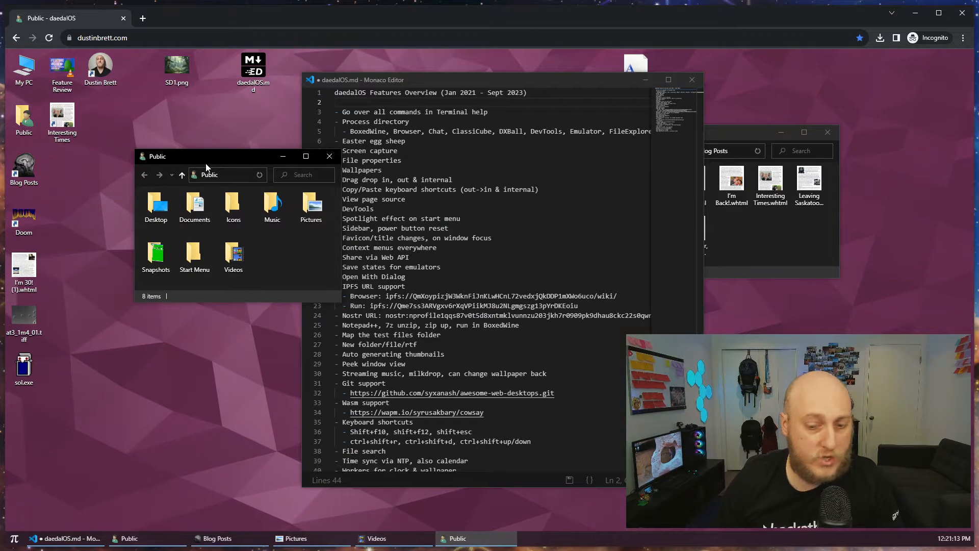
double_click(206, 163)
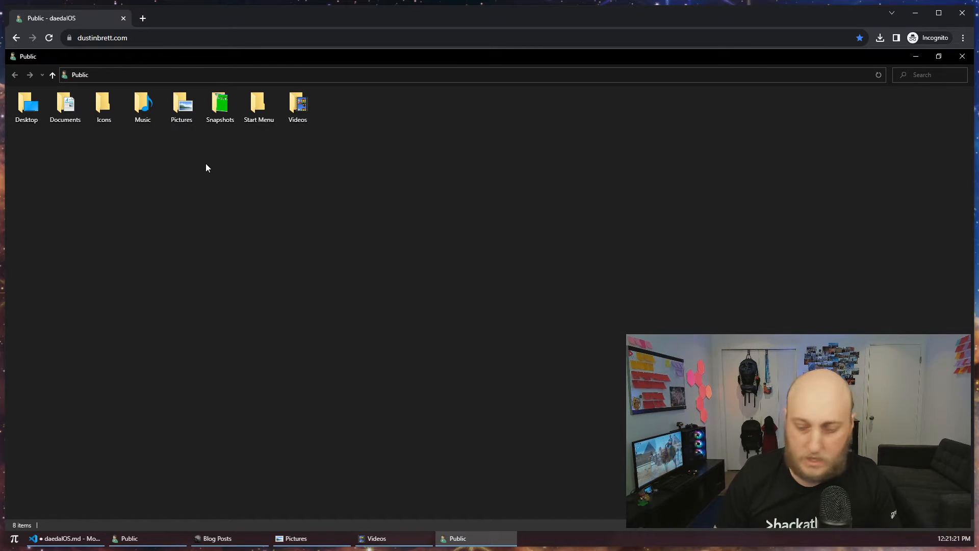
- Minimize the maximized Public window step by step, bring it back to maximized, and restore it to normal size
key("ctrl+shift+Down")
key("ctrl+shift+Down")
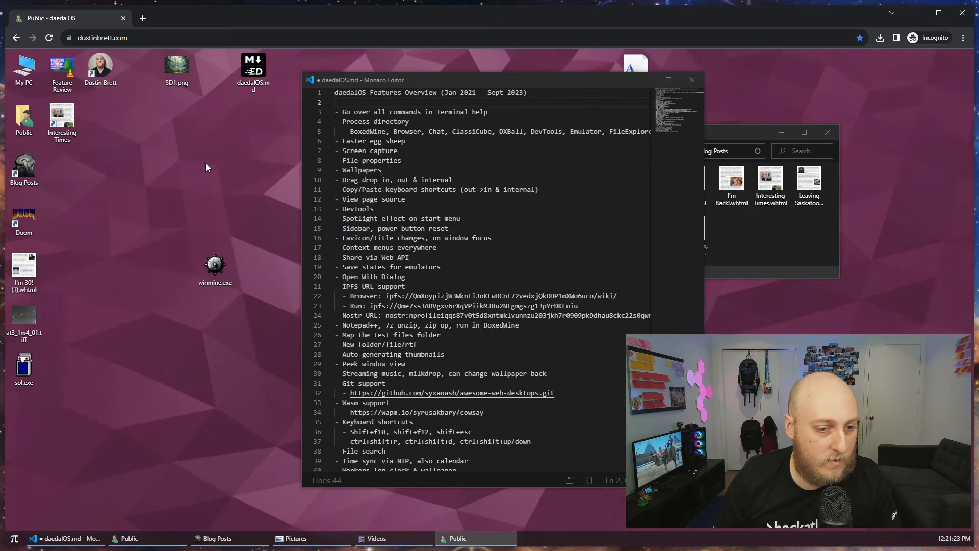
key("ctrl+shift+Up")
key("ctrl+shift+Up")
key("ctrl+shift+Down")
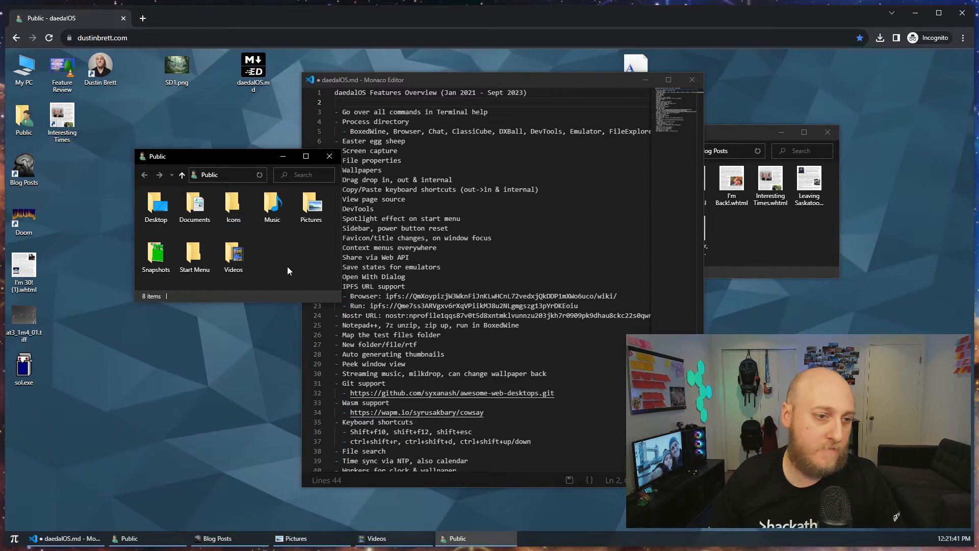
- Highlight the "Go over all commands in Terminal help" line in the notes, and clear the selection
left_click(504, 227)
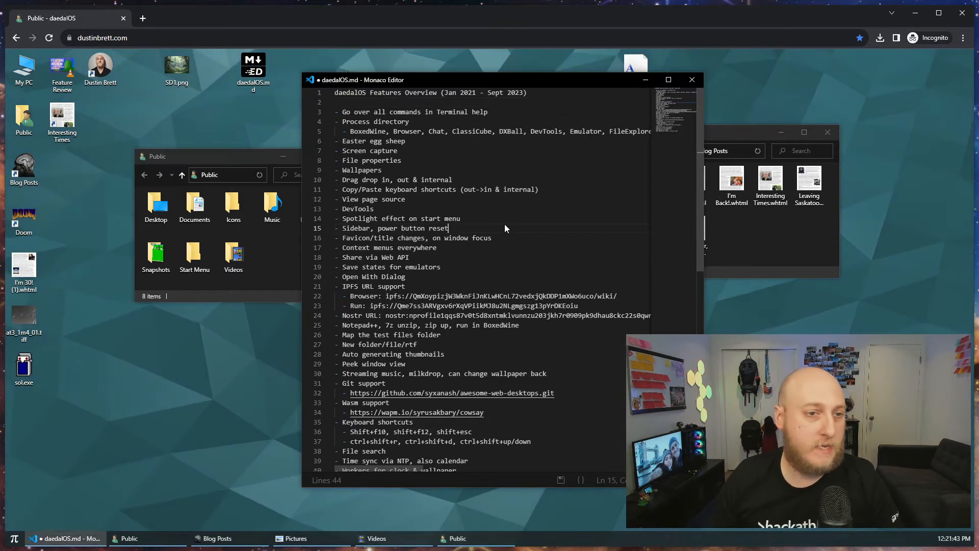
left_click_drag(508, 113, 291, 114)
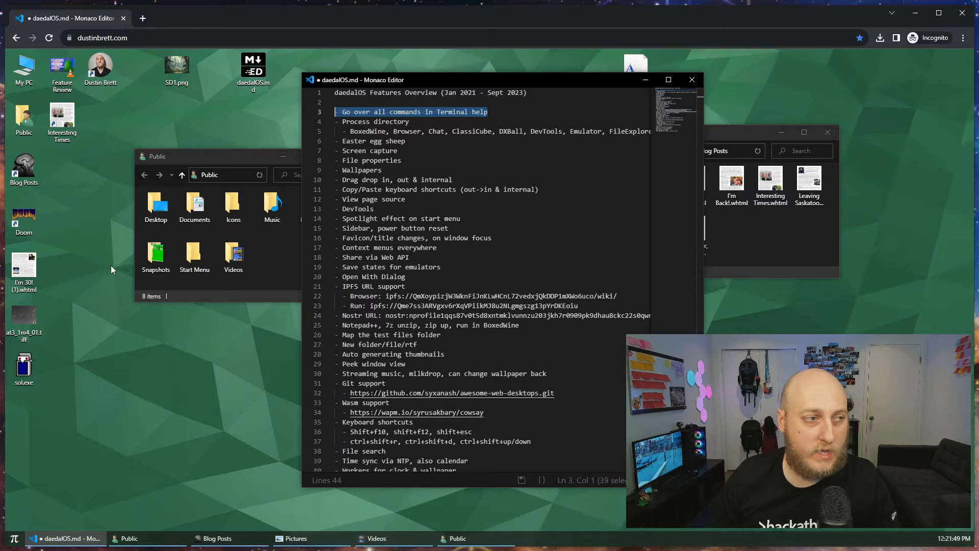
left_click(437, 121)
left_click(72, 206)
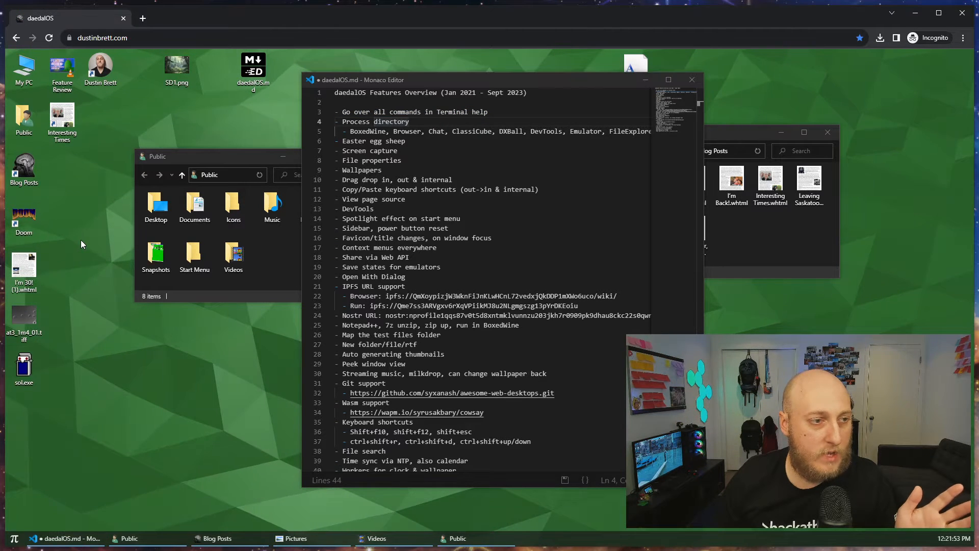
- Bring the Public window forward, shift it slightly, and open a Terminal in the Public folder from it
left_click(249, 232)
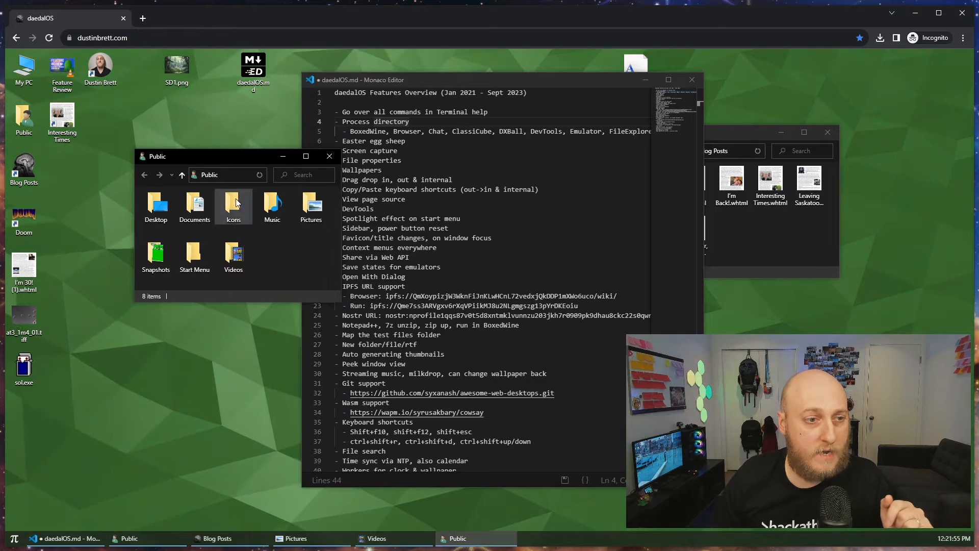
left_click_drag(212, 155, 223, 153)
right_click(306, 247)
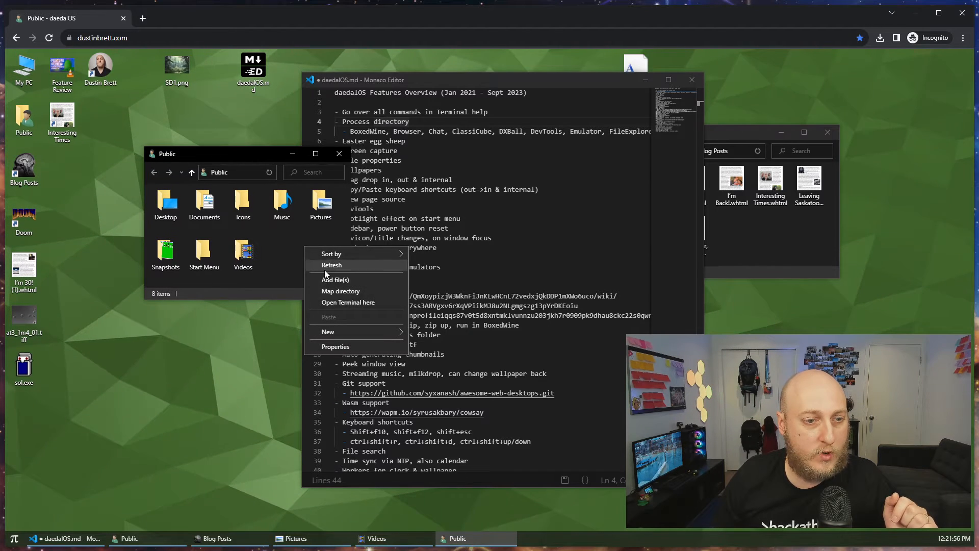
left_click(347, 305)
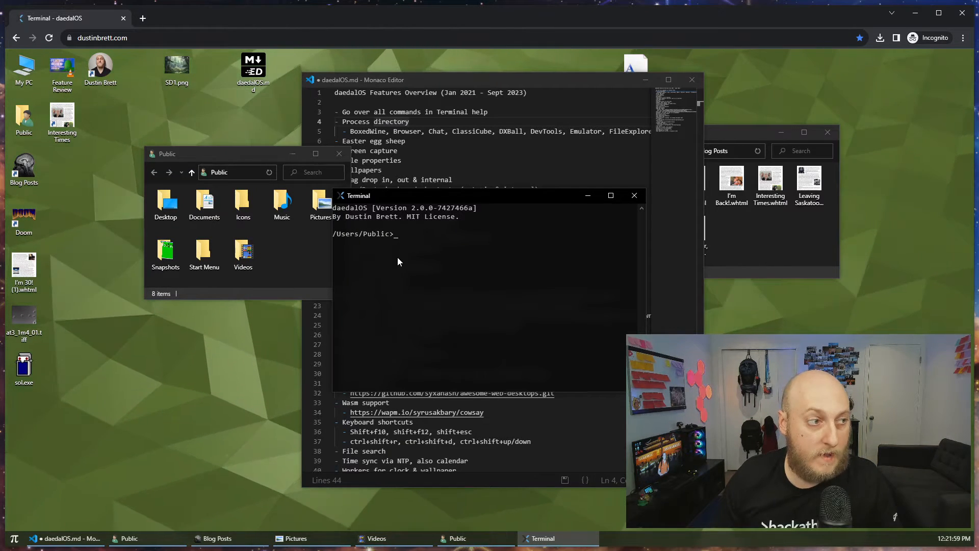
- Open a second Terminal in the Desktop folder and a third one at the default /Users/Public path
left_click(108, 241)
right_click(108, 241)
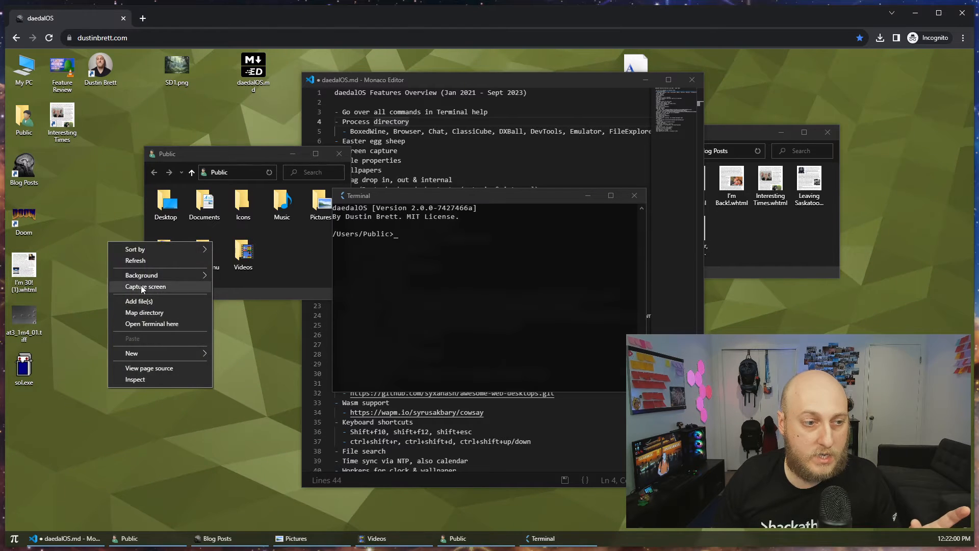
left_click(152, 324)
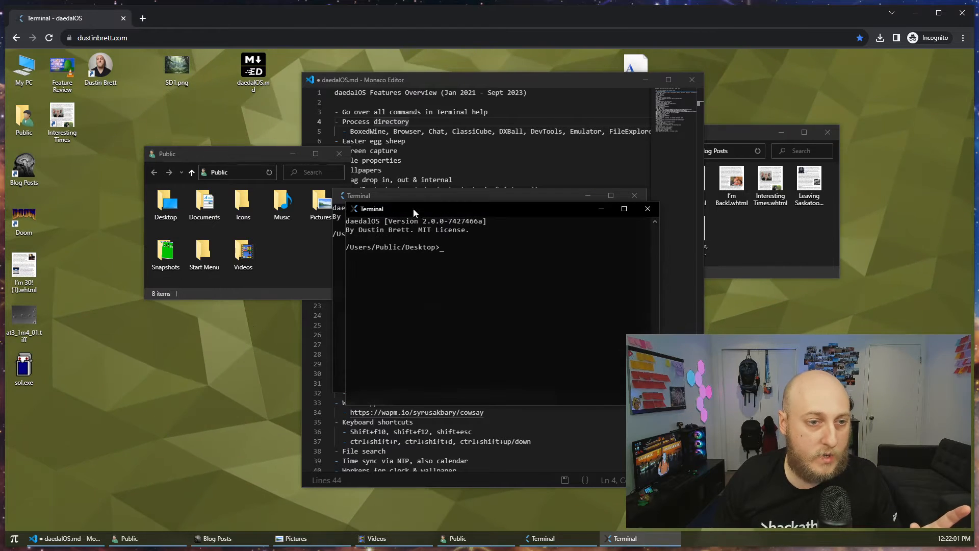
left_click(106, 425)
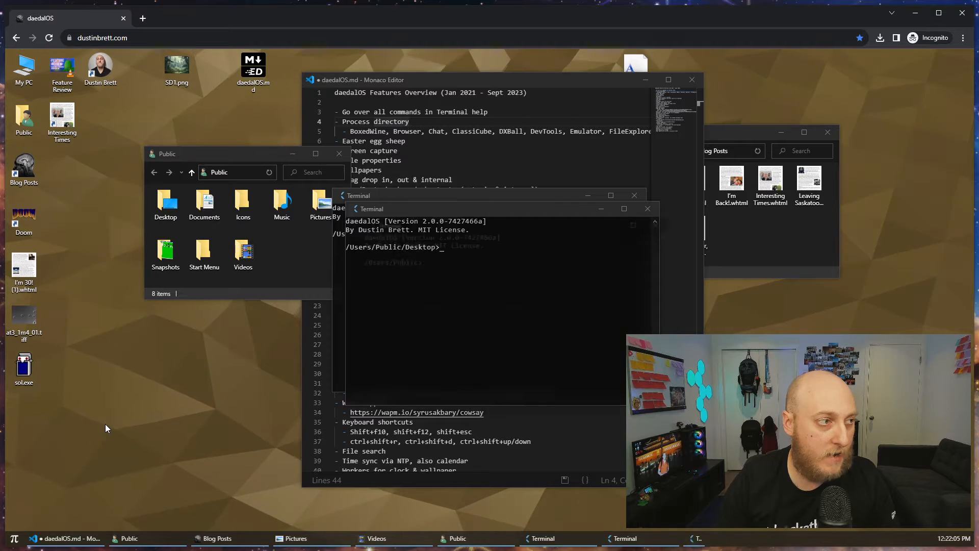
key("shift+F10")
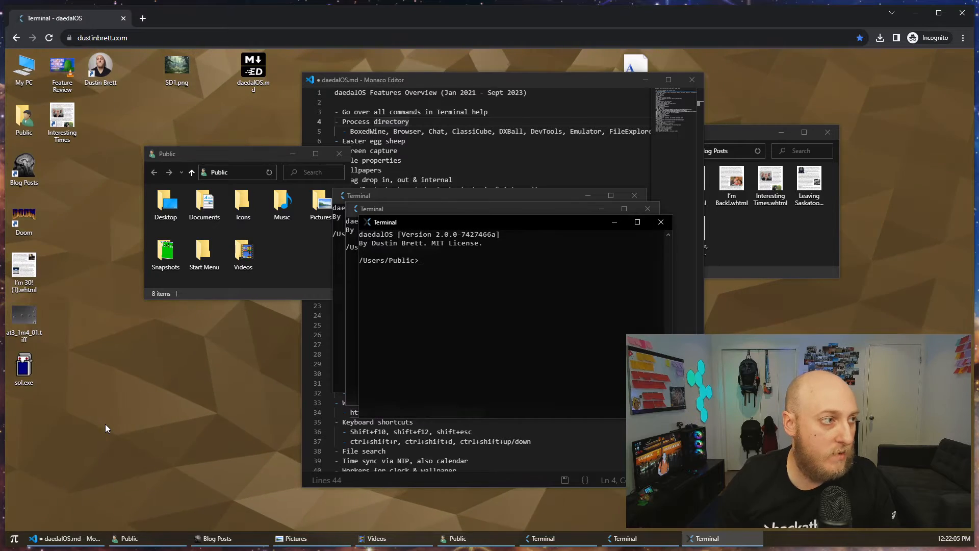
- Close the three Terminal windows, the front Public window and the Blog Posts window
left_click(661, 222)
left_click(648, 209)
left_click(634, 195)
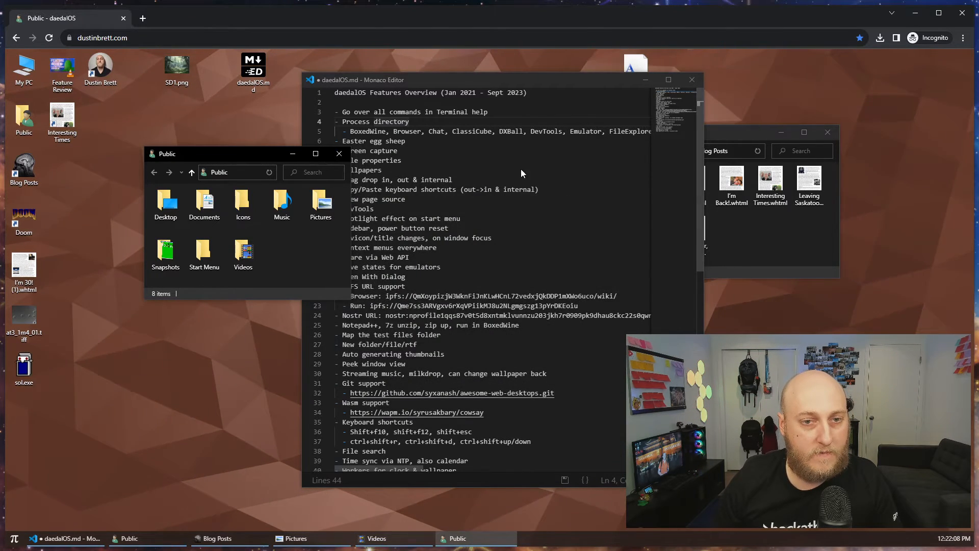
left_click(339, 154)
left_click(832, 134)
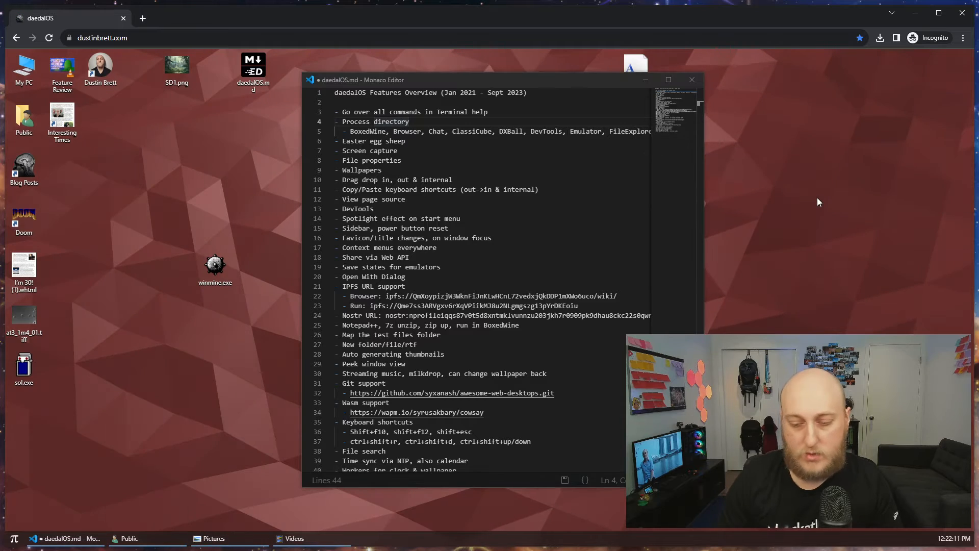
- Open a new Terminal at the default /Users/Public path
key("shift+F10")
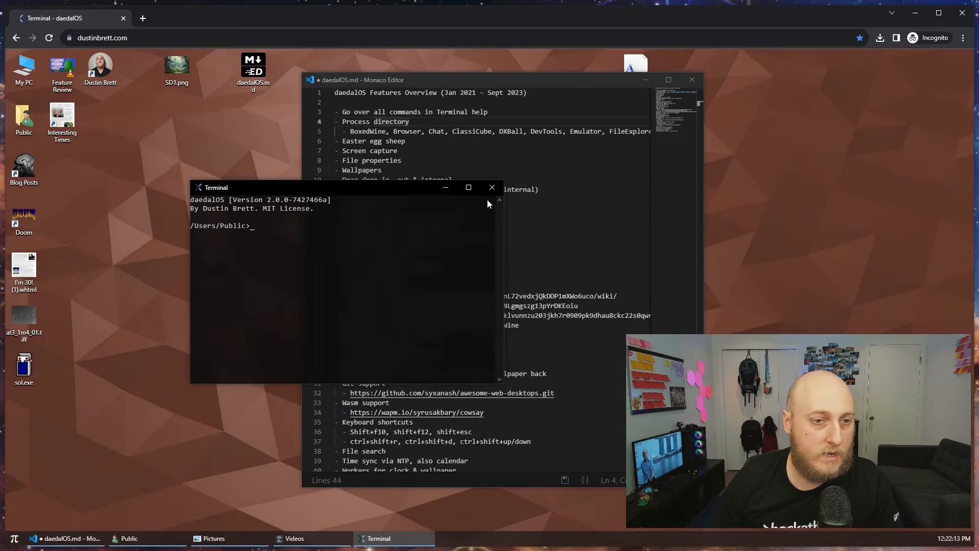
- Close the Terminal window and open the Run dialog from the Start button
left_click(491, 187)
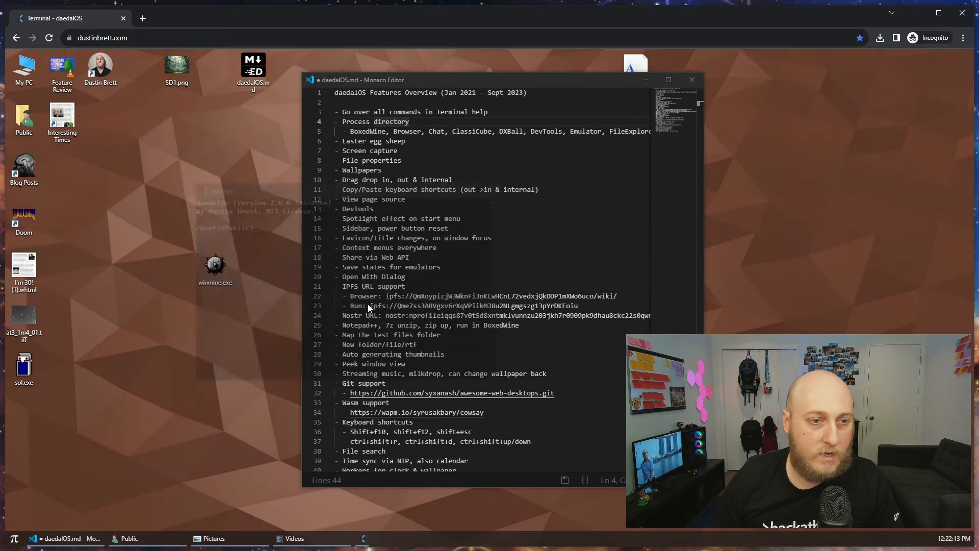
right_click(14, 539)
left_click(28, 516)
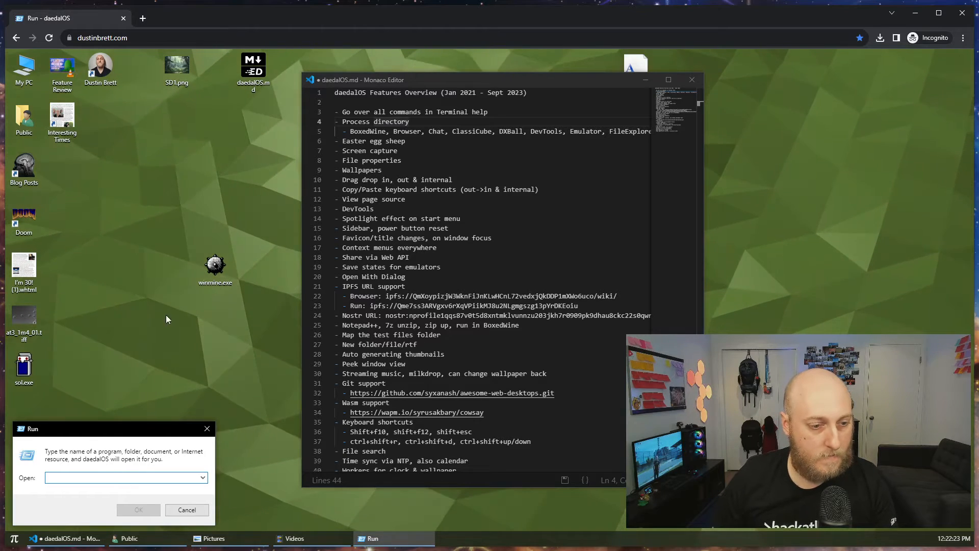
- Reload the daedalOS page and launch Terminal through the Run dialog
left_click(50, 39)
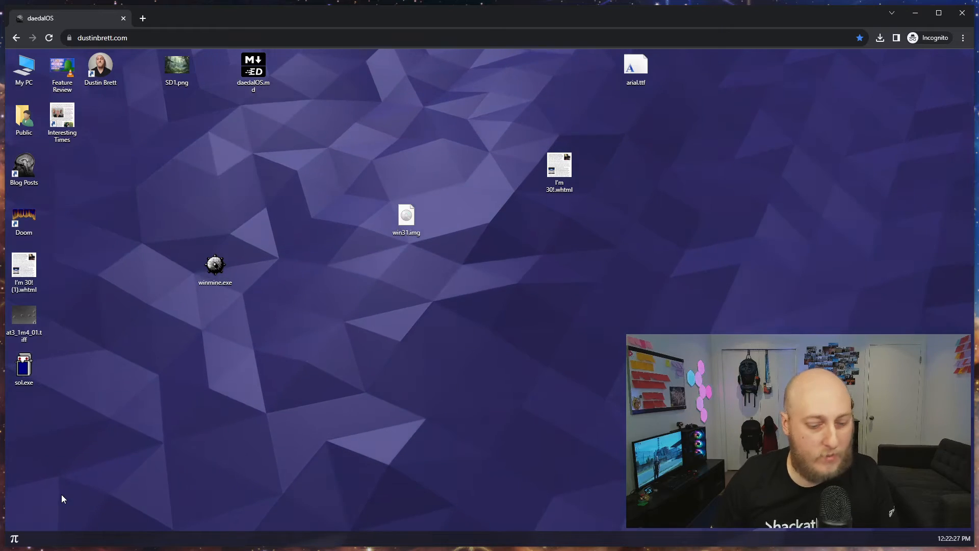
key("super+r")
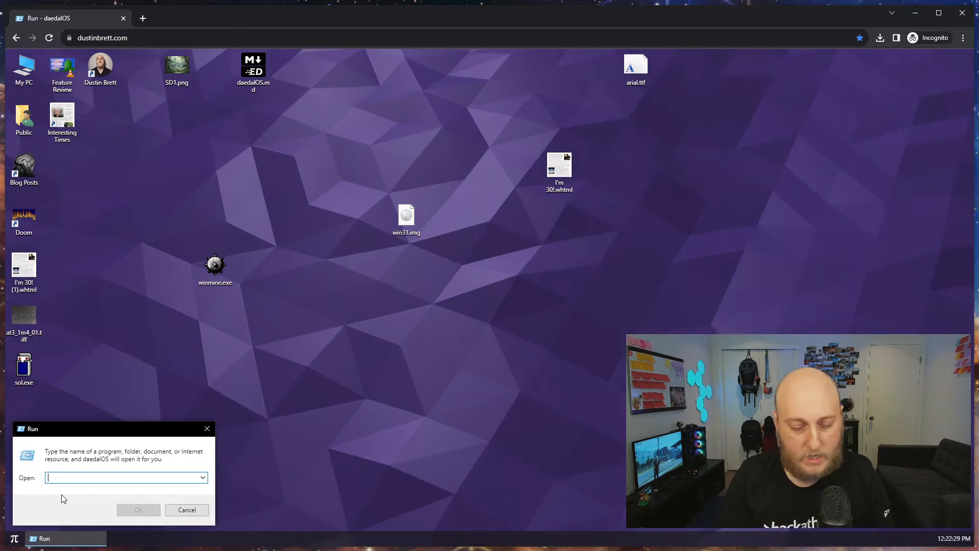
type("Term")
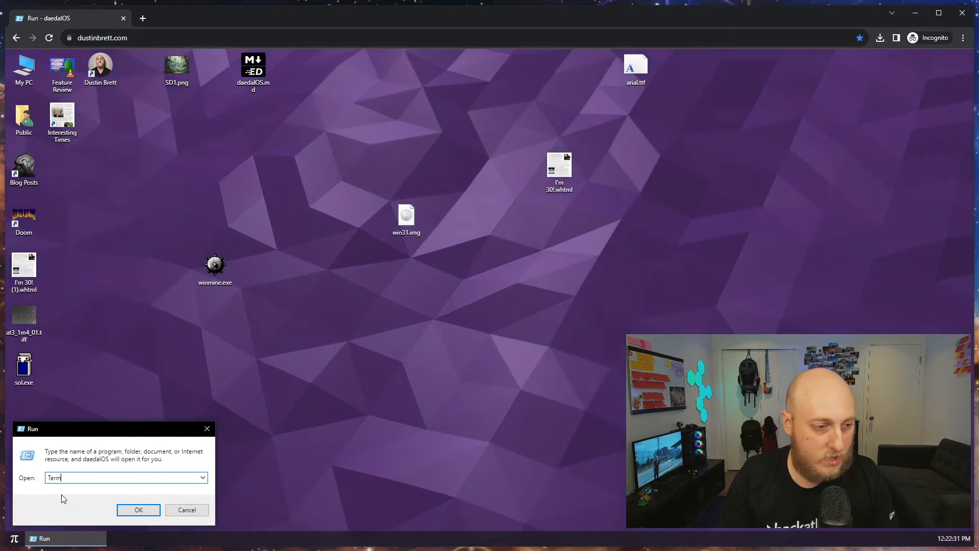
type("inal")
key("Return")
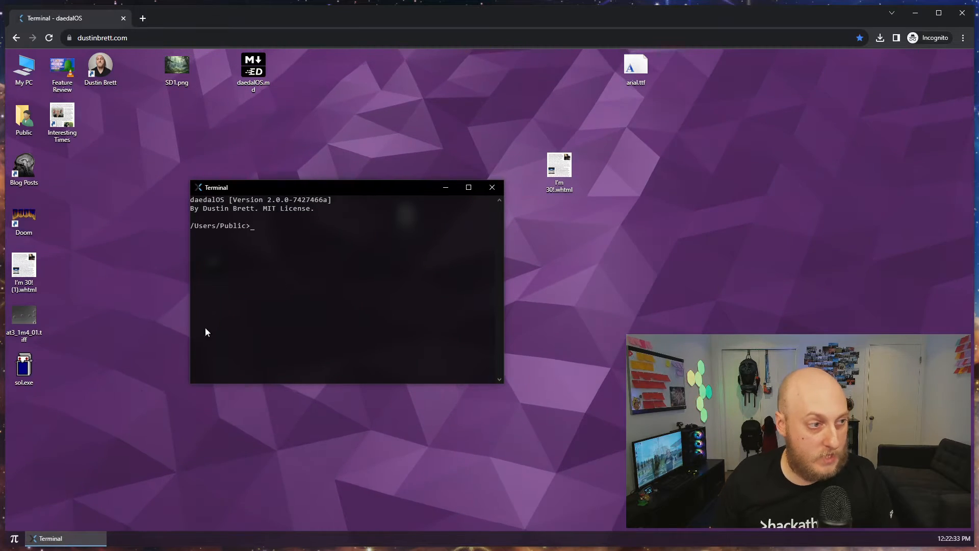
- Close the Terminal and reopen it by running cmd from the Run dialog
left_click(493, 187)
key("super+r")
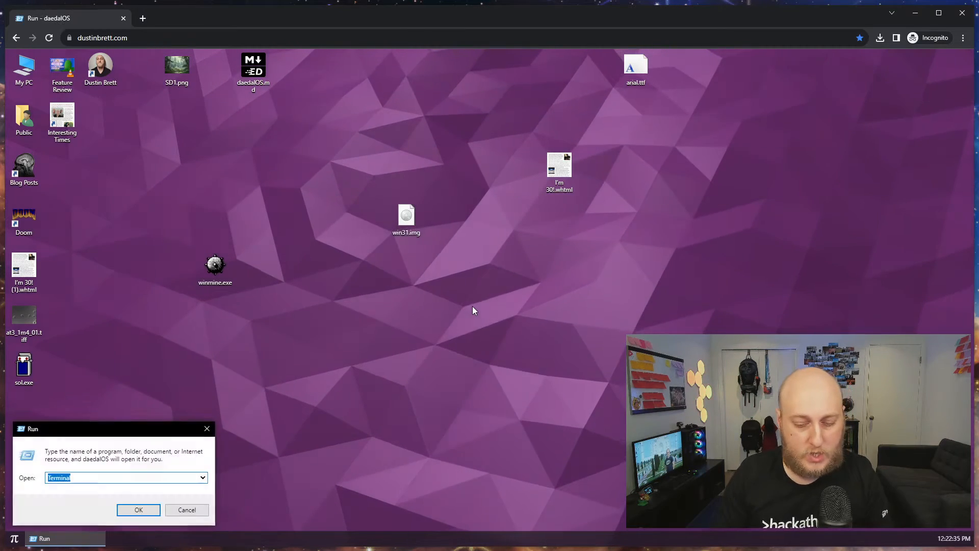
type("cmd")
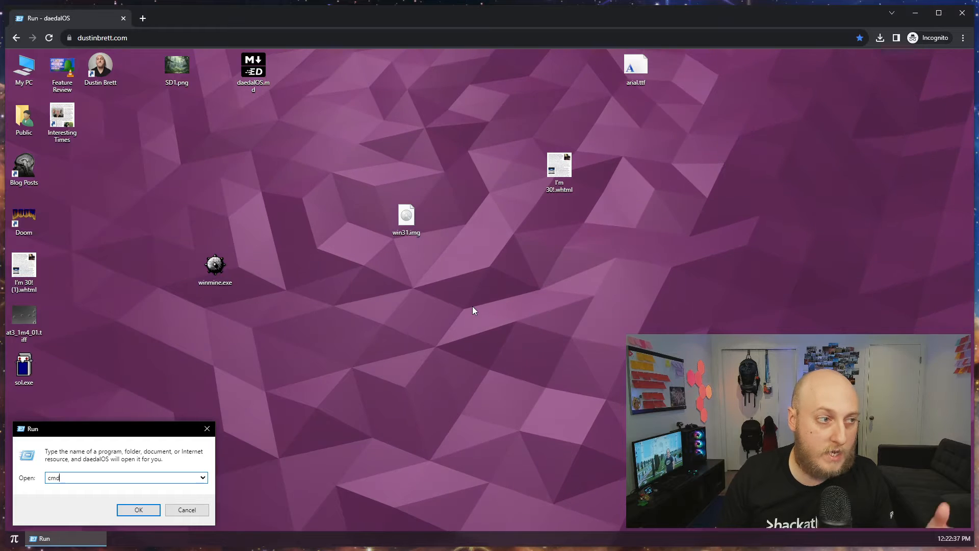
key("Return")
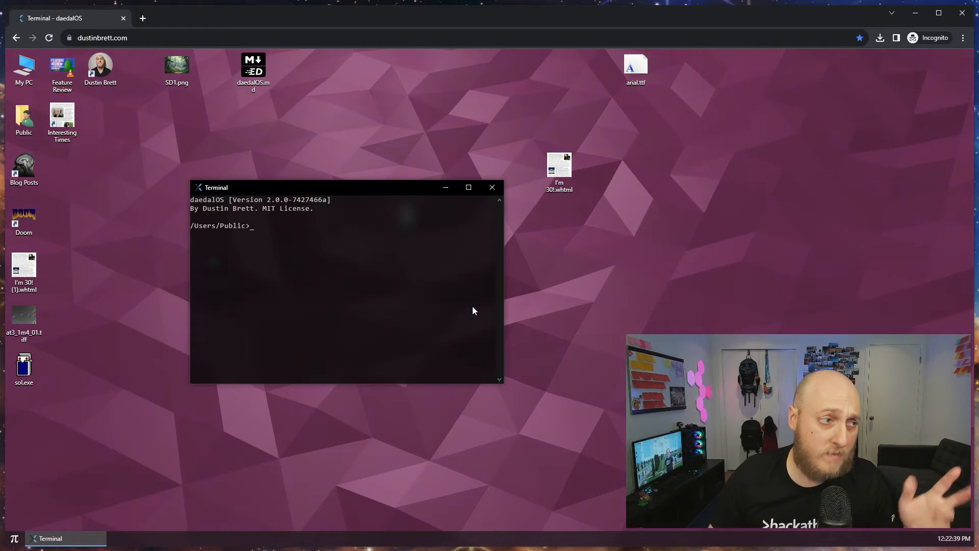
- Close the Terminal and launch it again from the Start application list
left_click(493, 187)
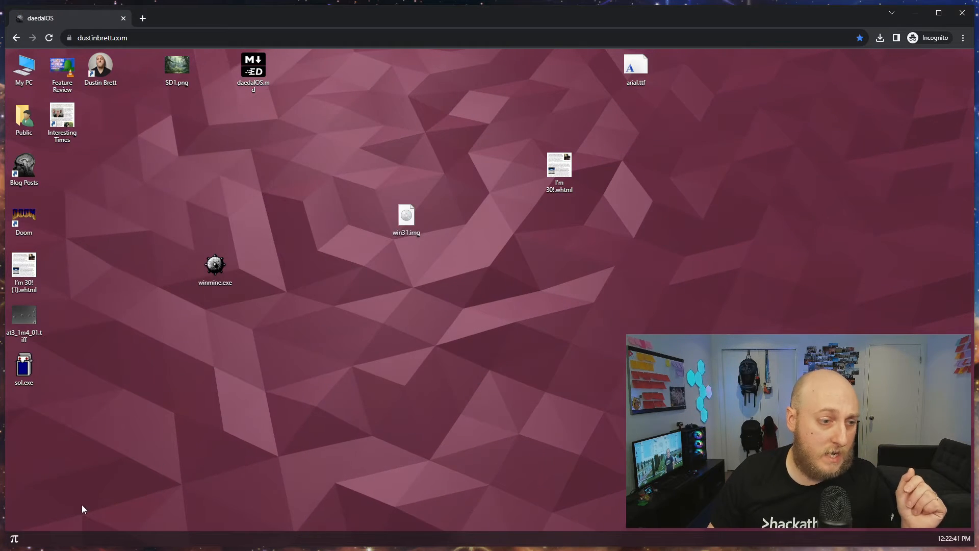
left_click(14, 539)
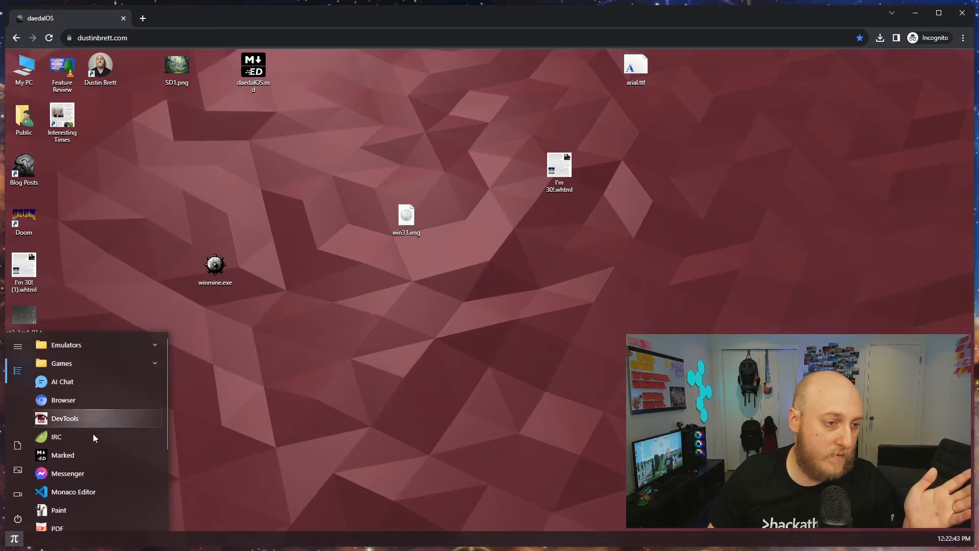
scroll(90, 424, "down", 3)
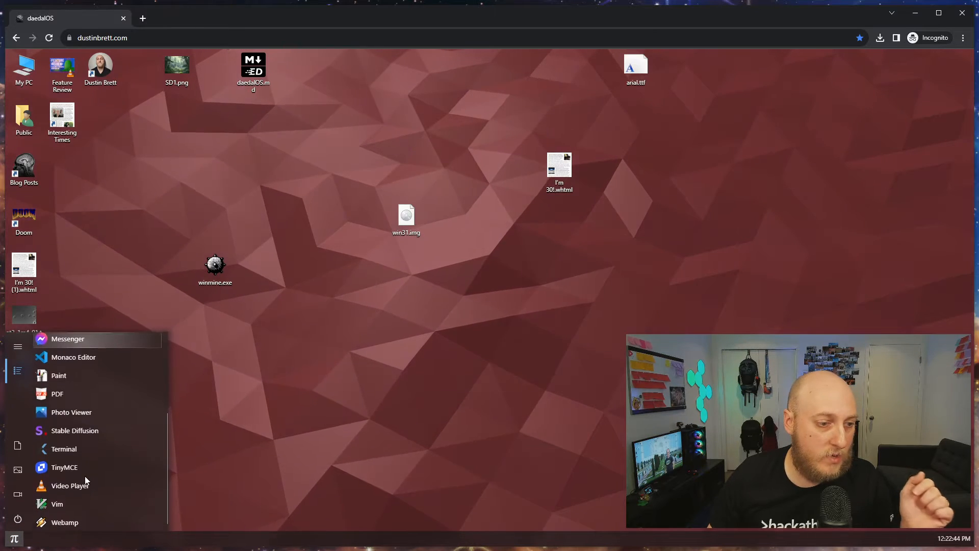
left_click(78, 448)
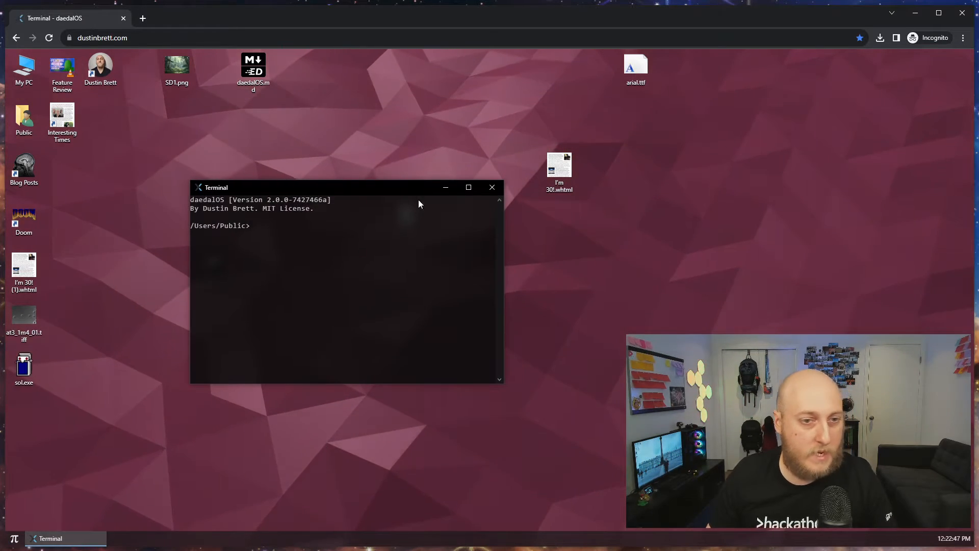
- Maximize and restore the Terminal window, then enlarge it and reposition it near the middle of the desktop
left_click_drag(372, 193, 387, 130)
double_click(387, 129)
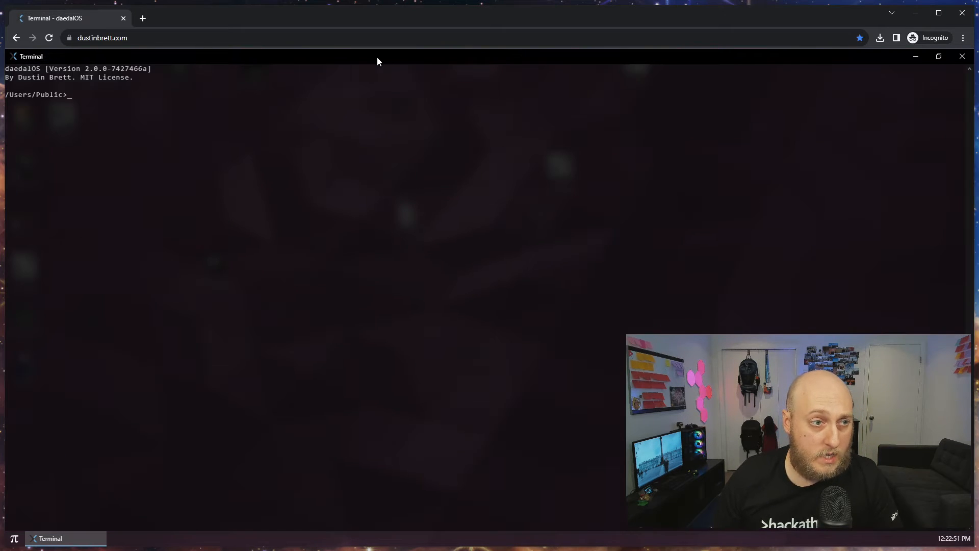
double_click(378, 61)
left_click_drag(542, 320, 576, 396)
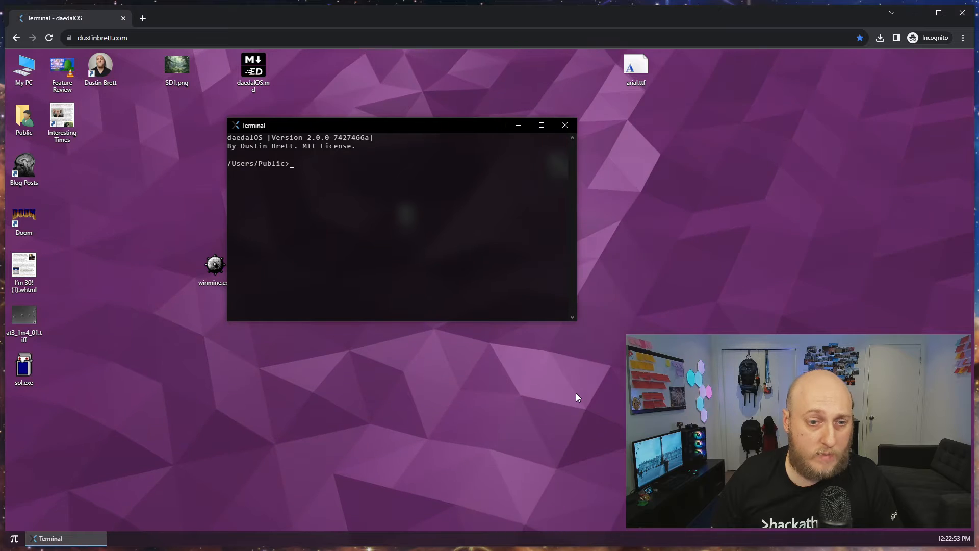
left_click_drag(577, 322, 640, 485)
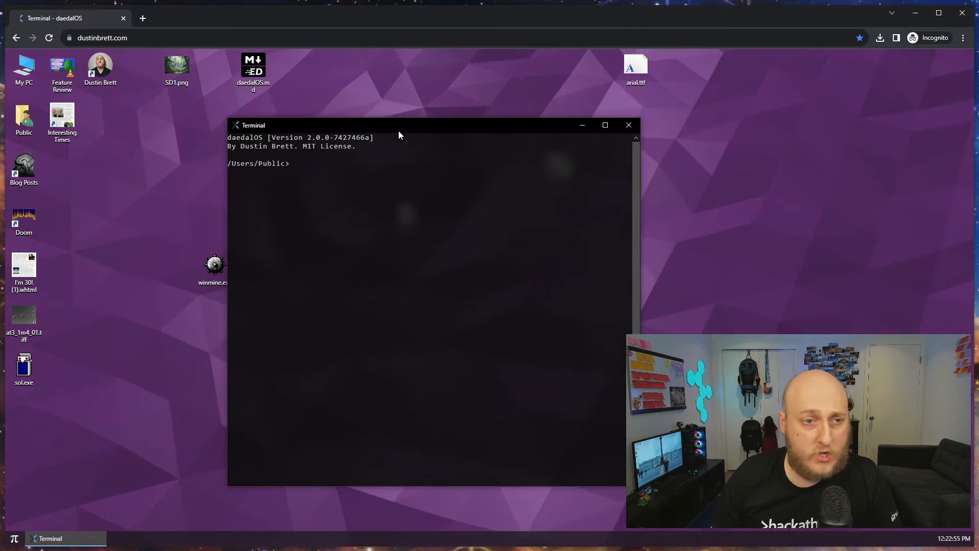
left_click_drag(399, 134, 506, 99)
- Run help in the Terminal and extend the window's height to fit the whole command list
type("he")
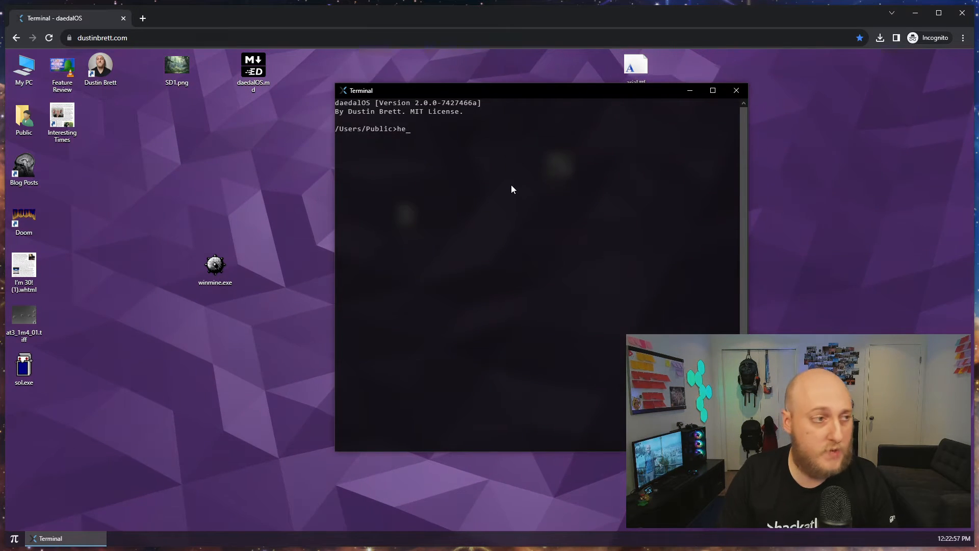
type("lp")
key("Return")
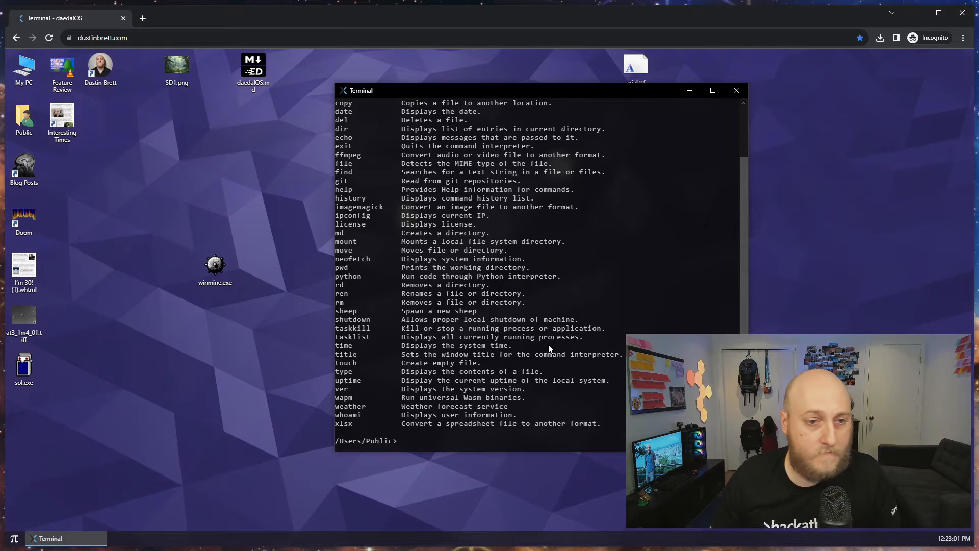
scroll(567, 334, "up", 2)
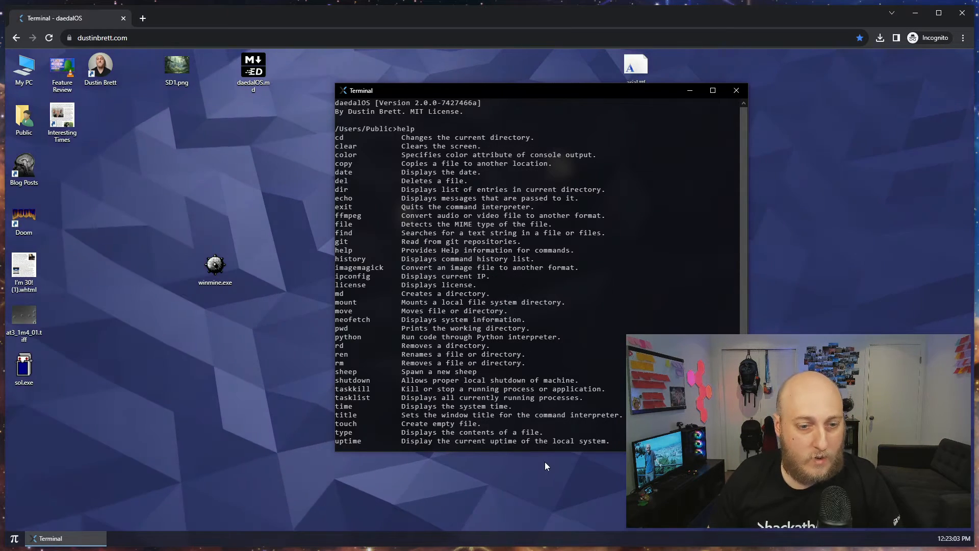
left_click_drag(541, 452, 541, 517)
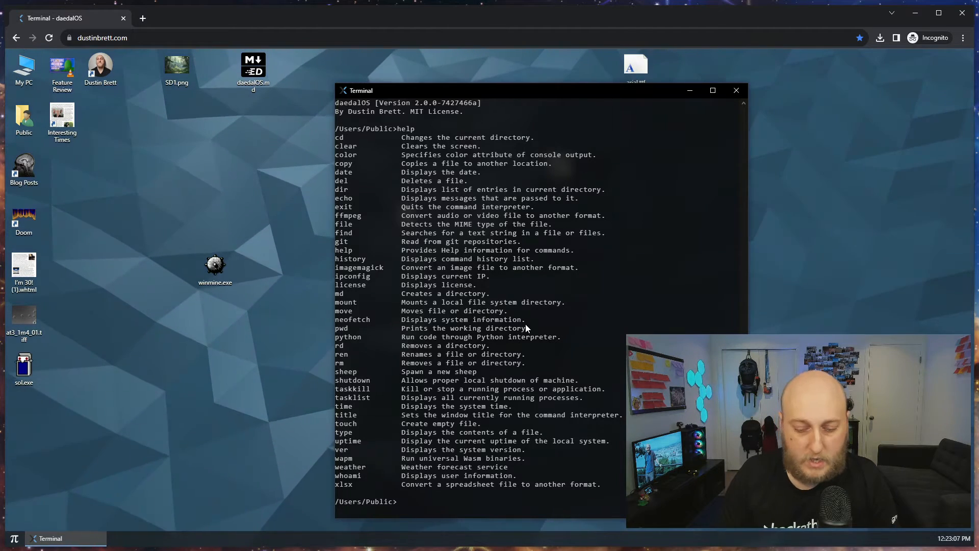
- List the contents of /Users/Public with dir and again with ls
type("dir")
key("Return")
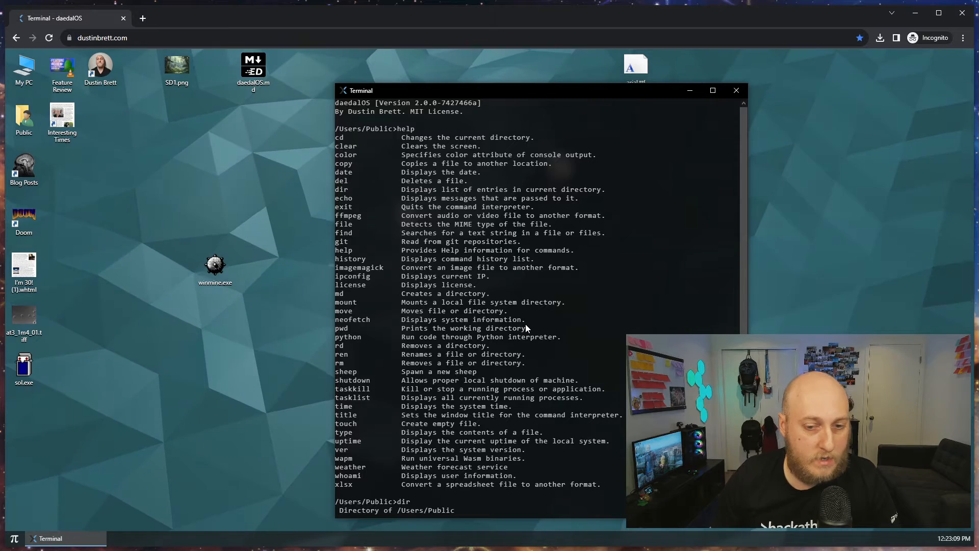
type("ls")
key("Return")
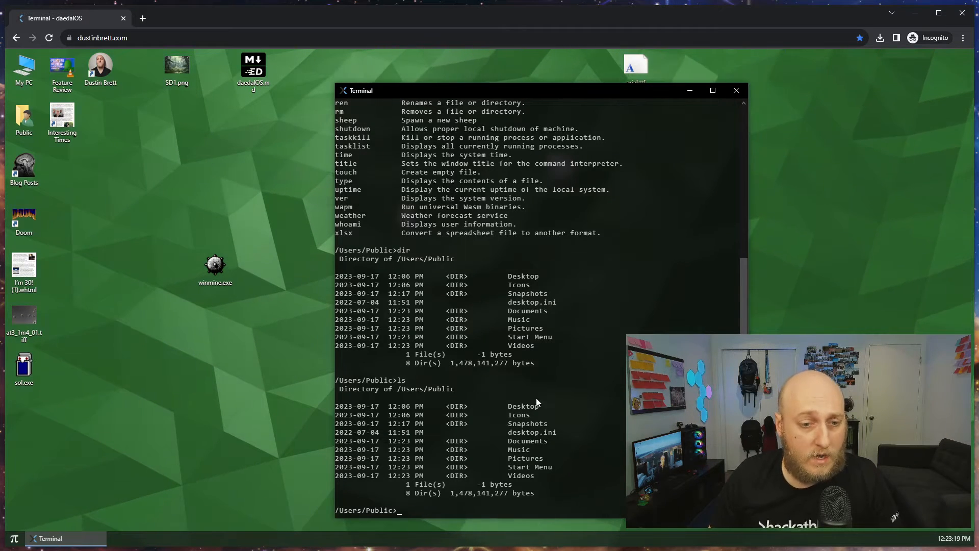
- Check the earlier Terminal output and run help again
scroll(533, 389, "up", 10)
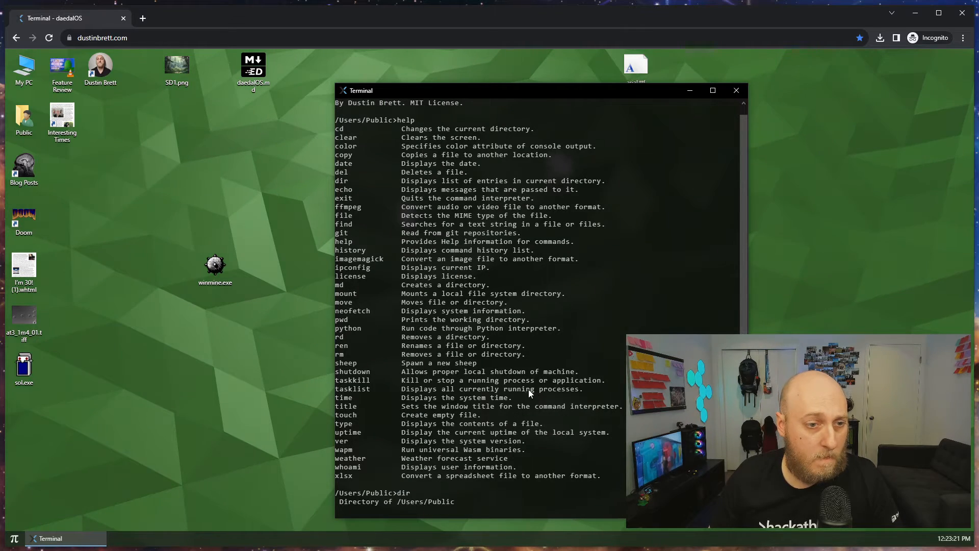
scroll(528, 390, "down", 10)
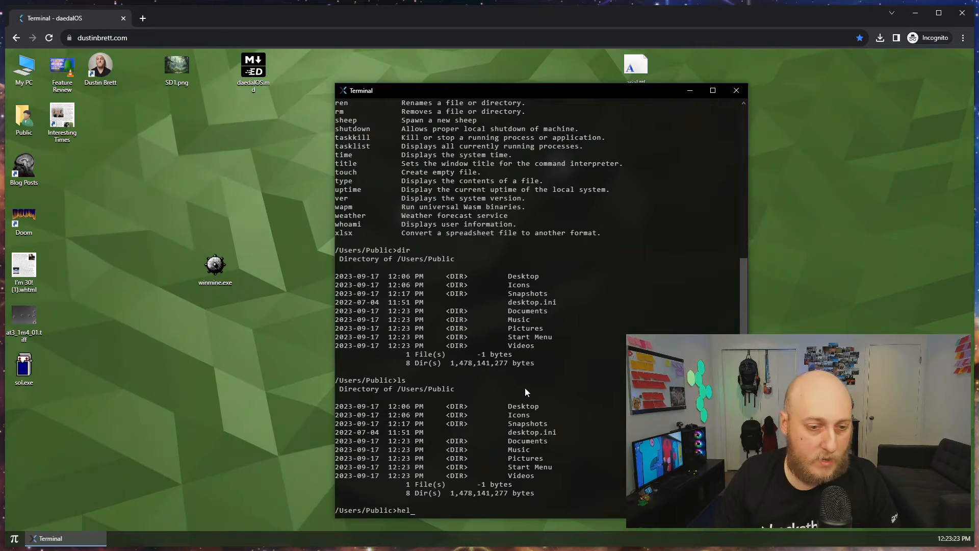
type("p")
key("Return")
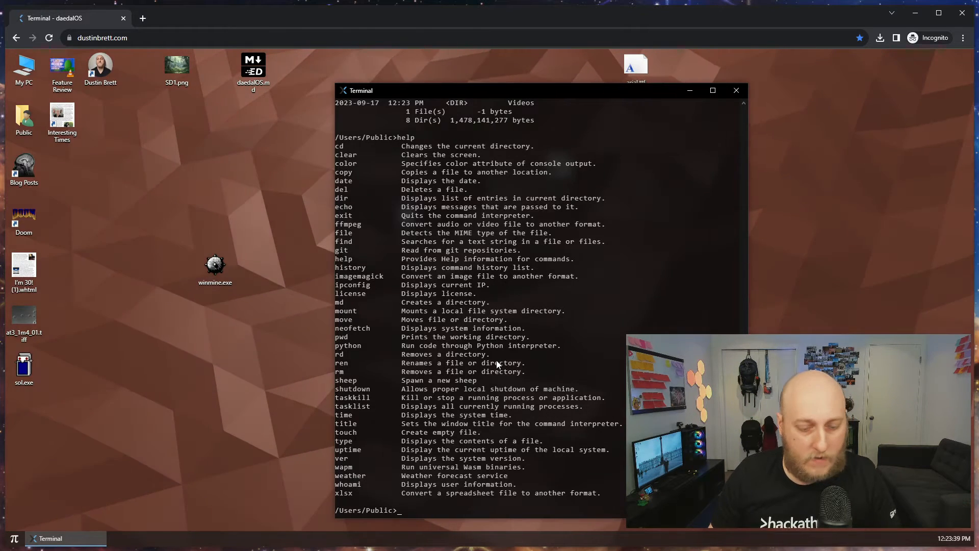
- Run the date, time and uptime commands in the Terminal
type("te")
key("Return")
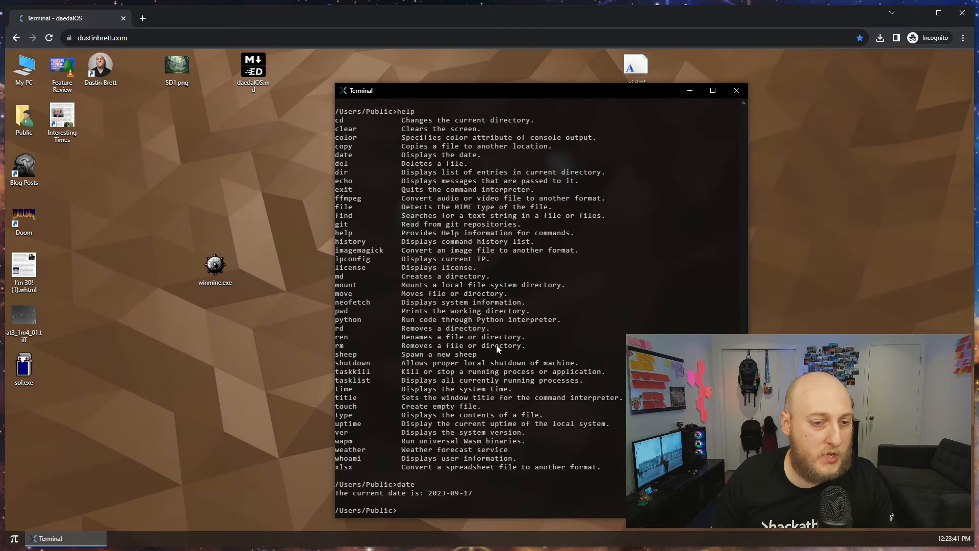
type("time")
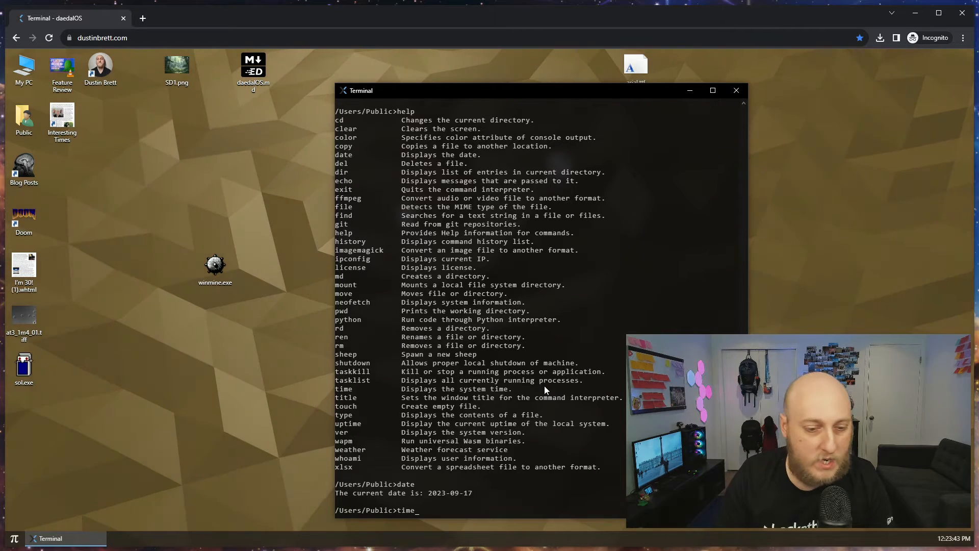
key("Return")
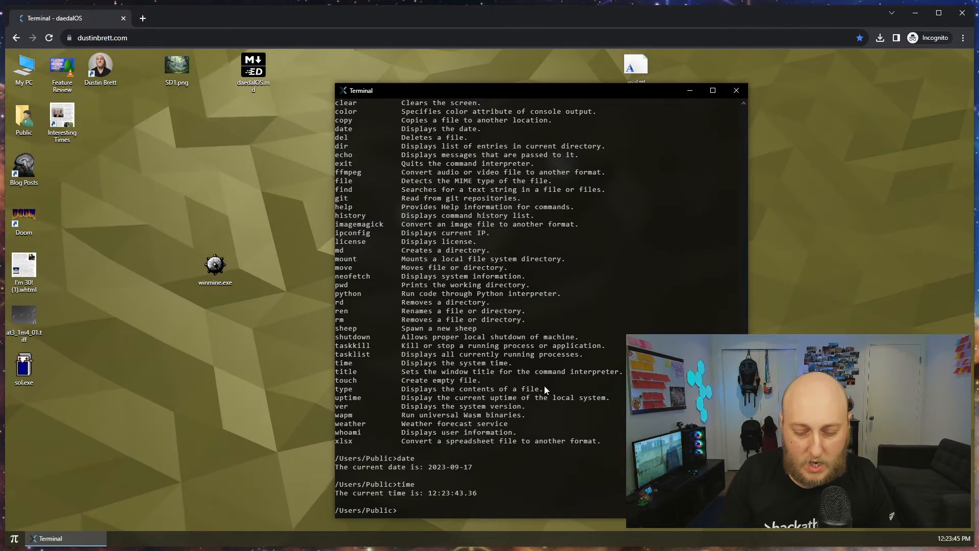
type("uptime")
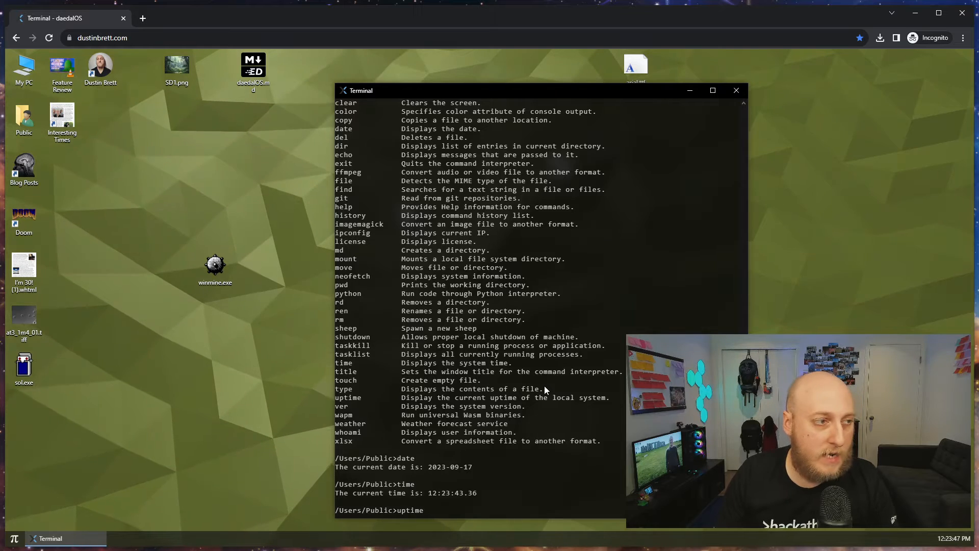
key("Return")
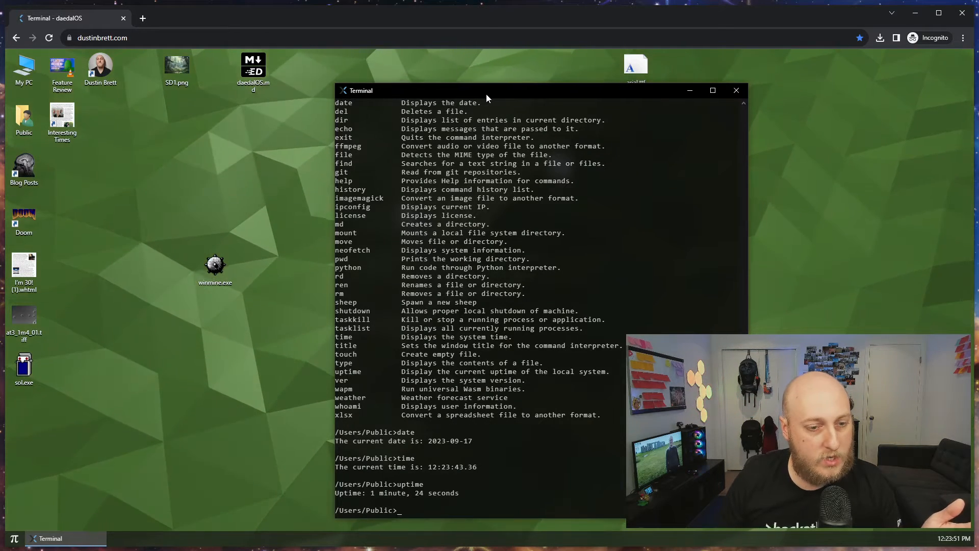
- Move the Terminal window aside and review the commands in the help list
left_click_drag(486, 94, 358, 83)
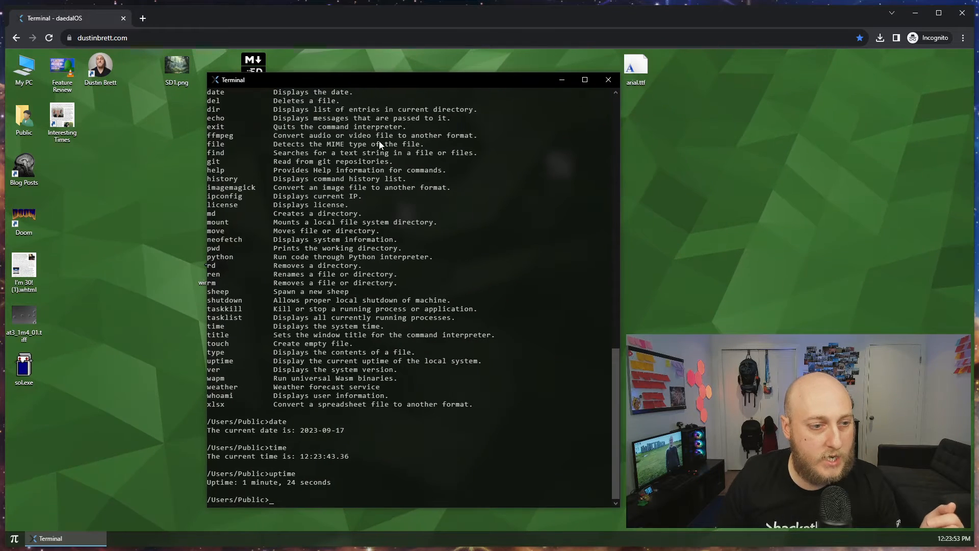
scroll(314, 408, "up", 3)
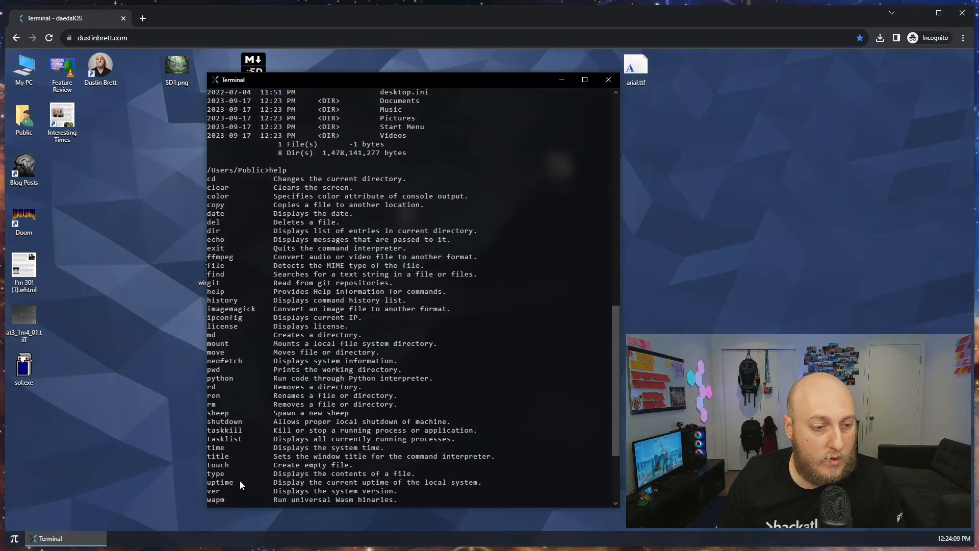
scroll(243, 476, "down", 3)
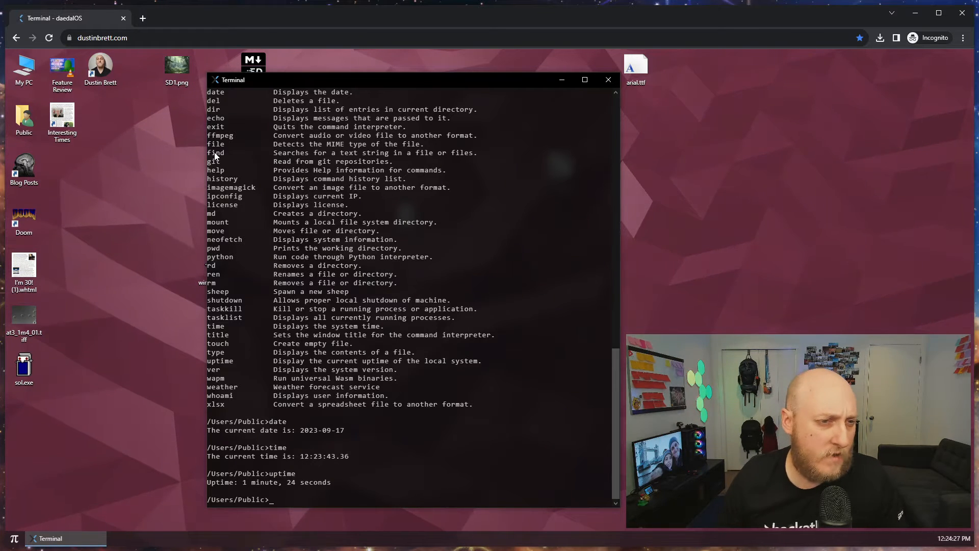
- Move the Terminal window clear of the desktop icons and change the working directory to Desktop
left_click_drag(313, 82, 416, 80)
type("cd de")
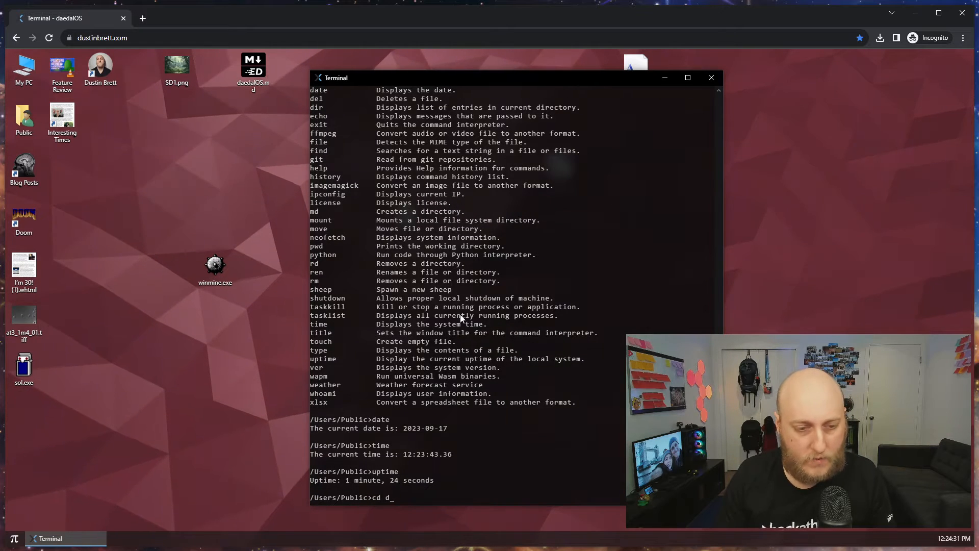
key("Tab")
key("BackSpace")
key("BackSpace")
type("Desktop")
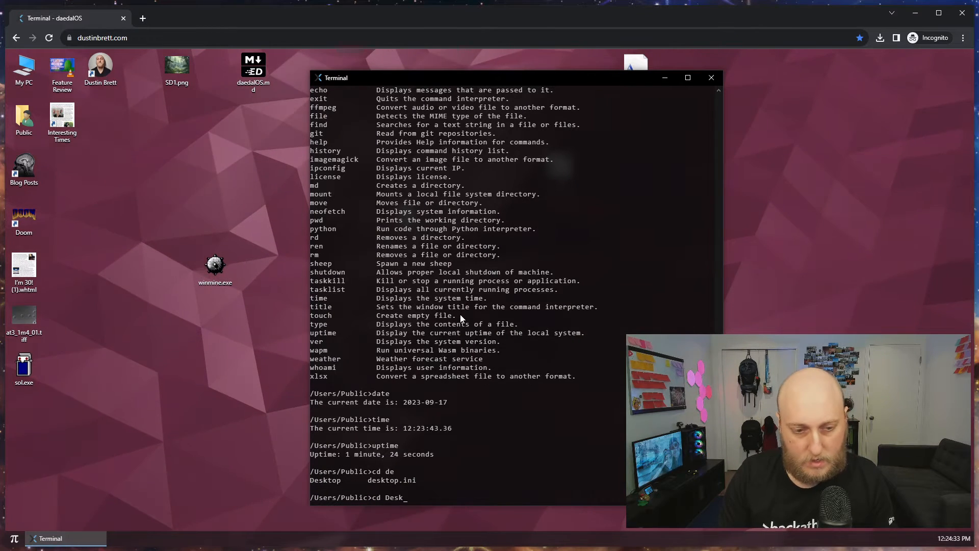
key("Return")
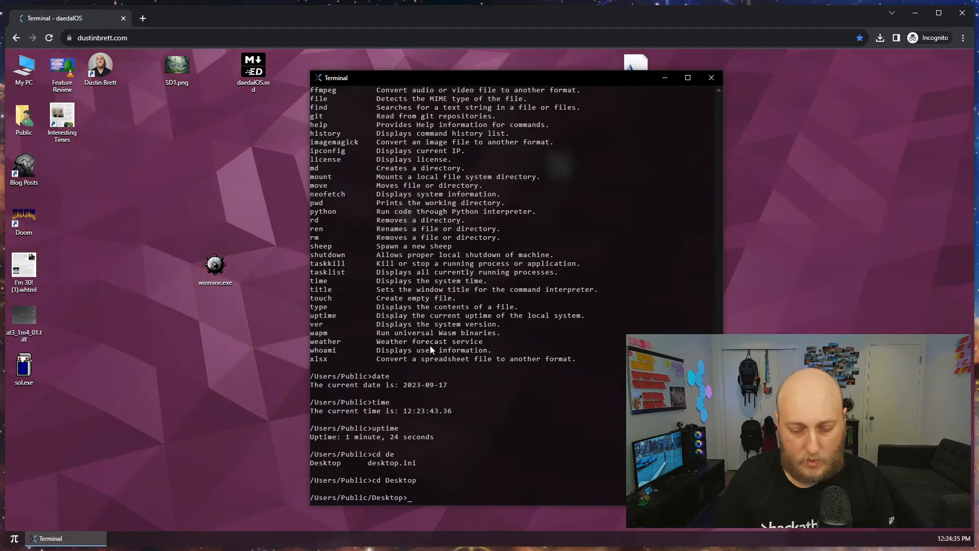
- Check the MIME type of winmine.exe with the file command in the Terminal
type("file win")
key("Tab")
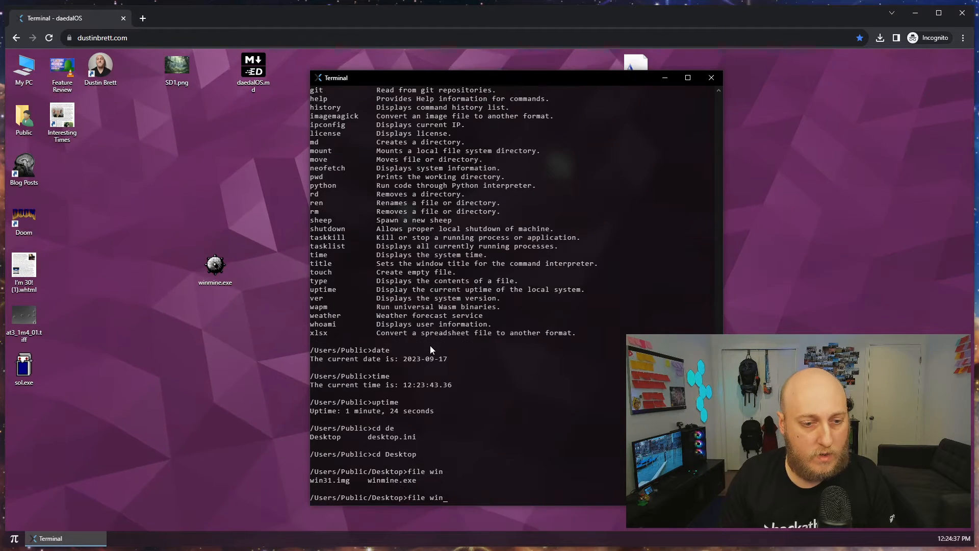
type("me")
key("Tab")
key("Return")
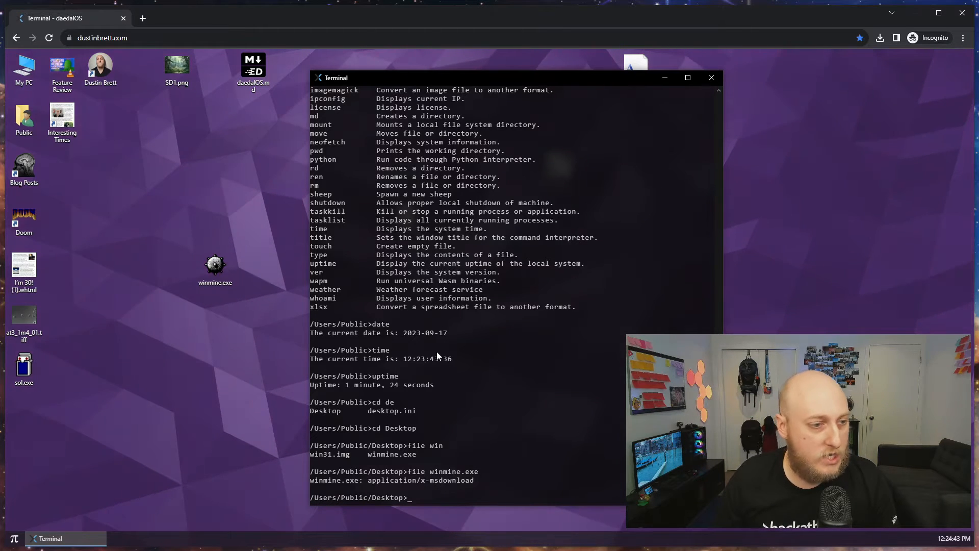
- Check the MIME type of at3_1m4_01.tiff with the file command
type("fi")
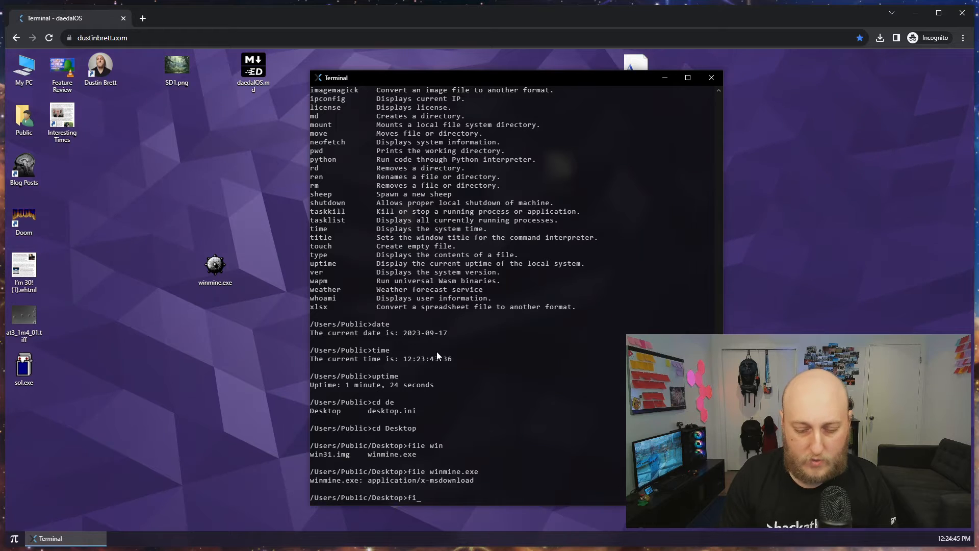
type("le at3")
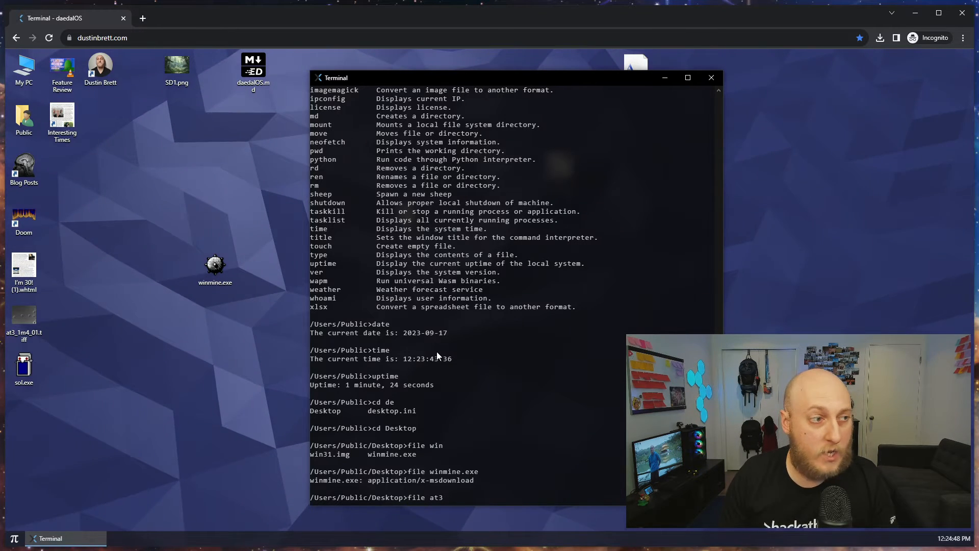
key("Tab")
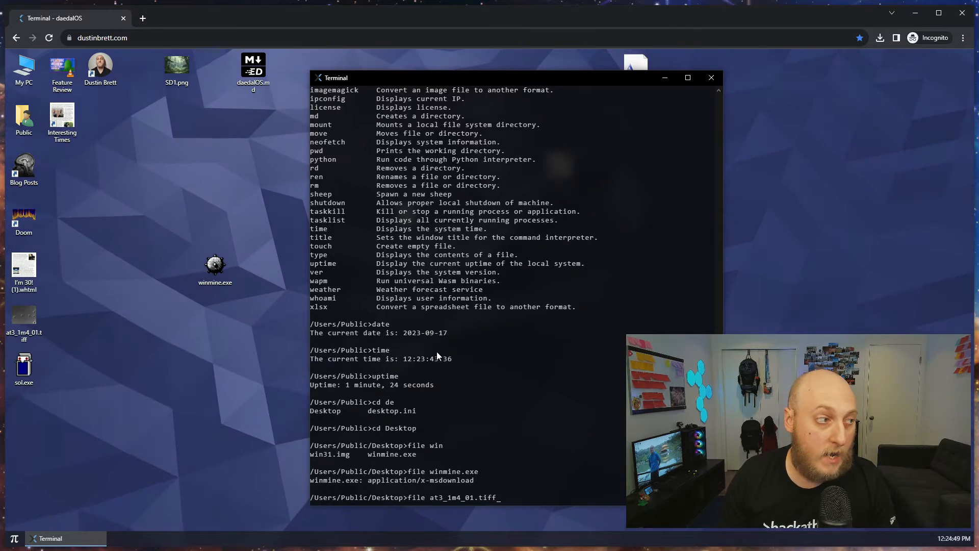
key("Return")
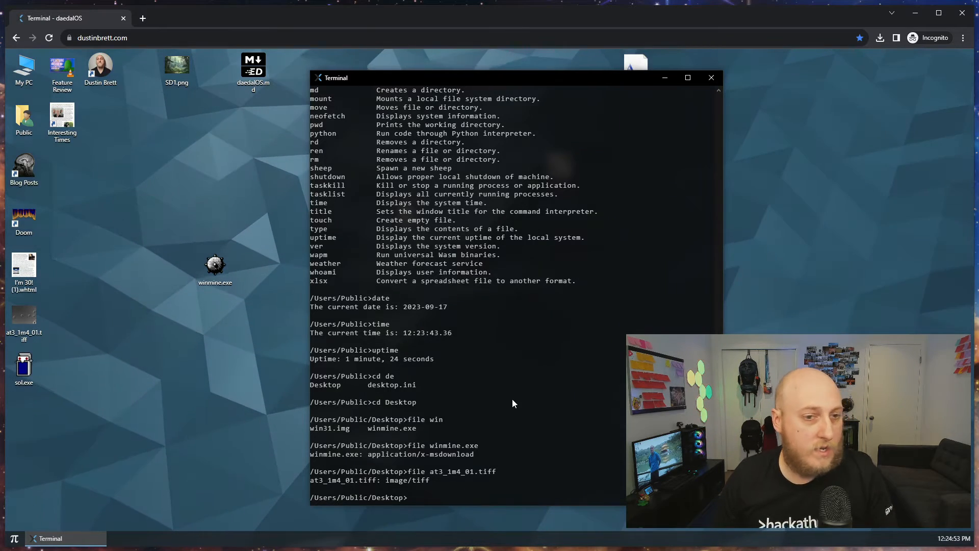
- List the available Terminal commands with help and display the current IP address with ipconfig
type("help")
key("Return")
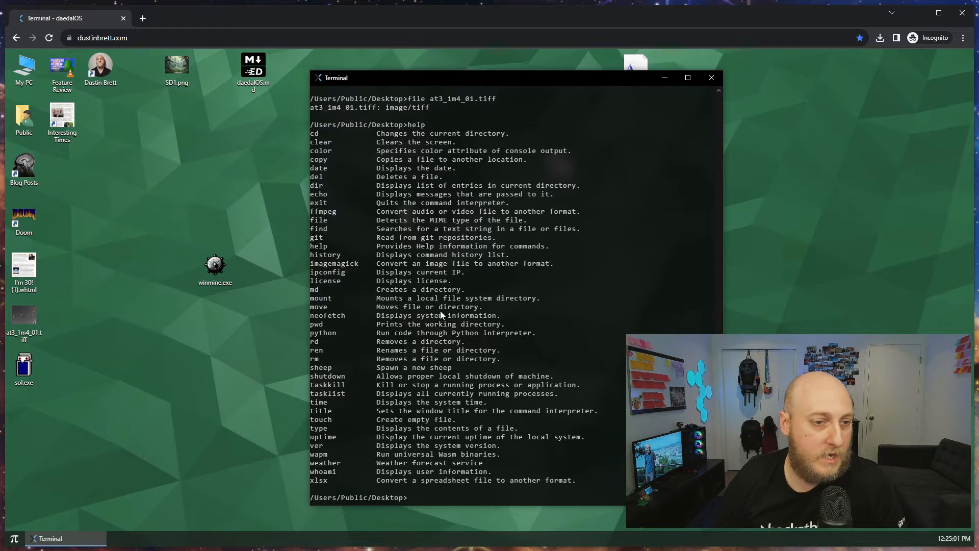
type("pconfig")
key("Return")
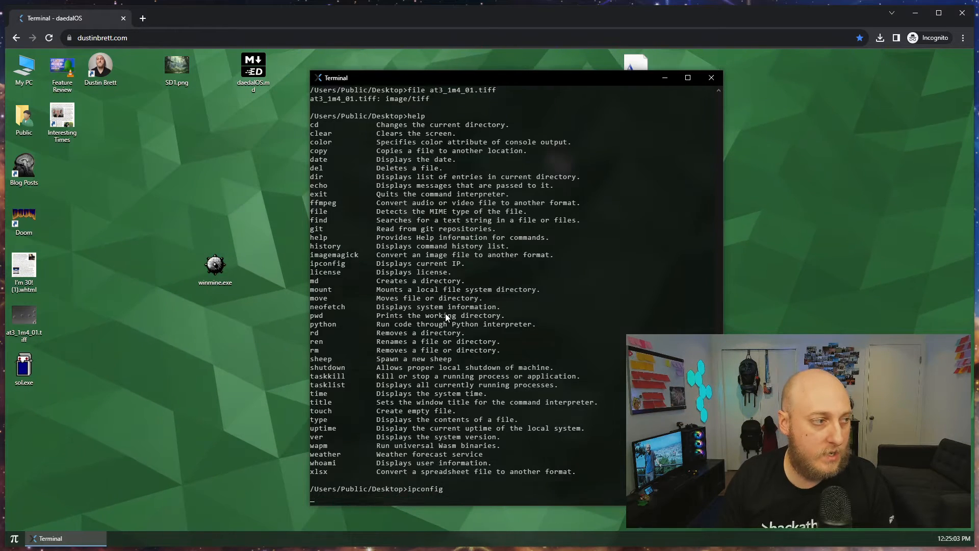
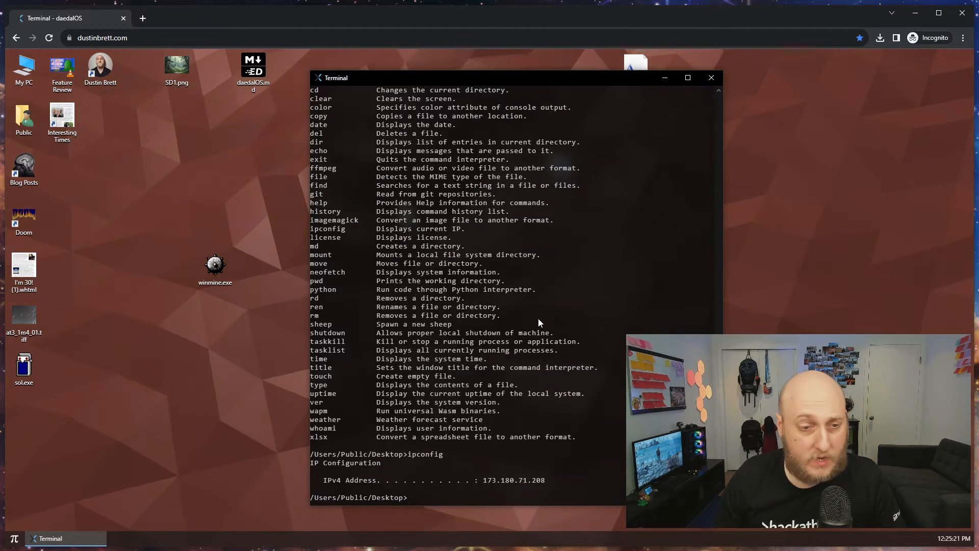
- Open the daedalOS.md notes file from the desktop
double_click(253, 68)
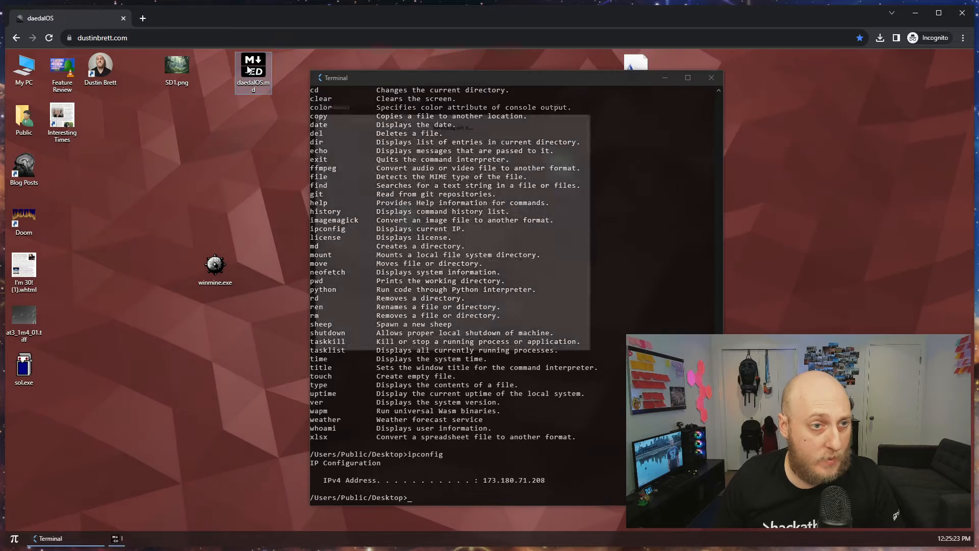
- Copy the awesome-web-desktops.git link address under Git support in the daedalOS.md notes and move the notes window off the terminal
left_click_drag(593, 137, 593, 258)
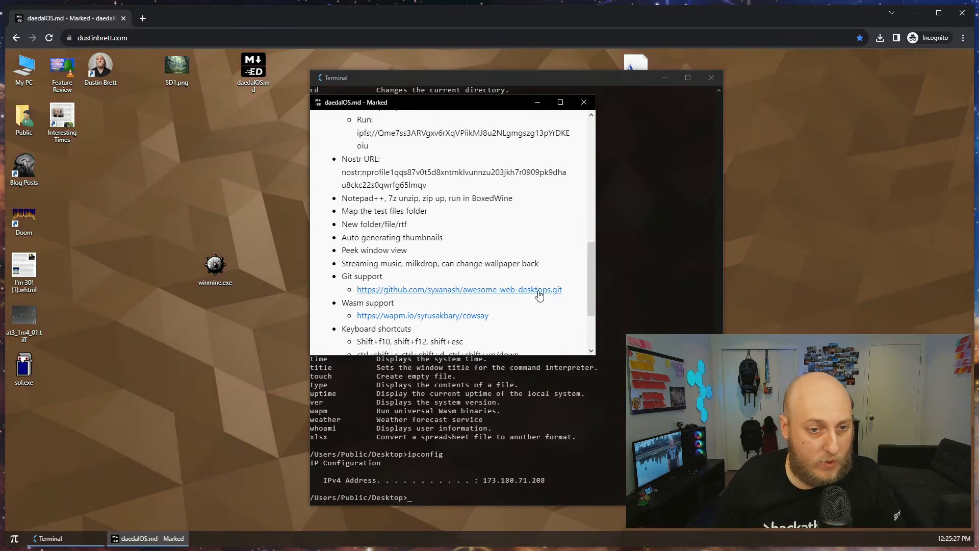
right_click(374, 293)
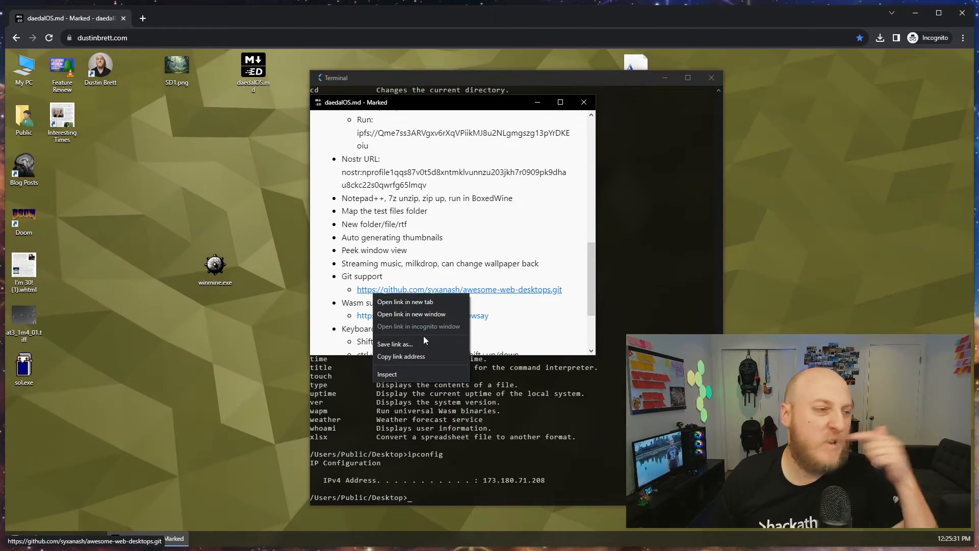
left_click(401, 356)
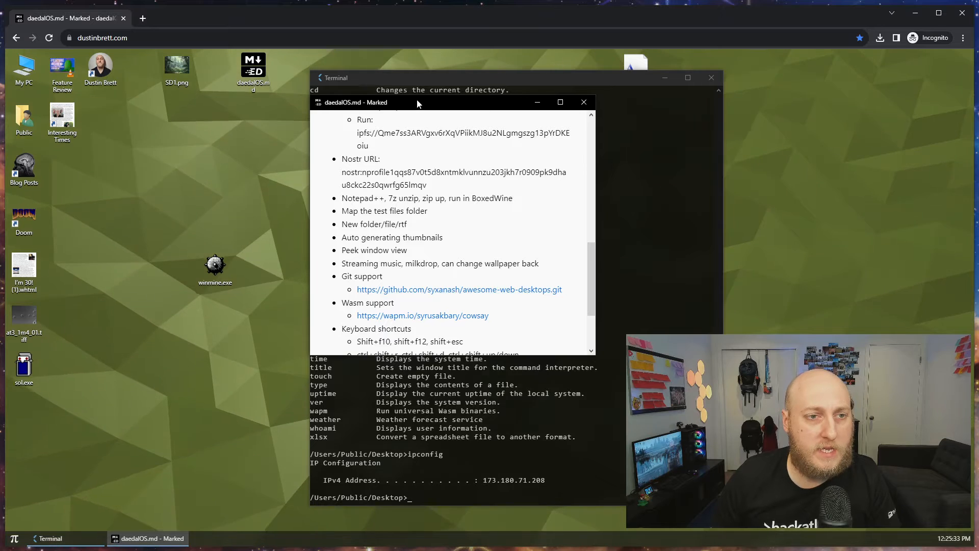
left_click_drag(417, 103, 270, 137)
- Clone the copied awesome-web-desktops repository into the Desktop directory with git clone in the terminal, allowing the site clipboard access
left_click(418, 84)
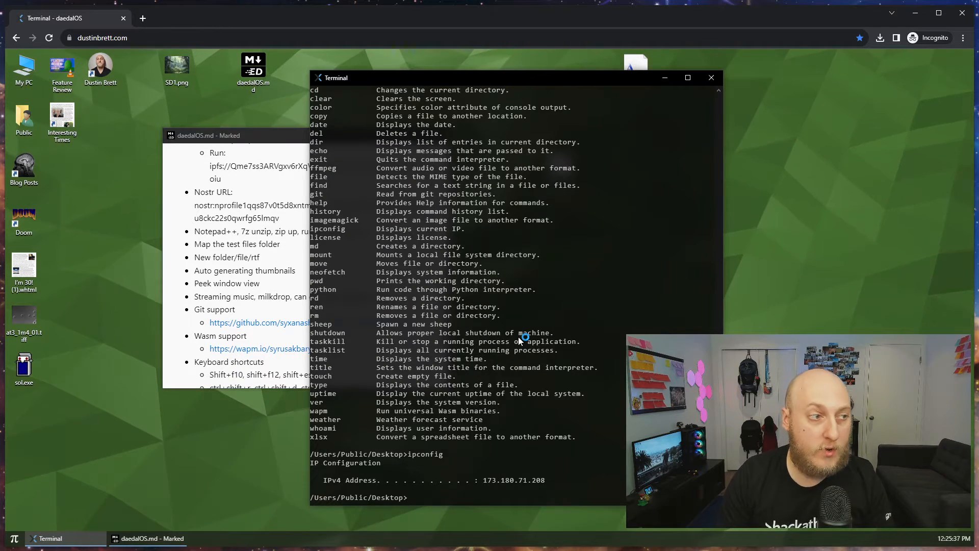
type("git clone")
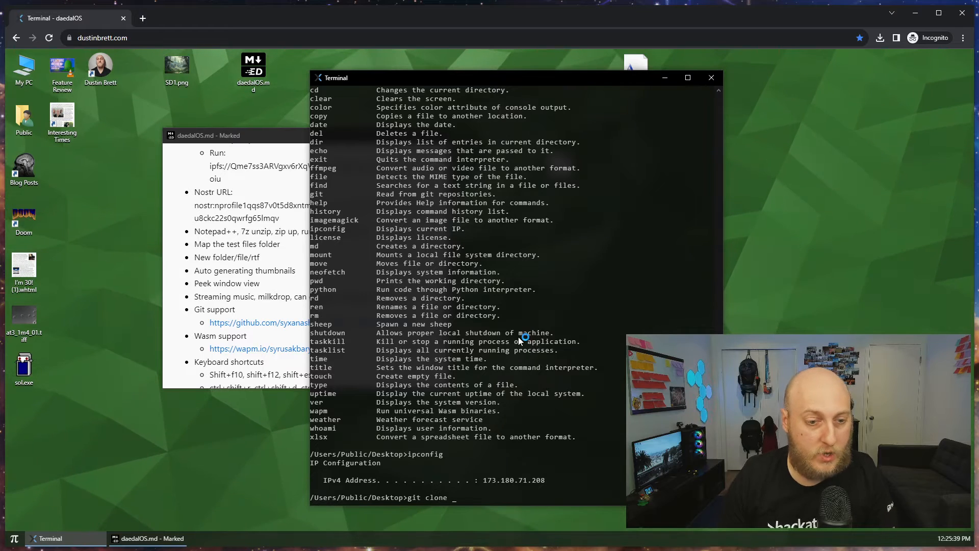
key("ctrl+v")
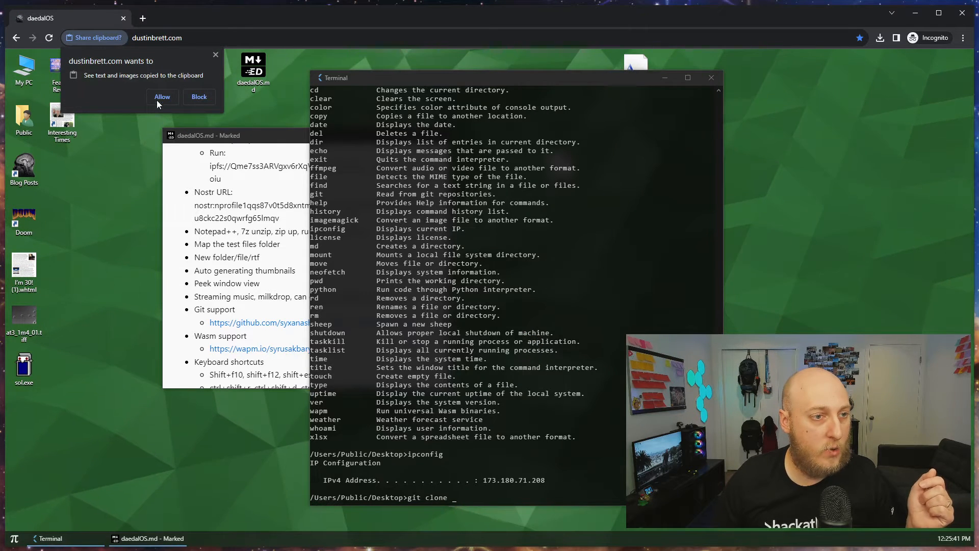
left_click(161, 97)
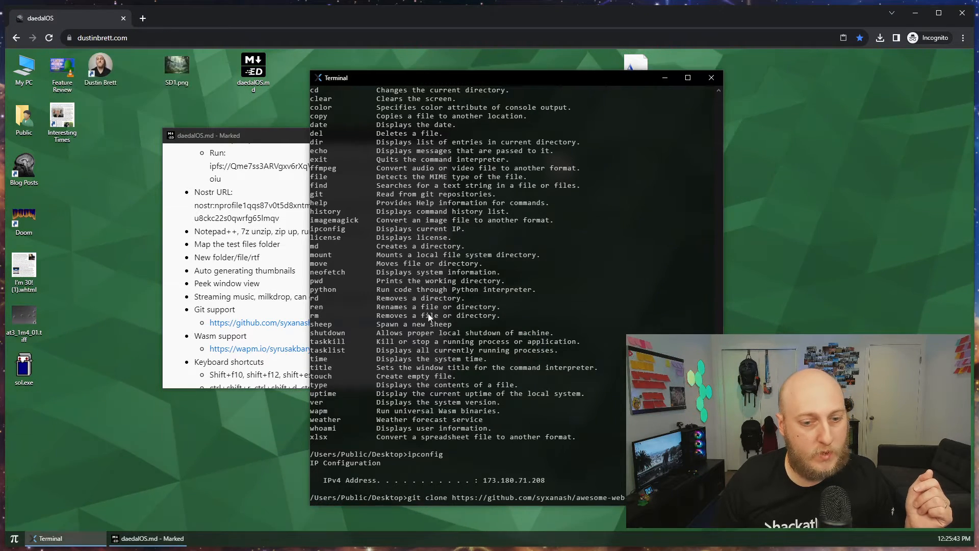
key("Return")
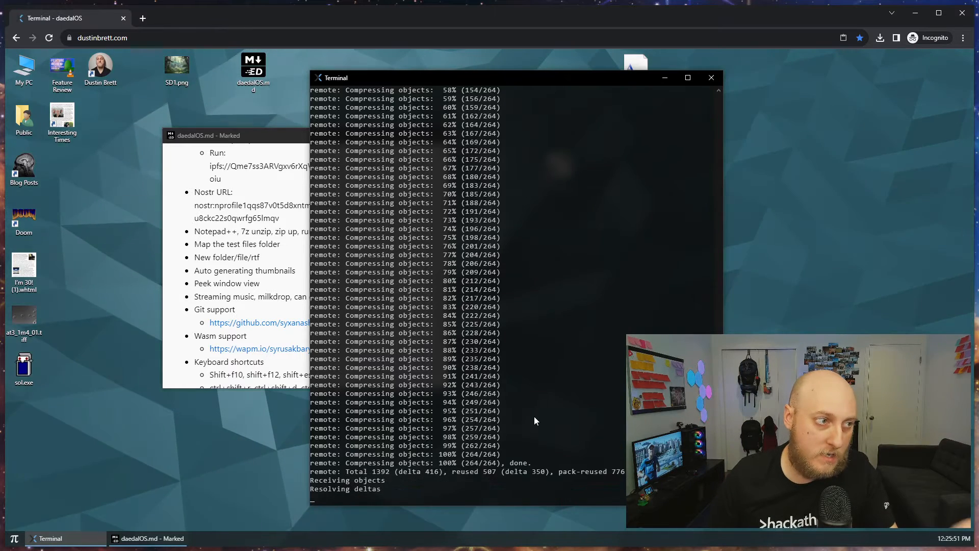
- Open the cloned awesome-web-desktops folder from the desktop and move its window clear of the terminal
left_click(196, 473)
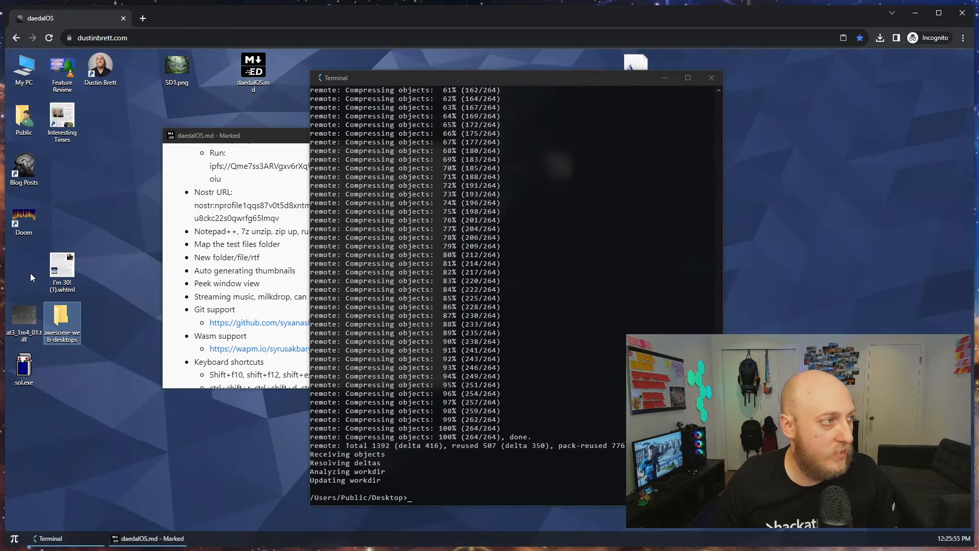
double_click(62, 318)
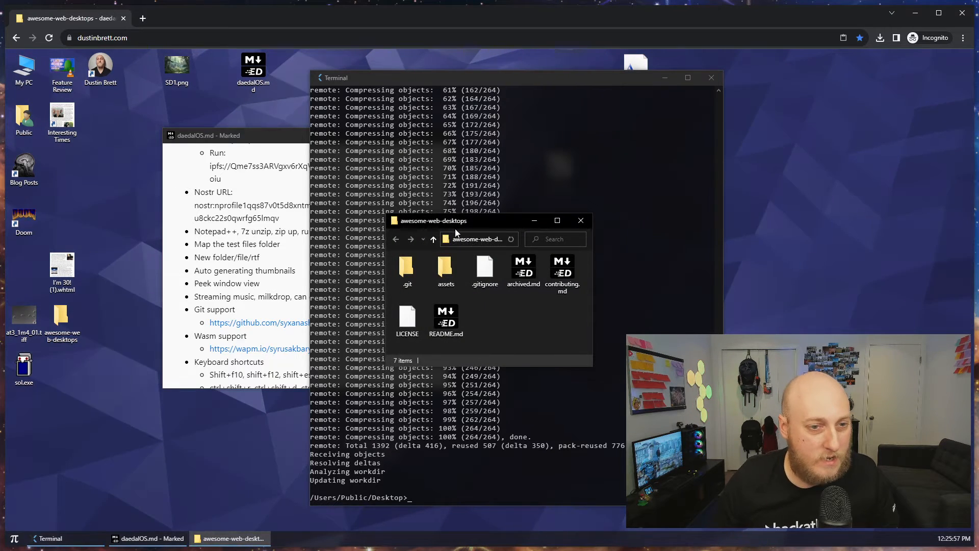
left_click_drag(470, 224, 182, 203)
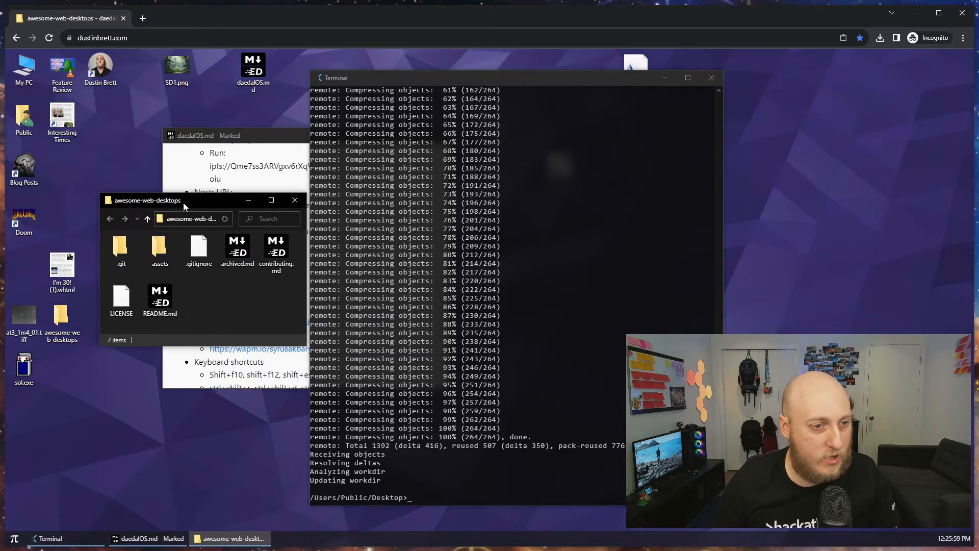
- View the repository's README.md and close it
double_click(159, 298)
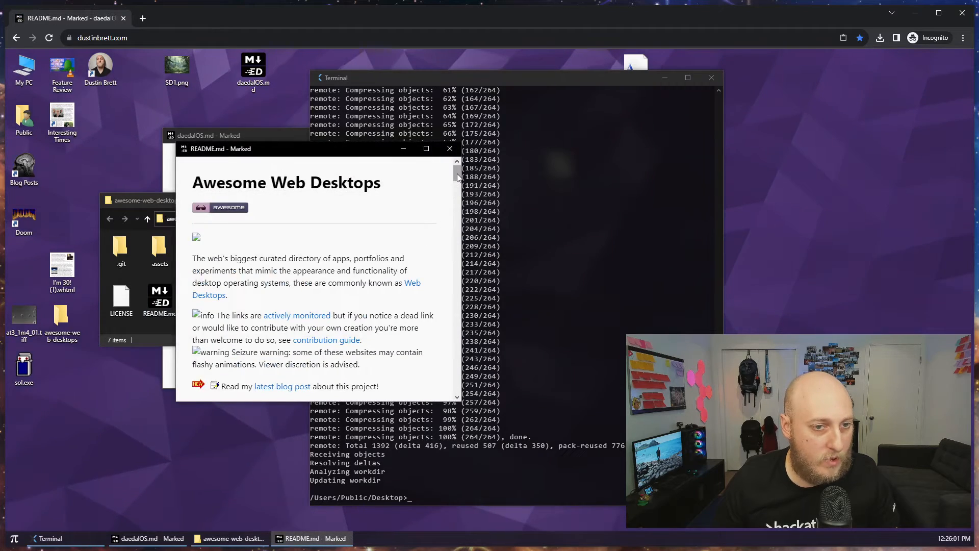
left_click_drag(457, 177, 541, 159)
left_click(558, 149)
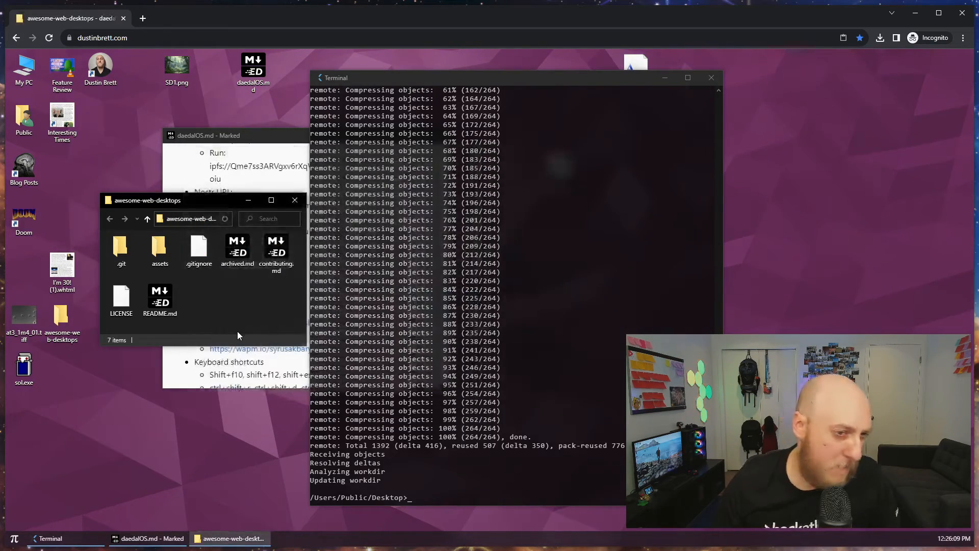
- List the available terminal commands with help
left_click(433, 305)
type("help")
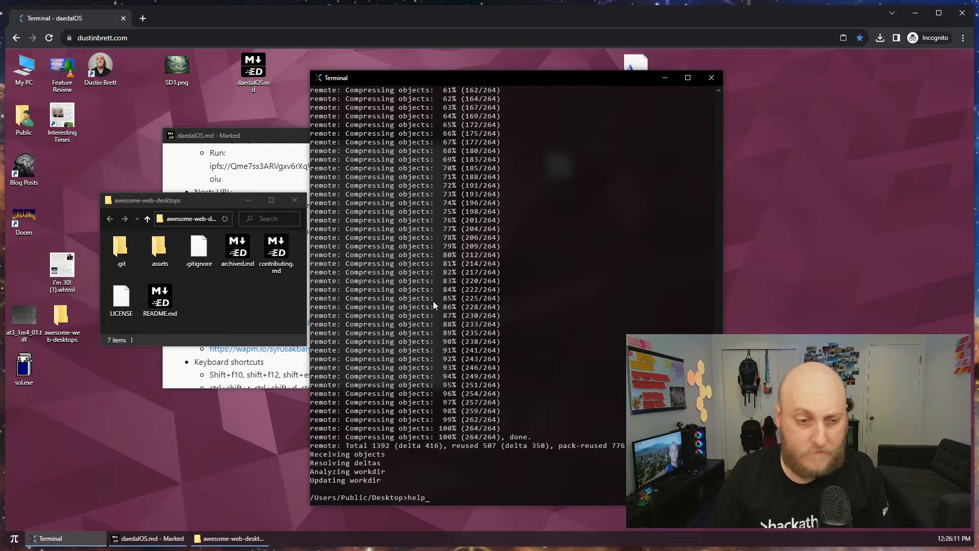
key("Return")
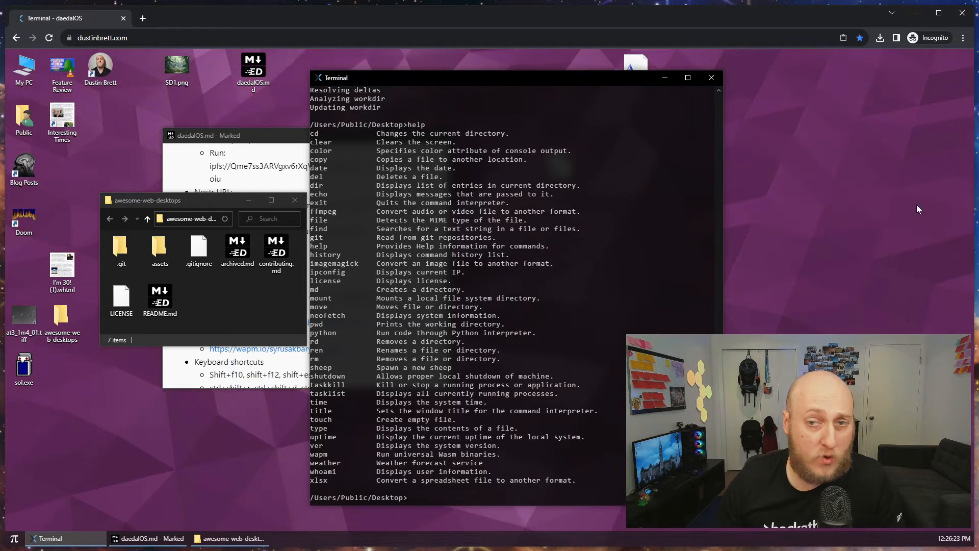
left_click_drag(977, 171, 978, 112)
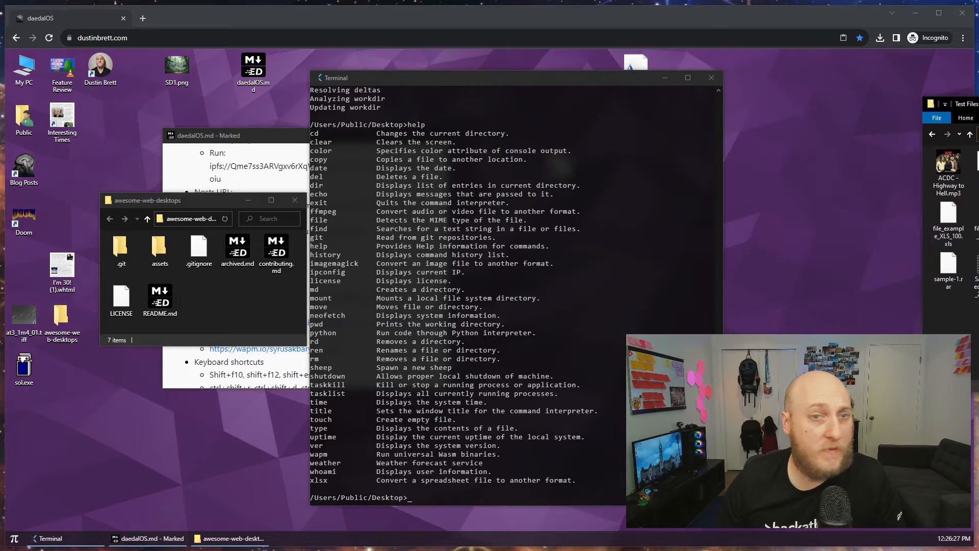
right_click(63, 388)
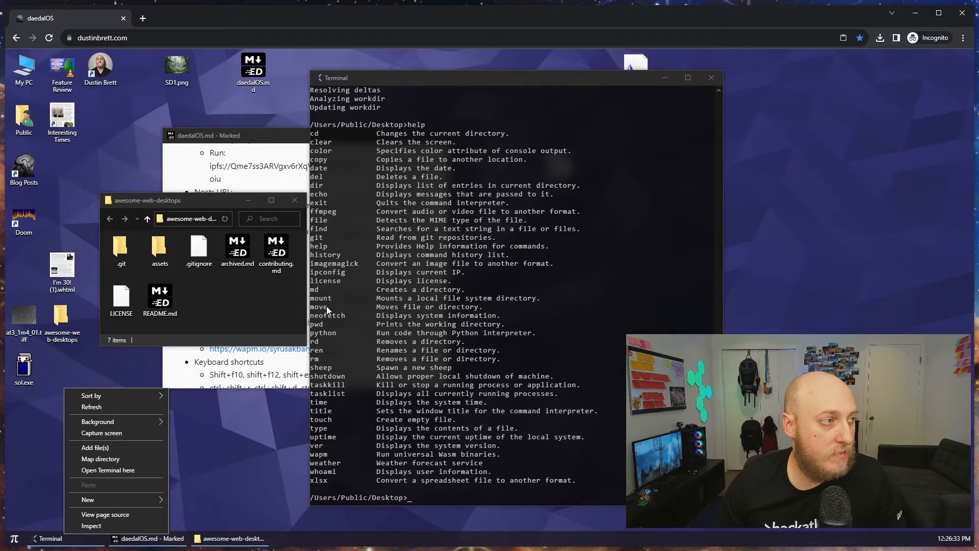
- Mount the local Test Files folder inside daedalOS using the terminal's mount command, allowing the site to edit its files
left_click(439, 311)
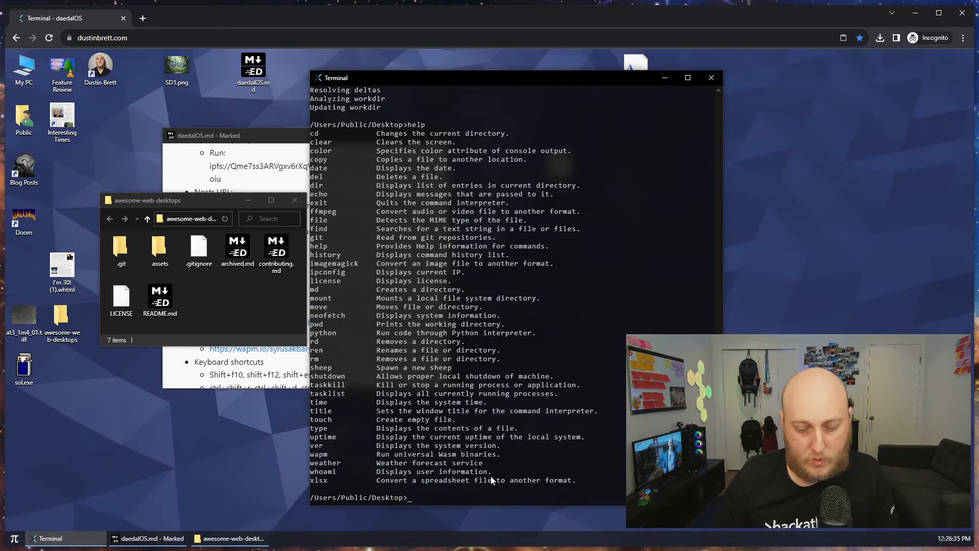
type("mount")
key("Return")
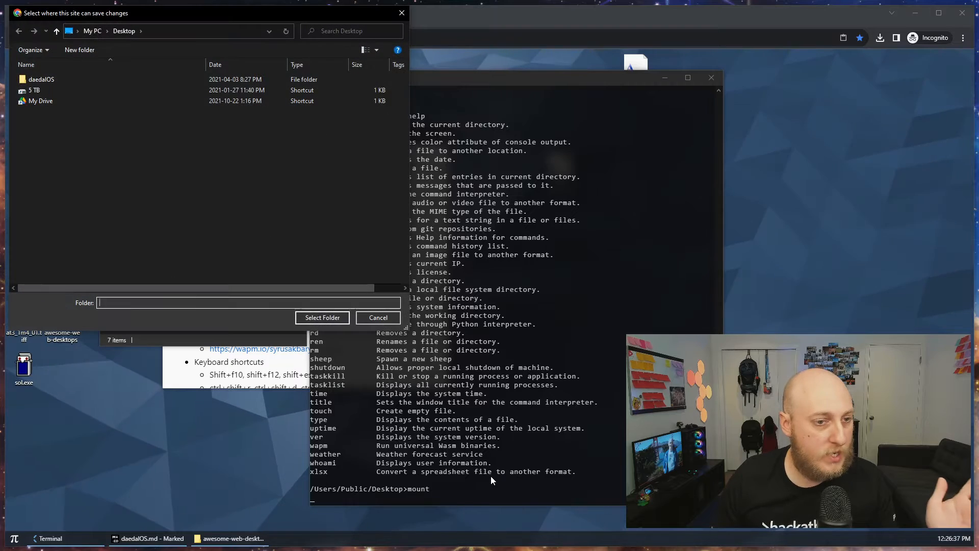
double_click(47, 79)
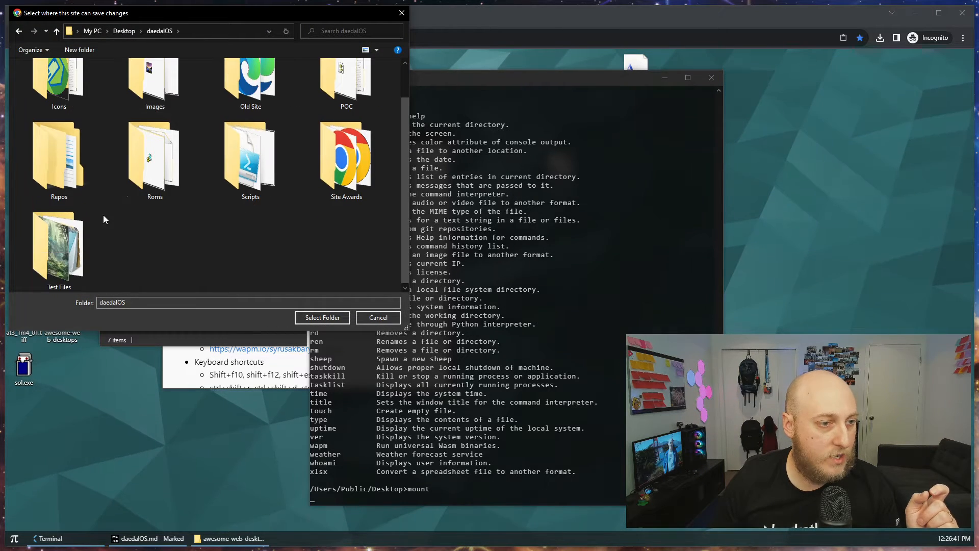
double_click(68, 242)
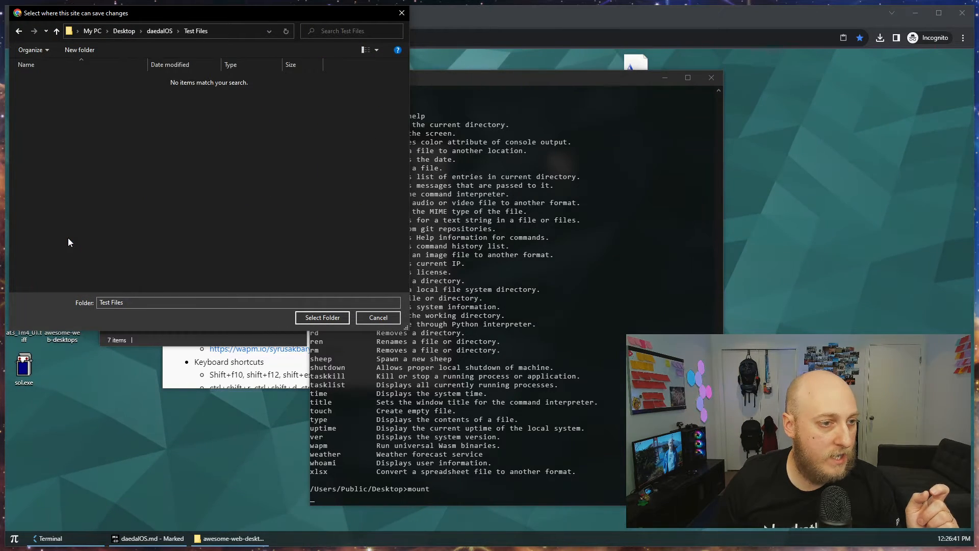
left_click(326, 317)
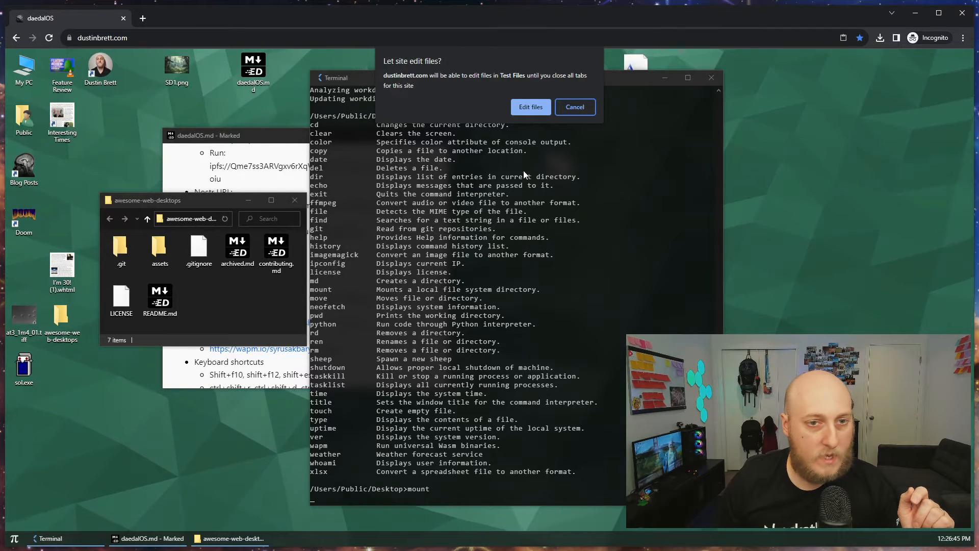
left_click(530, 106)
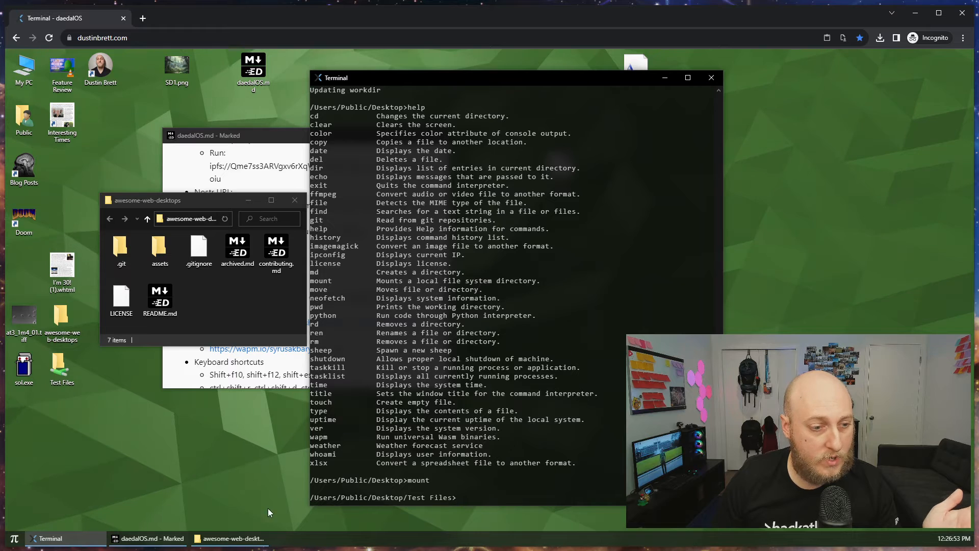
- Open the mounted Test Files folder from the desktop, move its window up and enlarge it to show all files
left_click(36, 369)
double_click(53, 359)
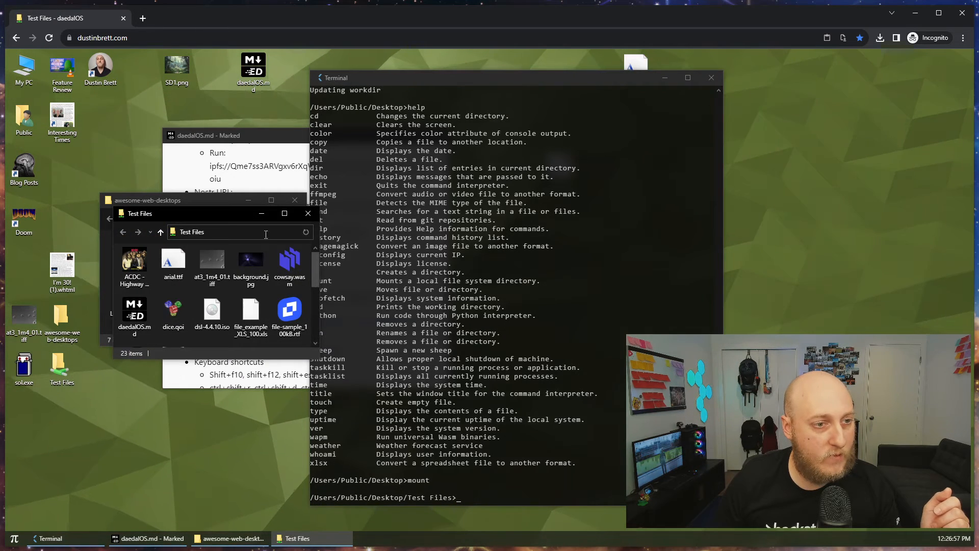
left_click_drag(203, 217, 228, 97)
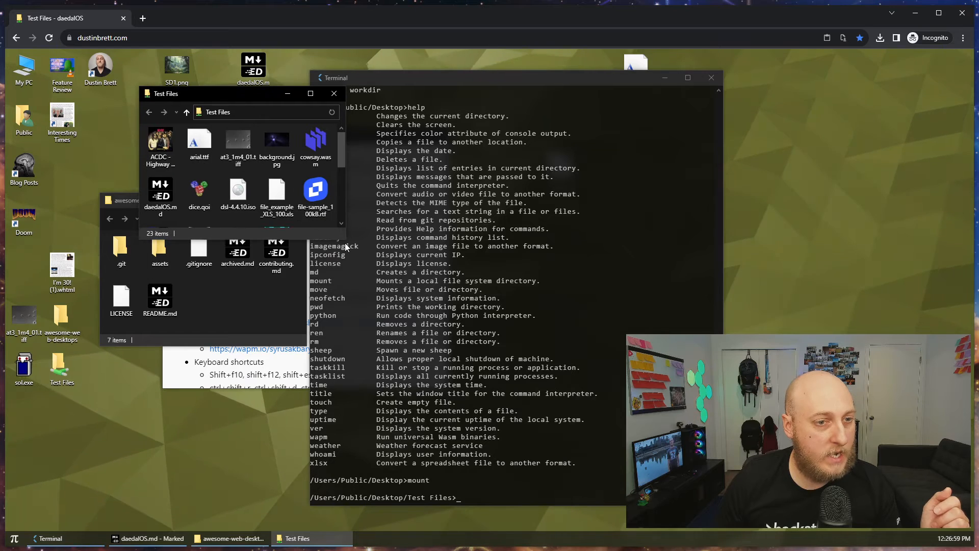
left_click_drag(345, 240, 468, 303)
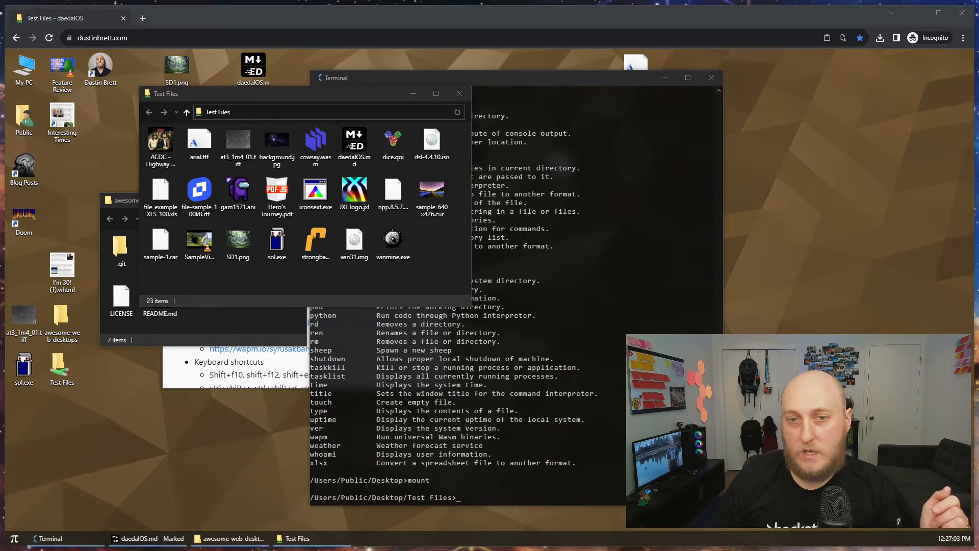
- Compare the mounted folder with the local computer's Test Files window, move the local window away and close the mounted one
left_click_drag(978, 123, 633, 110)
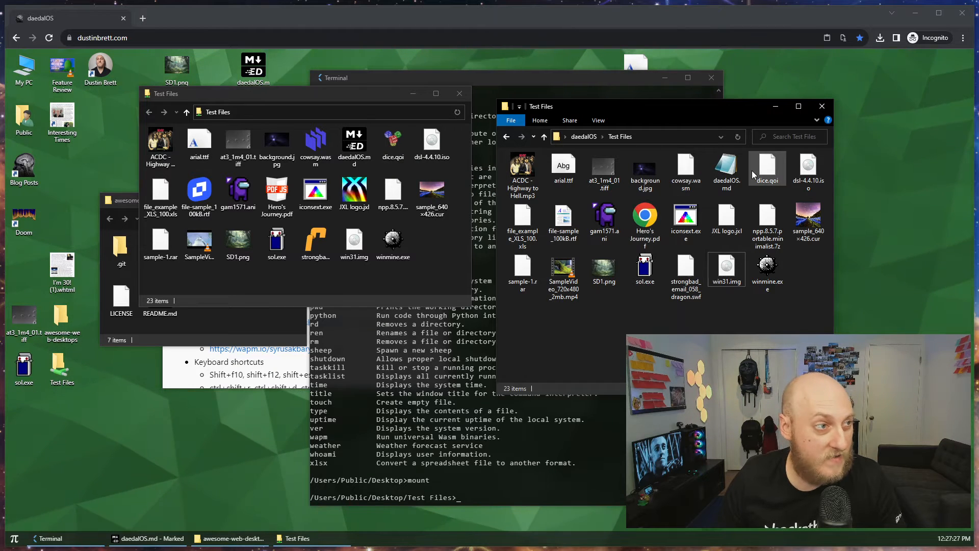
mouse_move(752, 171)
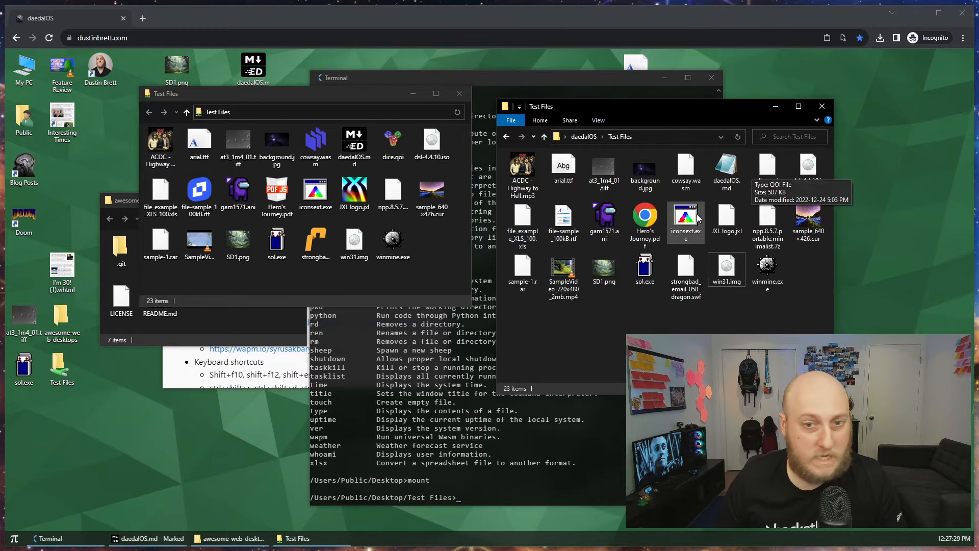
mouse_move(721, 222)
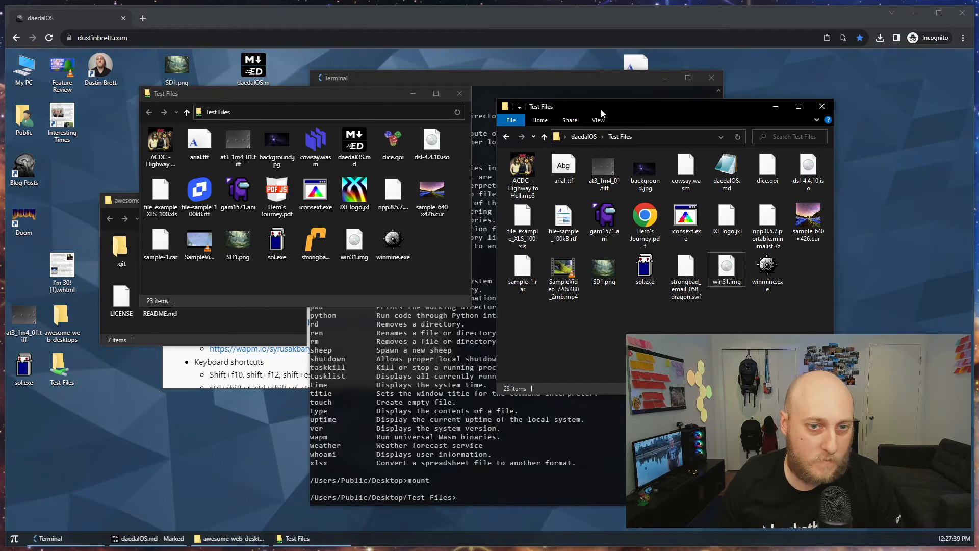
left_click_drag(601, 110, 978, 116)
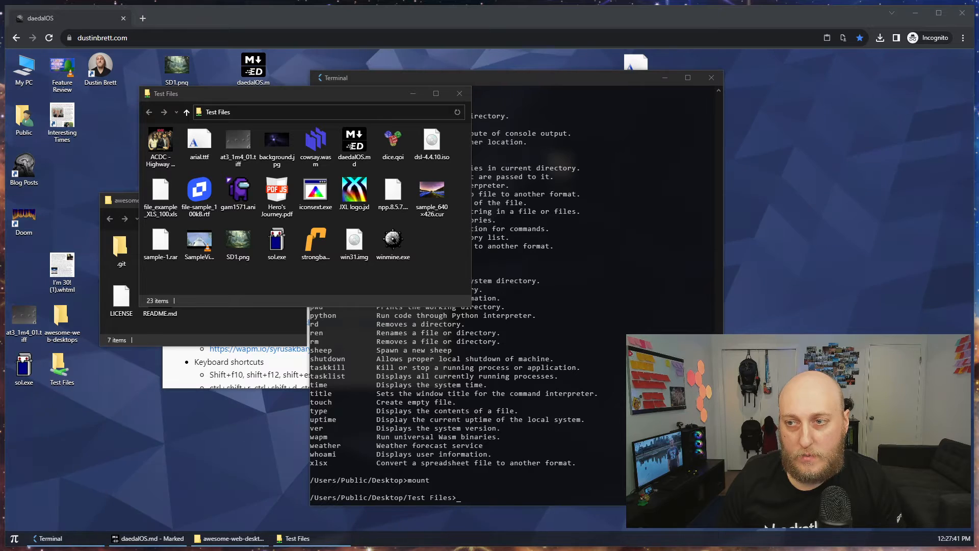
left_click(459, 93)
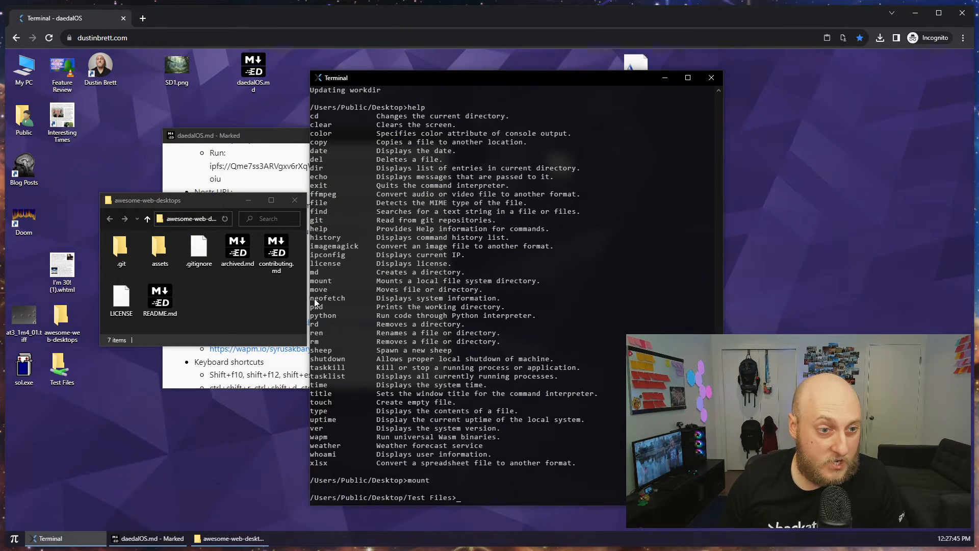
- Return the terminal to the parent Desktop directory with cd .. and display the system information with neofetch
type("cxd ")
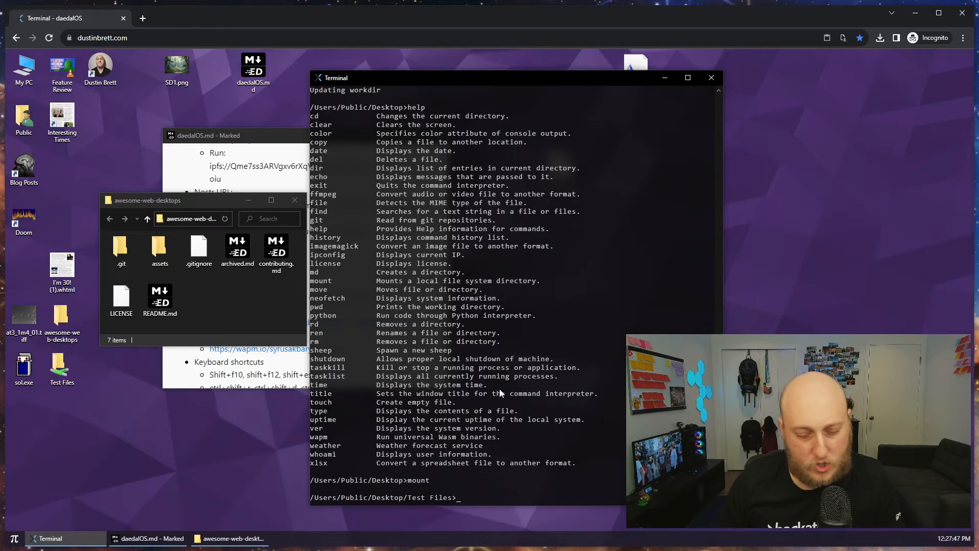
type("..")
key("Return")
type("cd ..")
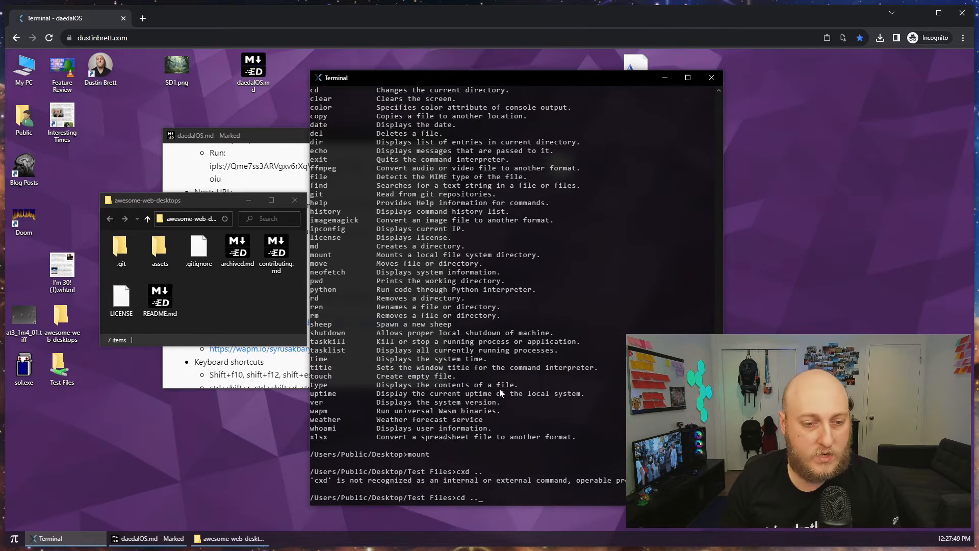
key("Return")
type("neofetch")
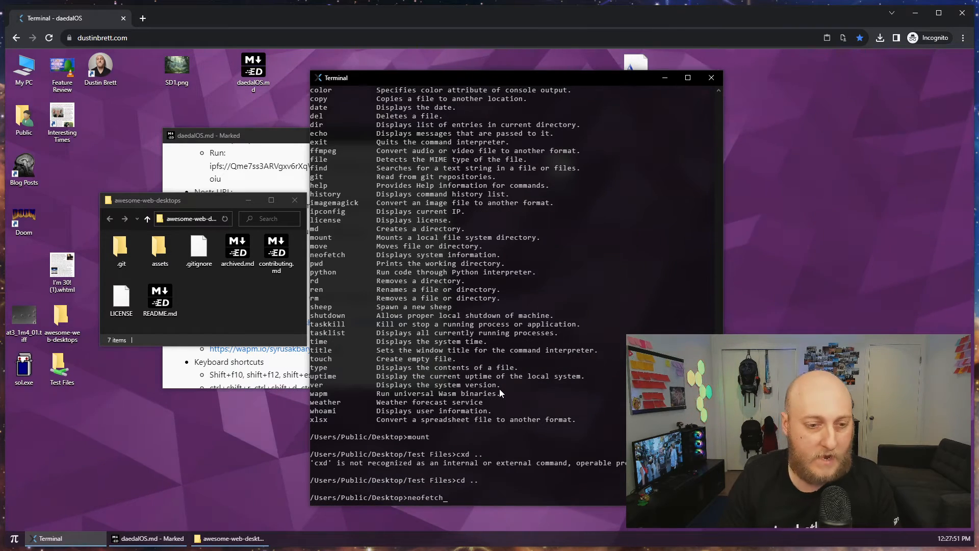
key("Return")
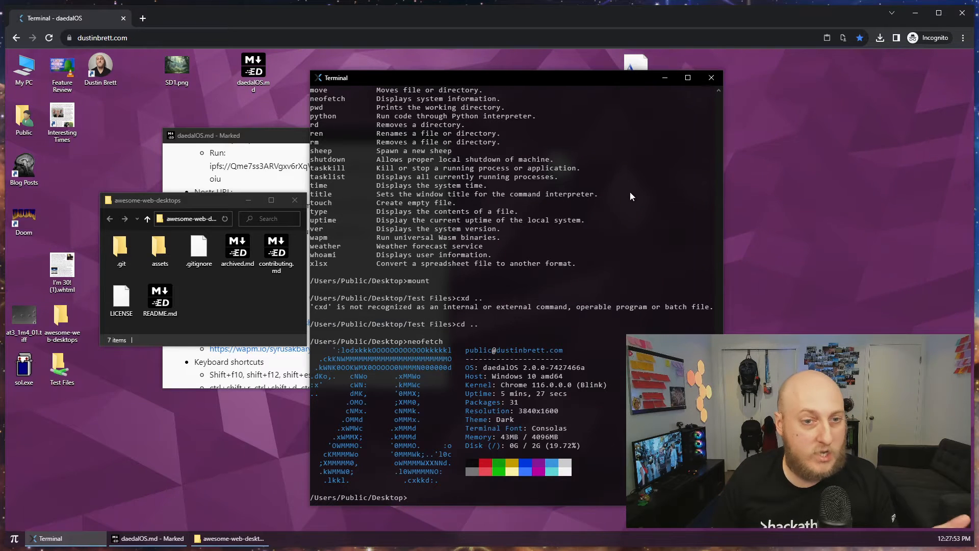
- Move the Terminal window to the upper left, evaluate python 1+1 and display the current user with whoami
left_click_drag(488, 77, 350, 70)
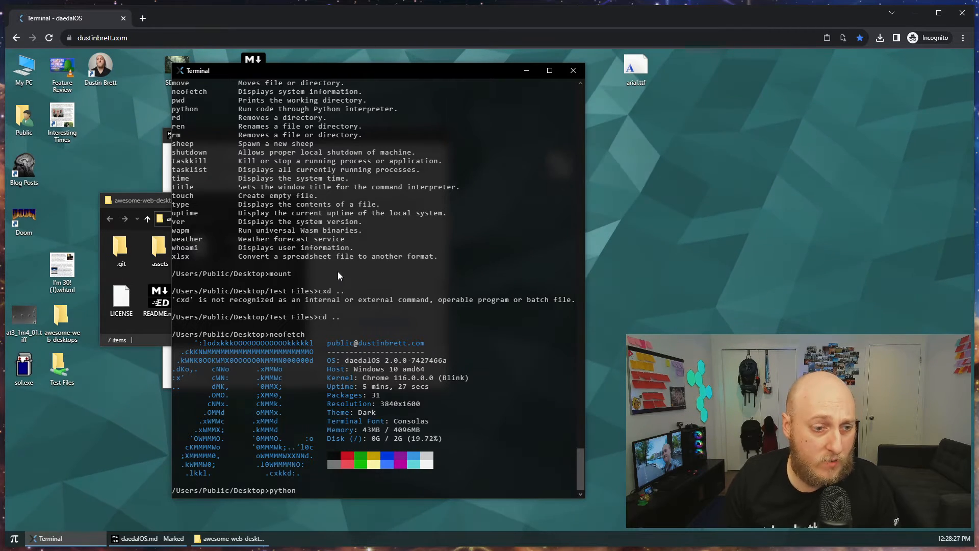
type("+1")
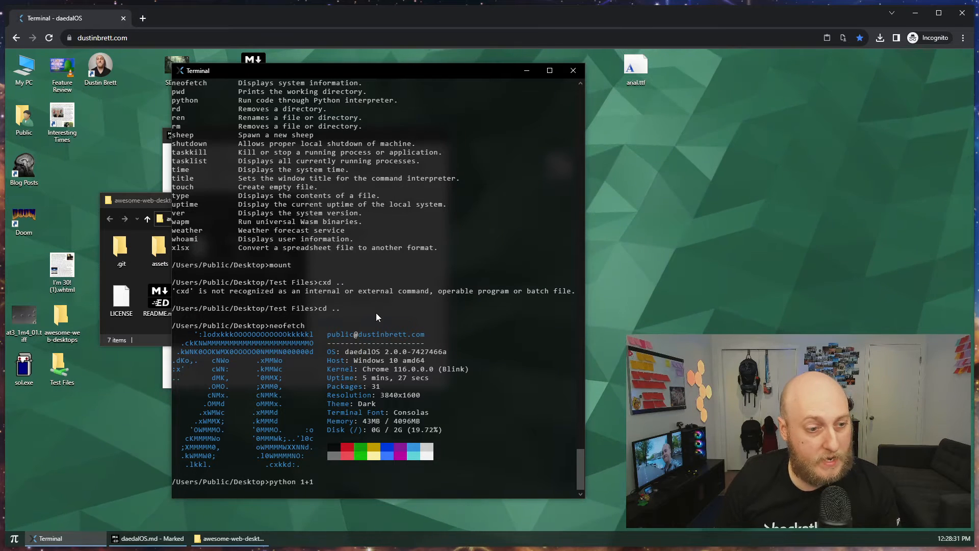
key("Return")
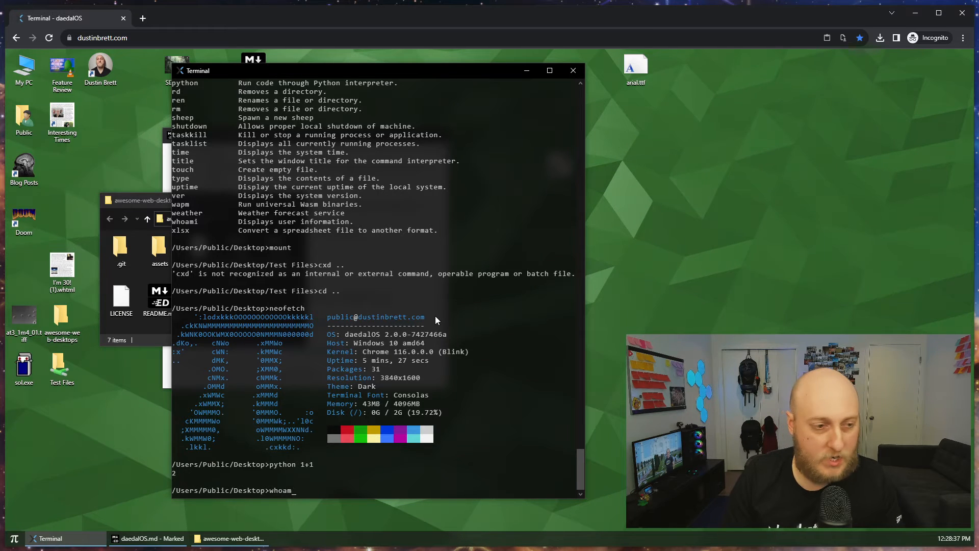
key("Return")
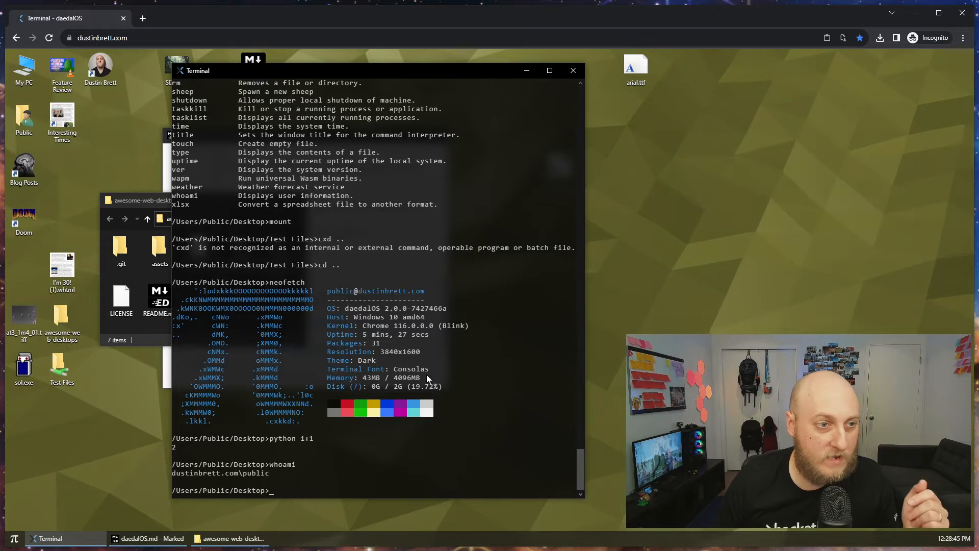
- Display the local weather forecast in the terminal with the weather command
type("weath")
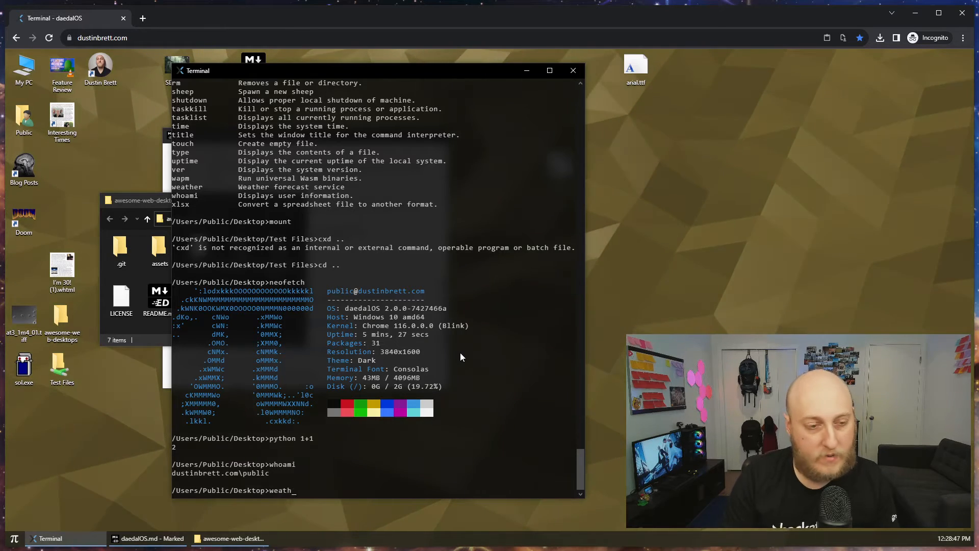
type("er")
key("Return")
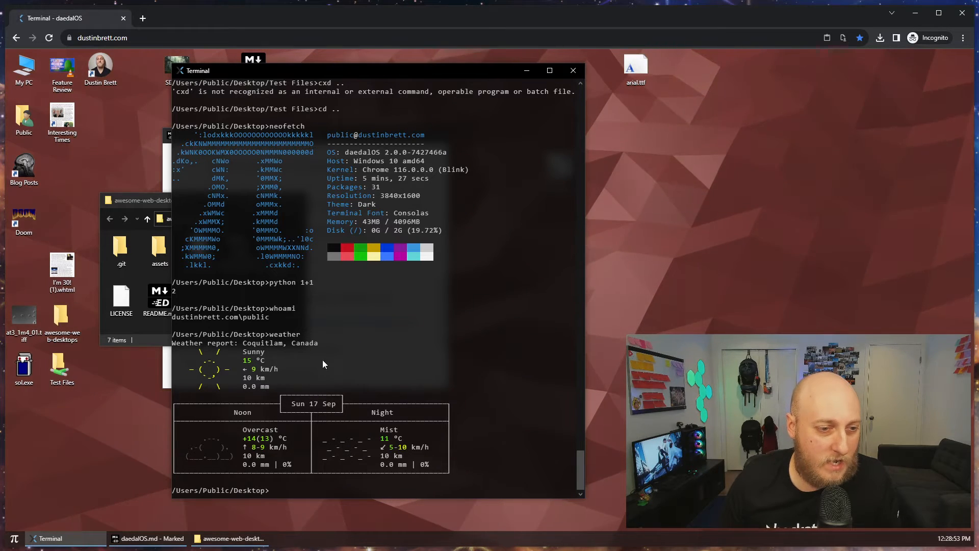
- Review the terminal's command list, spawn one sheep with the sheep command and drop it above the awesome-web-desktops window
scroll(351, 350, "up", 5)
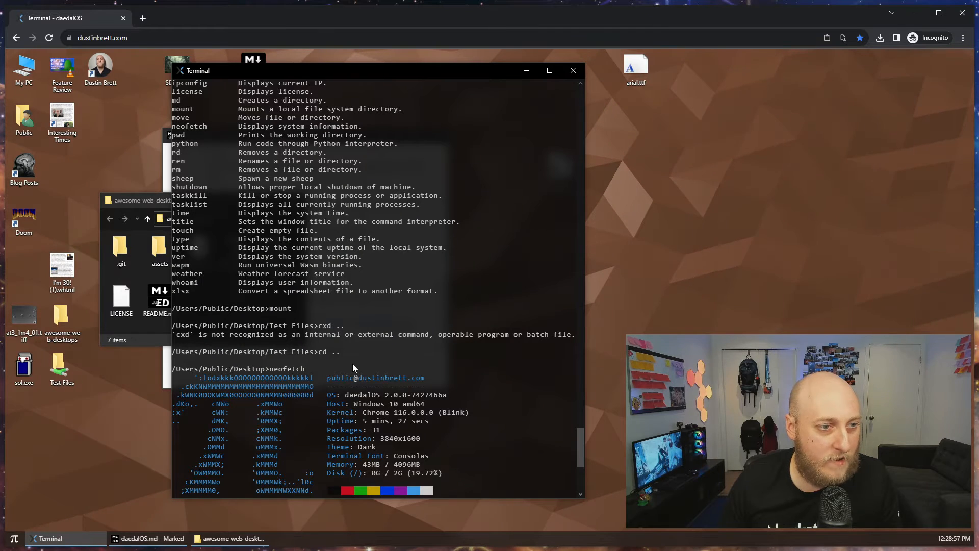
scroll(353, 363, "up", 4)
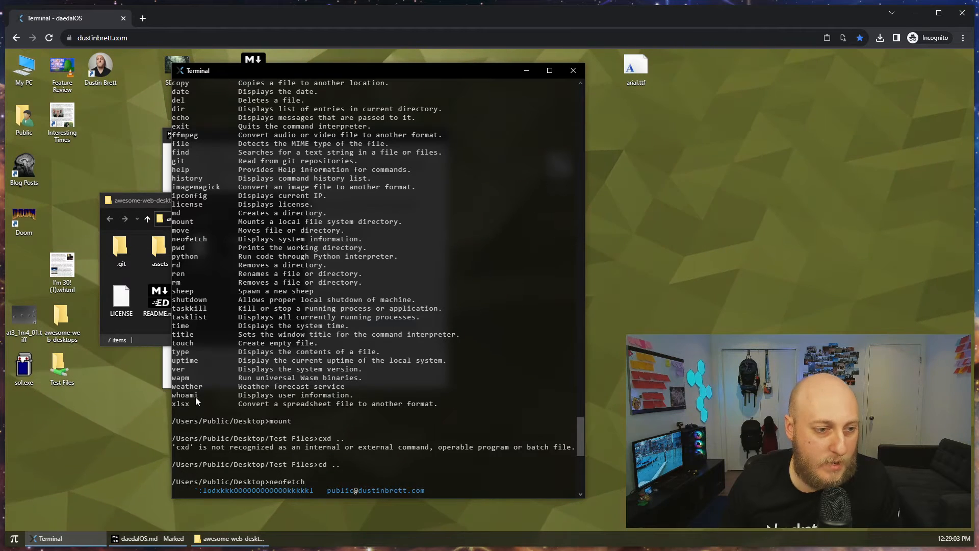
scroll(271, 372, "down", 4)
scroll(306, 357, "down", 8)
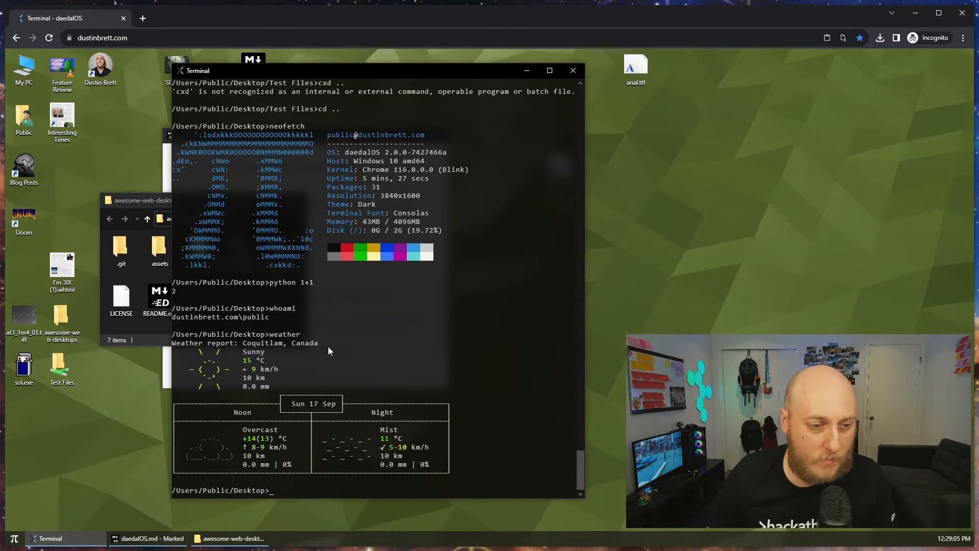
type("sheep")
key("Return")
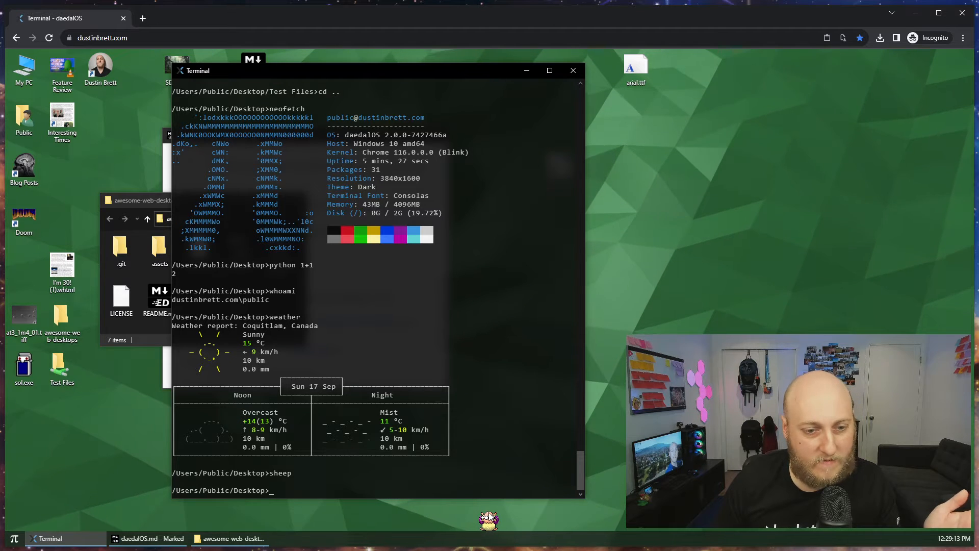
left_click_drag(489, 516, 316, 330)
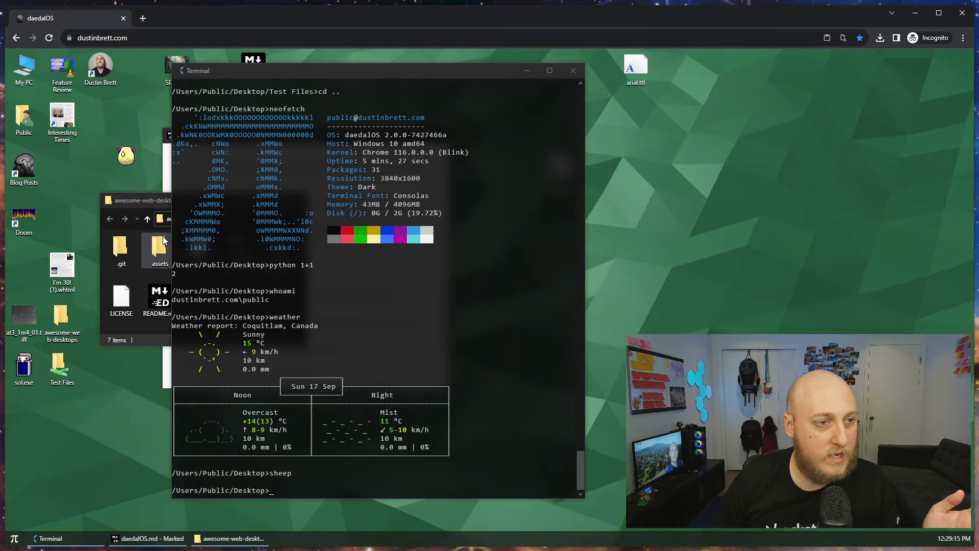
left_click(149, 205)
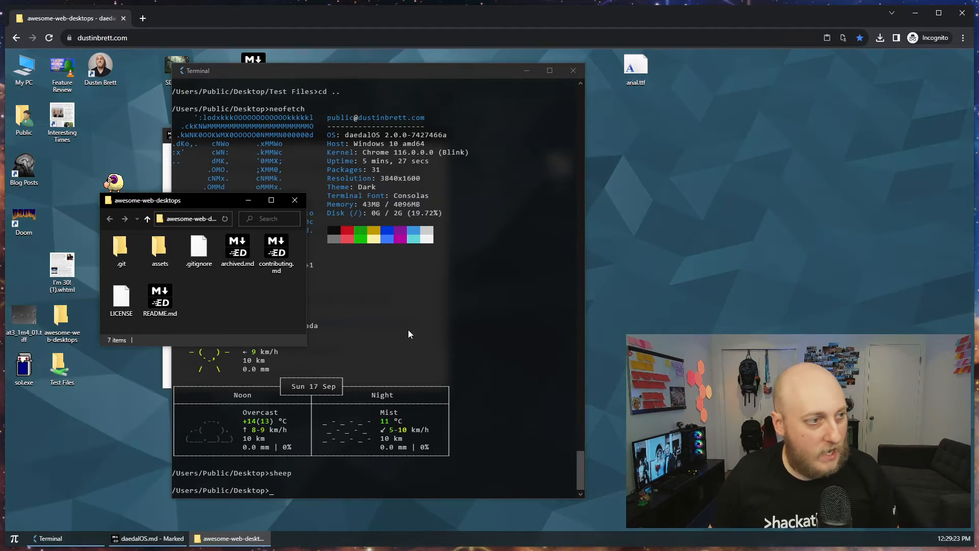
- Spawn a crowd of animals from the terminal with sheep 200, and reload the page to clear them
left_click(427, 338)
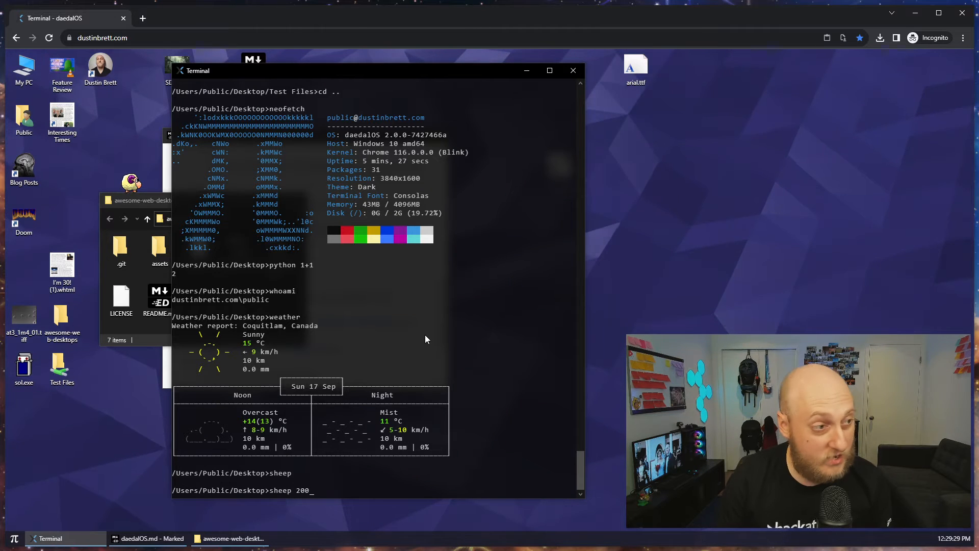
type("sheep 200")
key("Return")
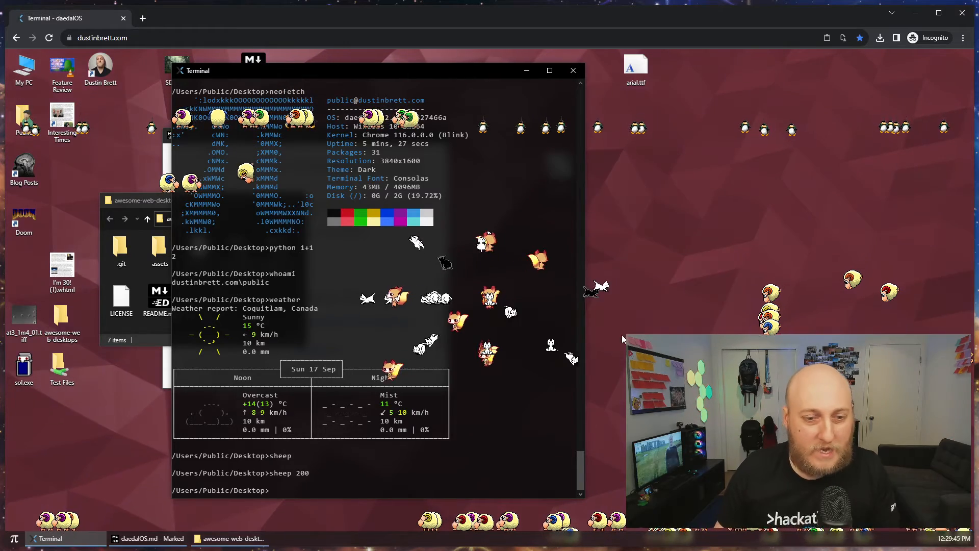
left_click(50, 38)
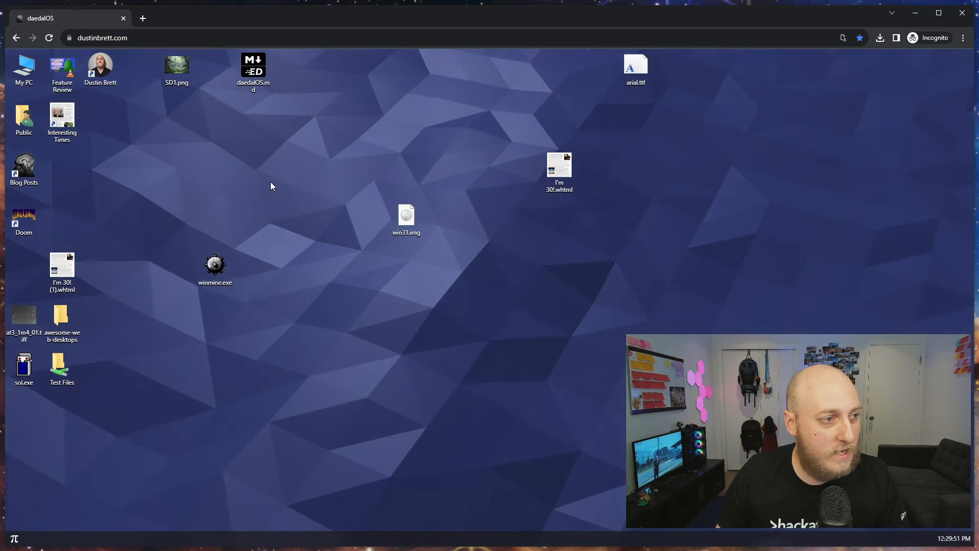
- Open and close the start menu and the taskbar clock's calendar to trigger the easter egg sheep
left_click(18, 540)
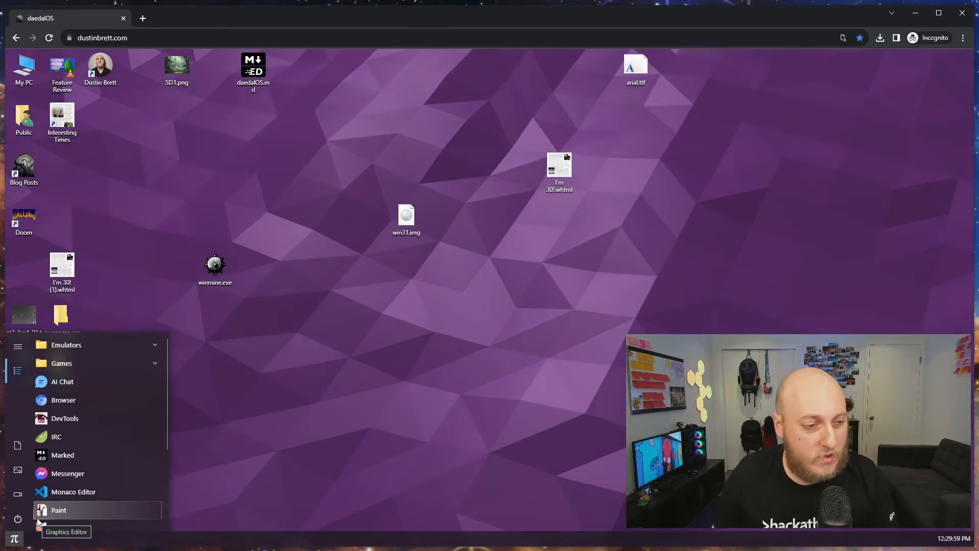
left_click(350, 389)
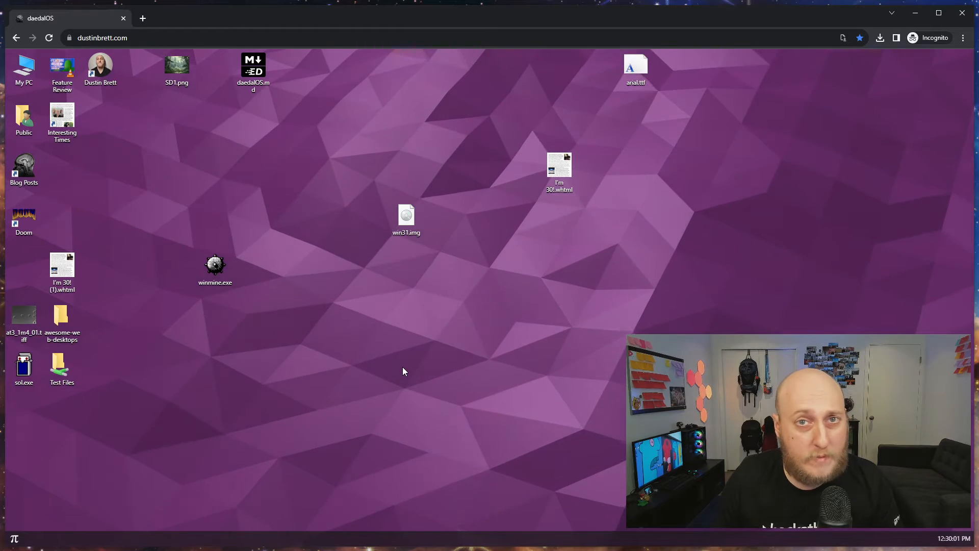
left_click(14, 539)
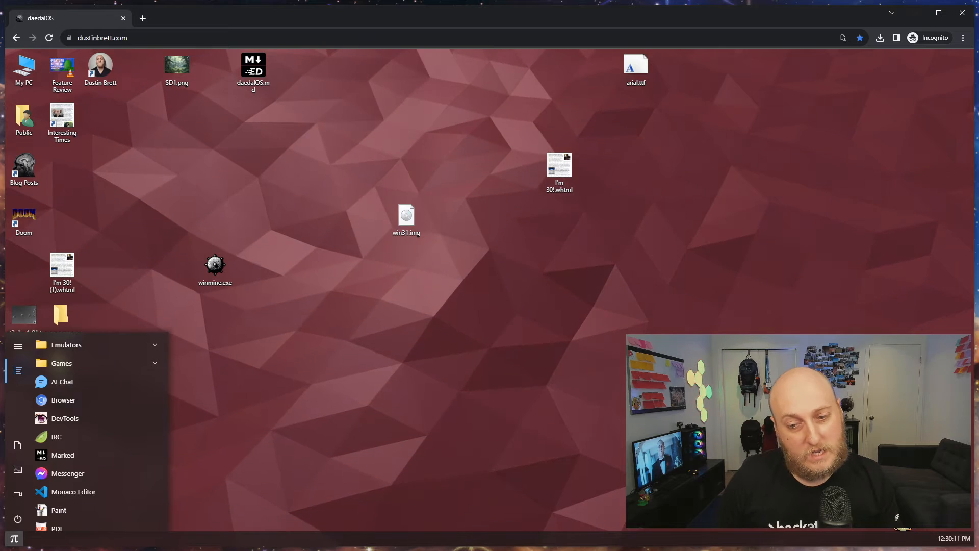
left_click(725, 460)
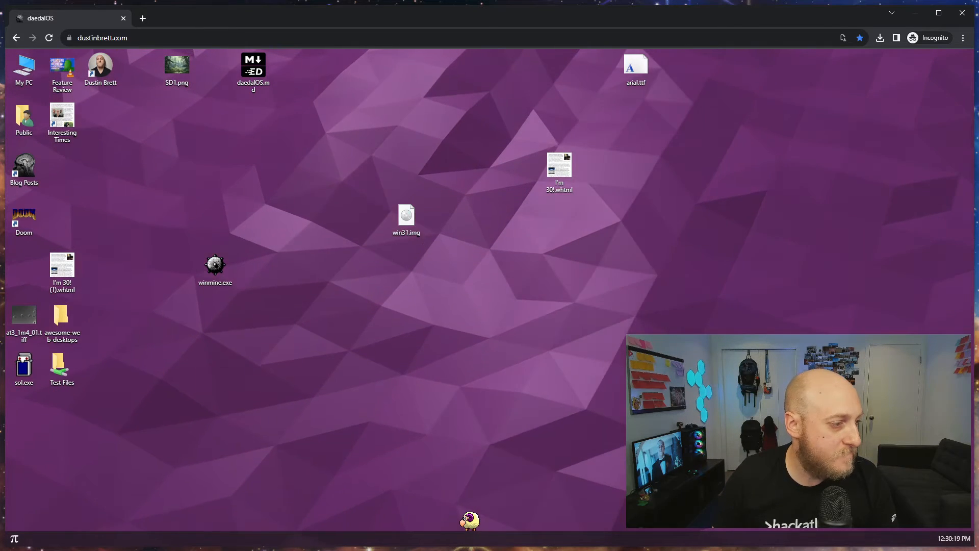
left_click(952, 536)
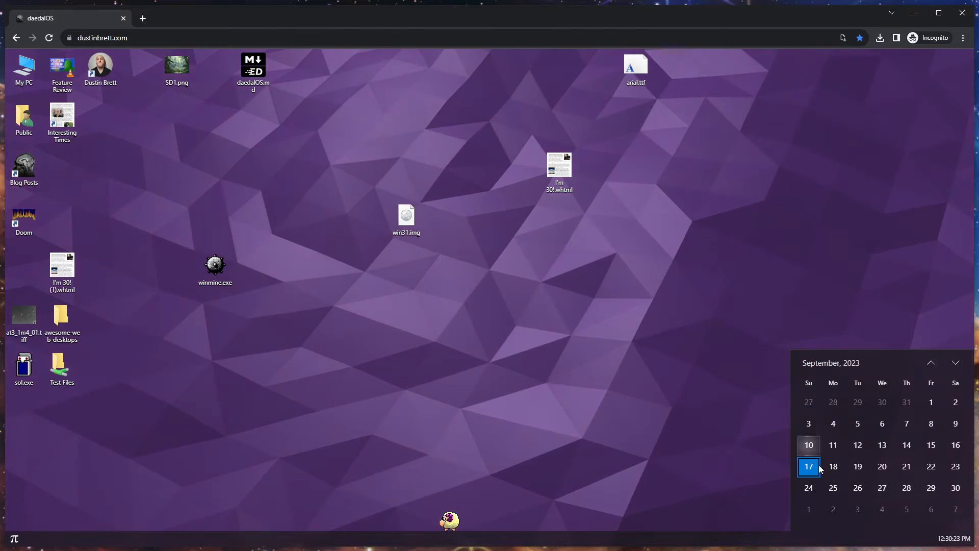
left_click(952, 540)
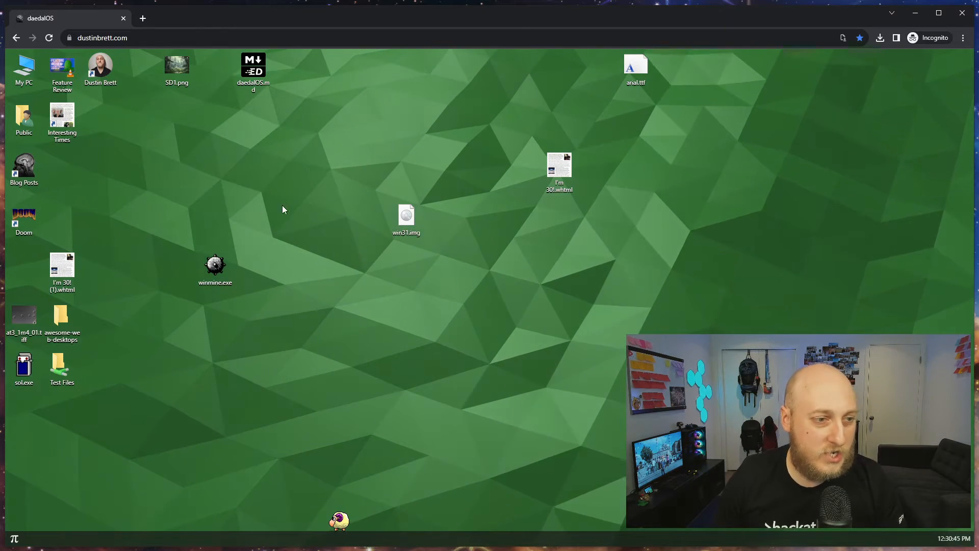
- Open daedalOS.md in Monaco Editor and delete the items on file system persistence, window animations and Terminal help commands
right_click(250, 74)
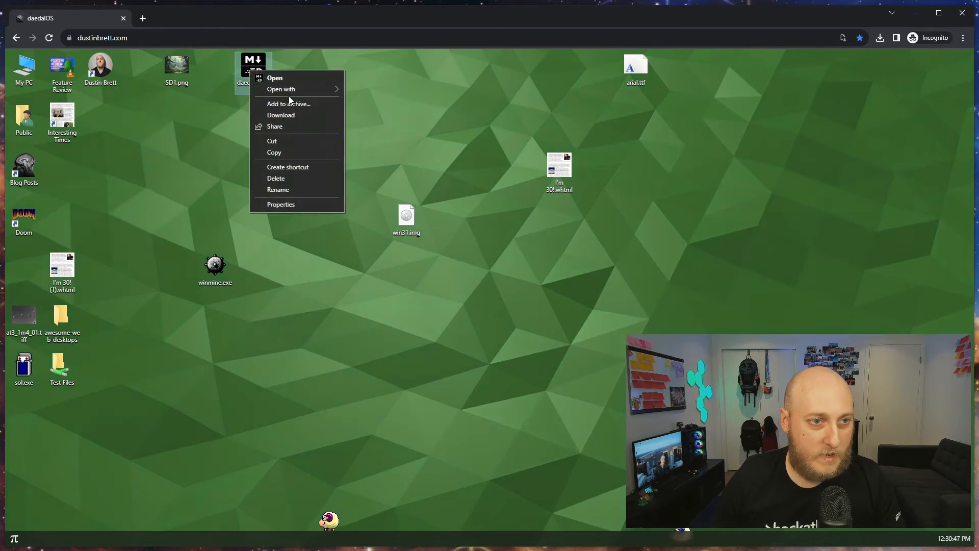
mouse_move(305, 90)
left_click(379, 94)
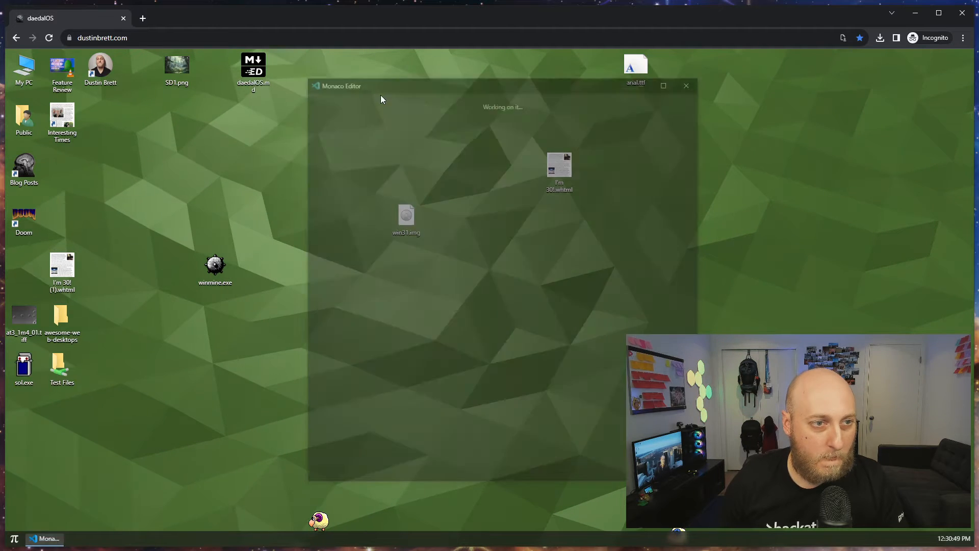
left_click(418, 105)
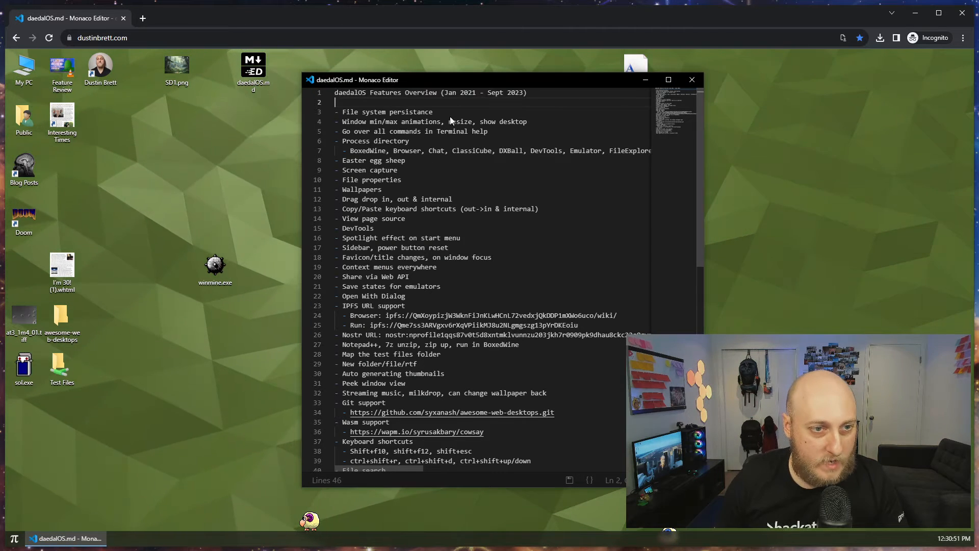
left_click(528, 130, "shift")
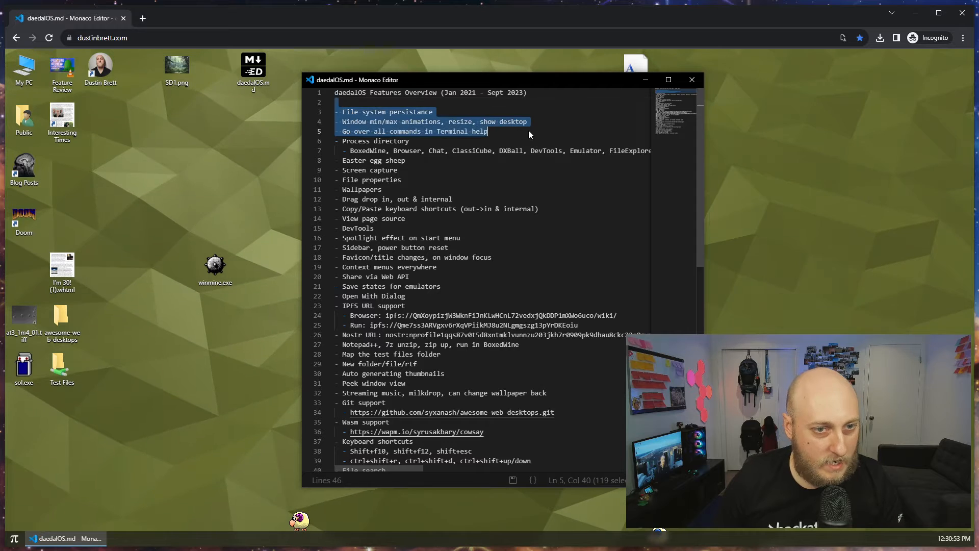
key("BackSpace")
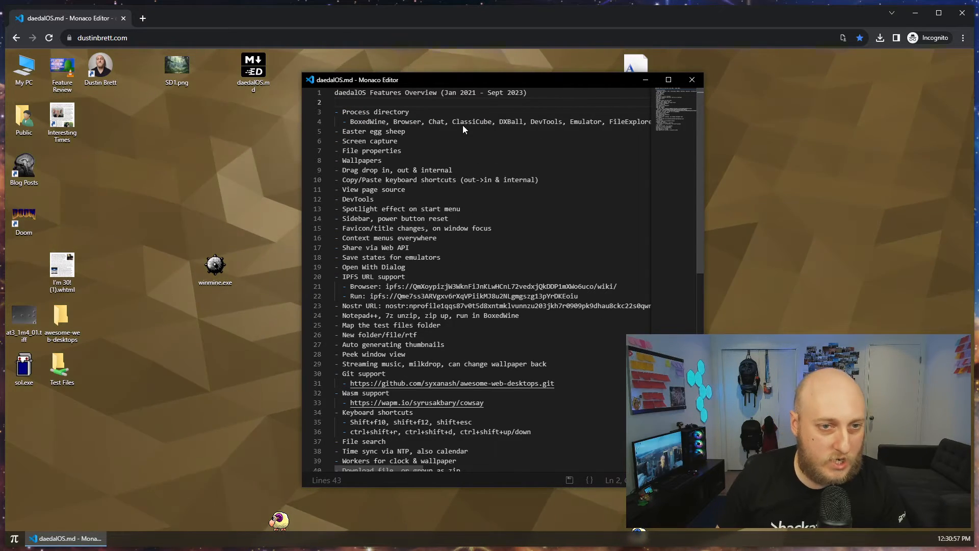
- Delete the "Easter egg sheep" line from the daedalOS.md feature list
left_click(447, 133)
left_click(327, 136)
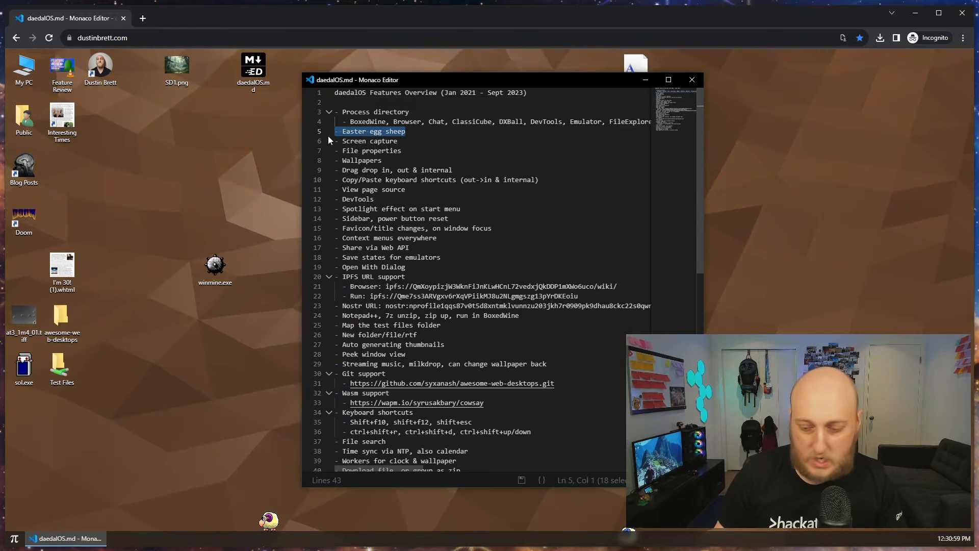
key("BackSpace")
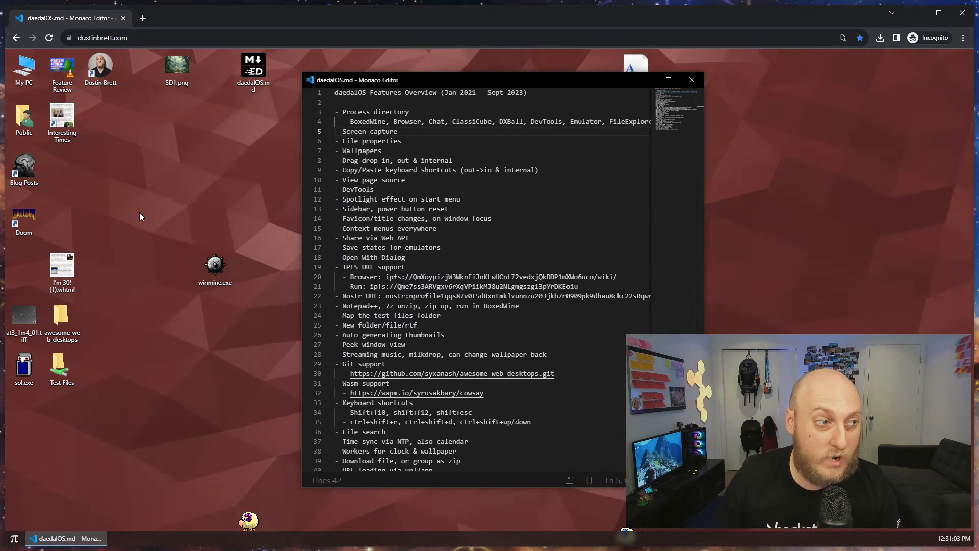
- Start a screen capture from the desktop and allow dustinbrett.com to see this tab
left_click(147, 156)
right_click(136, 140)
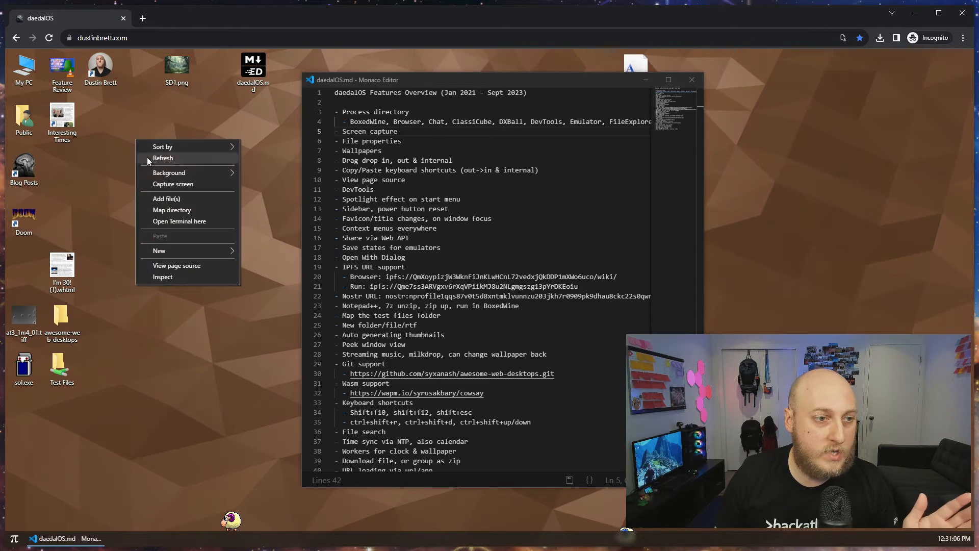
left_click(178, 185)
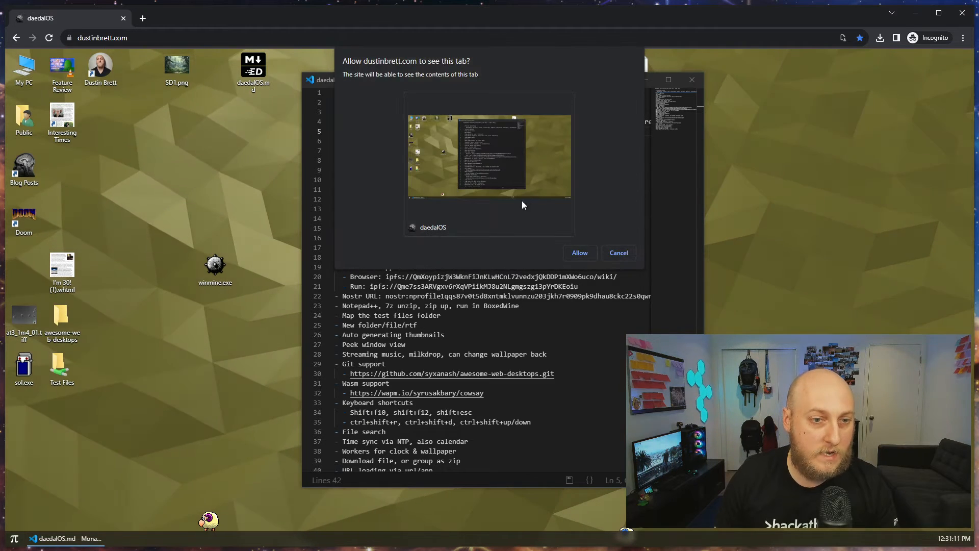
left_click(581, 253)
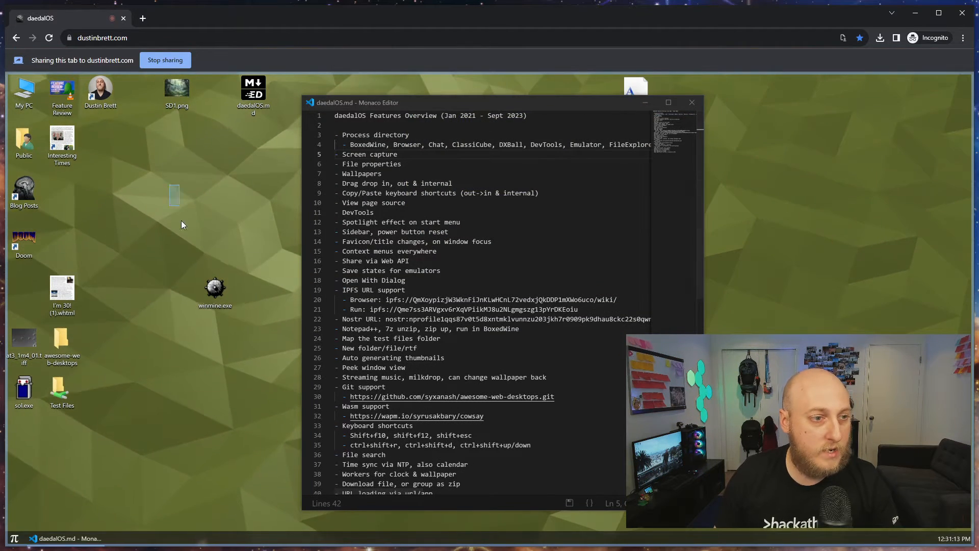
- During the capture, move winmine.exe level with Blog Posts, and open the Public folder with its window shifted left
left_click_drag(215, 296, 140, 204)
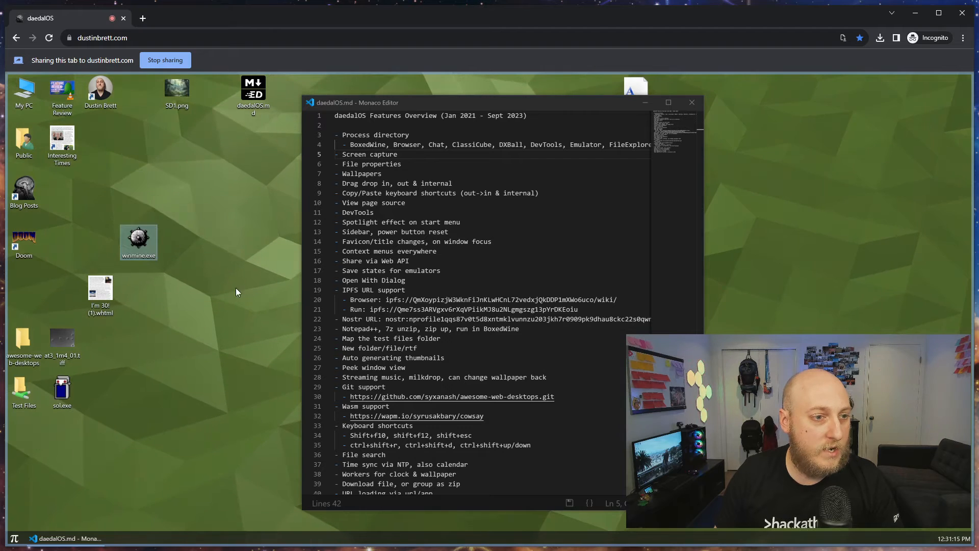
left_click_drag(139, 255, 140, 206)
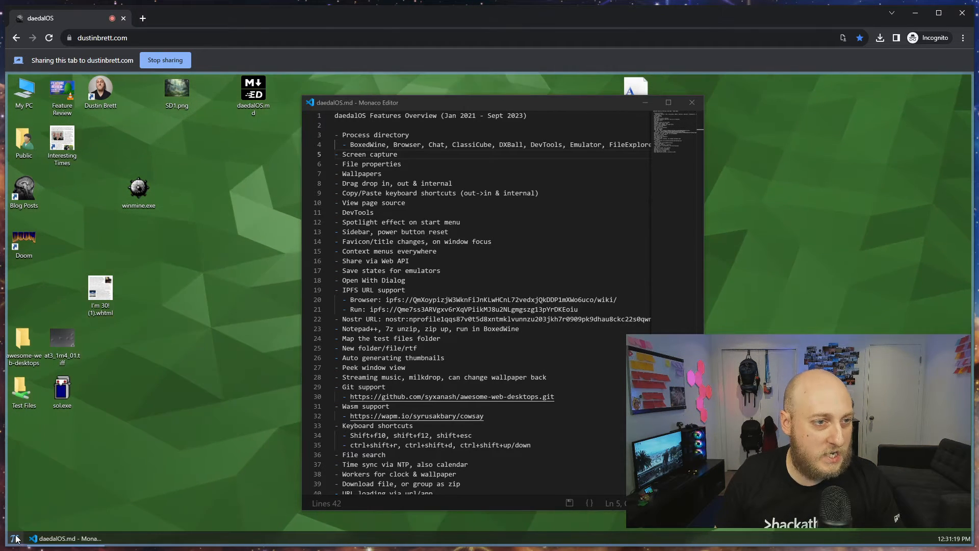
double_click(21, 145)
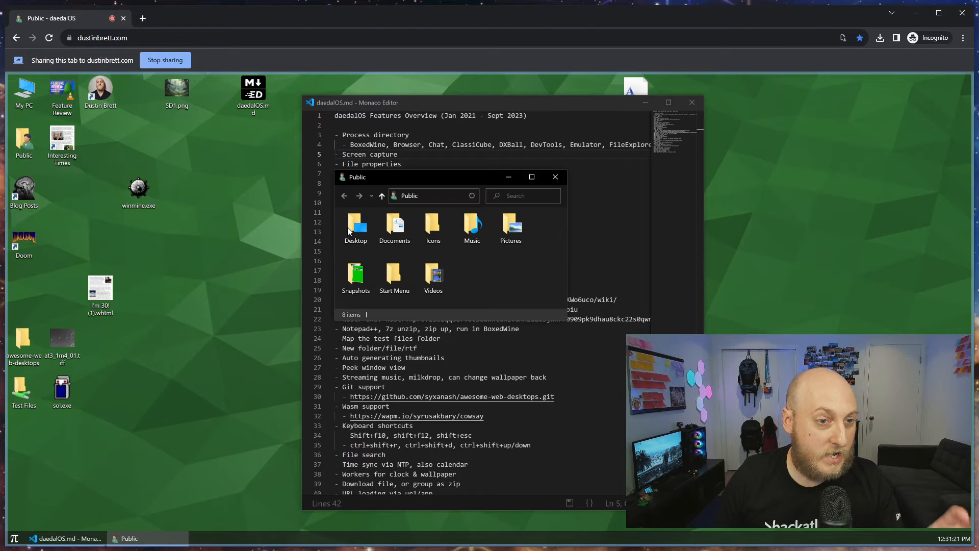
left_click_drag(407, 178, 211, 186)
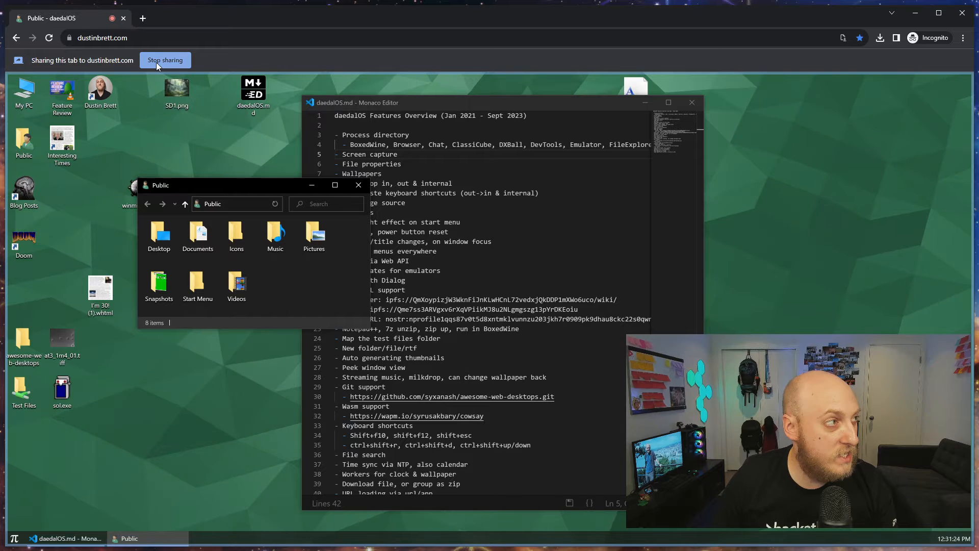
- Stop the screen capture and move the recorded webm file to an empty spot lower on the desktop
left_click(207, 168)
right_click(182, 146)
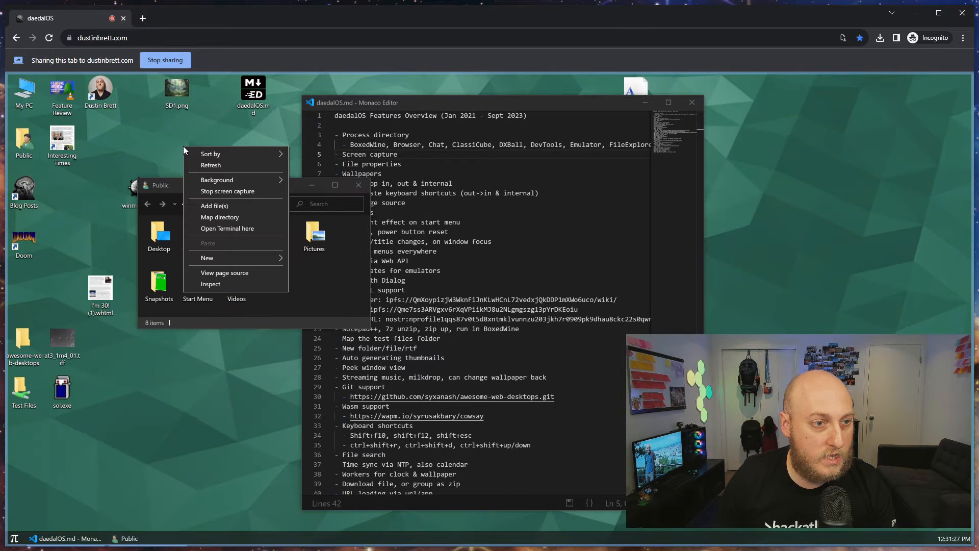
left_click(229, 195)
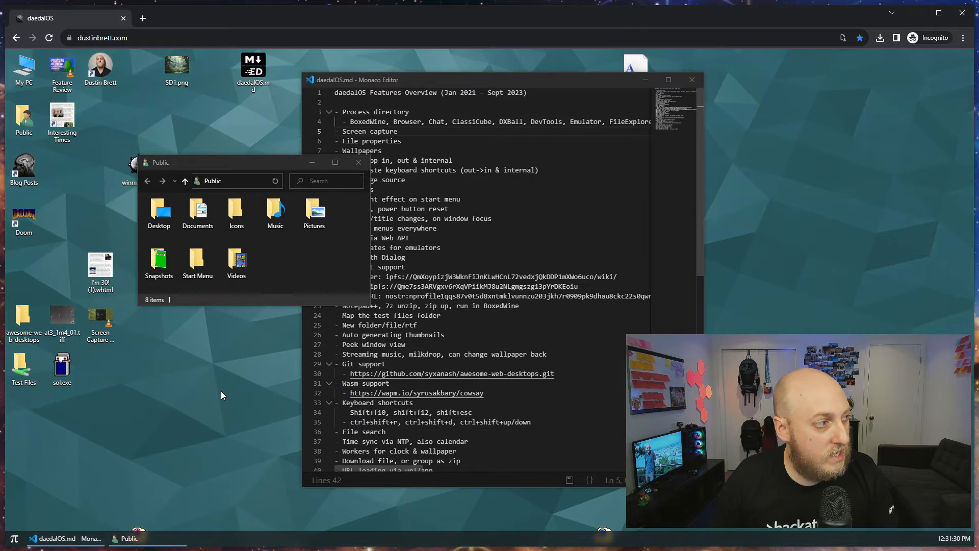
left_click(103, 327)
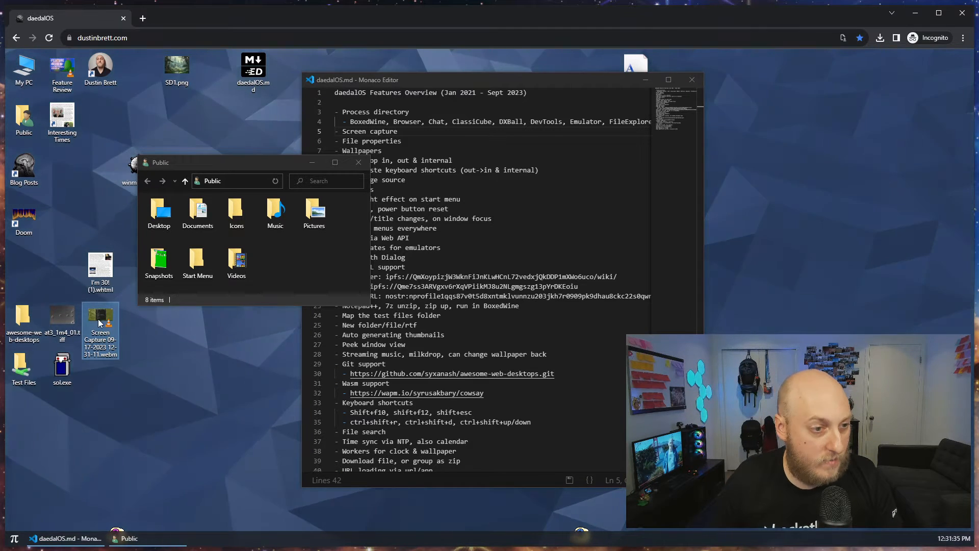
left_click_drag(98, 320, 178, 381)
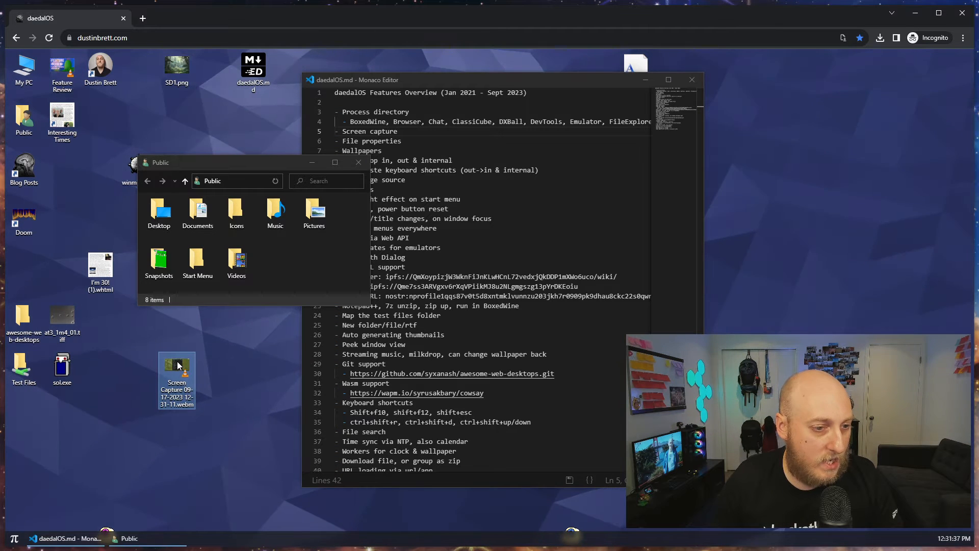
- Play the recorded screen capture in Video Player with its window moved and enlarged, and close the player
double_click(178, 365)
left_click_drag(479, 238, 294, 152)
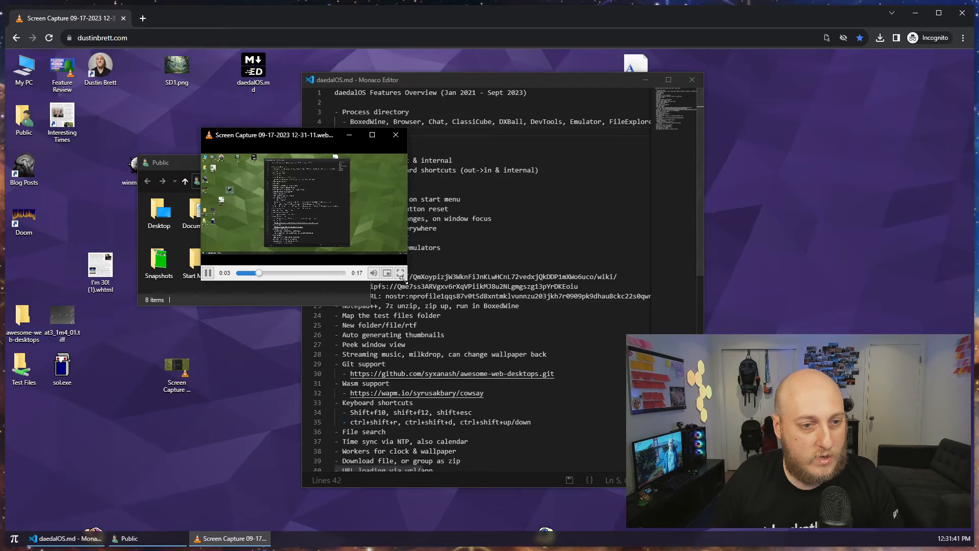
left_click_drag(406, 283, 797, 474)
left_click_drag(374, 142, 304, 112)
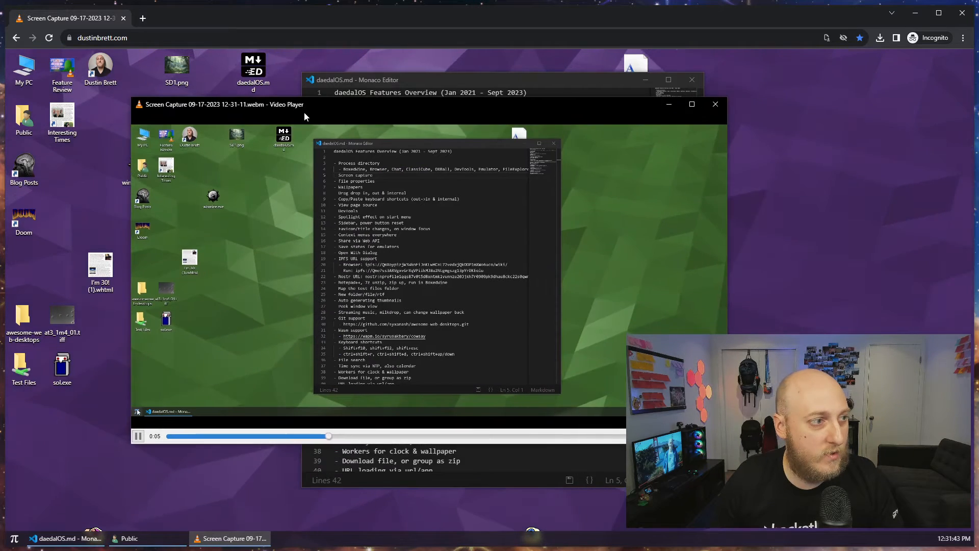
left_click(715, 104)
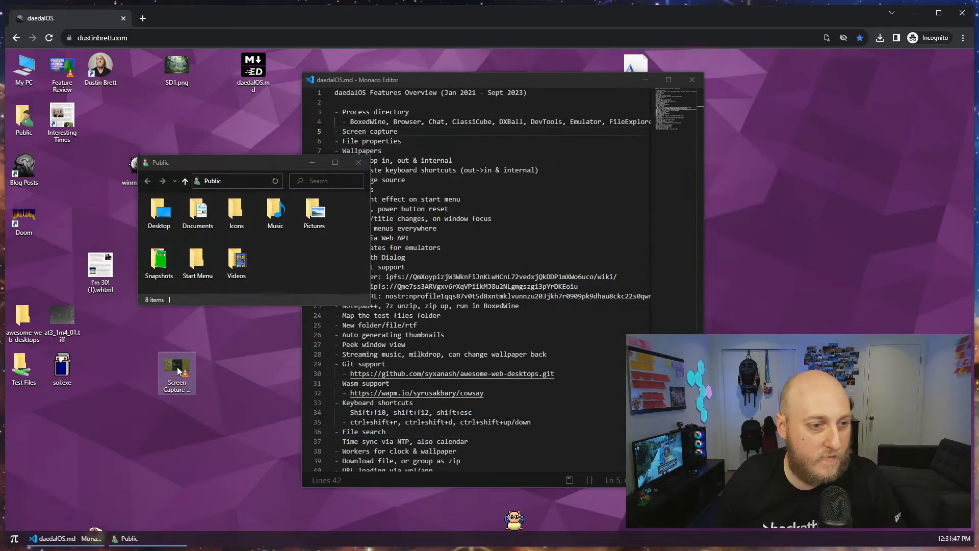
left_click_drag(176, 369, 146, 329)
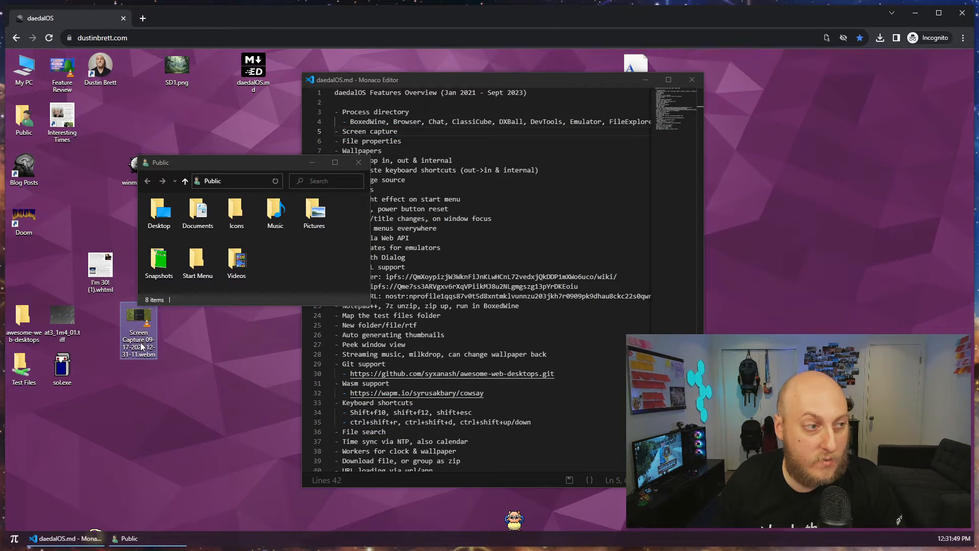
right_click(136, 323)
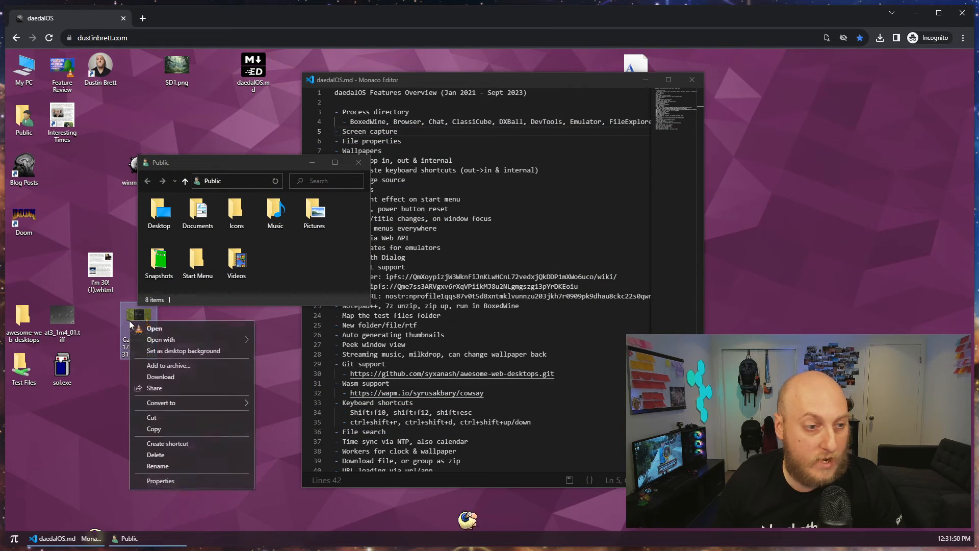
left_click(144, 377)
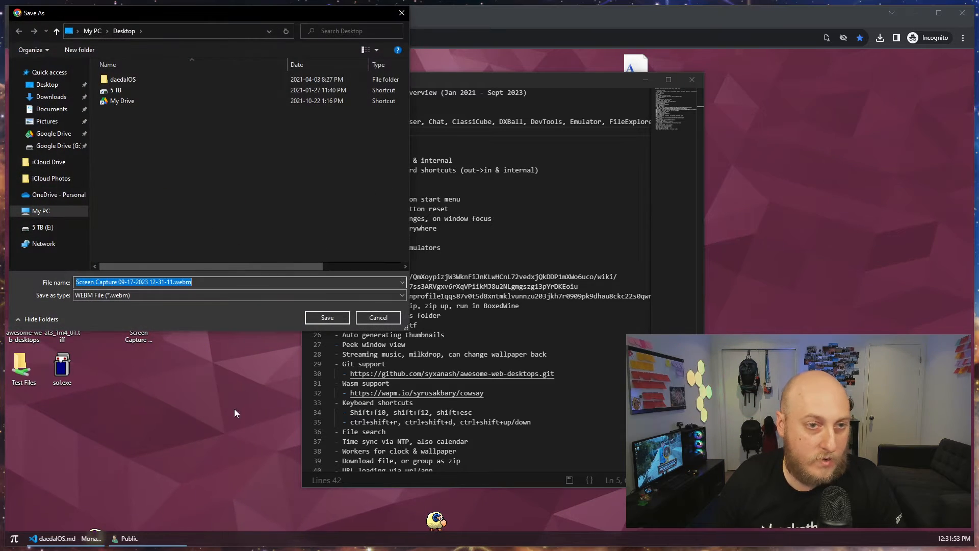
left_click(335, 320)
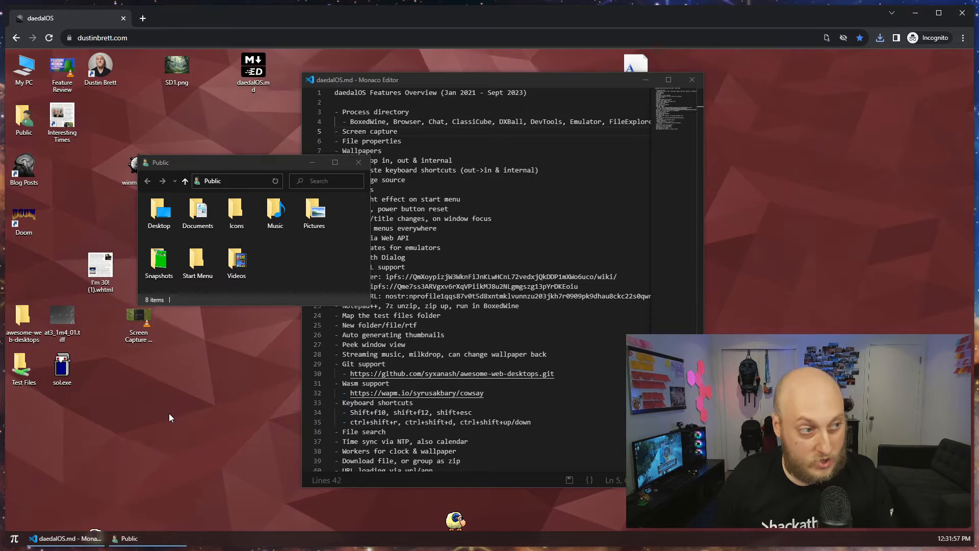
- Delete the "Screen capture" line from the daedalOS.md feature list
mouse_move(134, 333)
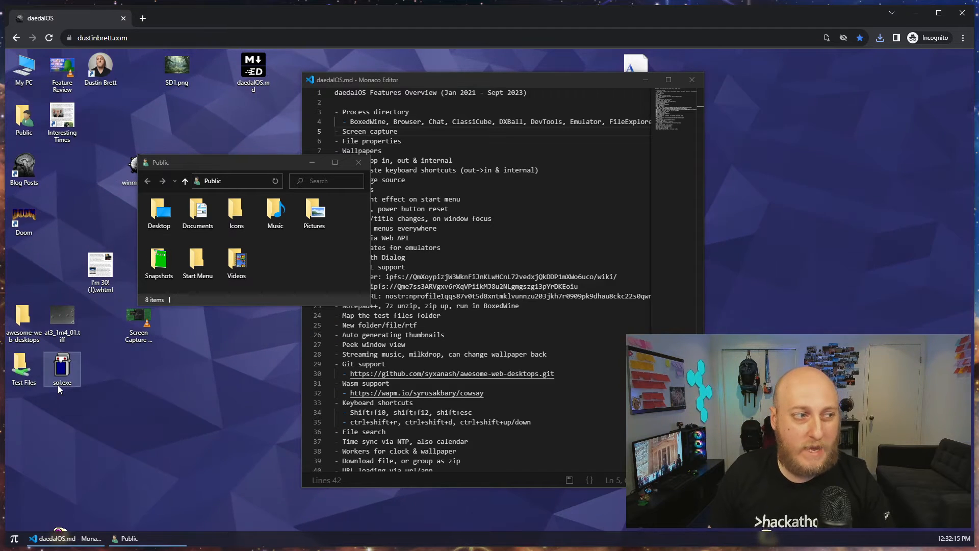
mouse_move(73, 341)
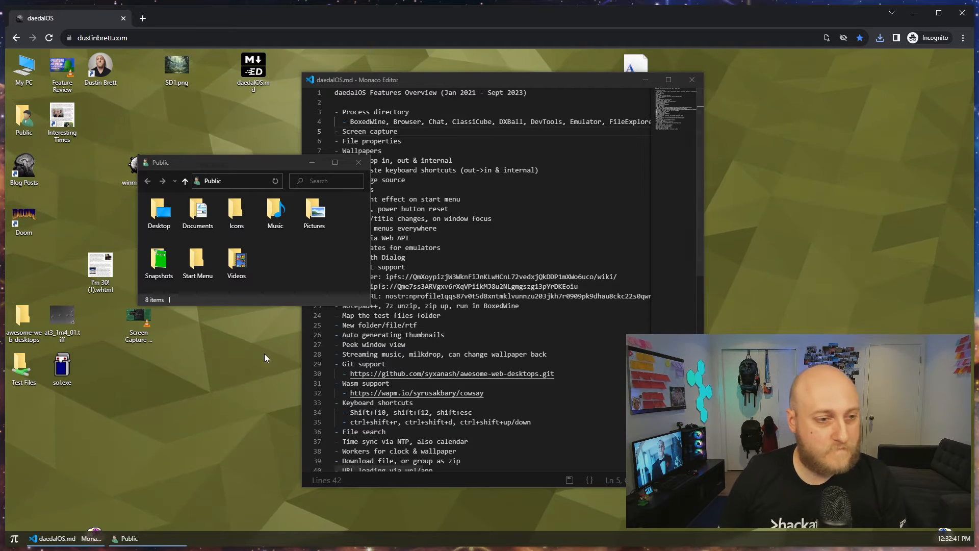
left_click(461, 132)
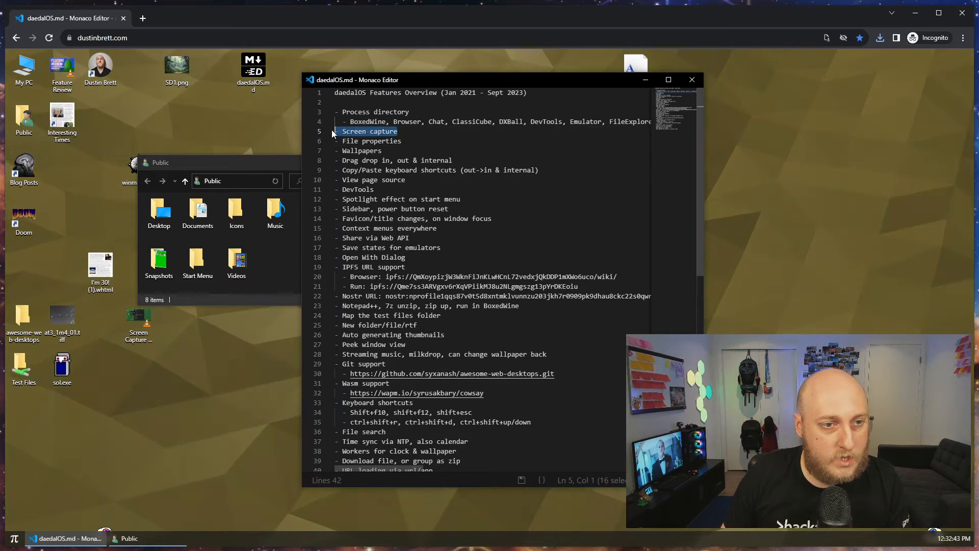
key("Delete")
key("Delete")
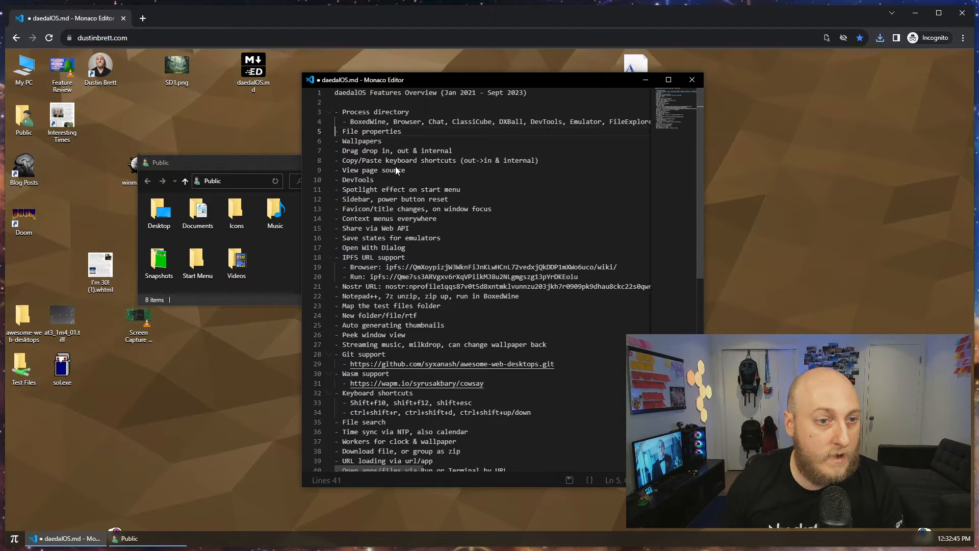
- Open the properties of daedalOS.md on the desktop and move the window over the Public folder, clear of most of the editor
left_click(182, 362)
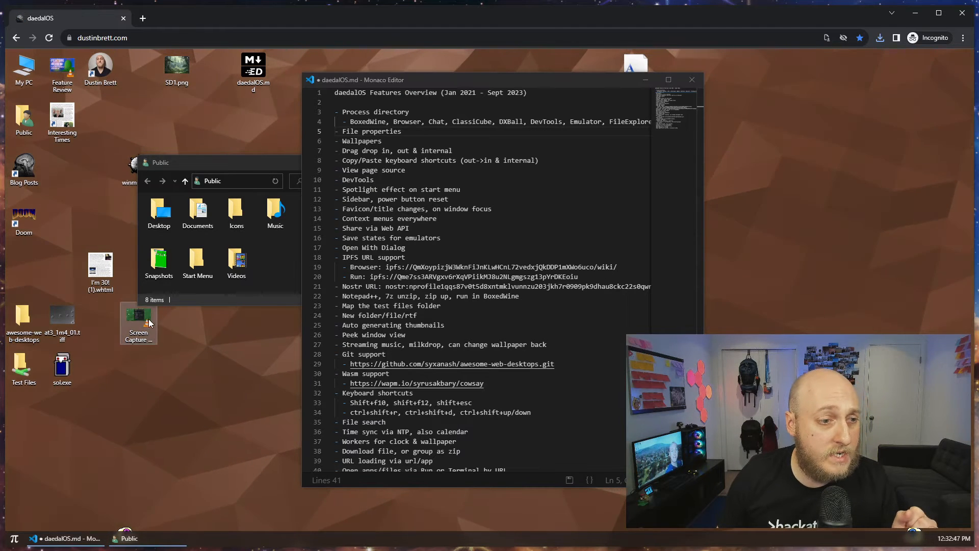
right_click(245, 64)
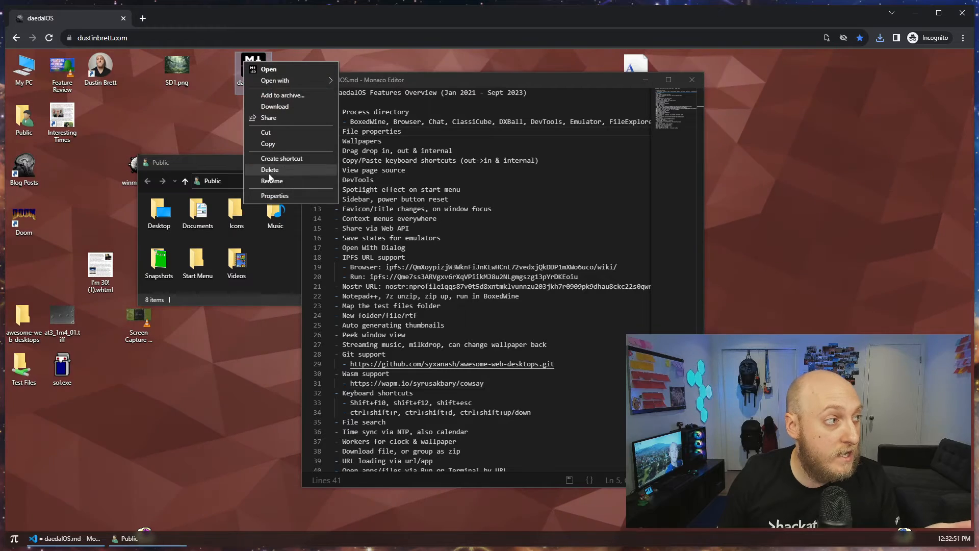
left_click(284, 203)
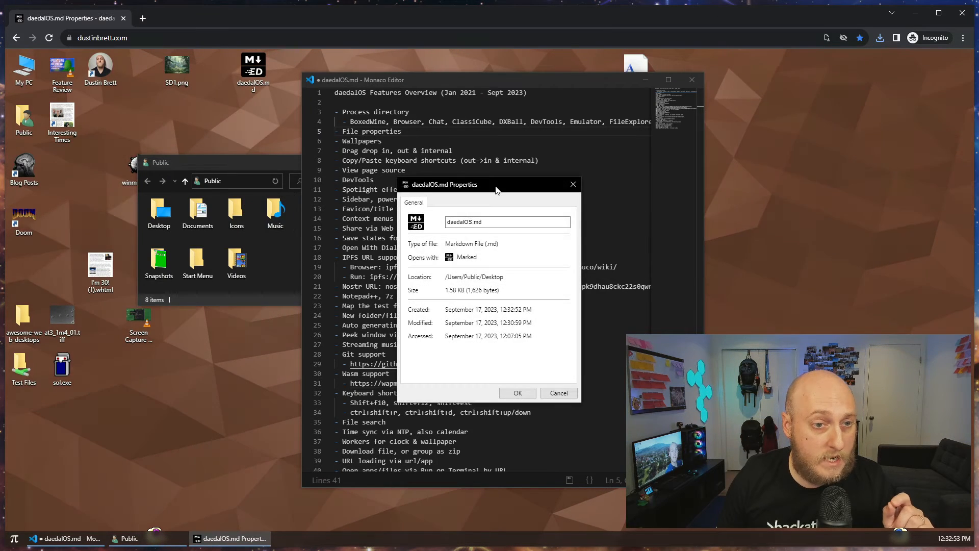
left_click_drag(496, 191, 257, 139)
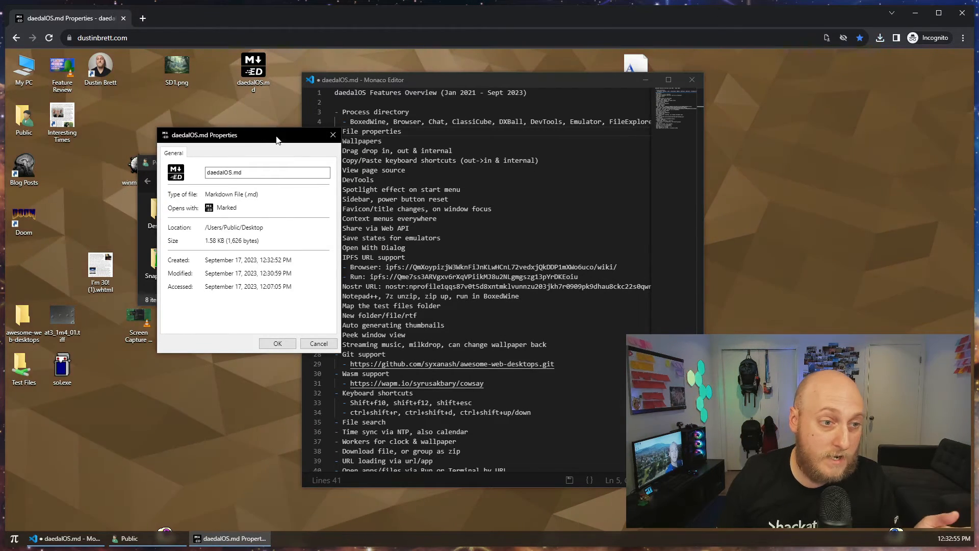
left_click_drag(265, 135, 308, 143)
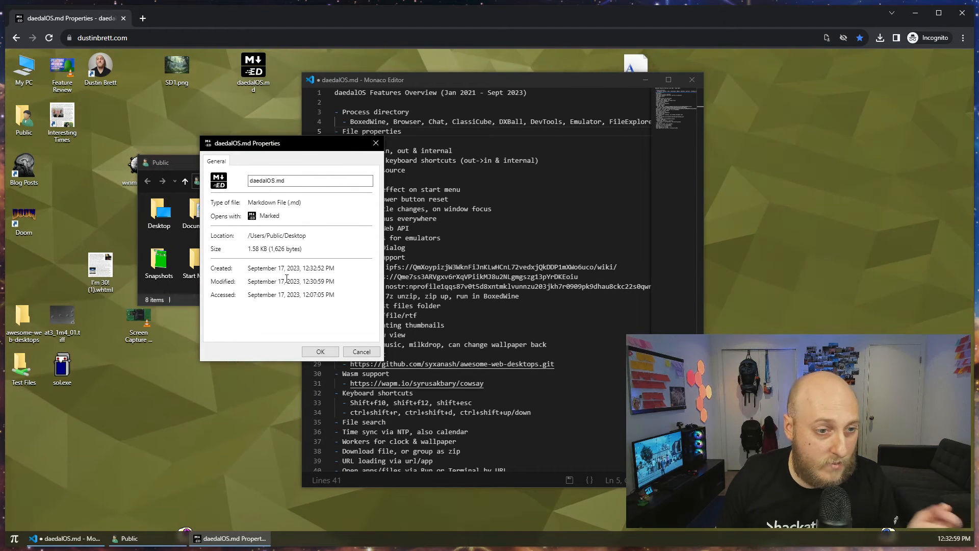
- Examine the created, modified and accessed dates and the file size in the daedalOS.md properties, and close the window
left_click_drag(335, 296, 250, 263)
left_click(309, 281)
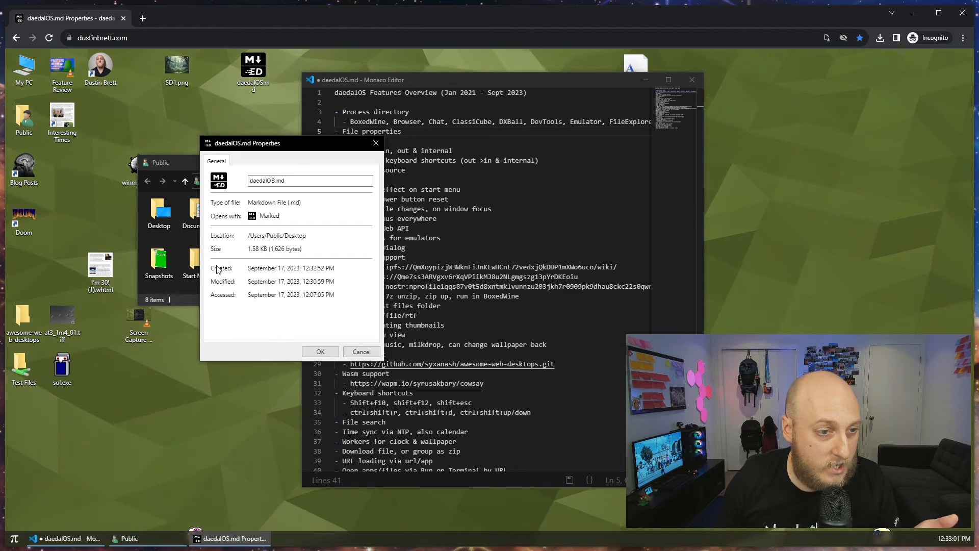
left_click_drag(335, 295, 280, 296)
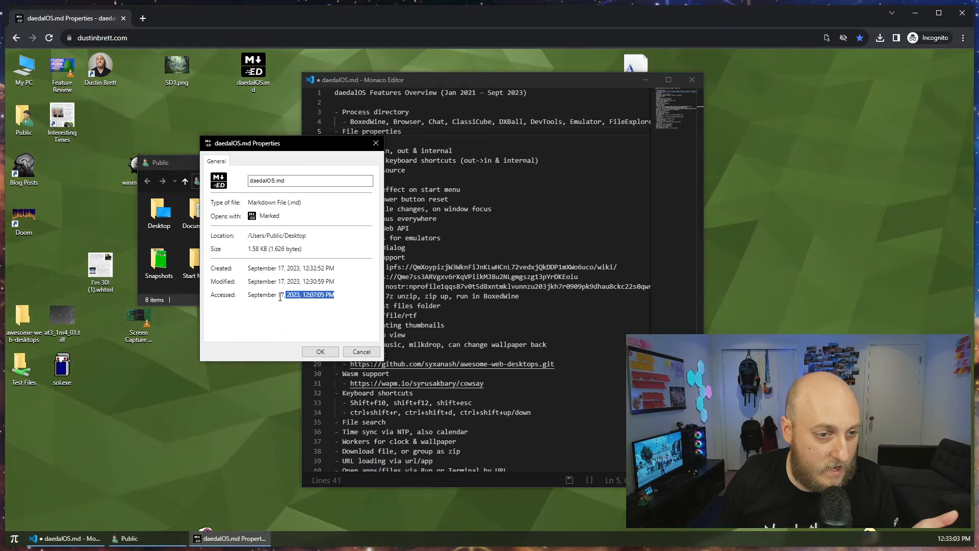
left_click(310, 295)
left_click_drag(306, 247, 242, 254)
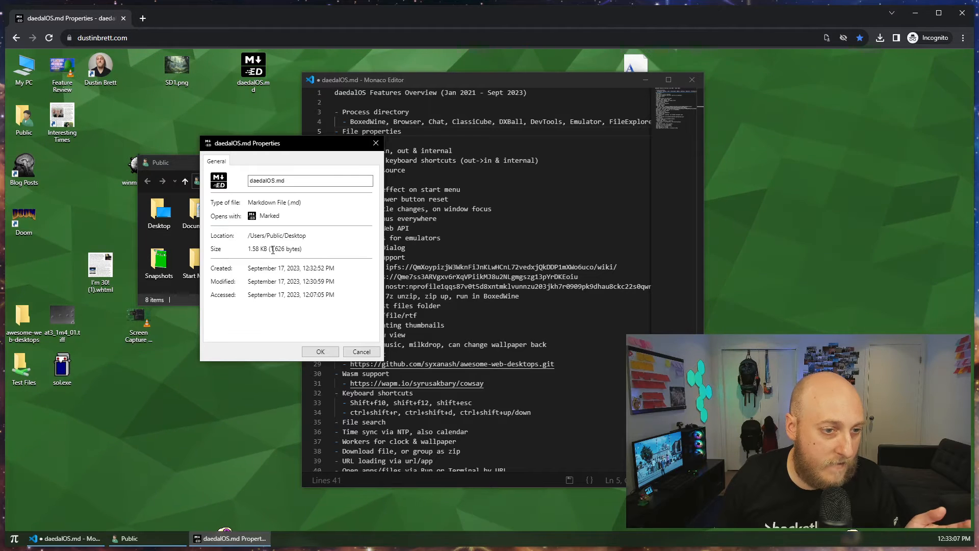
left_click(306, 256)
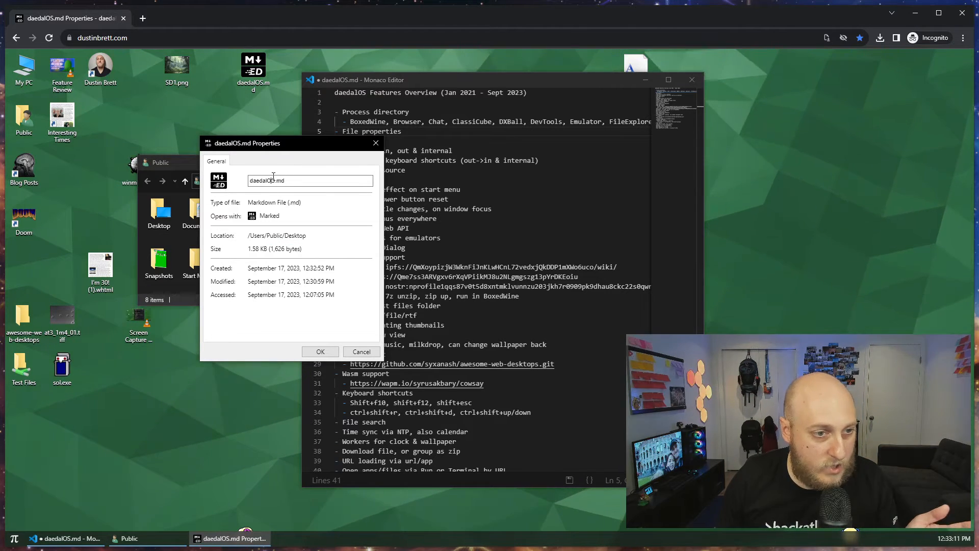
left_click(376, 144)
- Rename SD1.png on the desktop to SD2.png through its file properties
right_click(176, 68)
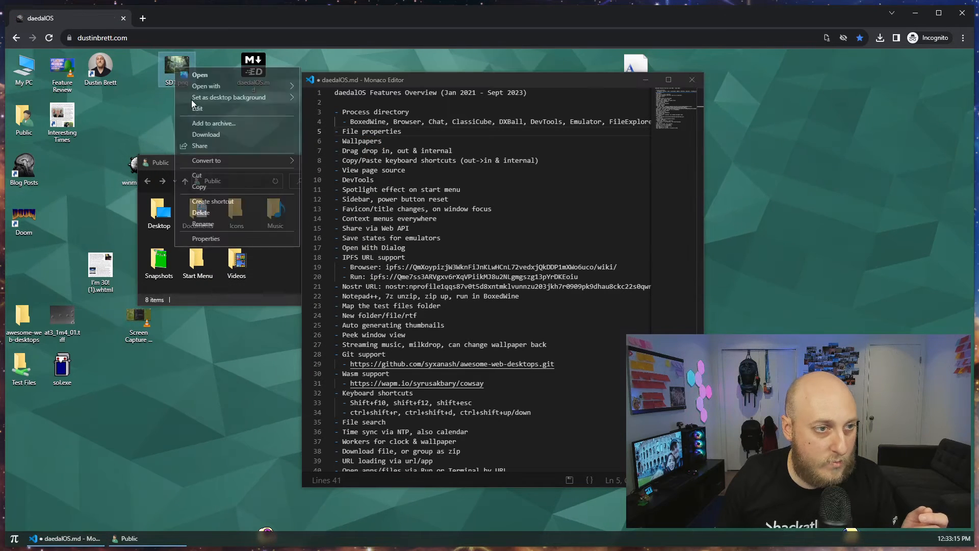
left_click(212, 237)
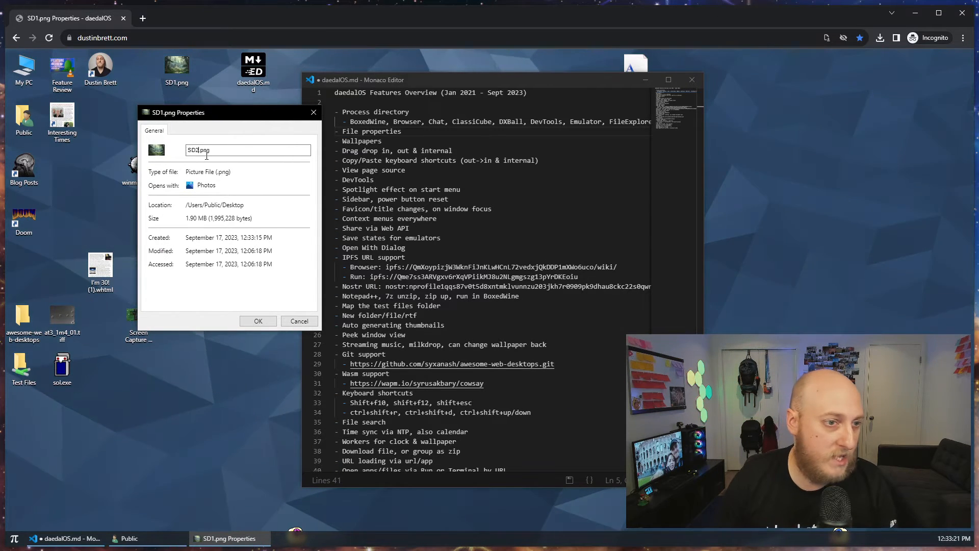
left_click(258, 321)
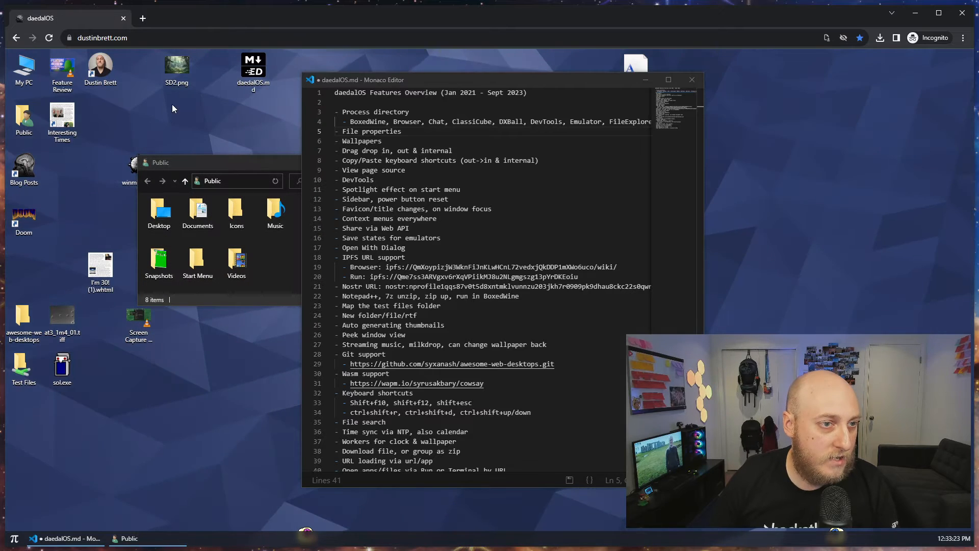
left_click(171, 73)
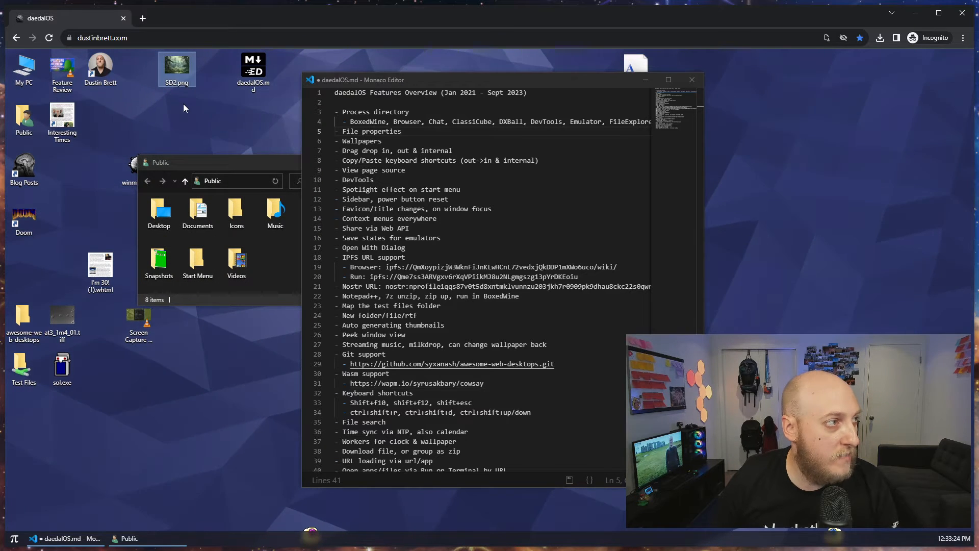
left_click(219, 378)
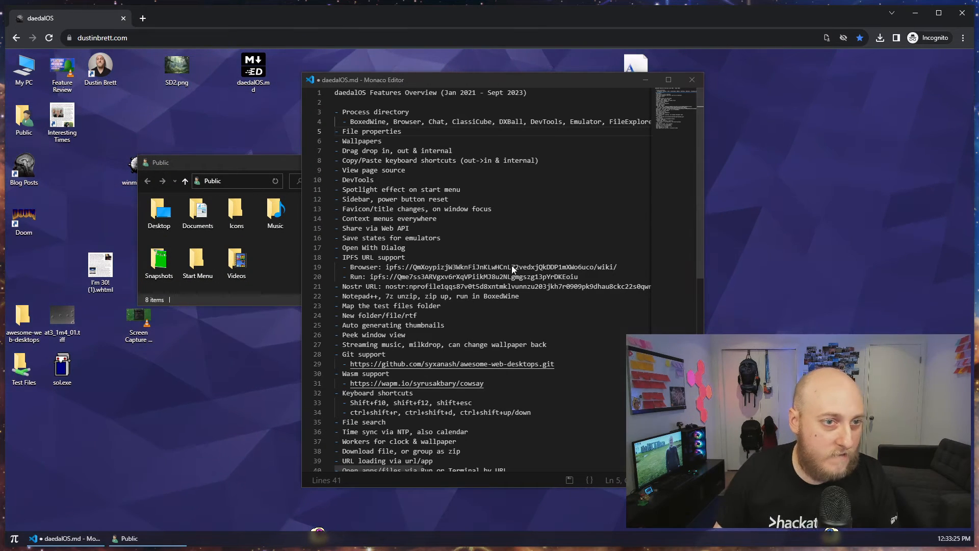
- Delete the "File properties" and "Wallpapers" lines from daedalOS.md and save the file
left_click(437, 116)
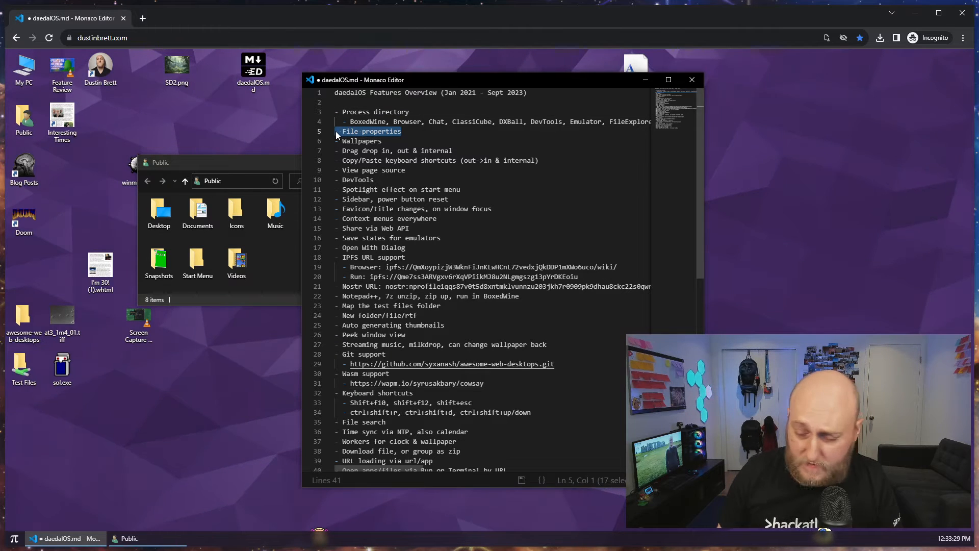
key("Delete")
key("Delete")
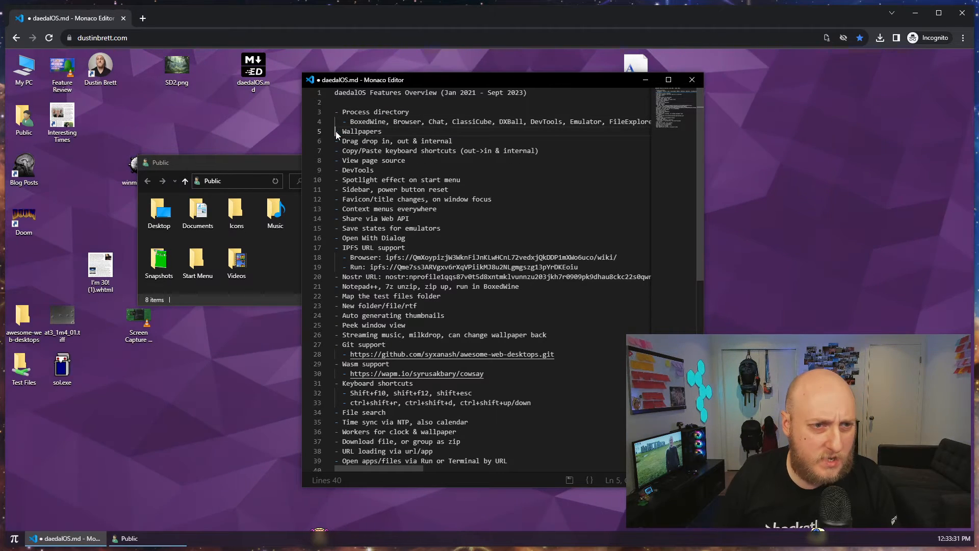
key("shift+End")
key("Delete")
key("Delete")
key("ctrl+s")
- Delete the "Drag drop in, out & internal" and "Copy/Paste keyboard shortcuts" lines from daedalOS.md, saving the file
key("shift+End")
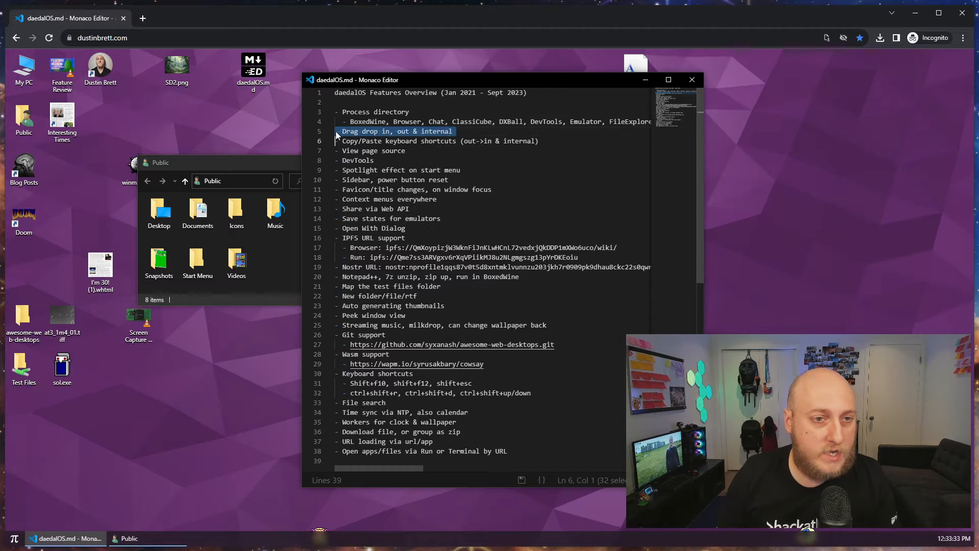
key("Delete")
key("Delete")
key("ctrl+s")
key("shift+End")
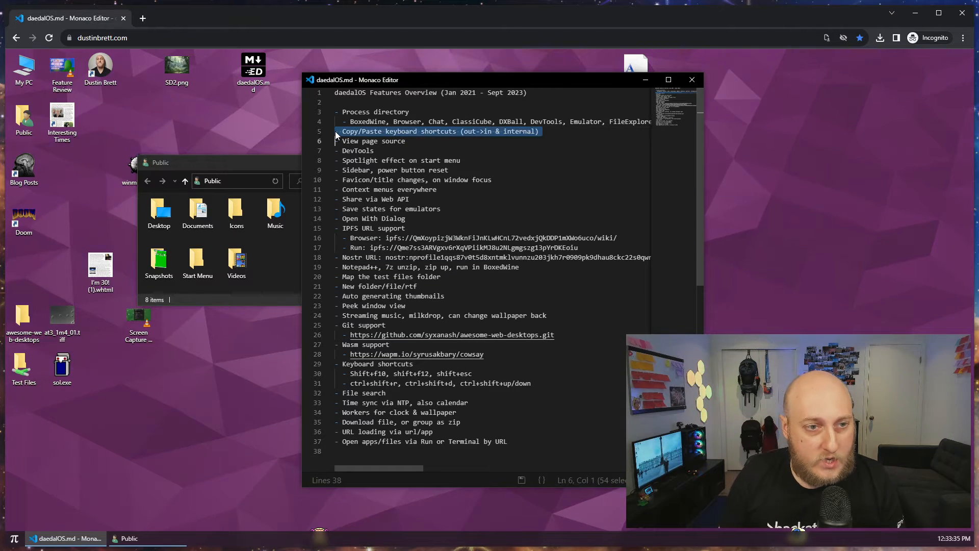
key("Delete")
key("Delete")
key("ctrl+s")
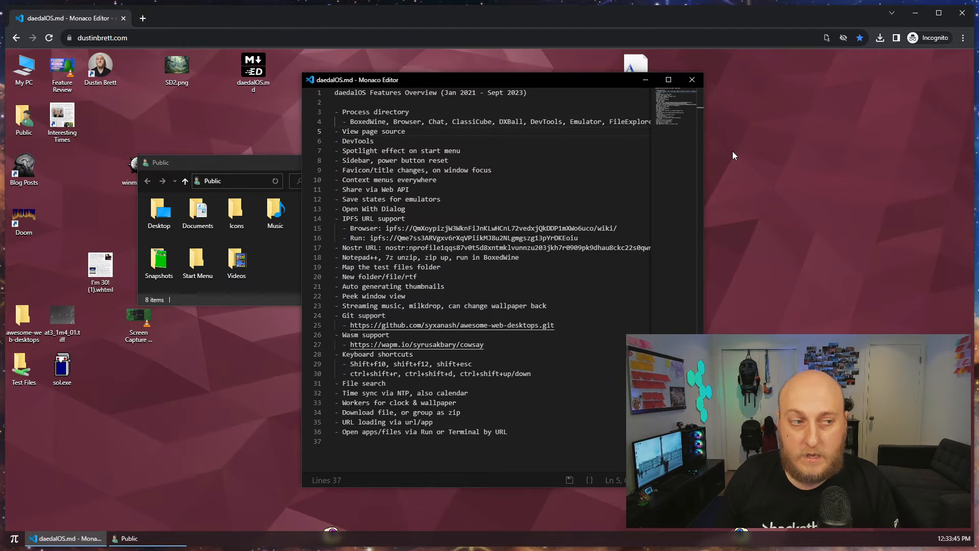
- Inspect the page from the desktop to open the DevTools window
right_click(751, 191)
left_click(794, 328)
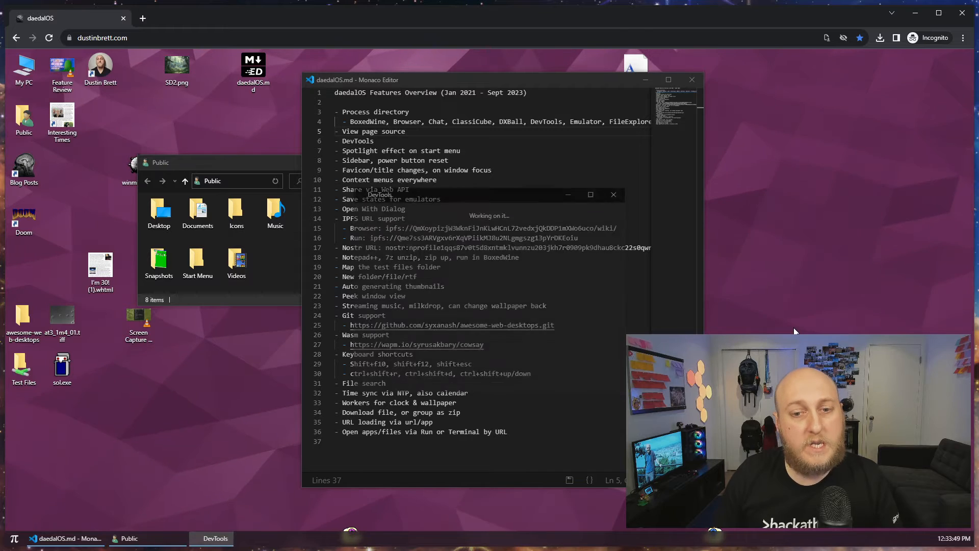
- Reposition the DevTools window over the desktop and enlarge it from its lower corner
left_click_drag(450, 193, 304, 121)
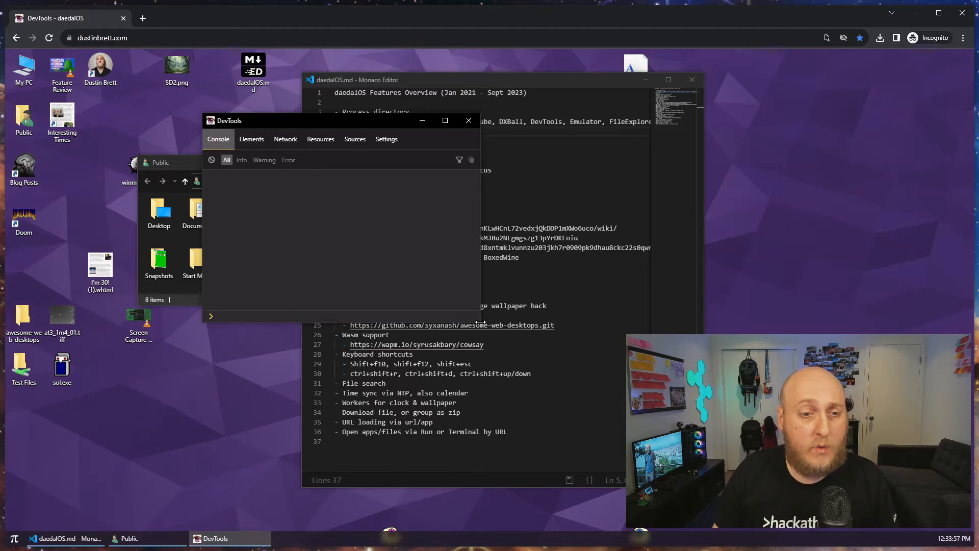
left_click_drag(481, 322, 573, 411)
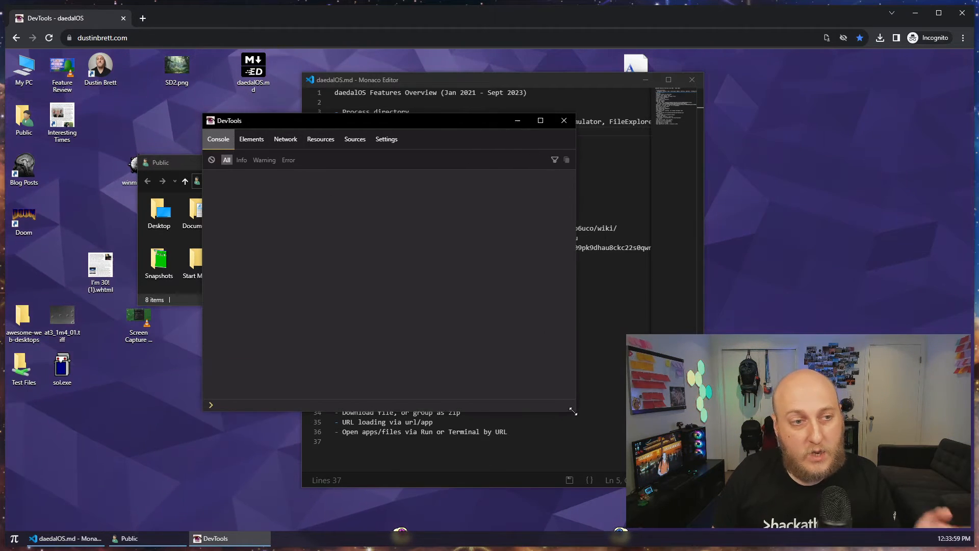
left_click_drag(319, 119, 339, 133)
- Expand the Elements tree from body down to the daedalOS.md button and examine its attributes, styles and computed style
left_click(273, 154)
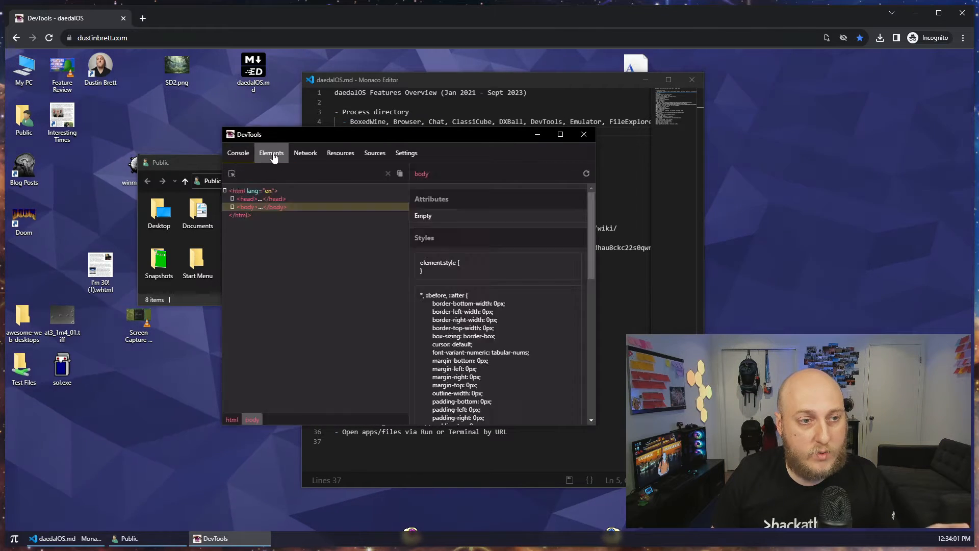
left_click(233, 207)
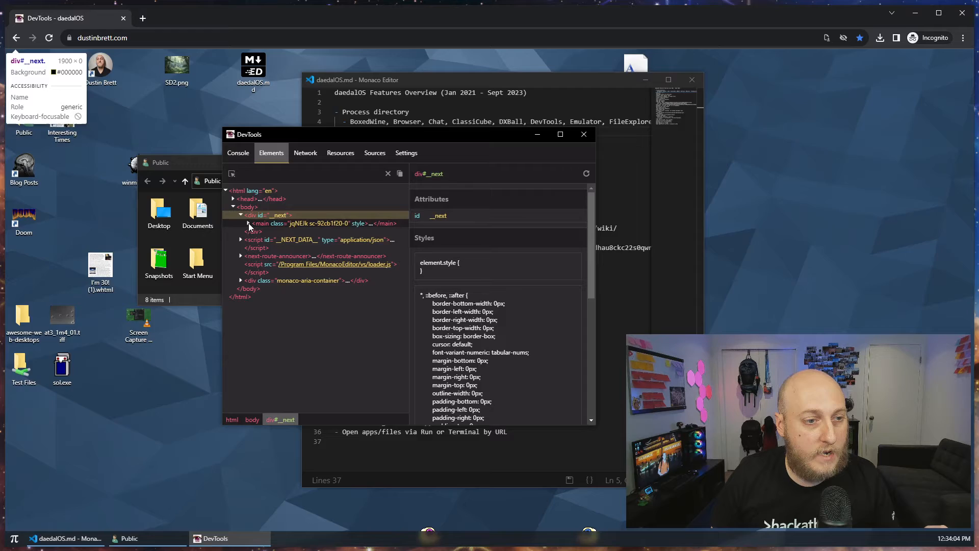
left_click(249, 222)
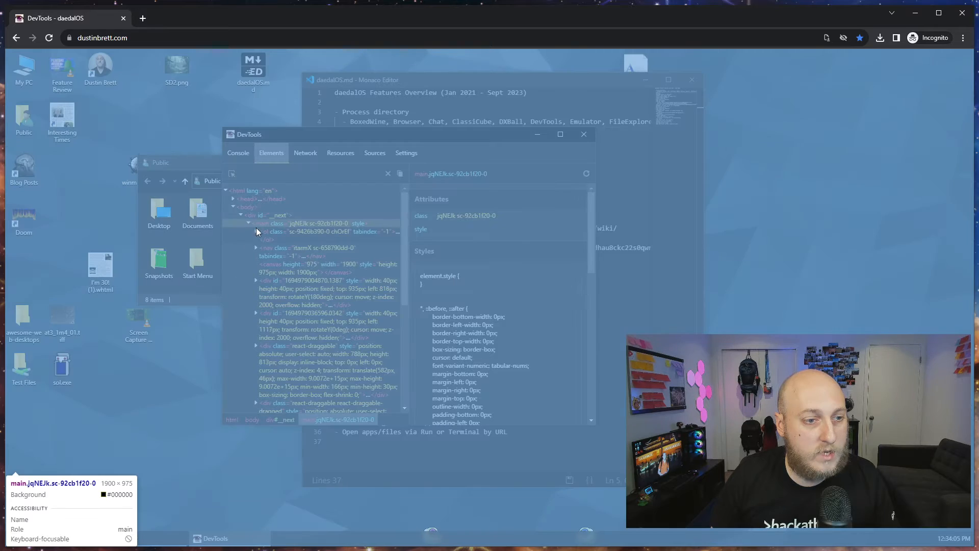
left_click(256, 231)
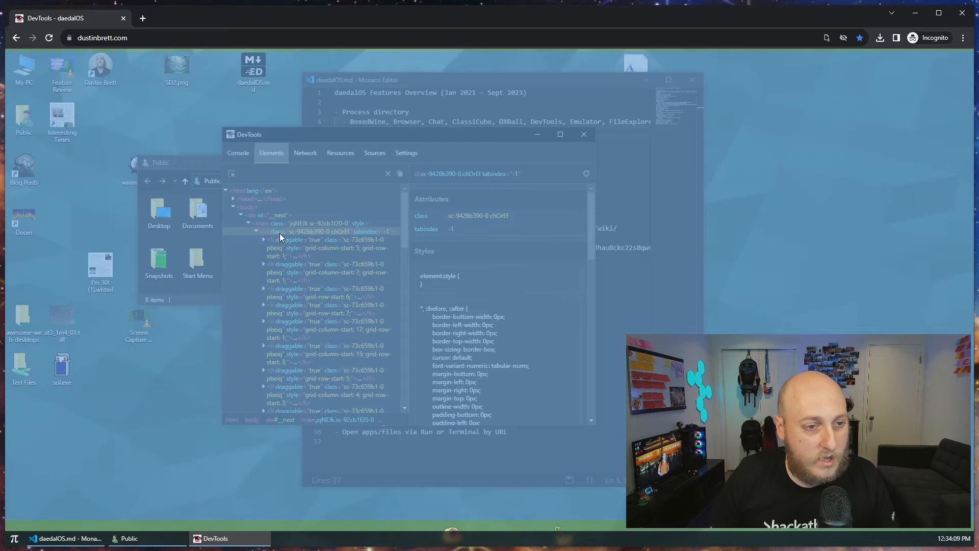
left_click(262, 264)
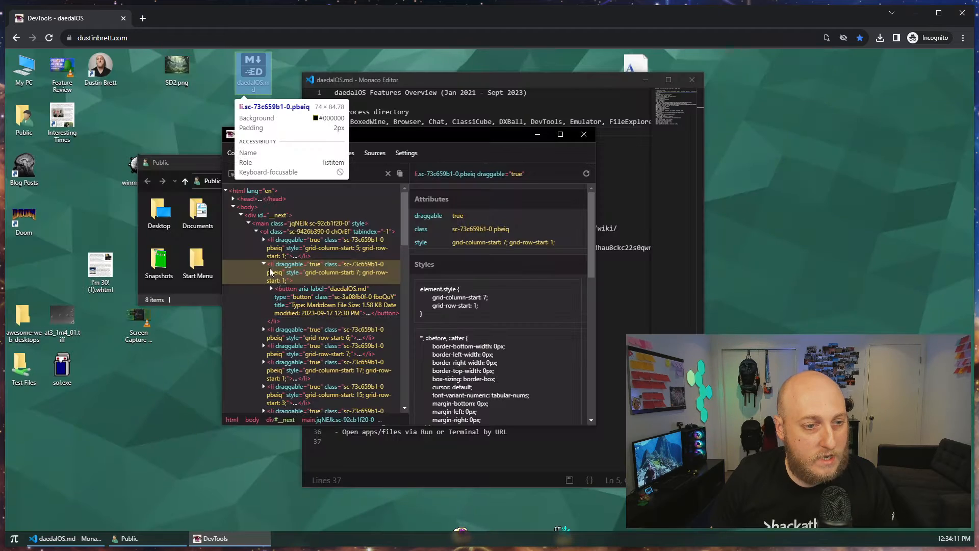
left_click(287, 305)
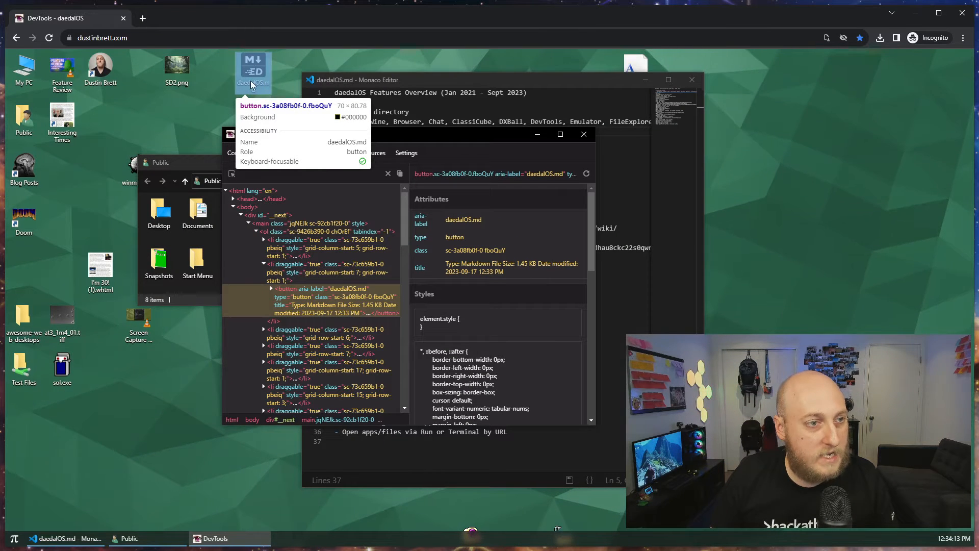
right_click(310, 297)
left_click(299, 298)
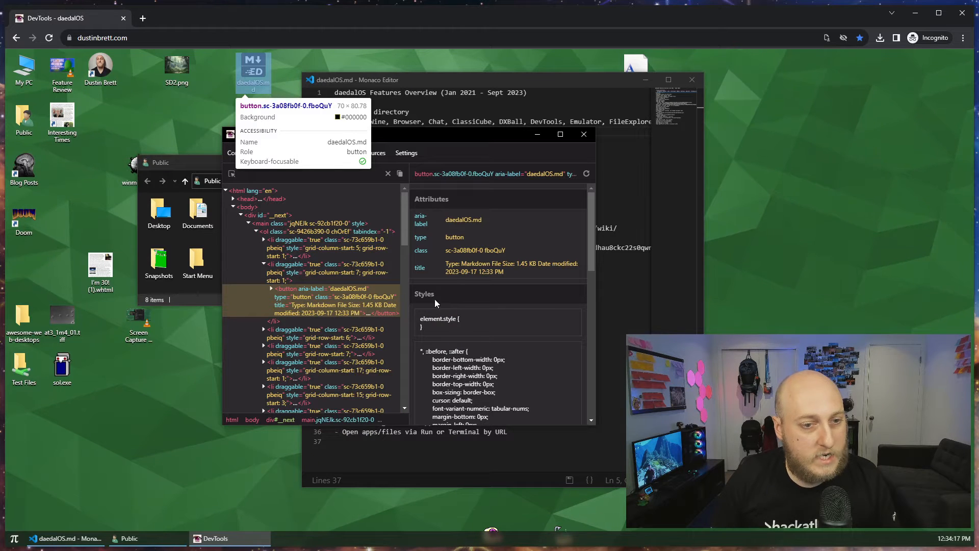
left_click_drag(591, 210, 596, 367)
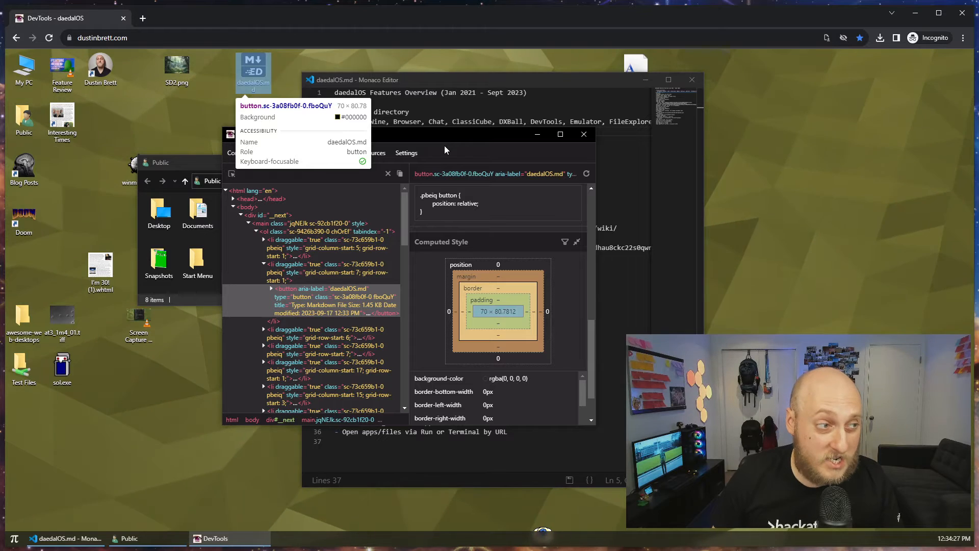
- Look through the Network, Resources and Sources views of DevTools and close the window
left_click_drag(434, 137, 509, 142)
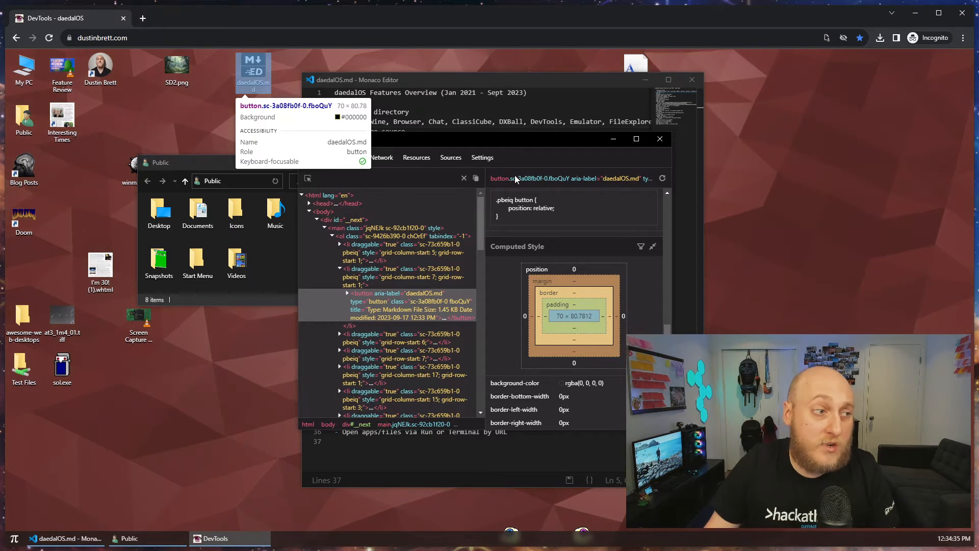
left_click_drag(509, 140, 584, 135)
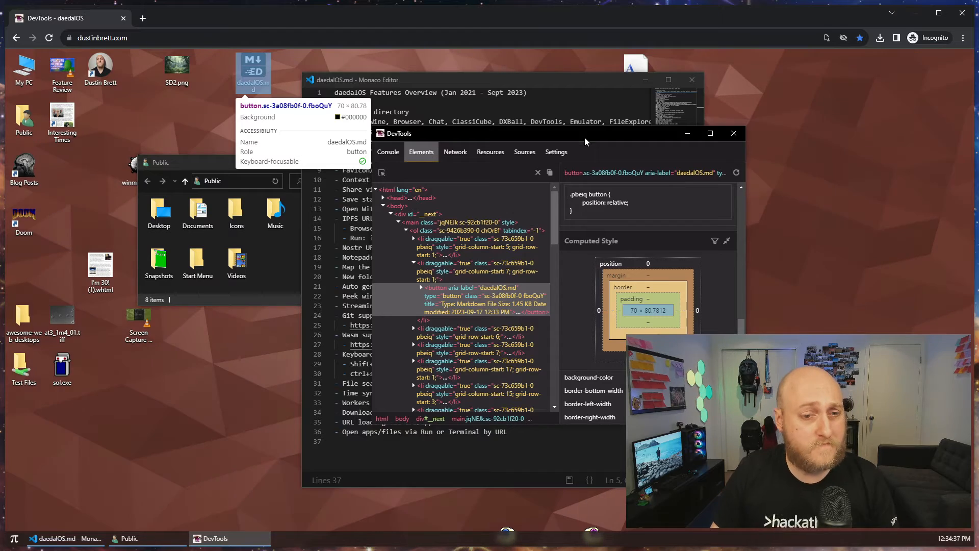
left_click(455, 152)
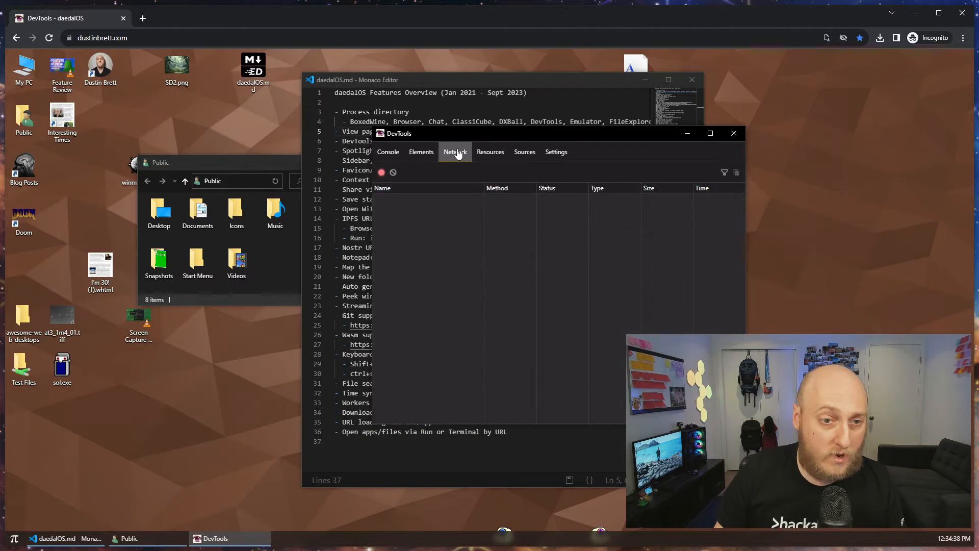
left_click(492, 160)
left_click(530, 158)
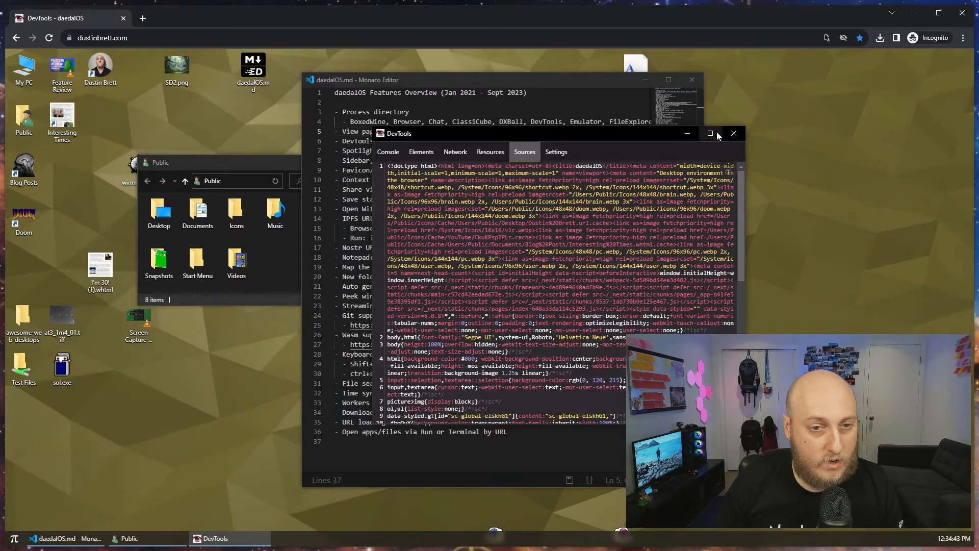
left_click(740, 139)
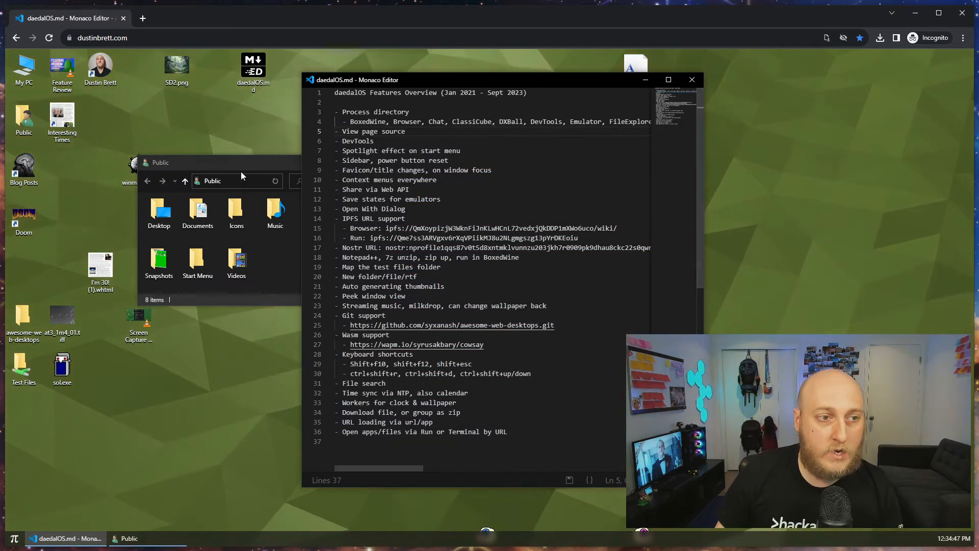
- Open the page source from the desktop and enlarge the index.html editor window
right_click(188, 122)
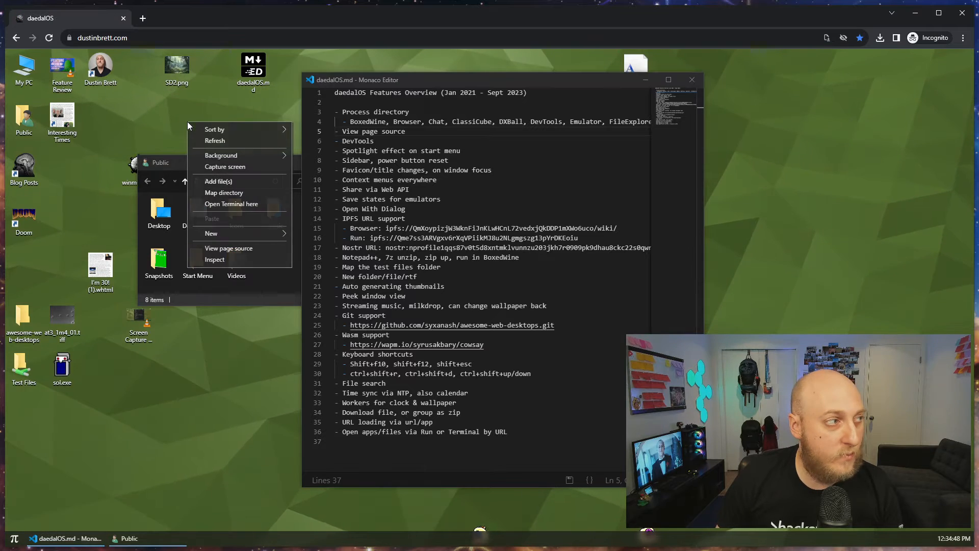
left_click(235, 249)
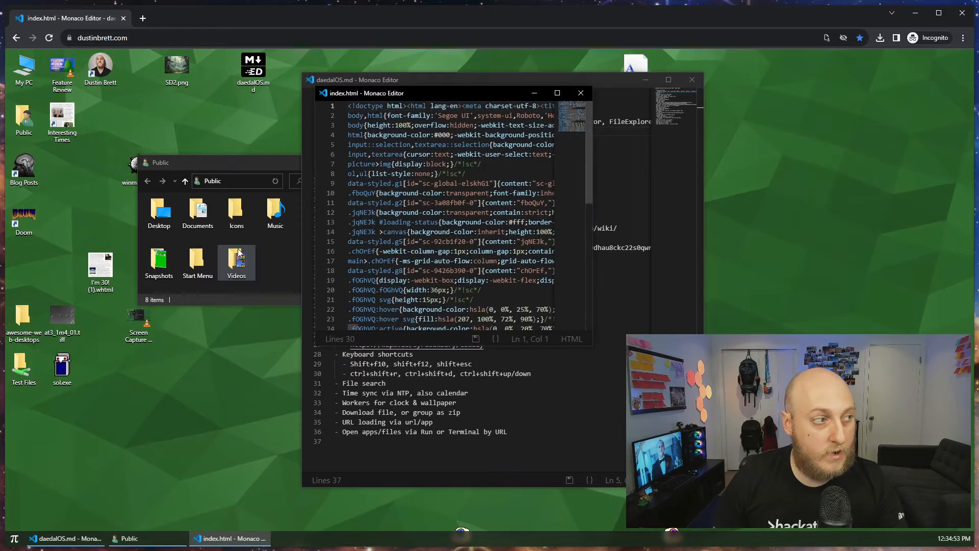
left_click_drag(436, 90, 329, 93)
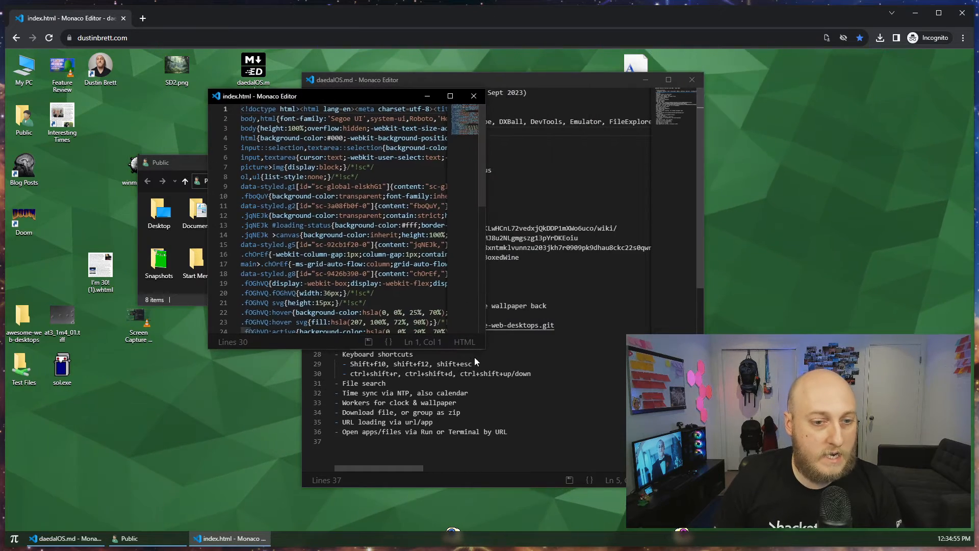
left_click_drag(483, 348, 775, 451)
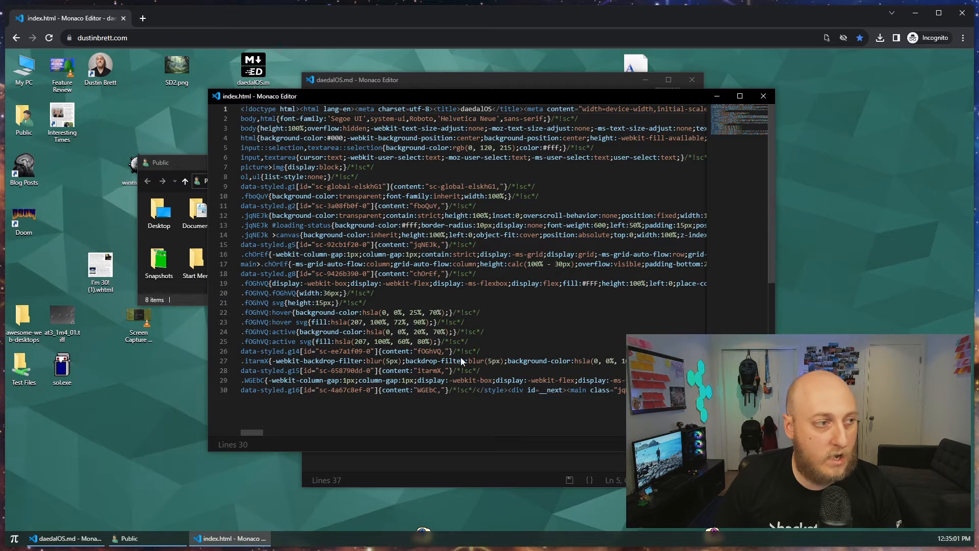
- Examine the index.html source along its long lines and down the style rules, and close its editor window
left_click(497, 293)
left_click(498, 178)
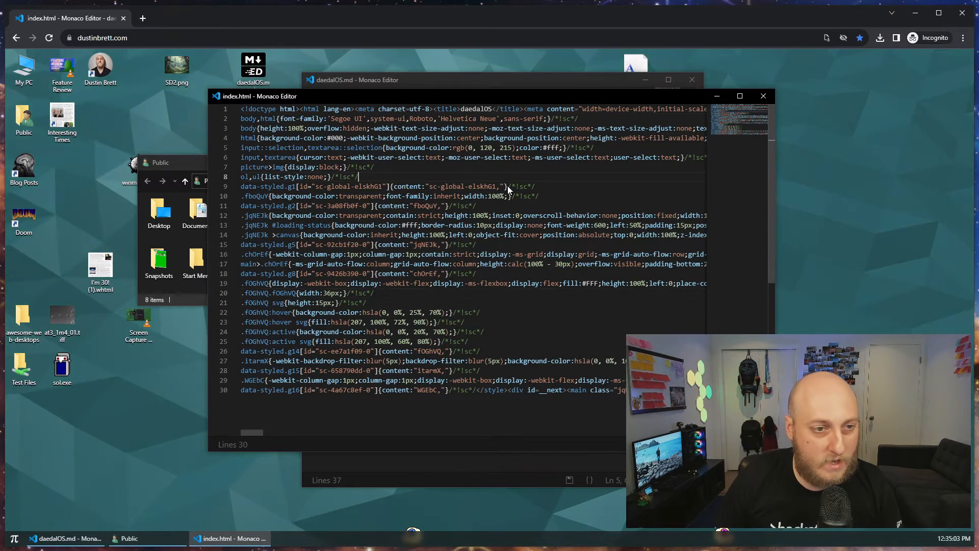
left_click(405, 411)
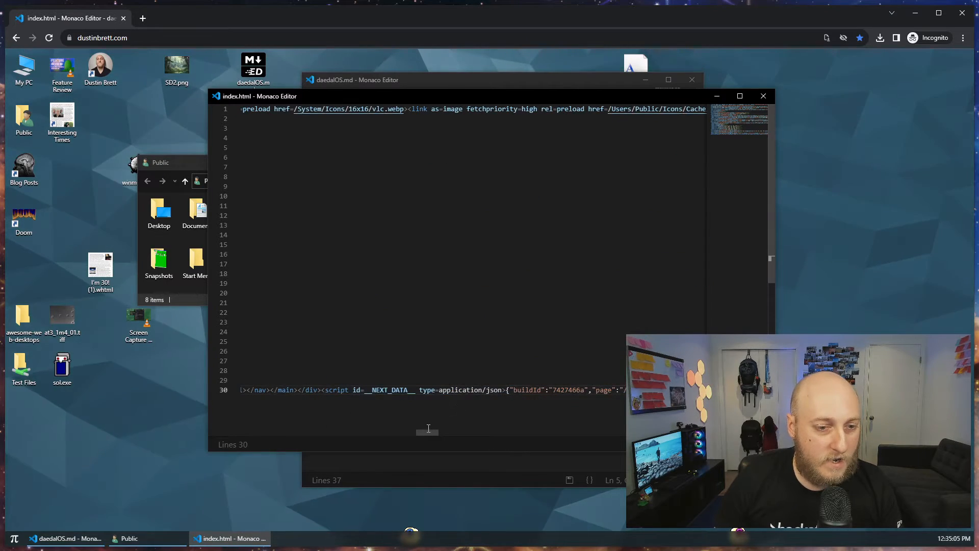
left_click_drag(427, 432, 218, 411)
left_click(464, 235)
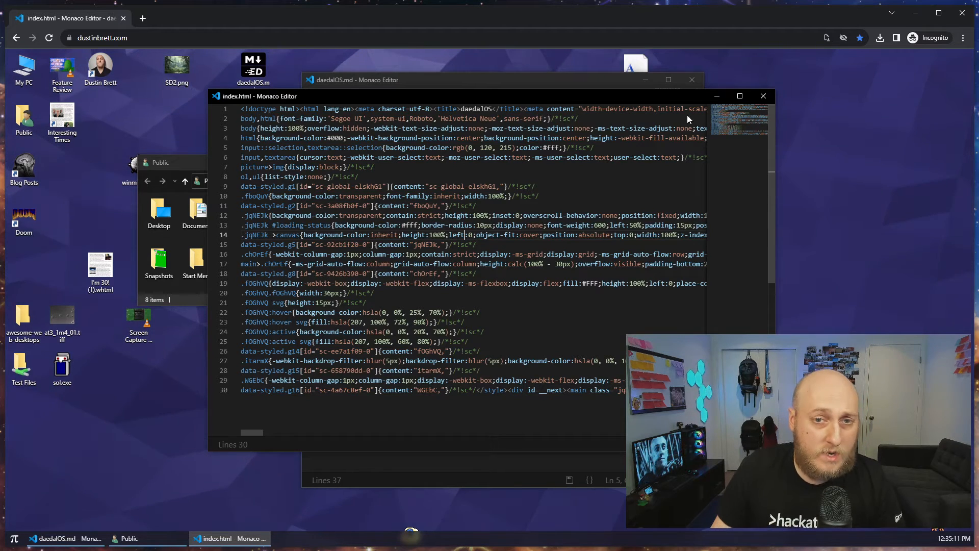
key("Down")
key("Down")
key("Down")
key("Down")
key("Down")
key("Down")
key("Down")
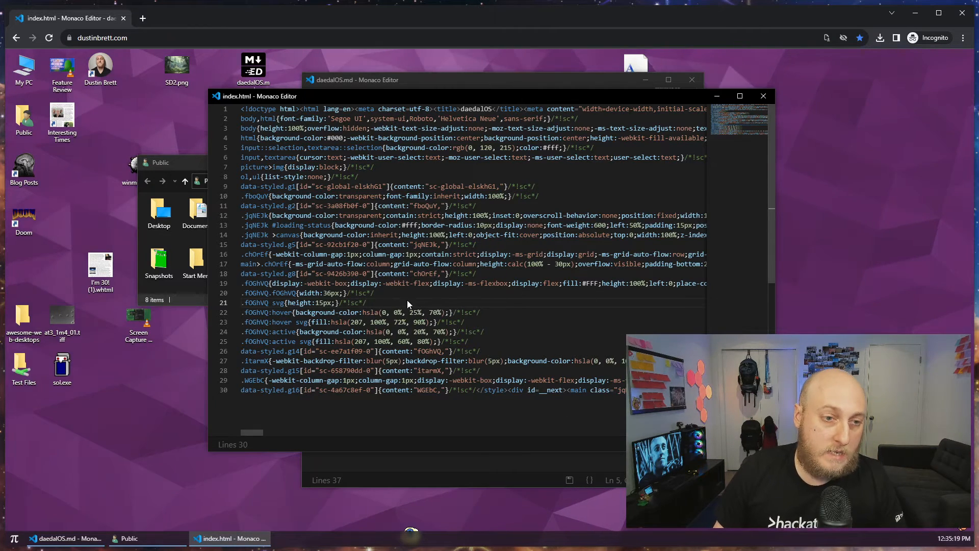
left_click(764, 96)
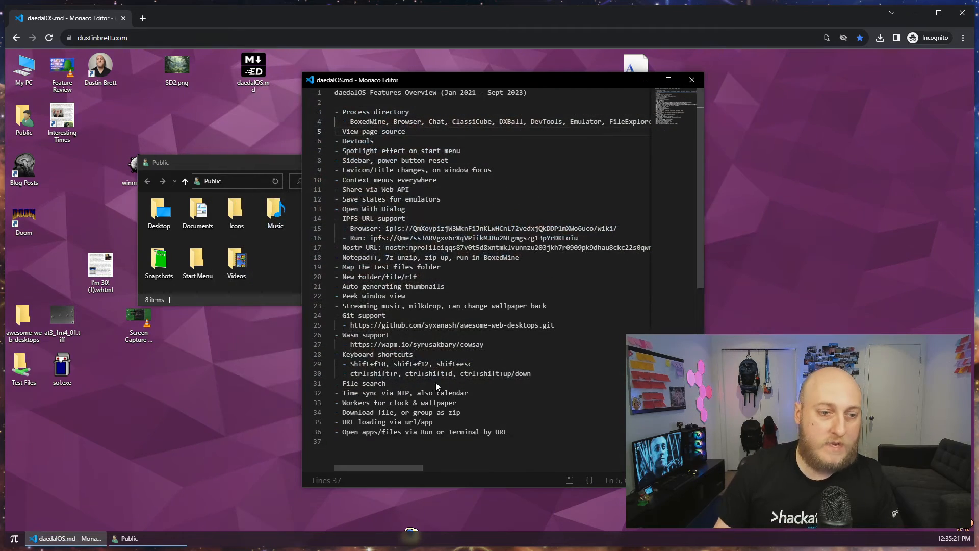
- Delete the "View page source" and "DevTools" lines from daedalOS.md
left_click(451, 181)
left_click_drag(334, 141, 334, 131)
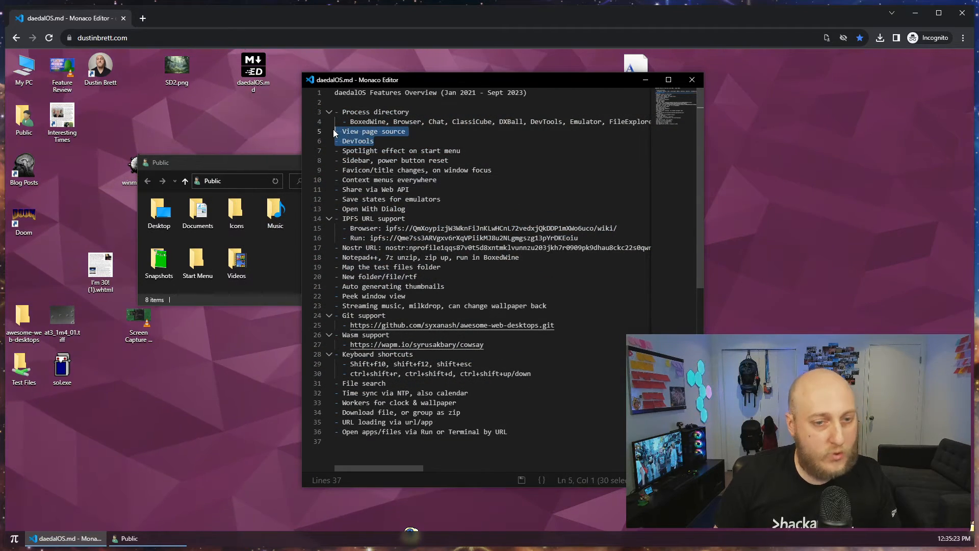
key("Delete")
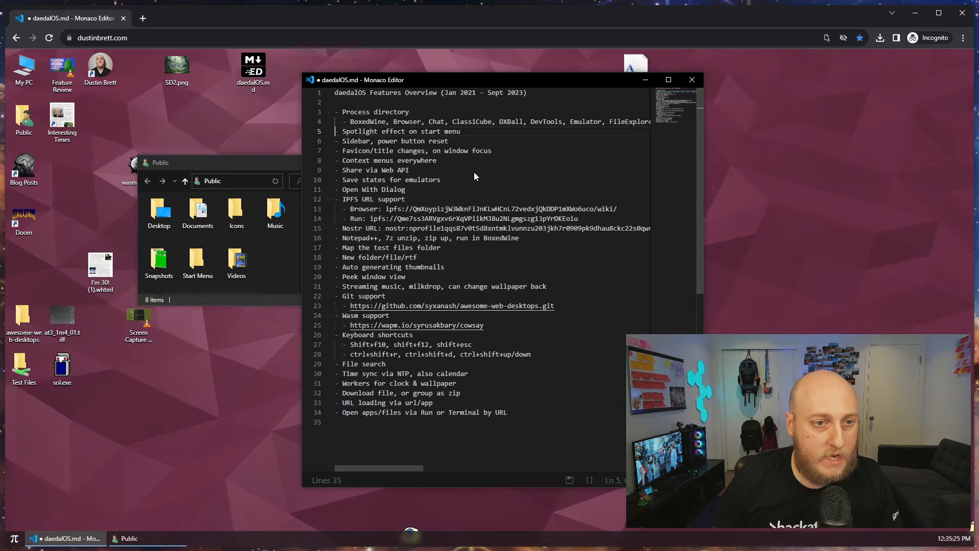
key("ctrl+End")
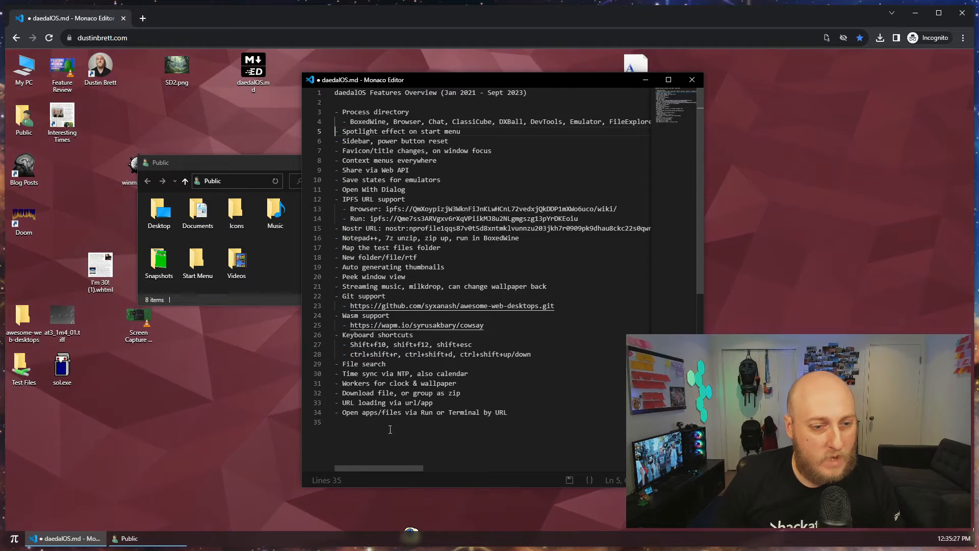
left_click(489, 129)
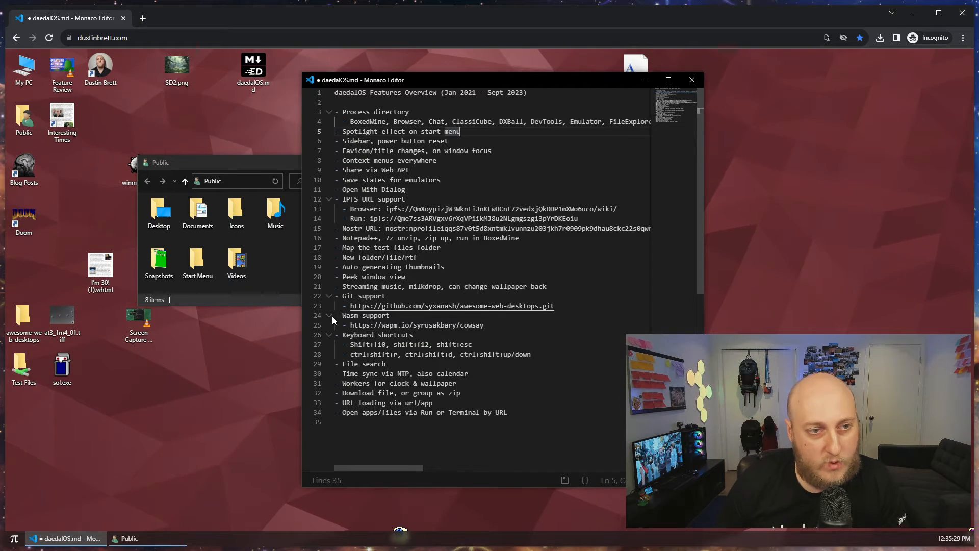
- Open the Start menu and examine the spotlight effect on its entries, expanding and collapsing the Emulators and Games folders
left_click(13, 538)
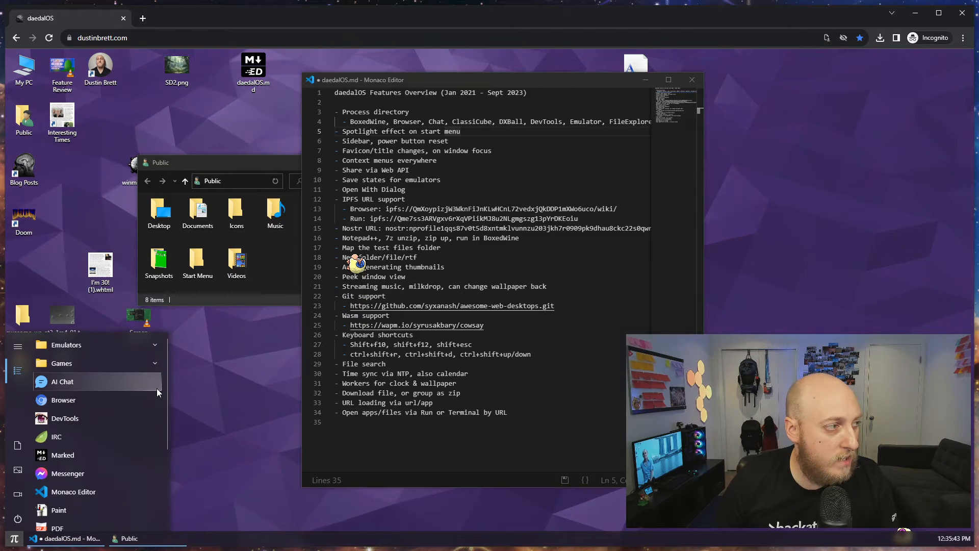
left_click_drag(164, 387, 158, 364)
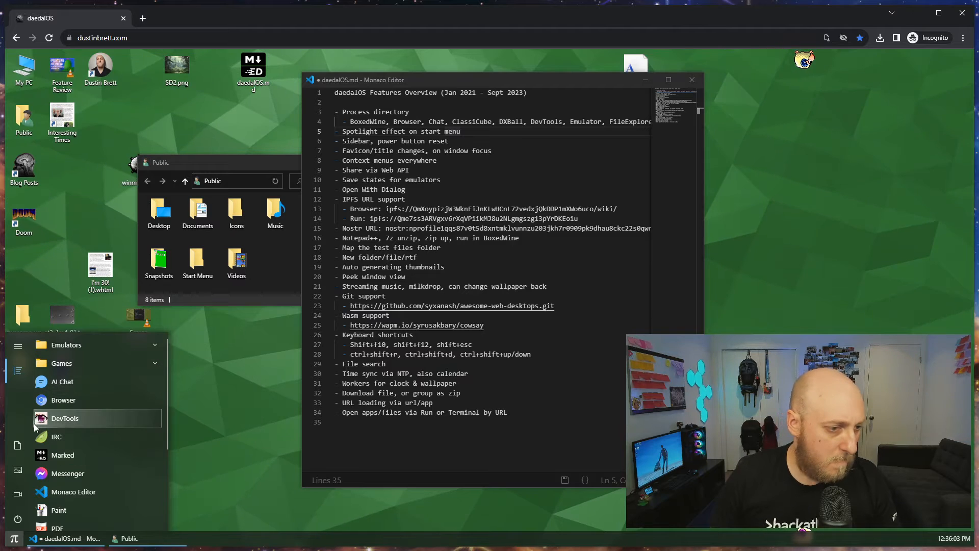
left_click(108, 345)
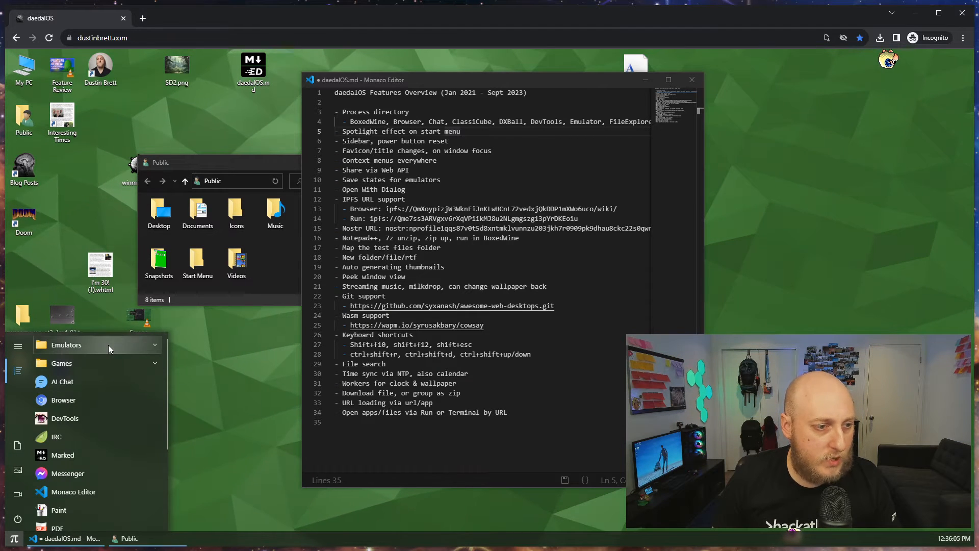
left_click(85, 347)
left_click(90, 364)
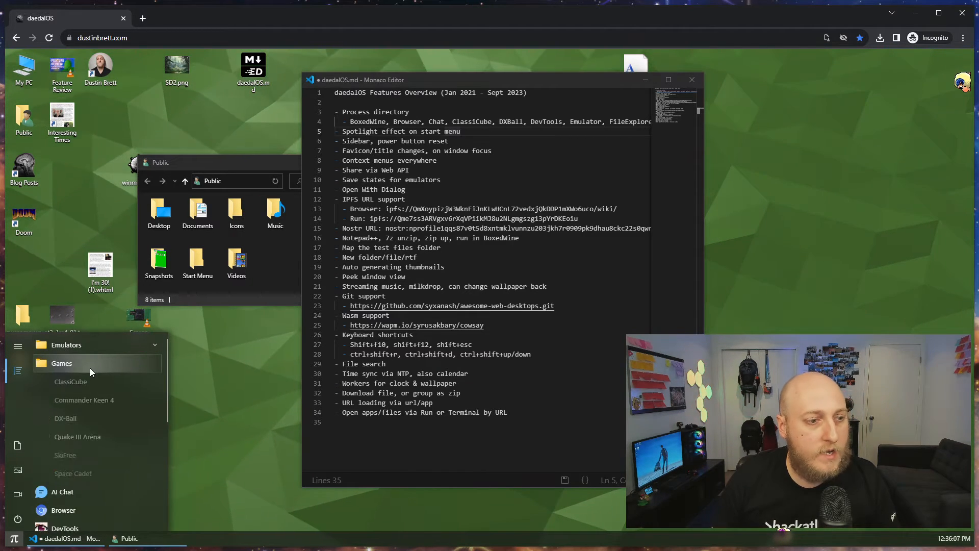
scroll(74, 406, "down", 5)
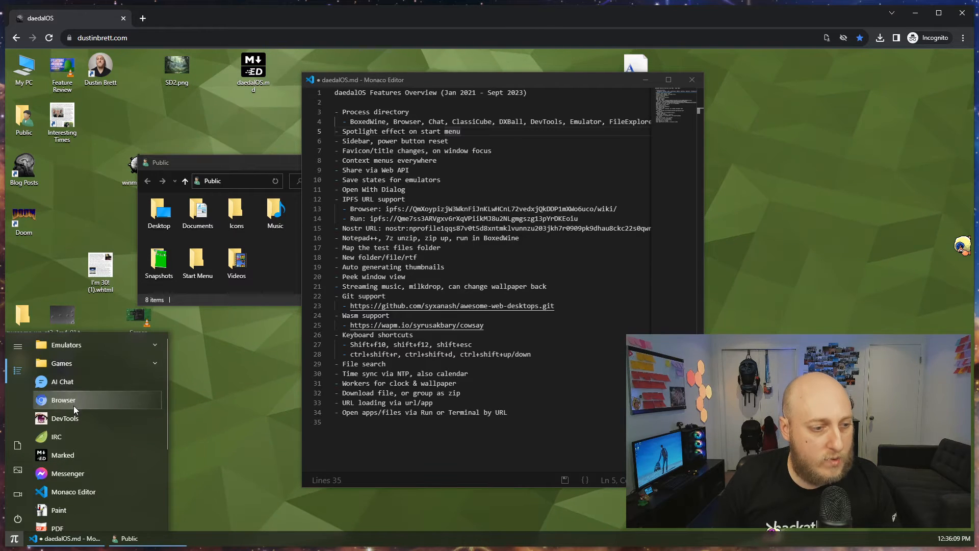
- Delete the "Spotlight effect on start menu" and "Sidebar, power button reset" lines from daedalOS.md
double_click(459, 218)
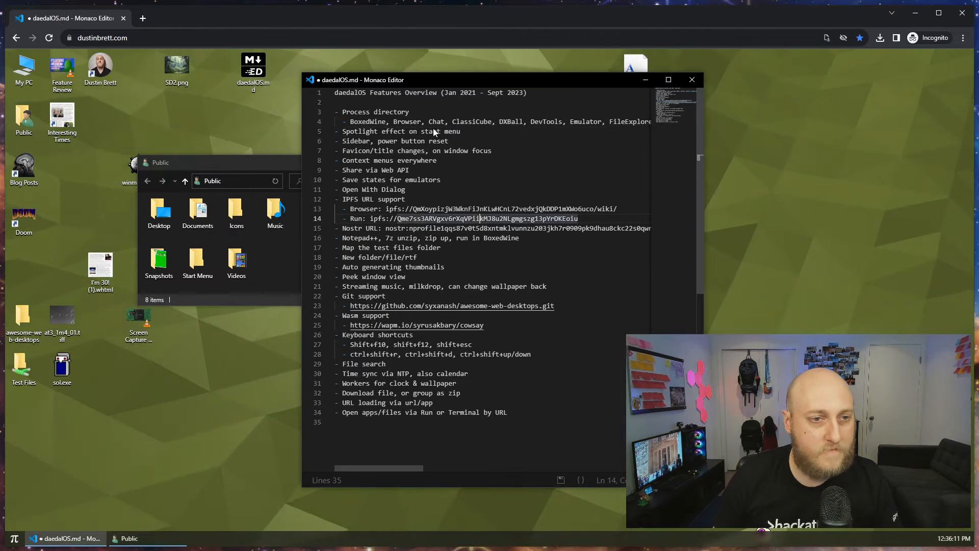
left_click(329, 131)
key("shift+End")
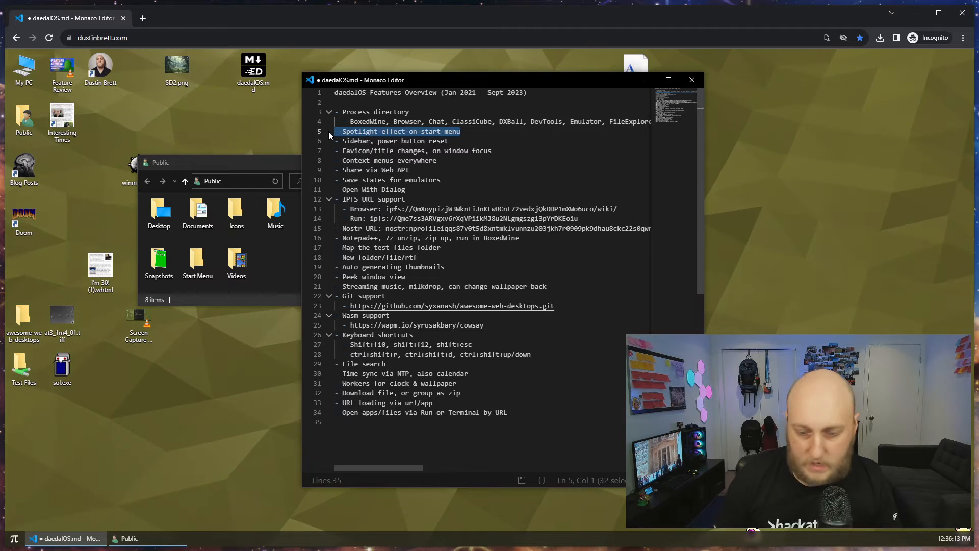
key("BackSpace")
key("shift+Down")
key("shift+Down")
key("BackSpace")
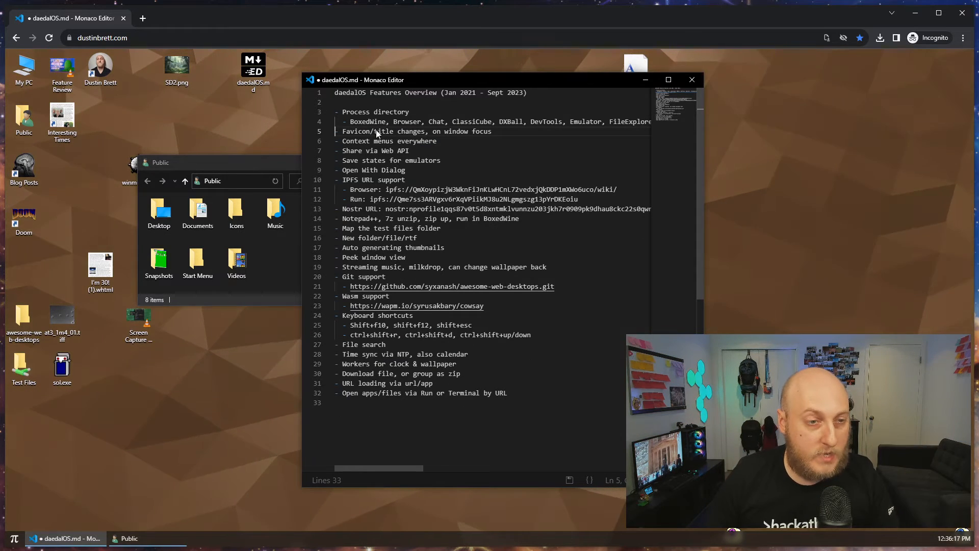
- Switch focus repeatedly between the Public window and the daedalOS.md editor to examine the browser tab's favicon and title changes
left_click(519, 134)
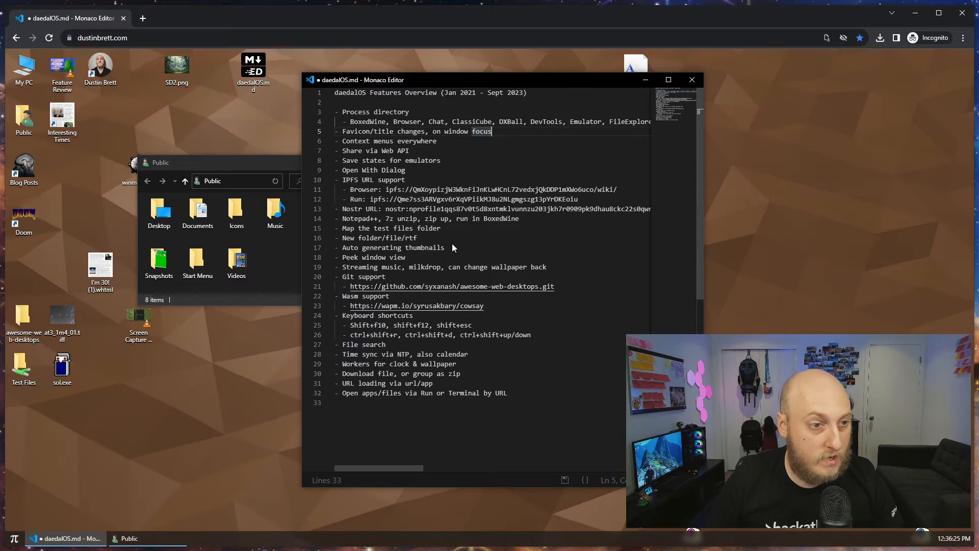
left_click(217, 166)
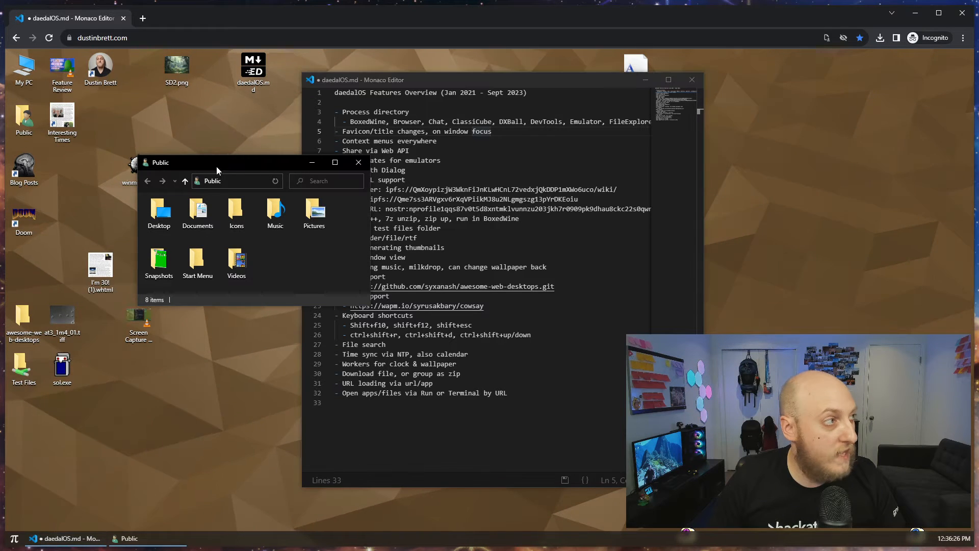
left_click(434, 190)
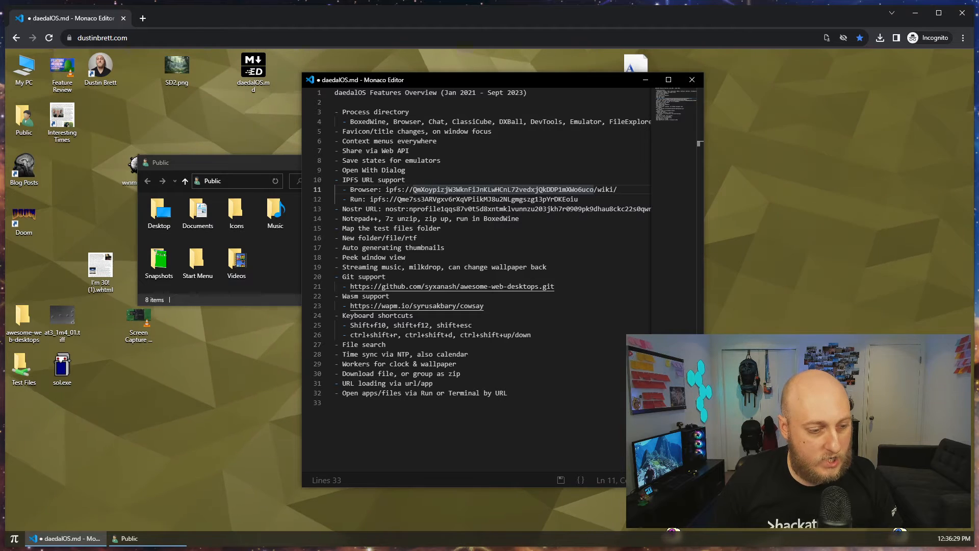
left_click(284, 281)
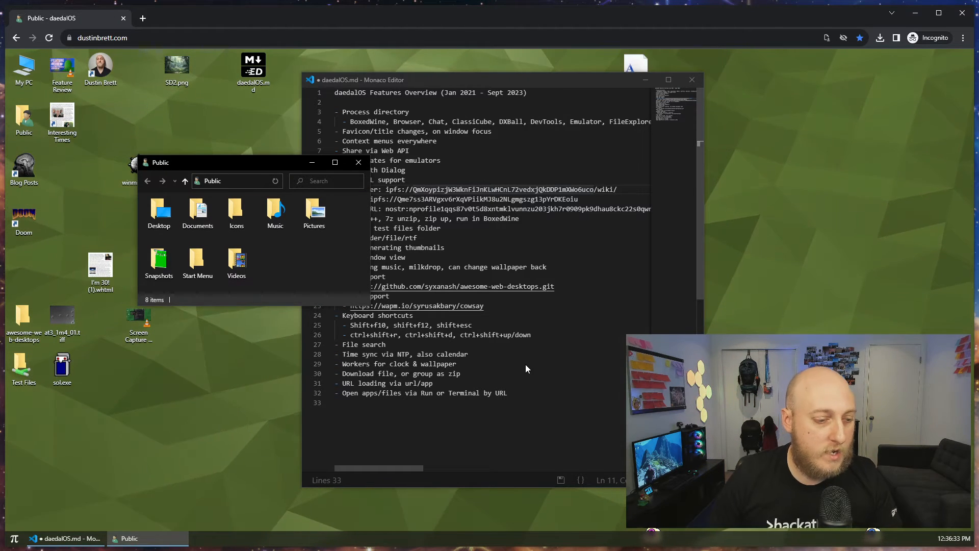
left_click(526, 364)
left_click(281, 275)
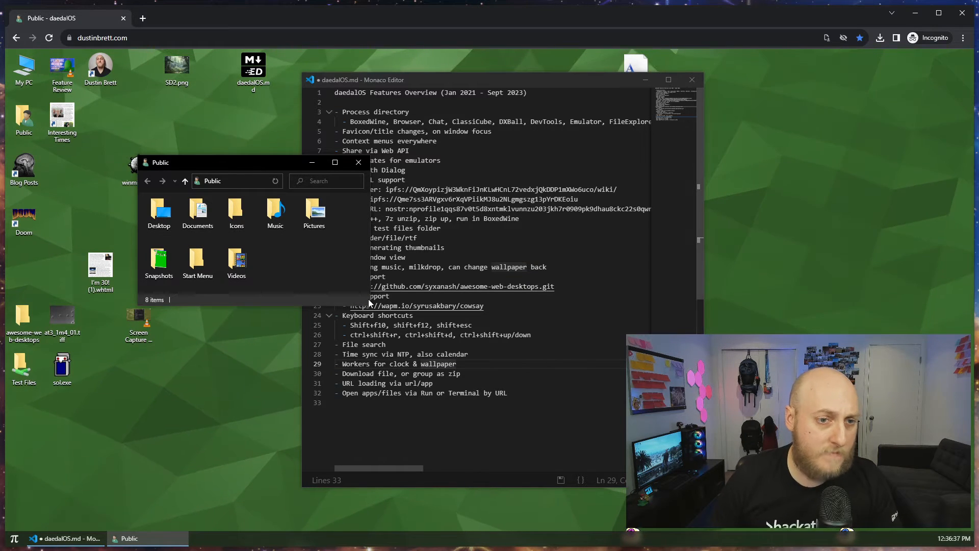
left_click(464, 248)
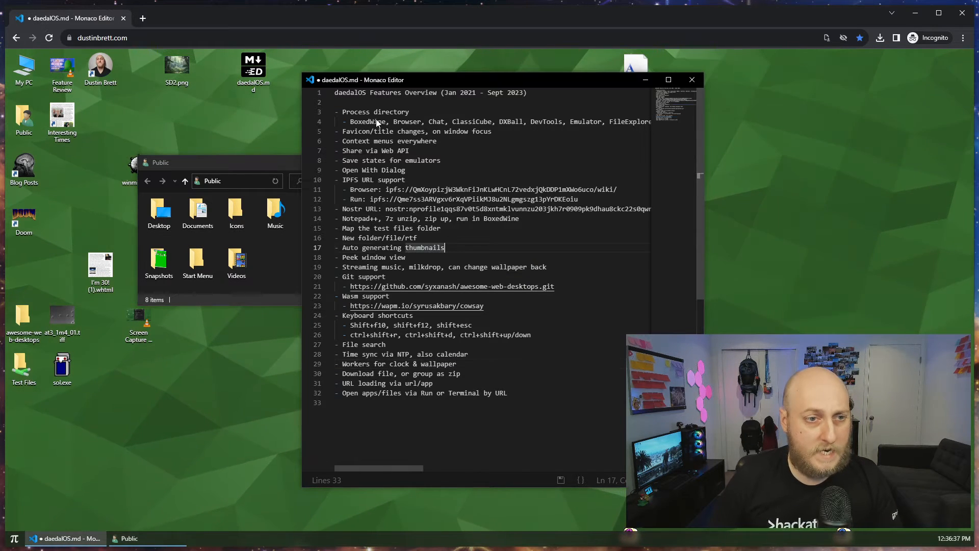
- Delete the "Favicon/title changes, on window focus" and "Context menus everywhere" lines from daedalOS.md
left_click(521, 133)
left_click_drag(319, 138, 315, 133)
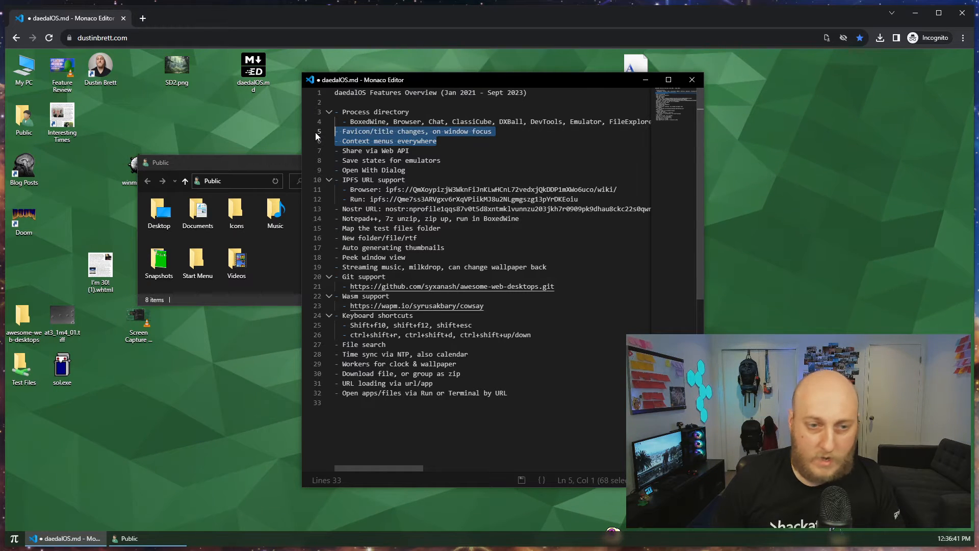
key("BackSpace")
key("BackSpace")
- Open the share dialog for the daedalOS.md desktop file, dismiss it, and review the file's context menu options
right_click(260, 72)
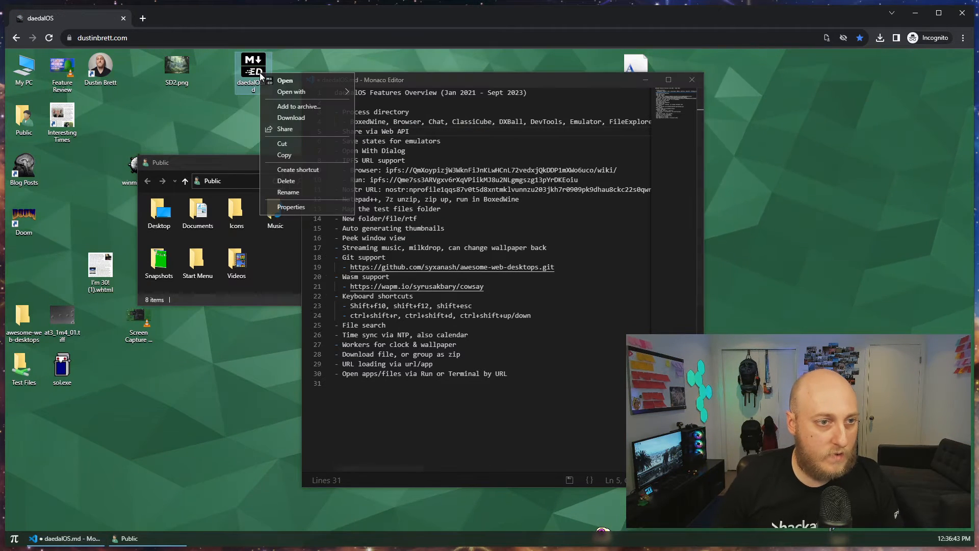
left_click(298, 128)
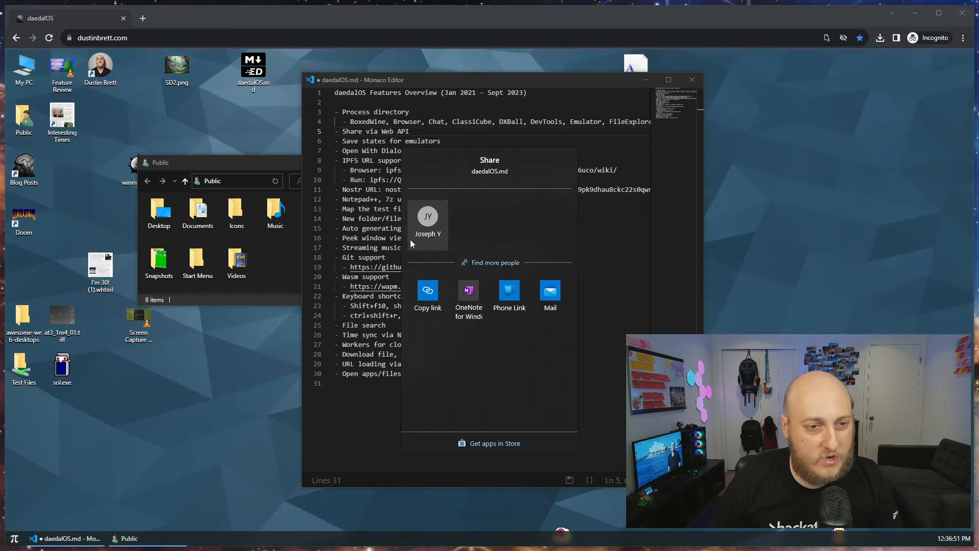
left_click(601, 297)
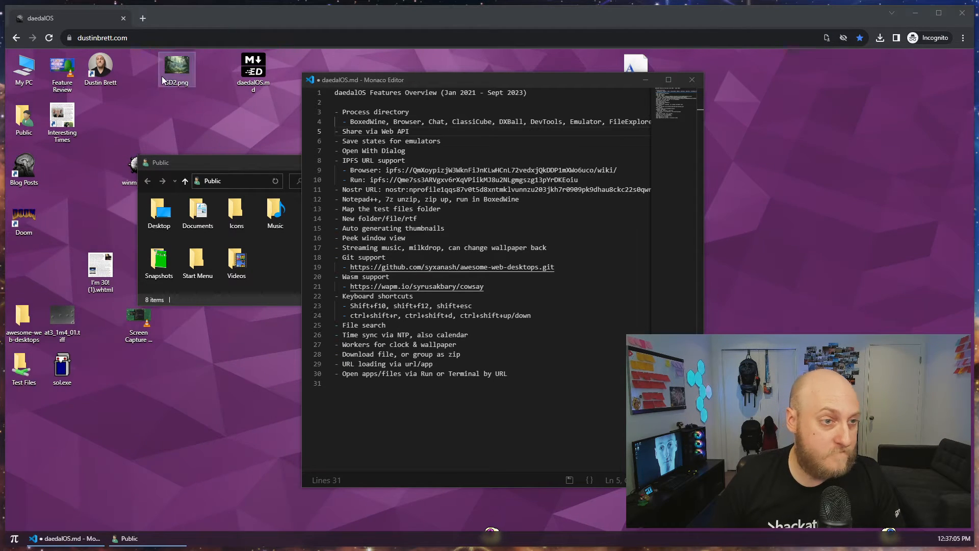
left_click(260, 70)
right_click(260, 70)
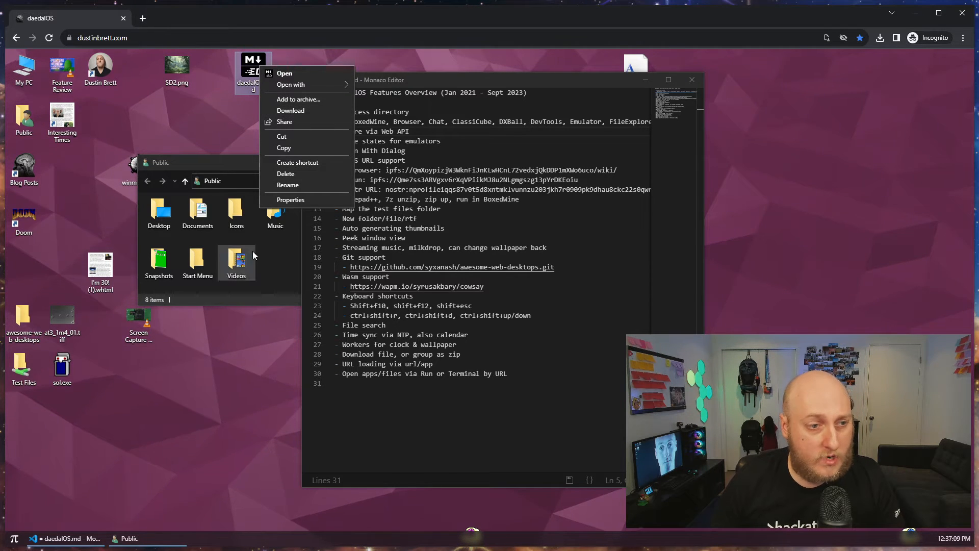
left_click(270, 263)
left_click(68, 393)
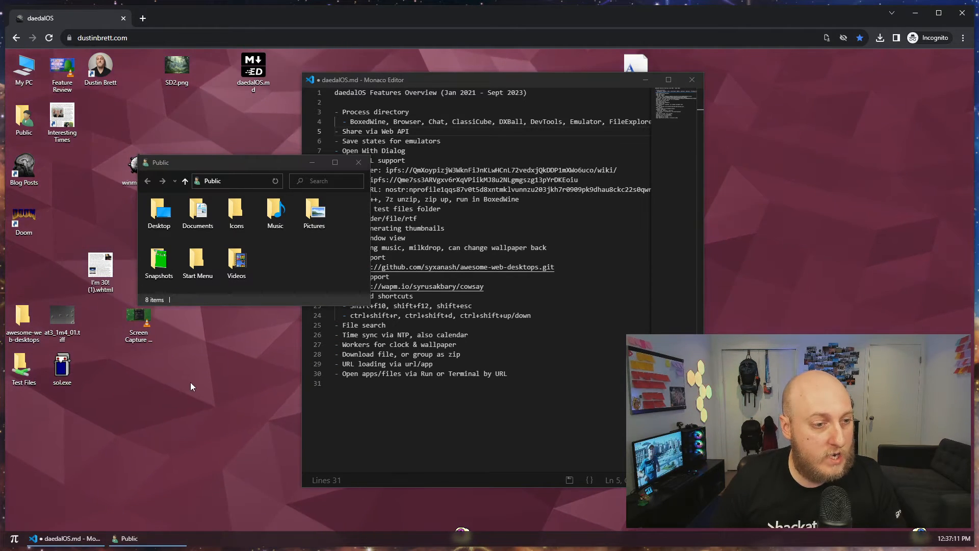
- Archive the I'm 30! (1).whtml, at3_1m4_01.tiff, sol.exe and Screen Capture desktop files as Desktop.zip and place it below them
left_click_drag(155, 405, 46, 249)
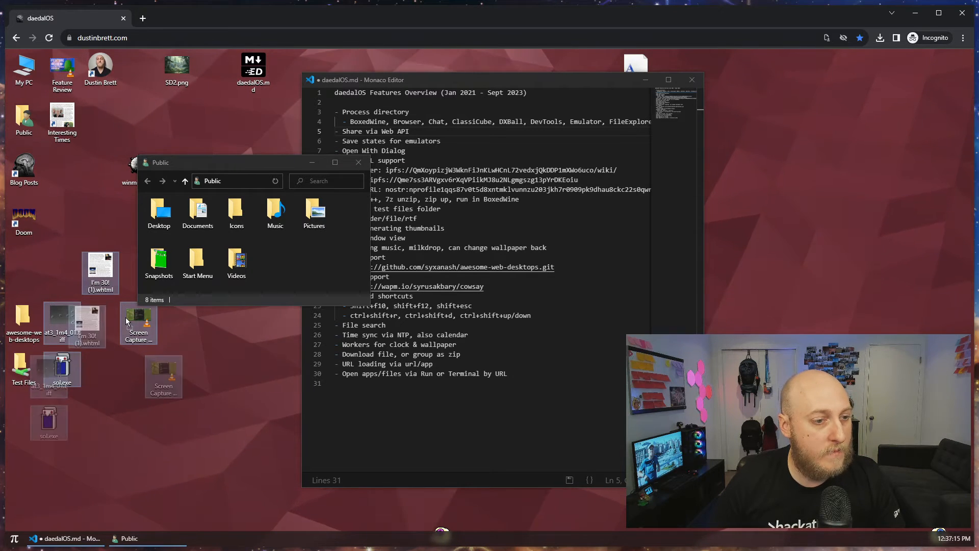
right_click(114, 263)
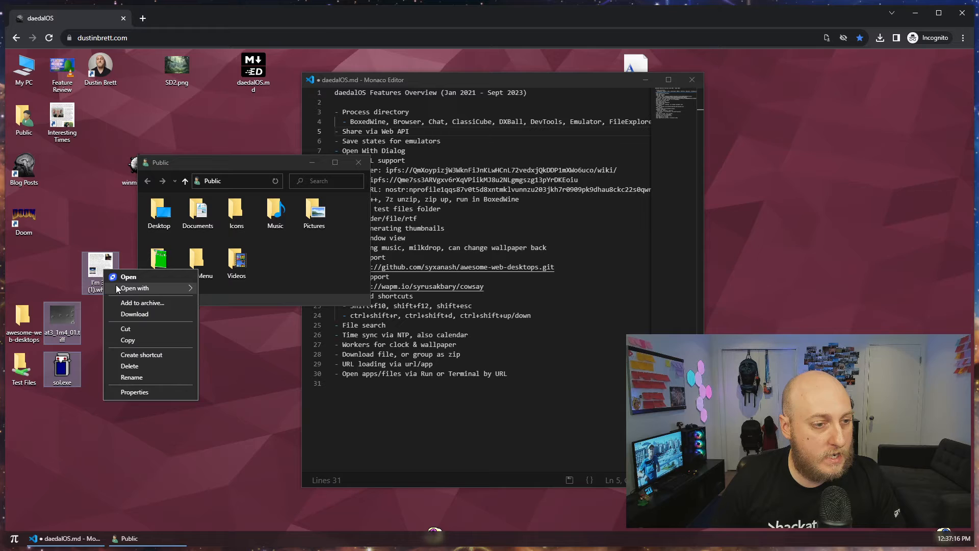
left_click(143, 302)
left_click_drag(102, 319, 139, 423)
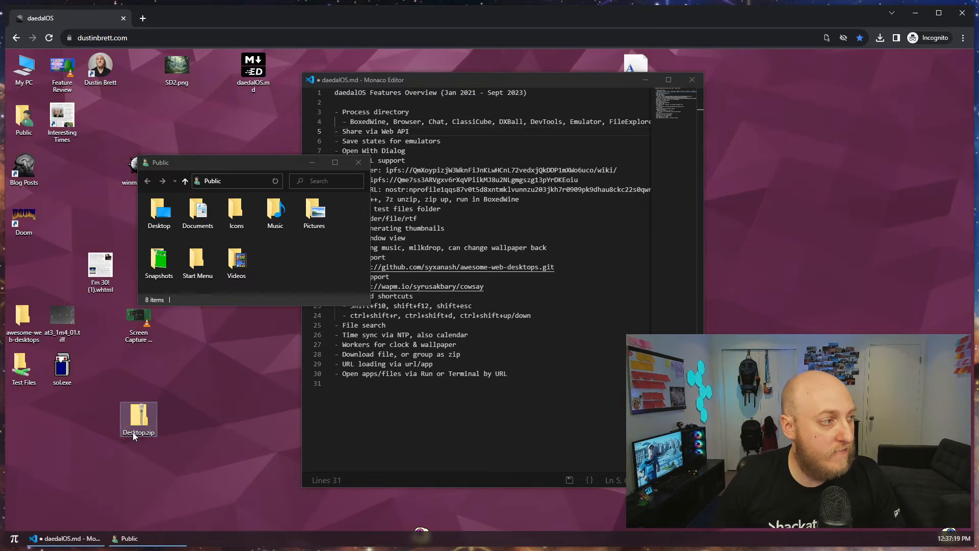
- View the contents of Desktop.zip, close its window, and delete the archive from the desktop
double_click(147, 423)
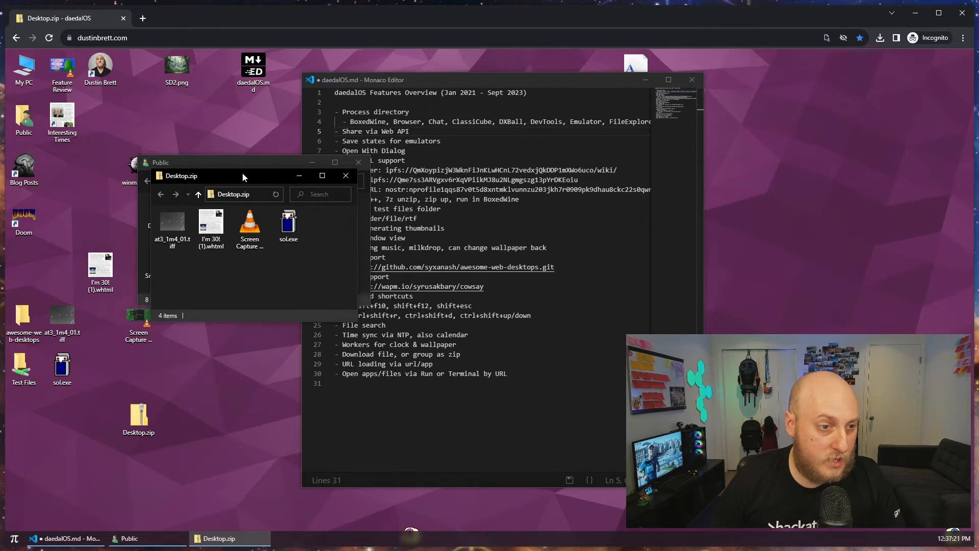
left_click_drag(243, 173, 288, 239)
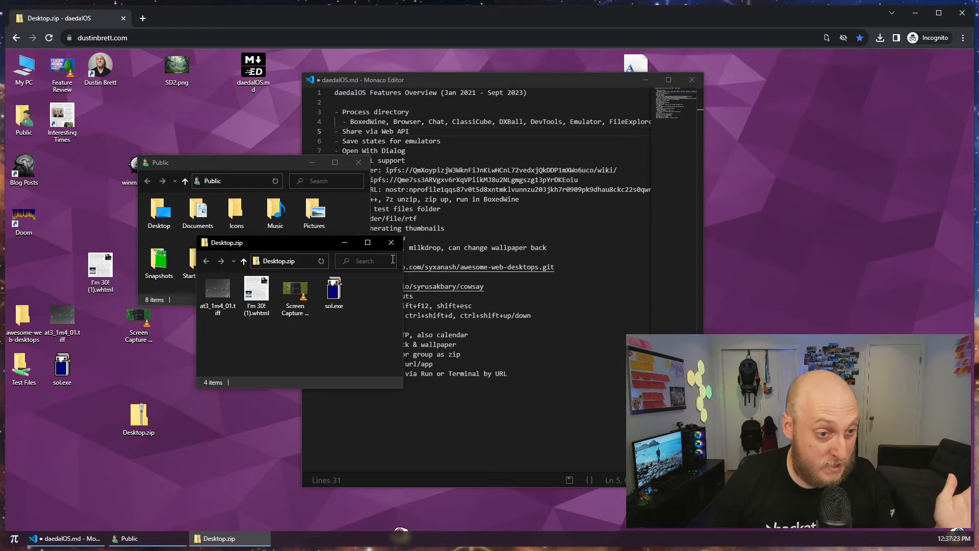
left_click(391, 242)
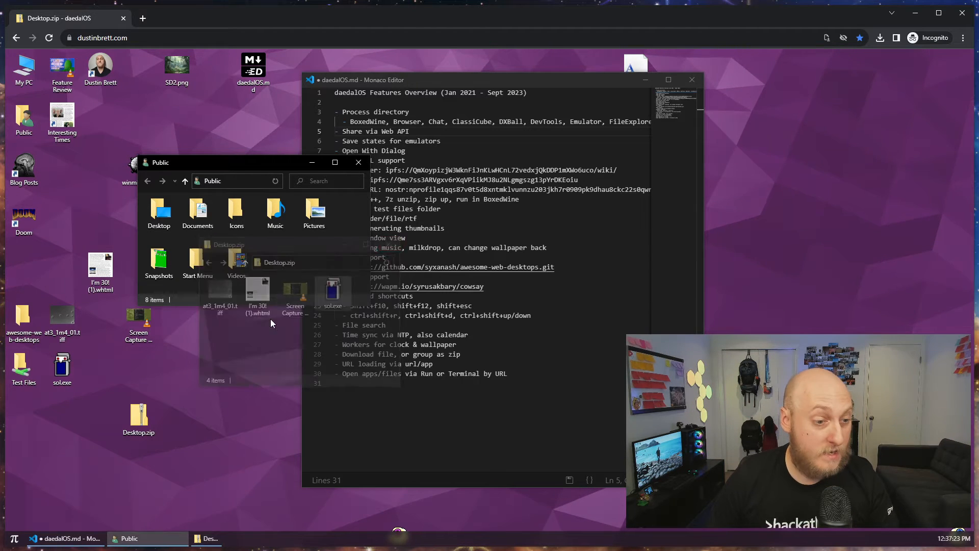
right_click(128, 418)
left_click(173, 377)
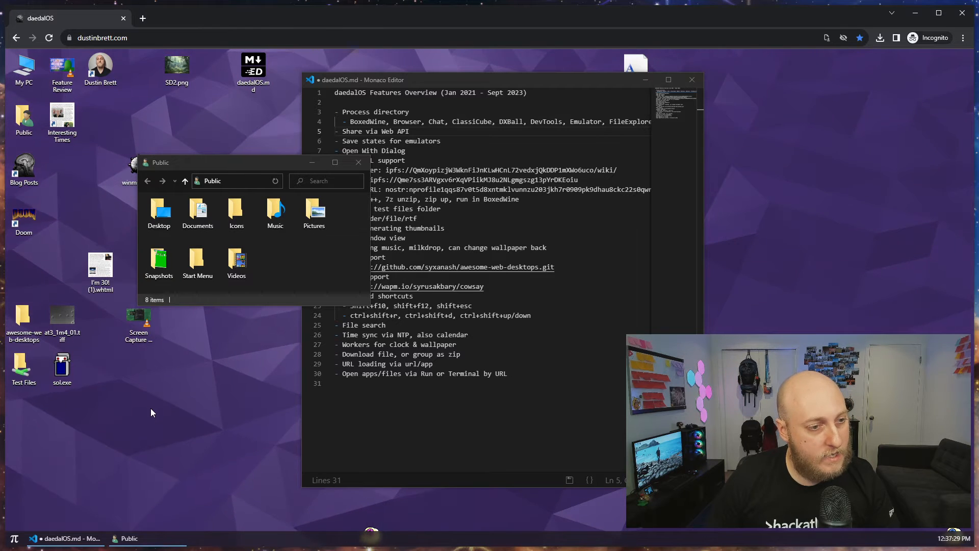
- Download the at3_1m4_01.tiff, sol.exe and Screen Capture desktop files together, saving them as download.zip
left_click_drag(151, 409, 61, 320)
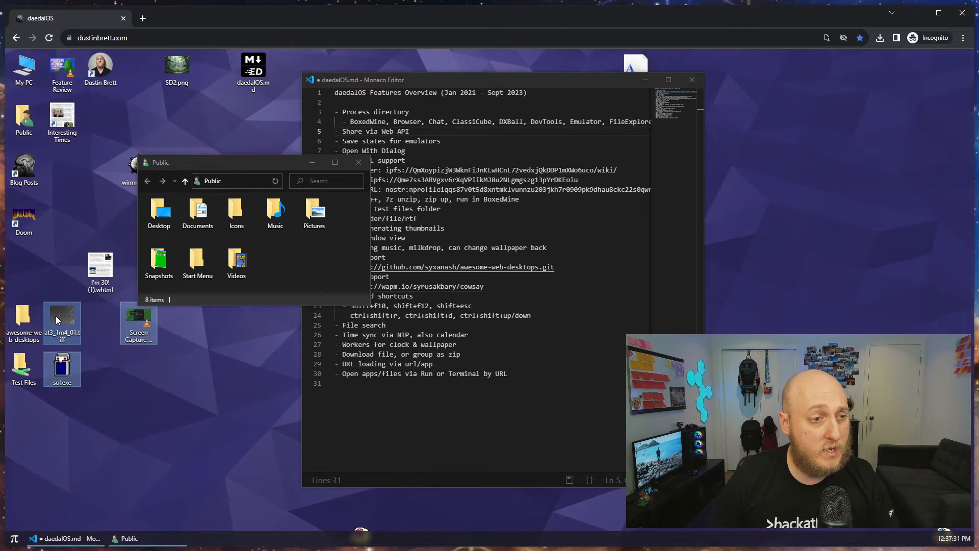
right_click(57, 319)
left_click(90, 377)
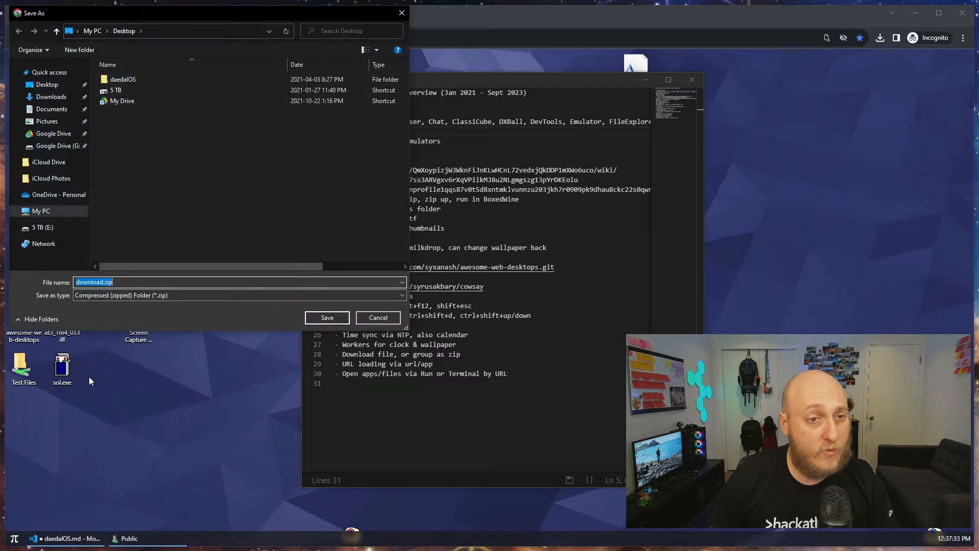
left_click(337, 316)
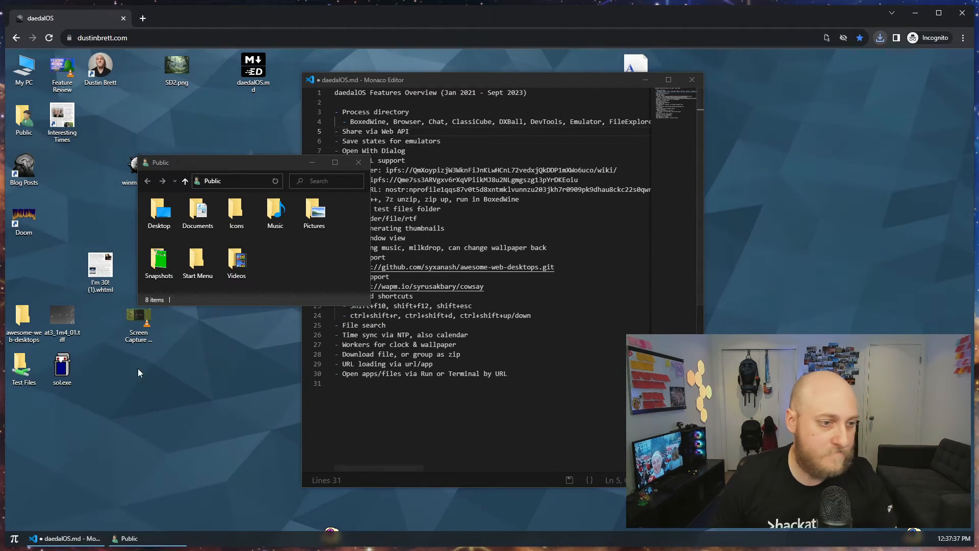
- Examine the context menu options of the sol.exe, SD2.png and daedalOS.md desktop files
right_click(69, 367)
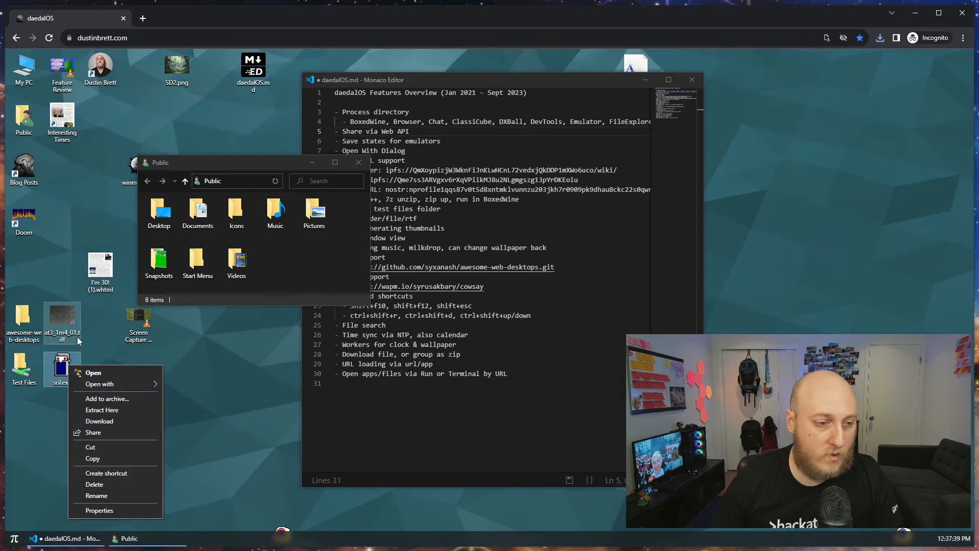
left_click(173, 228)
right_click(189, 60)
right_click(257, 60)
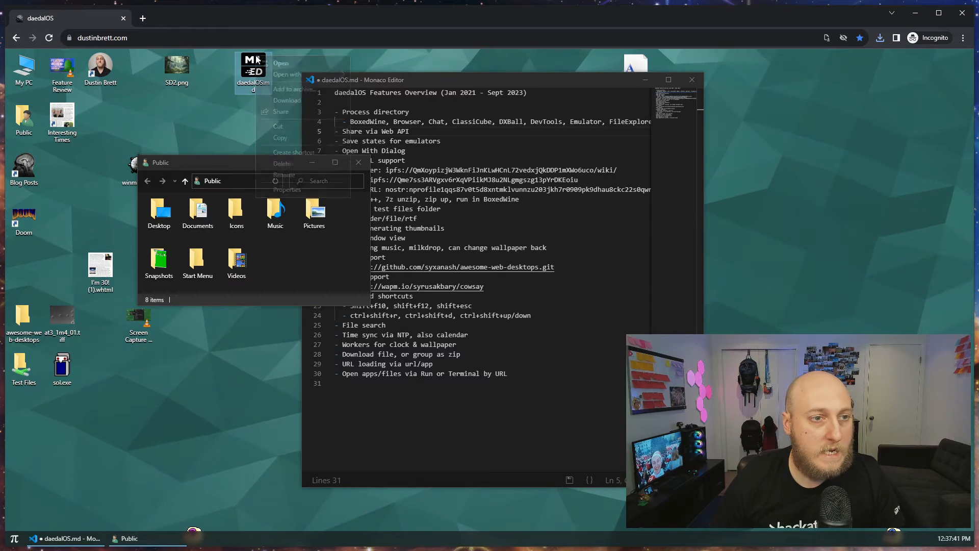
left_click(191, 139)
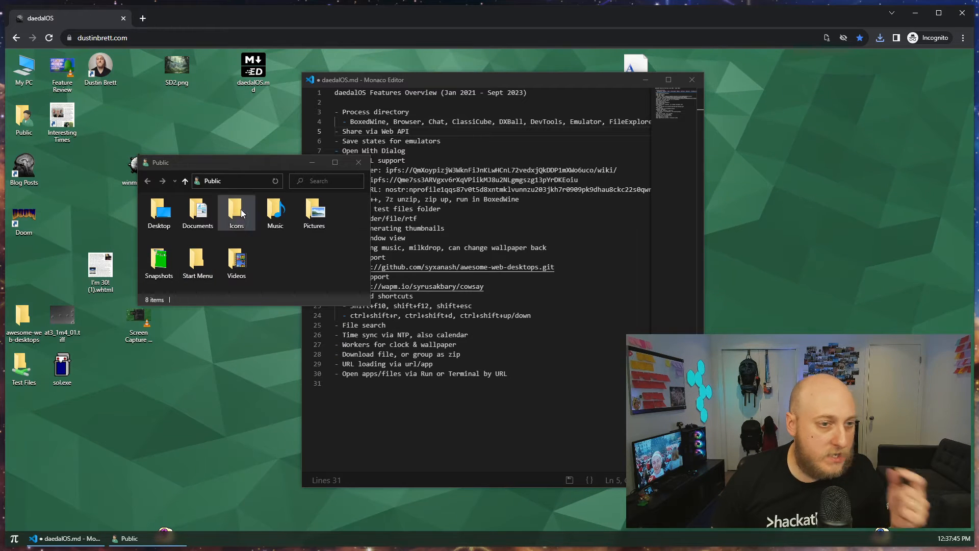
- Move the Public window over the editor and add background.jpg from the computer to the free desktop area
left_click_drag(237, 164, 371, 166)
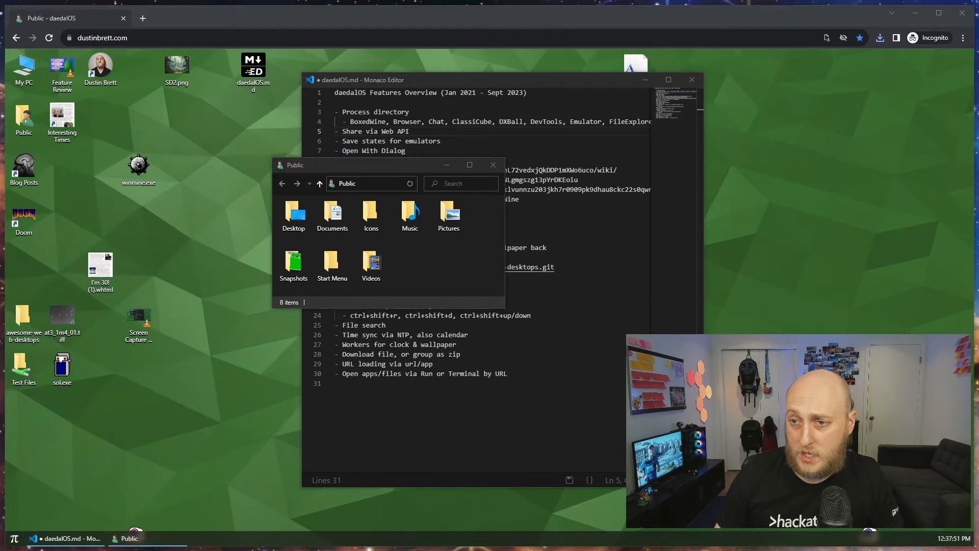
left_click_drag(285, 153, 183, 220)
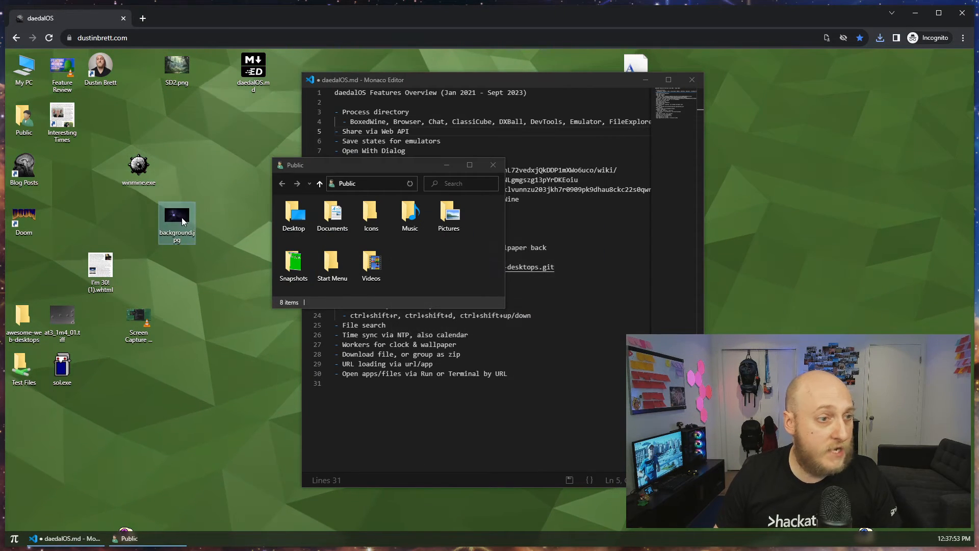
- View background.jpg in an enlarged Paint window, close it, and review the image's context menu options
right_click(176, 215)
mouse_move(216, 234)
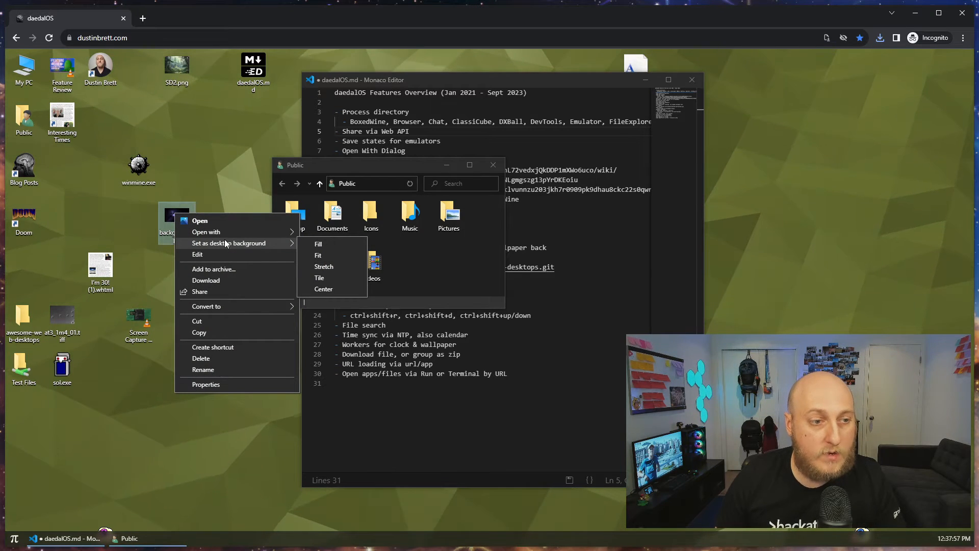
left_click(199, 254)
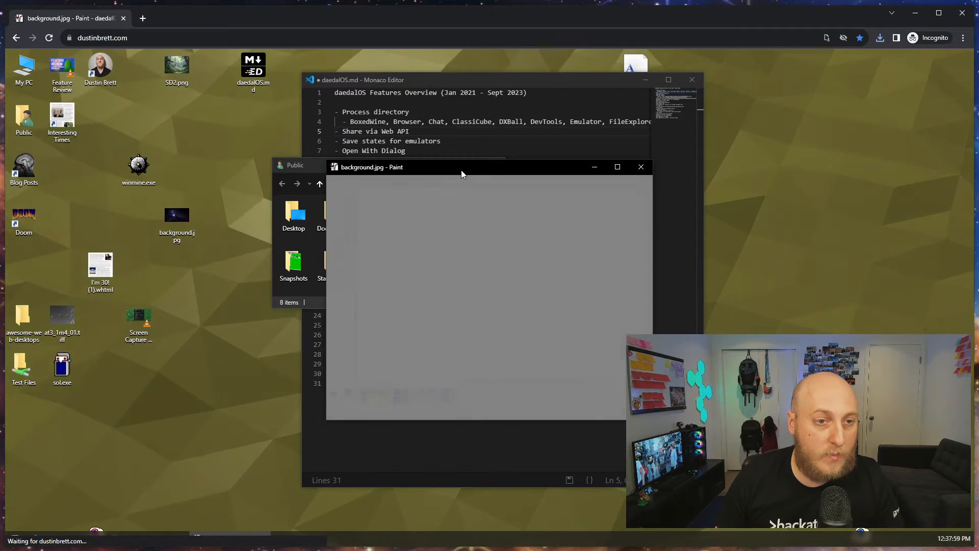
mouse_move(461, 173)
left_mouse_down()
mouse_move(376, 146)
mouse_move(336, 109)
left_mouse_up()
mouse_move(523, 350)
left_mouse_down()
mouse_move(557, 383)
mouse_move(867, 501)
left_mouse_up()
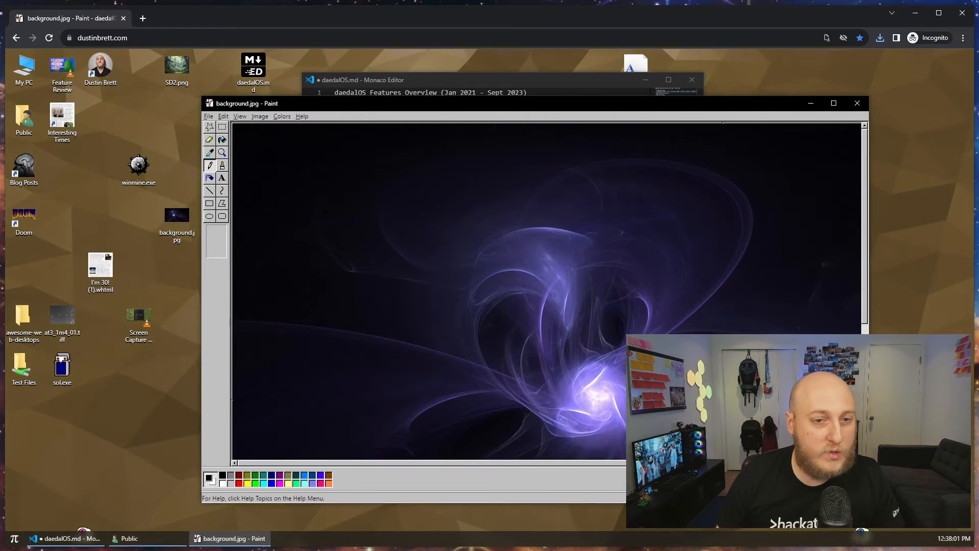
left_click(859, 106)
right_click(177, 217)
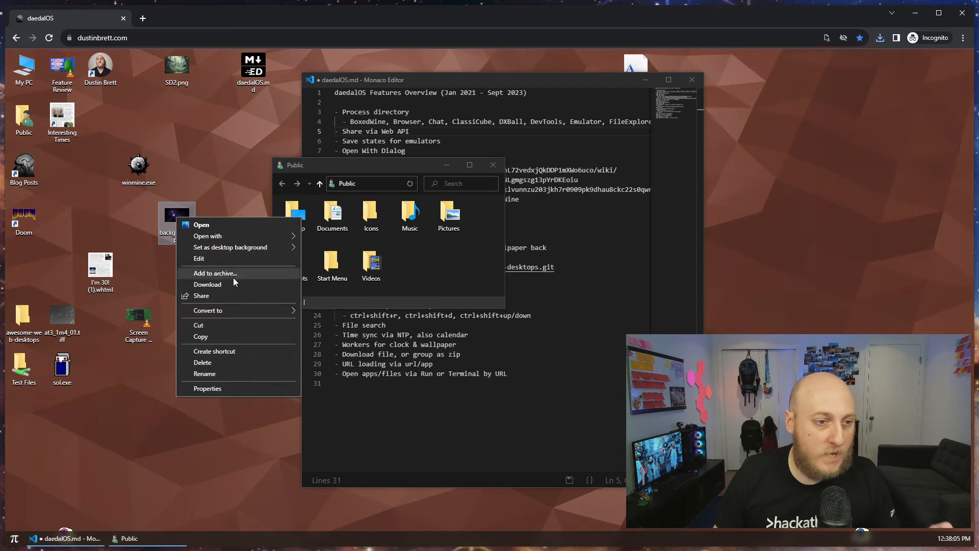
left_click(170, 252)
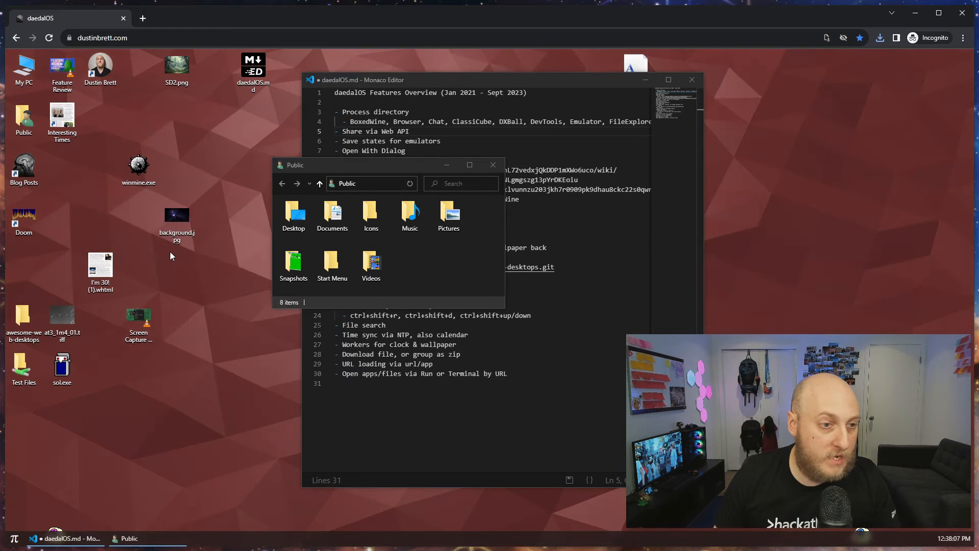
- Convert background.jpg to PNG and place the resulting background.png directly below the original on the desktop
right_click(180, 217)
mouse_move(243, 308)
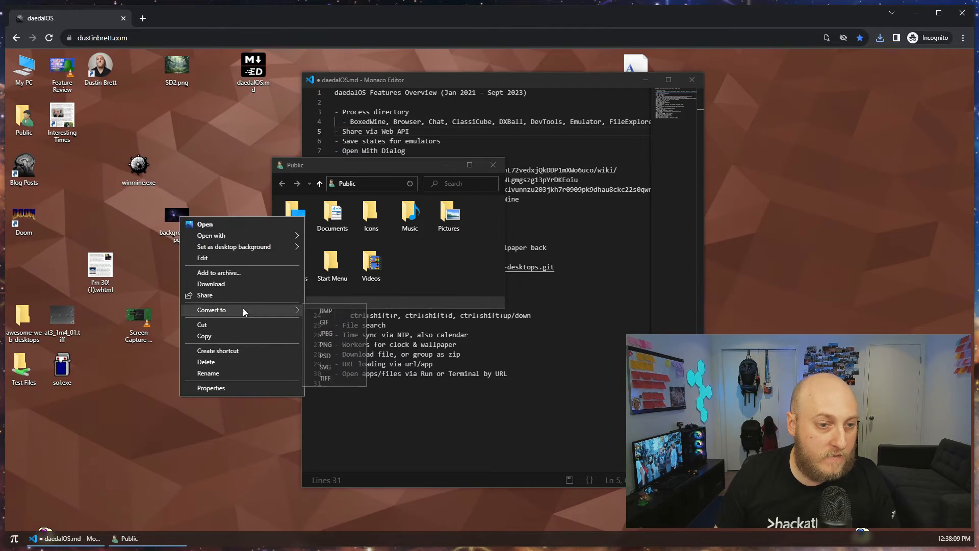
left_click(333, 338)
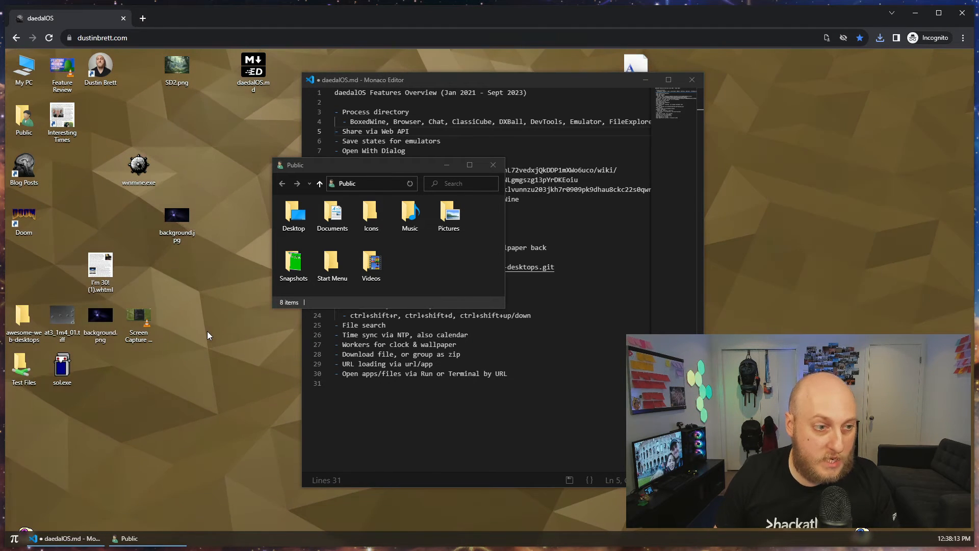
left_click_drag(100, 316, 183, 278)
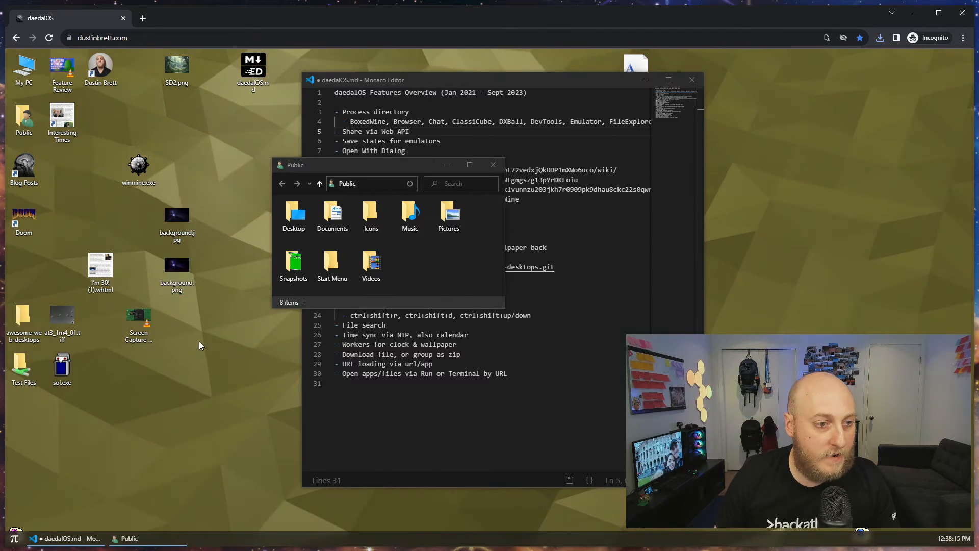
- Compare the file properties of background.png and background.jpg side by side, then close both Properties windows
right_click(176, 264)
left_click(213, 439)
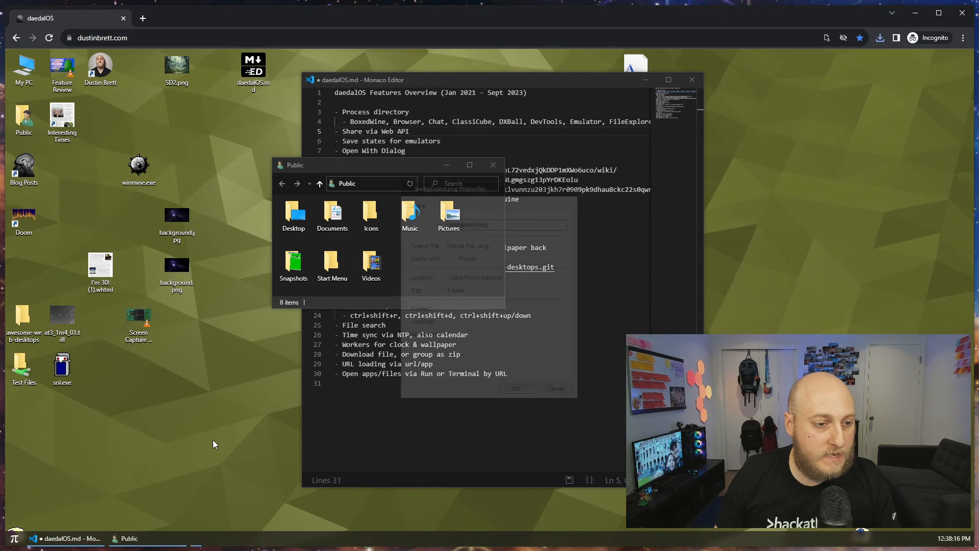
right_click(181, 215)
left_click(217, 388)
left_click_drag(453, 181, 263, 190)
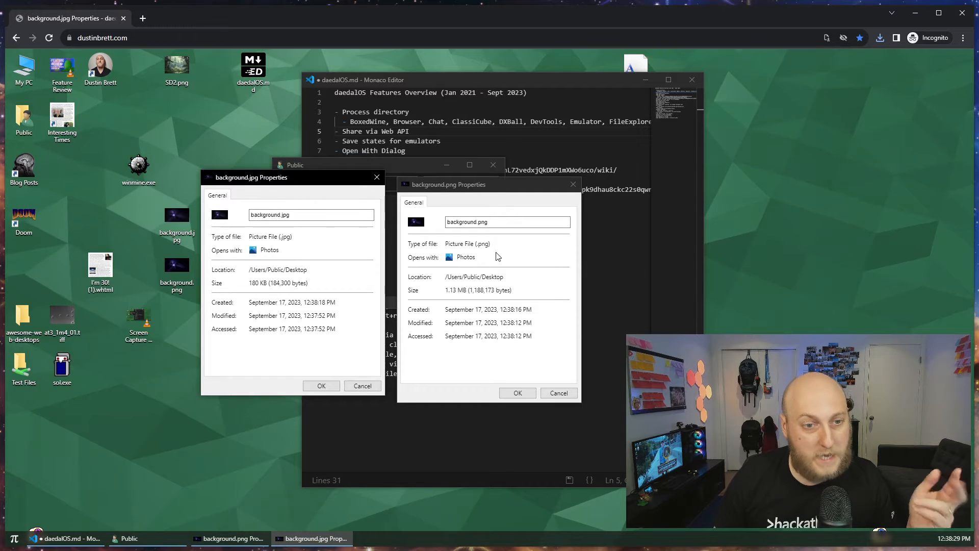
left_click(573, 185)
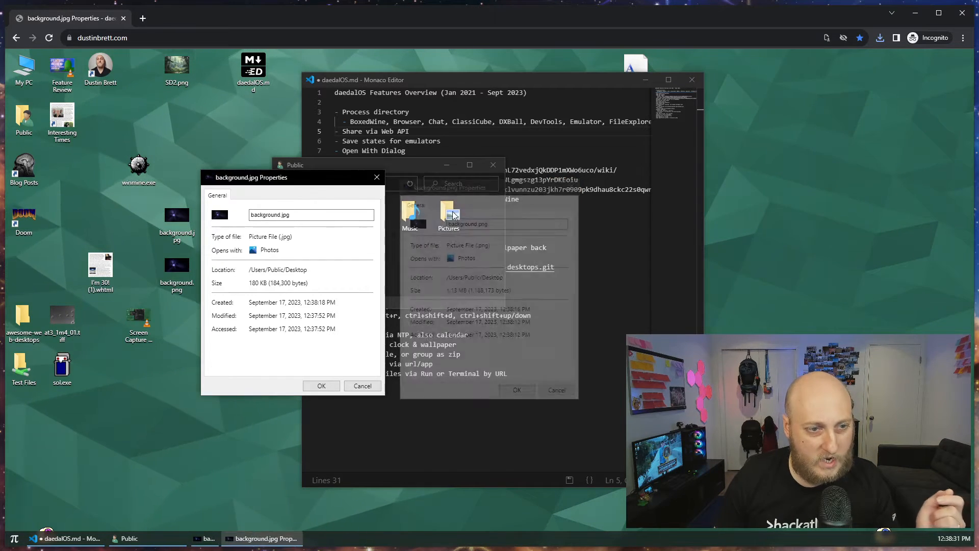
left_click(376, 179)
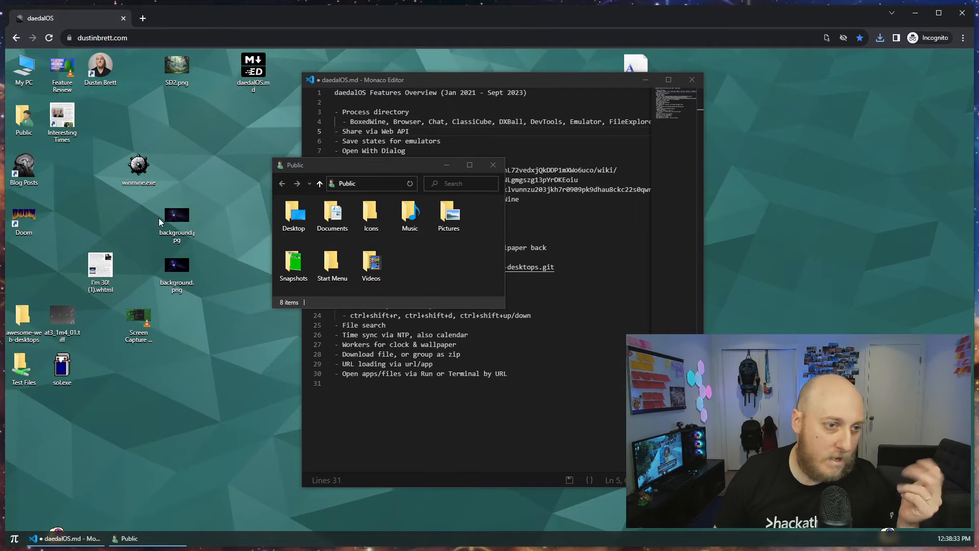
- Set background.jpg as the desktop background with Fill, minimize both windows to view it, and restore them
right_click(175, 215)
mouse_move(271, 242)
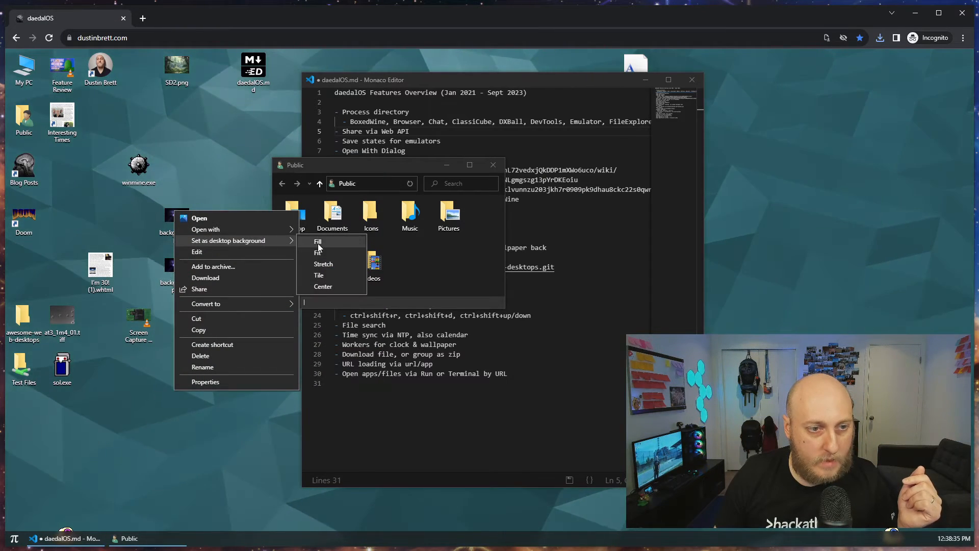
left_click(327, 247)
left_click(447, 165)
left_click(646, 79)
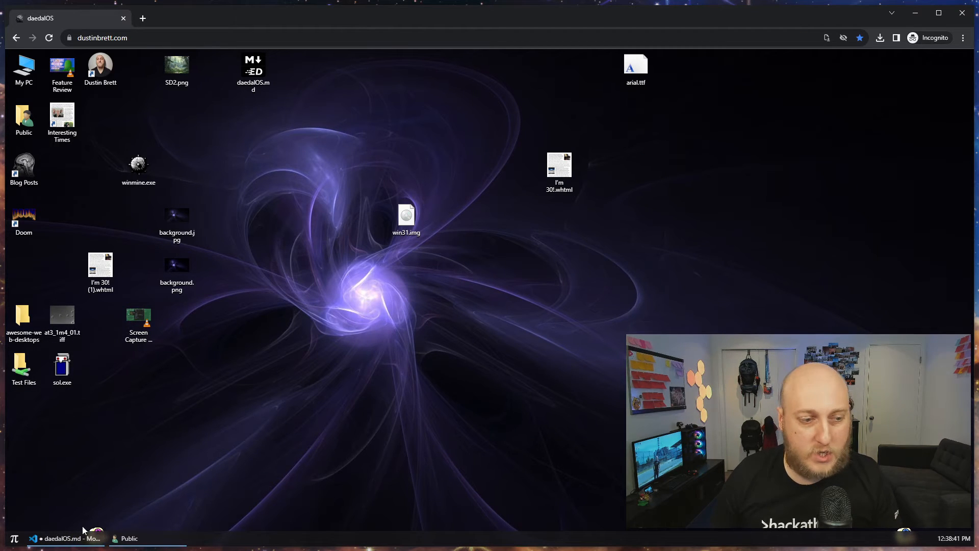
left_click(73, 542)
left_click(133, 538)
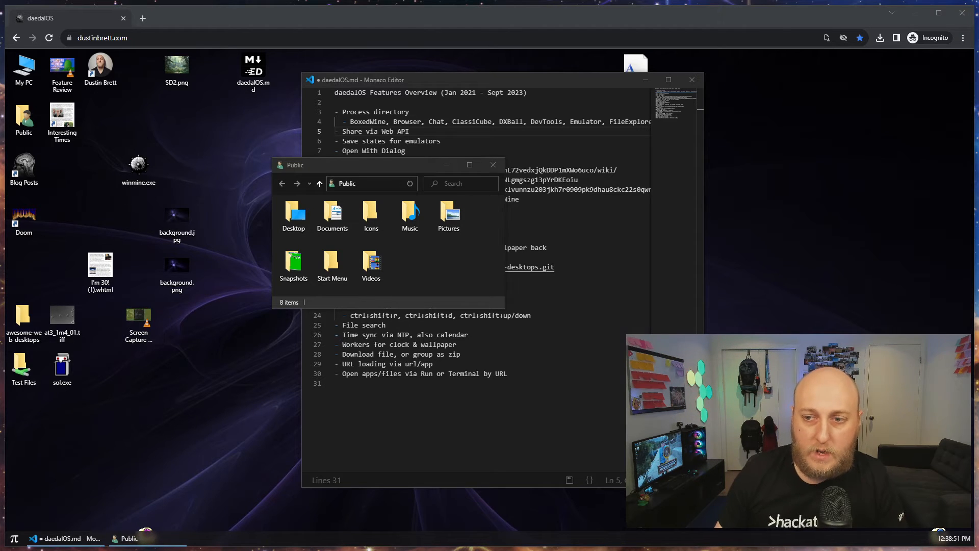
- Add SampleVideo_720x480_2mb.mp4 from the computer to the desktop, play it in an enlarged Video Player window, and close it
left_click_drag(549, 288, 229, 199)
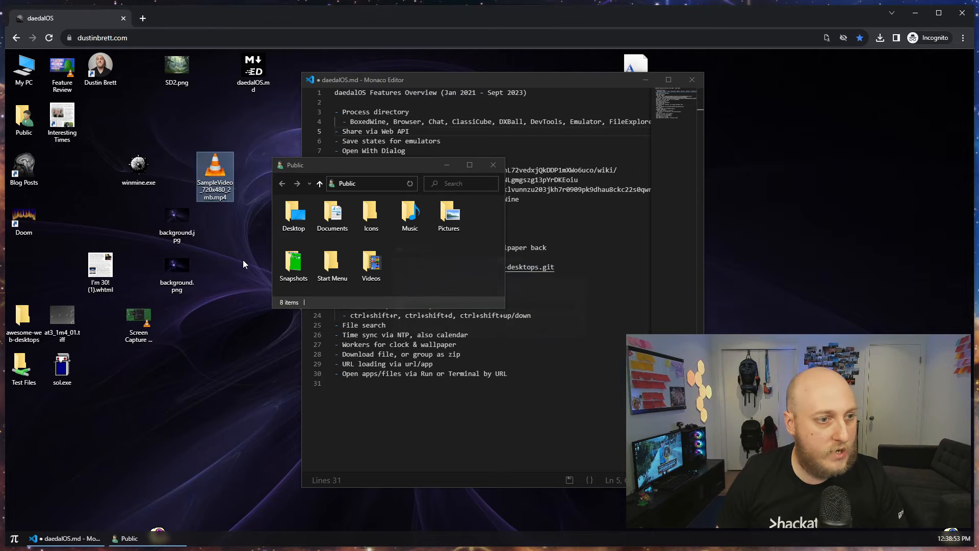
double_click(215, 173)
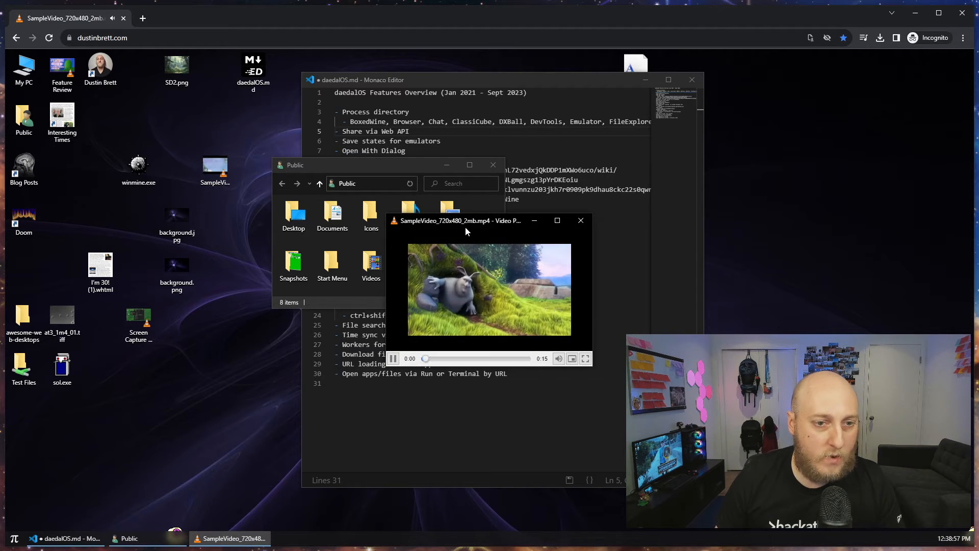
left_click_drag(471, 224, 212, 114)
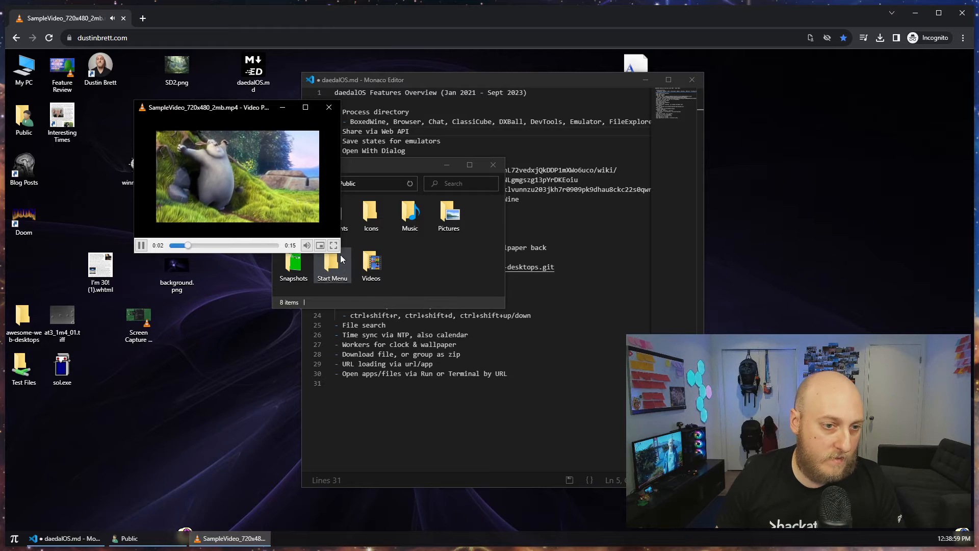
left_click_drag(339, 252, 524, 373)
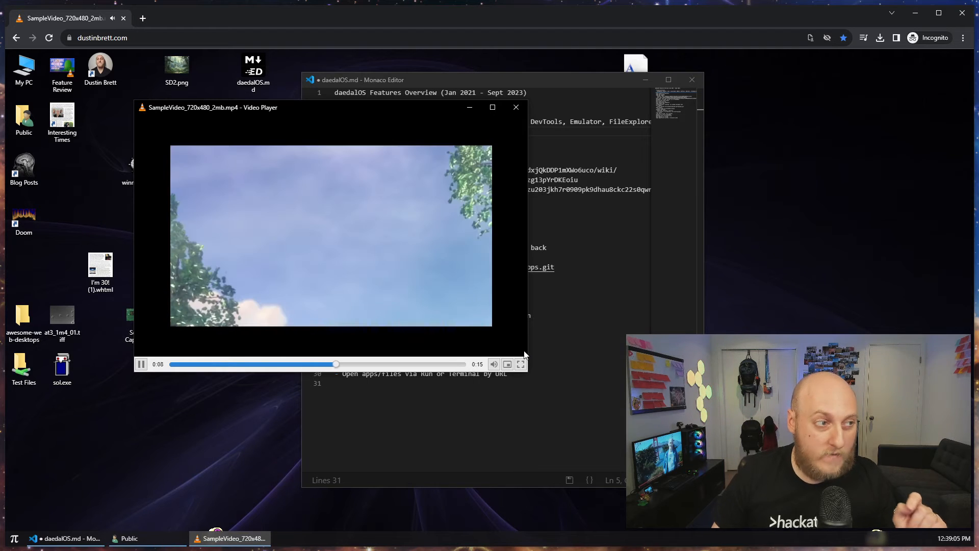
left_click(515, 107)
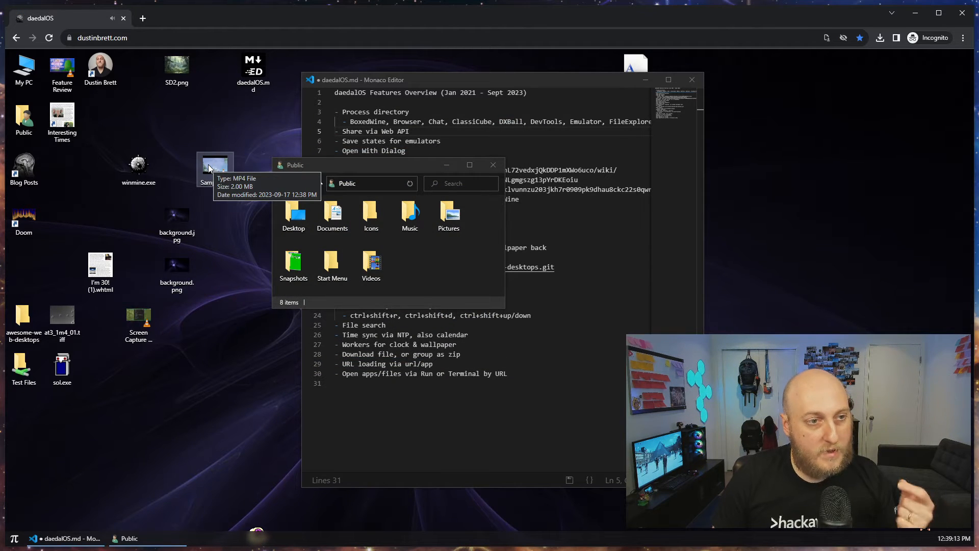
- Set the sample video as the desktop background, then replace it with SD2.png using Fill
right_click(210, 169)
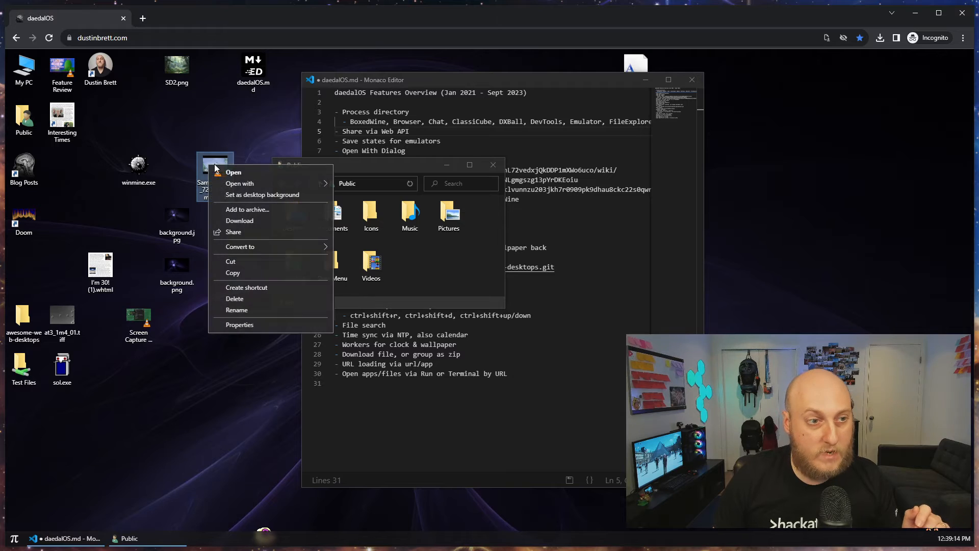
left_click(269, 195)
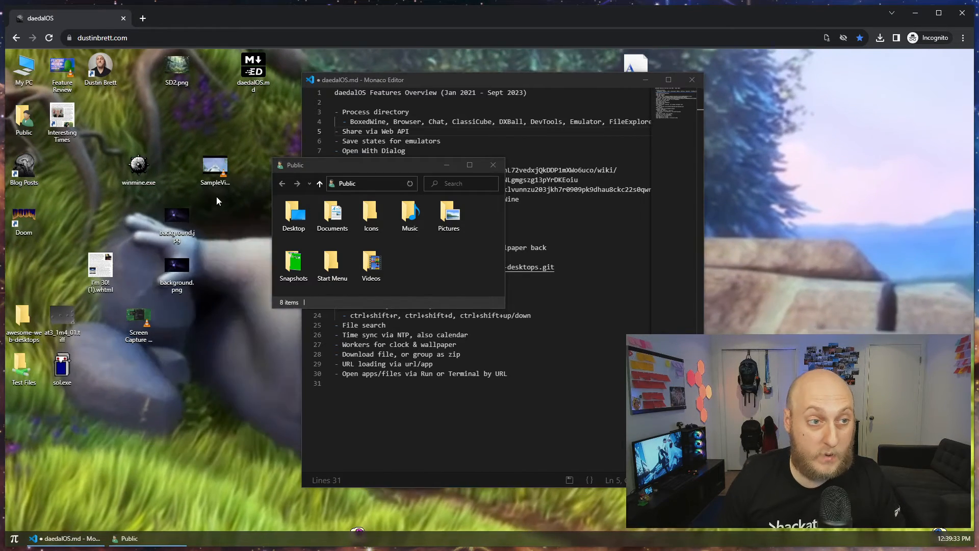
right_click(177, 65)
mouse_move(236, 91)
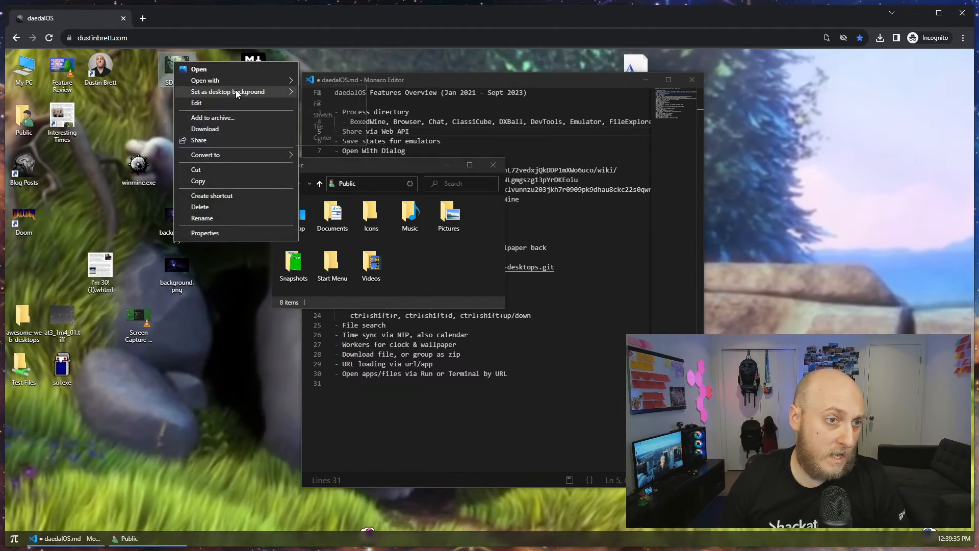
left_click(319, 92)
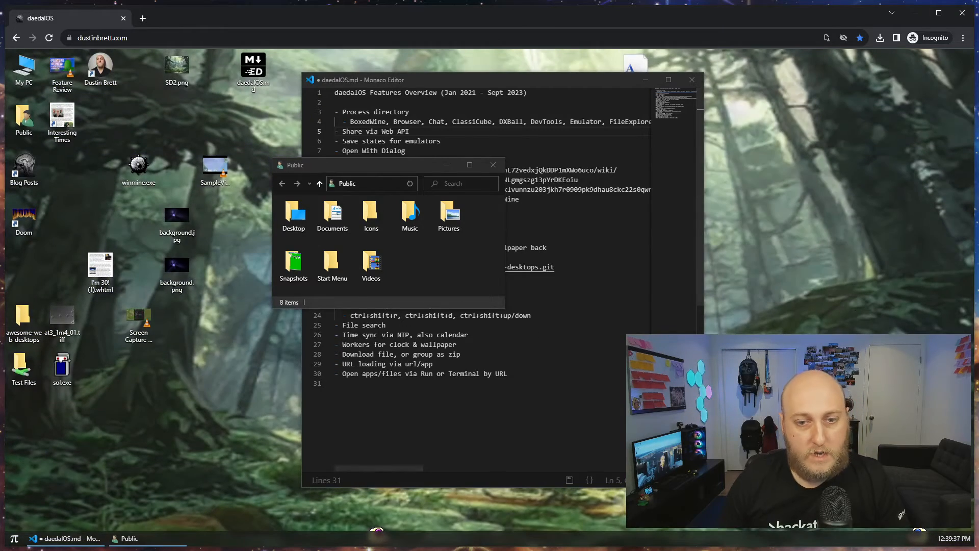
- Separate the editor and Public windows, and delete the "Share via Web API", "Save states for emulators" and "Open With Dialog" checklist lines
left_click_drag(439, 80, 669, 88)
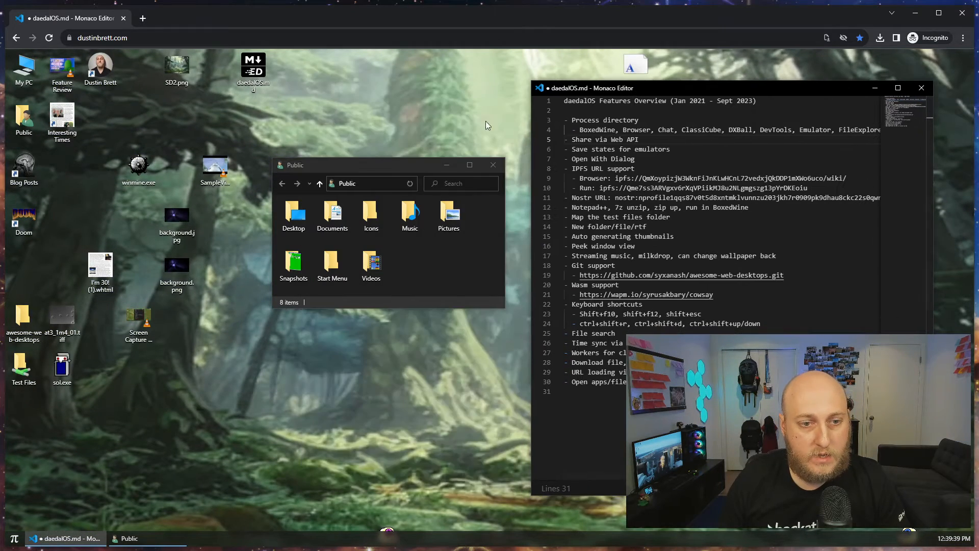
left_click_drag(350, 164, 333, 259)
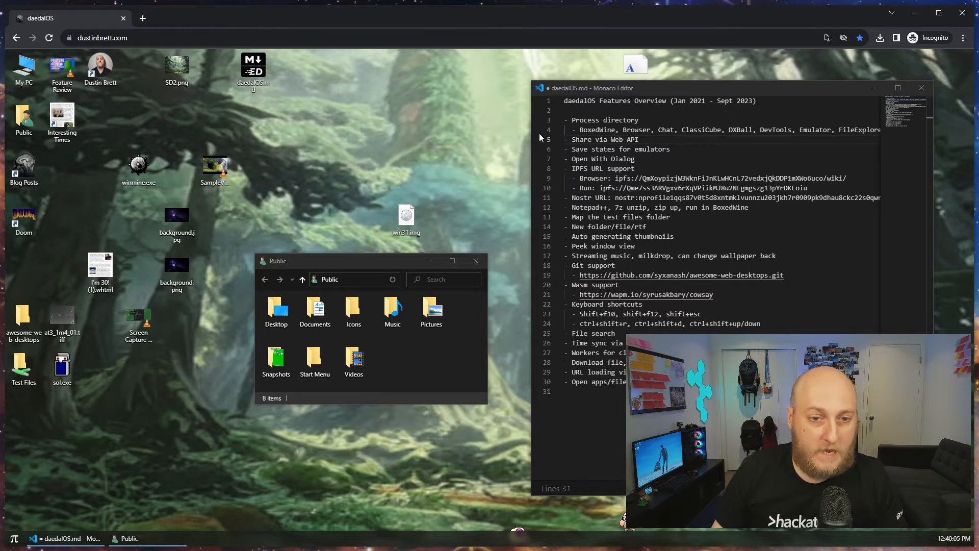
left_click(658, 131)
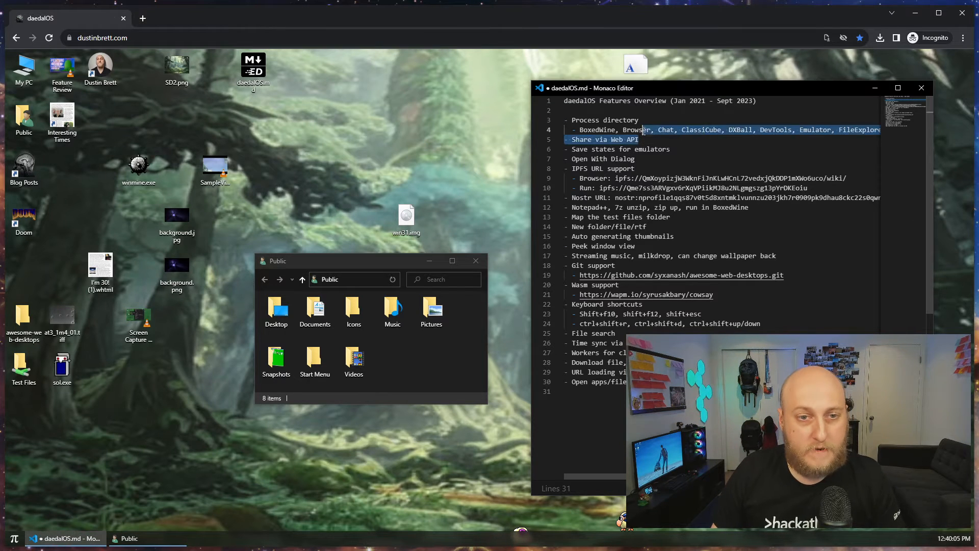
key("Delete")
left_click(545, 141)
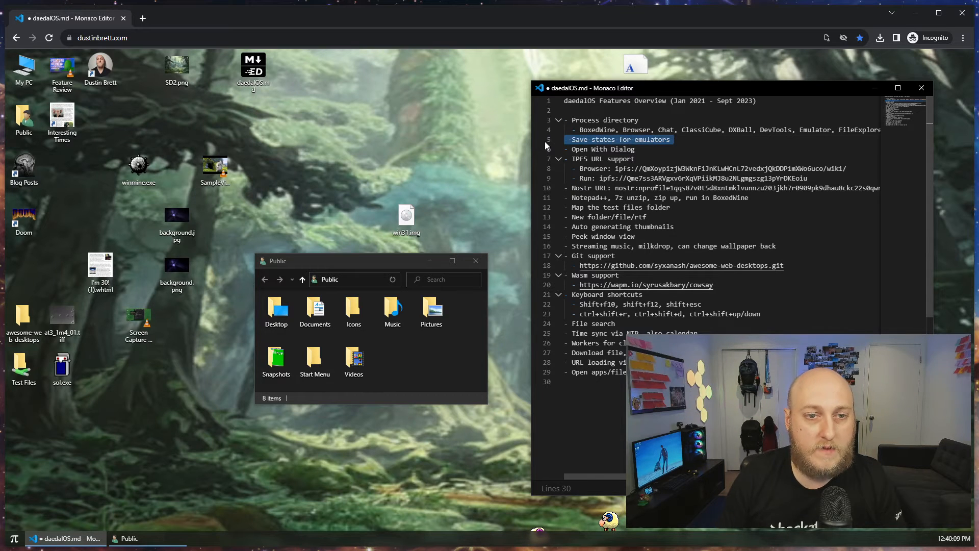
key("Delete")
left_click(545, 142)
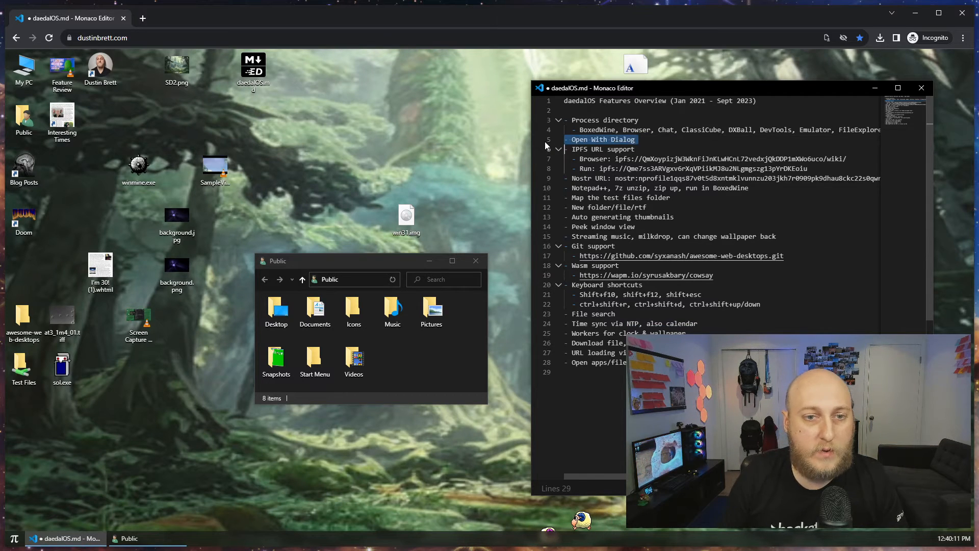
key("Delete")
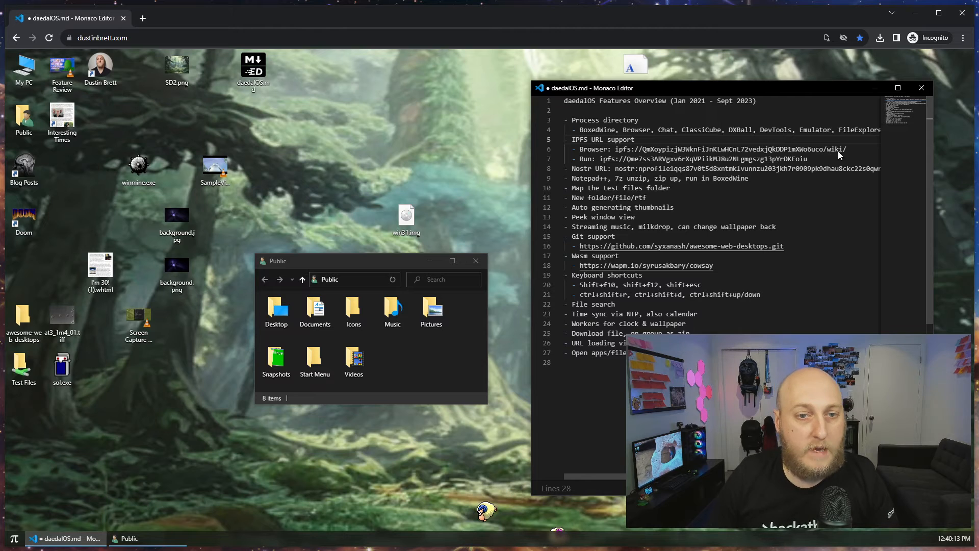
- Copy the full ipfs:// address from the "Browser" line under IPFS URL support in the checklist
left_click_drag(851, 149, 611, 149)
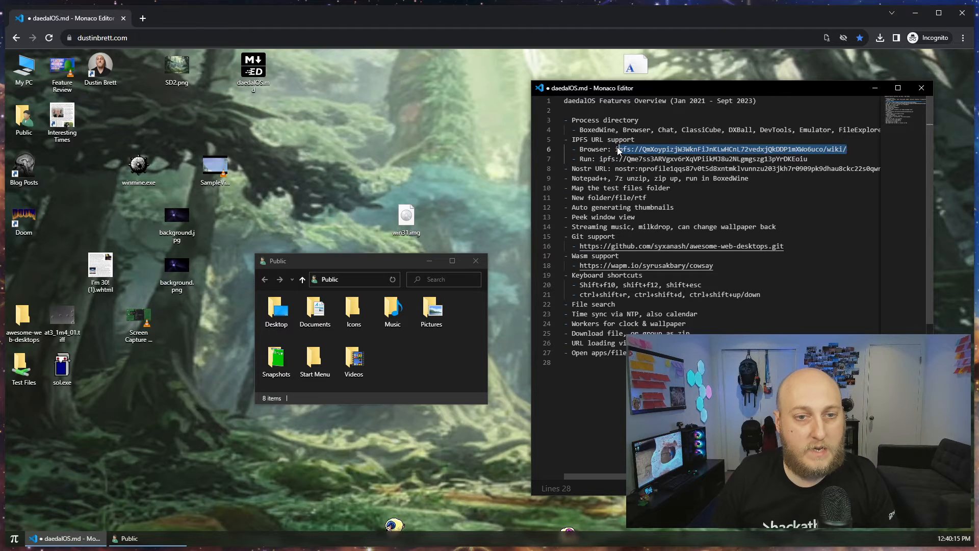
left_click(618, 149)
left_click(854, 151, "shift")
key("ctrl+c")
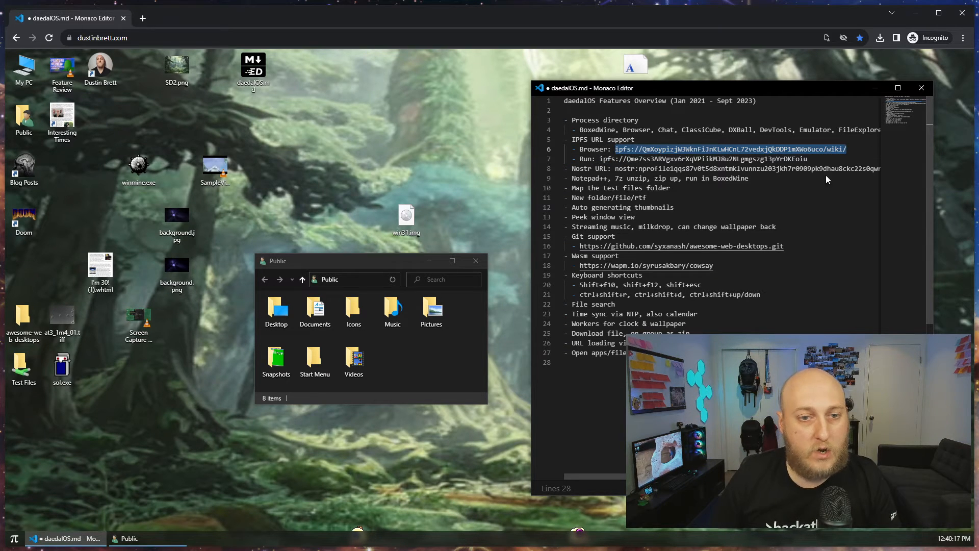
- Open the daedalOS Browser, move it clear of the checklist text, and enlarge its window
left_click(13, 539)
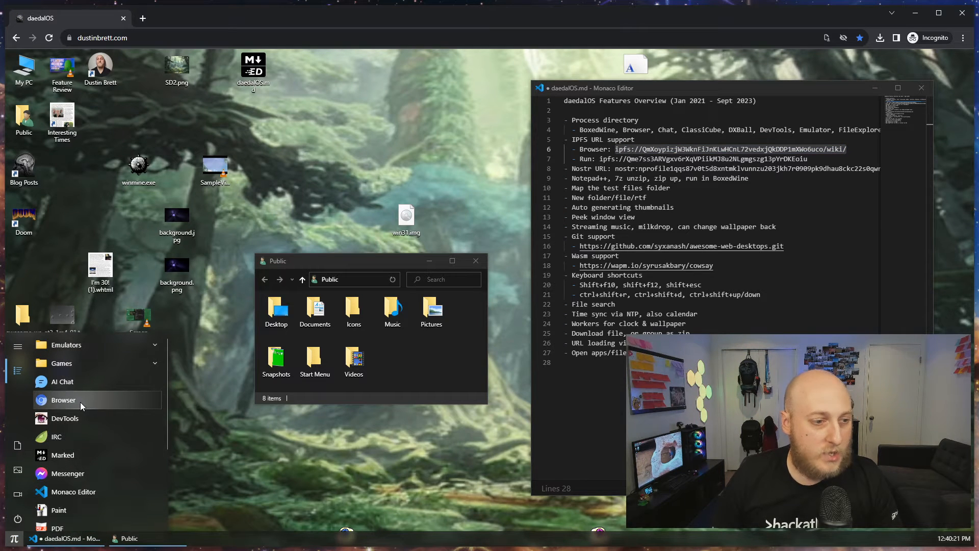
left_click(81, 402)
left_click_drag(421, 168, 267, 125)
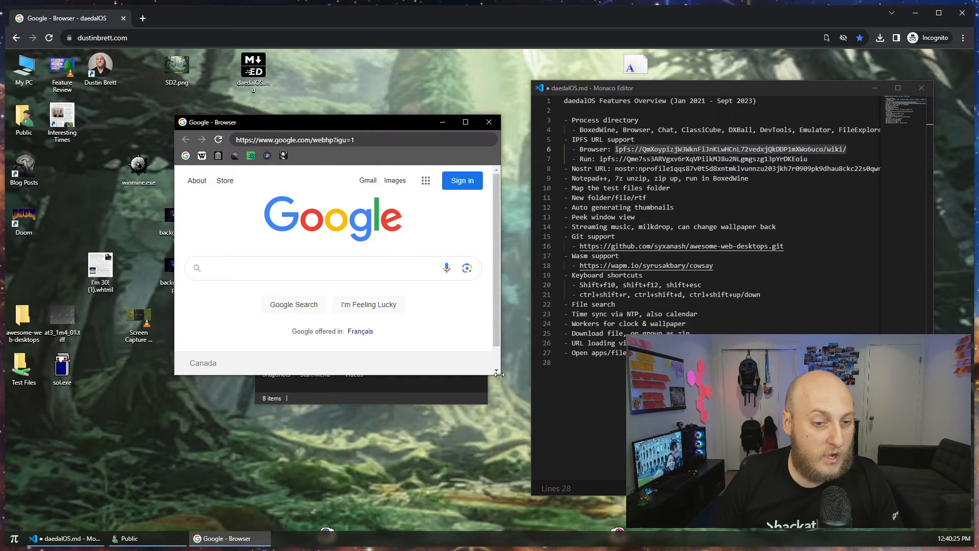
left_click_drag(498, 375, 568, 436)
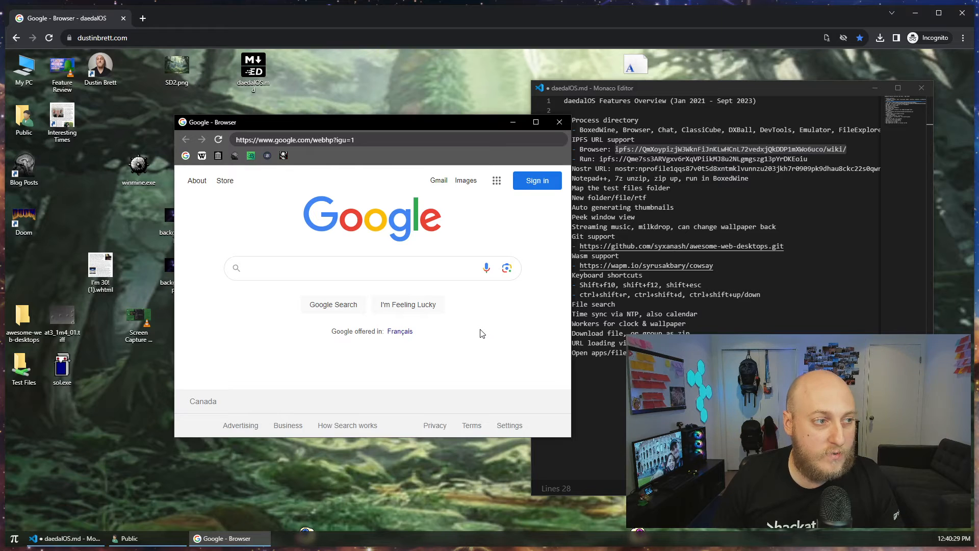
- Visit the bookmarked Wikipedia, Internet Archive and daedalOS pages in the Browser window, and shift the window slightly
left_click(202, 157)
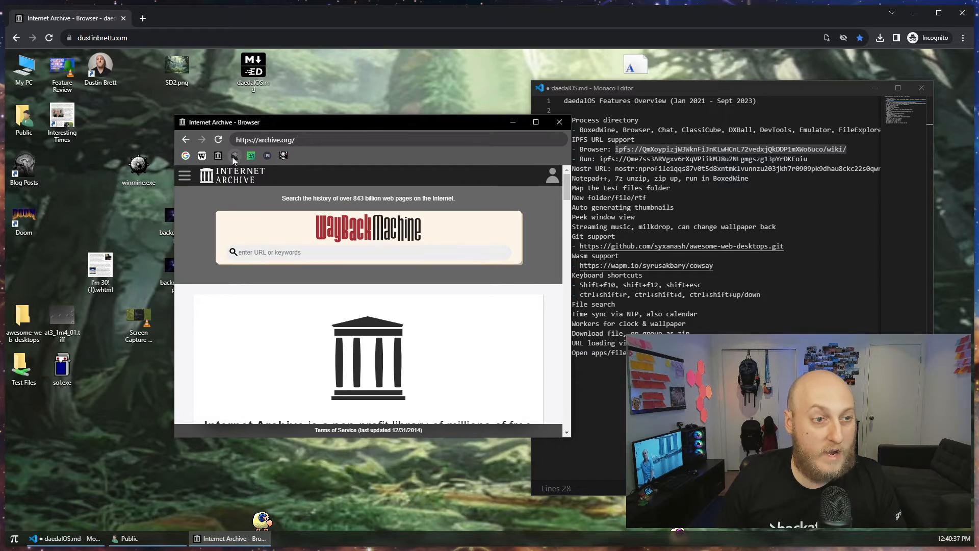
left_click(232, 157)
mouse_move(283, 122)
left_mouse_down()
mouse_move(357, 72)
mouse_move(296, 111)
left_mouse_up()
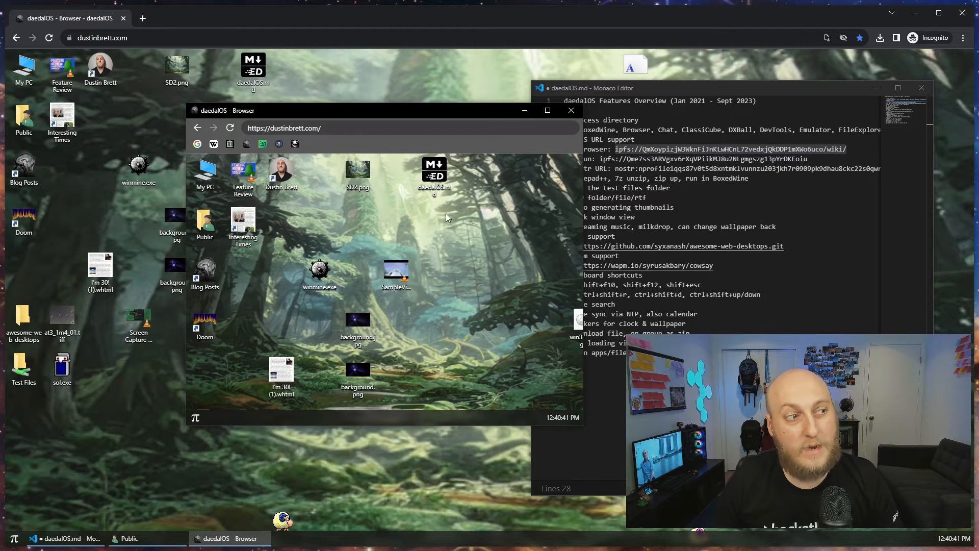
- Try to load reddit.com in the daedalOS Browser window
left_click(339, 130)
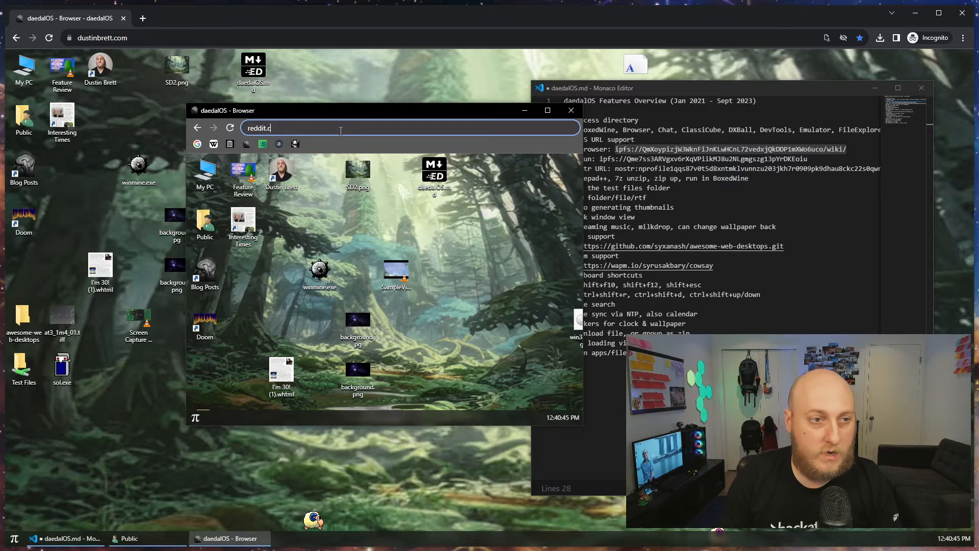
type("om")
key("Return")
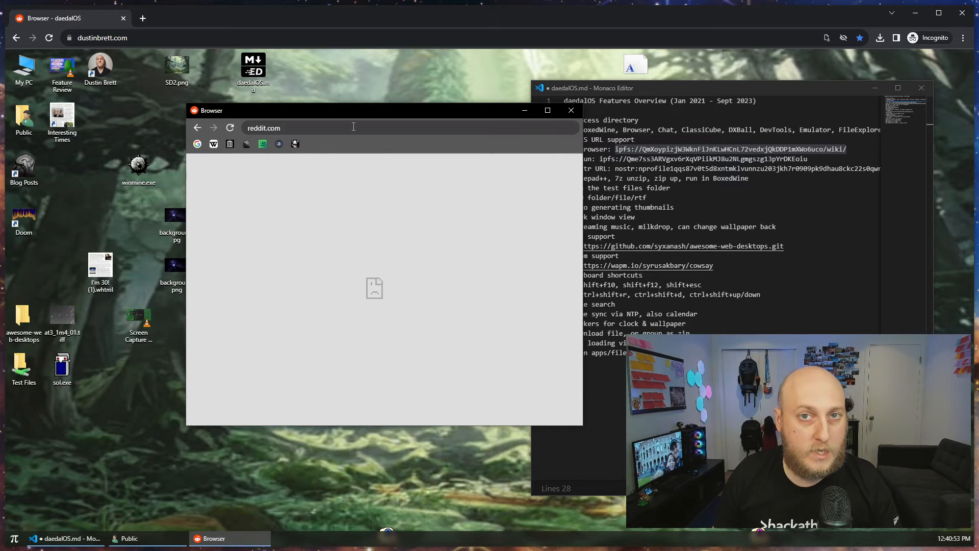
- Load the copied ipfs:// wiki address in the Browser window in place of reddit.com, and close the window
left_click(353, 126)
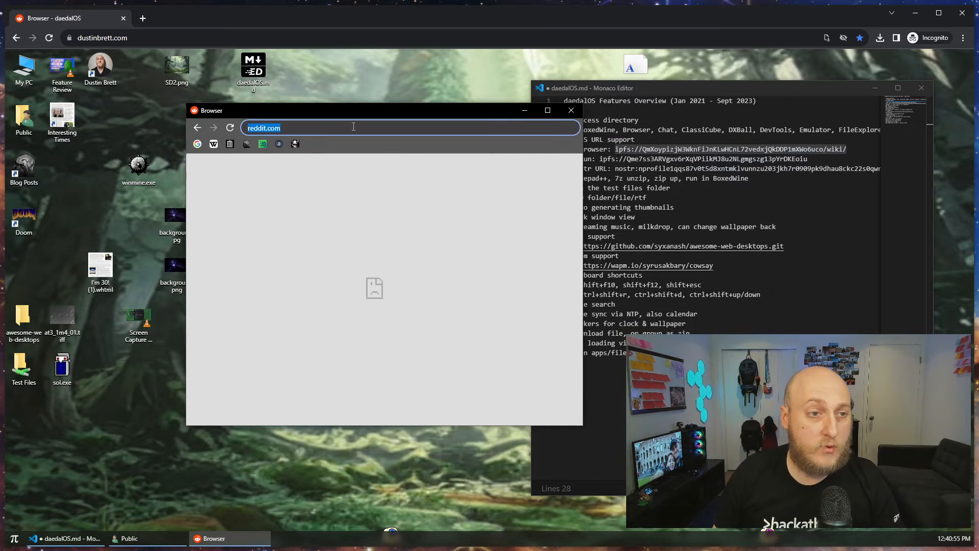
key("ctrl+v")
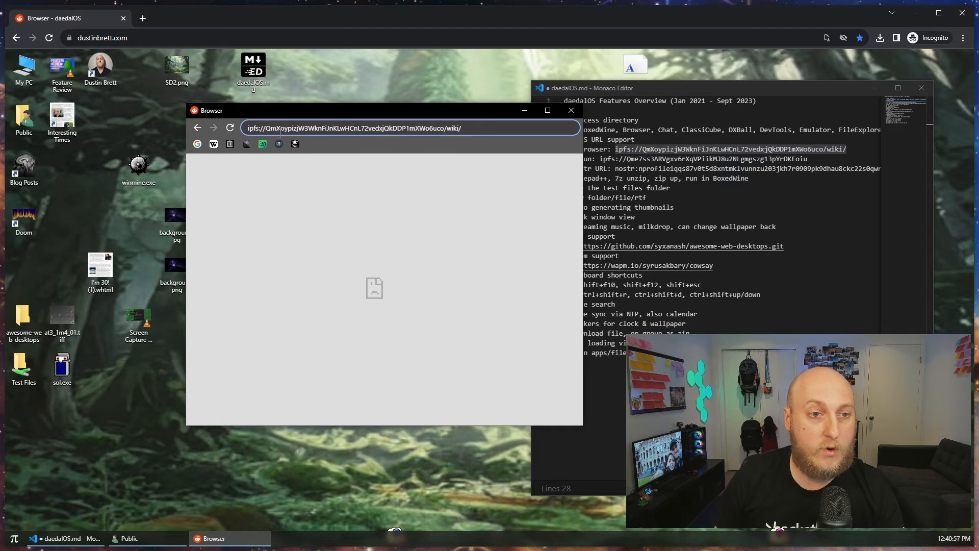
key("Return")
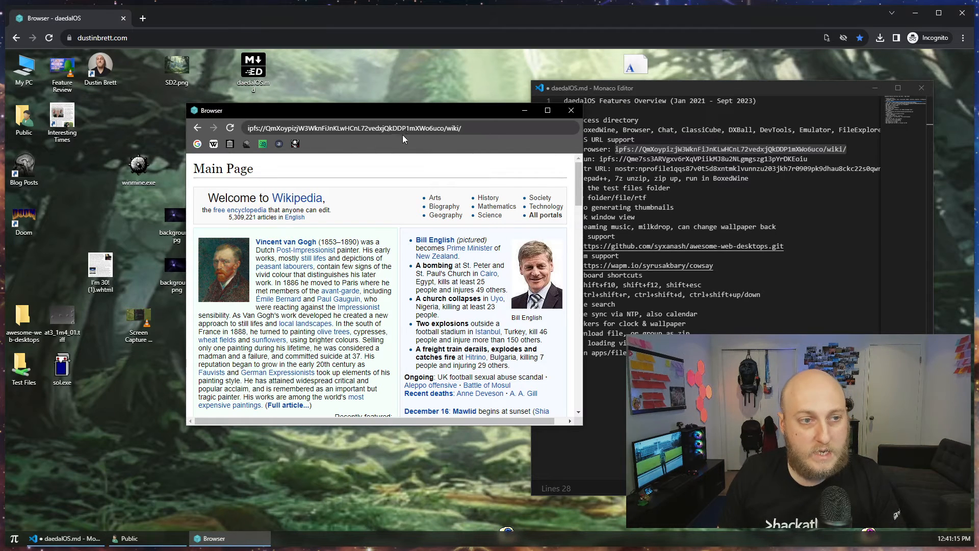
left_click(571, 110)
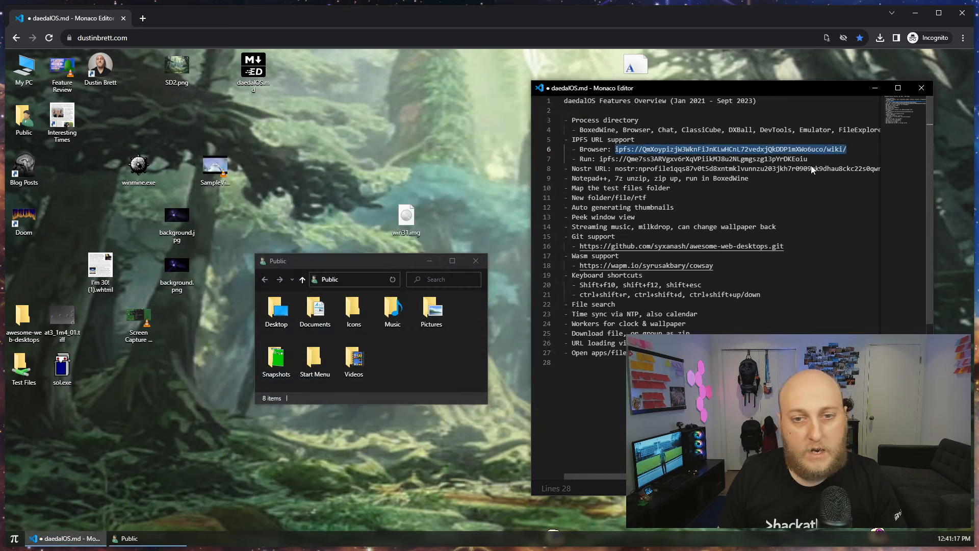
- Copy the ipfs:// address from the checklist's "Run" line and open it through the Run dialog
left_click_drag(814, 160, 601, 162)
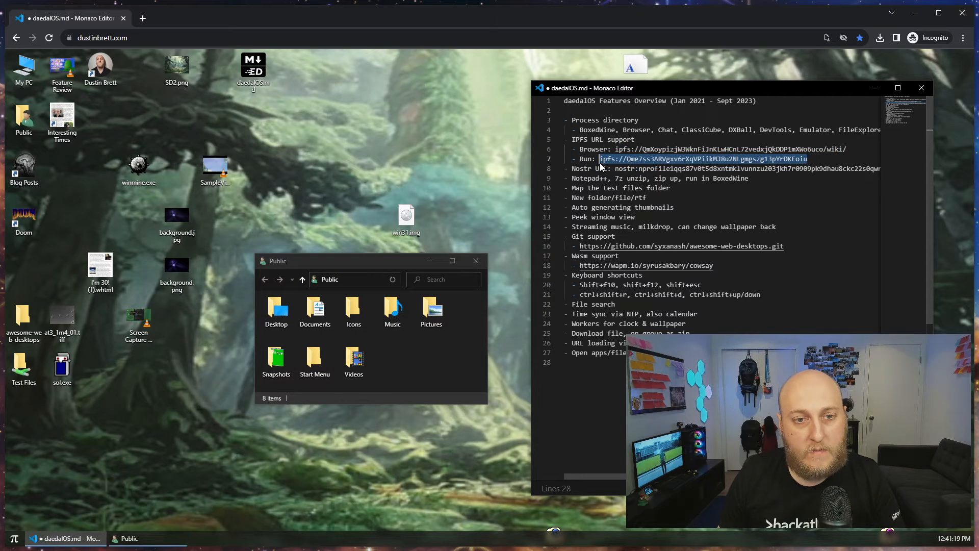
key("ctrl+shift+r")
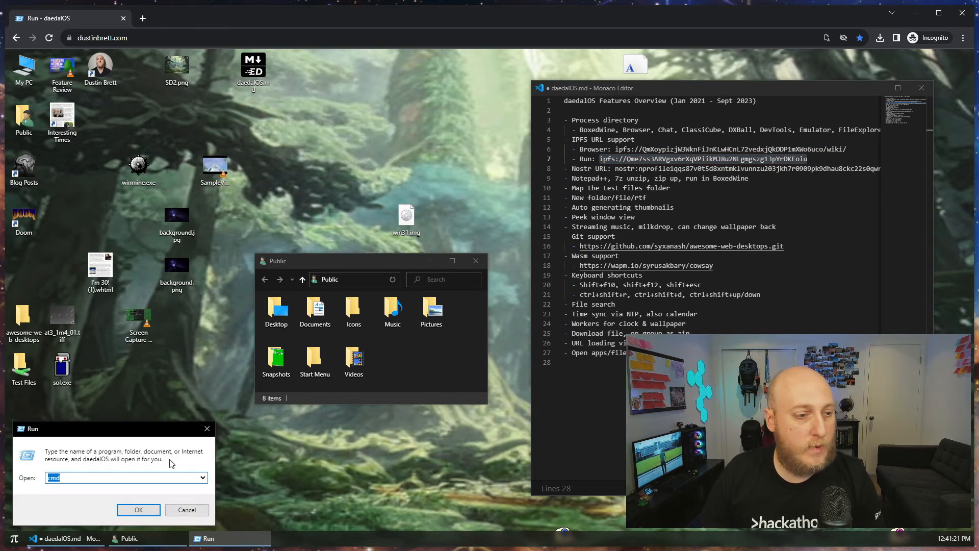
left_click(207, 429)
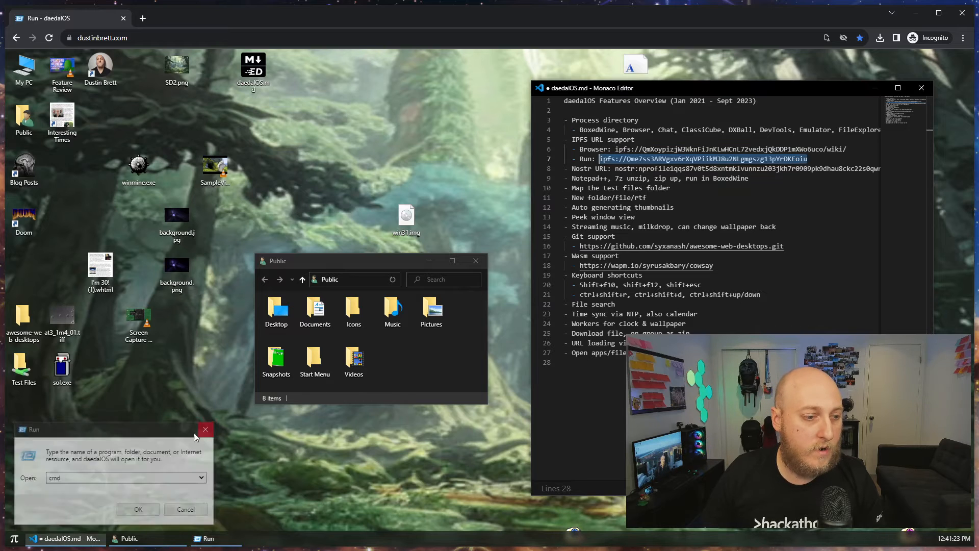
right_click(15, 539)
left_click(28, 516)
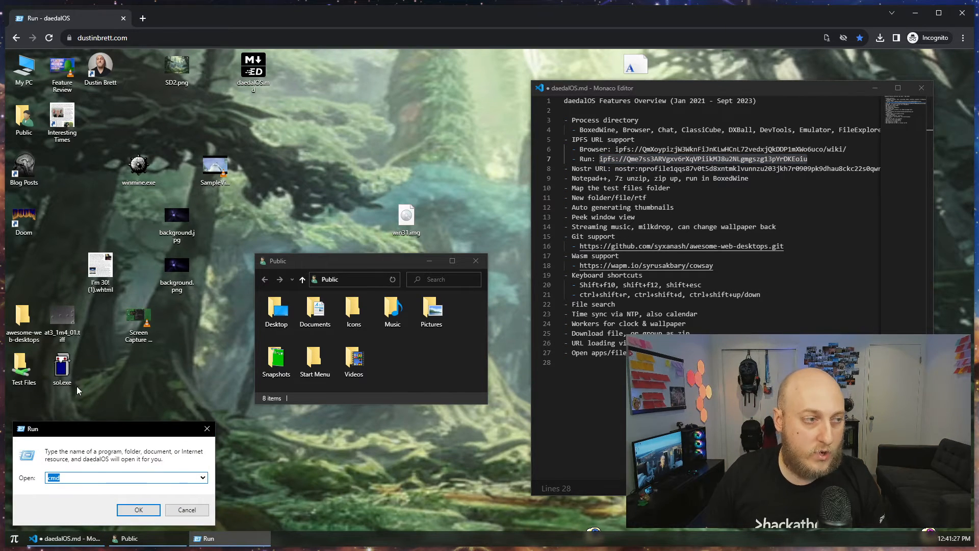
type("ipfs://Qme7ss3ARVgxv6rXqVPiikMJ8u2NLgmgszg13pYrDKEoiu")
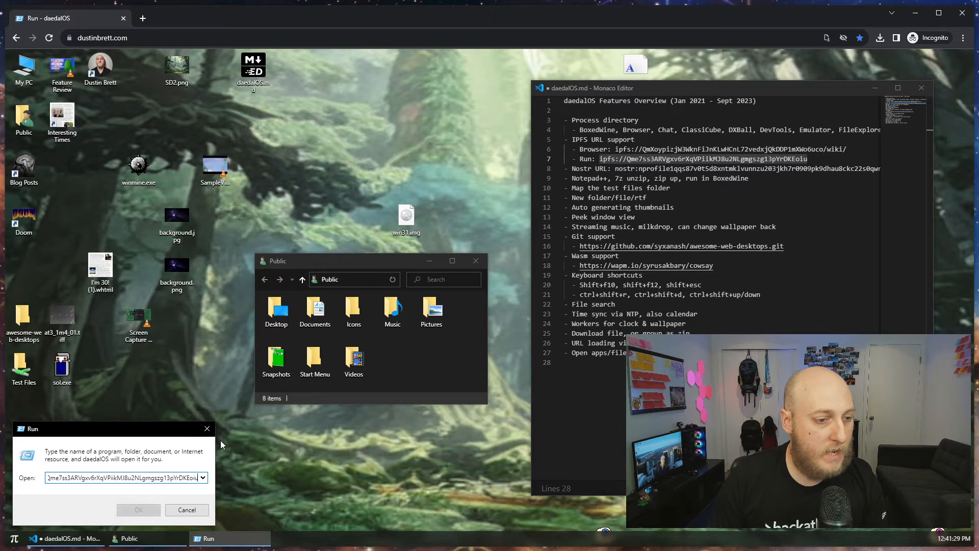
key("Home")
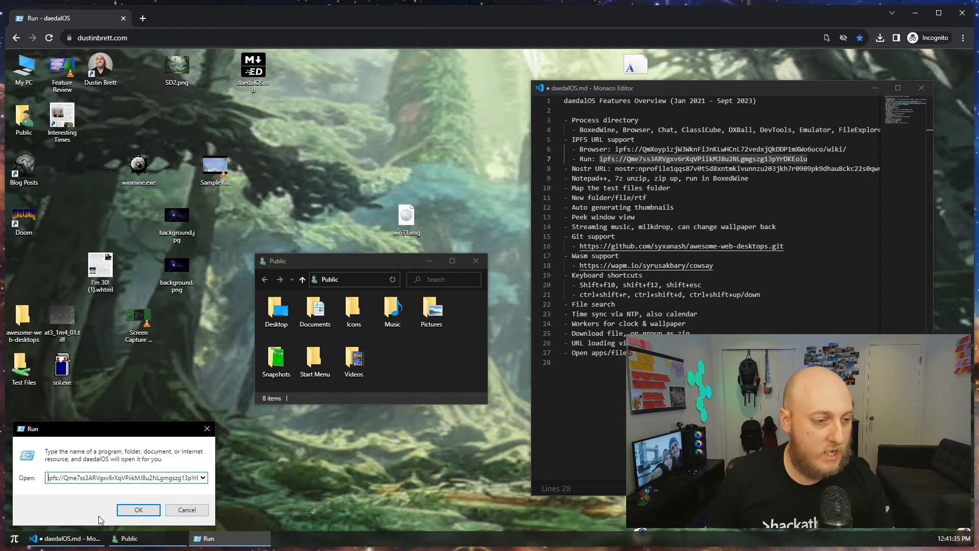
left_click(139, 510)
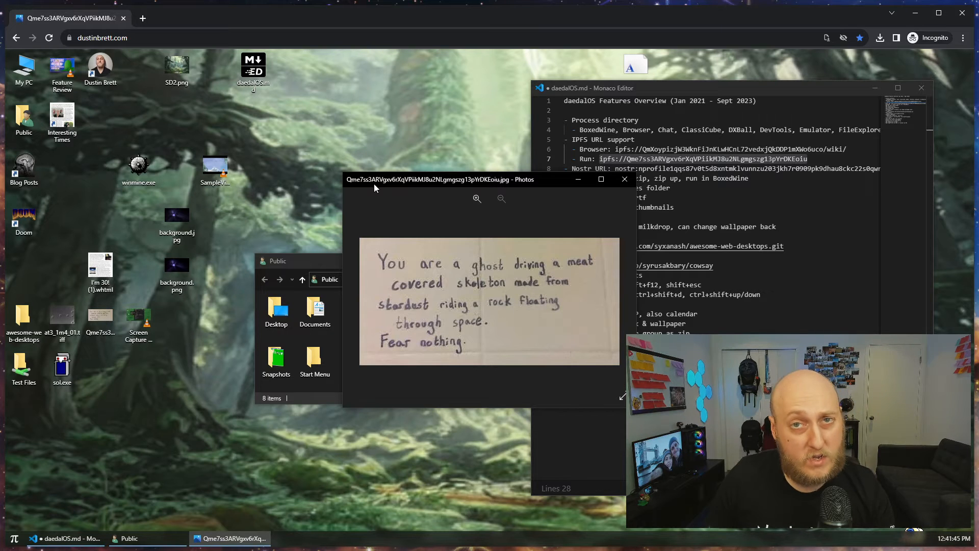
- Move the Photos window clear of the checklist and return to the checklist in the editor
left_click_drag(373, 183, 223, 105)
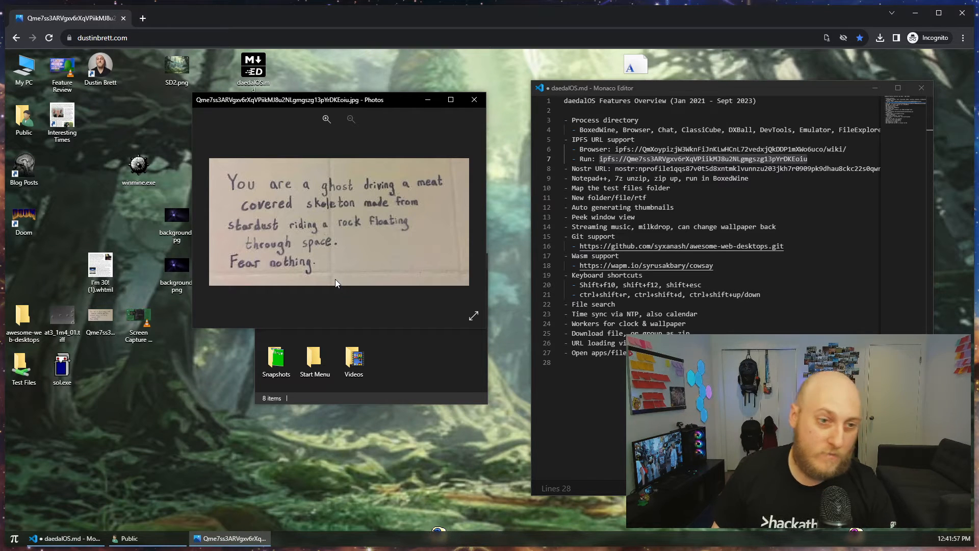
left_click_drag(347, 101, 306, 109)
left_click(679, 227)
left_click(728, 187)
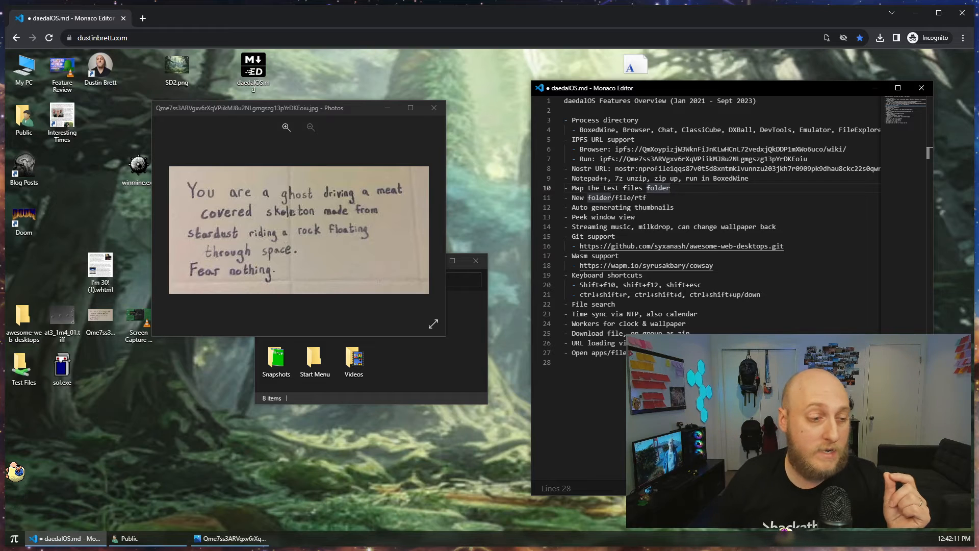
- Open Messenger to view its contact list, close it, and open the contact's chat from the profile shortcut on the desktop
left_click(13, 540)
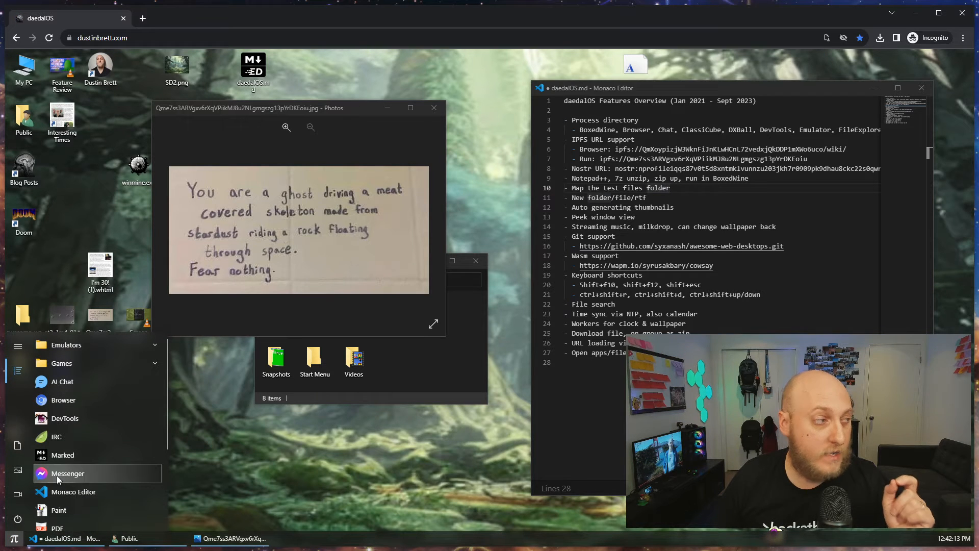
left_click(67, 474)
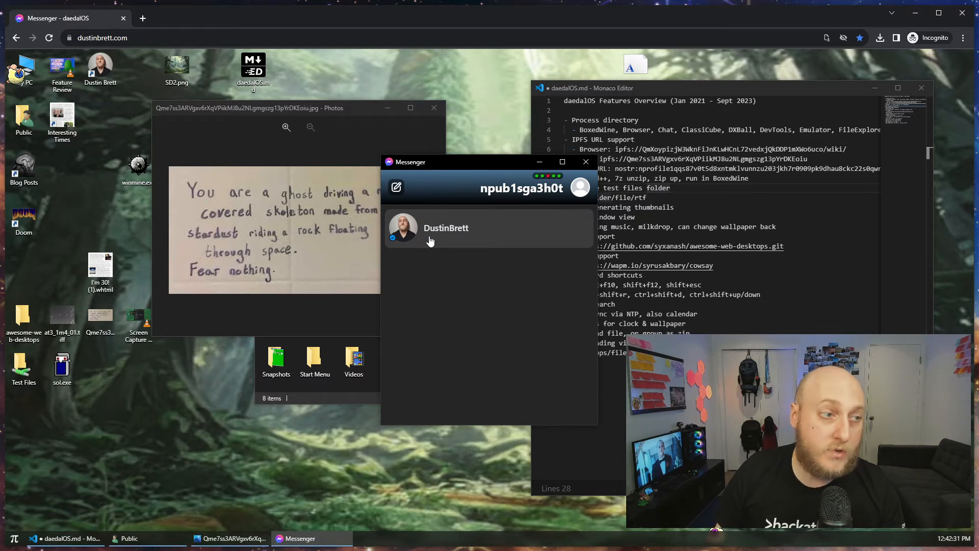
left_click(586, 161)
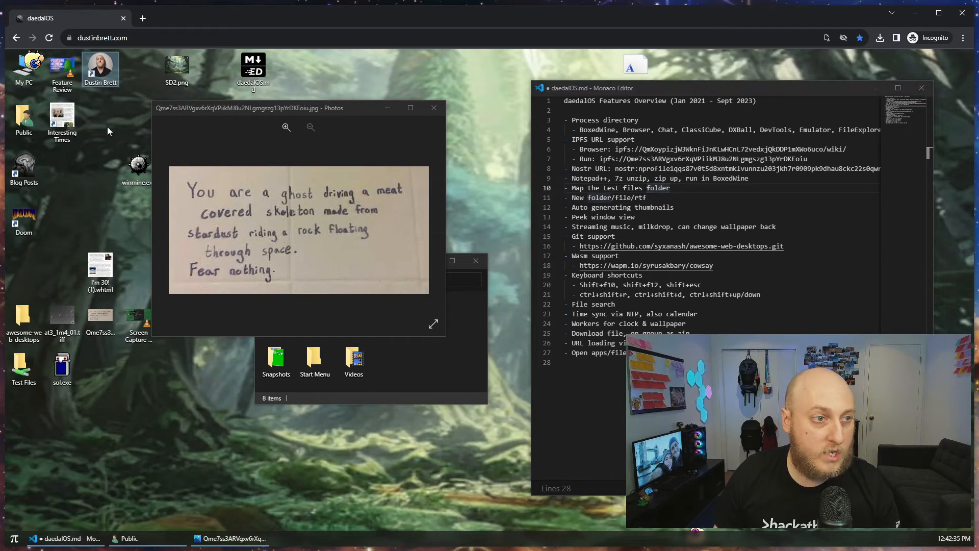
double_click(100, 70)
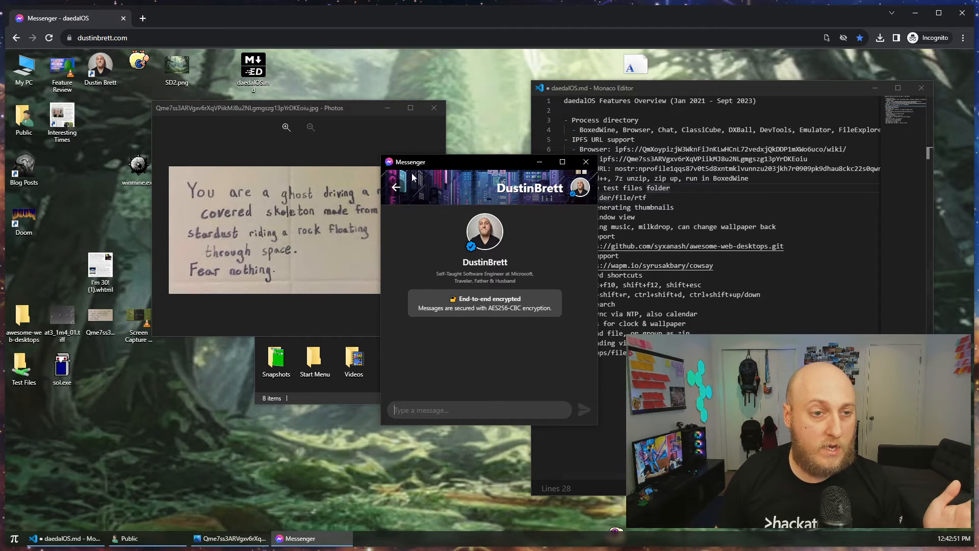
- Return to Messenger's contact list, view the account's profile options, and copy its npub address
left_click(396, 188)
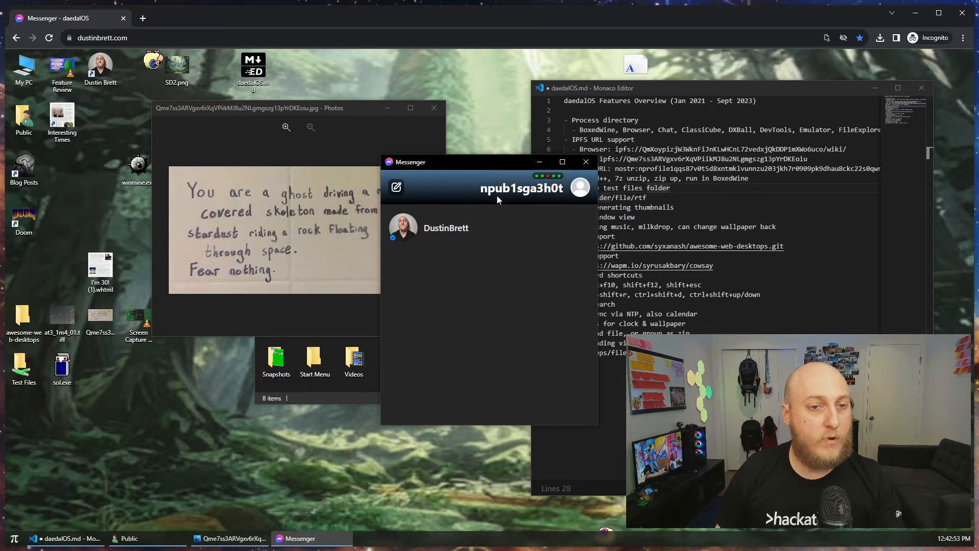
left_click(582, 188)
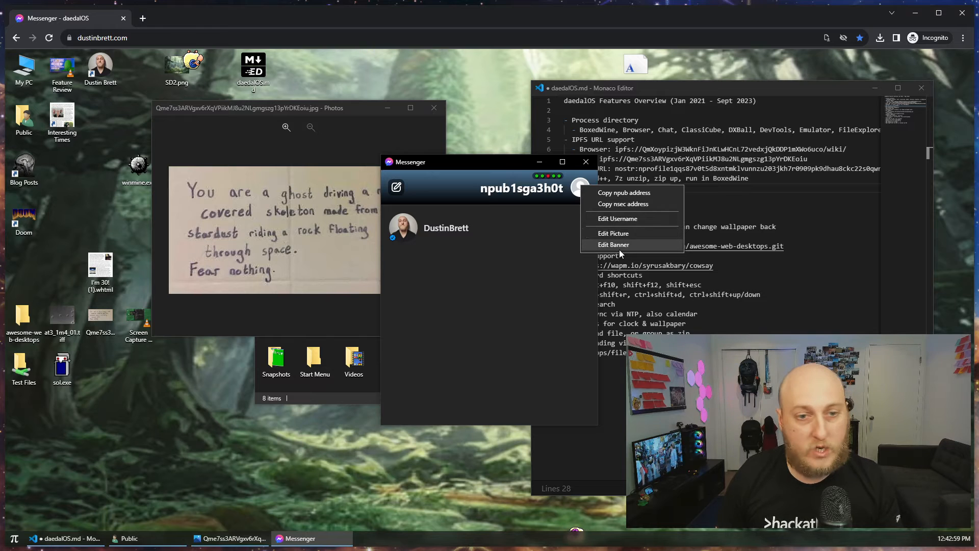
left_click(546, 289)
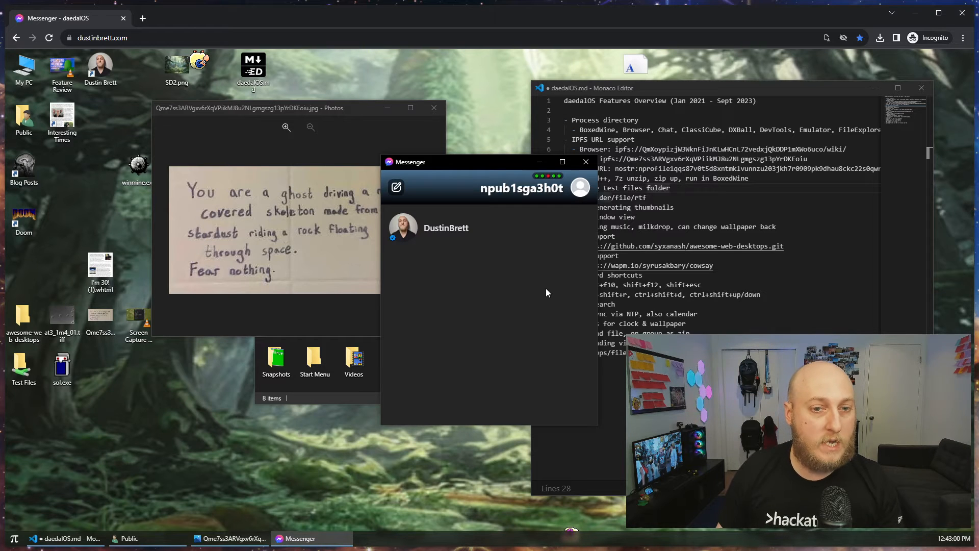
left_click(579, 190)
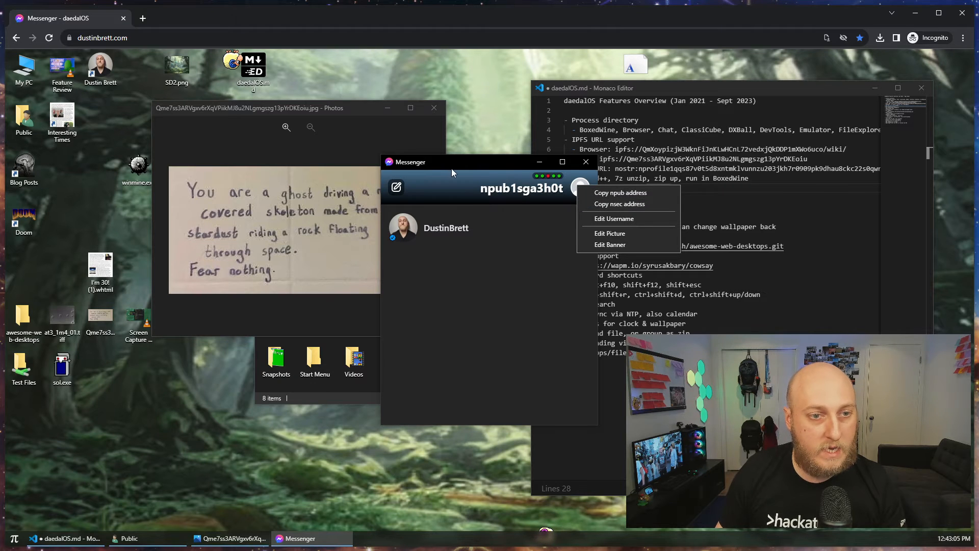
left_click(610, 196)
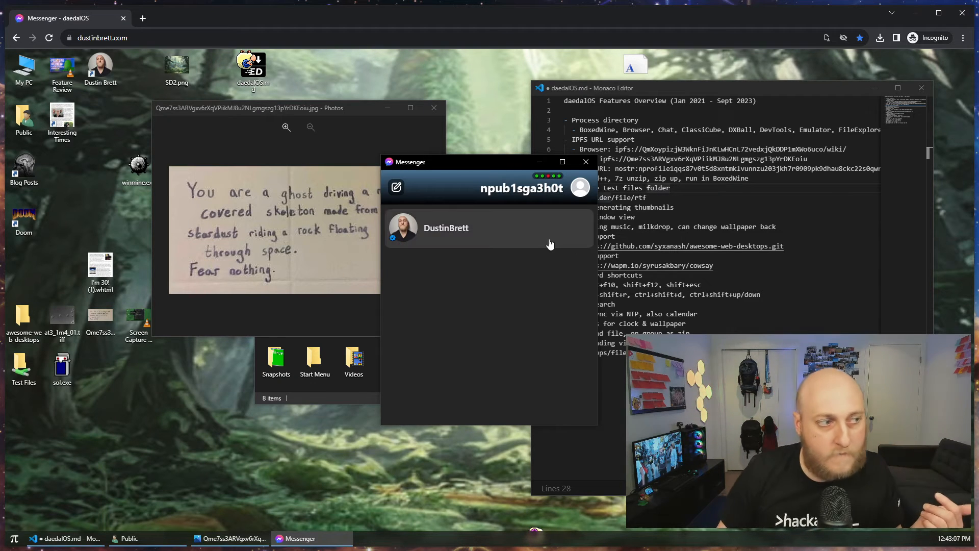
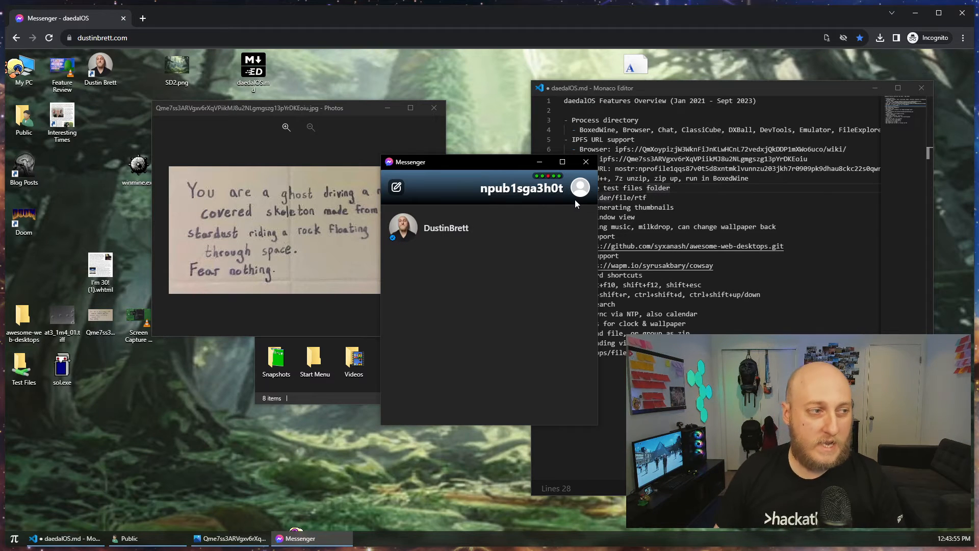
- Close Messenger and copy the full nostr: profile address from the checklist's "Nostr URL" line
left_click(586, 161)
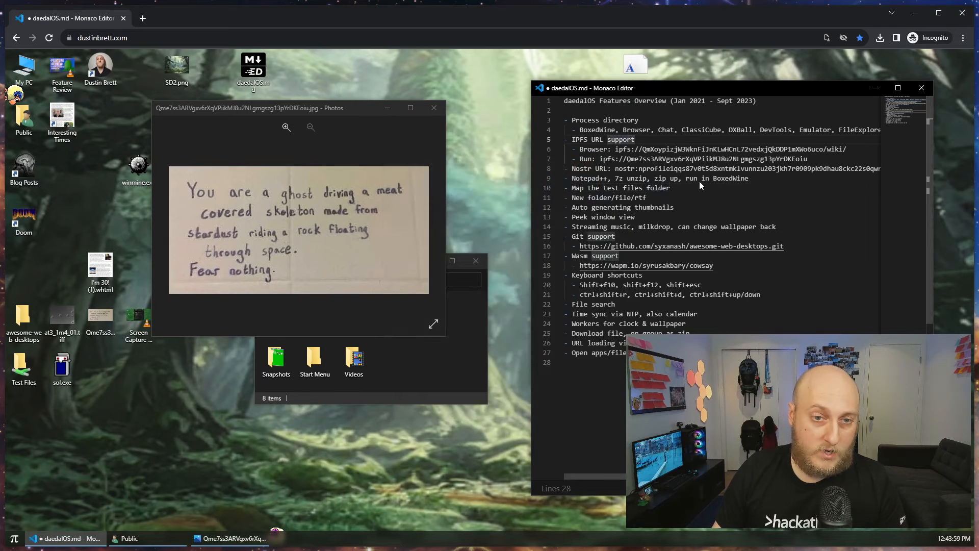
left_click(634, 159)
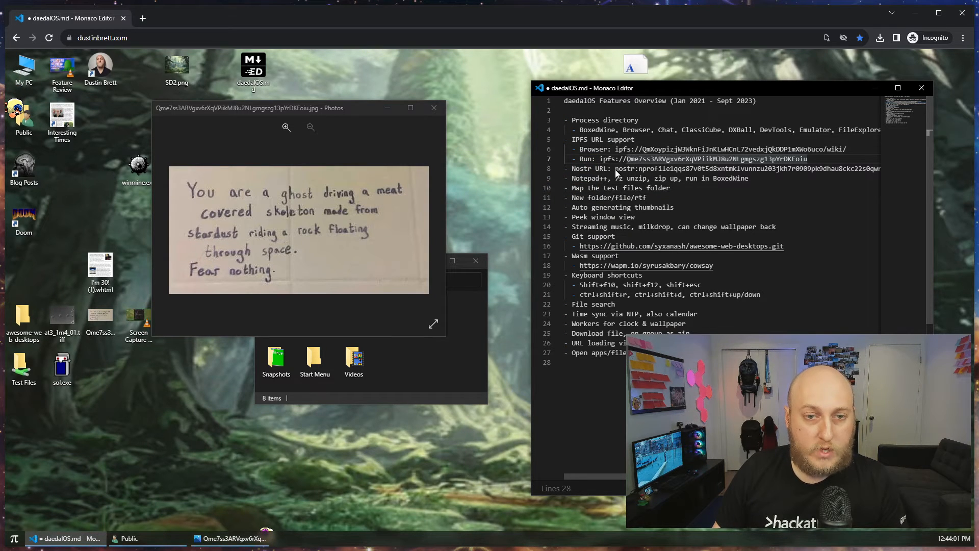
left_click_drag(615, 169, 893, 169)
key("ctrl+c")
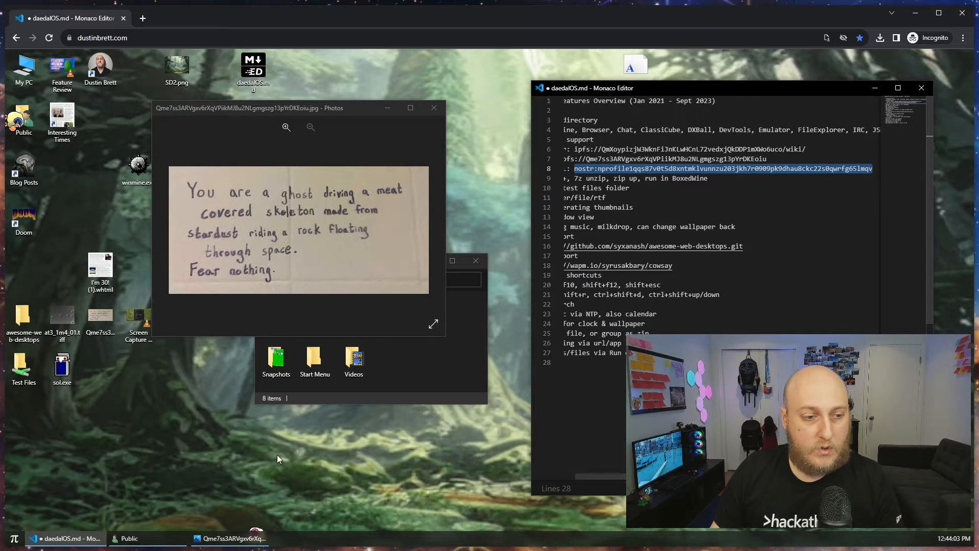
- Open the copied nostr: profile address through the Run dialog, replacing the previous ipfs:// entry
left_click(245, 428)
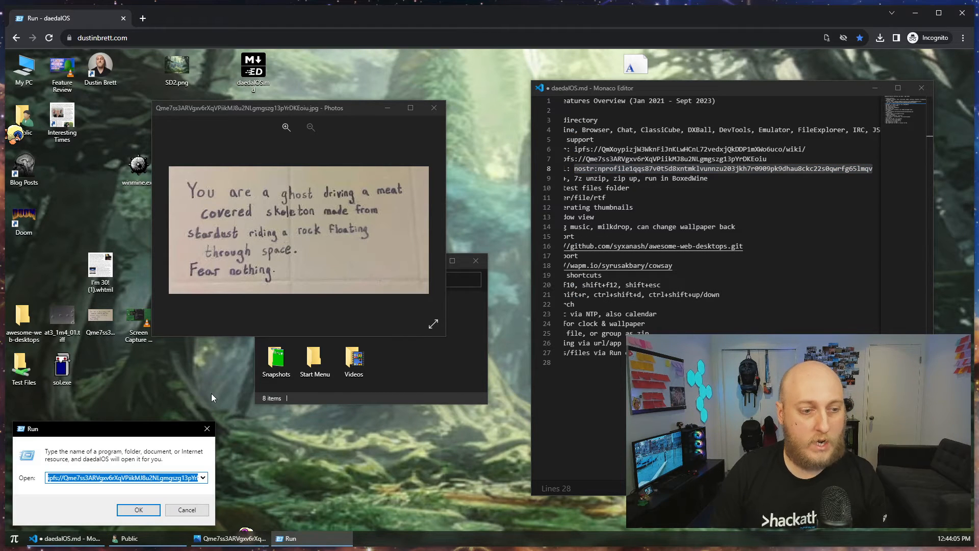
key("BackSpace")
key("ctrl+v")
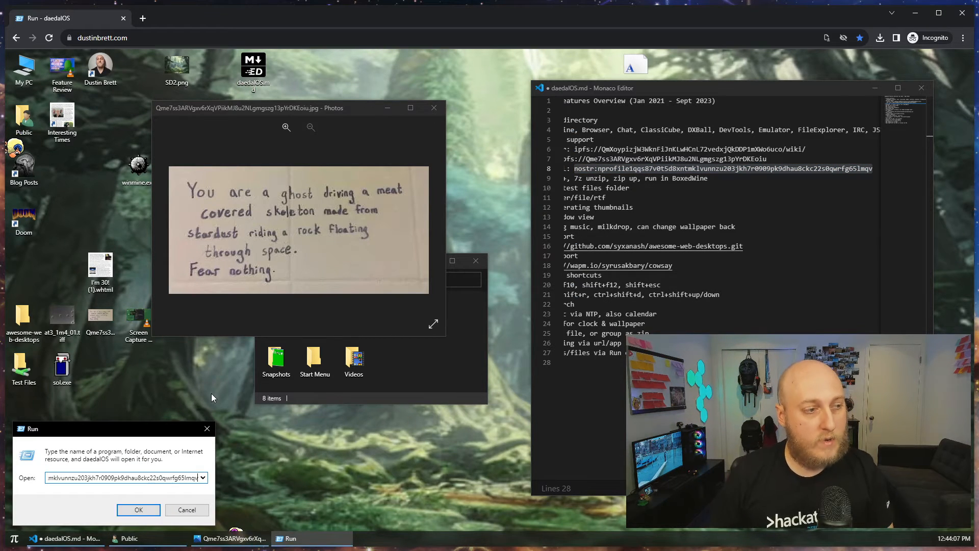
key("Home")
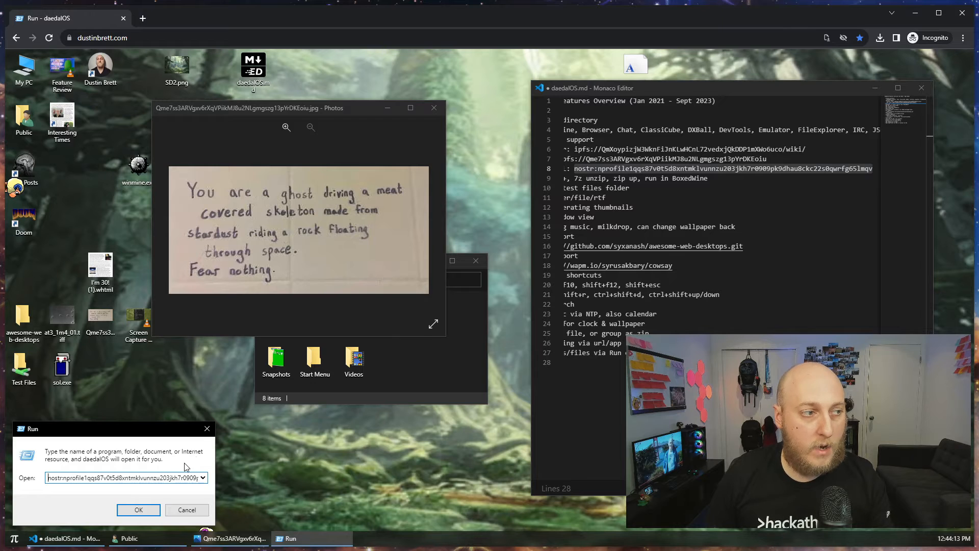
left_click(138, 510)
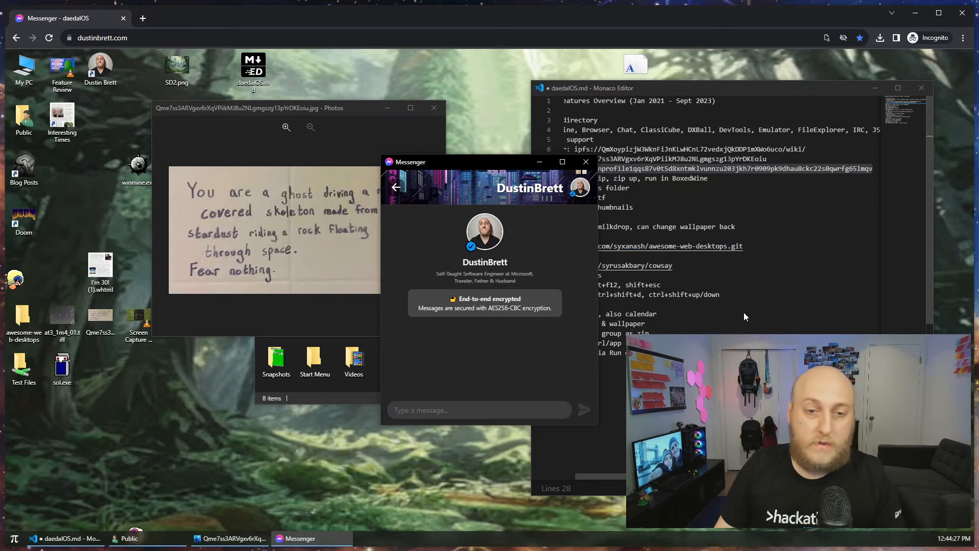
- Delete the "IPFS URL support" heading, its "Browser" and "Run" lines, and the "Nostr URL" line from the checklist
left_click(727, 227)
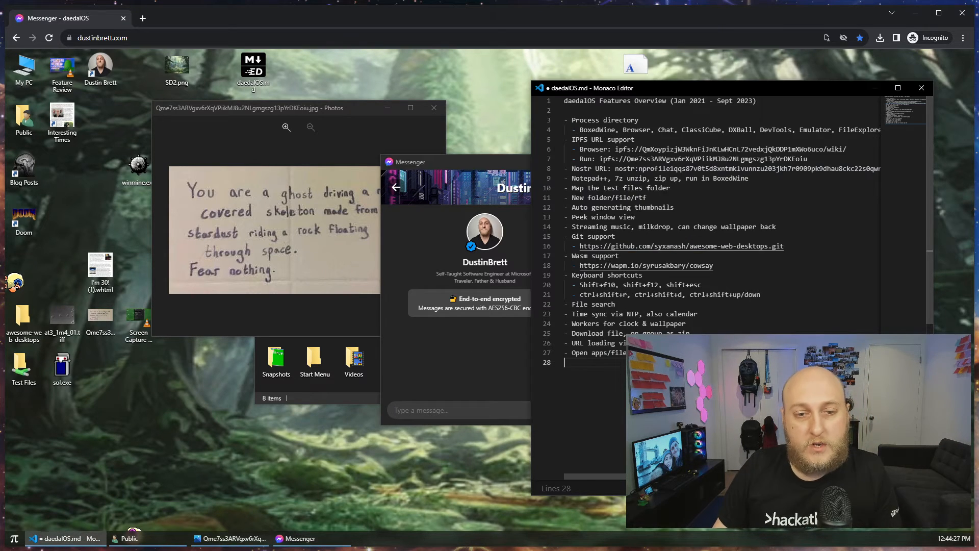
left_click(589, 177)
key("shift+Up")
key("shift+Up")
key("shift+Up")
key("shift+Up")
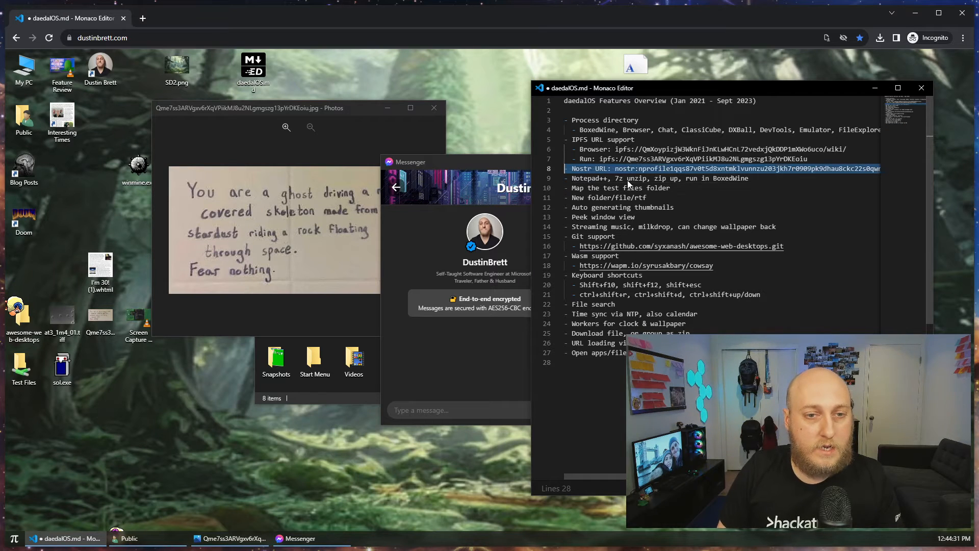
key("Delete")
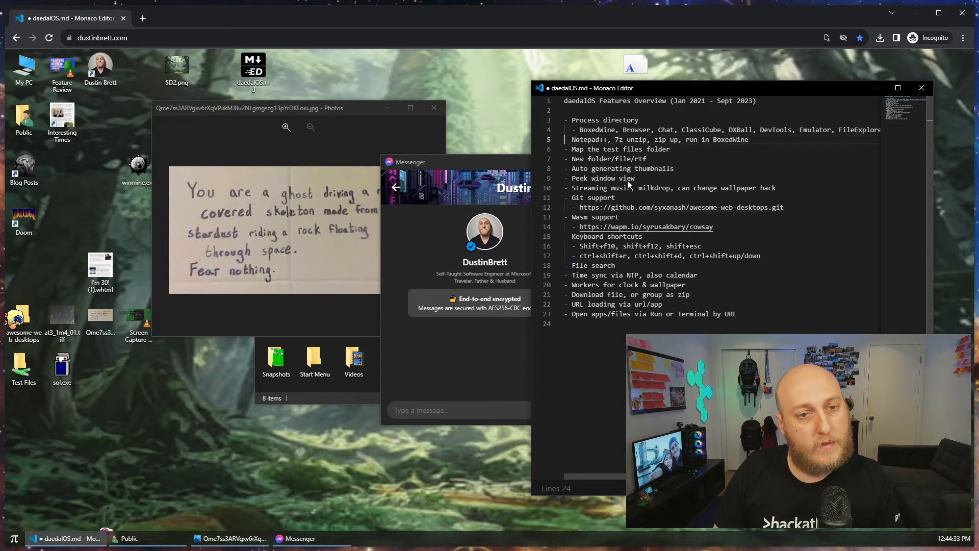
- Save the checklist, copy the npp.8.5.7.portable.minimalist.7z archive onto the desktop, and select it
key("ctrl+s")
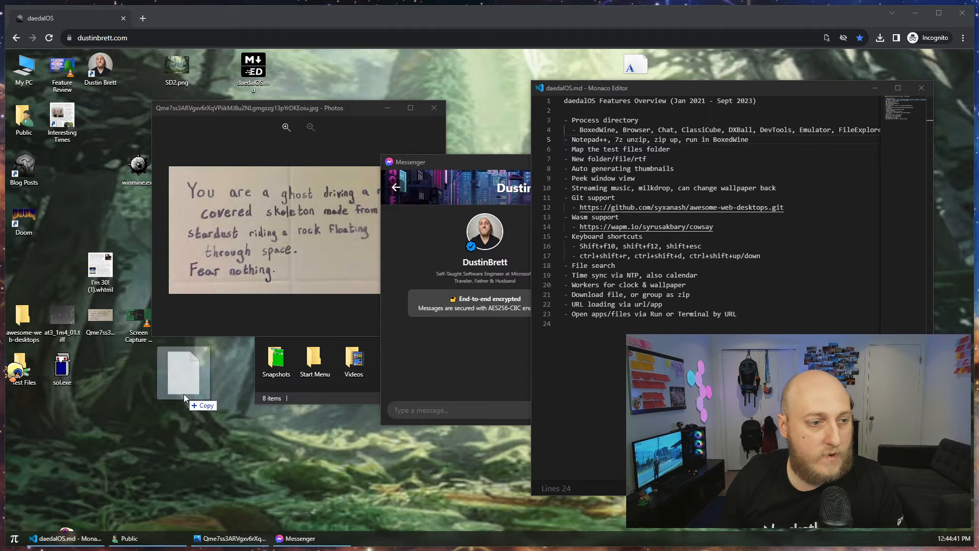
left_click_drag(184, 394, 138, 410)
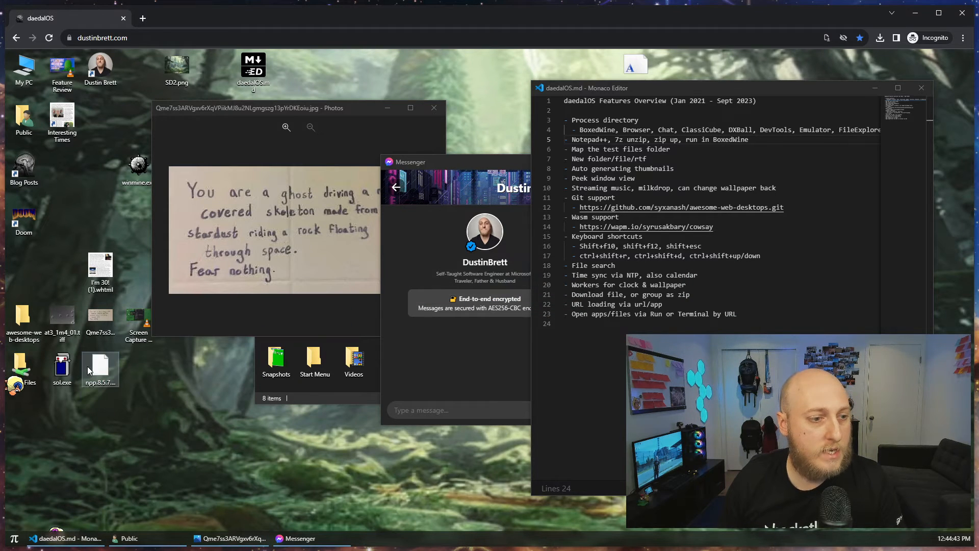
left_click(106, 382)
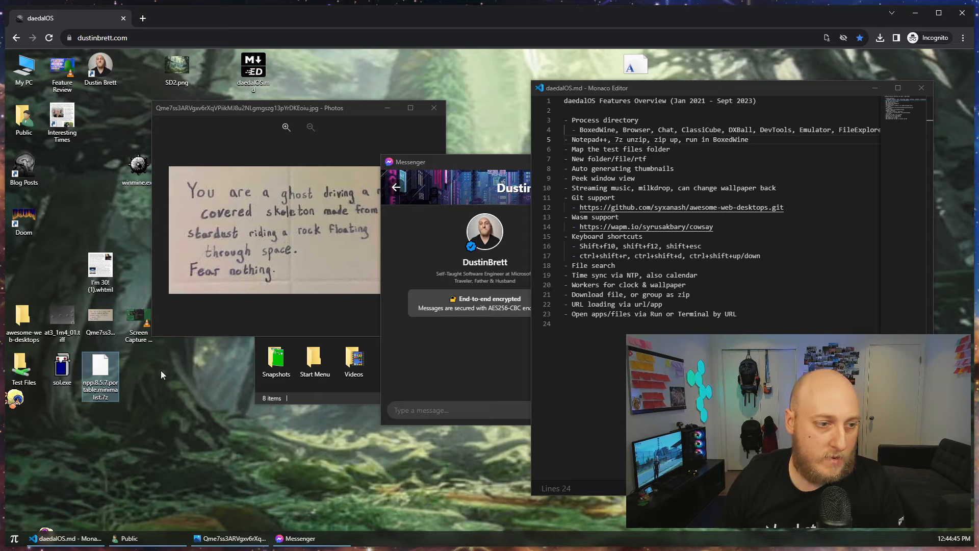
mouse_move(101, 376)
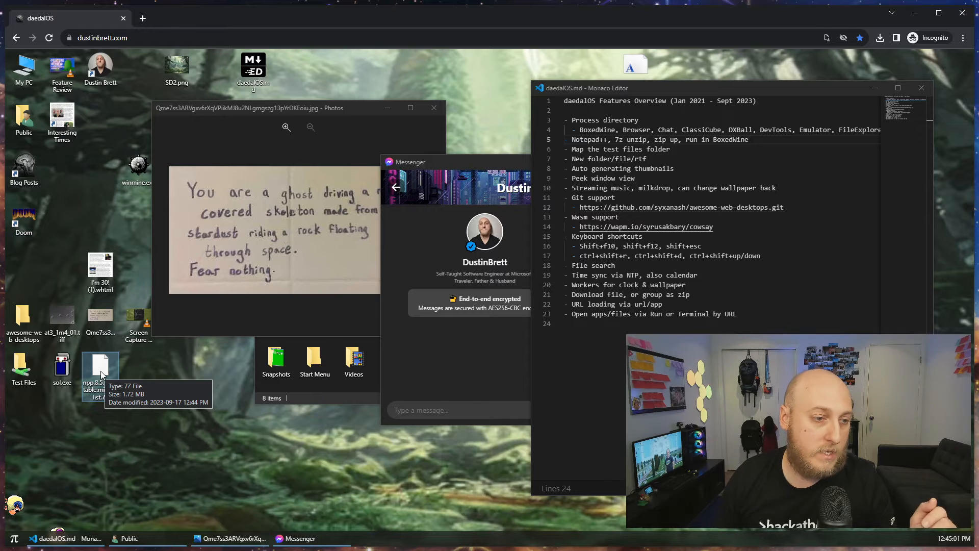
- Extract npp.8.5.7.portable.minimalist.7z on the desktop, then open the extracted folder and enlarge its window to show all files
right_click(101, 371)
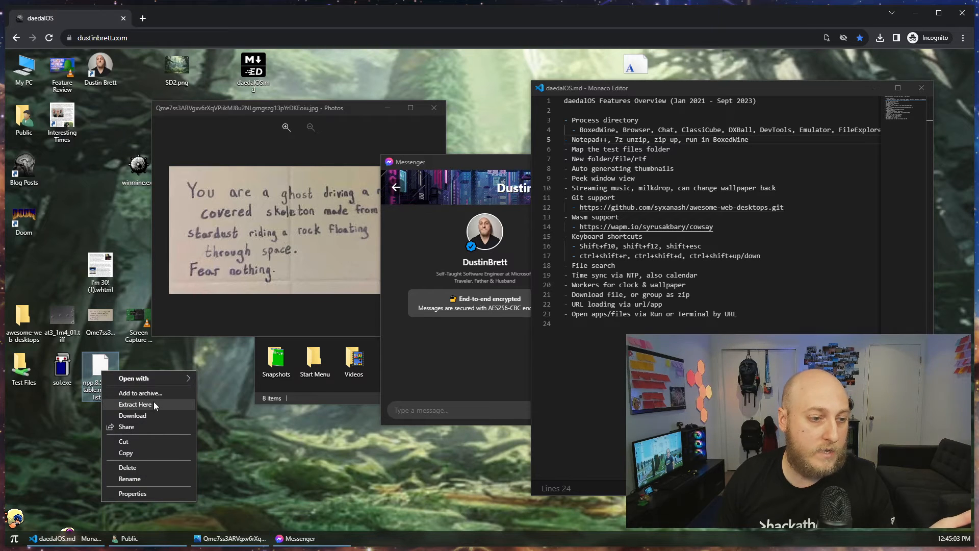
left_click(135, 404)
double_click(109, 421)
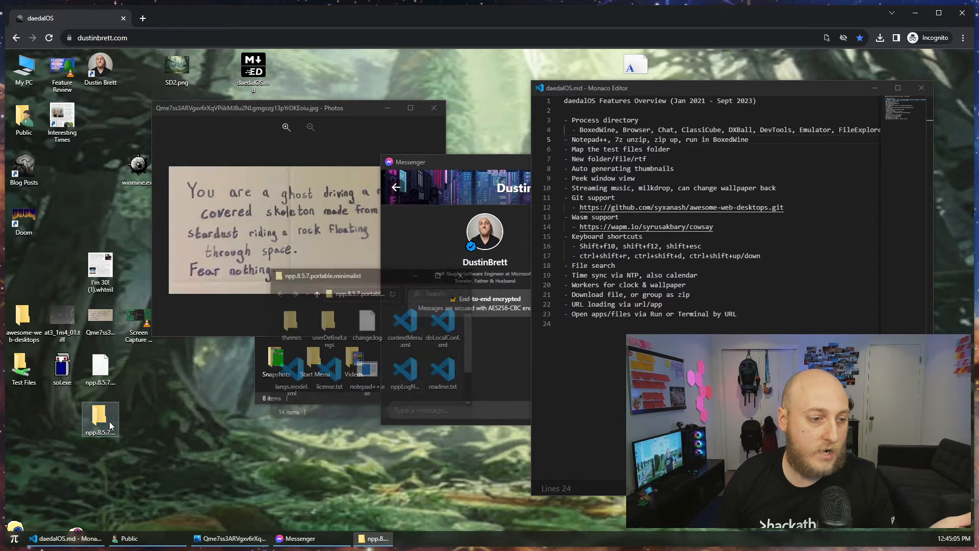
left_click_drag(354, 277, 310, 167)
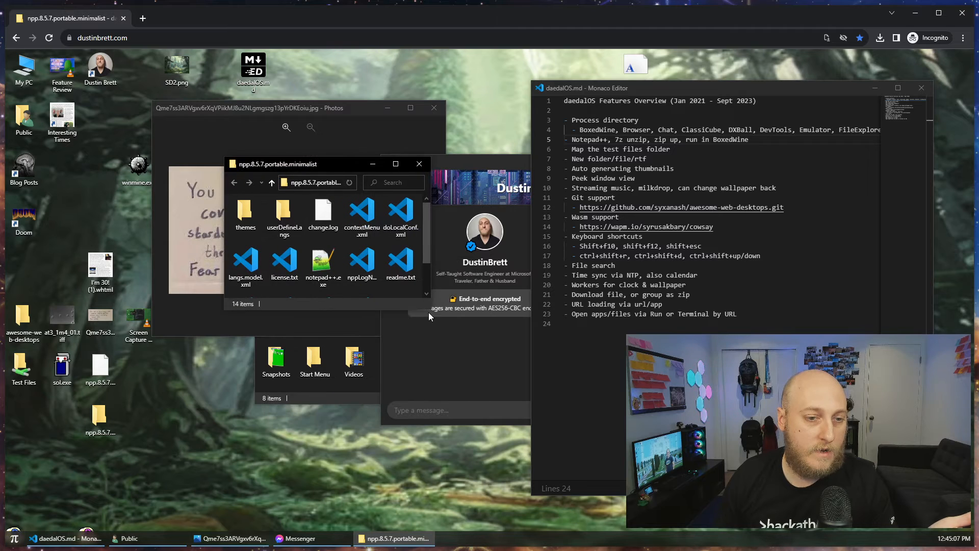
left_click_drag(429, 312, 508, 408)
- Examine which programs are offered for opening notepad++.exe in the extracted folder, without choosing one
left_click(279, 271)
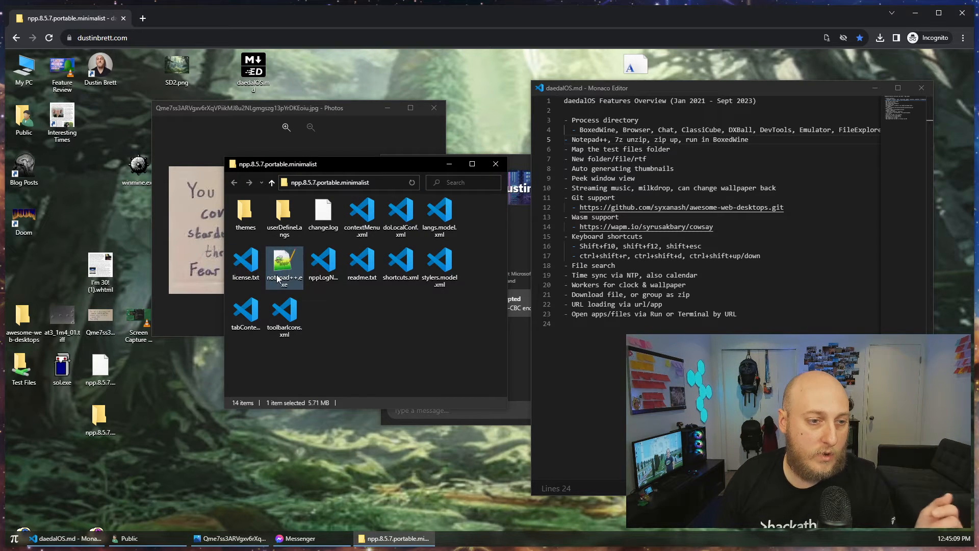
left_click(416, 335)
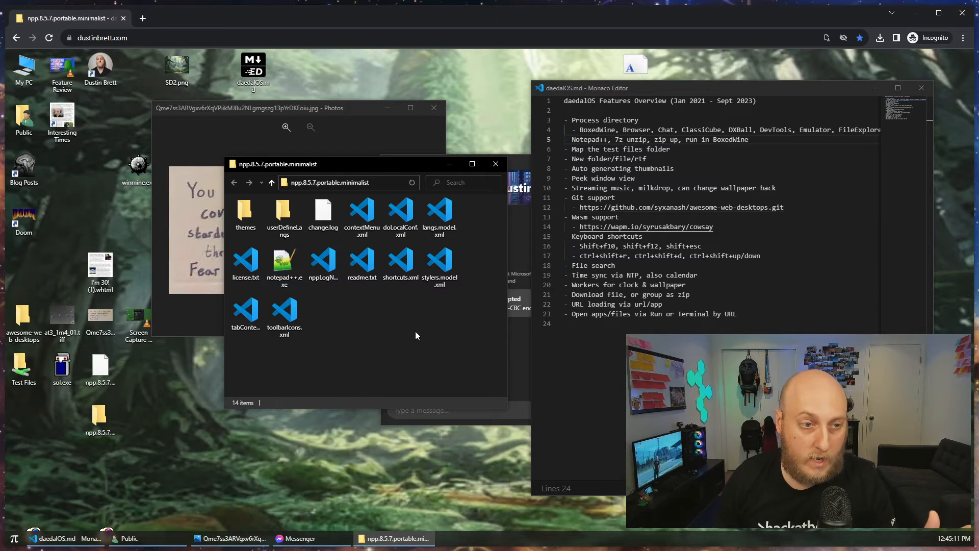
right_click(283, 261)
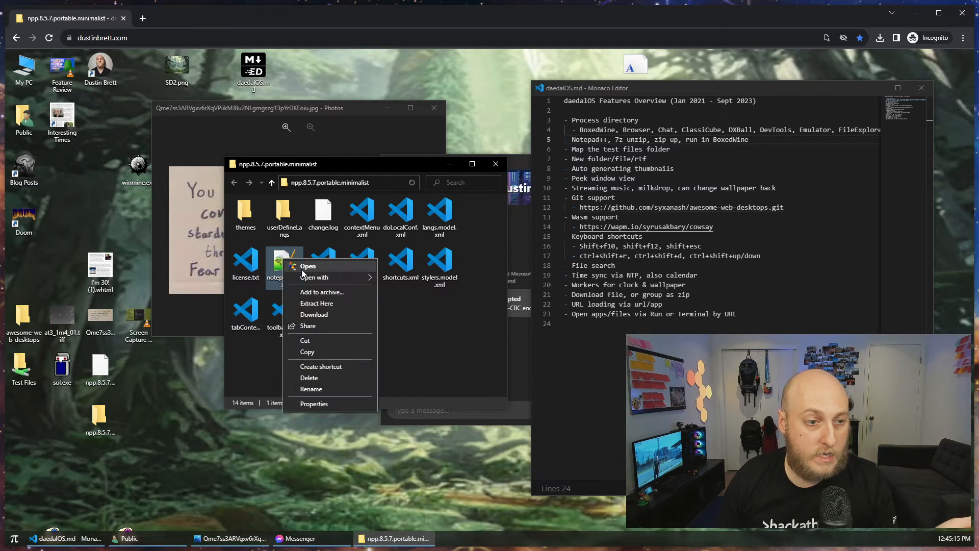
mouse_move(308, 279)
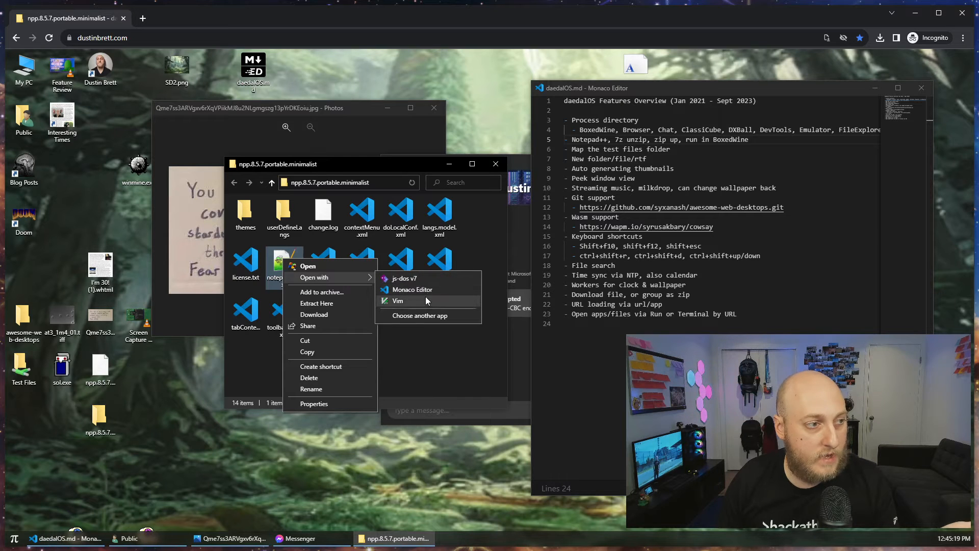
left_click(399, 382)
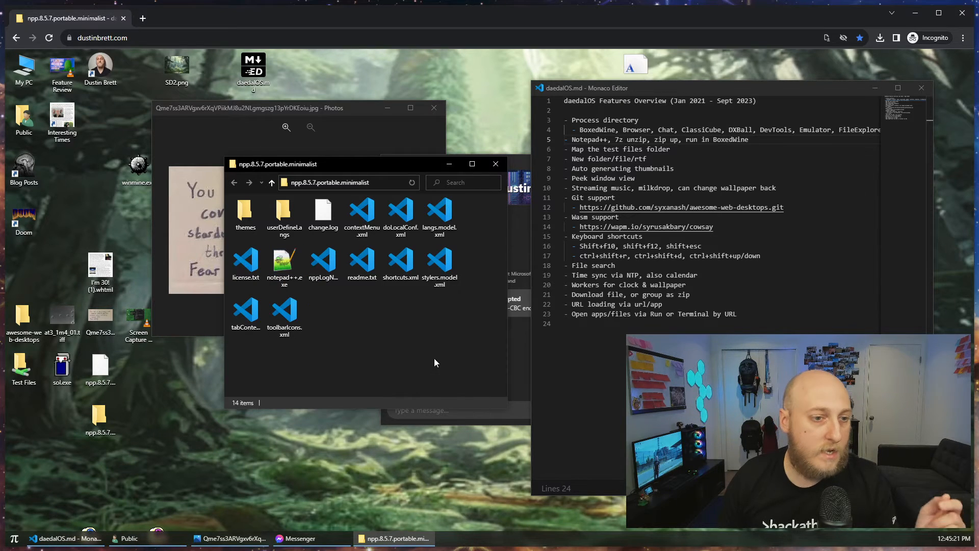
- Select all files in the npp.8.5.7.portable.minimalist folder and add them to a zip archive
left_click_drag(467, 350, 260, 232)
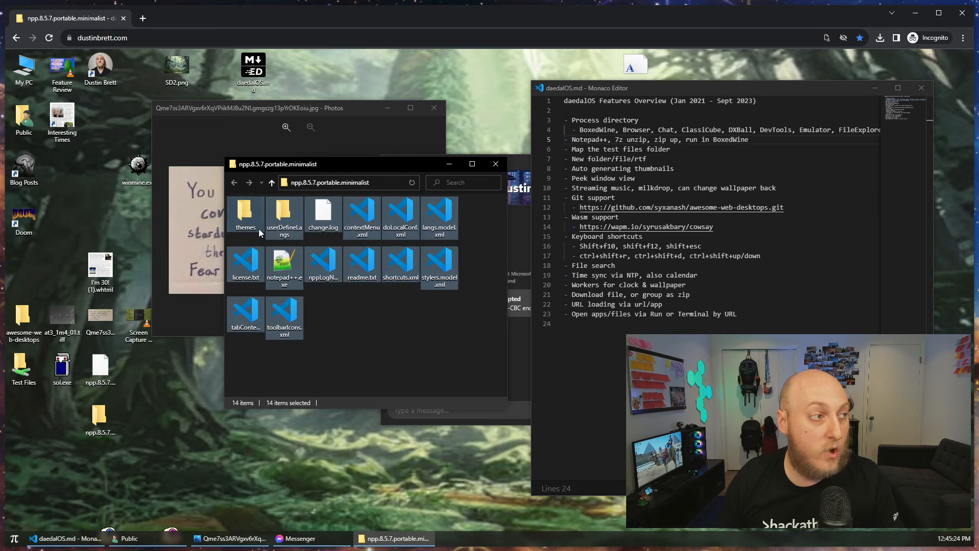
right_click(324, 259)
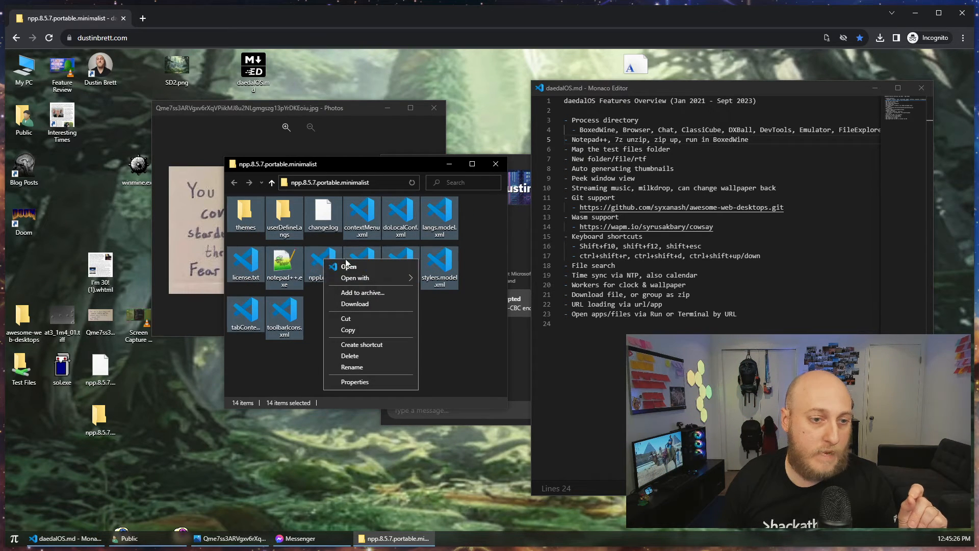
left_click(361, 291)
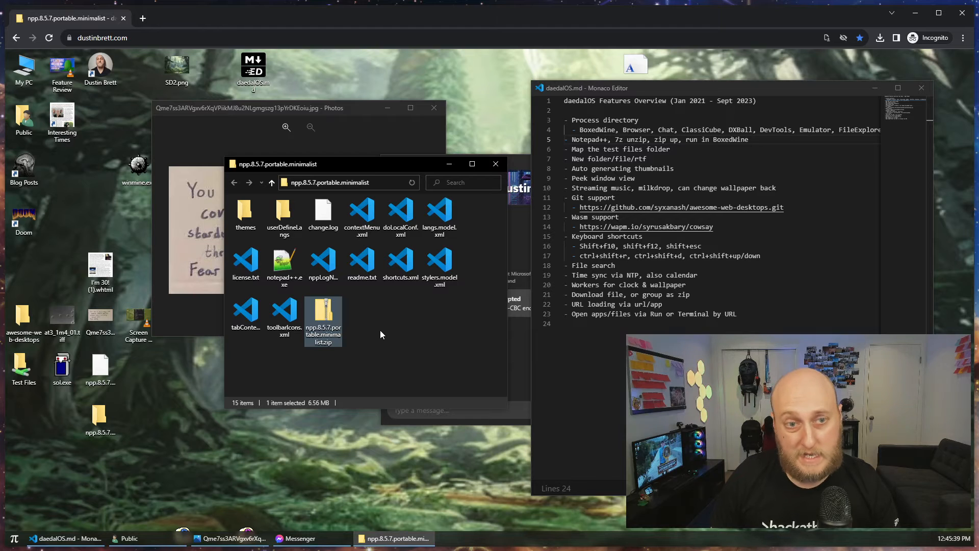
- Open the new npp.8.5.7.portable.minimalist.zip with BoxedWine and reposition its window and the Notepad++ window inside it
right_click(328, 316)
mouse_move(357, 330)
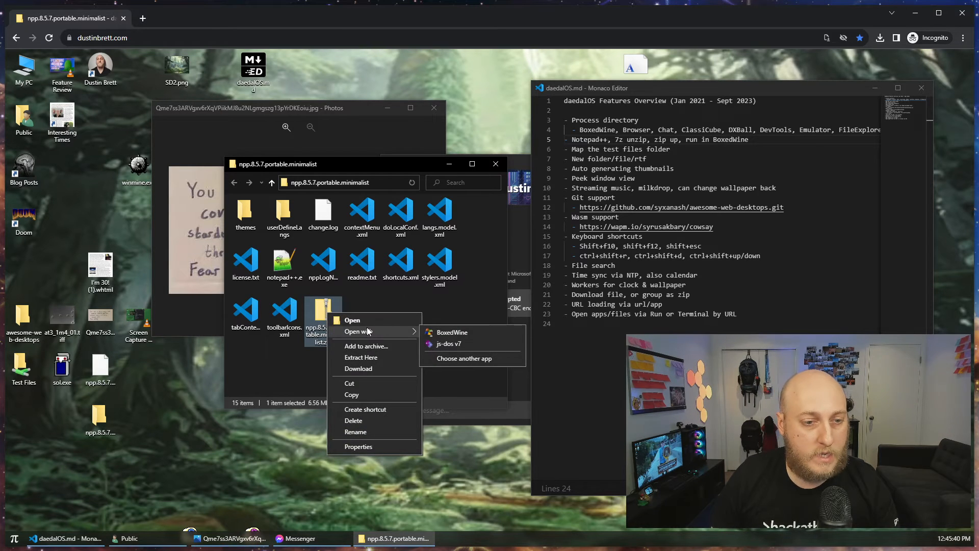
left_click(434, 330)
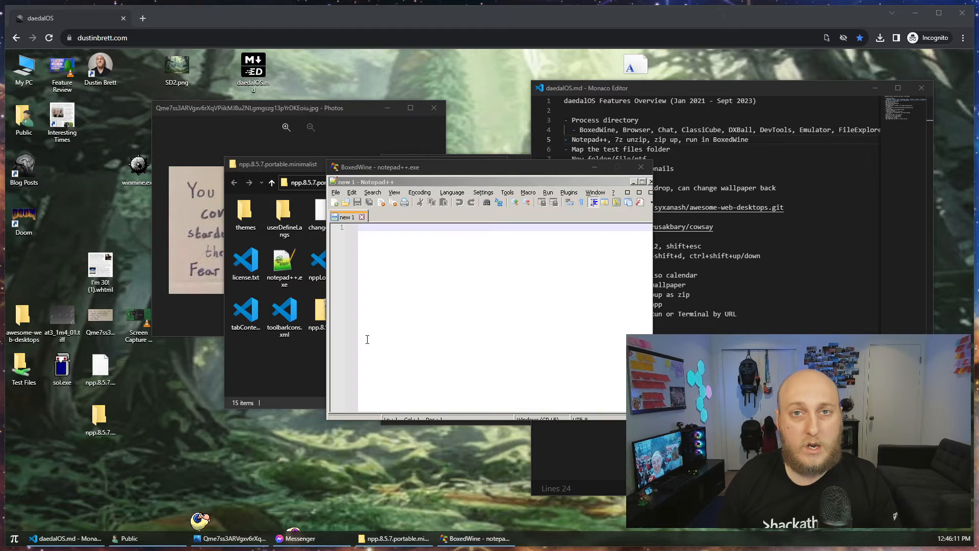
left_click_drag(416, 172, 371, 109)
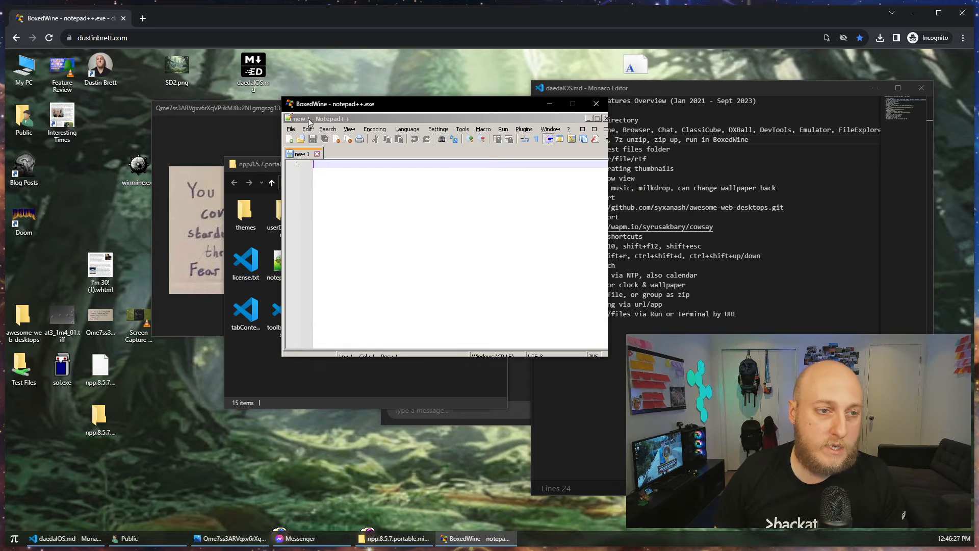
mouse_move(350, 130)
left_mouse_down()
mouse_move(379, 136)
mouse_move(360, 124)
left_mouse_up()
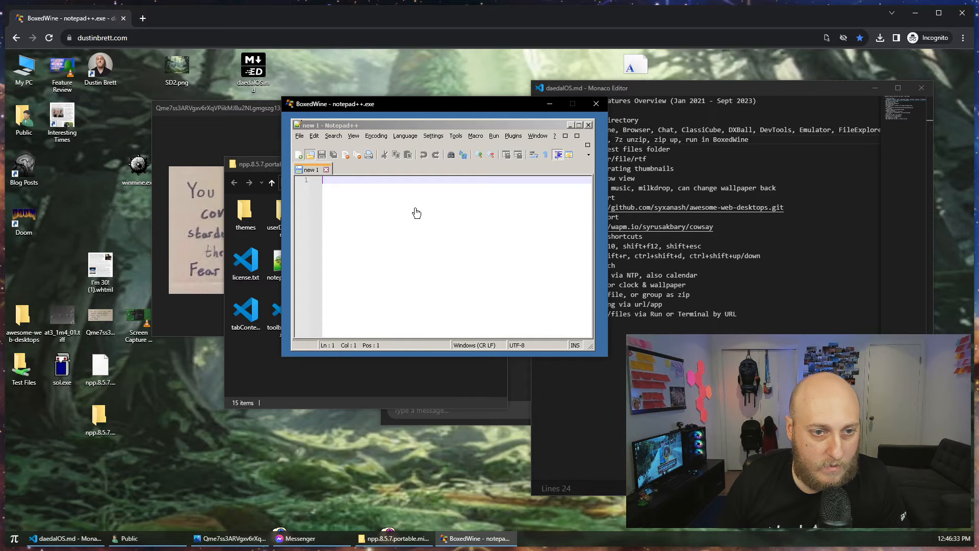
- Open the notepad++.exe file as a document within Notepad++
key("ctrl+o")
left_click(390, 226)
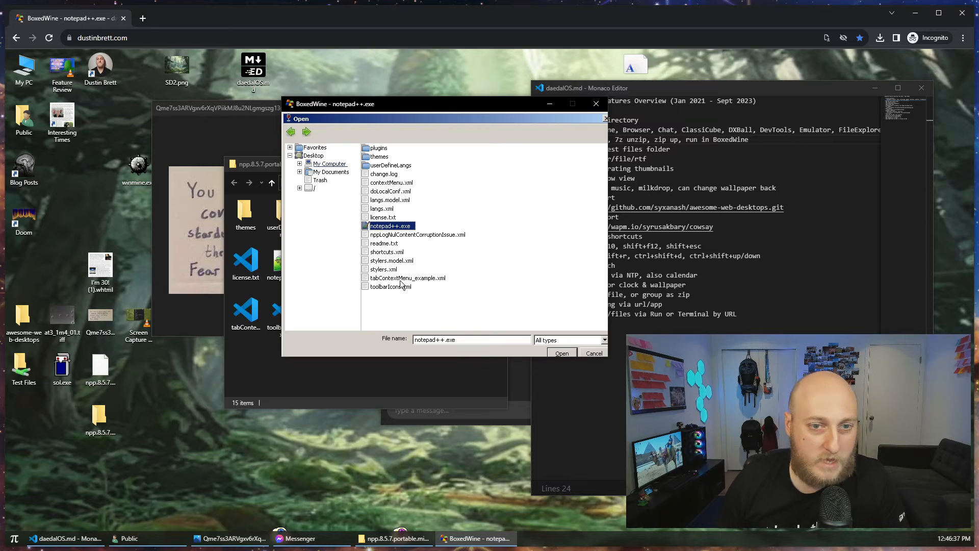
key("Escape")
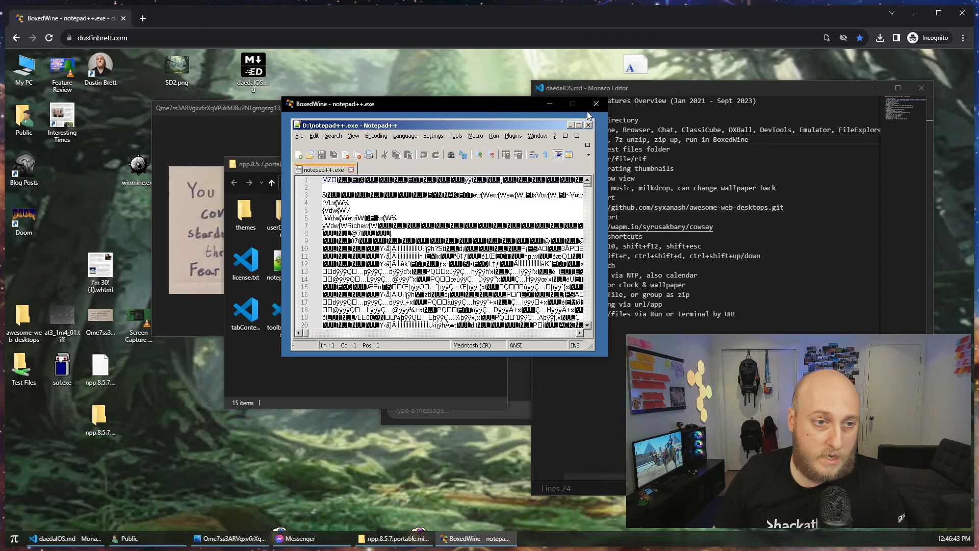
- Open notepad++.exe from the extracted folder in Monaco Editor and place it beside the BoxedWine window for comparison
left_click_drag(423, 112, 626, 119)
left_click(265, 270)
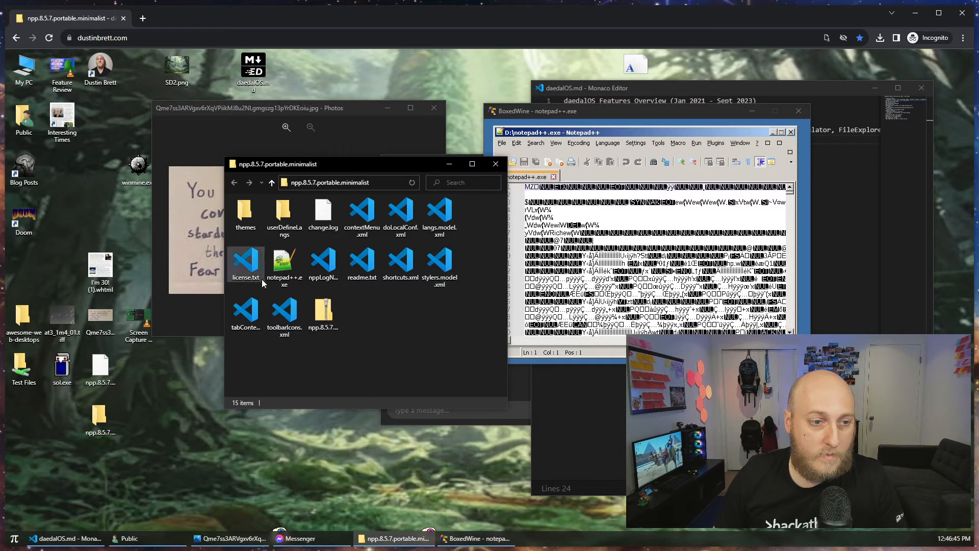
right_click(274, 262)
mouse_move(311, 281)
left_click(408, 293)
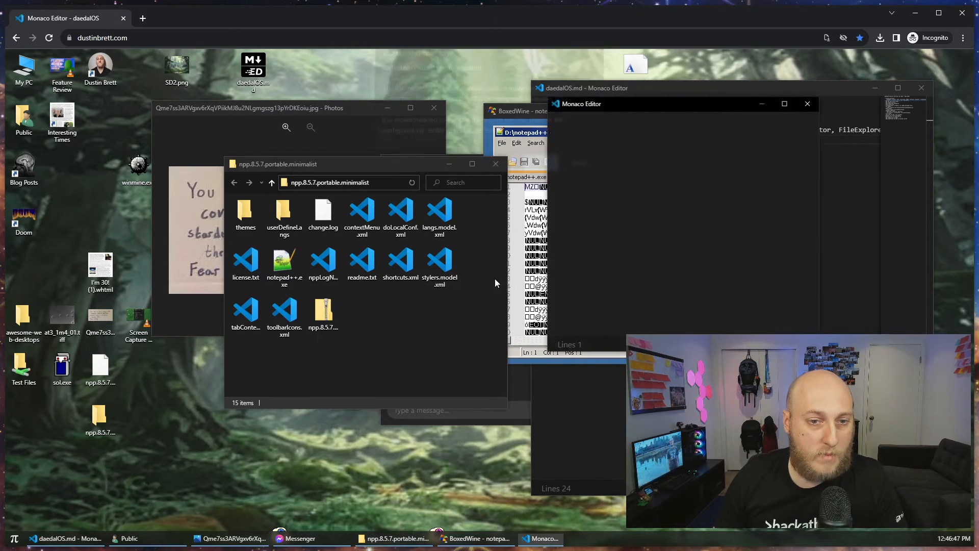
left_click(540, 168)
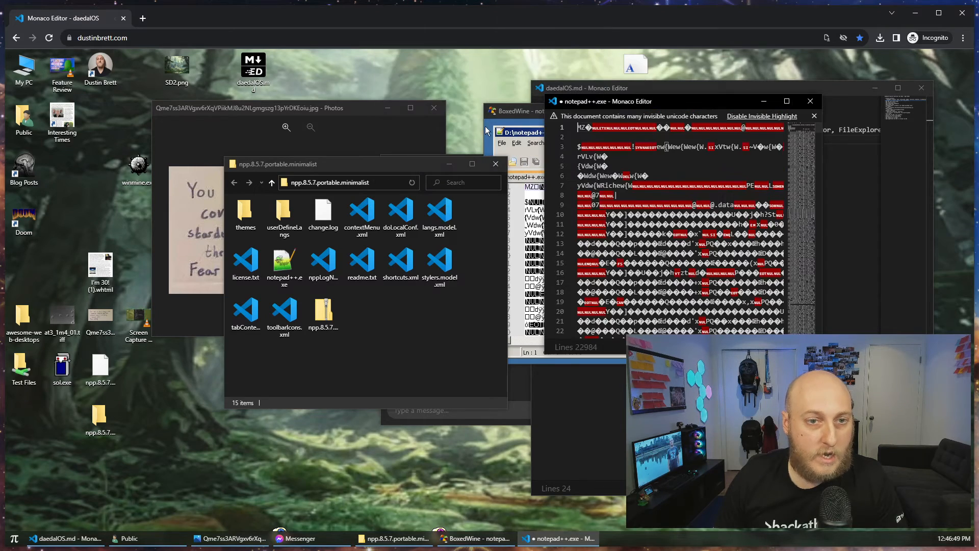
left_click_drag(650, 100, 353, 122)
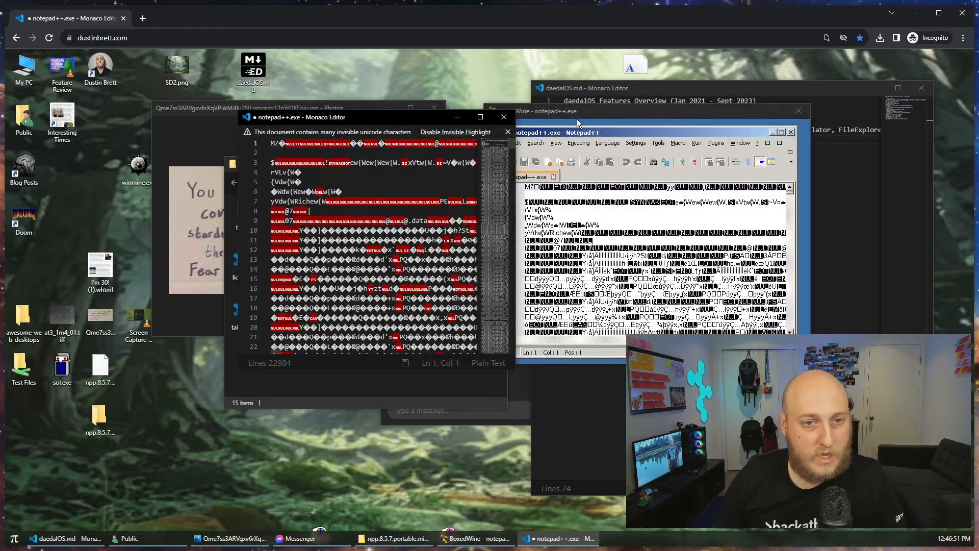
left_click_drag(603, 110, 669, 107)
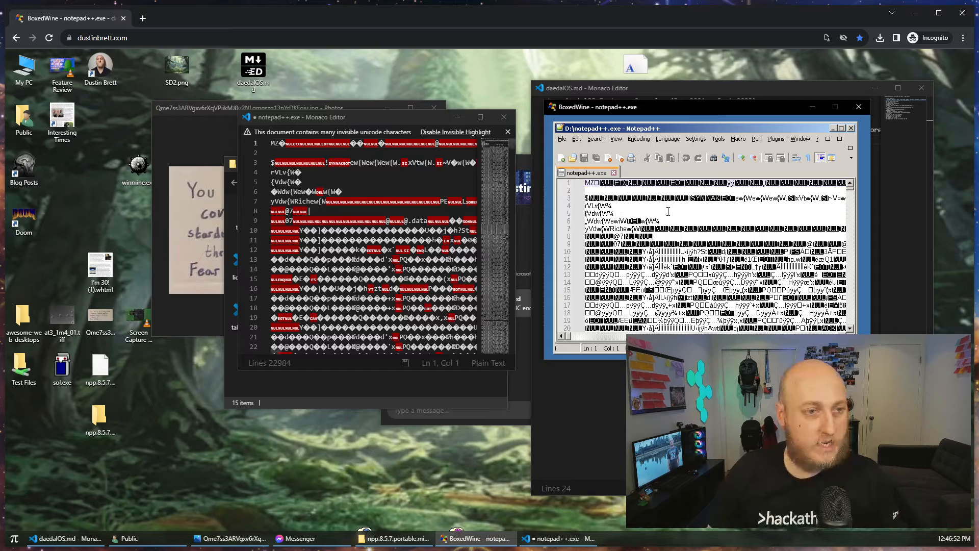
- Close the Monaco Editor window showing notepad++.exe and the BoxedWine window, and return to the daedalOS.md checklist
left_click(505, 117)
left_click(859, 106)
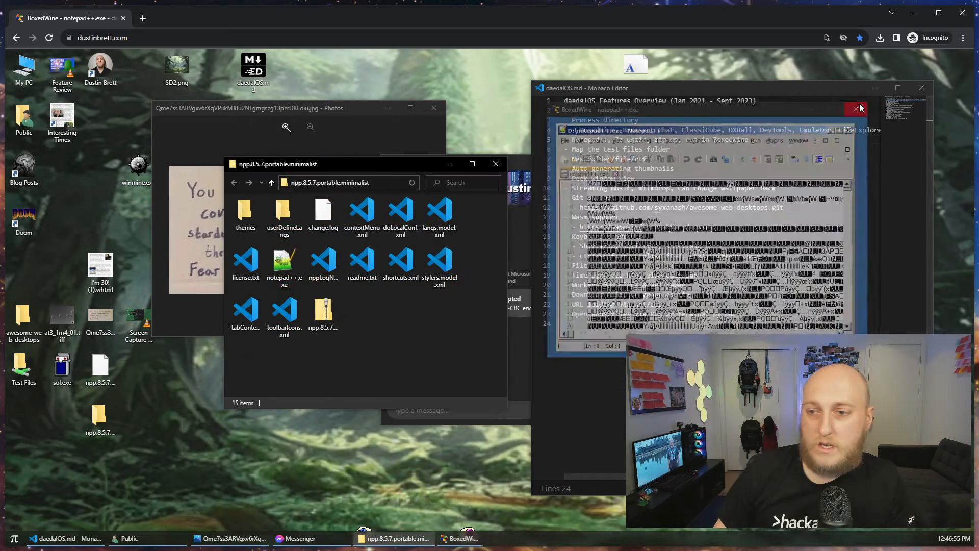
left_click(592, 329)
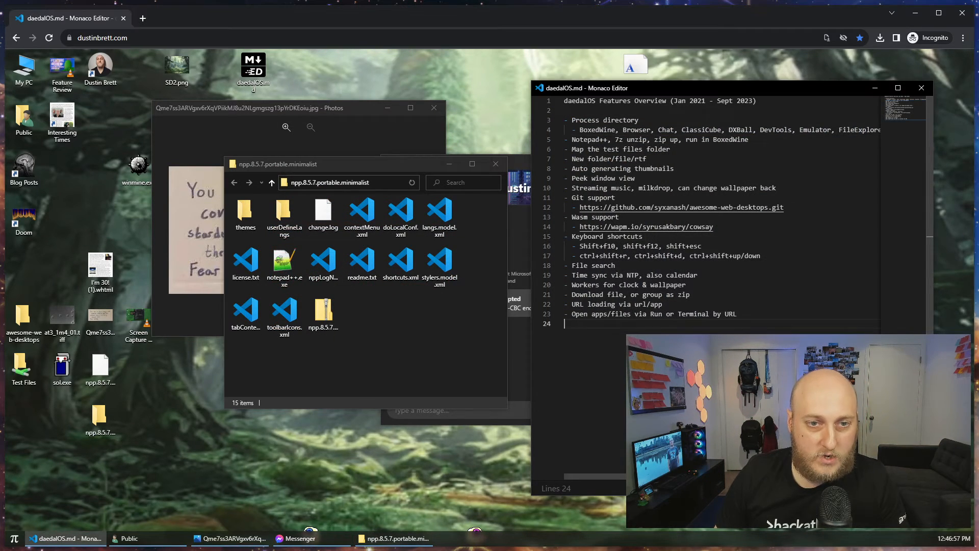
- Delete the "Notepad++, 7z unzip, zip up, run in BoxedWine" and "Map the test files folder" lines from the checklist
left_click(788, 141)
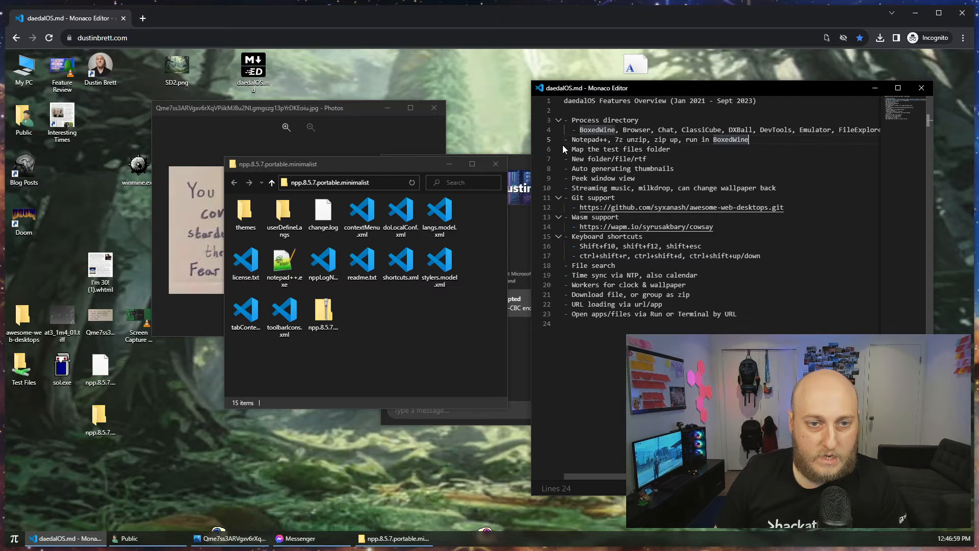
left_click(566, 142, "shift")
key("Delete")
key("Delete")
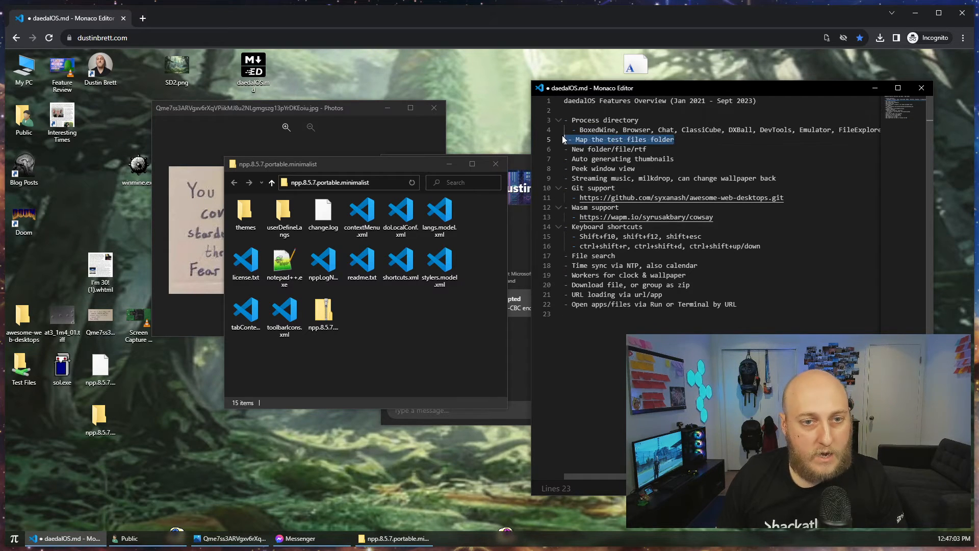
key("Delete")
key("Delete")
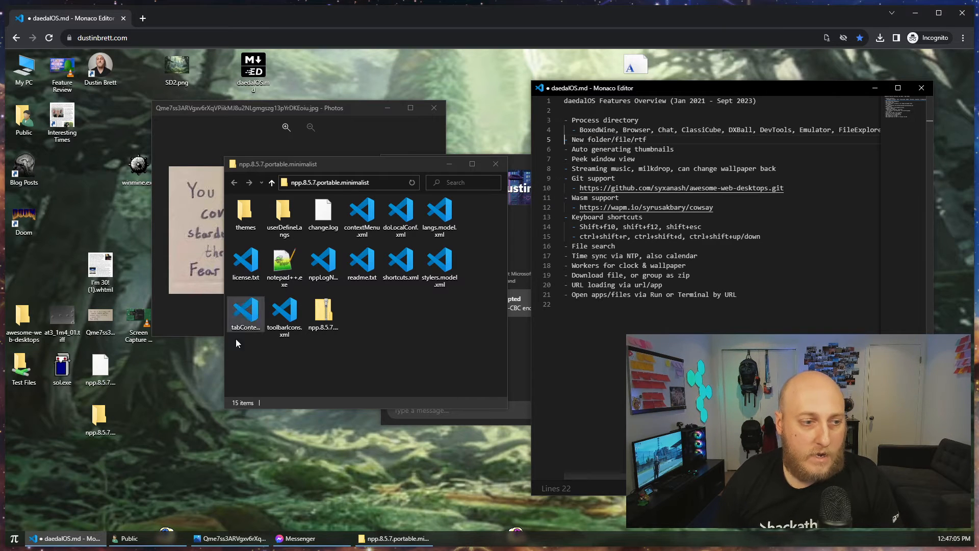
- Change the desktop background to Vanta Waves
right_click(155, 383)
right_click(131, 370)
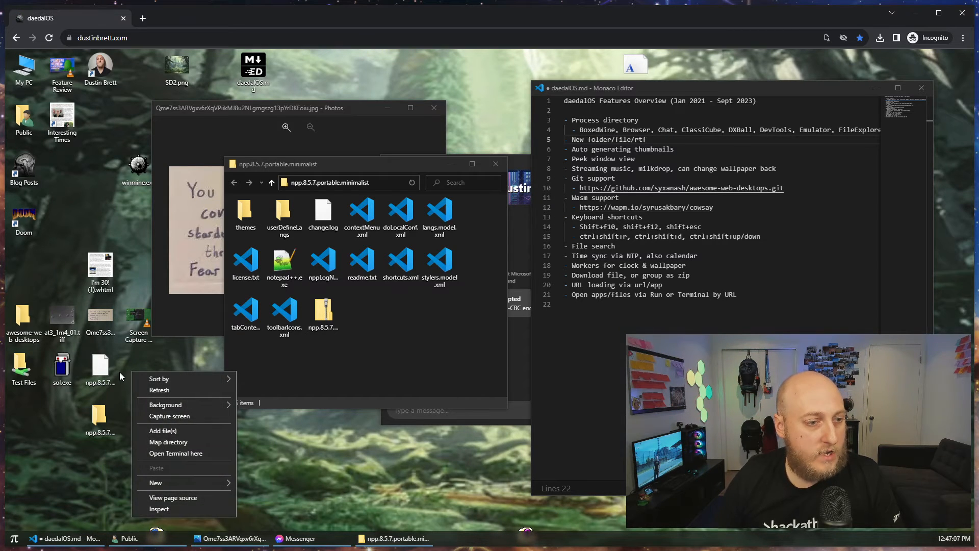
mouse_move(188, 406)
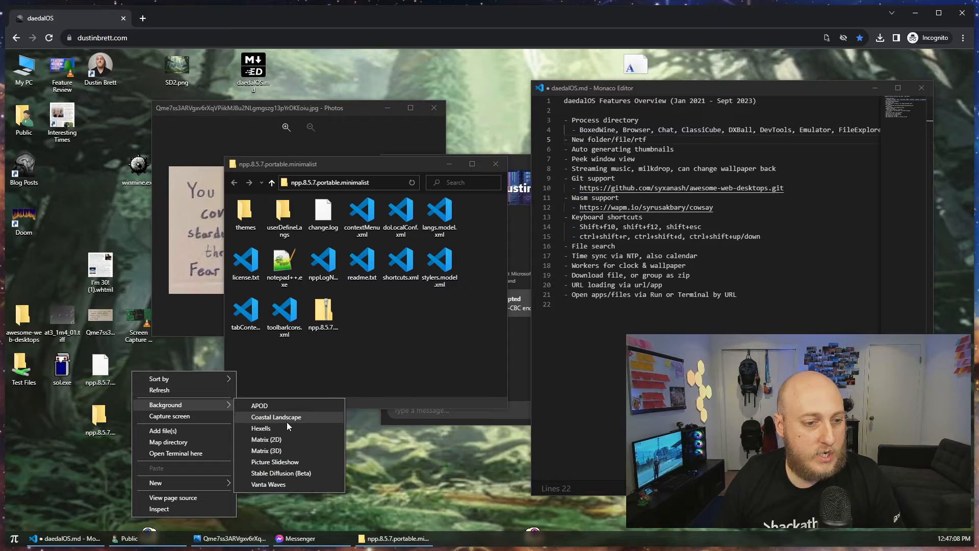
left_click(281, 482)
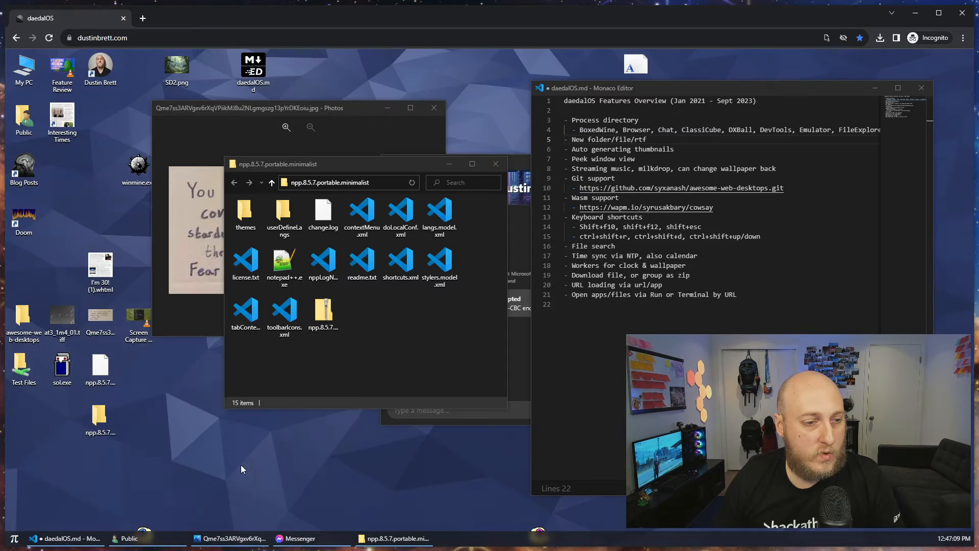
- Create a new folder on the desktop with its default name and reload the daedalOS page
right_click(133, 362)
mouse_move(171, 472)
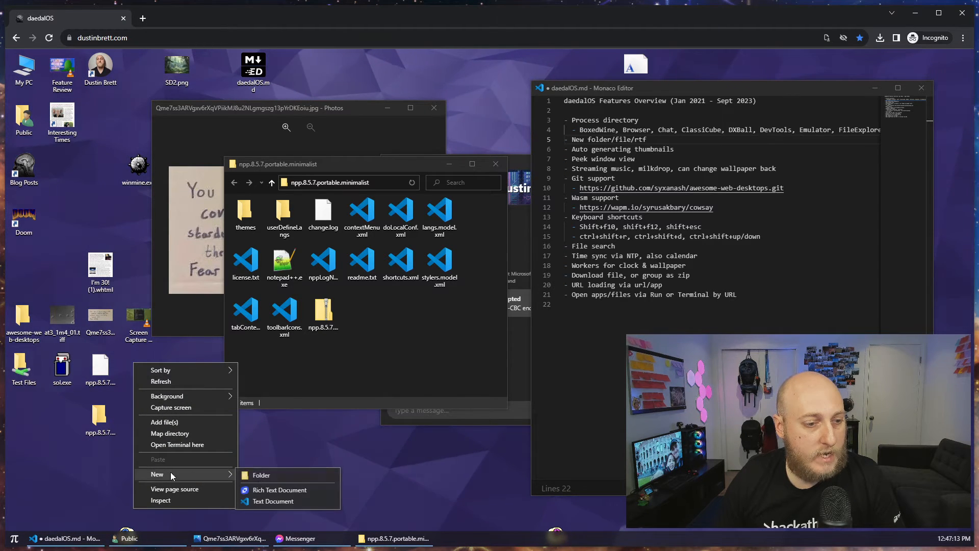
left_click(258, 473)
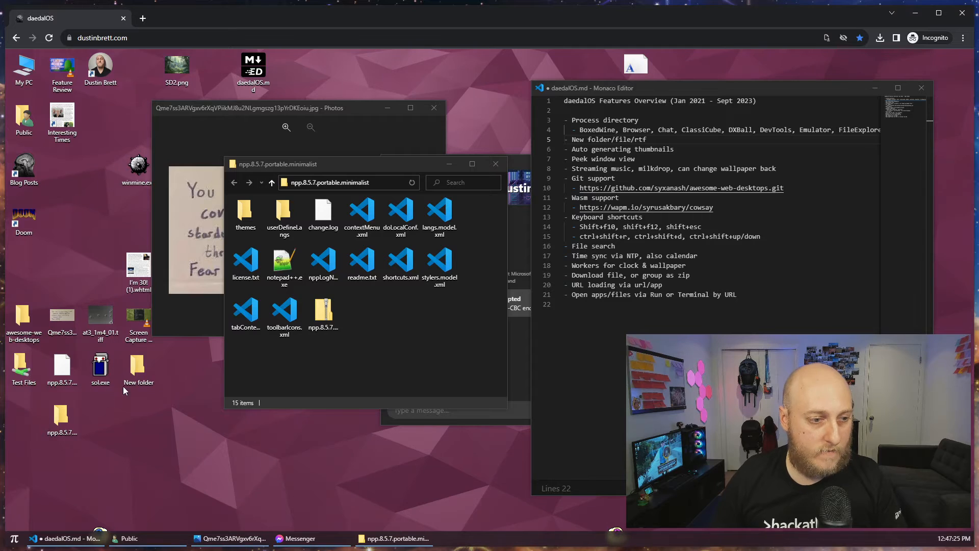
left_click(49, 39)
- Rename the new desktop folder as Test Folder
left_click(140, 372)
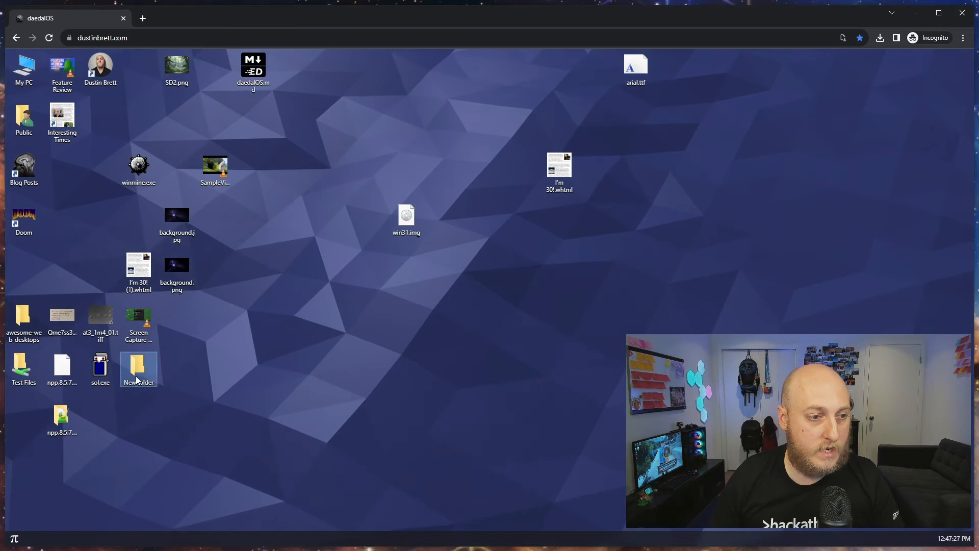
right_click(142, 362)
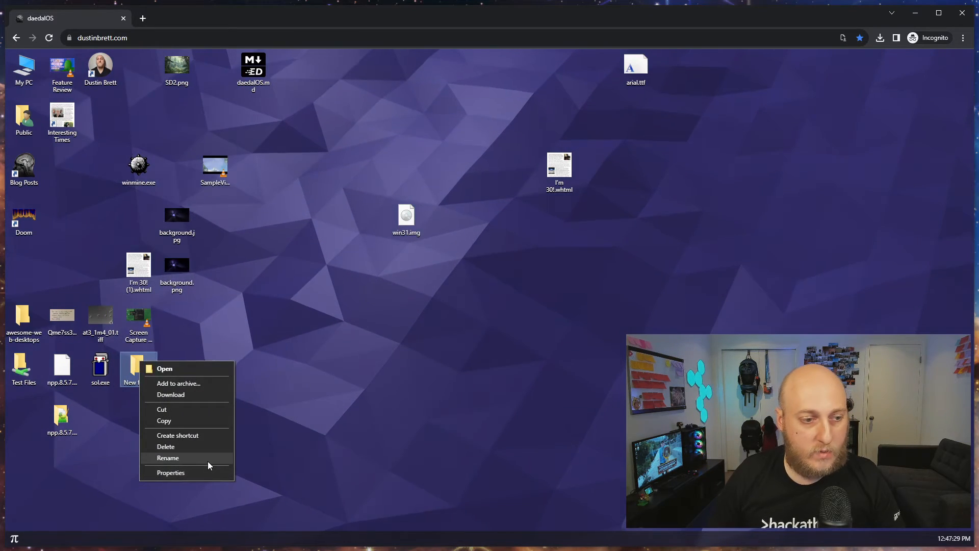
left_click(207, 461)
type("Test Fpo")
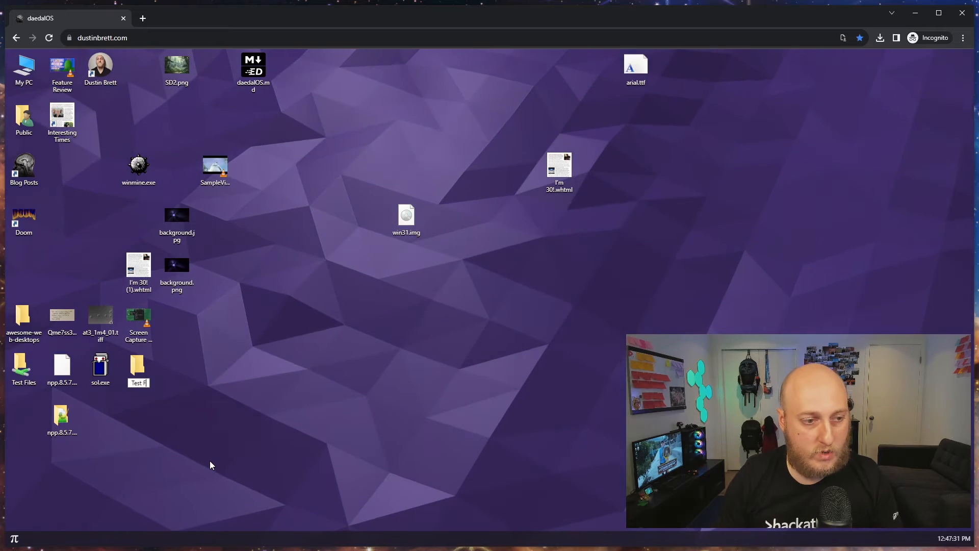
key("BackSpace")
key("BackSpace")
type("older")
key("Return")
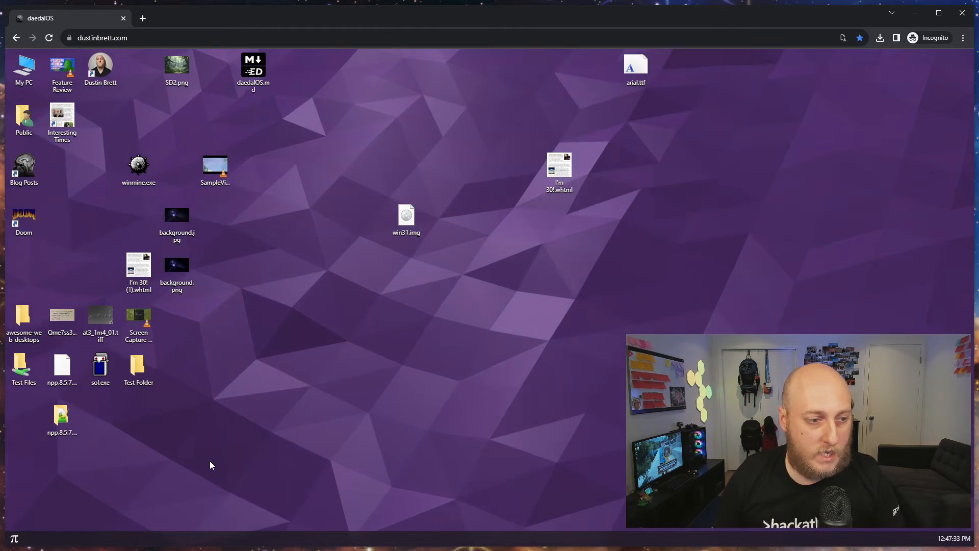
- Move the Test Folder icon beside background.jpg, then open the folder and place its window closer to the desktop icons
left_click_drag(138, 365, 87, 247)
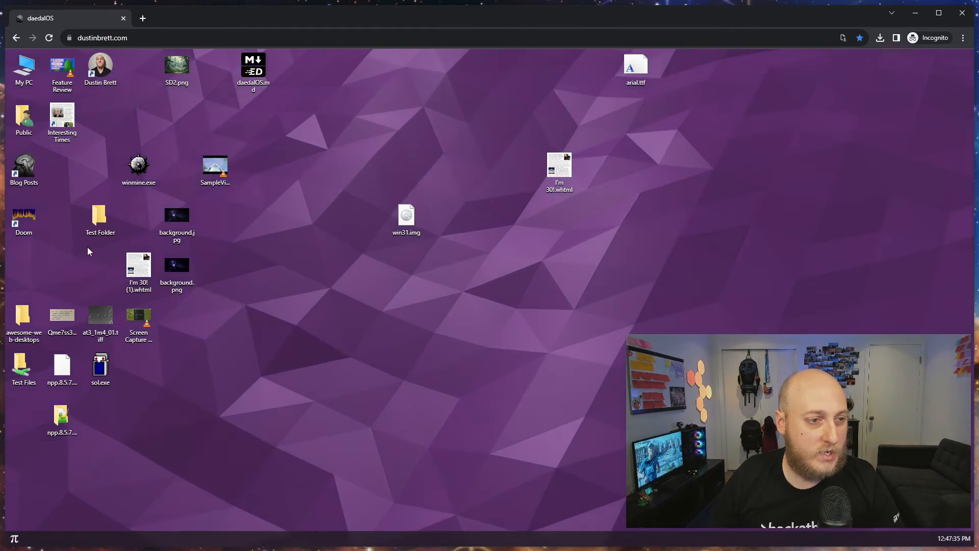
double_click(105, 208)
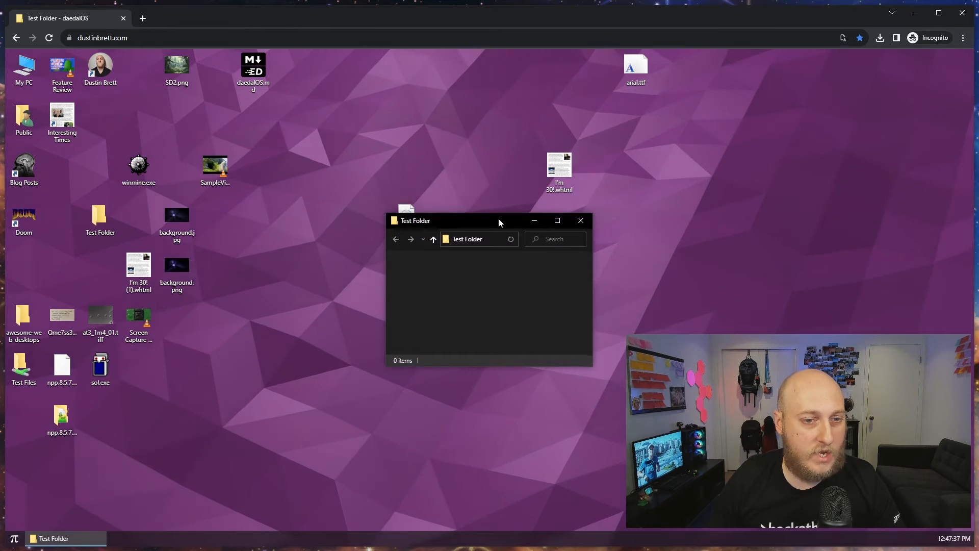
left_click_drag(500, 221, 266, 138)
- Create a new text document and a new rich text document inside Test Folder
right_click(234, 197)
mouse_move(287, 280)
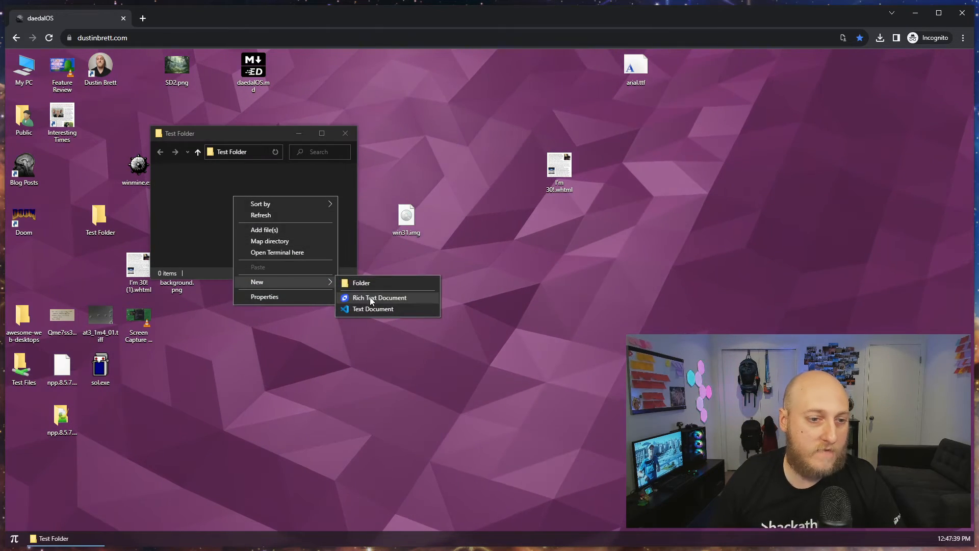
left_click(374, 310)
right_click(218, 191)
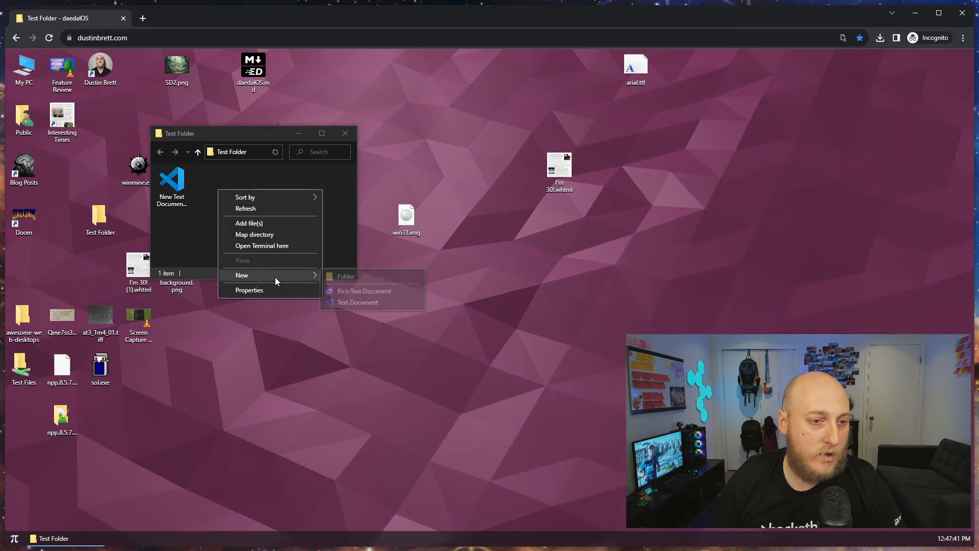
left_click(359, 294)
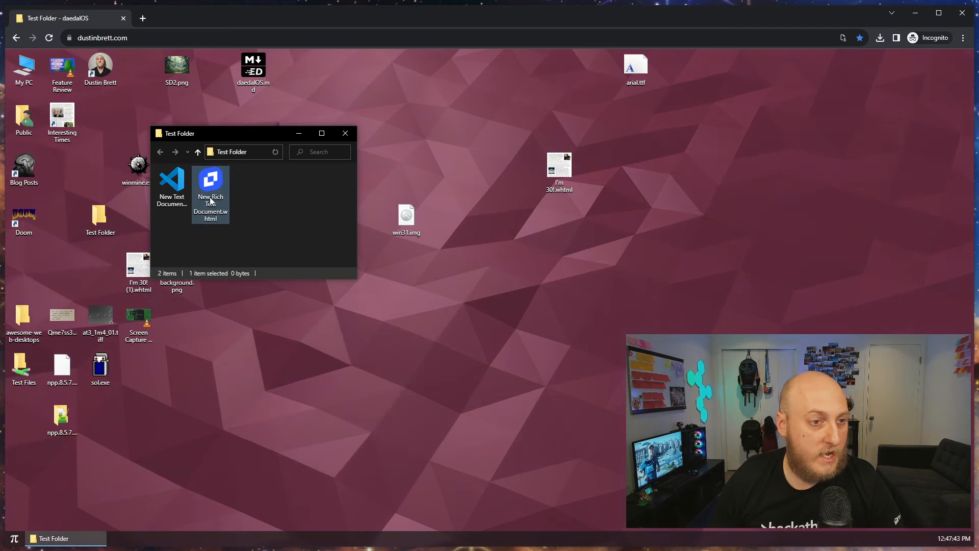
- Open the new rich text document from Test Folder in TinyMCE to view the blank editor, then close it
double_click(211, 196)
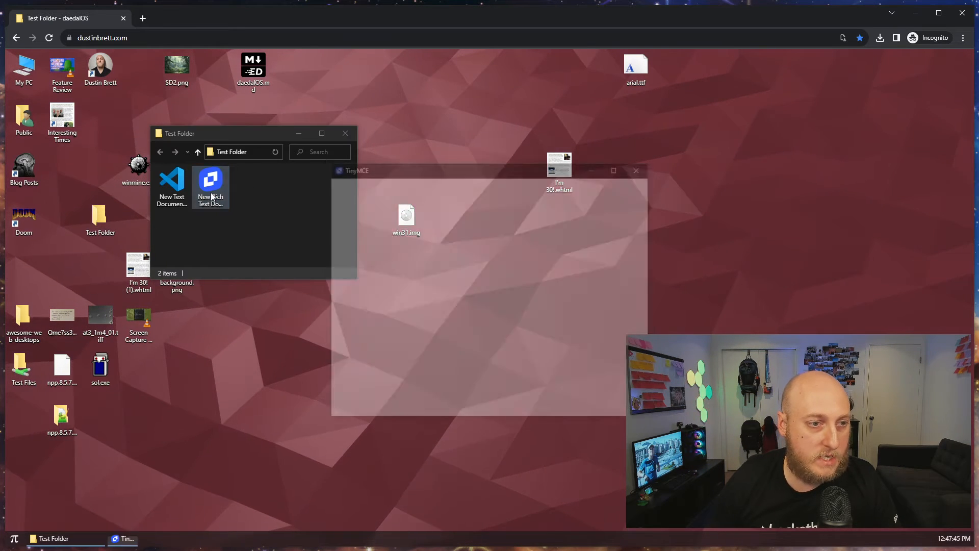
left_click_drag(449, 176, 378, 190)
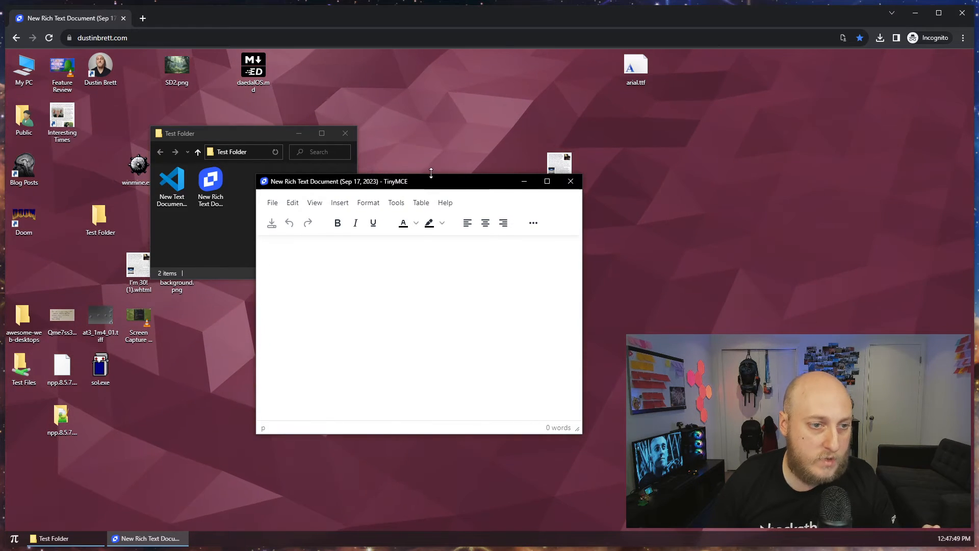
left_click(570, 181)
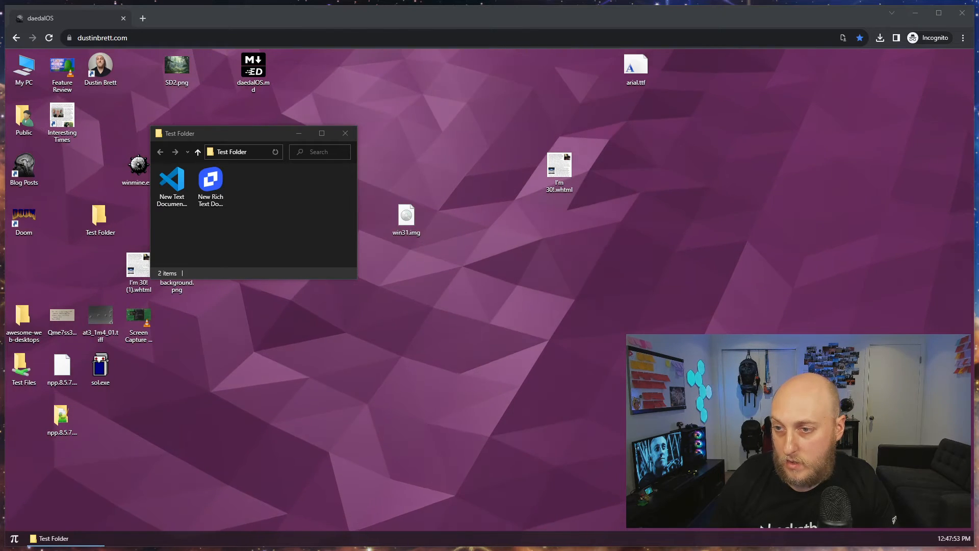
- Add the file file-sample_100kB.rtf from the computer to the desktop and open it in TinyMCE
left_click_drag(487, 283, 445, 152)
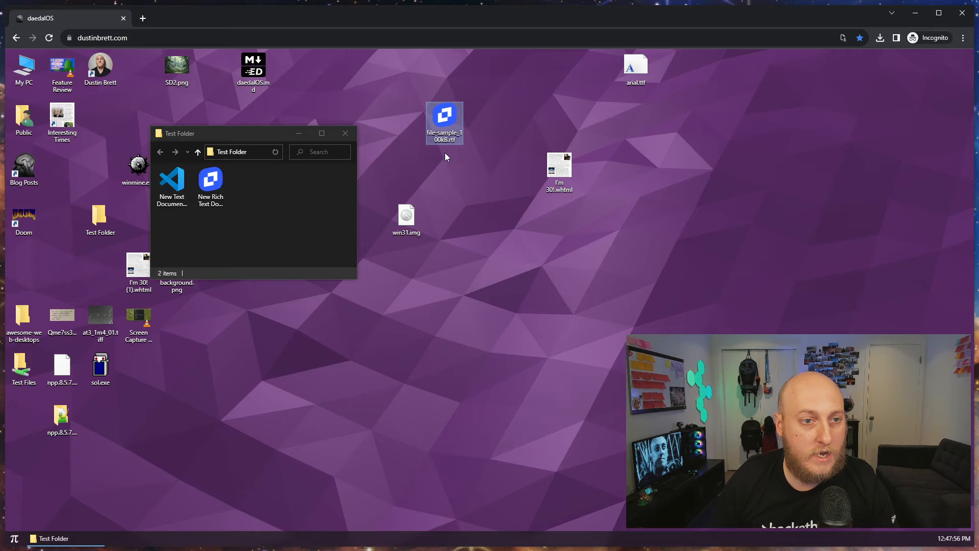
double_click(437, 127)
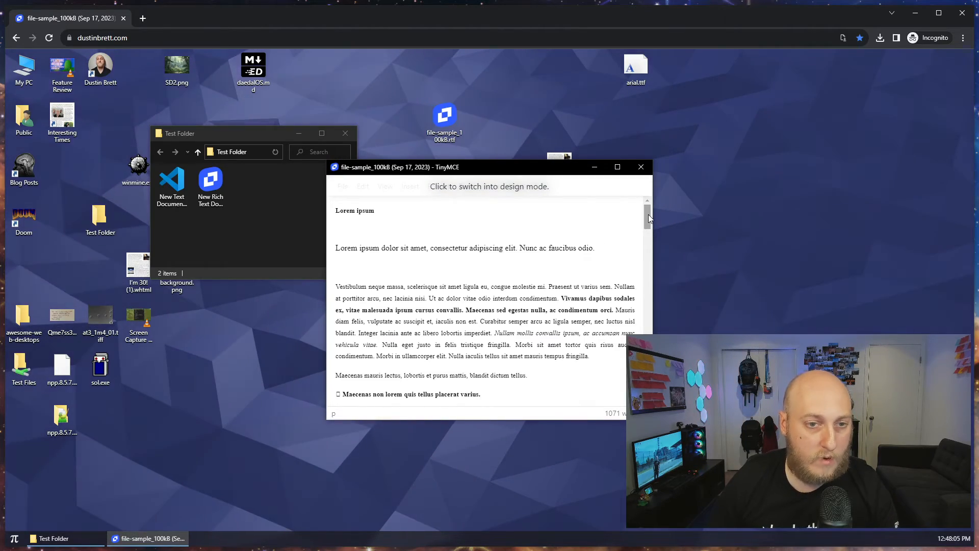
- Close the file-sample_100kB document and open the Interesting Times blog post from the desktop
mouse_move(648, 214)
left_mouse_down()
mouse_move(647, 319)
mouse_move(629, 216)
left_mouse_up()
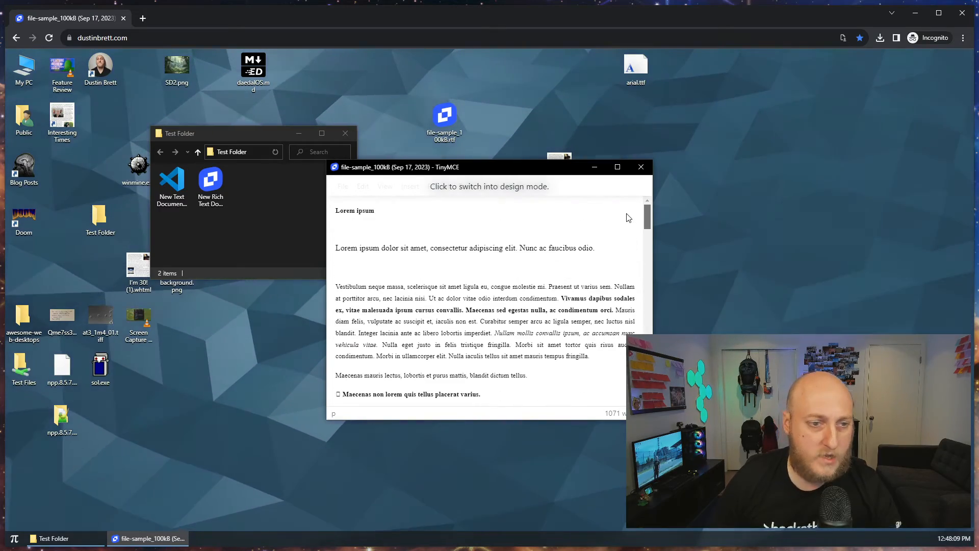
left_click(636, 171)
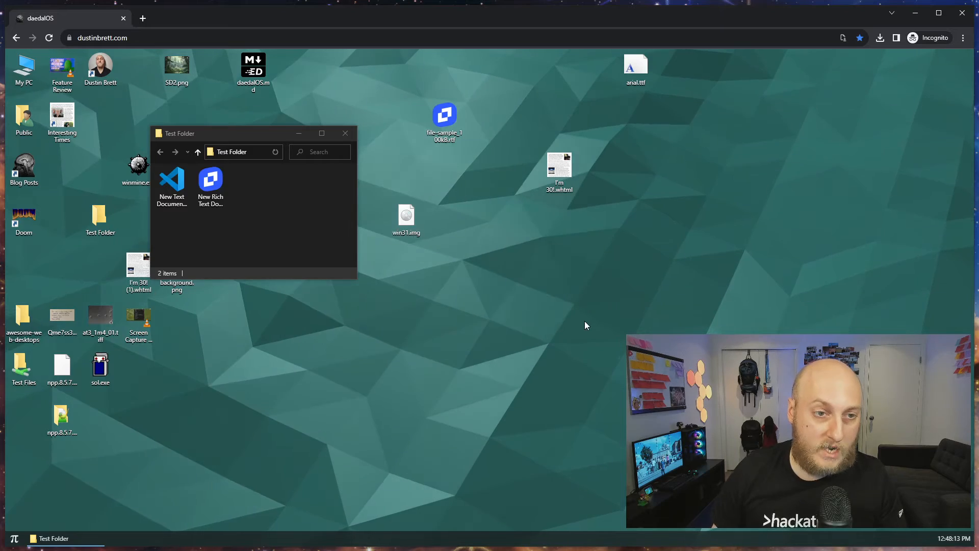
double_click(62, 121)
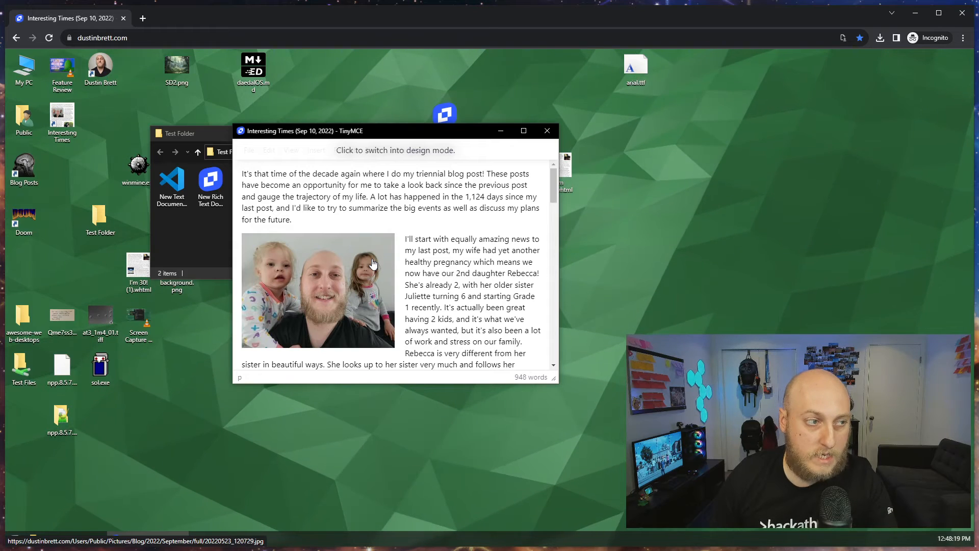
- Open the folder containing the file that the Interesting Times desktop shortcut points to
left_click(216, 216)
right_click(63, 131)
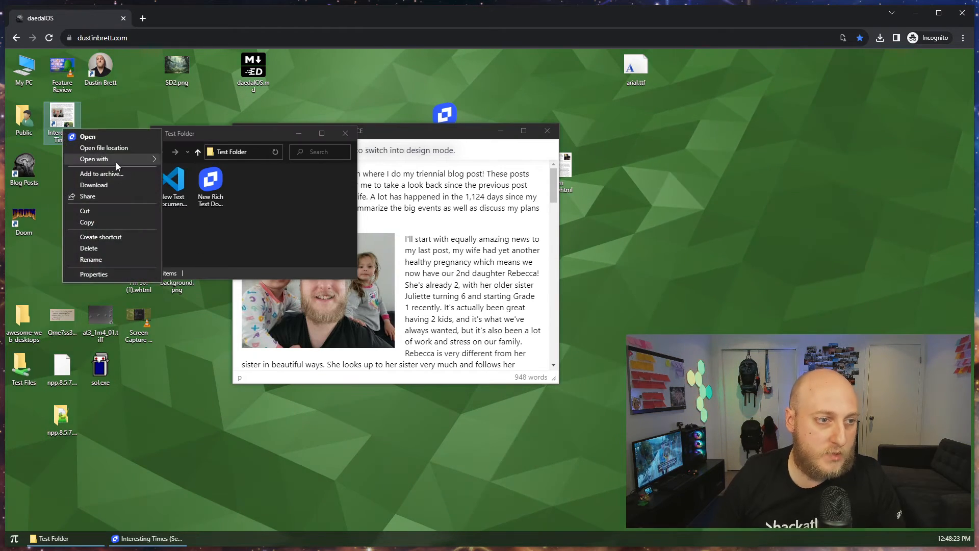
right_click(68, 118)
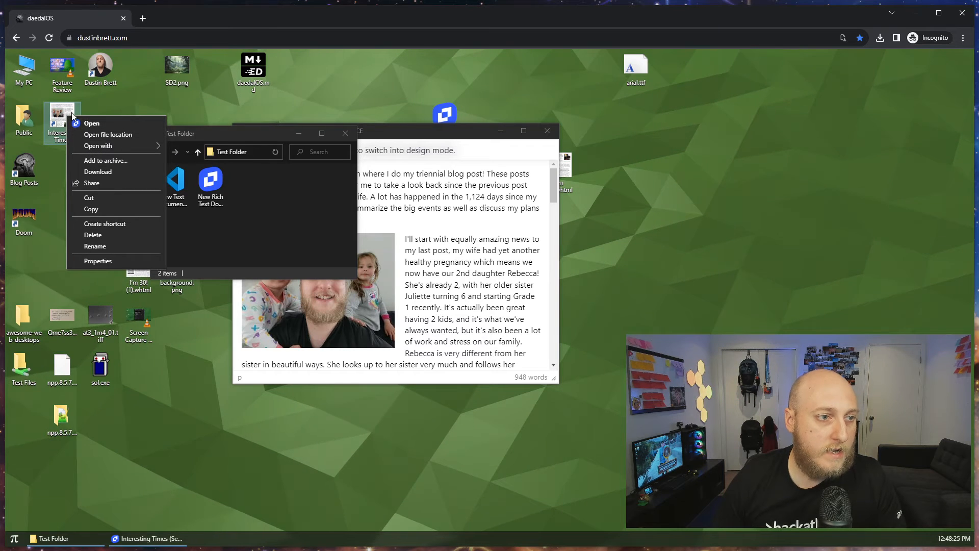
left_click(53, 168)
right_click(53, 123)
left_click(99, 145)
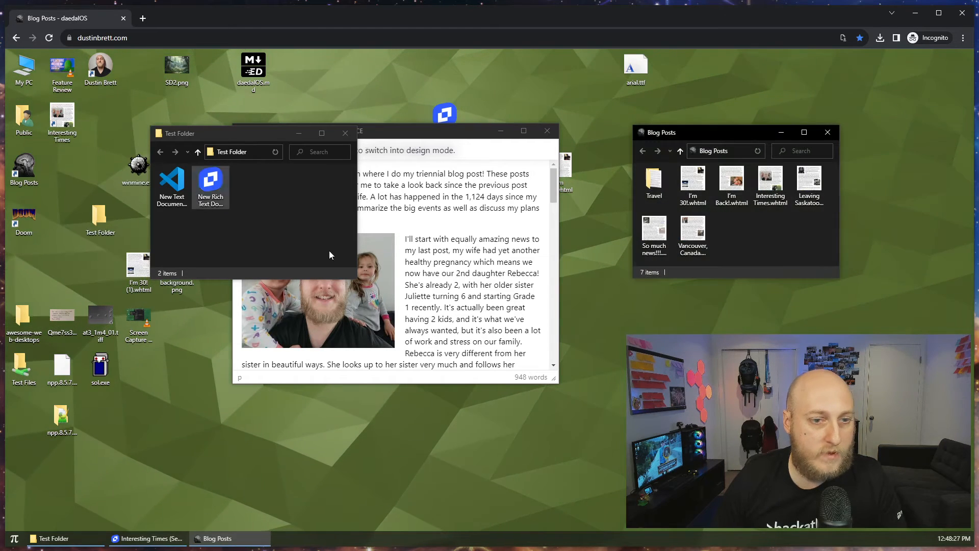
- View the HTML source of Interesting Times.whtml from the Blog Posts folder in Monaco Editor, and close the editor
right_click(788, 188)
mouse_move(817, 201)
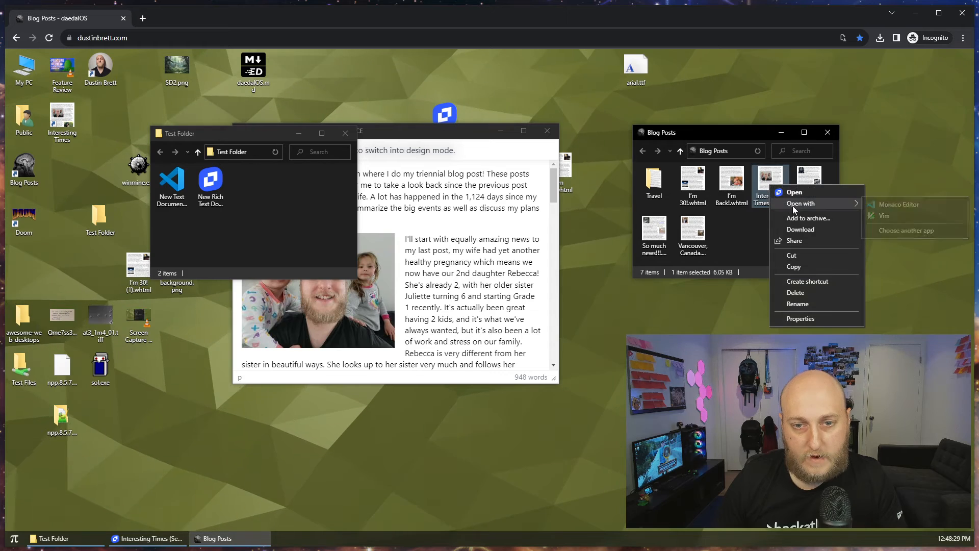
left_click(898, 204)
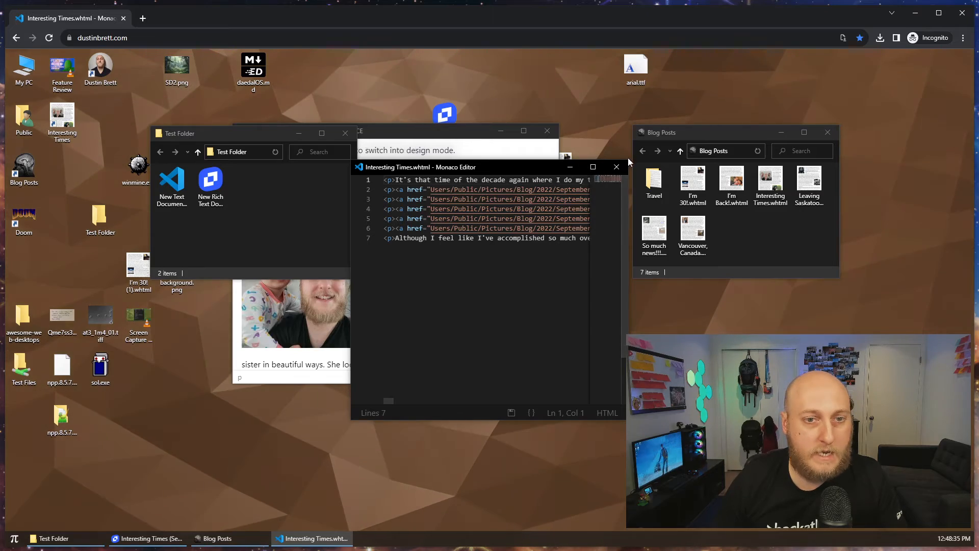
left_click(617, 167)
- Bring the Interesting Times post to the front and move its window slightly down the desktop
left_click(410, 162)
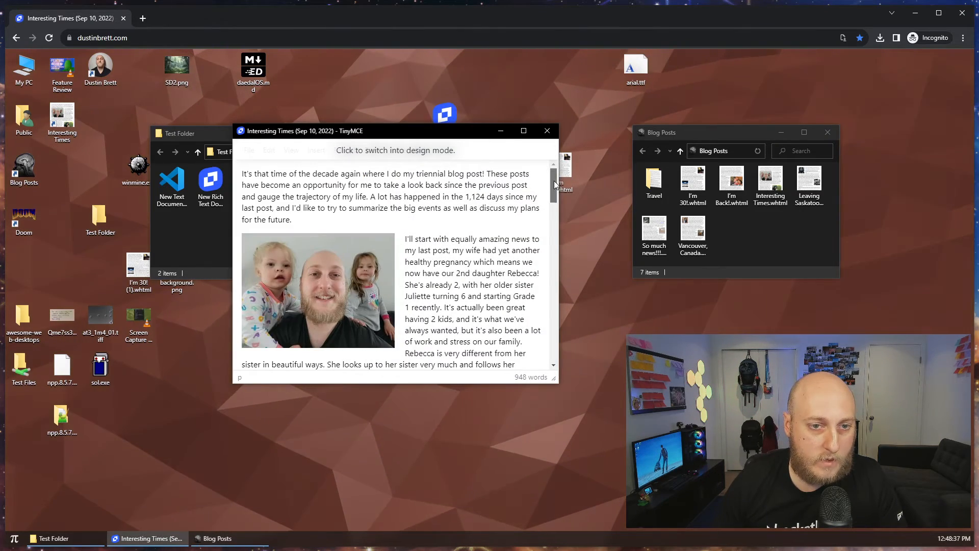
scroll(554, 181, "down", 2)
scroll(560, 188, "up", 2)
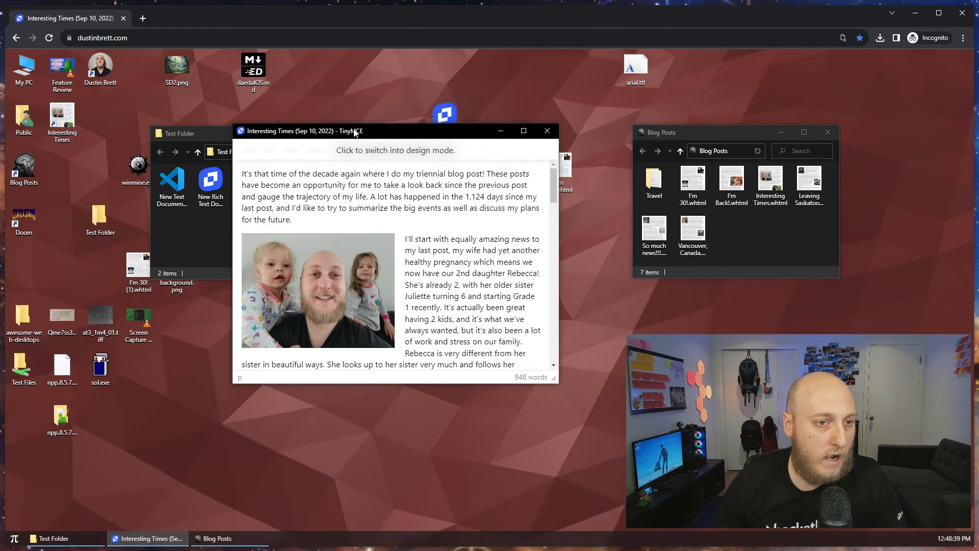
left_click_drag(355, 131, 379, 172)
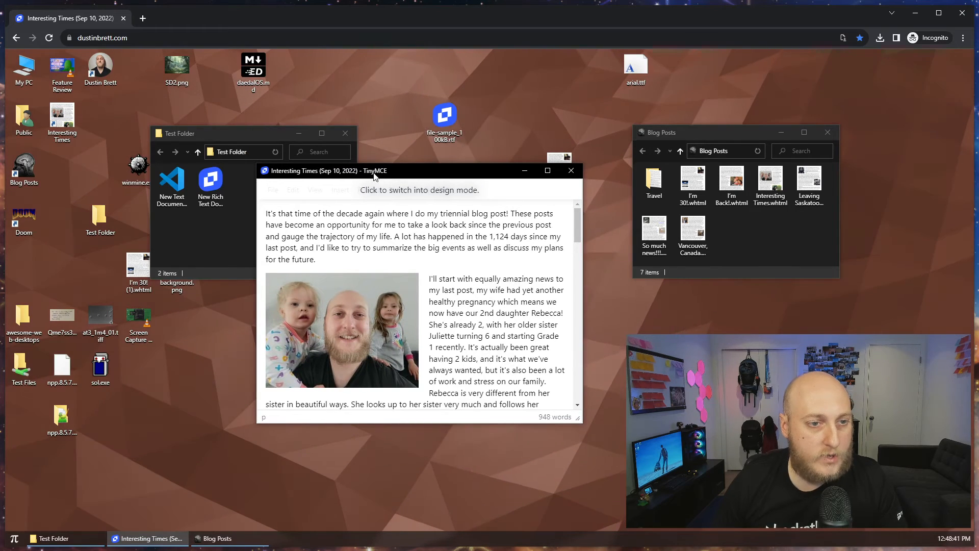
- View the first family photo of the Interesting Times post in the Photos viewer, and close the viewer
left_click(351, 352)
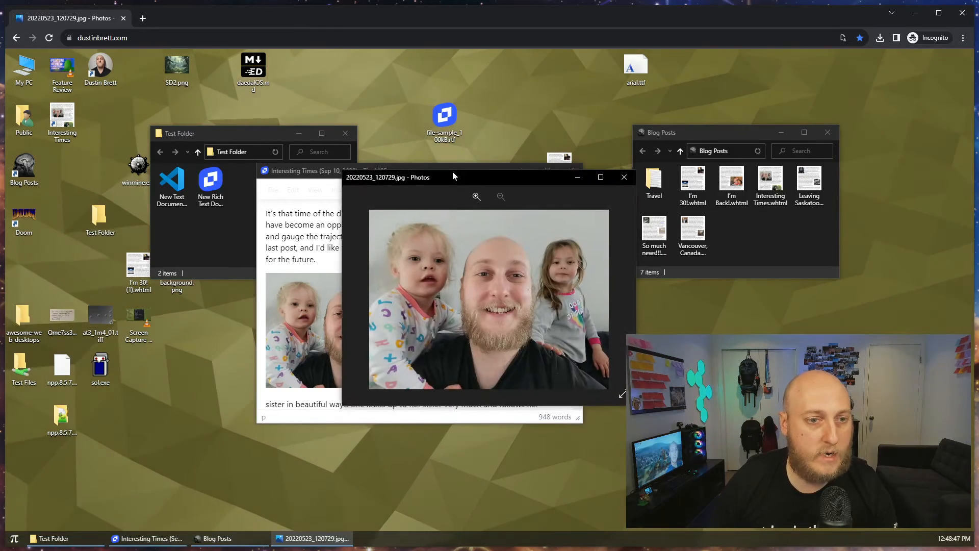
left_click_drag(452, 170, 672, 97)
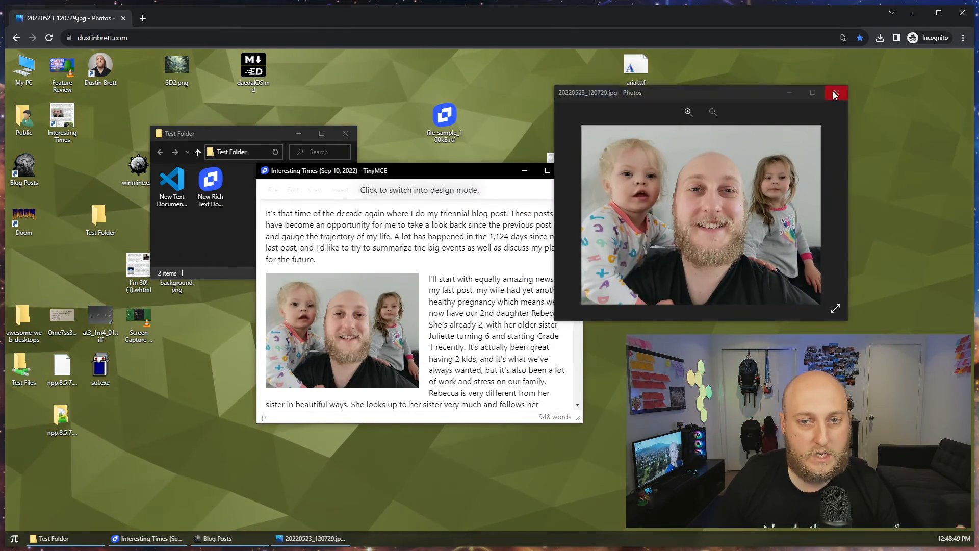
left_click(837, 93)
- Find the photo of the badge and stickers further down the post, view it in Photos and close it
scroll(460, 352, "down", 10)
scroll(460, 352, "up", 2)
scroll(460, 352, "down", 4)
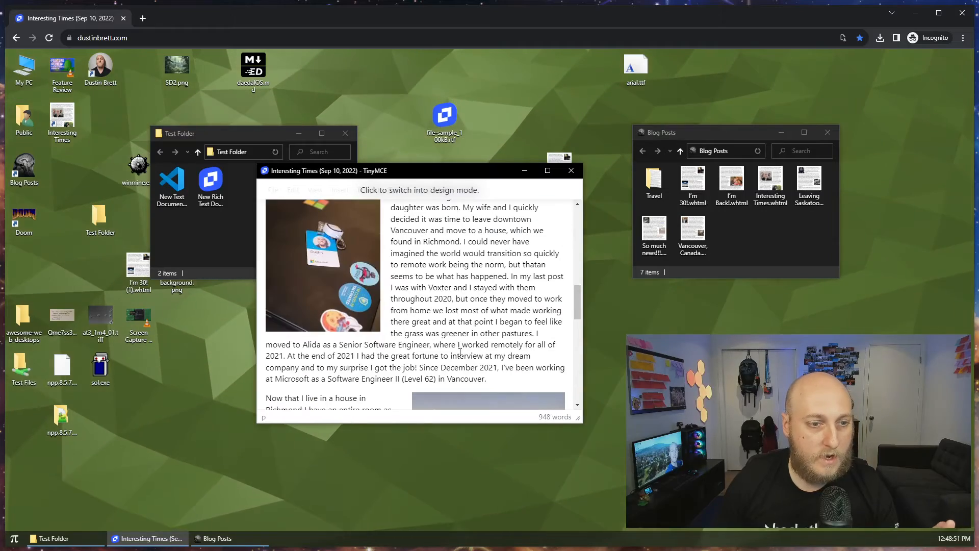
scroll(460, 352, "up", 2)
left_click(326, 265)
left_click(625, 178)
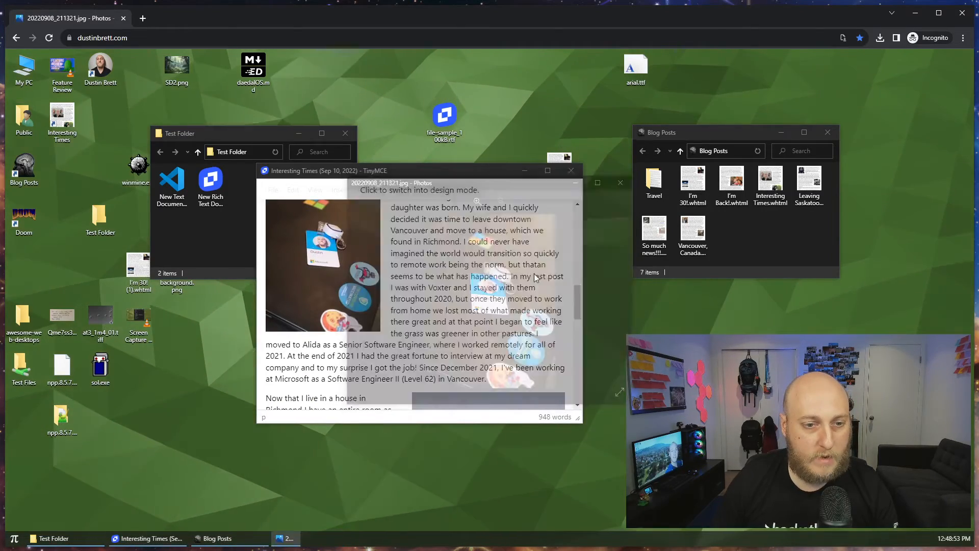
- Skim the rest of the Interesting Times post and close it, and move the Test Folder window away from the desktop icons
scroll(503, 331, "down", 3)
scroll(503, 331, "down", 3)
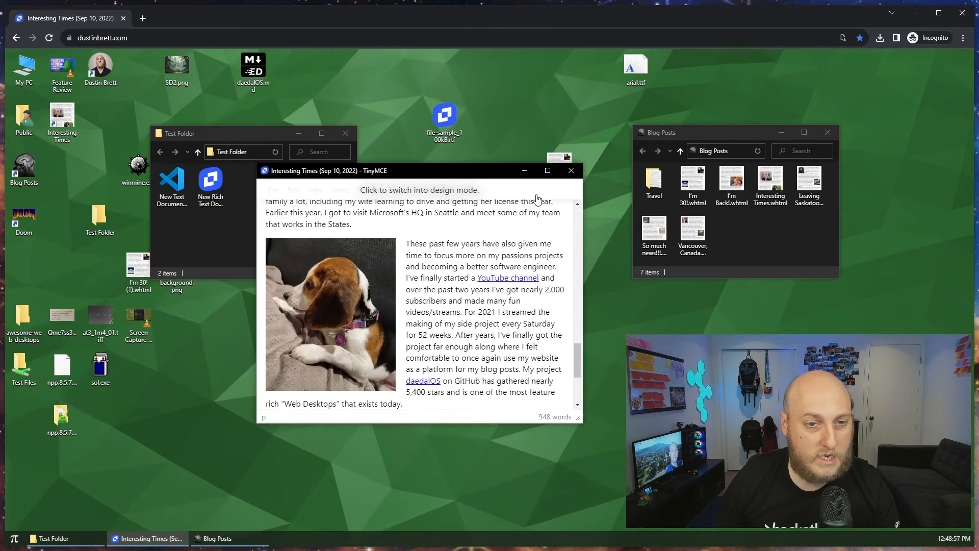
left_click(572, 171)
left_click_drag(227, 139, 318, 132)
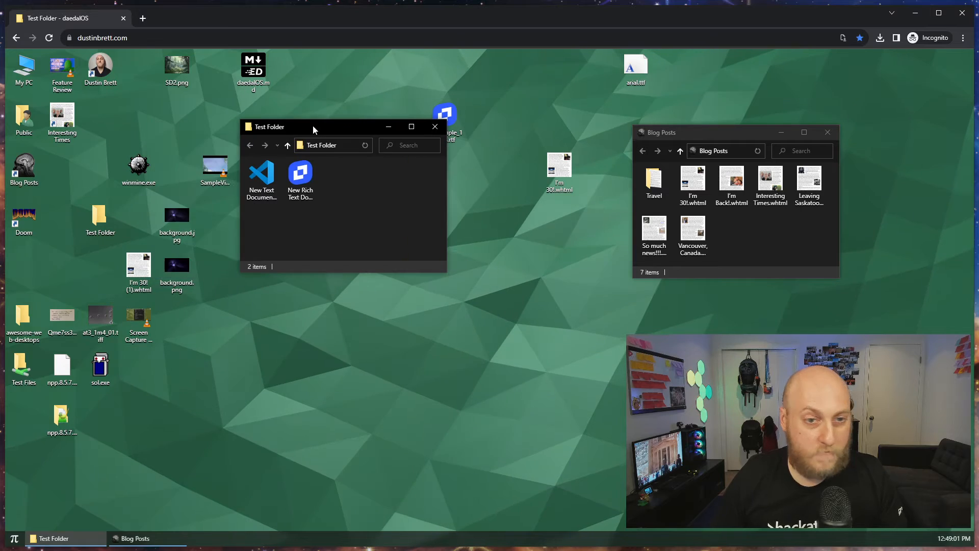
left_click(253, 138)
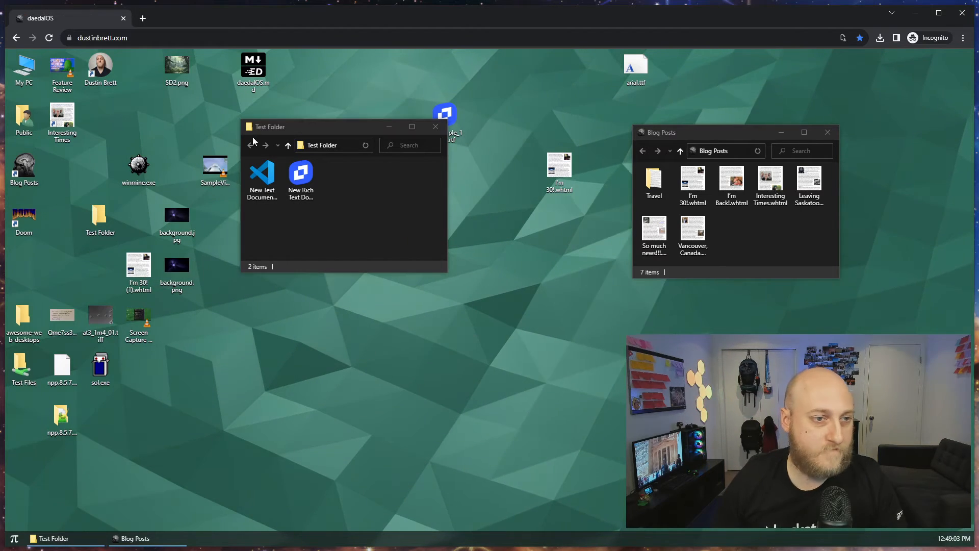
- Open the desktop file daedalOS.md in Monaco Editor
right_click(250, 73)
mouse_move(296, 87)
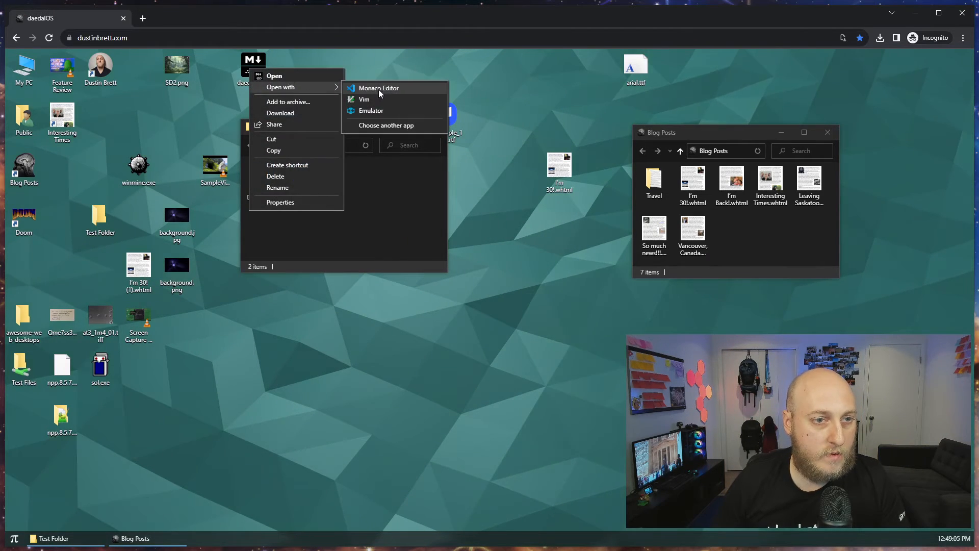
left_click(381, 88)
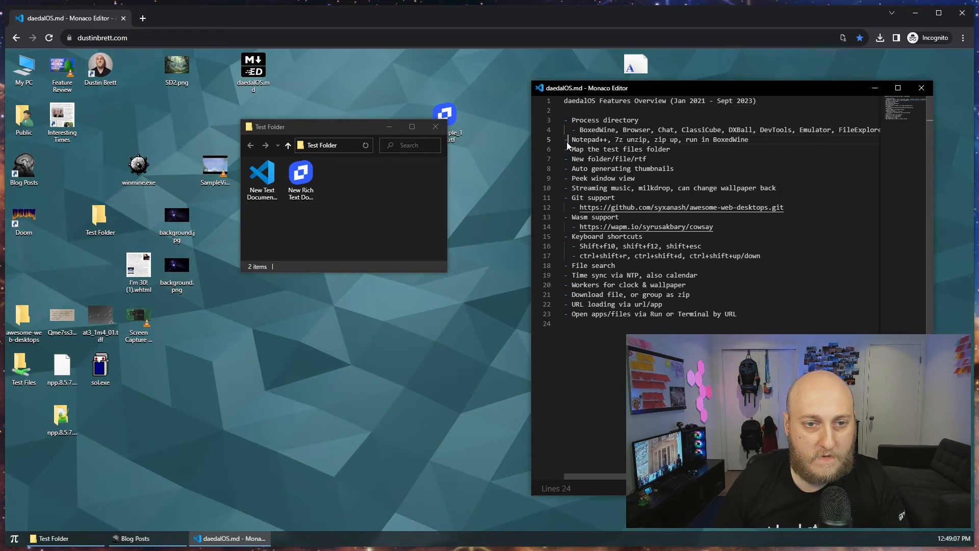
- Delete the Notepad++, test files folder mapping and New folder/file/rtf lines from the daedalOS.md feature list
key("shift+Down")
key("shift+Down")
key("shift+Down")
key("Delete")
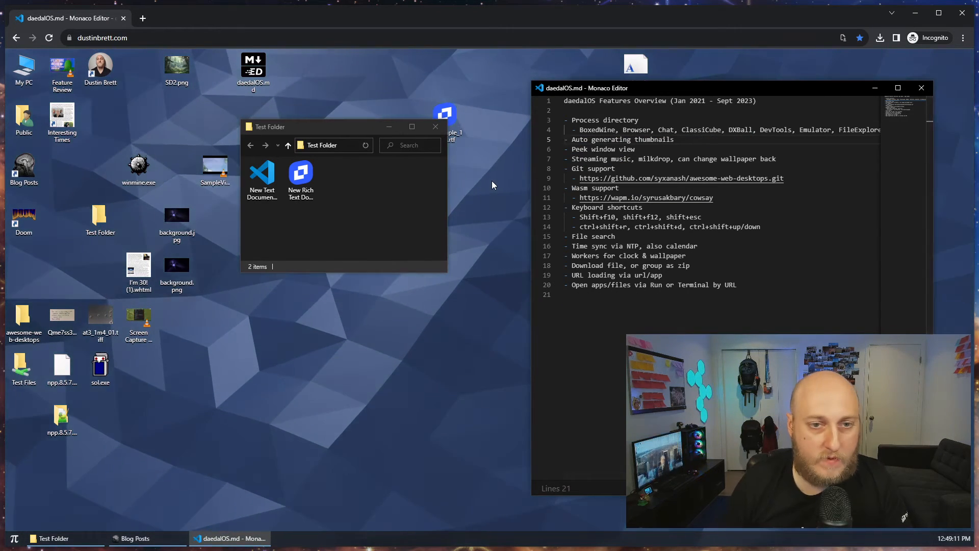
- Delete the "Auto generating thumbnails" and "Peek window view" lines from daedalOS.md and save the file
key("shift+Down")
key("shift+Down")
key("Delete")
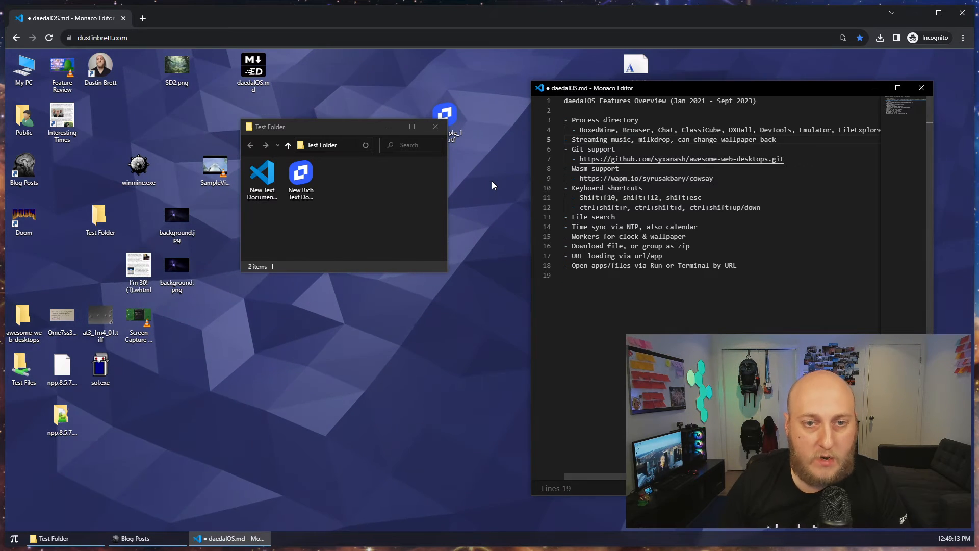
key("ctrl+s")
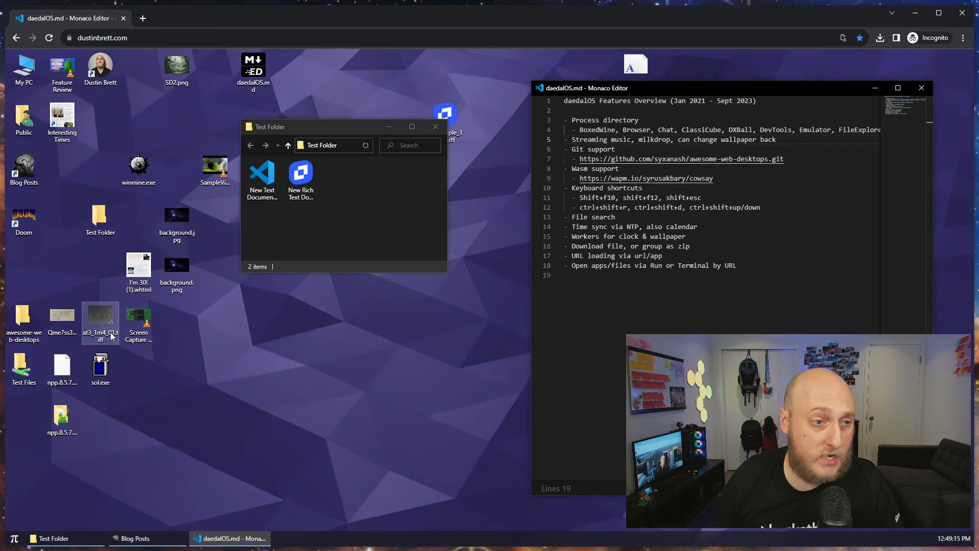
- Open the Music folder inside Public and move its window over the Test Folder window
double_click(24, 118)
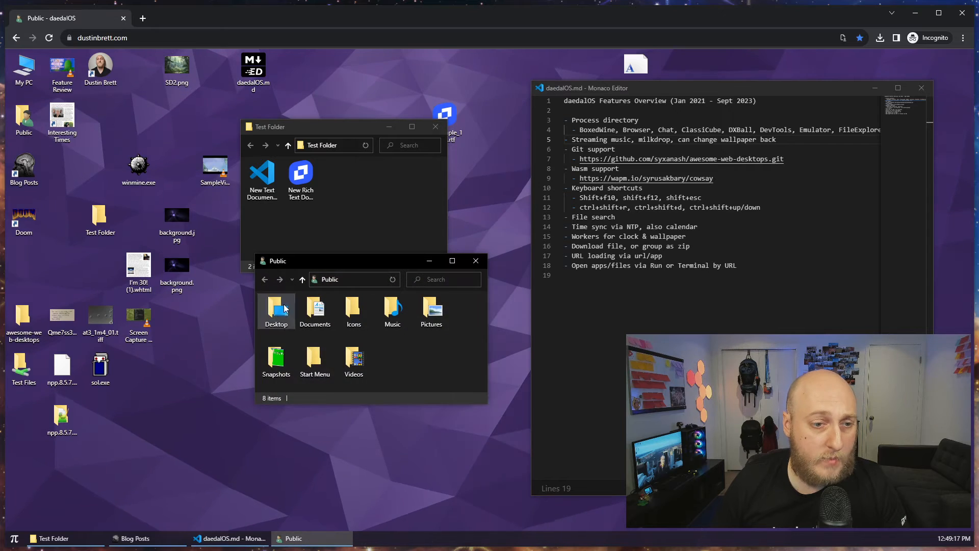
double_click(391, 308)
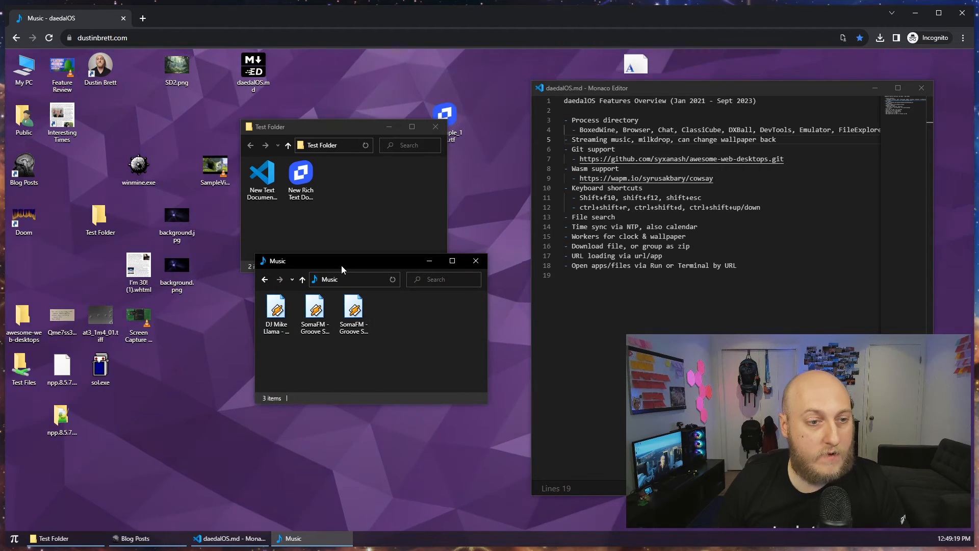
left_click_drag(341, 266, 264, 168)
- Examine the stream URLs of SomaFM - Groove Salad Classic.m3u in Monaco Editor, and close that editor window
left_click(238, 214)
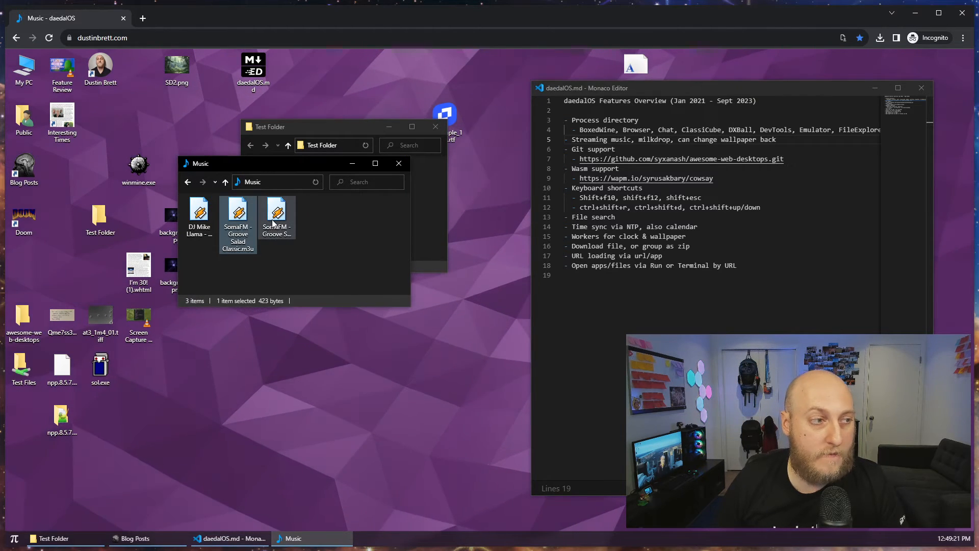
left_click(274, 219)
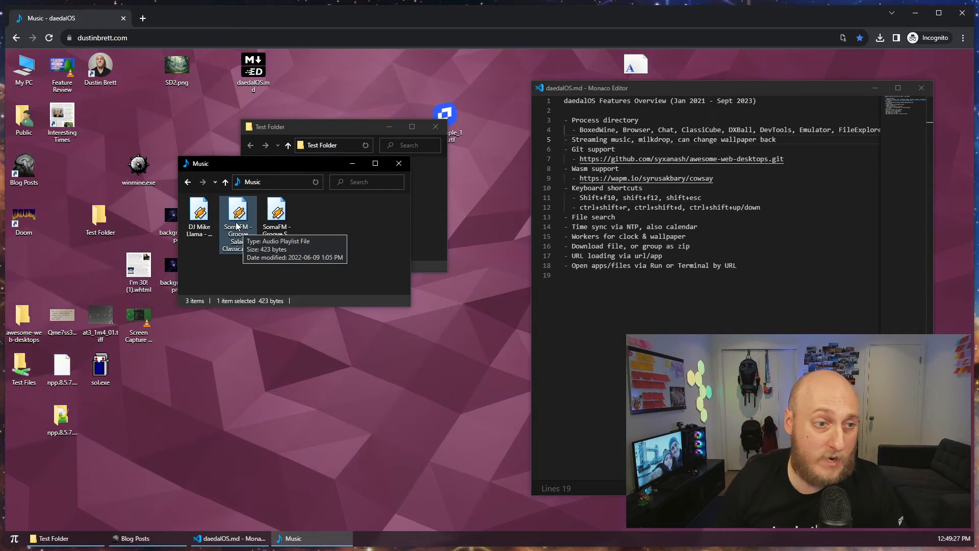
left_click_drag(382, 220, 233, 220)
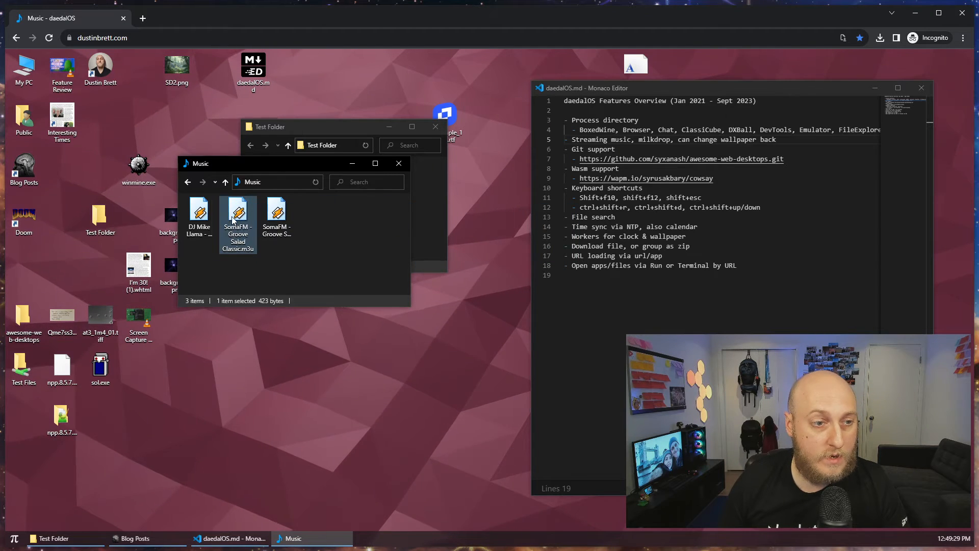
right_click(237, 239)
mouse_move(296, 243)
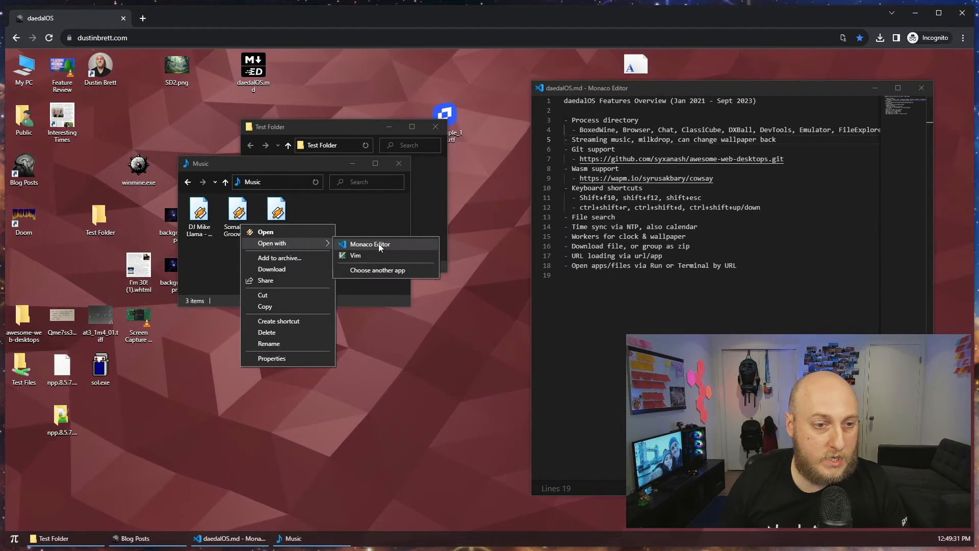
left_click(378, 244)
left_click_drag(735, 101, 445, 73)
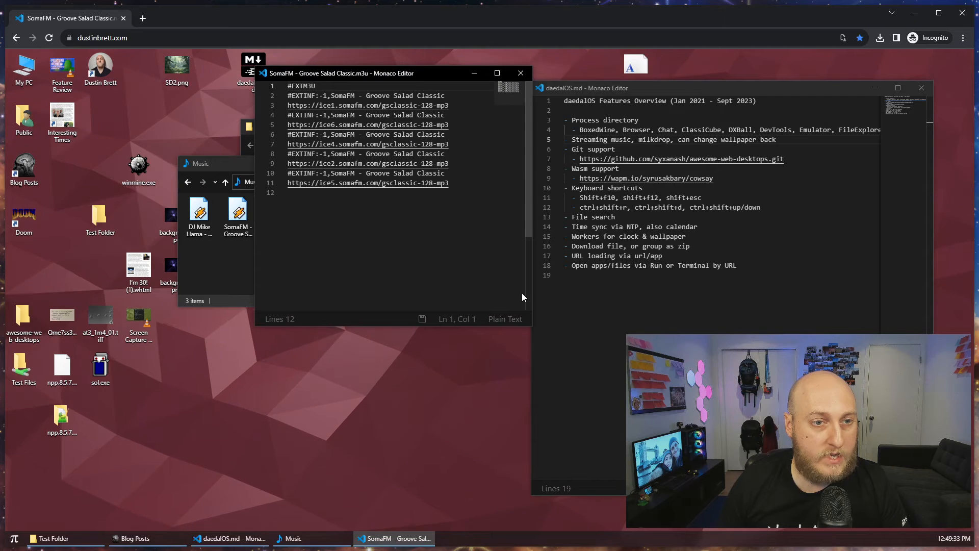
left_click(530, 328)
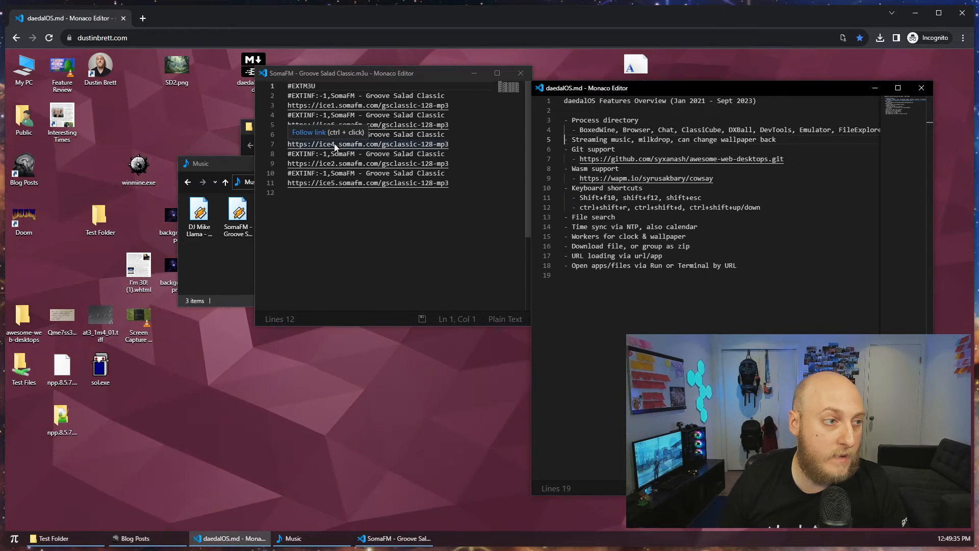
left_click(519, 73)
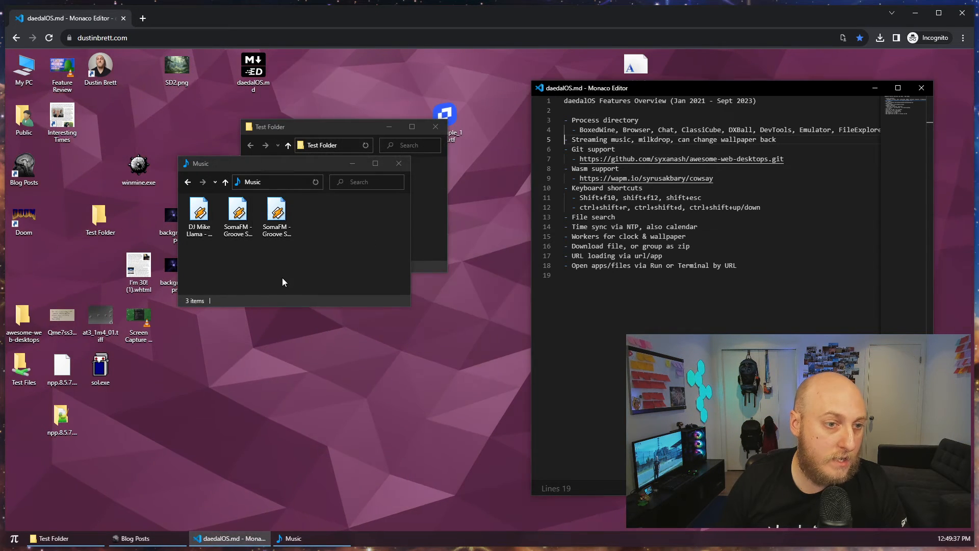
- Play the SomaFM - Groove Salad Classic playlist in Winamp, lowering the volume and moving the player clear of the feature list
double_click(237, 216)
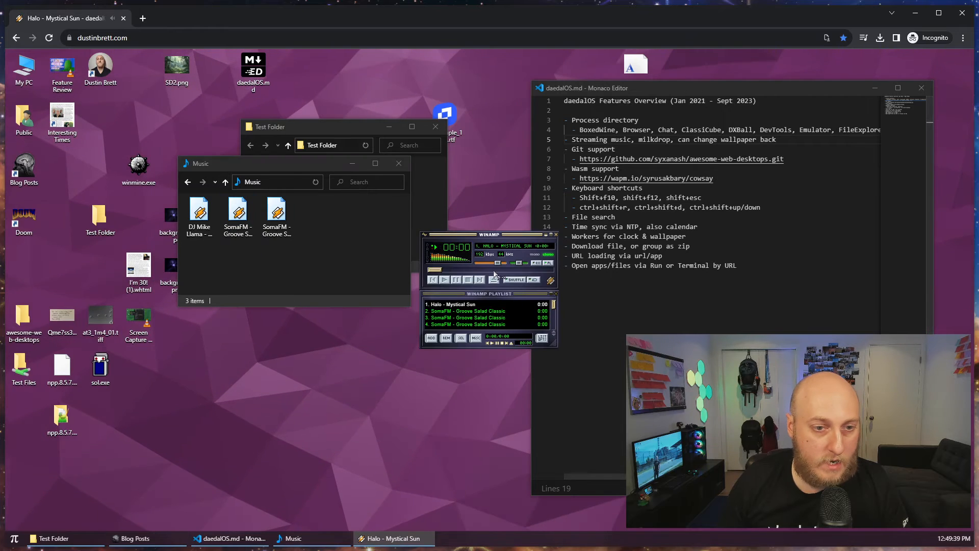
left_click_drag(498, 263, 484, 265)
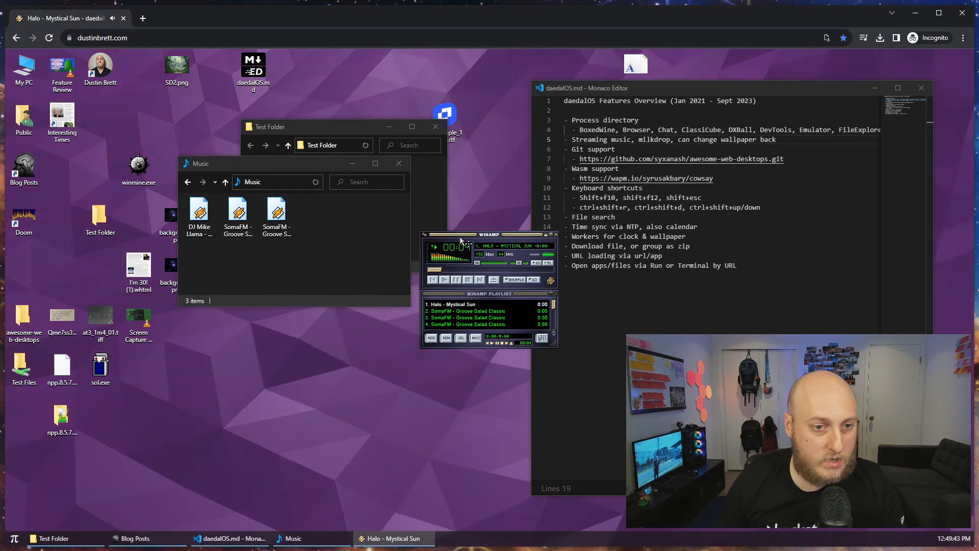
left_click_drag(460, 238, 308, 232)
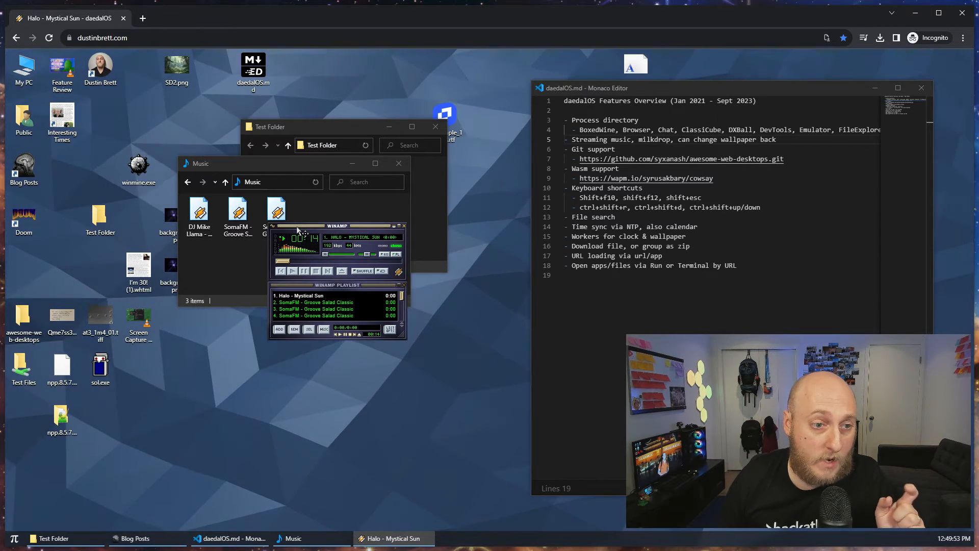
- Apply the SpyAMP Professional Edition v5 skin to Winamp and move the player down over the Music window's lower edge
right_click(298, 228)
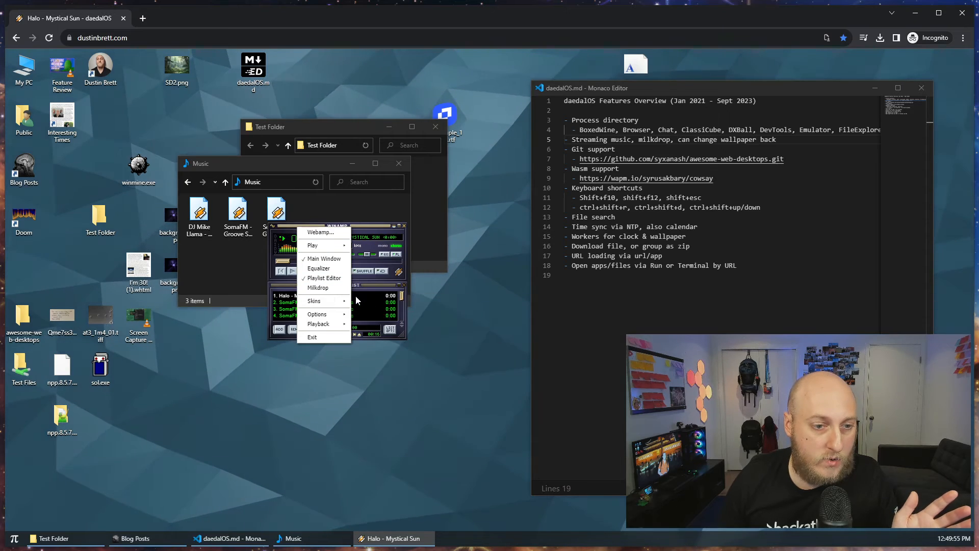
mouse_move(339, 302)
left_click(403, 355)
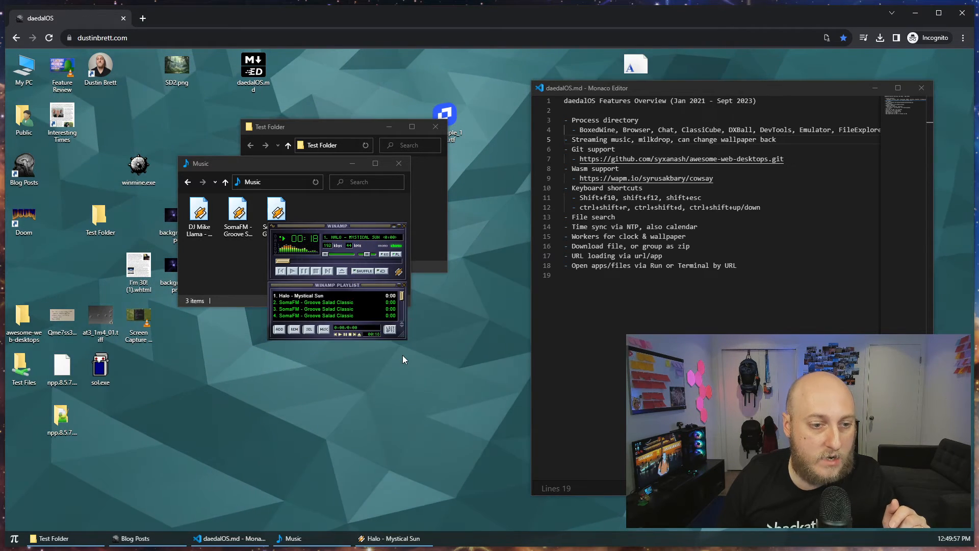
left_click_drag(344, 240, 279, 285)
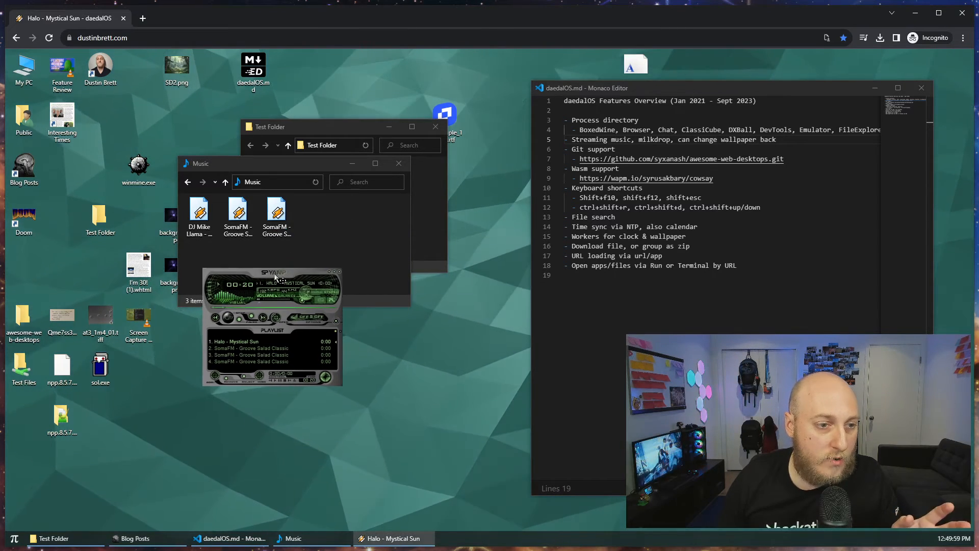
- Apply random skins from the Winamp Skin Museum to the player twice
right_click(264, 277)
mouse_move(286, 350)
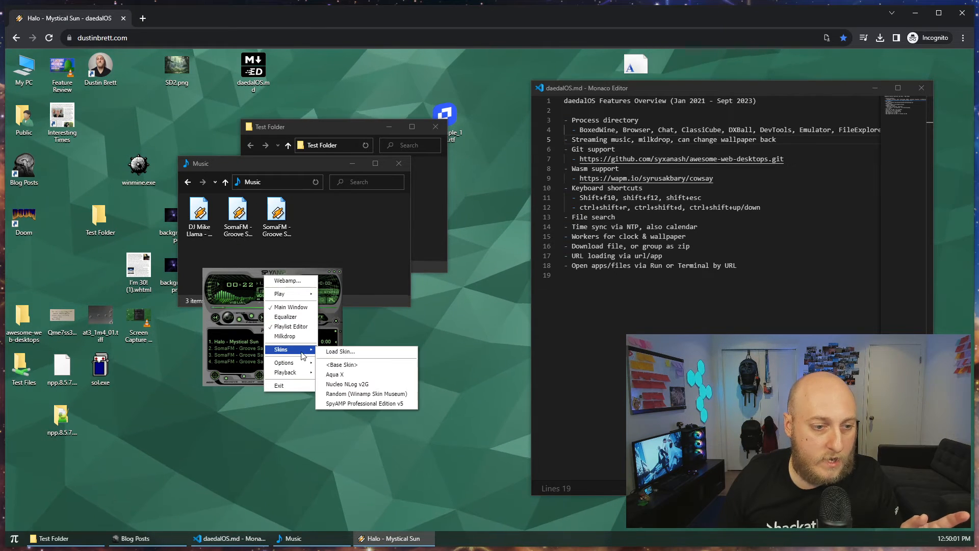
left_click(358, 396)
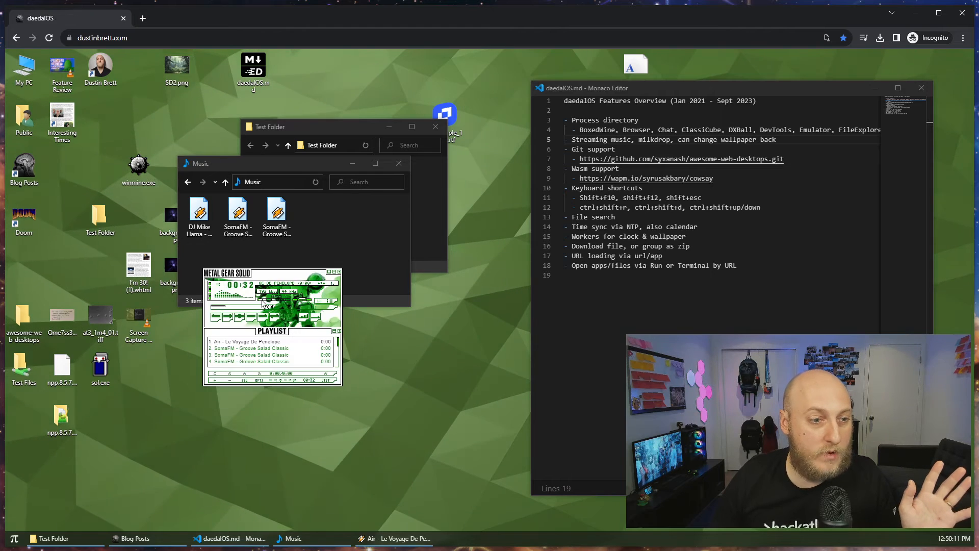
right_click(260, 274)
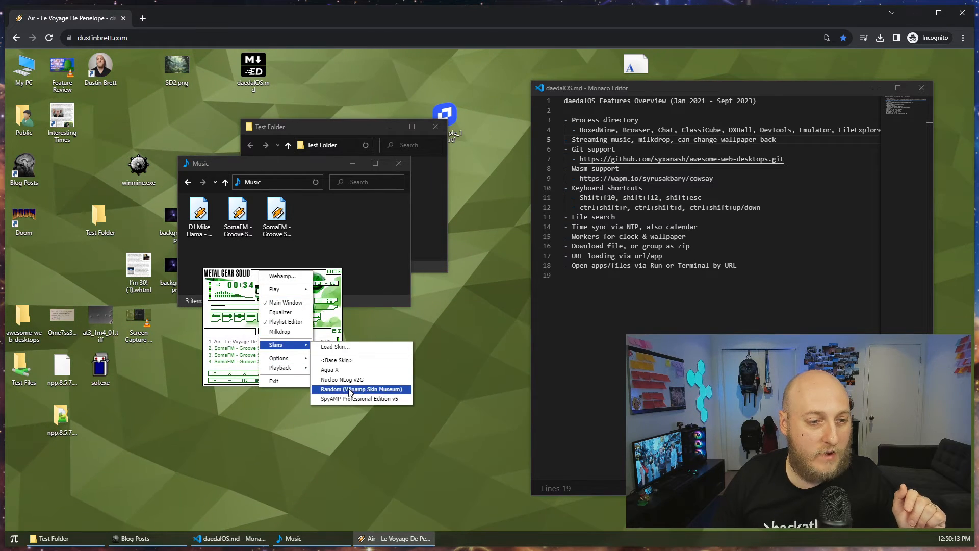
left_click(349, 387)
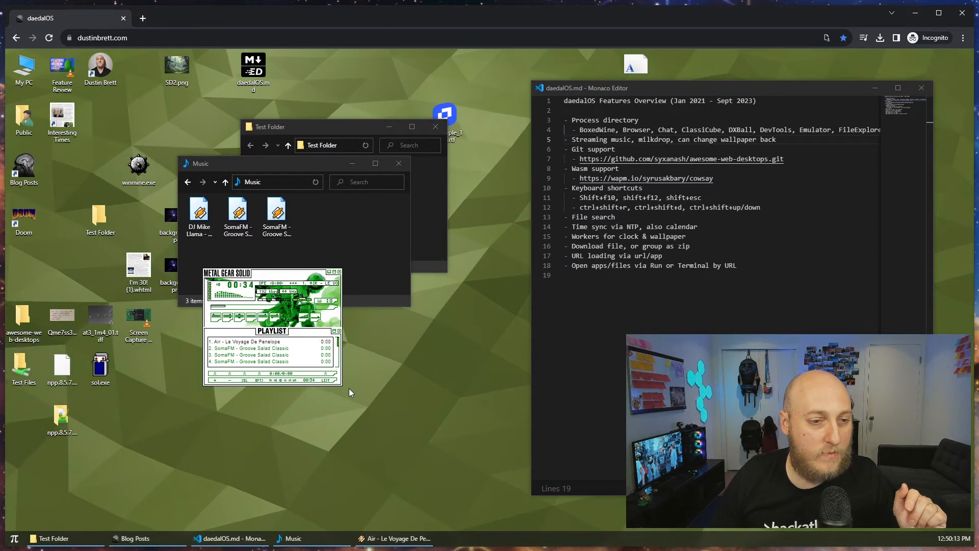
- Close Winamp, reopen it by playing the SomaFM - Groove Salad Classic playlist, and shift the player slightly
left_click(340, 271)
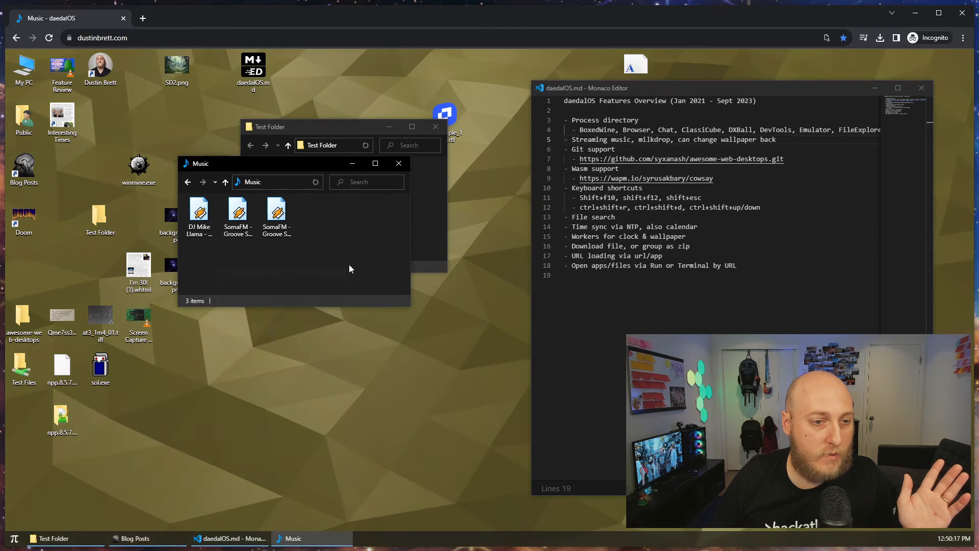
double_click(237, 214)
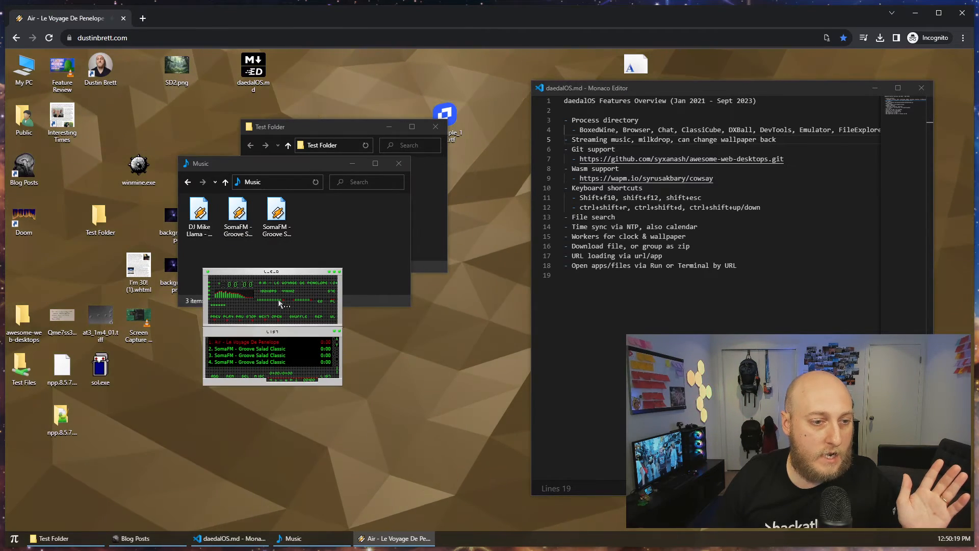
left_click_drag(270, 278, 291, 267)
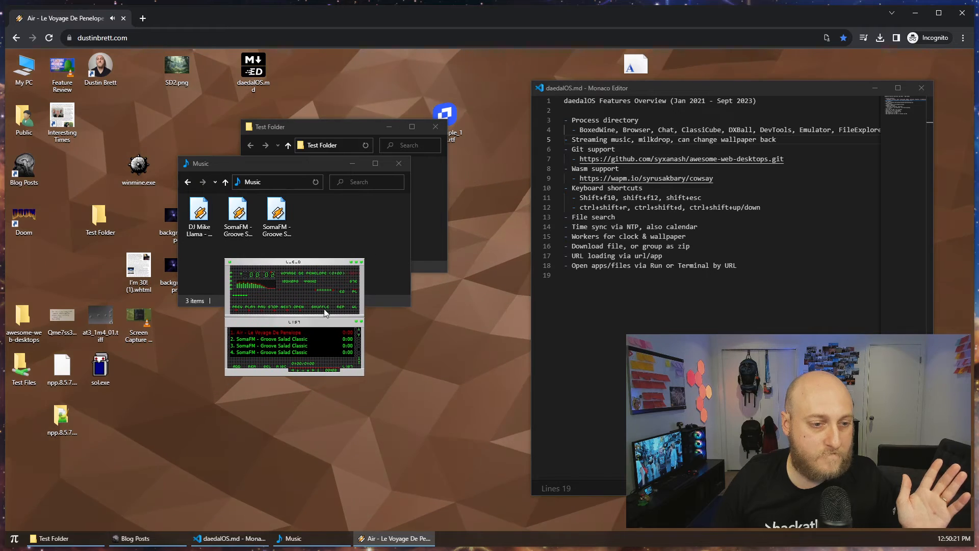
- Restore the SpyAMP Professional Edition v5 skin and move the player up over the top of the folder windows
right_click(284, 260)
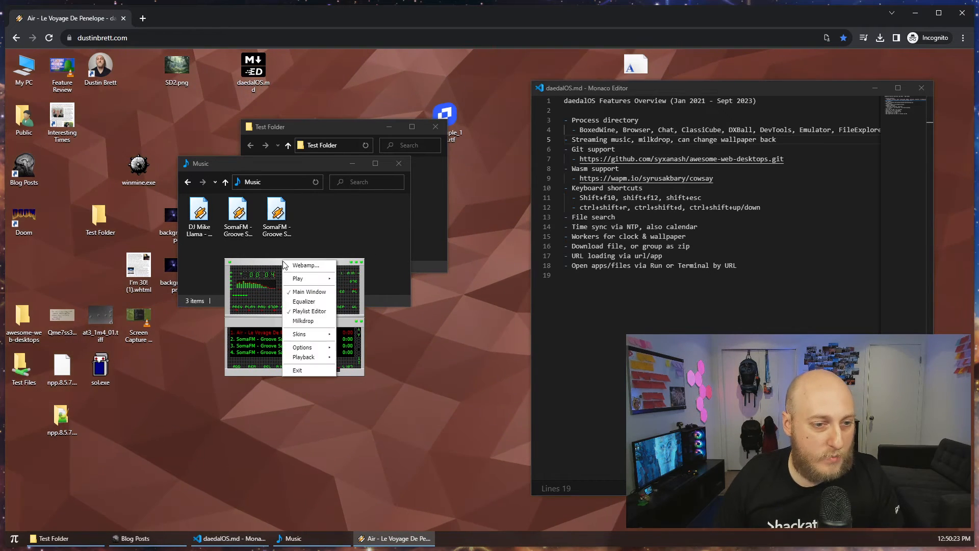
mouse_move(321, 336)
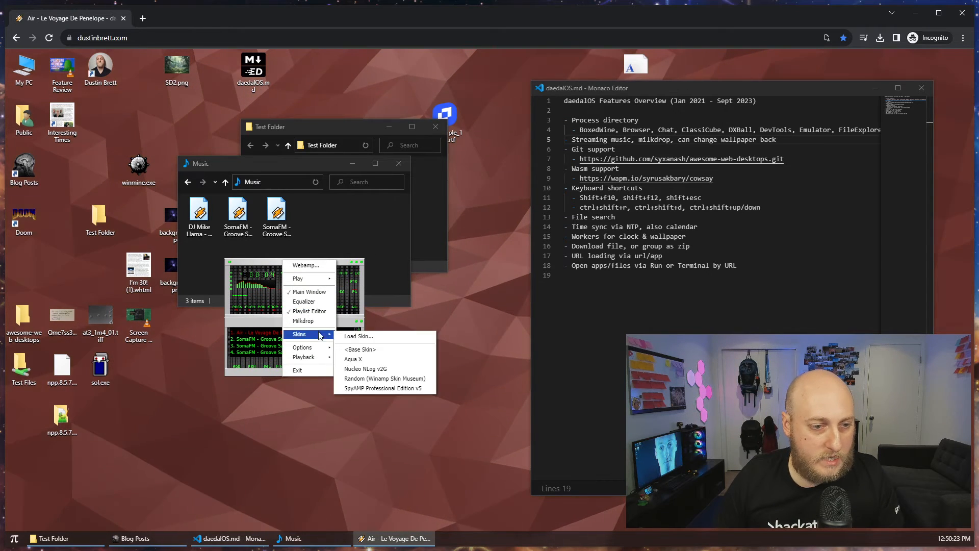
left_click(369, 388)
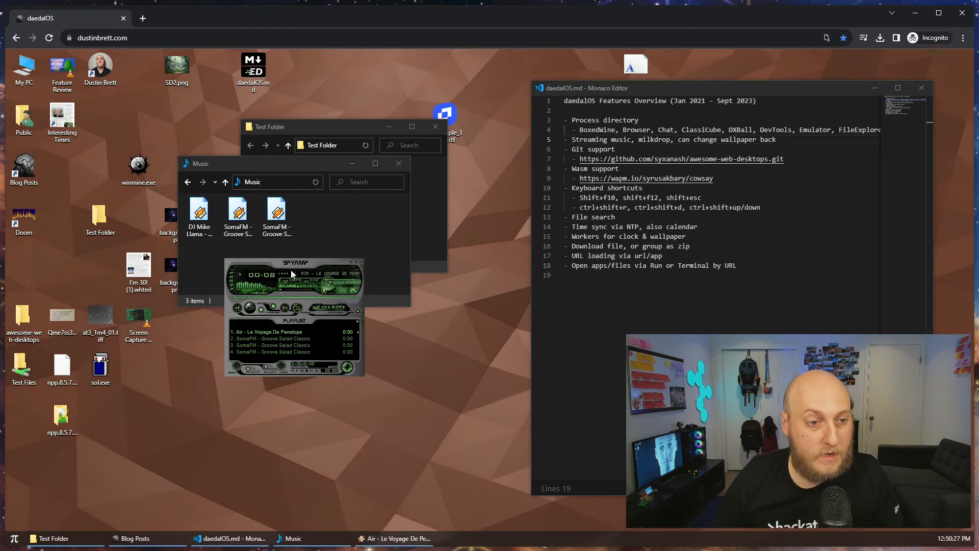
left_click_drag(292, 273, 272, 121)
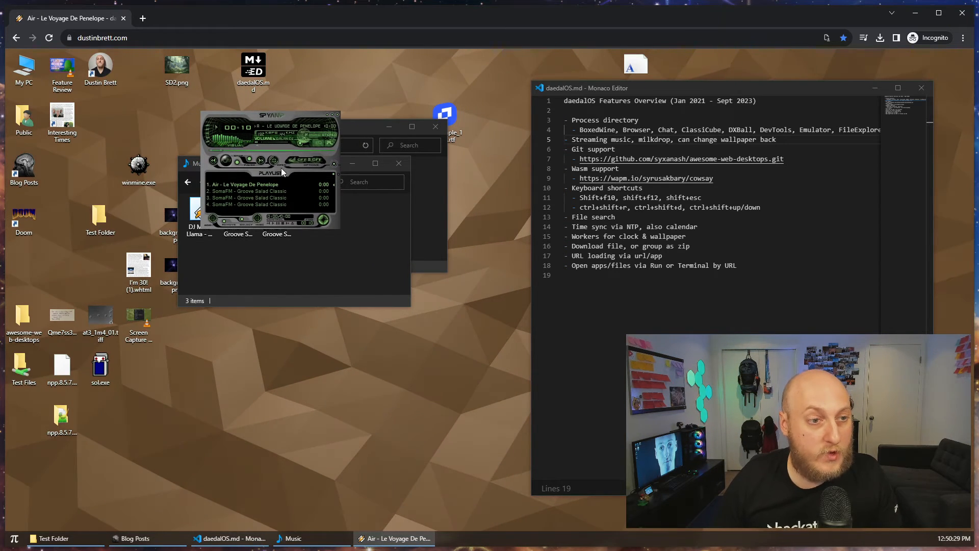
- Show the Milkdrop visualizer and move the Winamp window group to the upper-right corner of the desktop
right_click(260, 173)
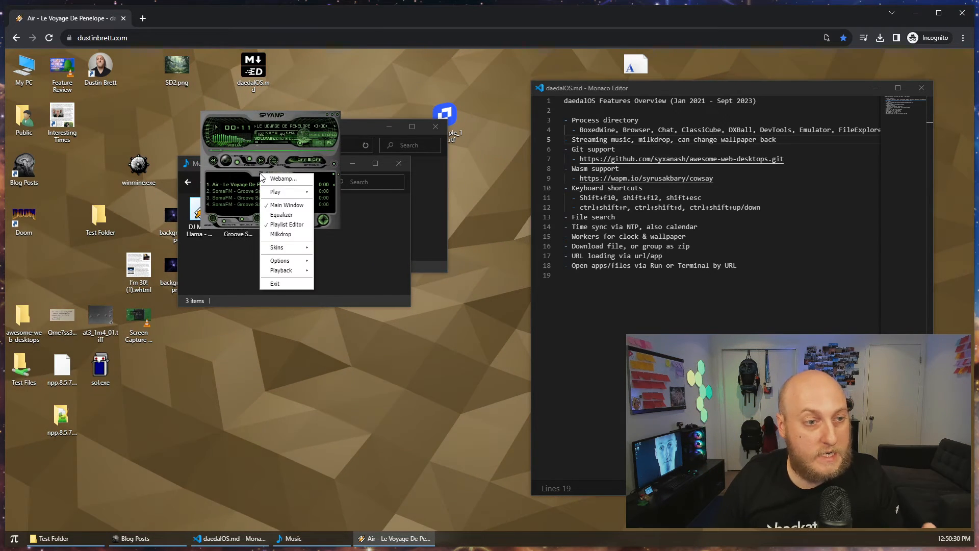
left_click(285, 234)
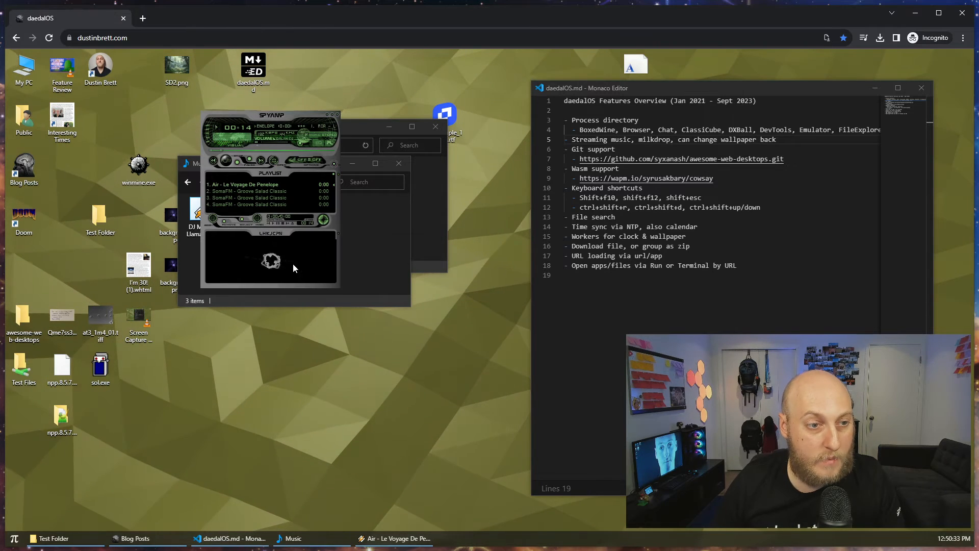
mouse_move(265, 237)
left_mouse_down()
mouse_move(207, 265)
mouse_move(173, 260)
mouse_move(268, 224)
left_mouse_up()
left_click_drag(278, 121, 907, 67)
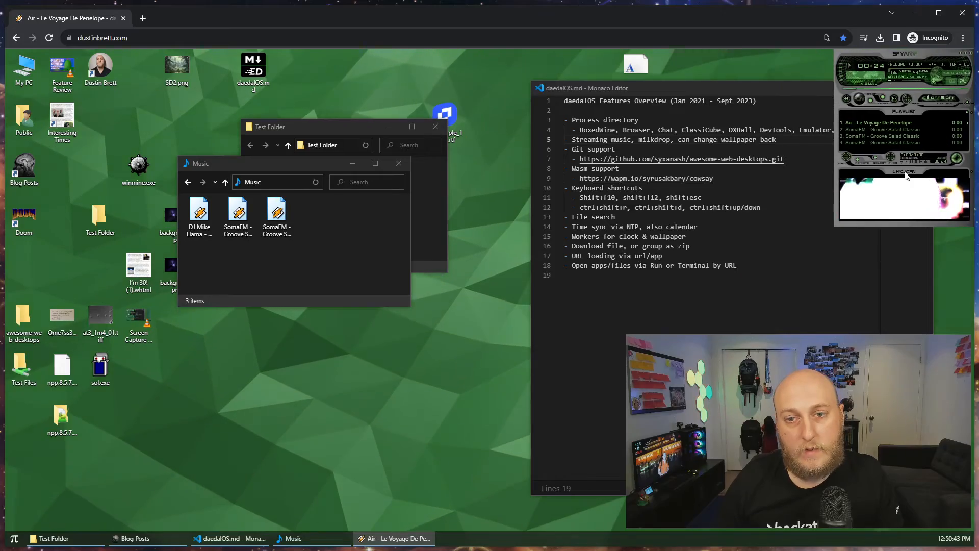
- Detach the Milkdrop window from the player, enlarge it until it covers the folder windows, and reposition it
left_click_drag(906, 175, 173, 141)
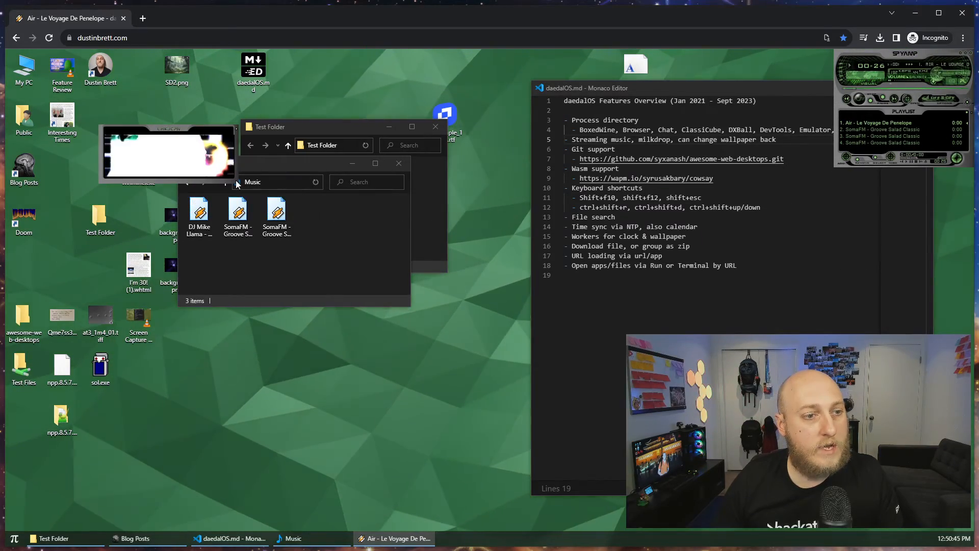
left_click_drag(236, 184, 526, 404)
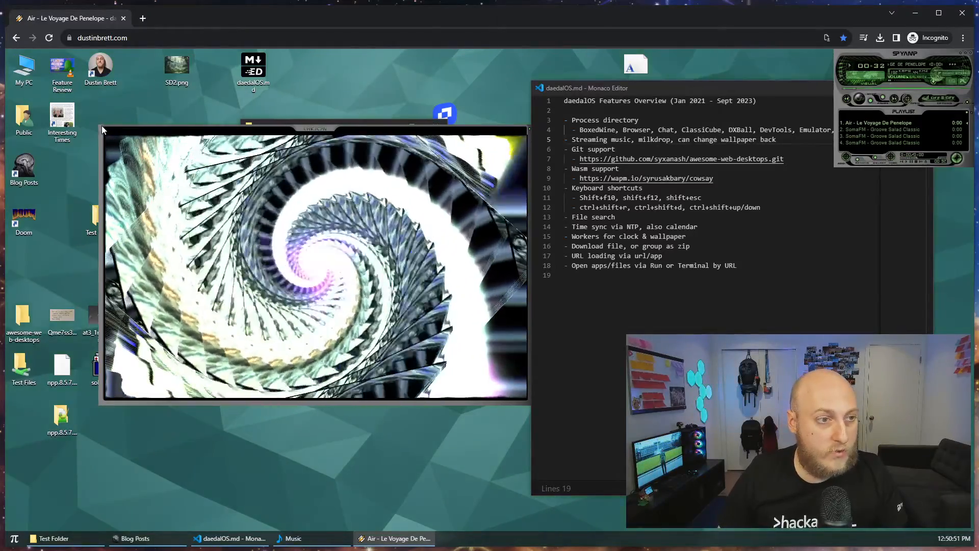
left_click_drag(102, 126, 119, 106)
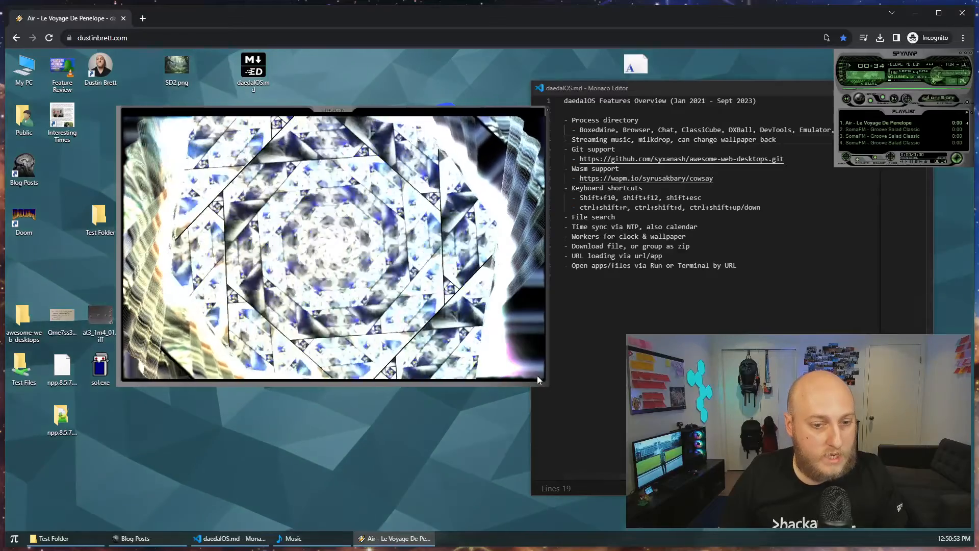
- Shrink the Milkdrop window and place it directly beneath the Winamp playlist
left_click_drag(537, 375, 291, 219)
left_click_drag(186, 113, 339, 142)
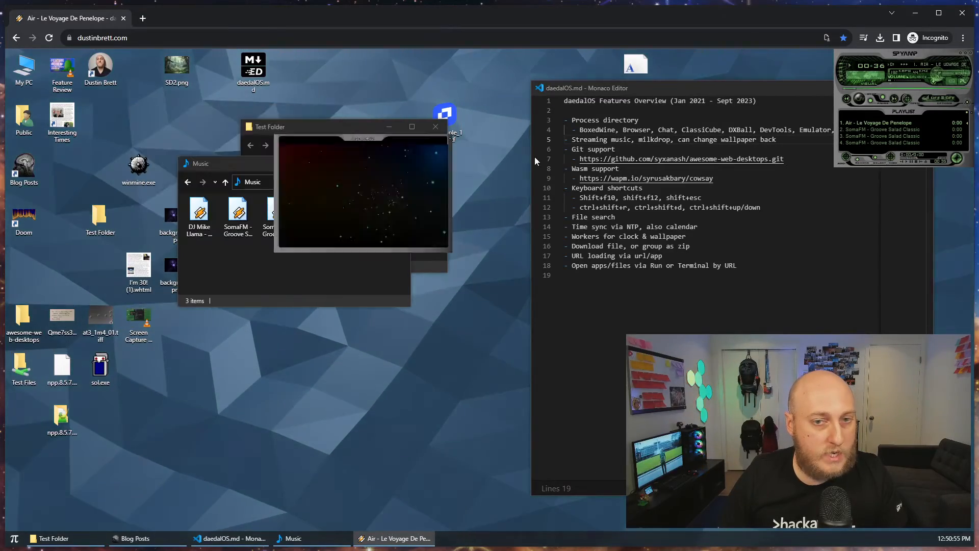
left_click_drag(535, 157, 902, 167)
- Switch Milkdrop to Desktop Mode, and bring back the wallpaper by turning off the Music Visualization background
right_click(822, 189)
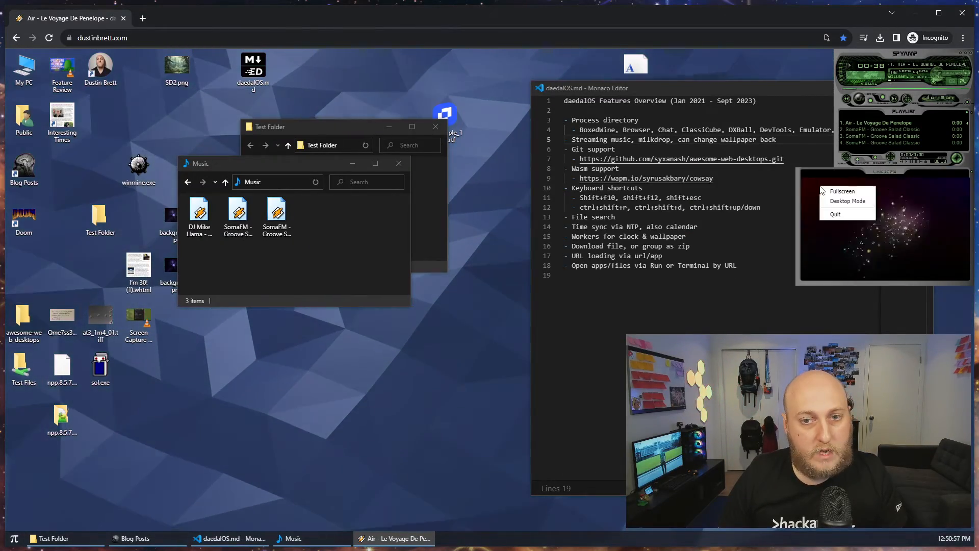
left_click(834, 201)
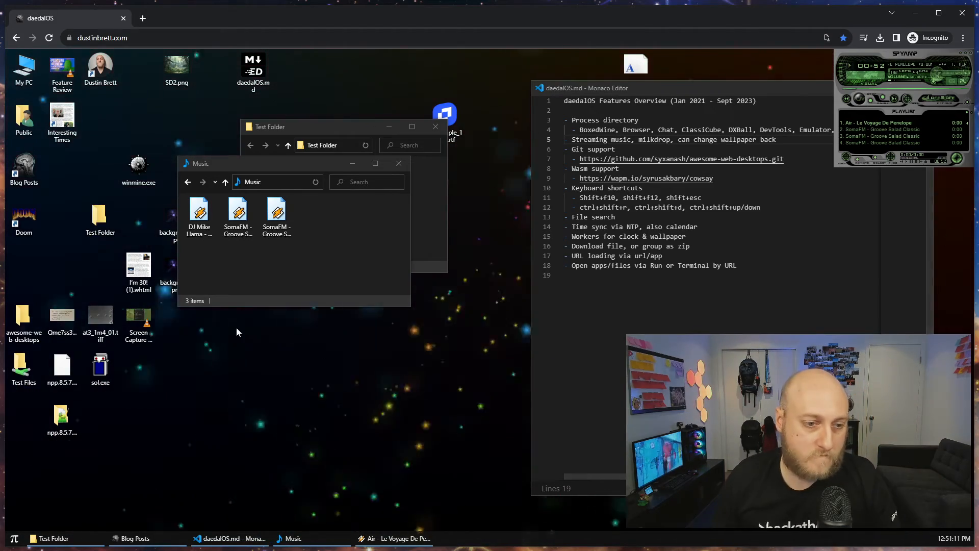
right_click(278, 333)
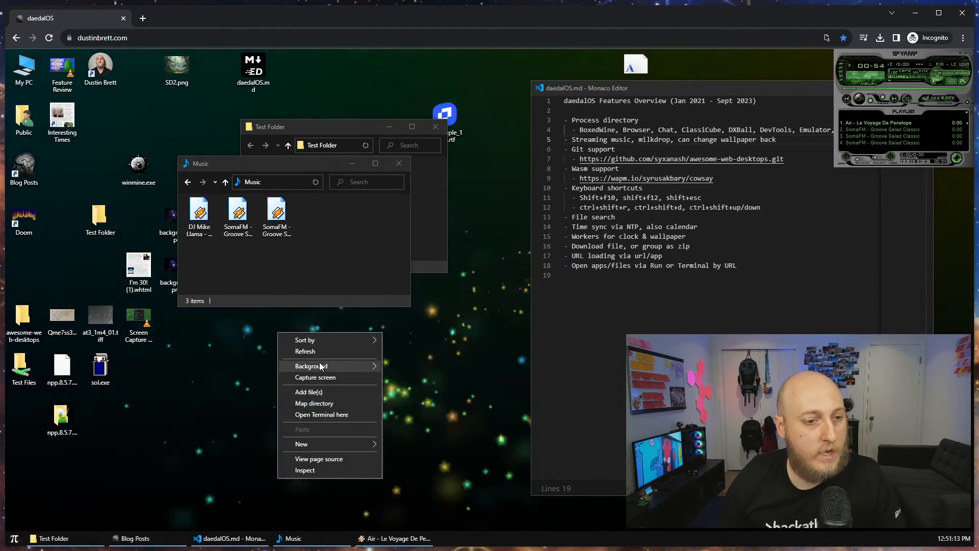
mouse_move(357, 367)
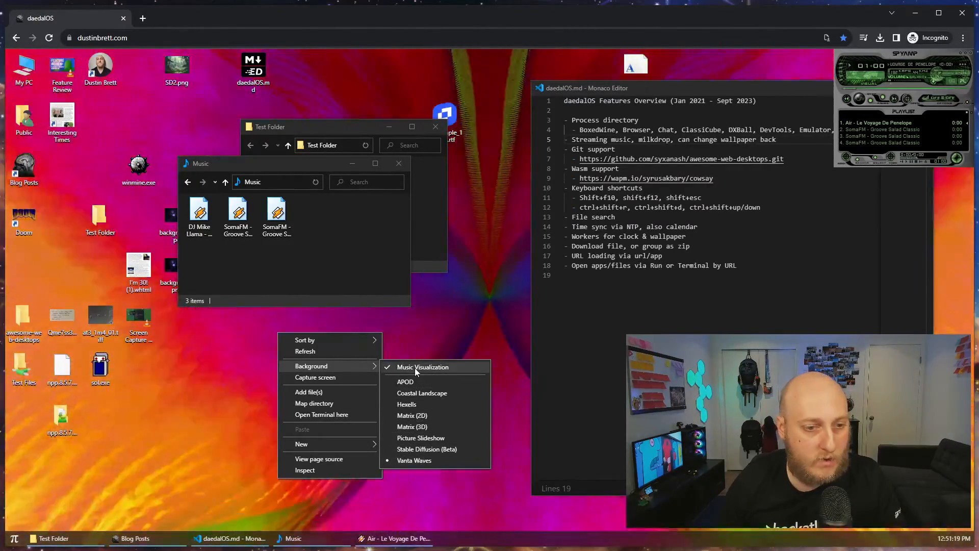
left_click(415, 368)
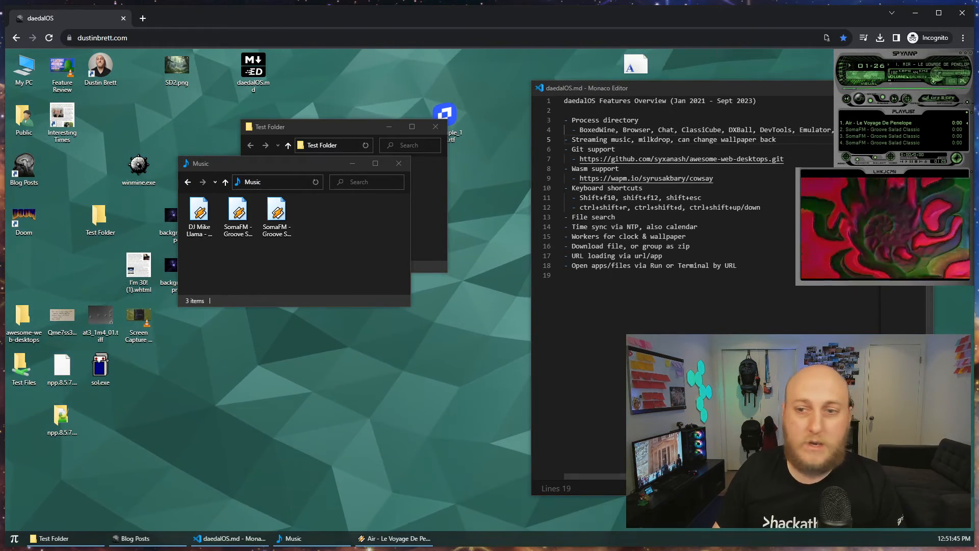
- Delete the "Streaming music" and "Git support" lines, including the awesome-web-desktops URL, from daedalOS.md
left_click(656, 98)
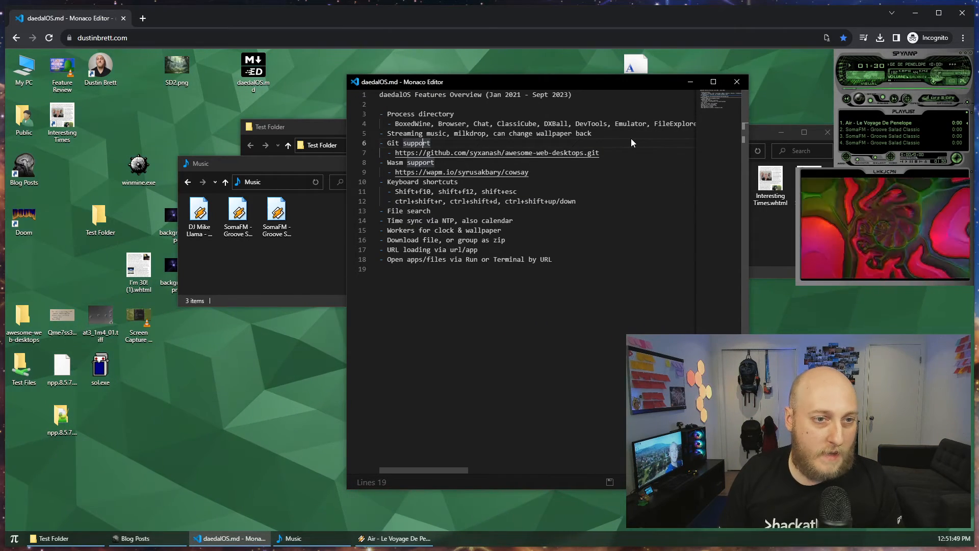
key("Up")
key("Home")
key("shift+Down")
key("shift+Down")
key("shift+Down")
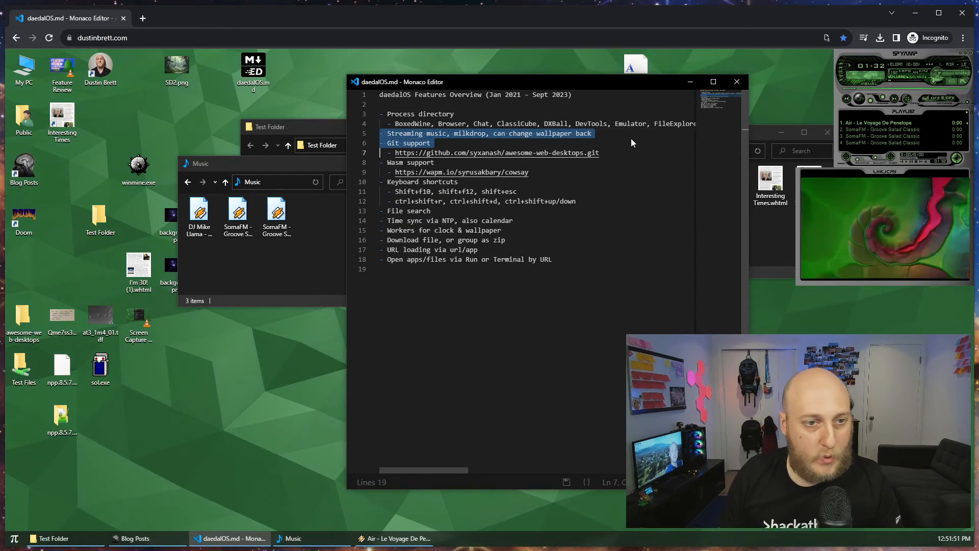
key("Delete")
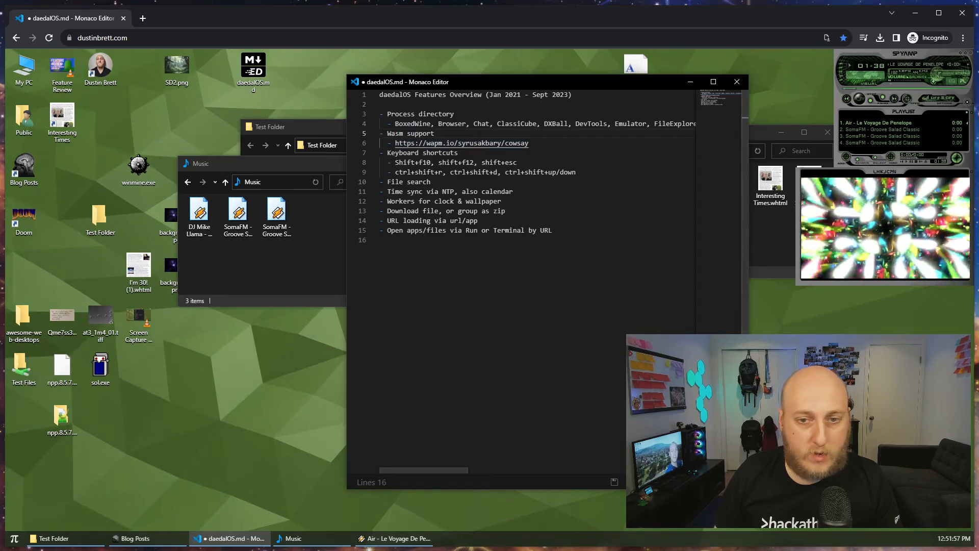
- Open a Terminal in the Desktop folder
left_click(15, 539)
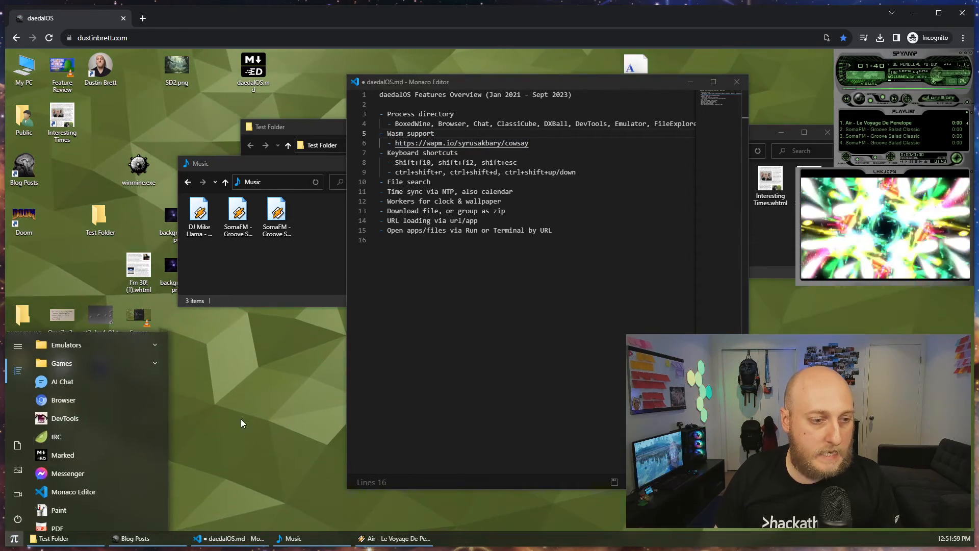
right_click(189, 353)
left_click(237, 434)
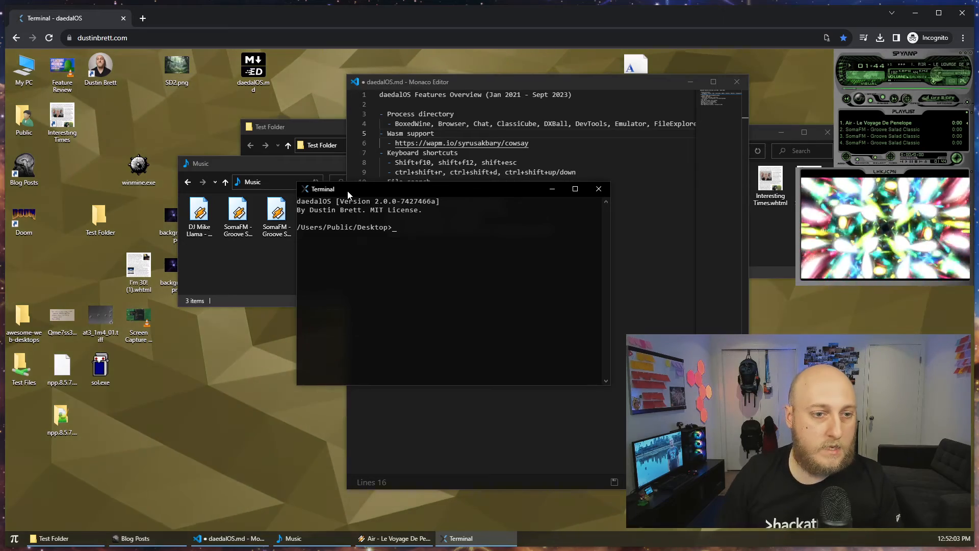
- Run wapm without arguments and wapm cowsay in the Terminal
type("wapm")
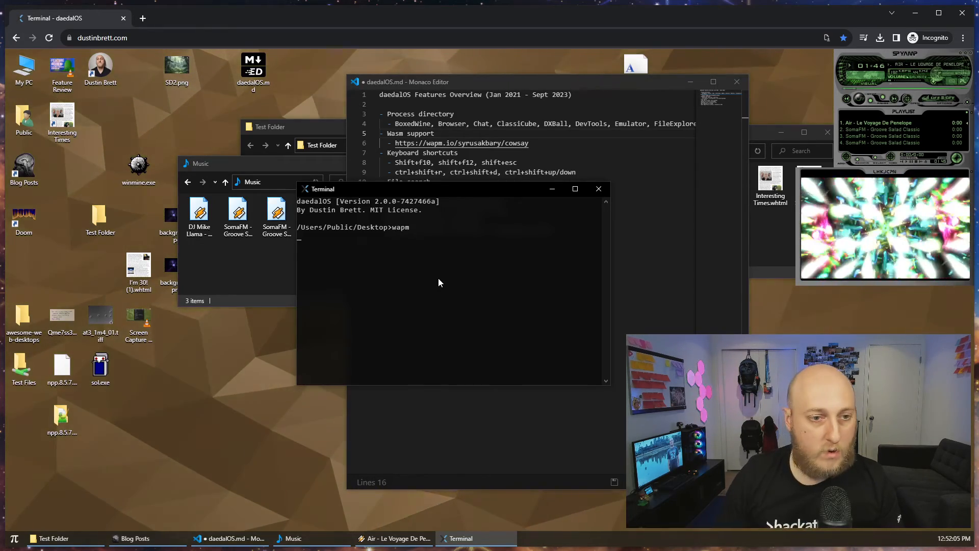
key("Return")
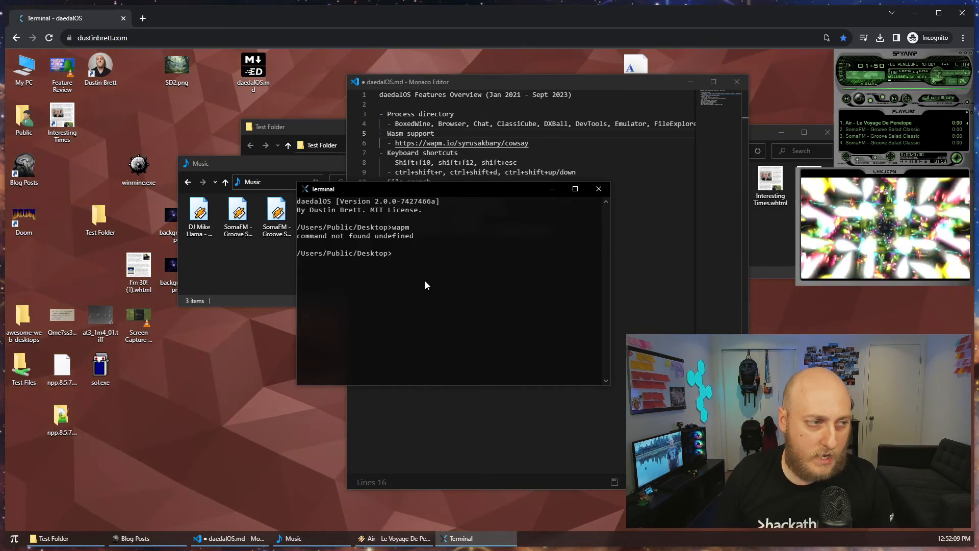
type("wapm cowsay")
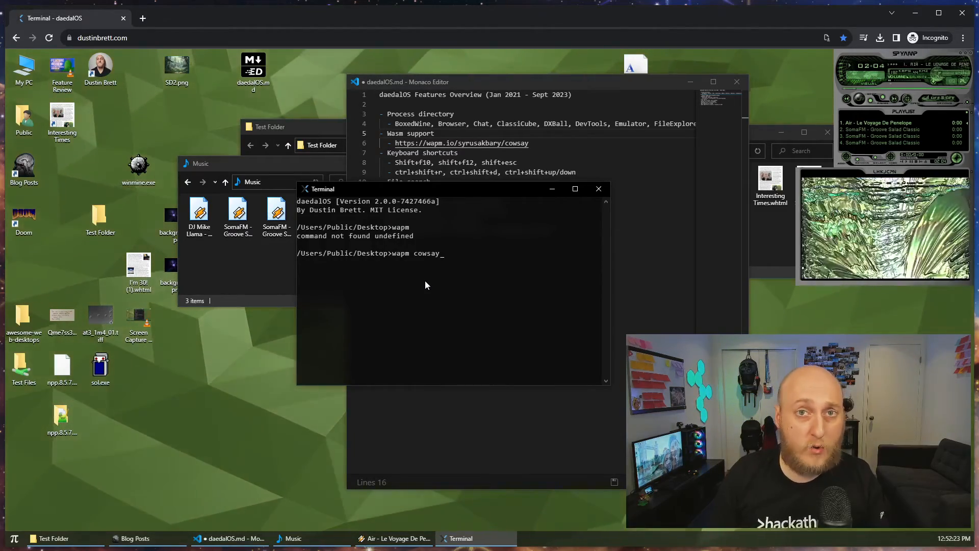
key("Return")
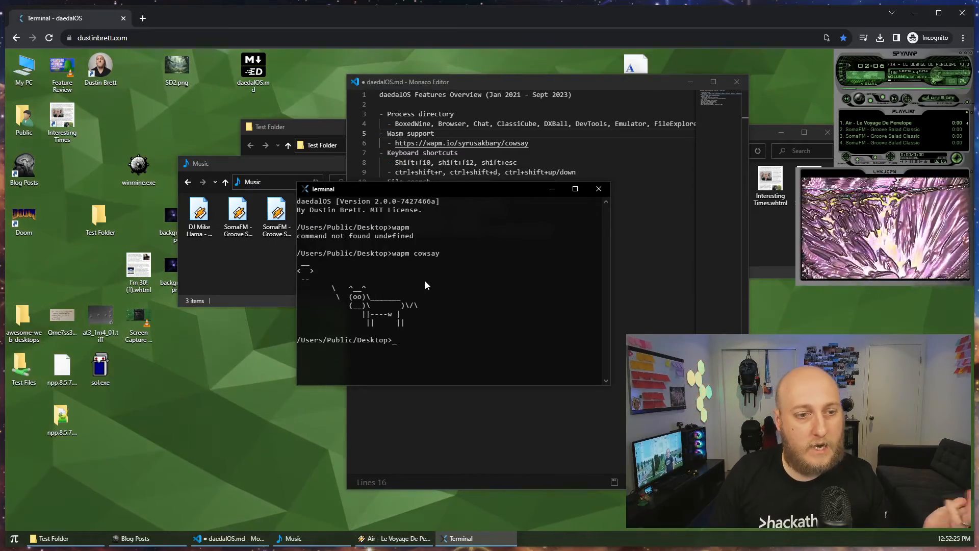
- Run wapm cowsay hi in the Terminal, and close the Terminal window
key("Up")
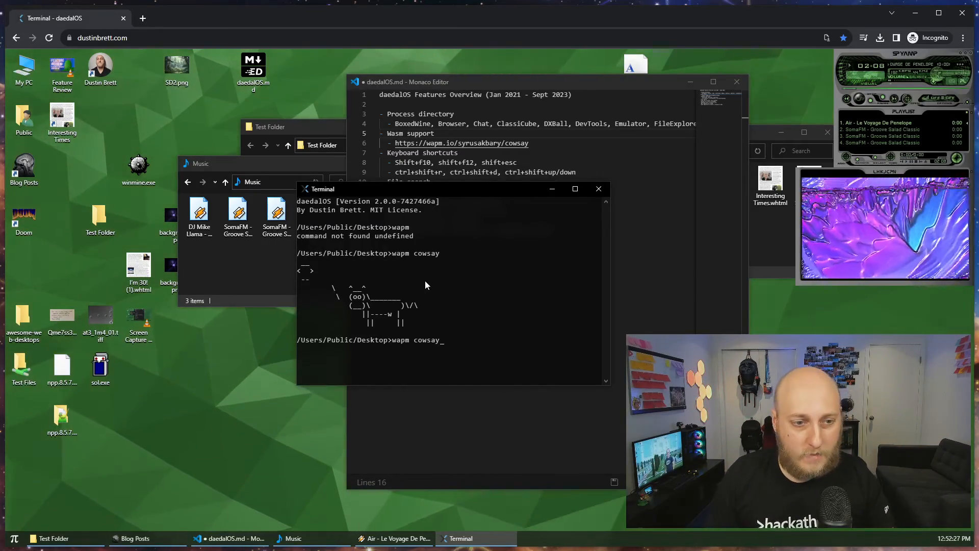
type("hi")
key("Return")
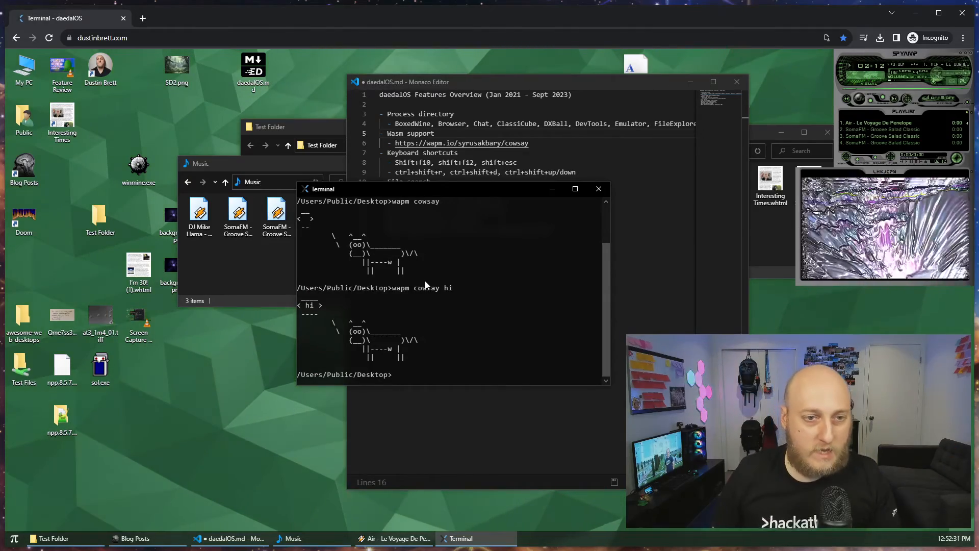
left_click(552, 142)
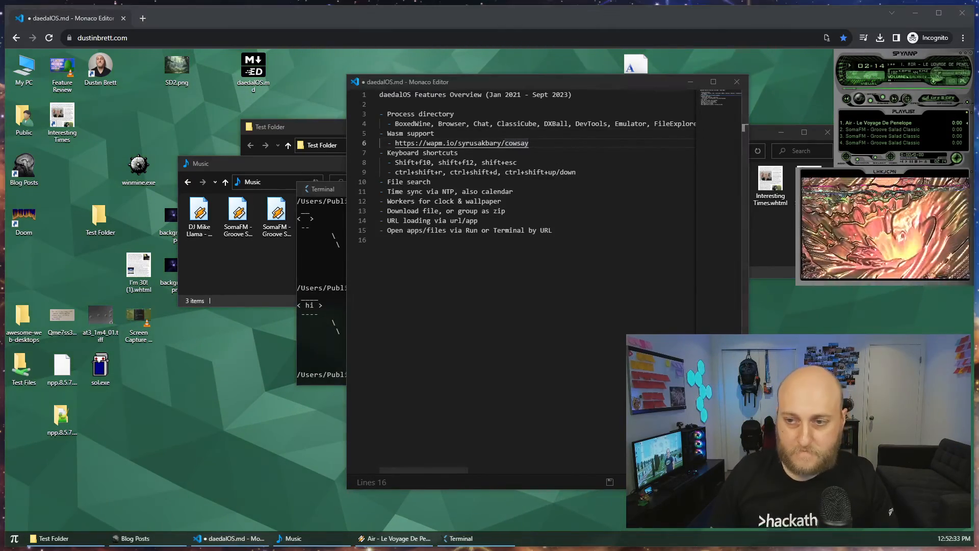
left_click(322, 289)
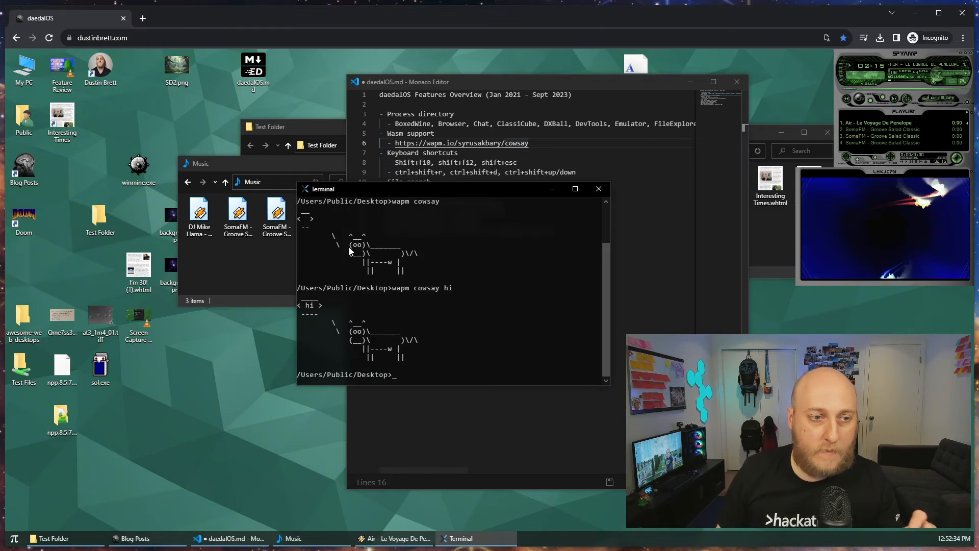
left_click(600, 188)
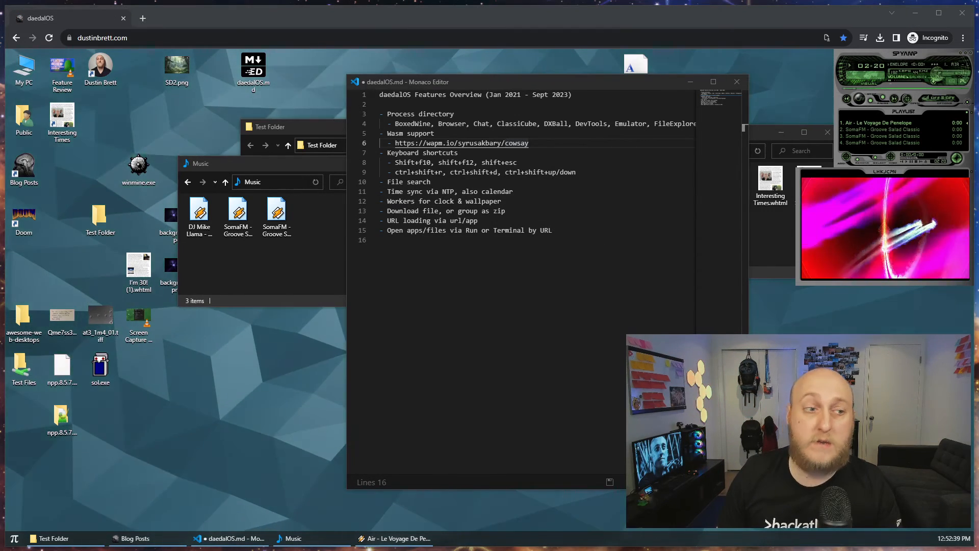
- Add cowsay.wasm to the desktop, and open it in a Terminal
left_click_drag(620, 294, 291, 392)
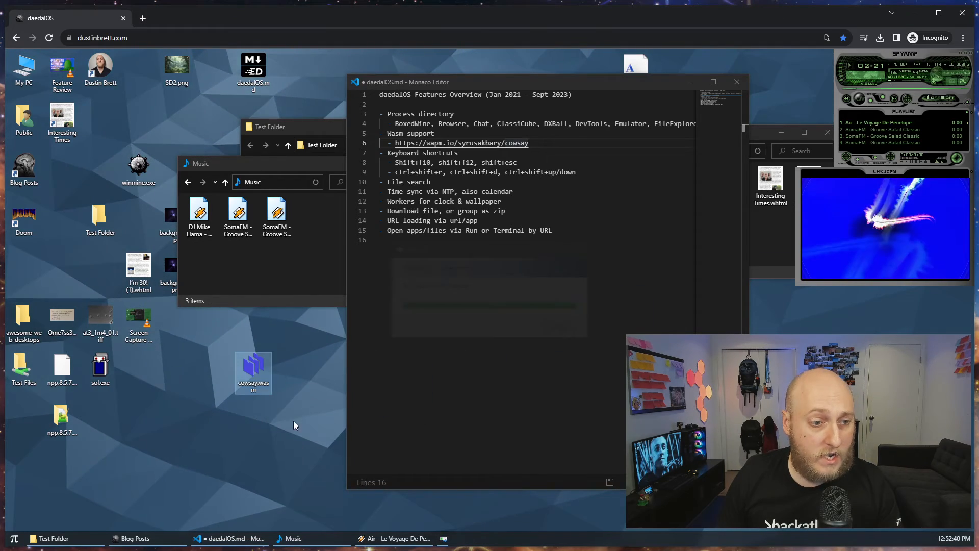
double_click(254, 370)
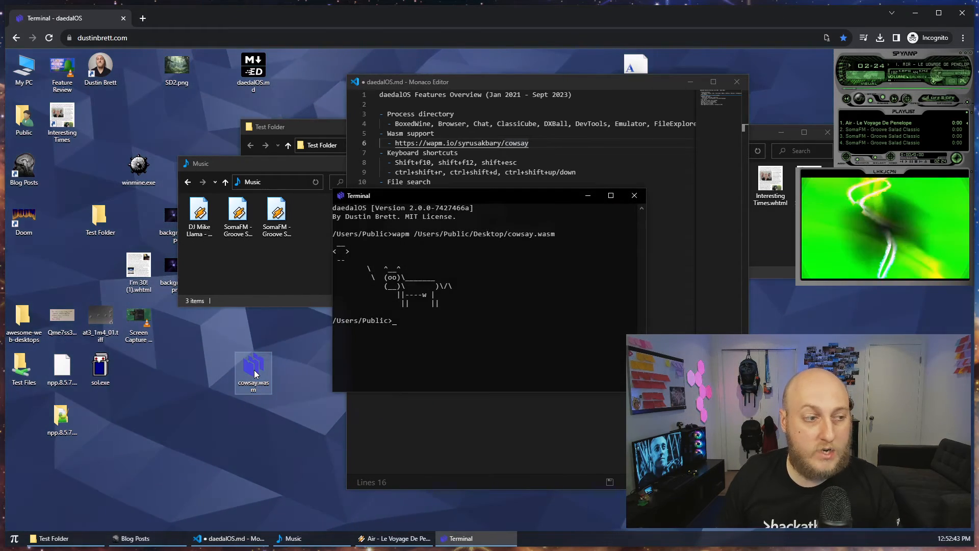
left_click(372, 276)
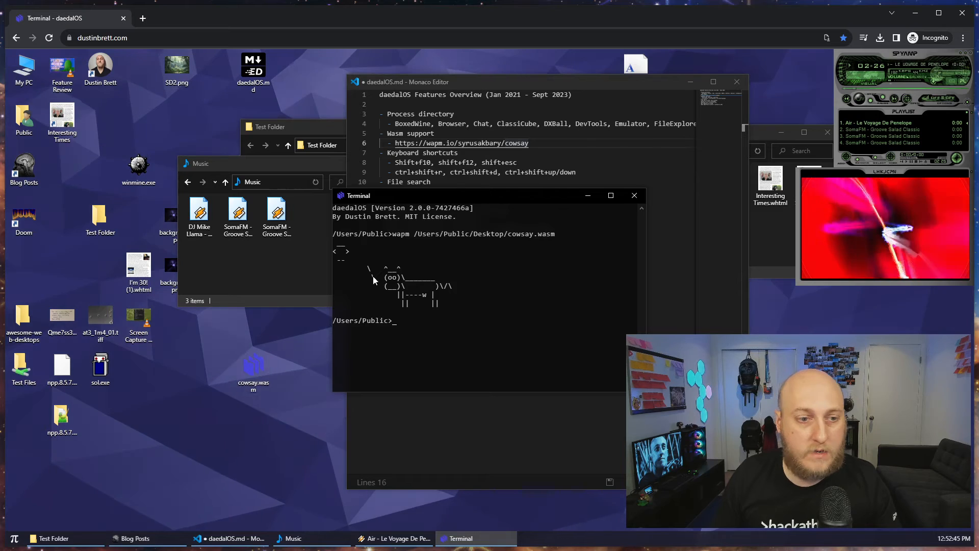
- Run wapm /Users/Public/Desktop/cowsay.wasm with the argument hello, and close the Terminal
key("Up")
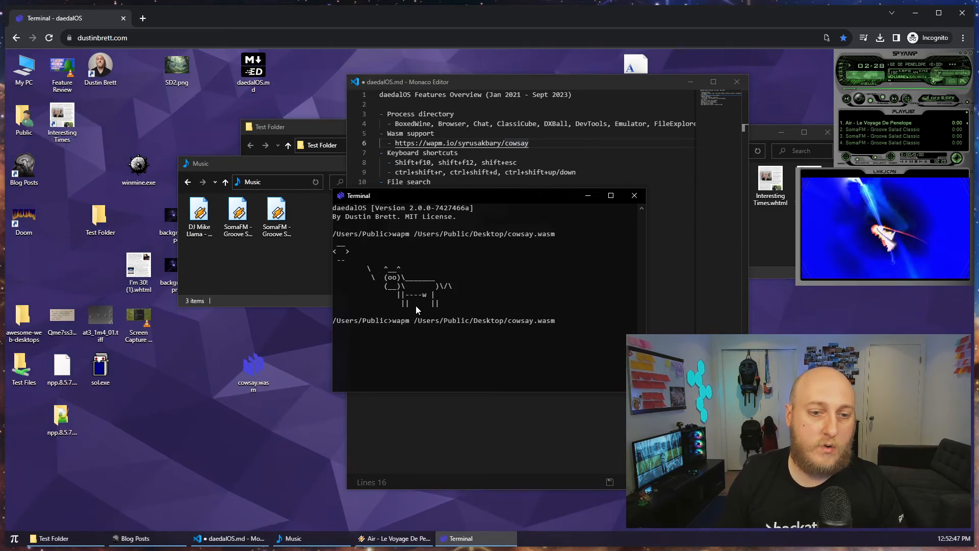
type("hello")
key("Return")
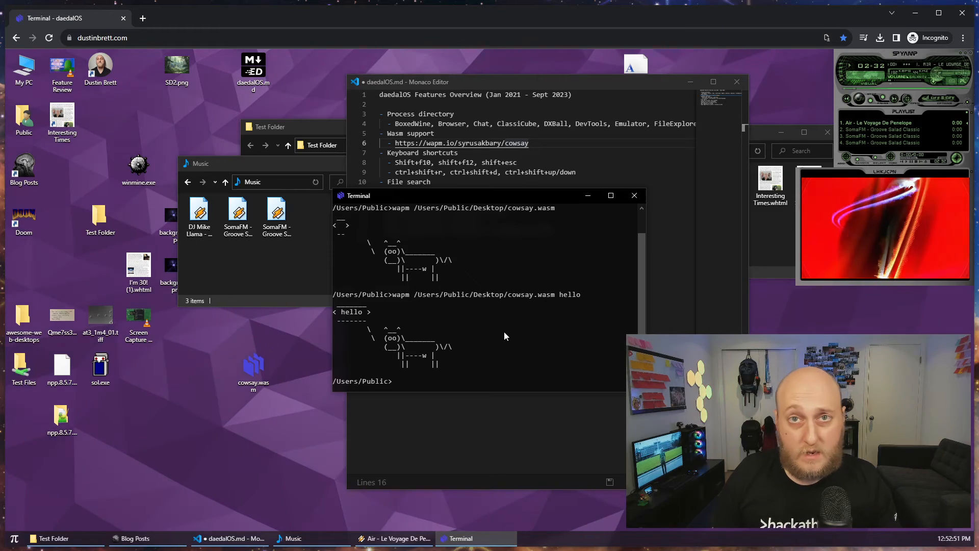
left_click(628, 199)
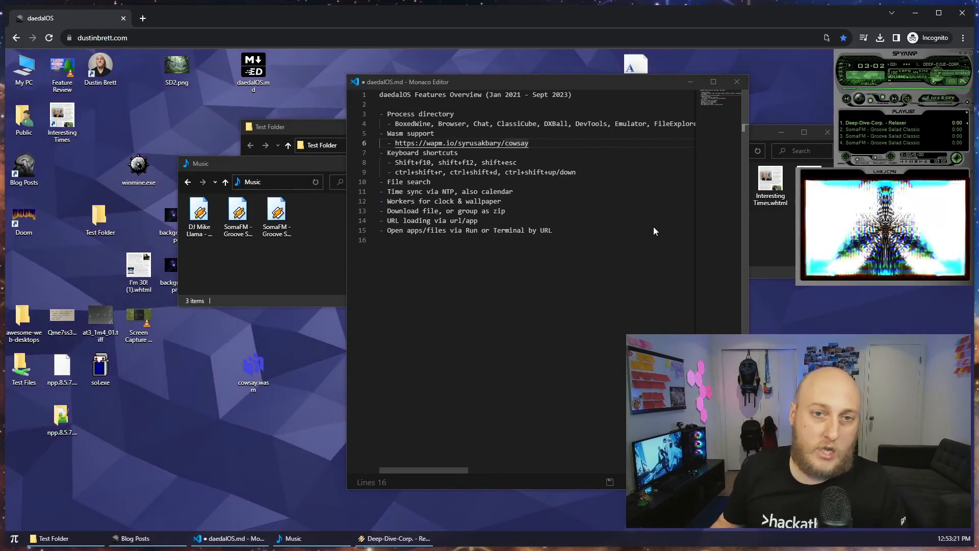
- Delete the "Wasm support" line and its wapm.io cowsay URL from daedalOS.md
left_click(600, 306)
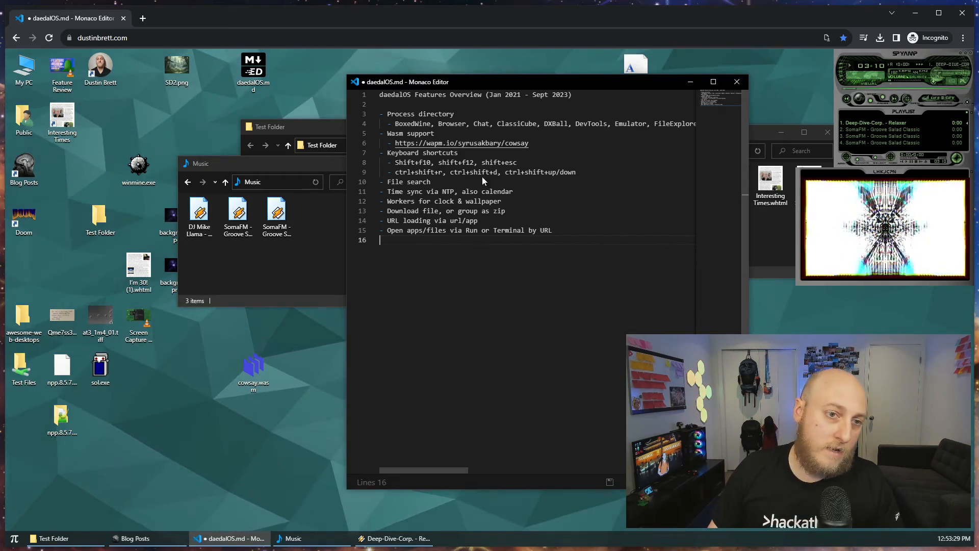
left_click_drag(549, 142, 414, 136)
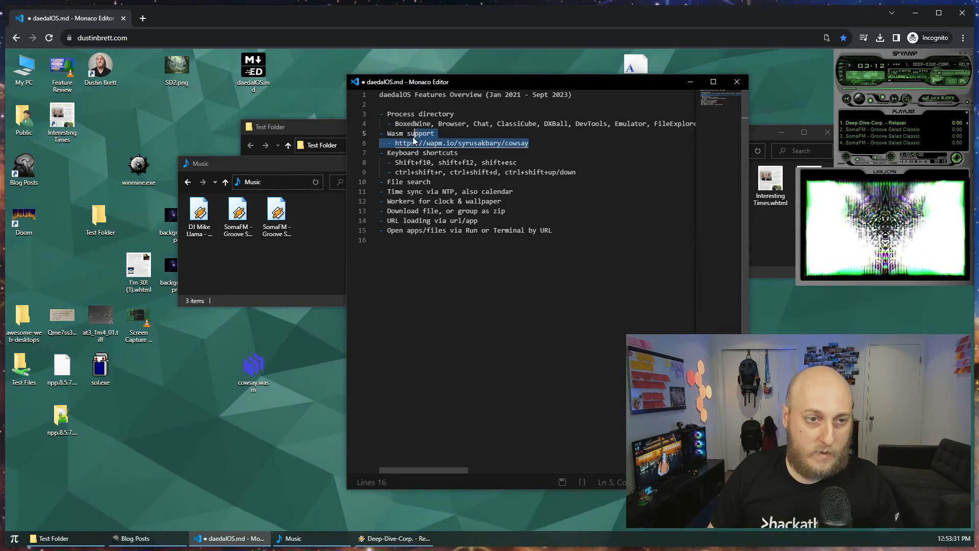
key("Delete")
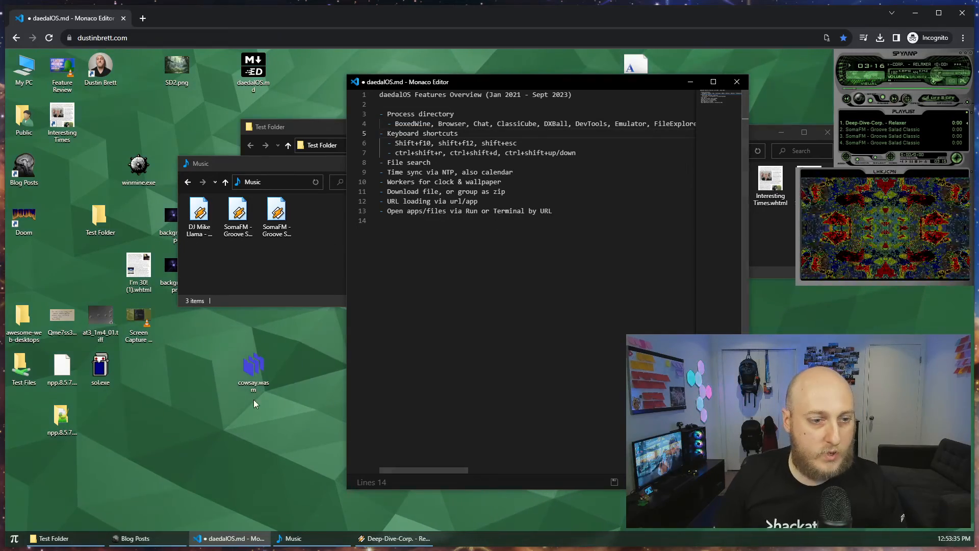
- Show the DevTools window from the desktop, move it off the feature list, and close it
left_click(234, 438)
key("shift+F12")
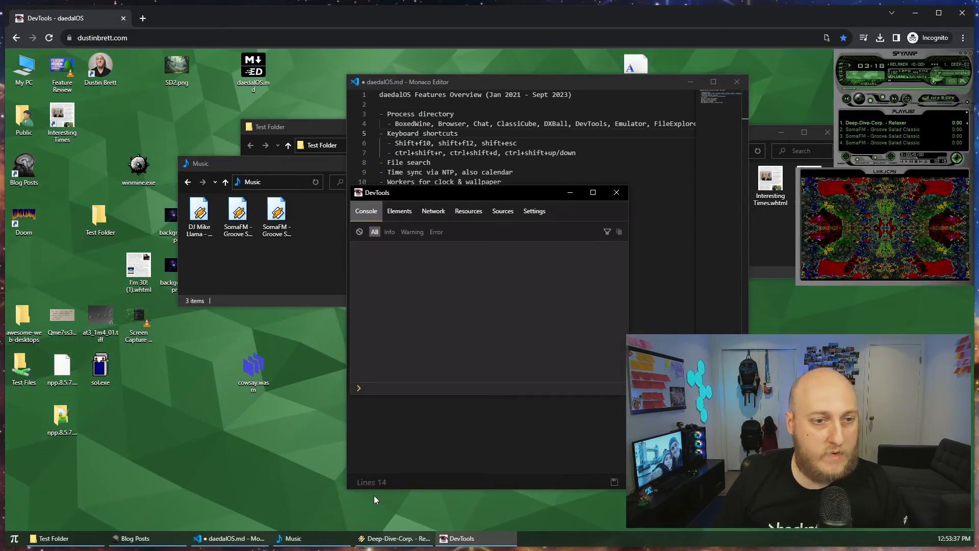
left_click_drag(501, 195, 363, 236)
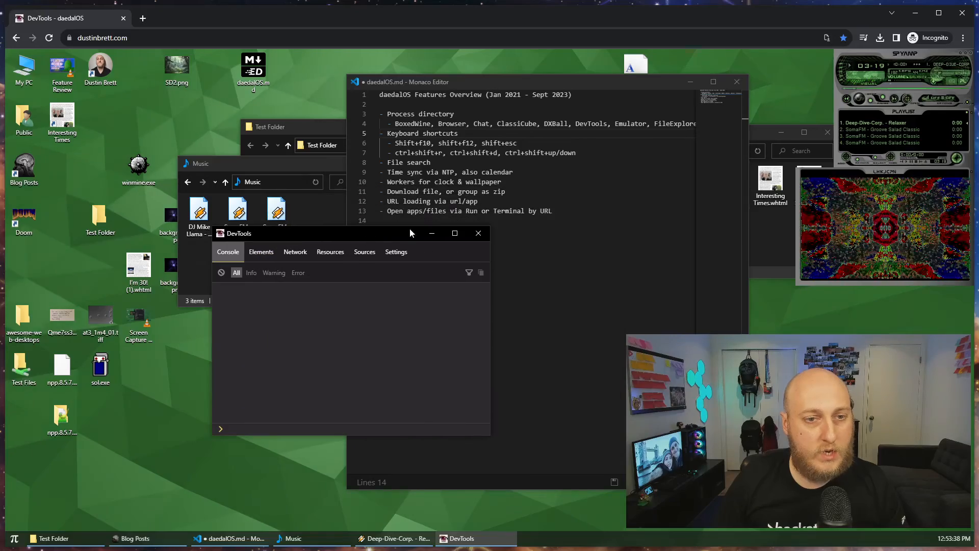
left_click(487, 234)
- Open the Blog Posts desktop shortcut in another file explorer window
left_click(456, 160)
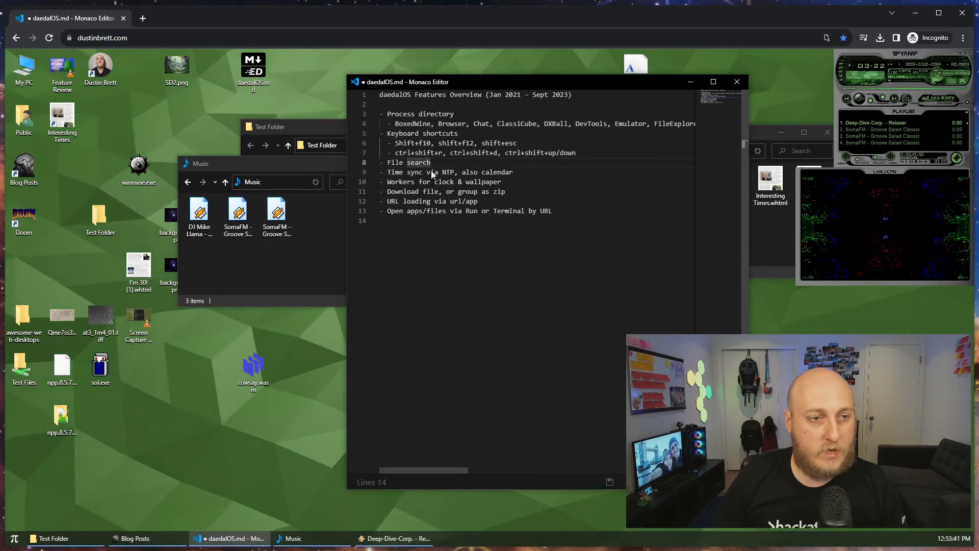
right_click(26, 163)
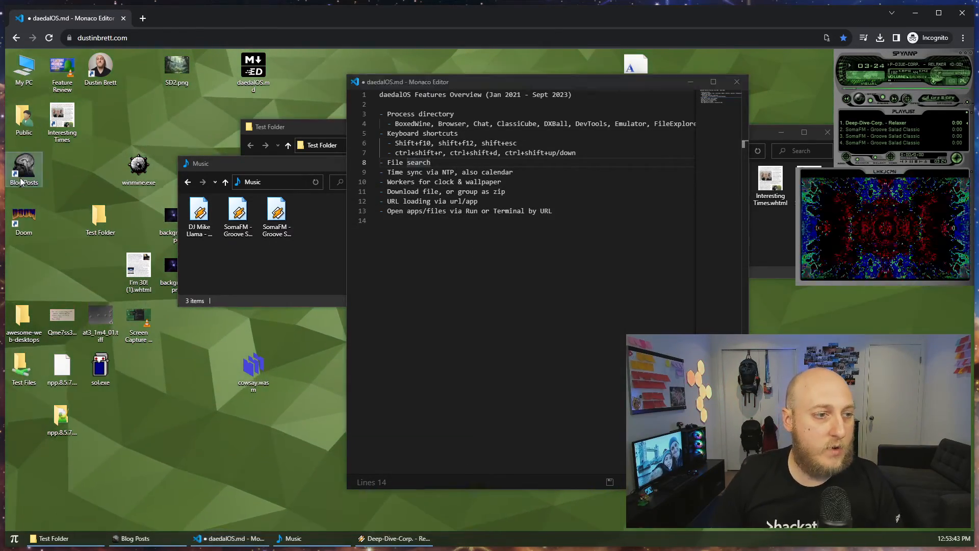
left_click(45, 185)
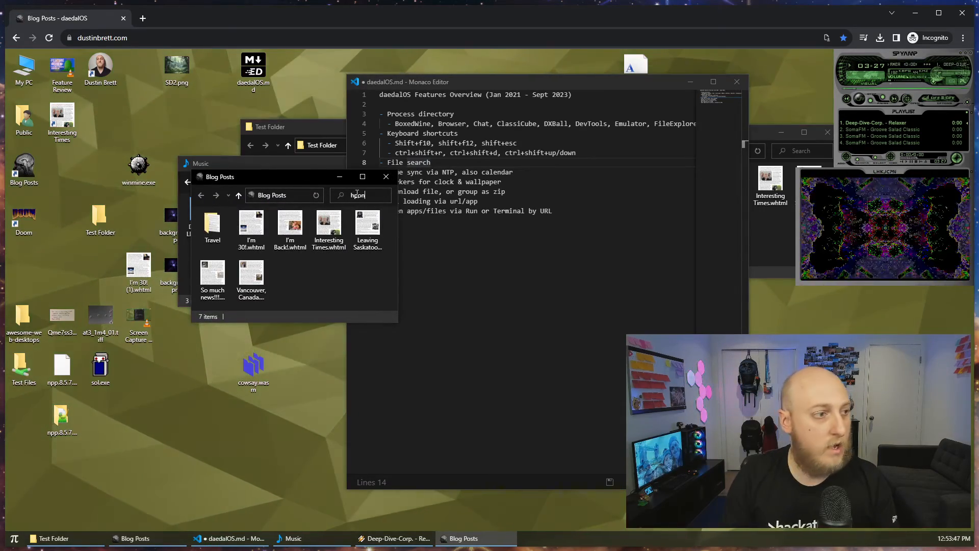
- Search the Blog Posts window for romania, open Day 178 (Chisinau, Moldova).whtml, and move its window clear of the feature list
left_click(357, 193)
type("h")
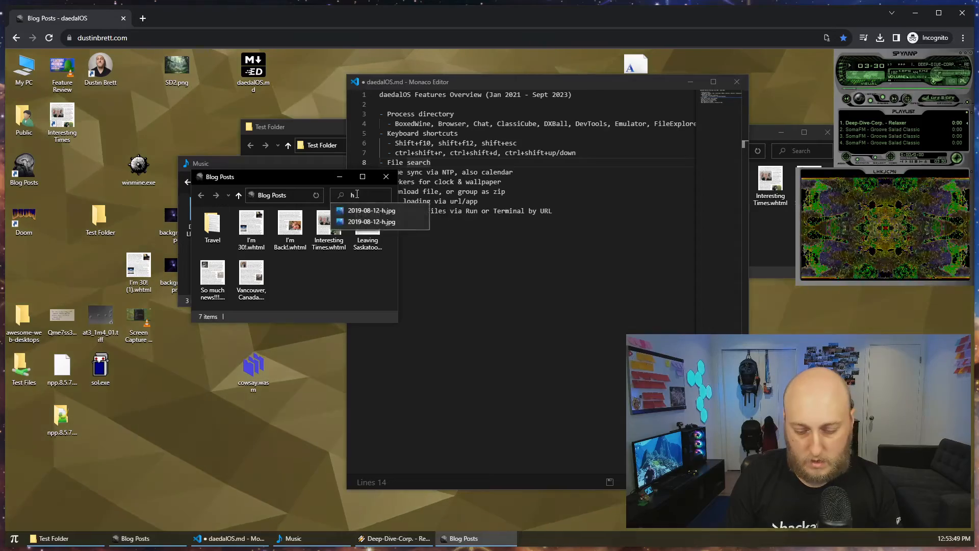
type("poong k")
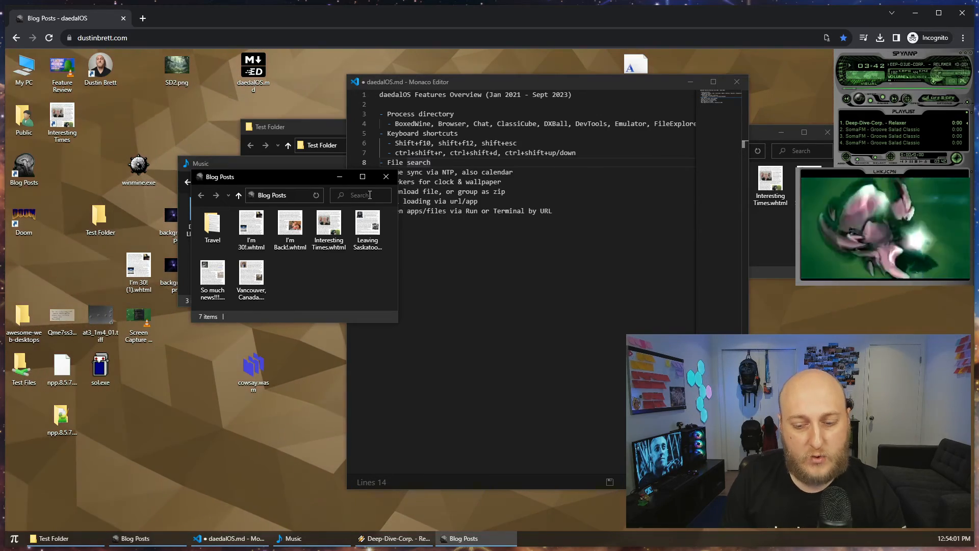
type("romania")
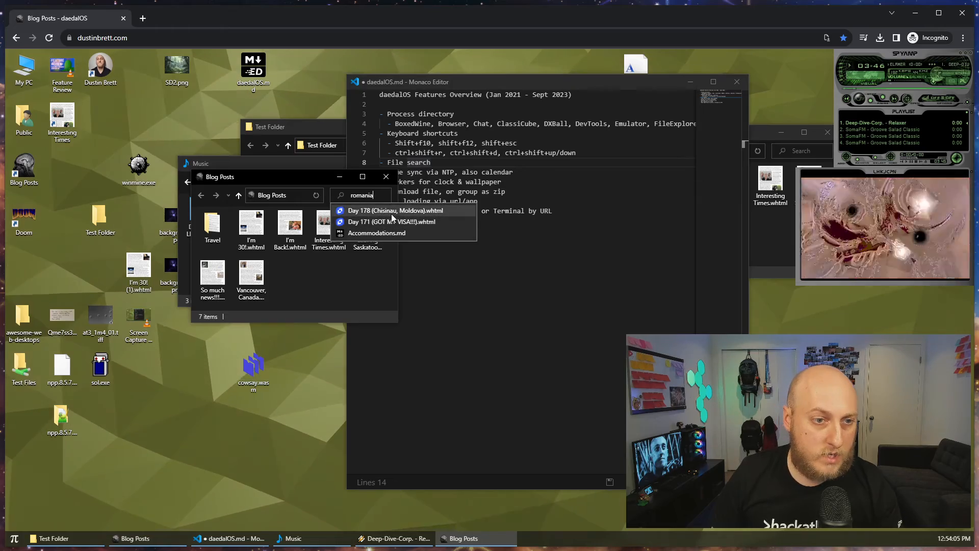
left_click(381, 211)
left_click_drag(474, 189, 241, 129)
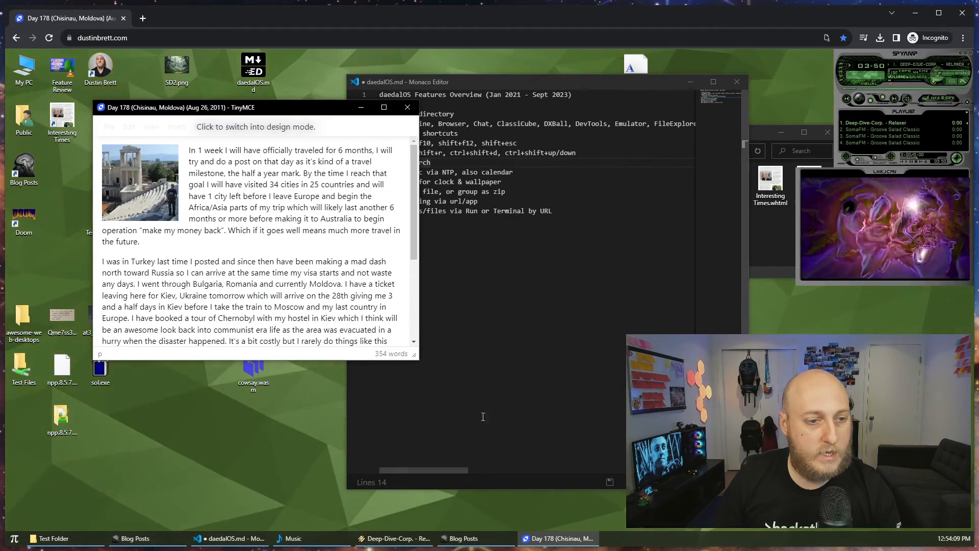
- Try to find "romanoia" in the page with the browser's text search, and dismiss the search
key("ctrl+f")
type("romanoia")
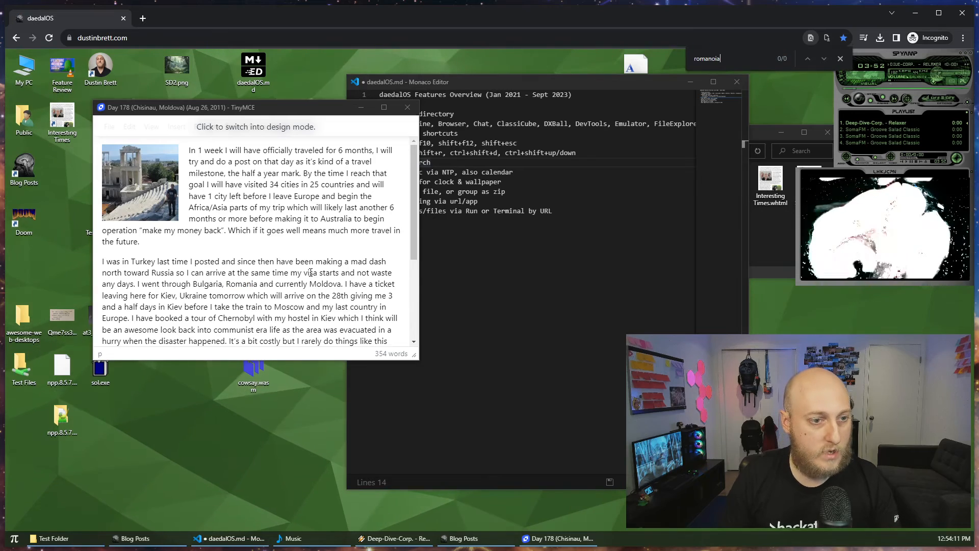
key("Escape")
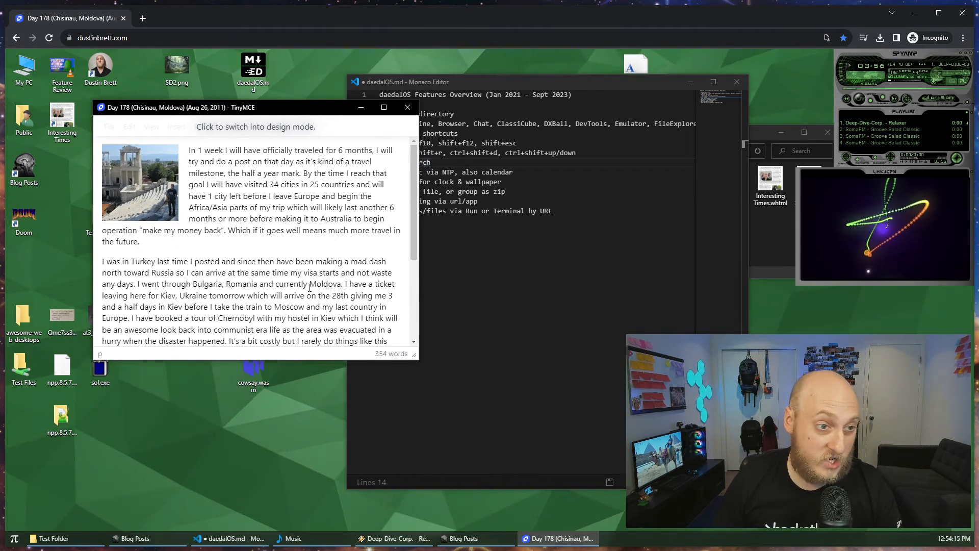
- View the Day 178 post's photos 2011-08-27-a.jpg and 2011-08-27-b.jpg enlarged in Photos, closing each one
double_click(148, 185)
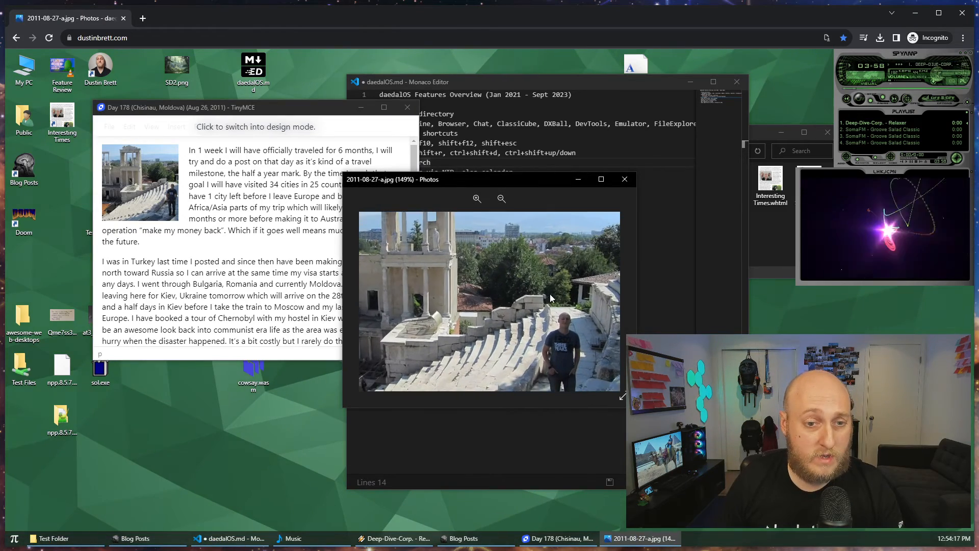
left_click(623, 180)
scroll(326, 240, "down", 3)
double_click(325, 239)
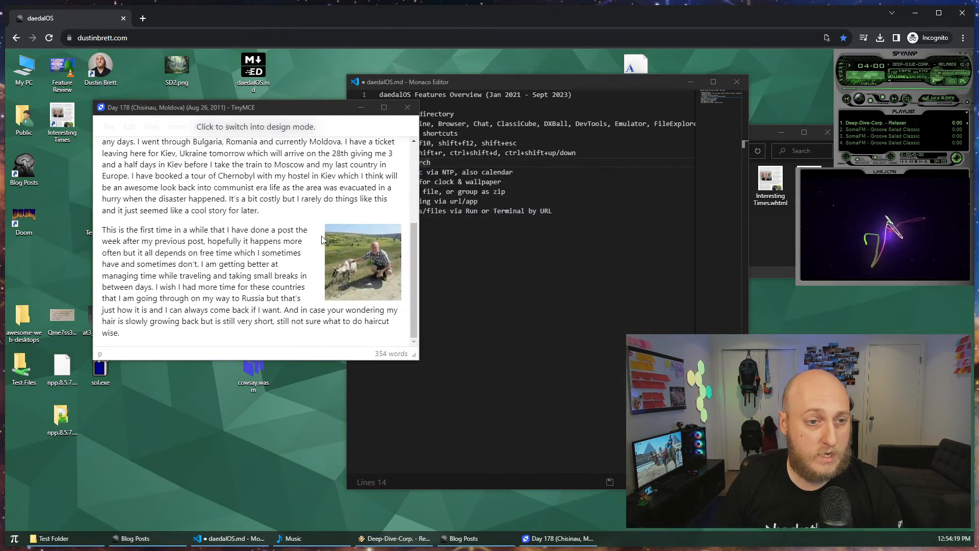
scroll(408, 291, "up", 3)
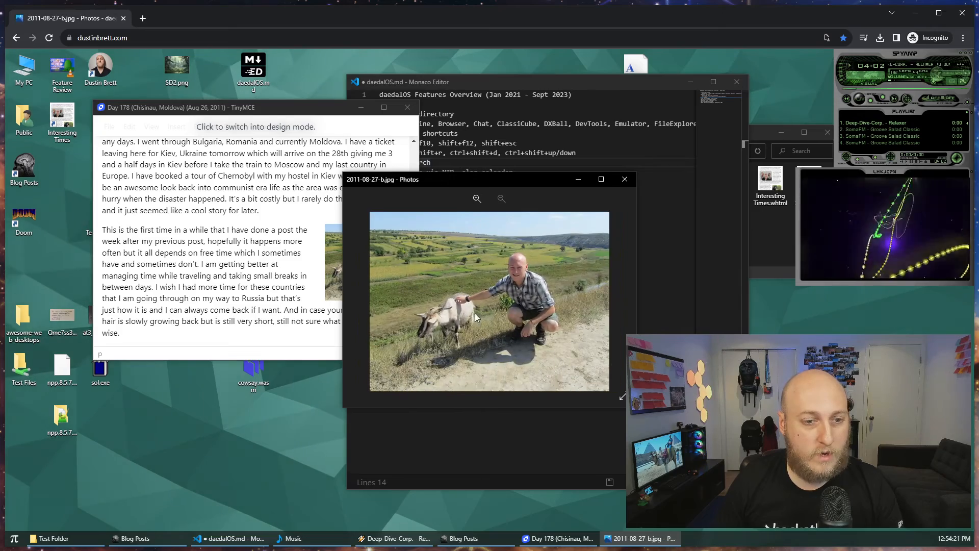
scroll(433, 323, "down", 2)
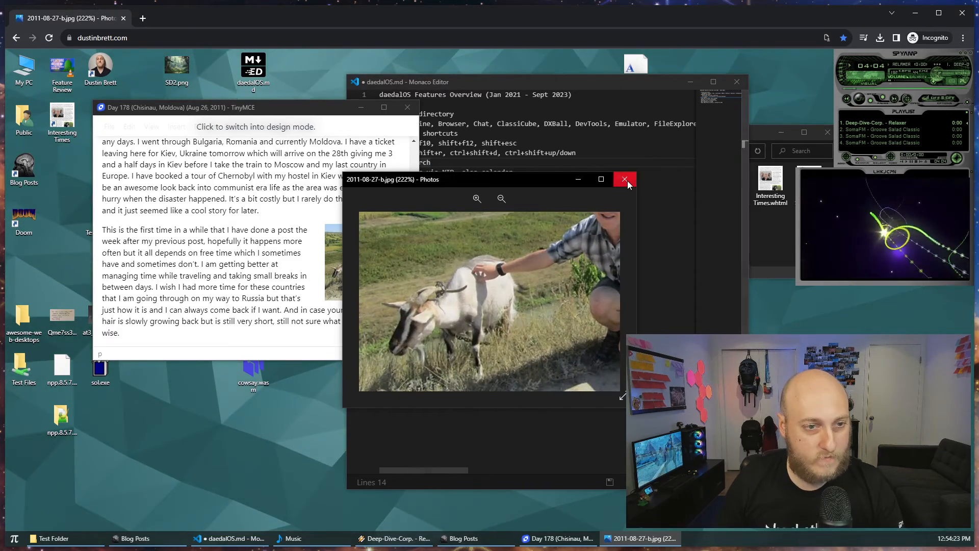
left_click(625, 179)
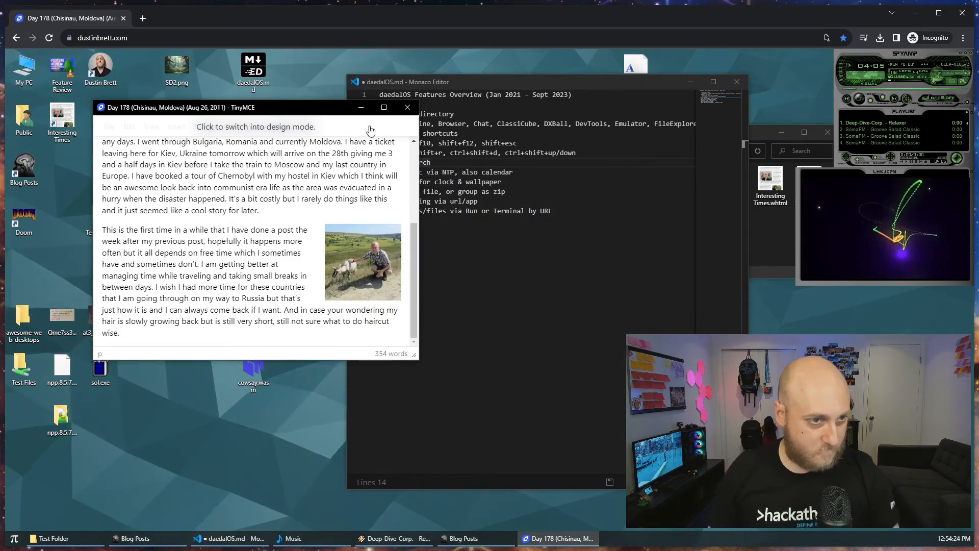
- Close the Day 178 post, and move the Blog Posts window clear of the daedalOS.md editor
left_click(408, 107)
left_click_drag(267, 182, 209, 177)
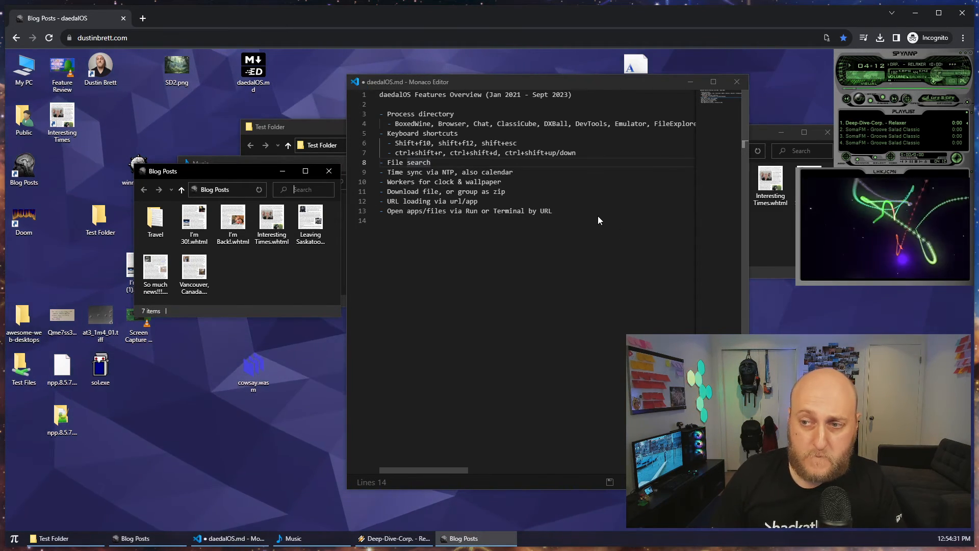
left_click_drag(222, 170, 223, 193)
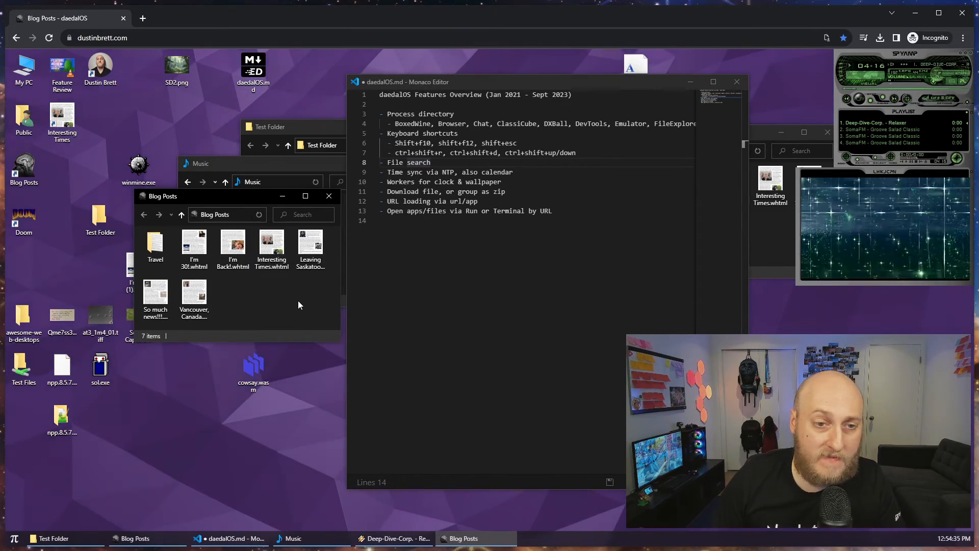
- Delete the "File search" line from daedalOS.md
left_click(816, 408)
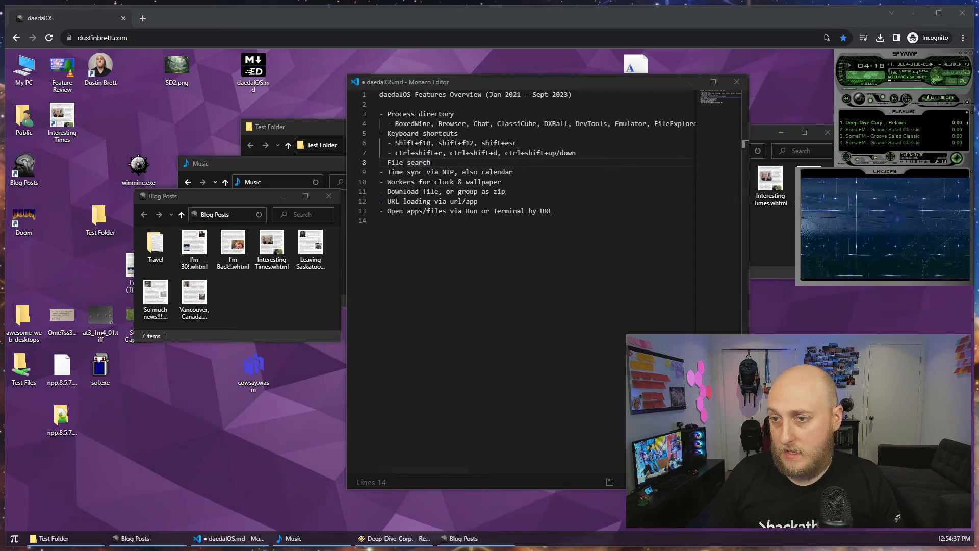
left_click(571, 273)
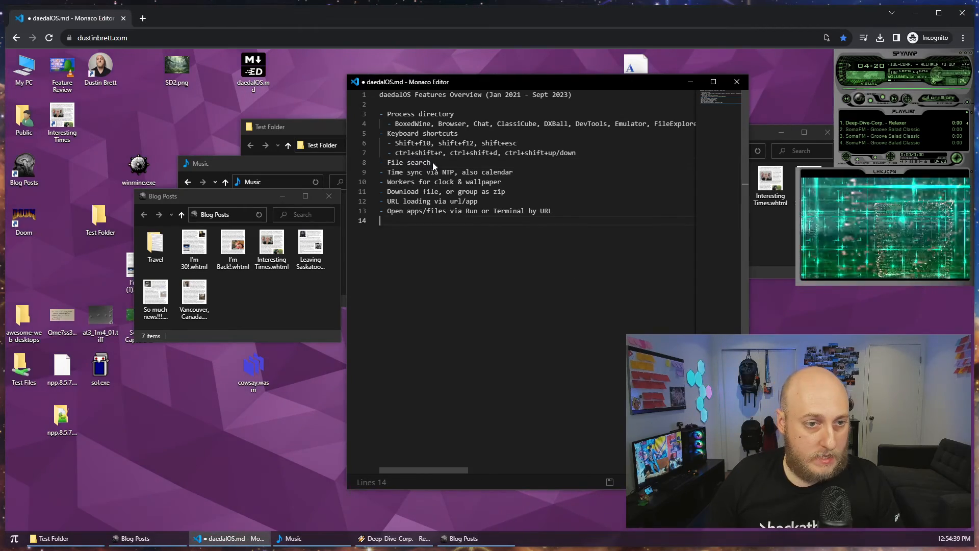
key("BackSpace")
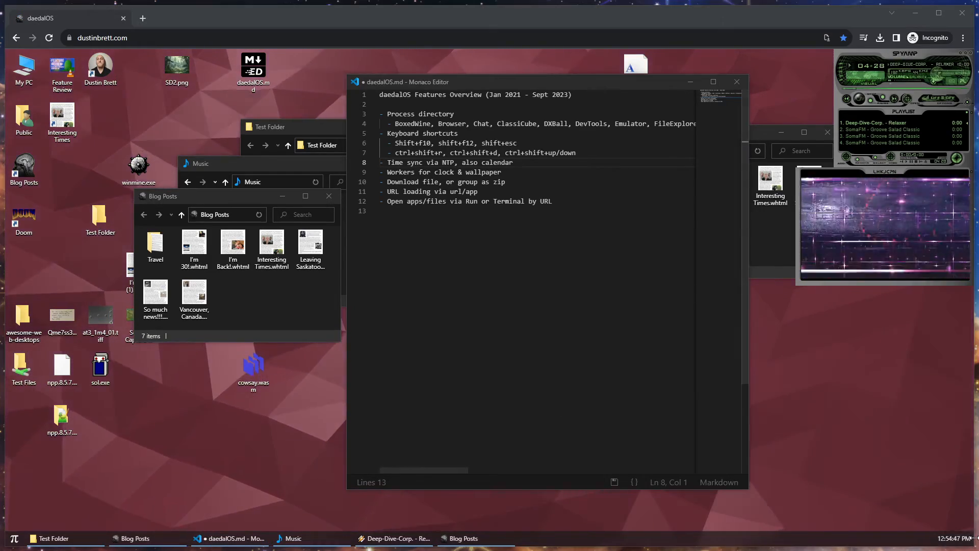
- Switch the desktop clock from local time to server time
left_click(917, 537)
right_click(950, 540)
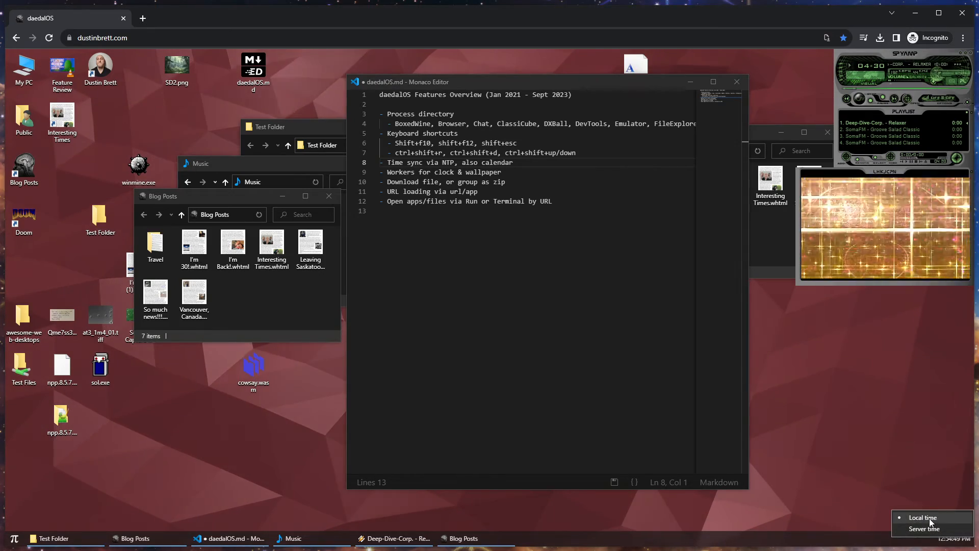
left_click(931, 531)
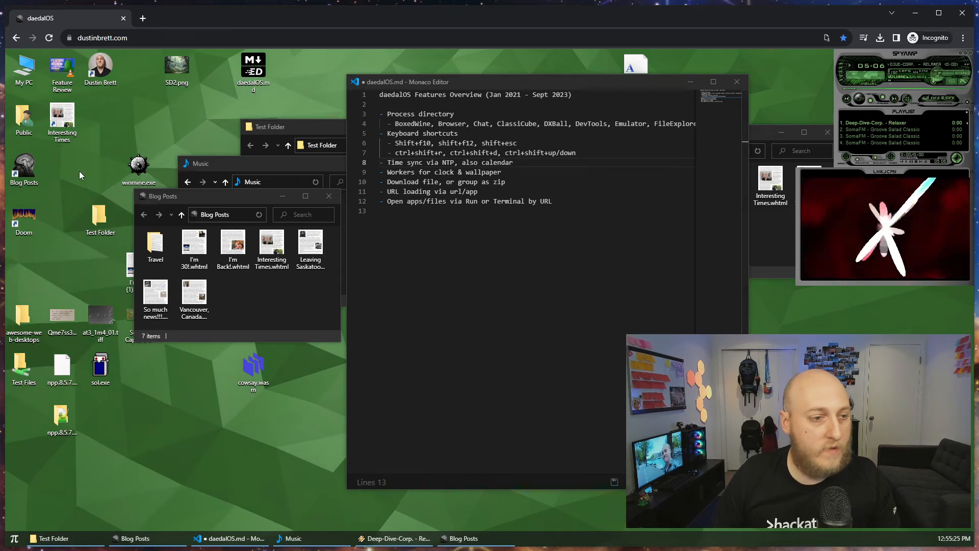
- Reload the daedalOS page and inspect its threads in the developer tools' Sources view
left_click(49, 38)
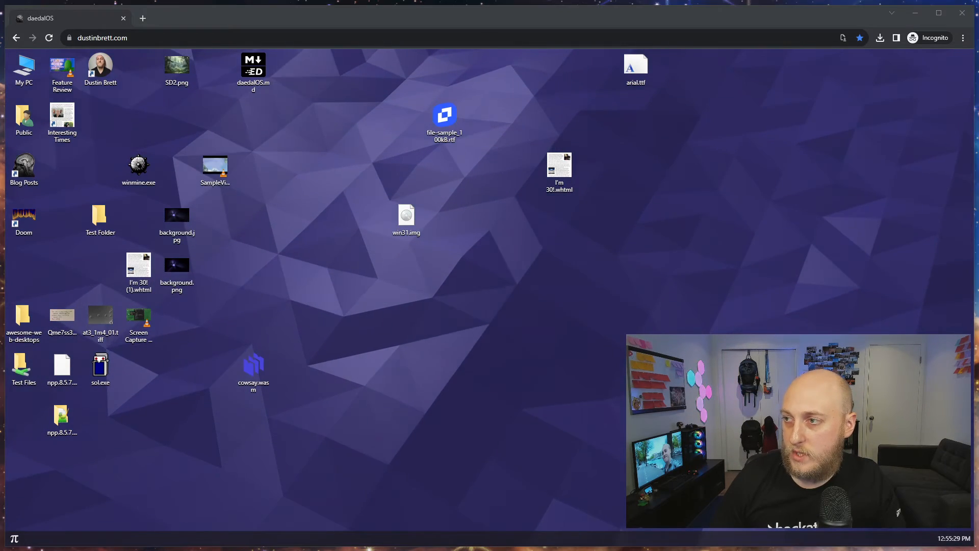
key("F12")
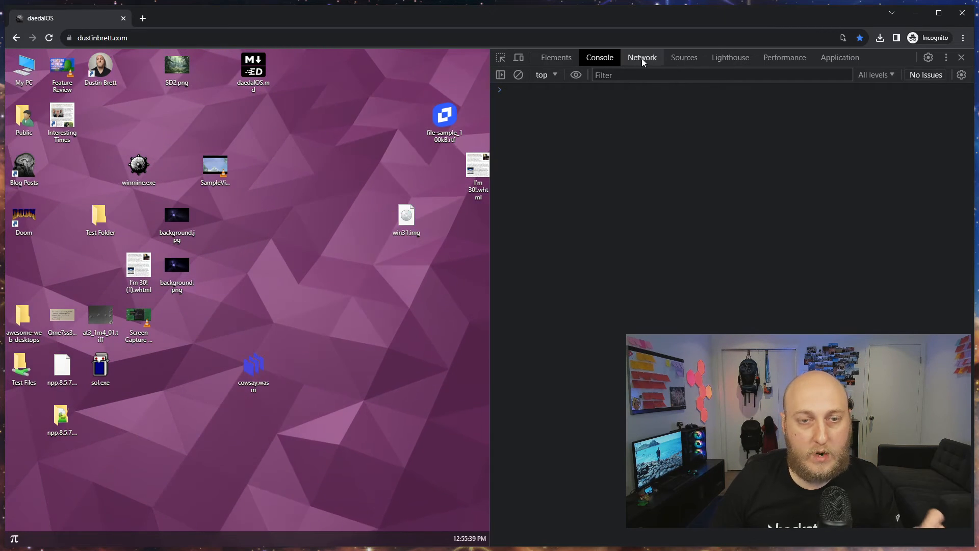
left_click(675, 61)
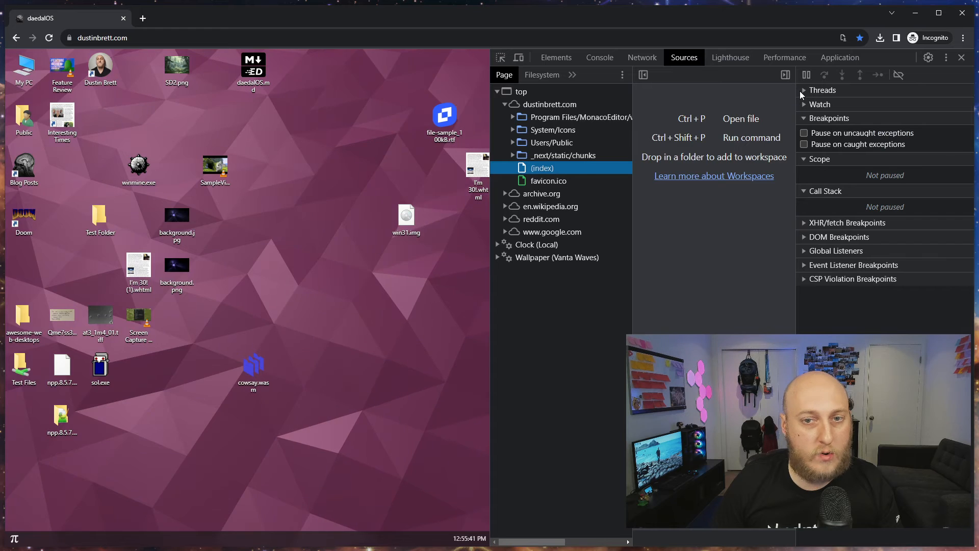
left_click(801, 90)
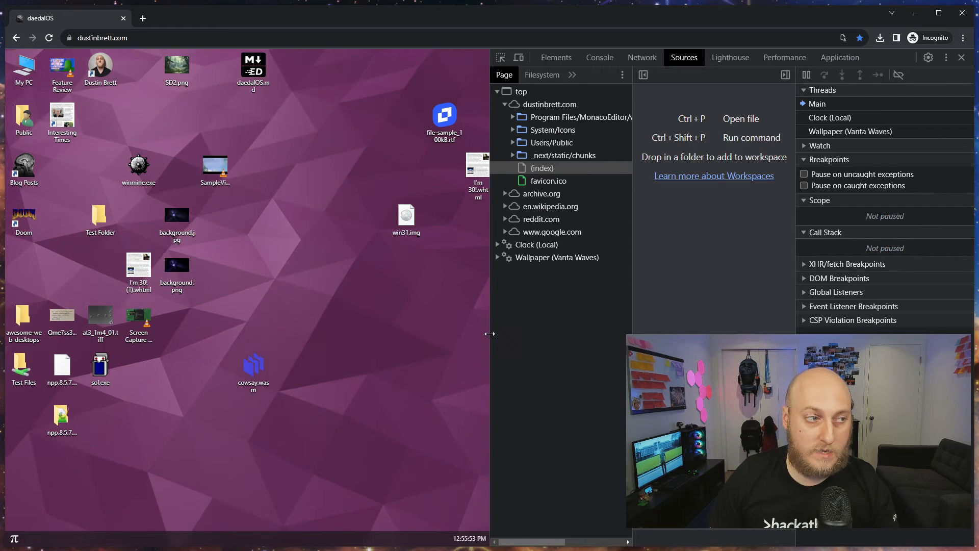
- Move the SampleVideo file to the empty desktop area above and left of win31.img, and close the developer tools
left_click_drag(211, 181, 327, 183)
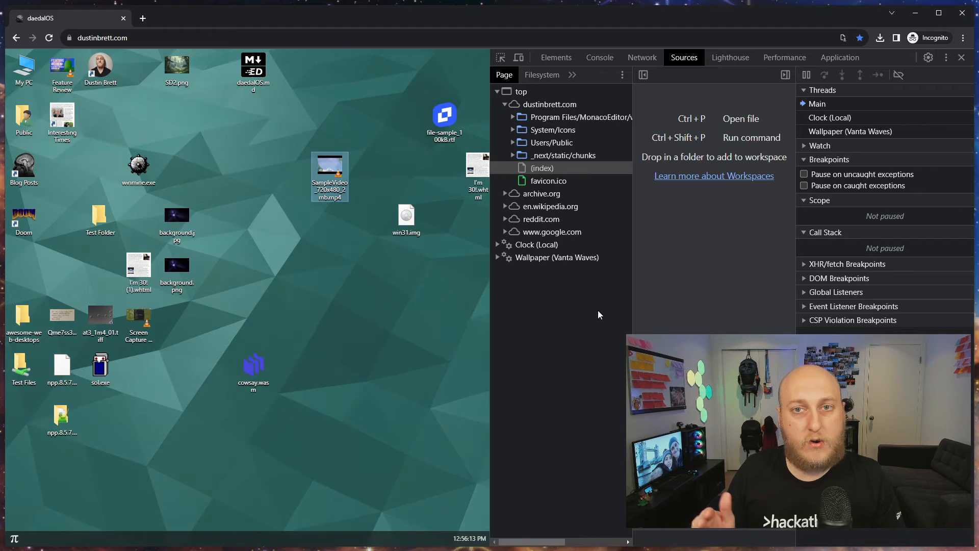
left_click(604, 58)
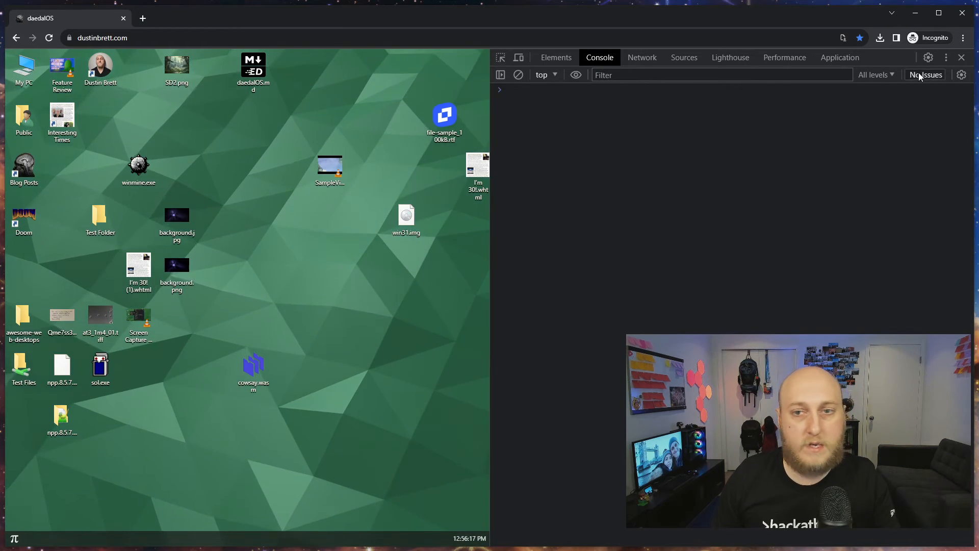
left_click(947, 57)
left_click(962, 58)
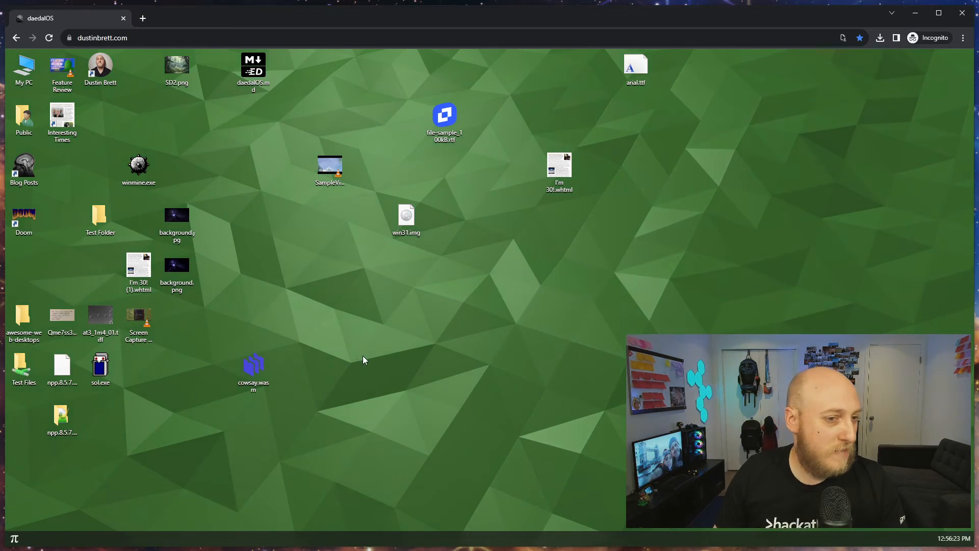
- Open the desktop file daedalOS.md in Monaco Editor
right_click(252, 77)
mouse_move(285, 94)
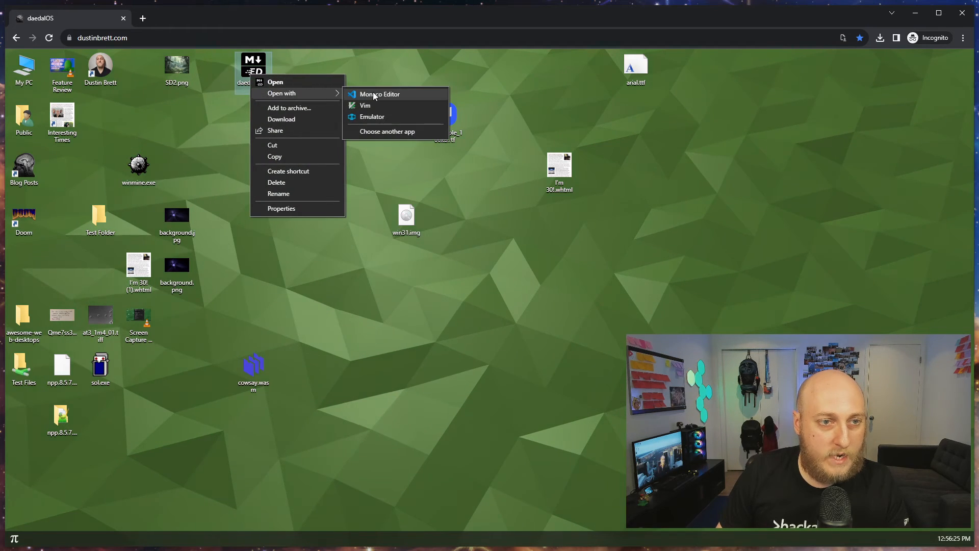
left_click(374, 94)
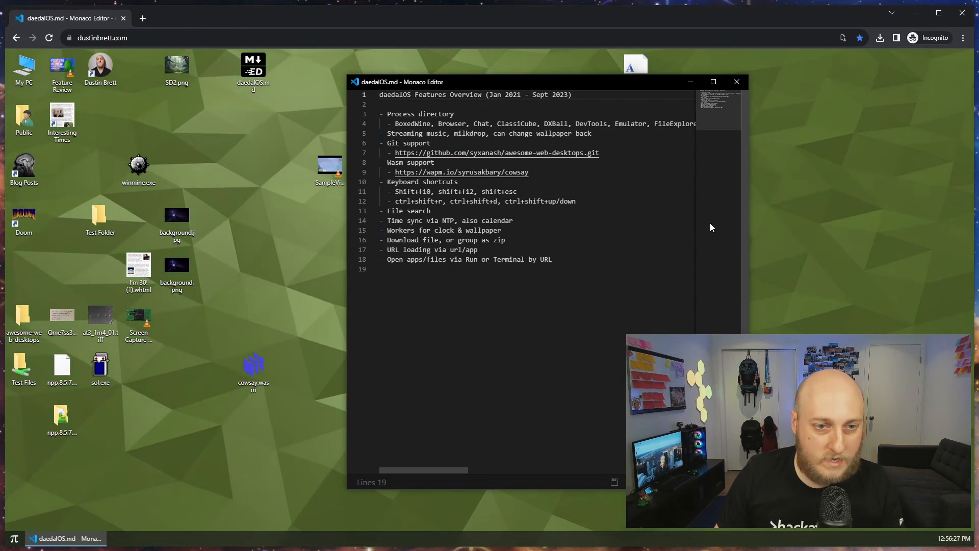
right_click(260, 60)
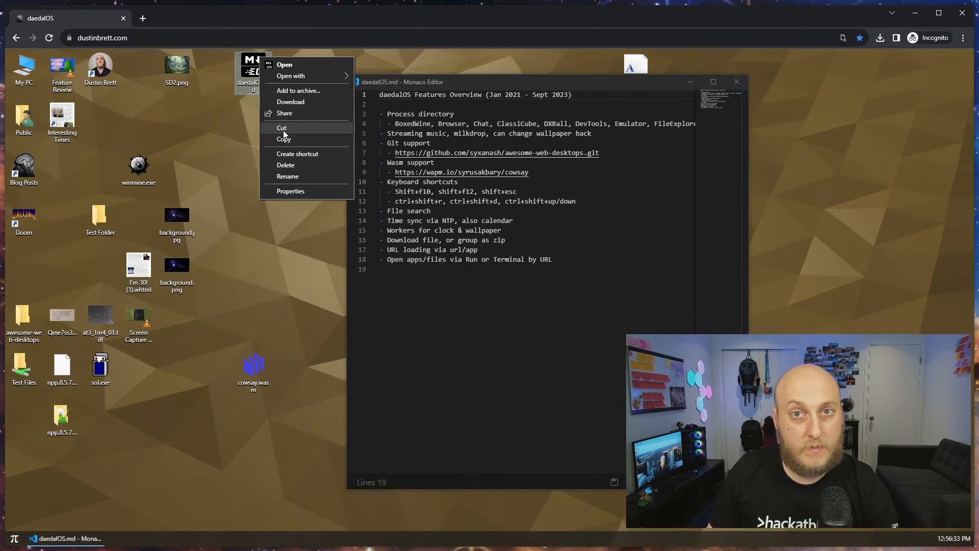
left_click(299, 176)
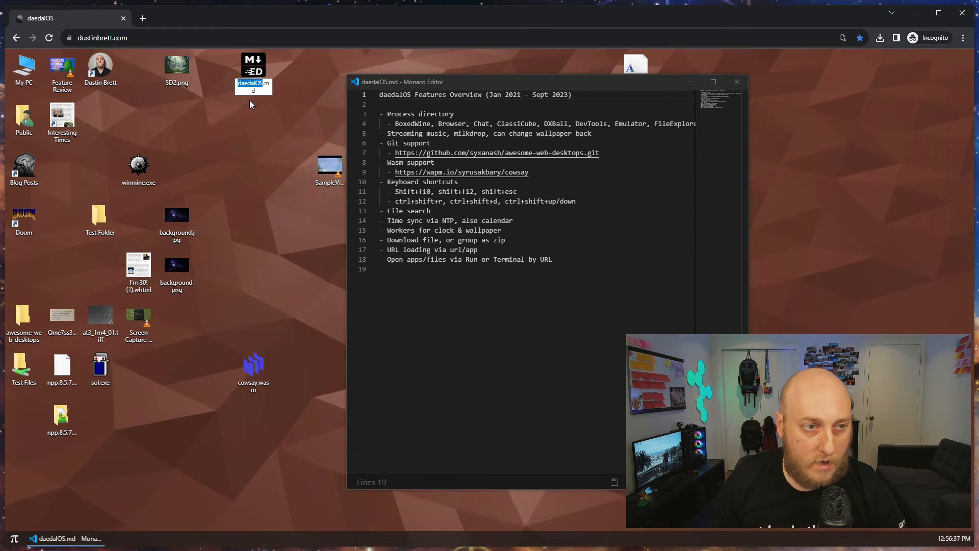
left_click(259, 71)
- Rename the desktop image SD2.png as Hello.png
right_click(187, 71)
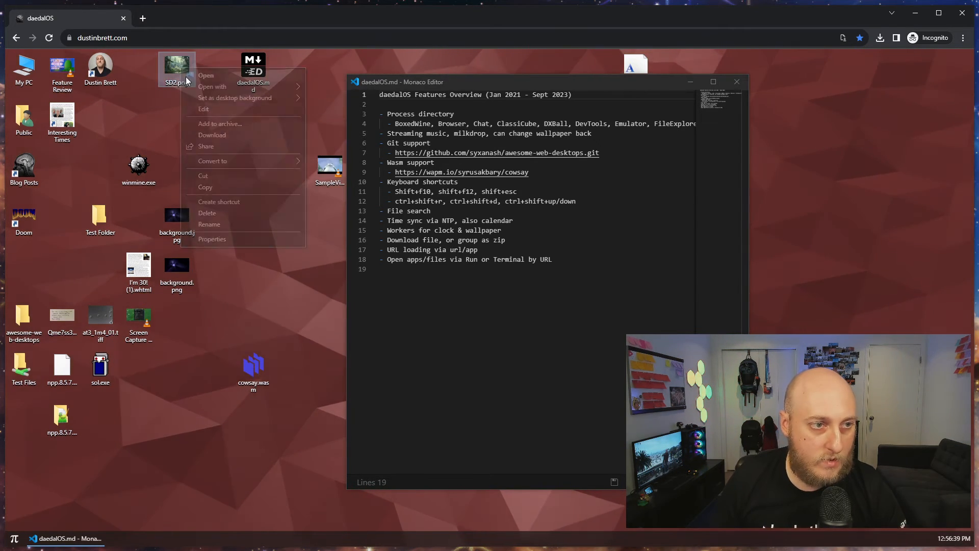
left_click(219, 221)
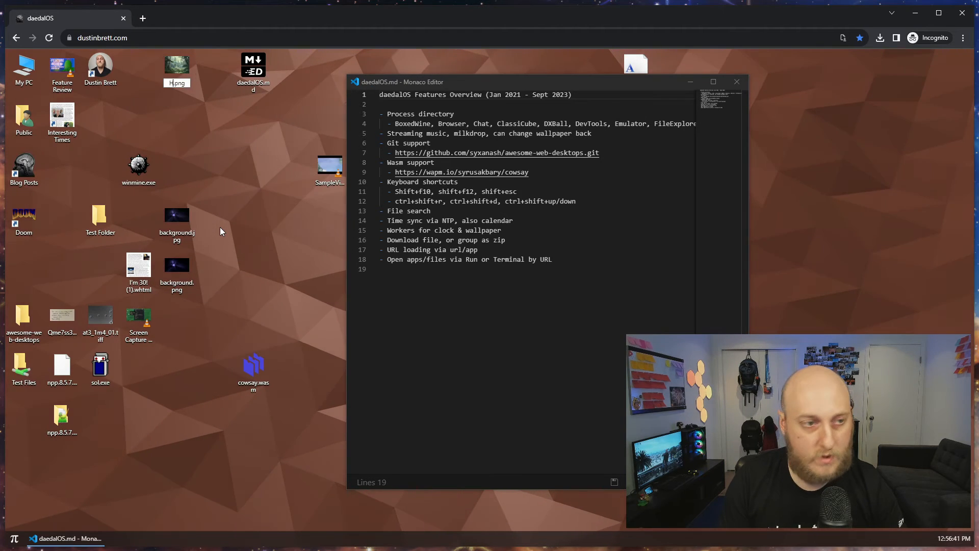
type("Hello")
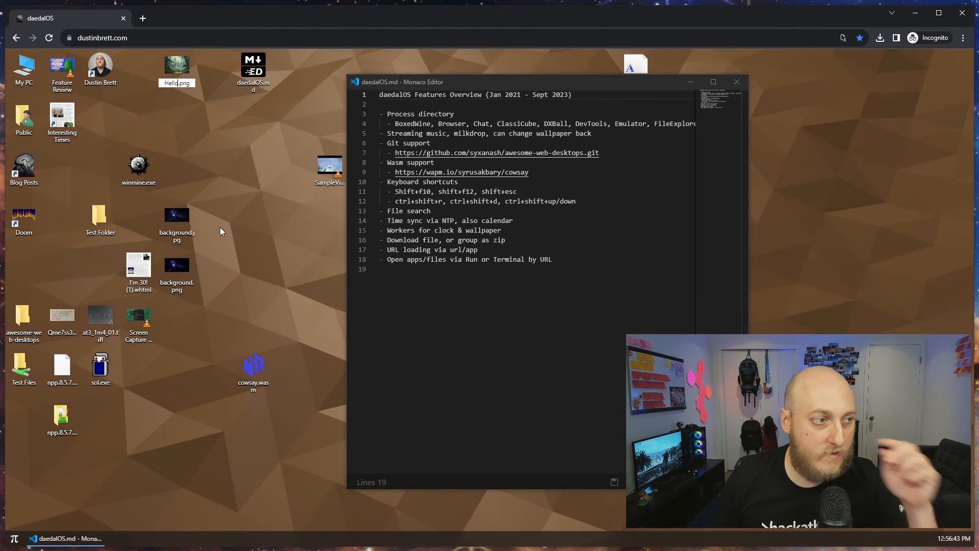
type("skdjasdjkasljdklasjkdla")
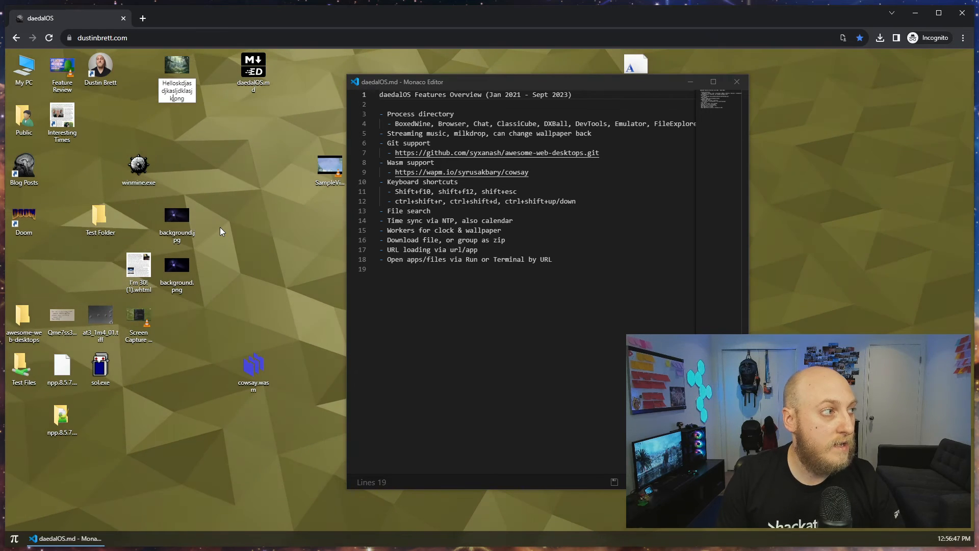
key("BackSpace")
key("BackSpace")
key("BackSpace")
key("BackSpace")
key("BackSpace")
key("BackSpace")
key("BackSpace")
key("BackSpace")
key("BackSpace")
key("BackSpace")
key("BackSpace")
key("BackSpace")
key("BackSpace")
key("BackSpace")
key("BackSpace")
key("BackSpace")
key("BackSpace")
key("BackSpace")
key("BackSpace")
key("BackSpace")
type("o")
key("Return")
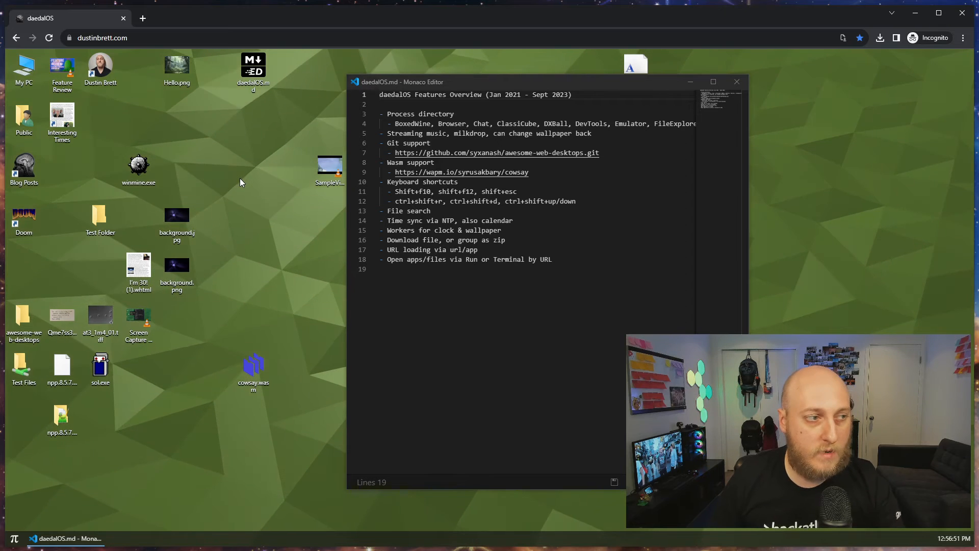
- Create a shortcut to daedalOS.md and place it directly below the original file on the desktop
right_click(256, 77)
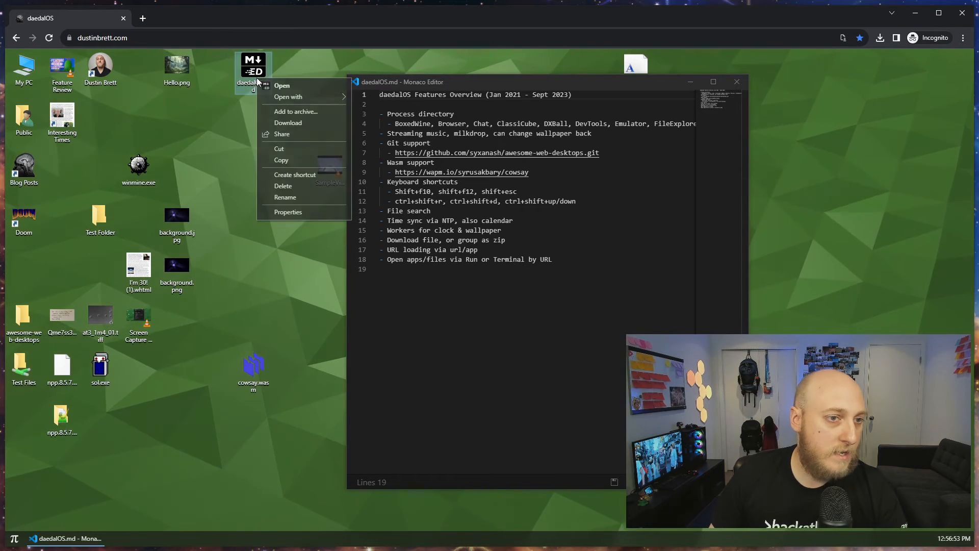
left_click(294, 176)
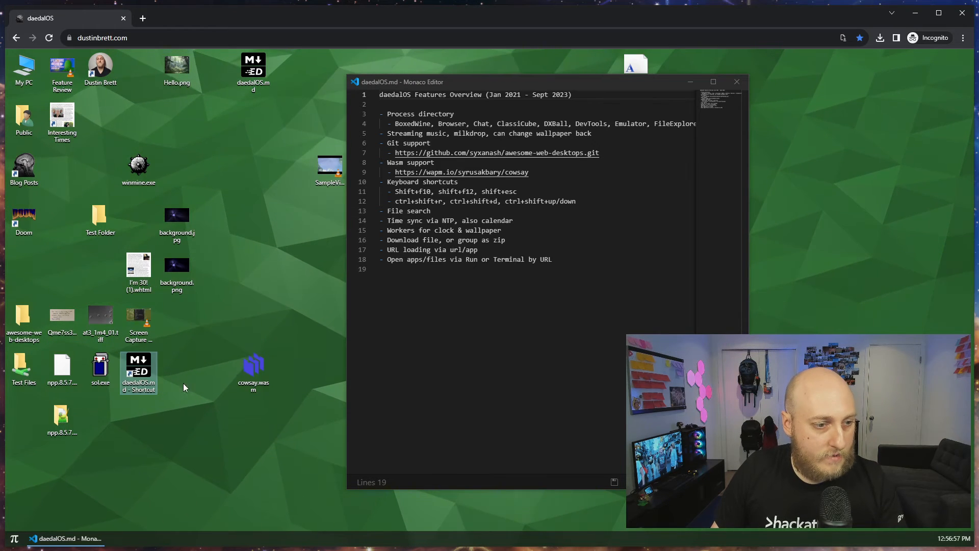
left_click_drag(154, 363, 270, 129)
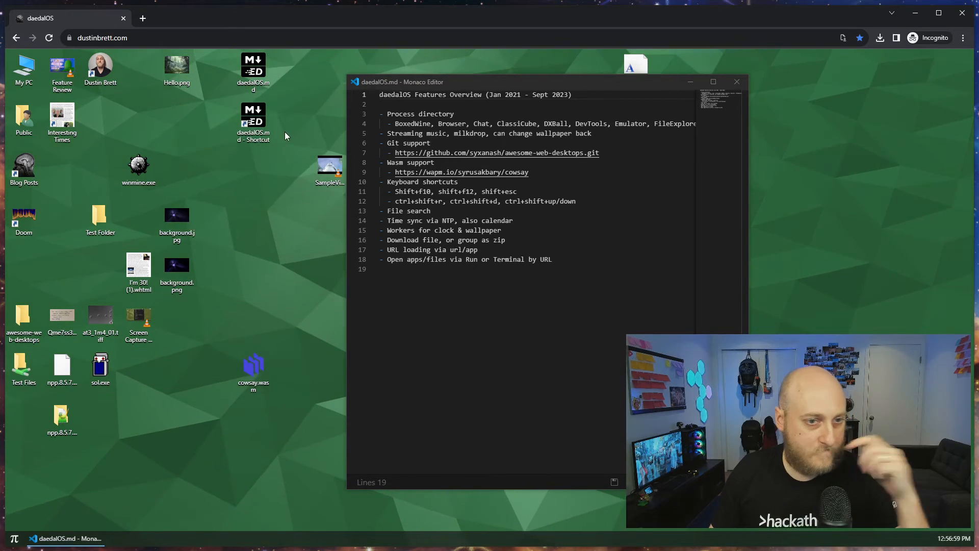
- Delete the lines from "Git support" through "File search" in daedalOS.md
left_click(546, 269)
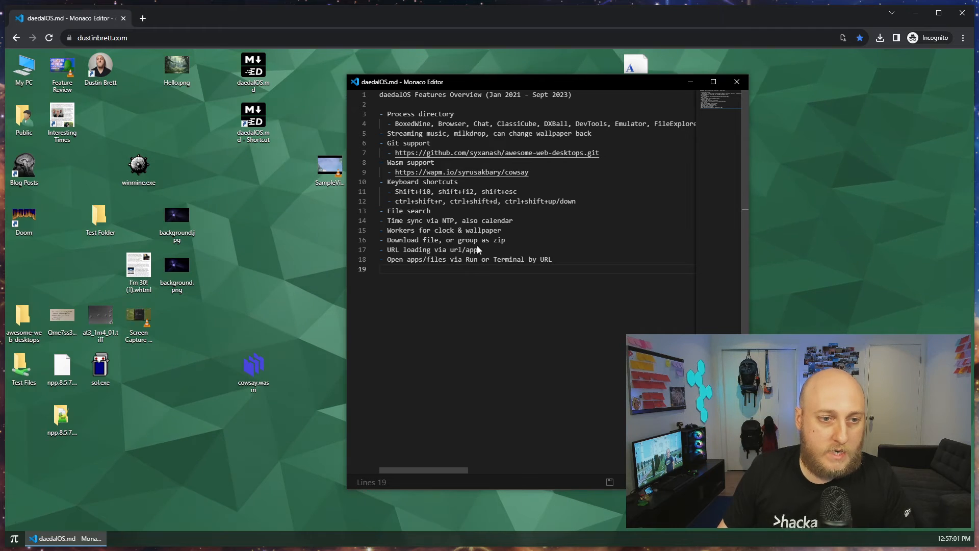
key("ctrl+shift+Left")
key("Home")
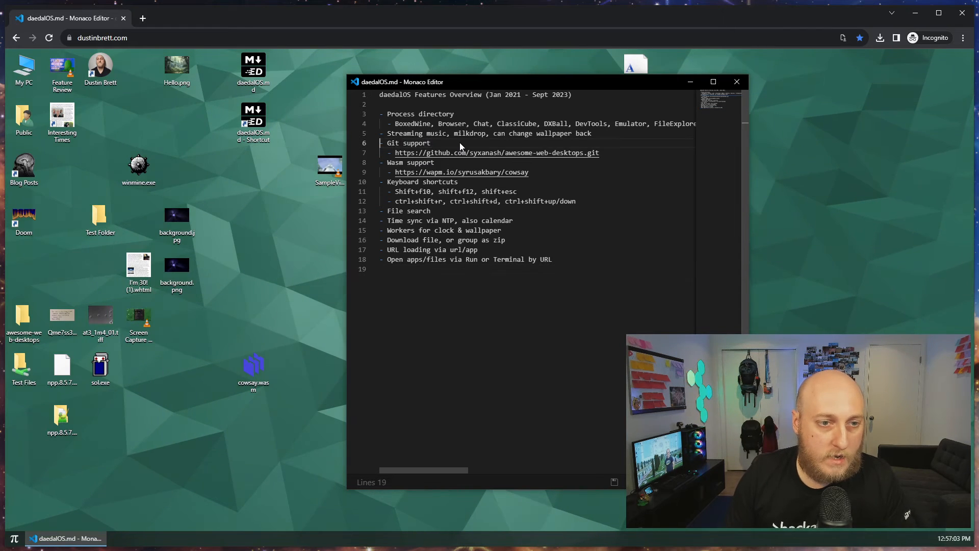
key("shift+Down")
key("shift+Down")
key("shift+Down")
key("shift+Down")
key("shift+Down")
key("shift+Down")
key("shift+Down")
key("shift+Down")
key("Delete")
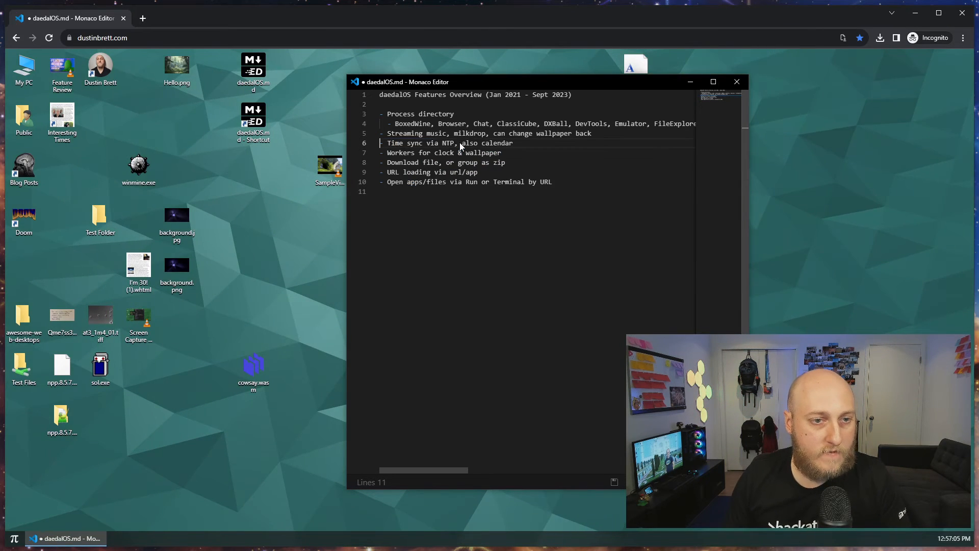
- Delete the "Time sync via NTP", "Workers for clock & wallpaper" and "Download file, or group as zip" lines from daedalOS.md
key("shift+Down")
key("Delete")
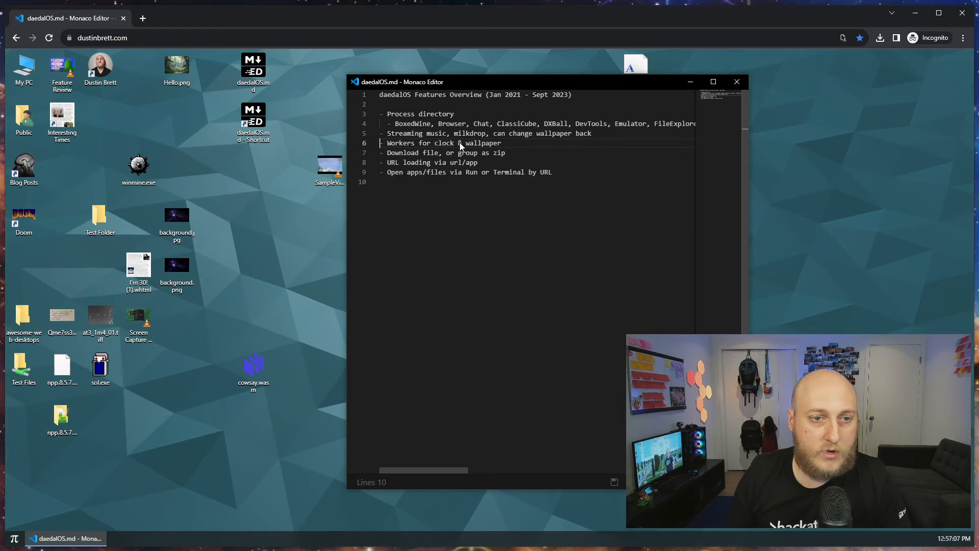
key("shift+Down")
key("Delete")
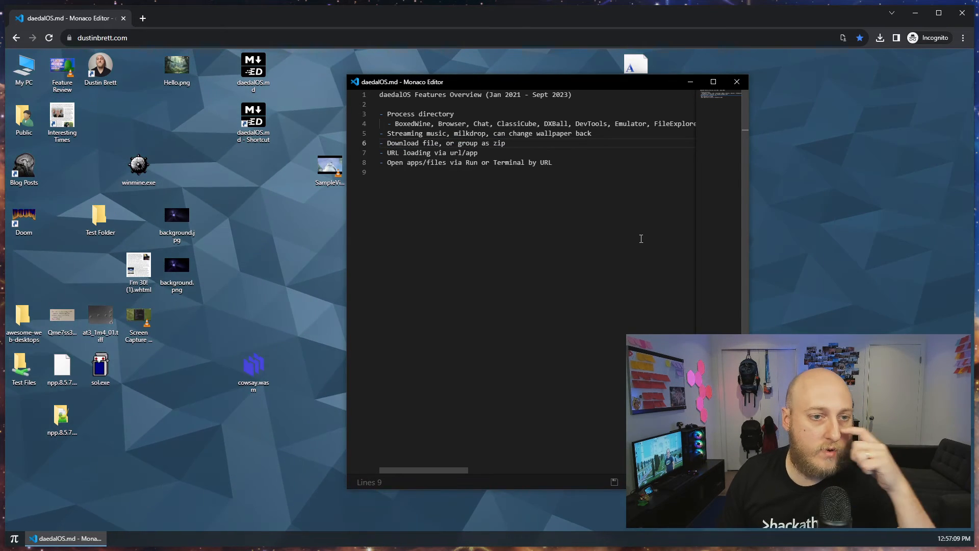
key("shift+Down")
key("Delete")
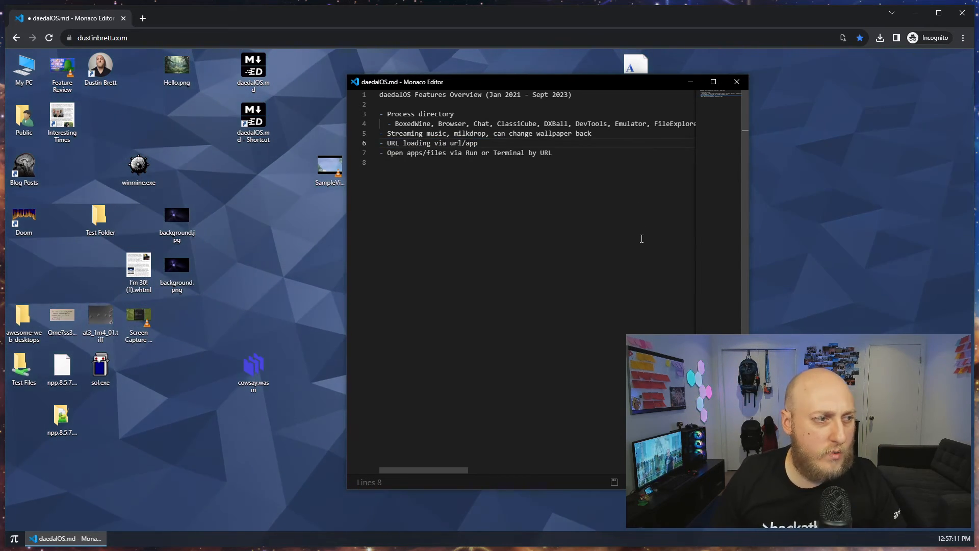
- Load dustinbrett.com/?app=FileExplorer to launch the file explorer through the page address
key("ctrl+l")
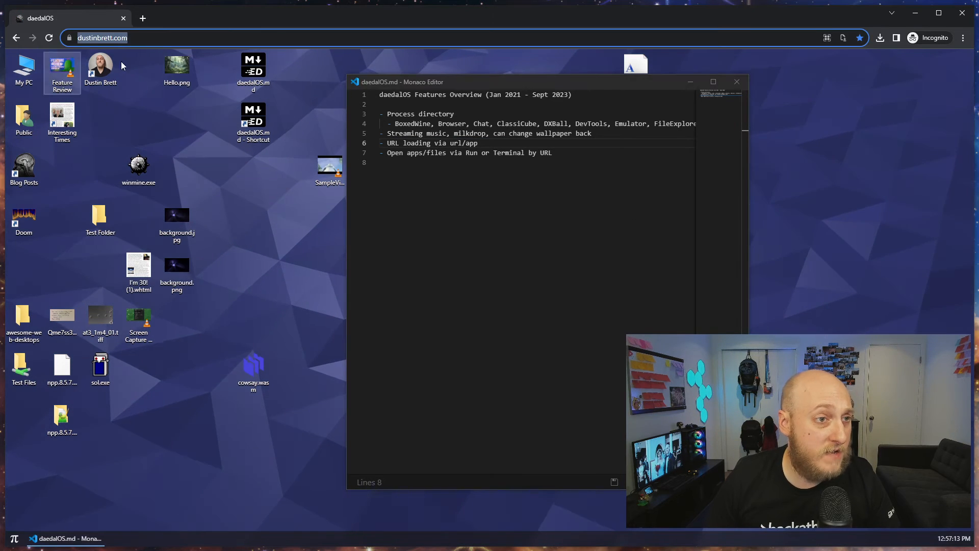
left_click(155, 34)
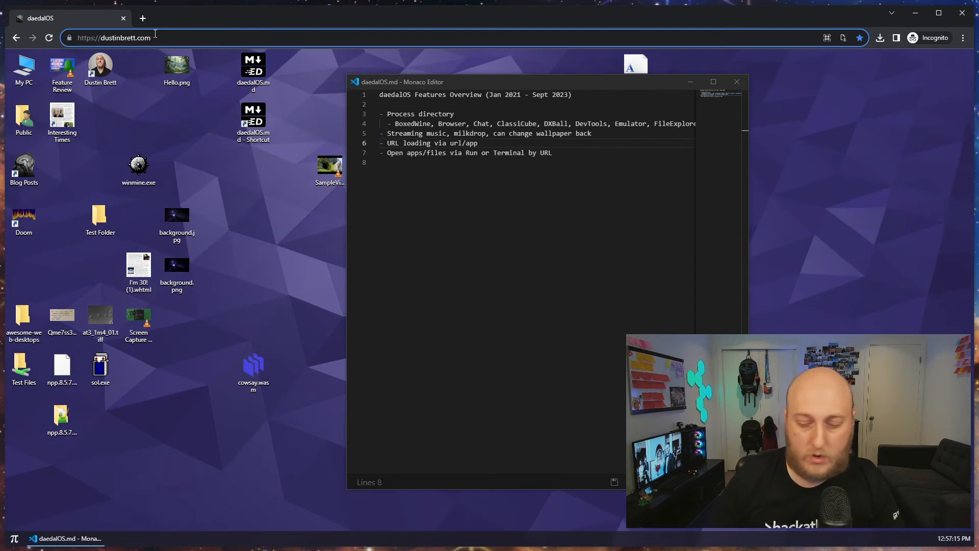
type("/?")
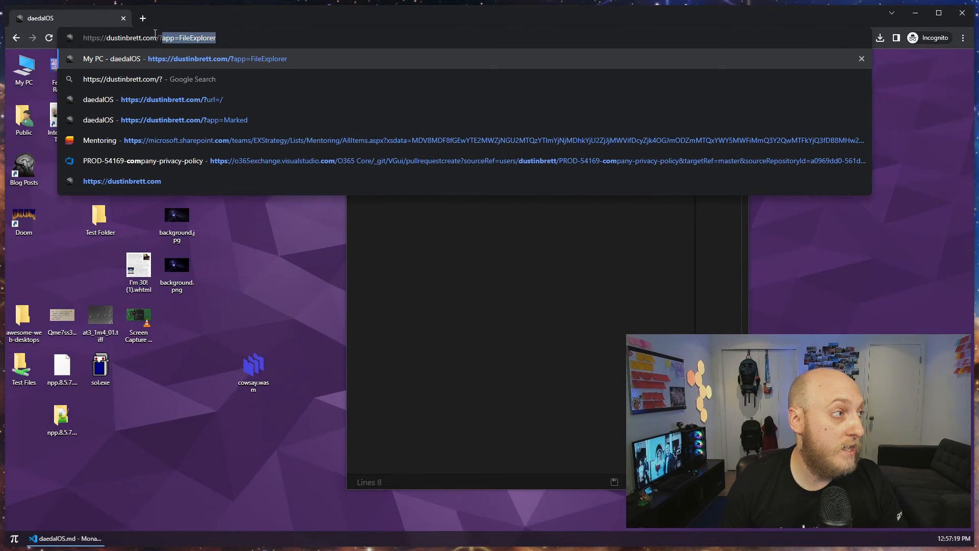
type("app=")
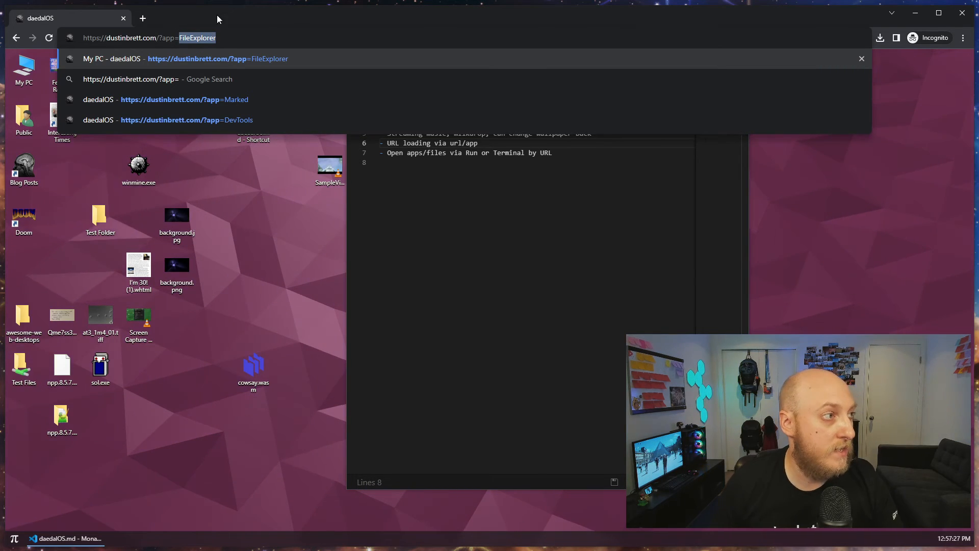
key("Return")
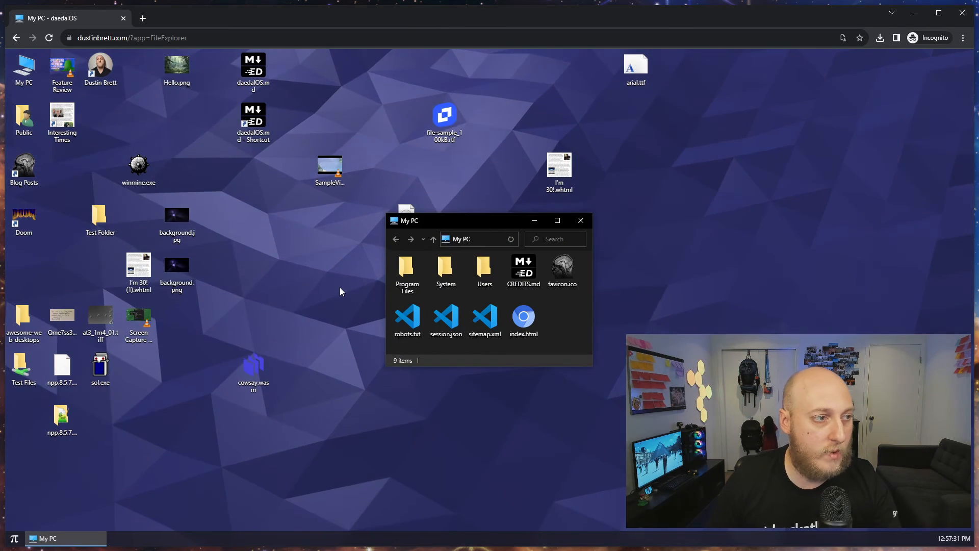
- Reload daedalOS from the existing ?app=FileExplorer page address
left_click(173, 208)
left_click(97, 38)
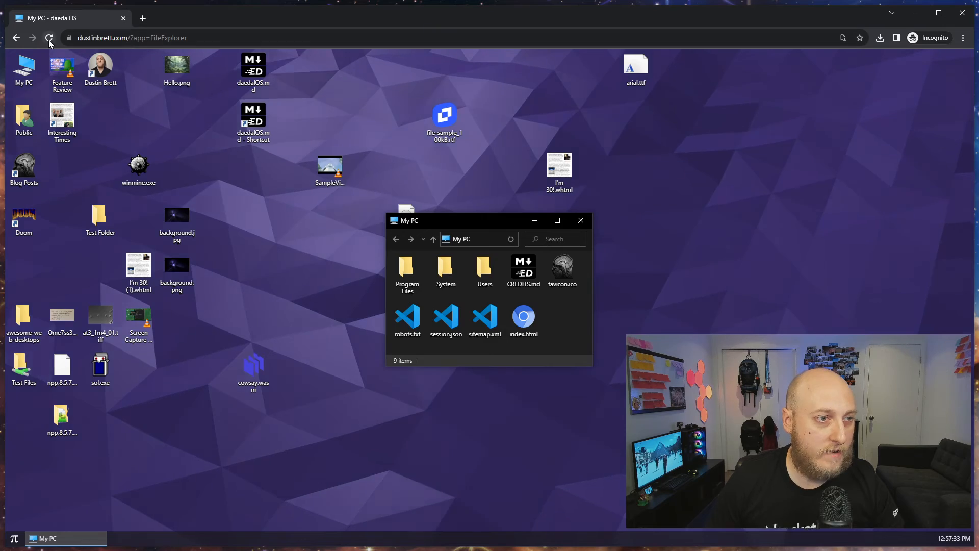
key("Return")
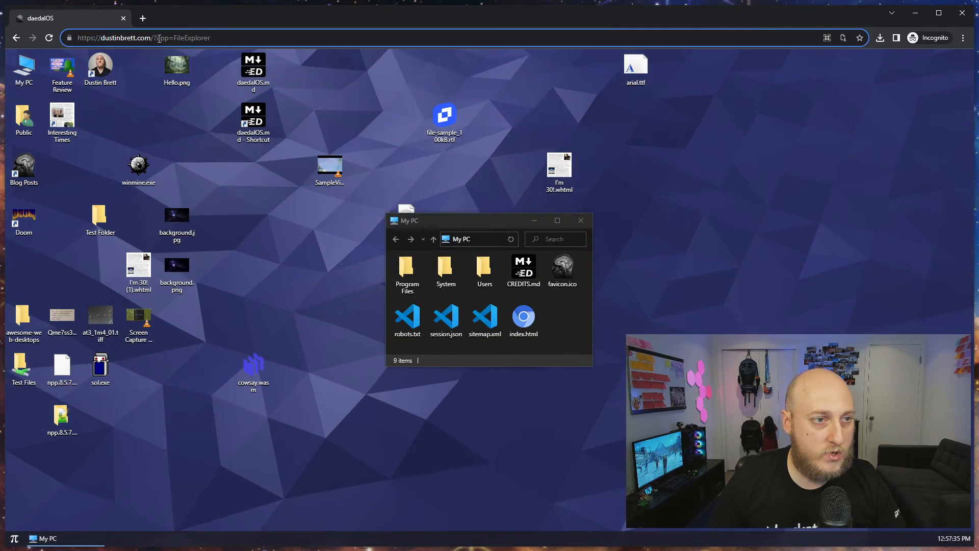
- Load dustinbrett.com/?url=/Users/Public/Documents/Blog Posts/Interesting Times.whtml to open that blog post, and reload the page
left_click_drag(210, 38, 158, 39)
type("uel")
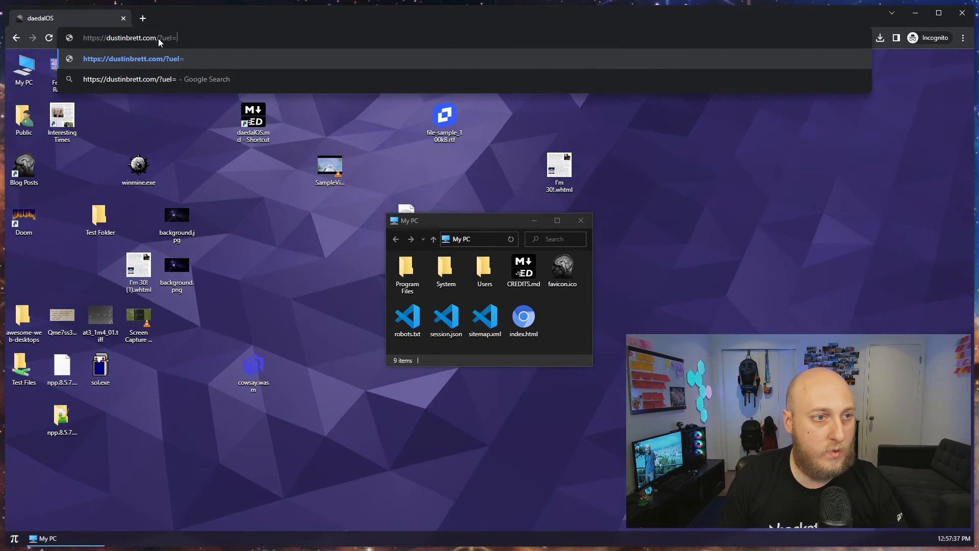
key("BackSpace")
key("BackSpace")
type("rl;")
key("BackSpace")
type("=")
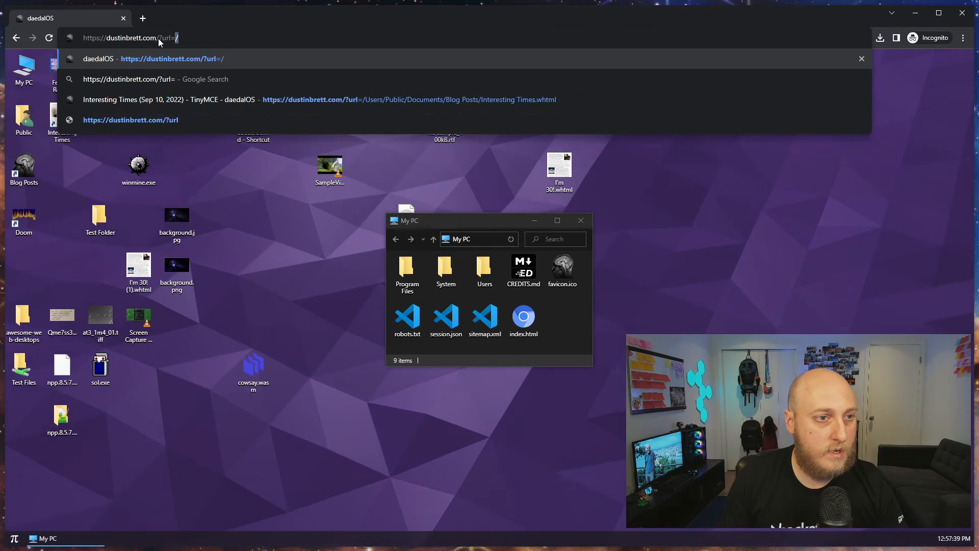
left_click(476, 101)
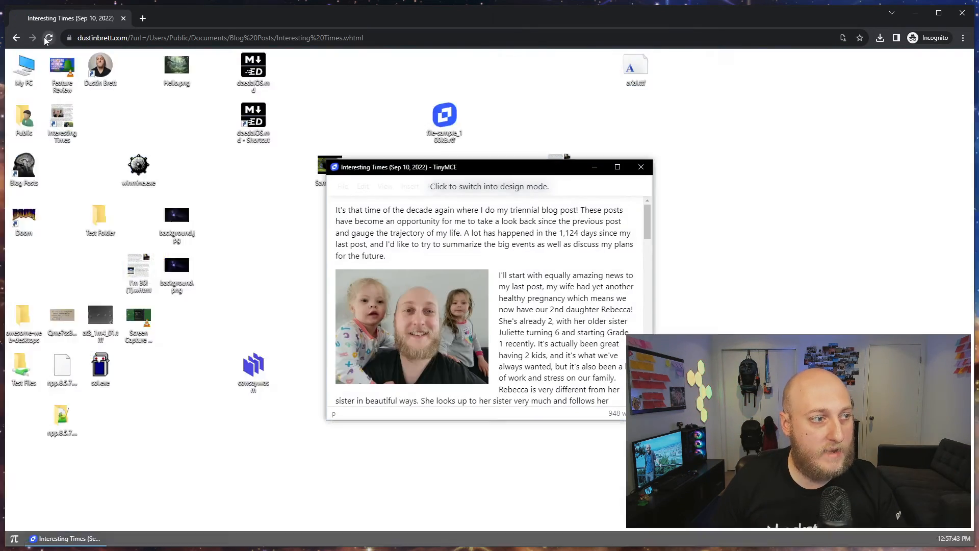
left_click(49, 38)
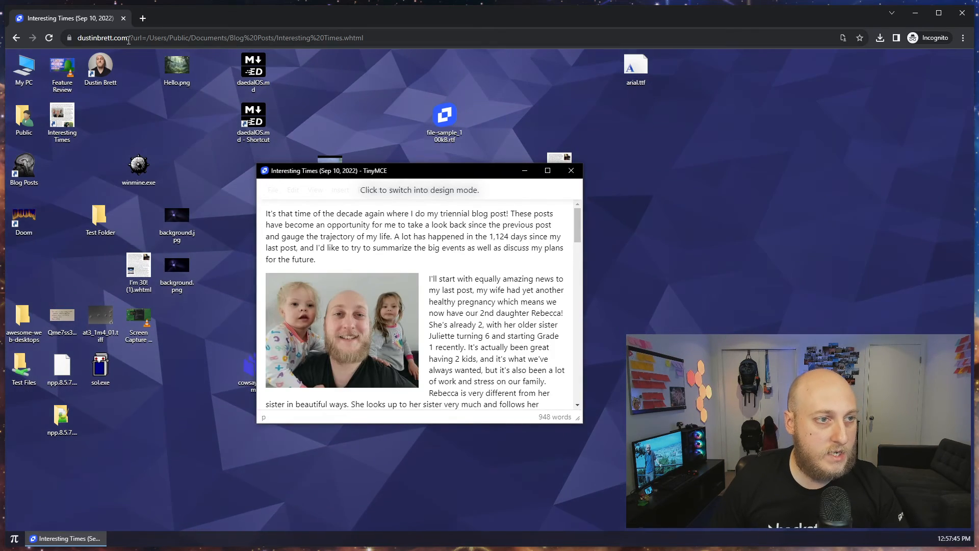
- Remove the ?url= query from the page address and load plain dustinbrett.com
left_click_drag(130, 38, 477, 60)
key("BackSpace")
left_click(476, 59)
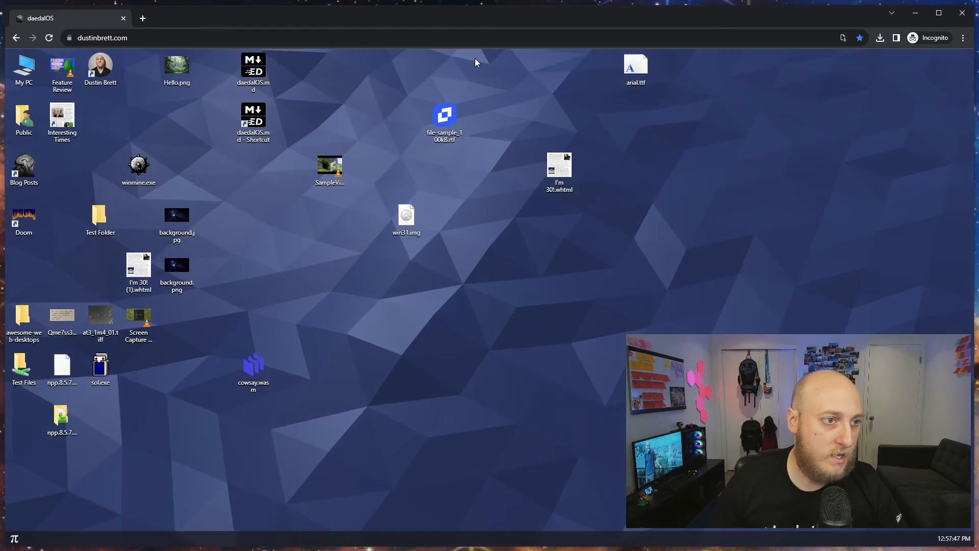
- Share the Interesting Times file on the desktop by copying its link, and load that link as the page address
right_click(64, 122)
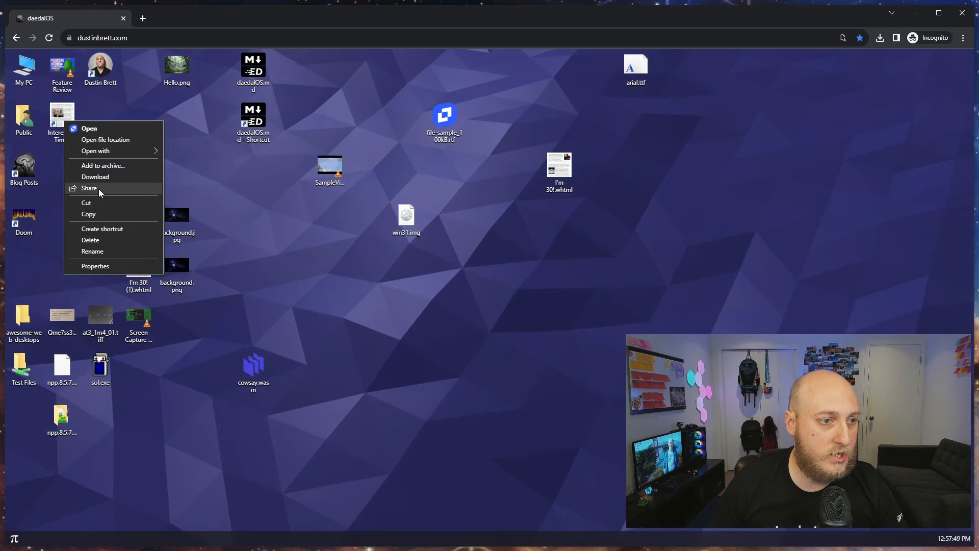
left_click(99, 188)
left_click(428, 291)
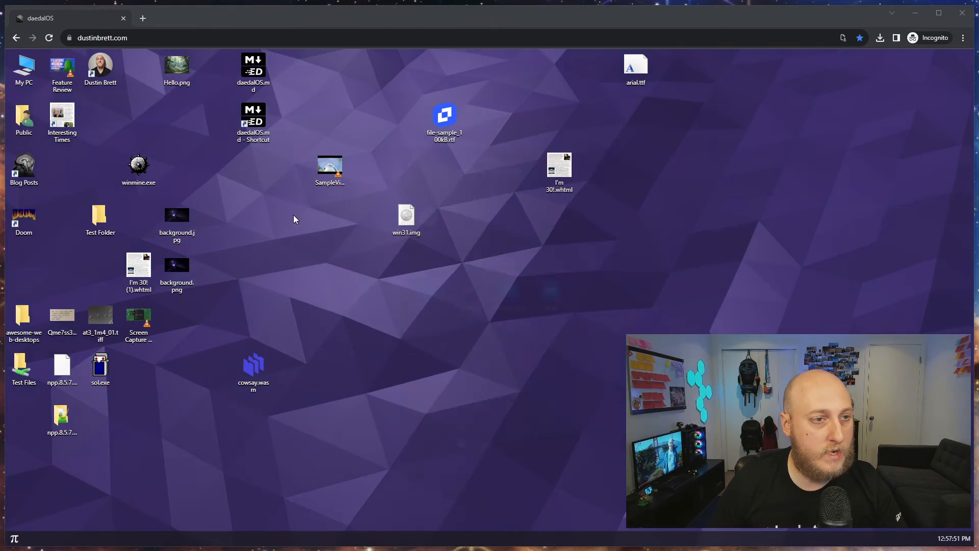
left_click(163, 38)
type("https://dustinbrett.com/?url=/Users/Public/Documents/Blog%20Posts/Interesting%20Times.whtml")
left_click(210, 55)
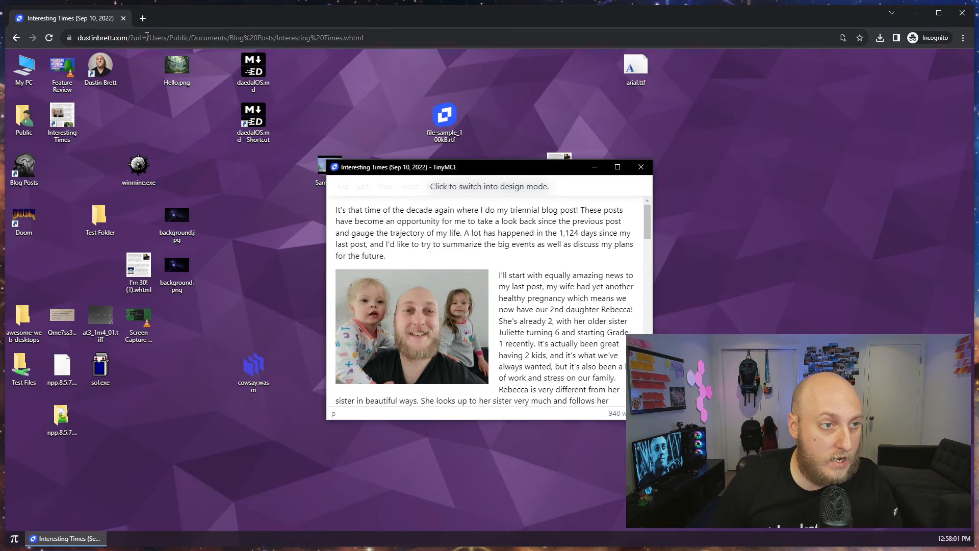
- Return to the plain dustinbrett.com desktop by clearing the shared link's path from the address
left_click_drag(129, 38, 410, 35)
key("BackSpace")
key("Return")
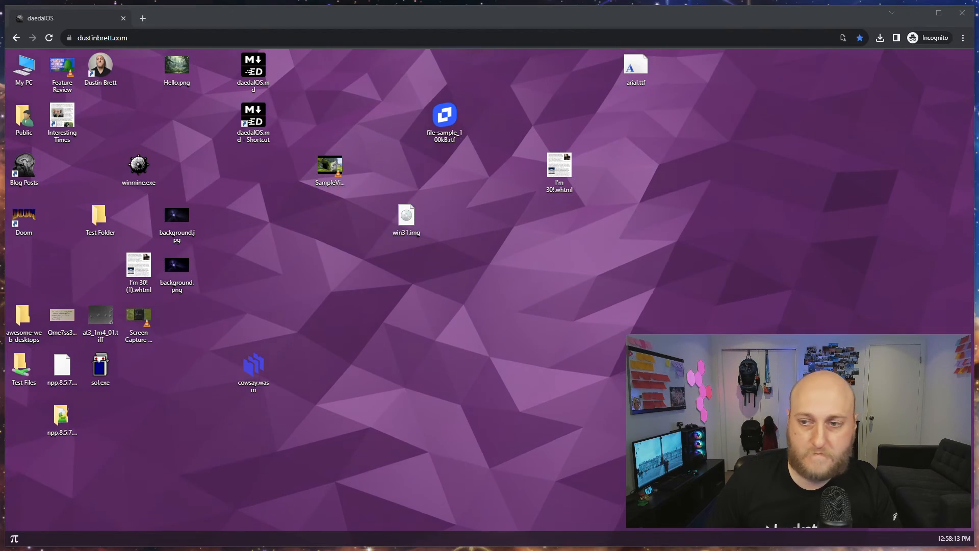
left_click(550, 399)
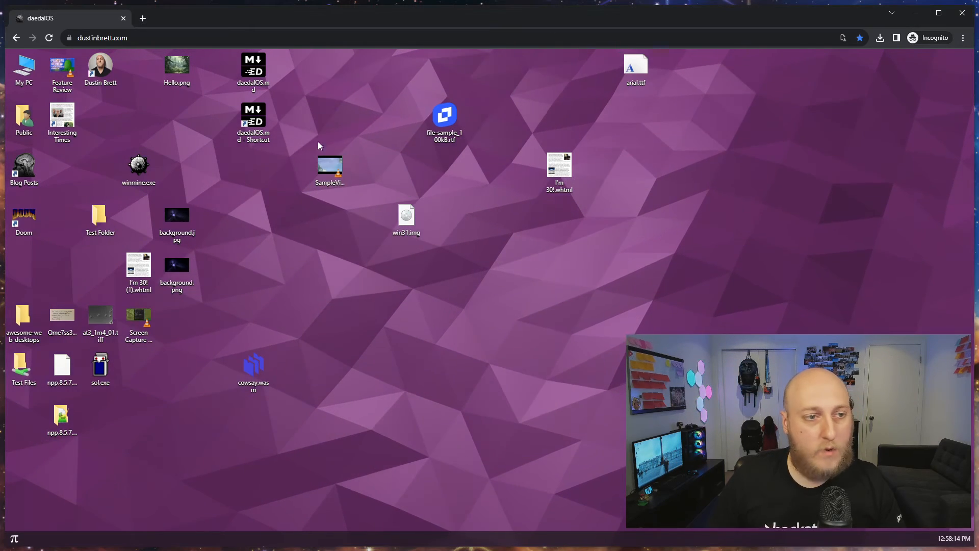
- Open daedalOS.md in Monaco Editor to check the remaining feature list, and close it
right_click(260, 72)
mouse_move(286, 90)
left_click(403, 94)
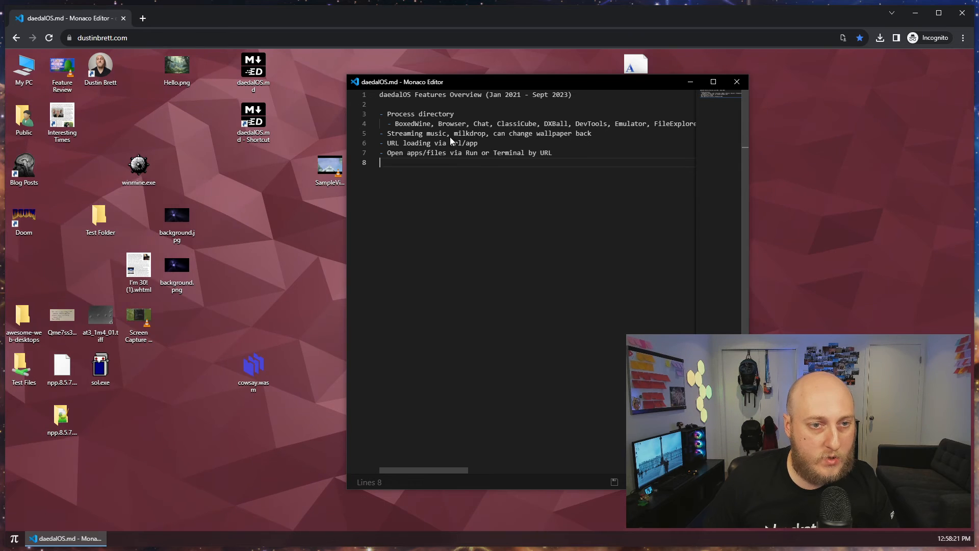
left_click(737, 81)
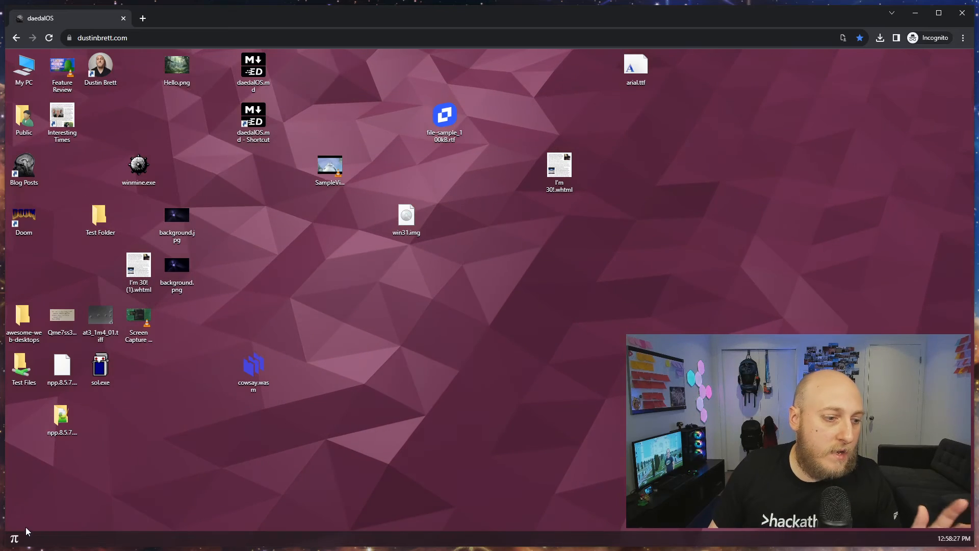
- Look through the list of installed daedalOS apps from Emulators to Vim
left_click(15, 539)
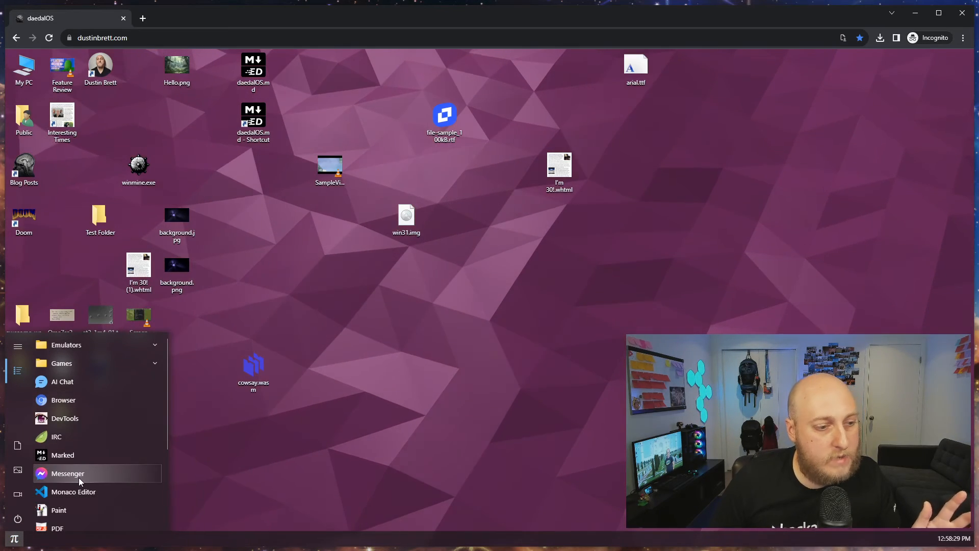
scroll(78, 478, "down", 3)
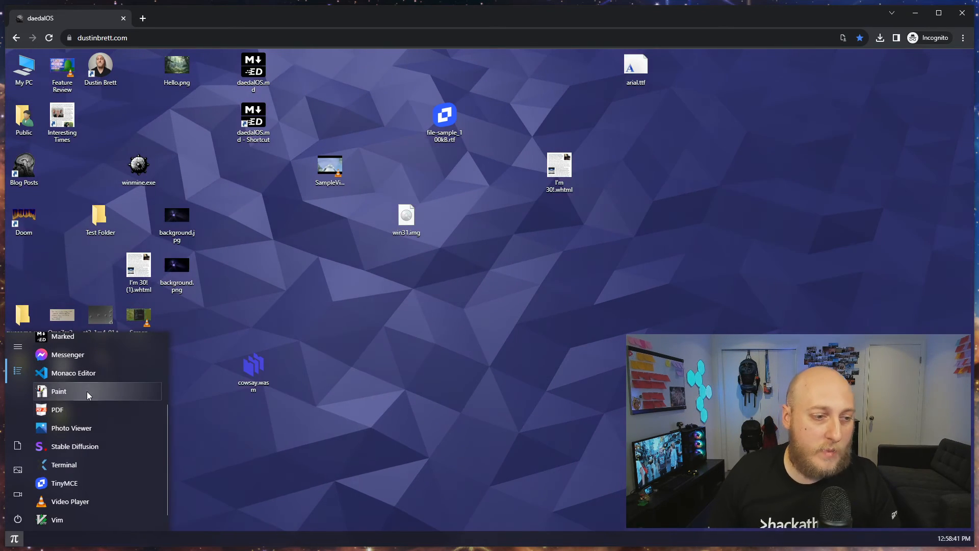
left_click(259, 321)
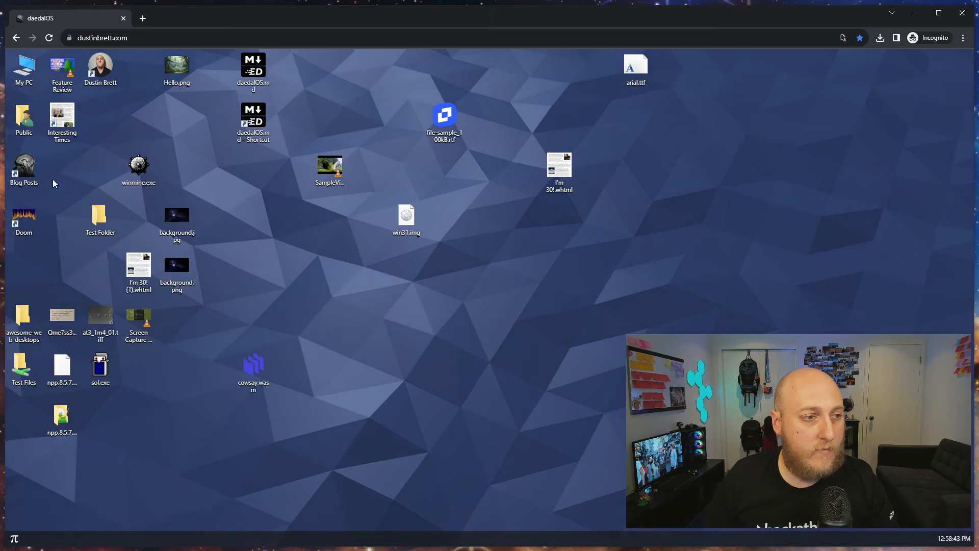
- View the resume PDF from the Documents folder inside Public in an enlarged window, and close it
double_click(37, 109)
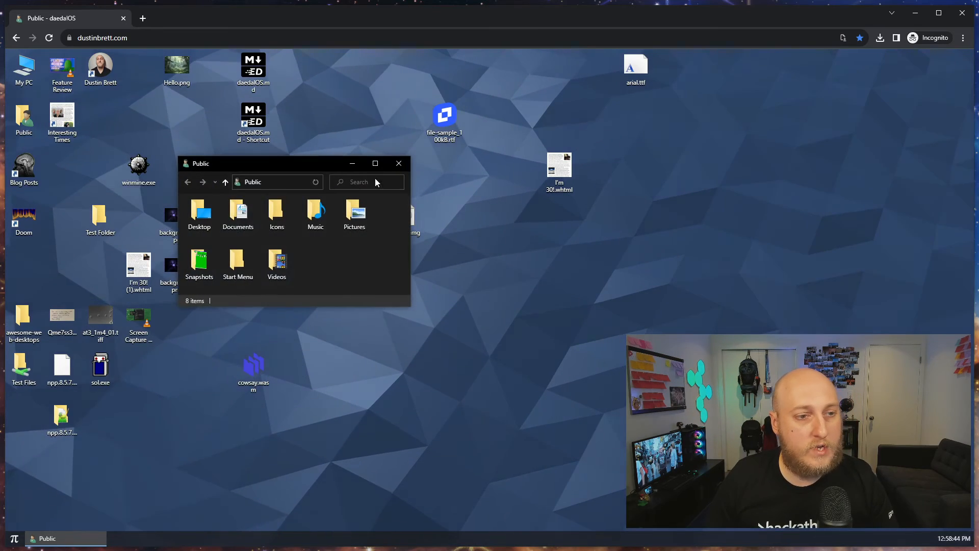
double_click(235, 213)
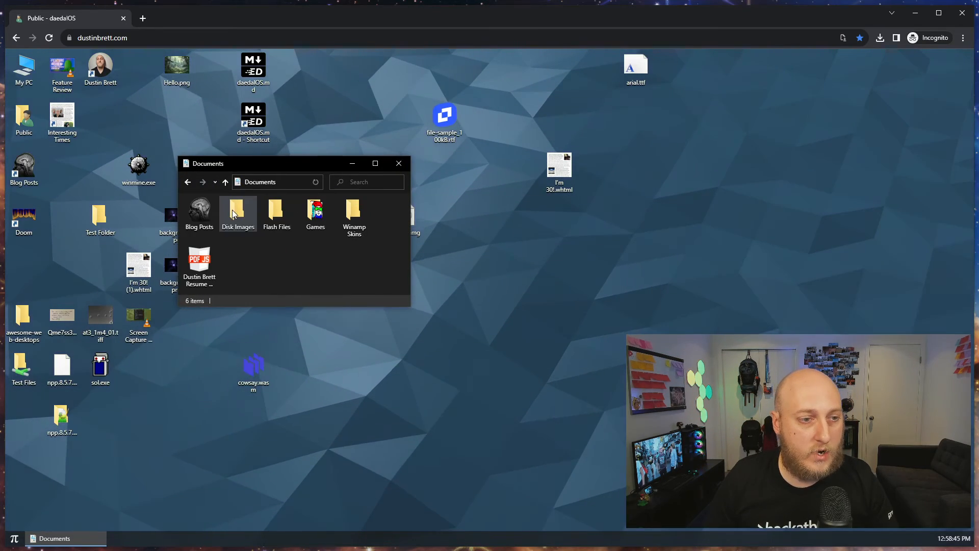
double_click(201, 262)
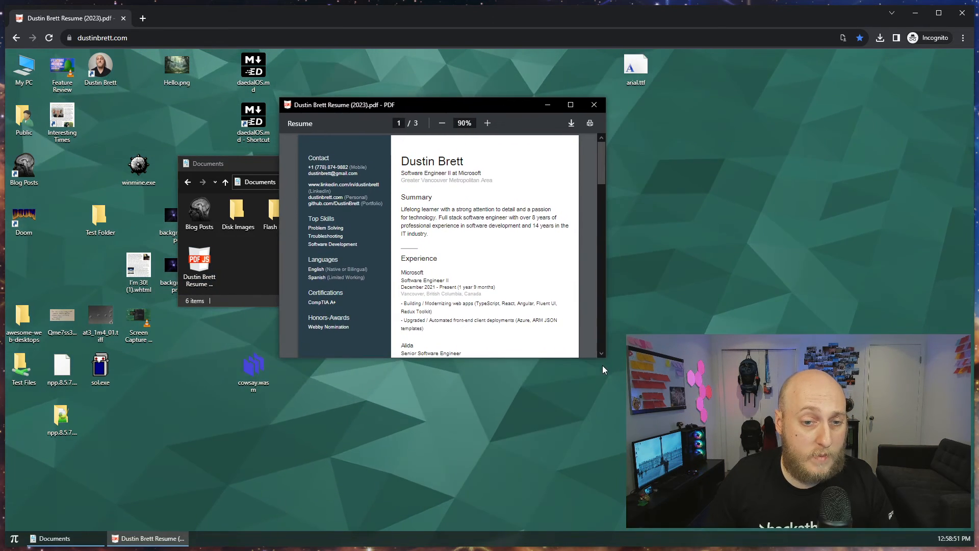
left_click_drag(602, 356, 659, 413)
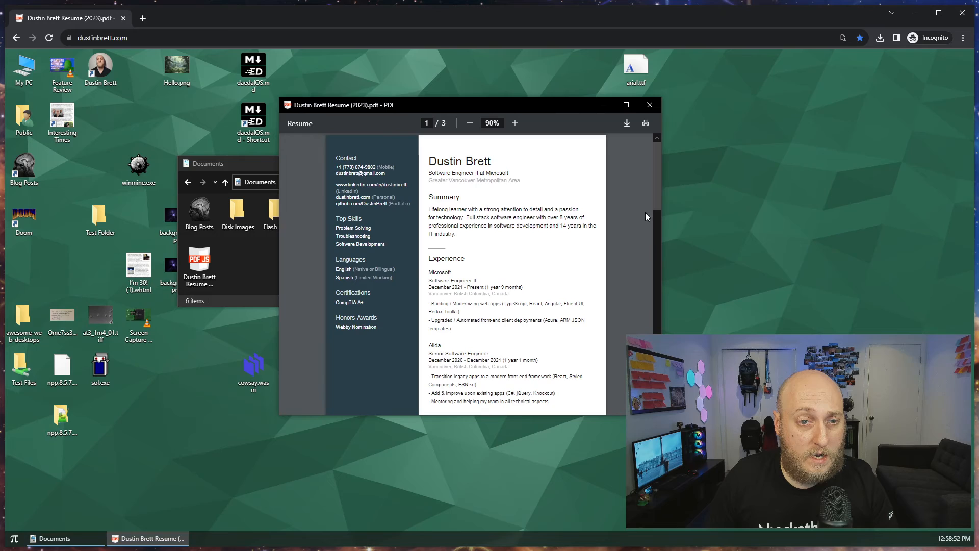
left_click(649, 106)
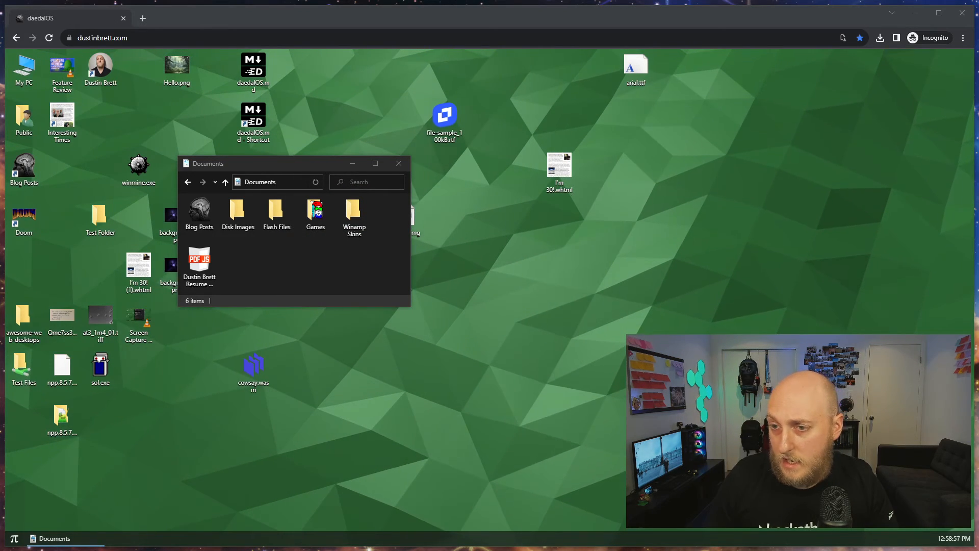
- Copy Hero's Journey.pdf onto the daedalOS desktop and page through its opening pages in the PDF viewer
left_click_drag(962, 194, 516, 255)
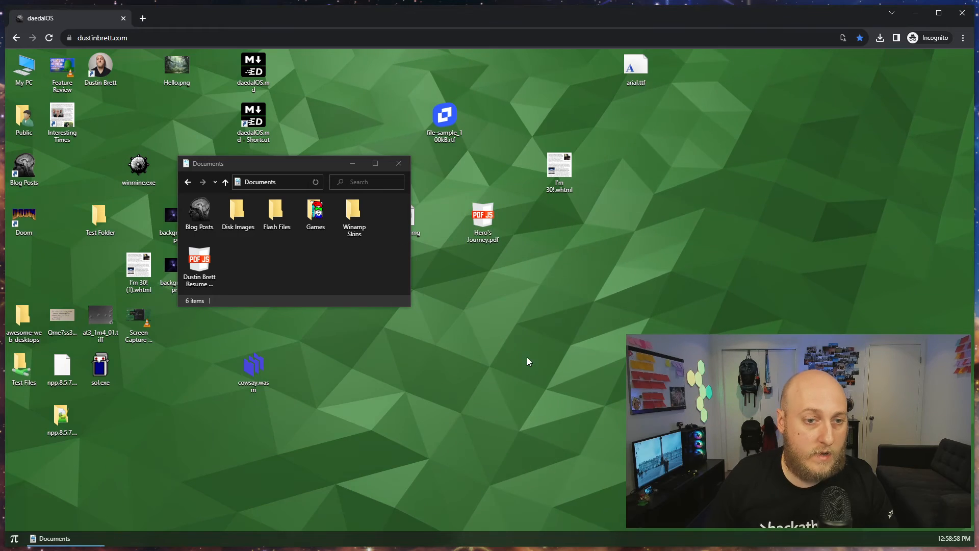
double_click(478, 221)
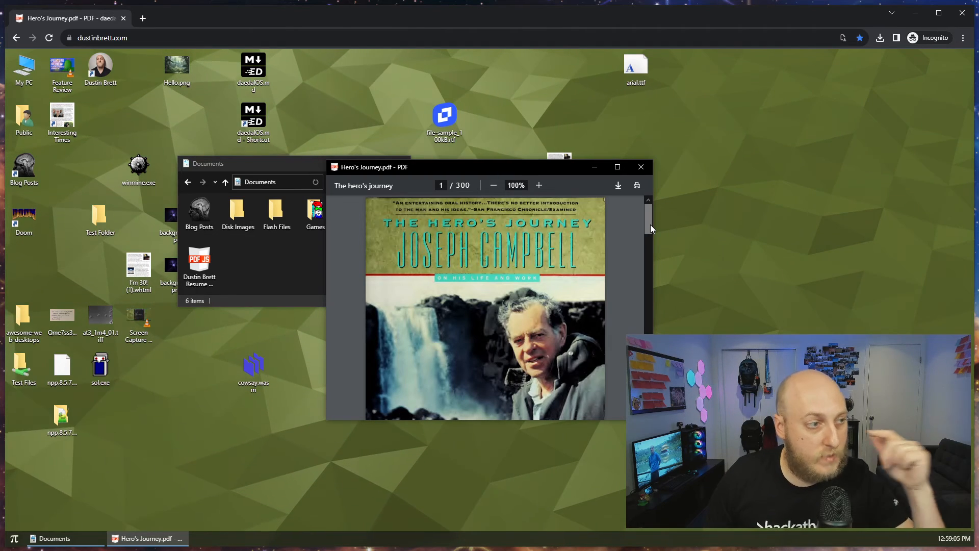
scroll(570, 307, "down", 15)
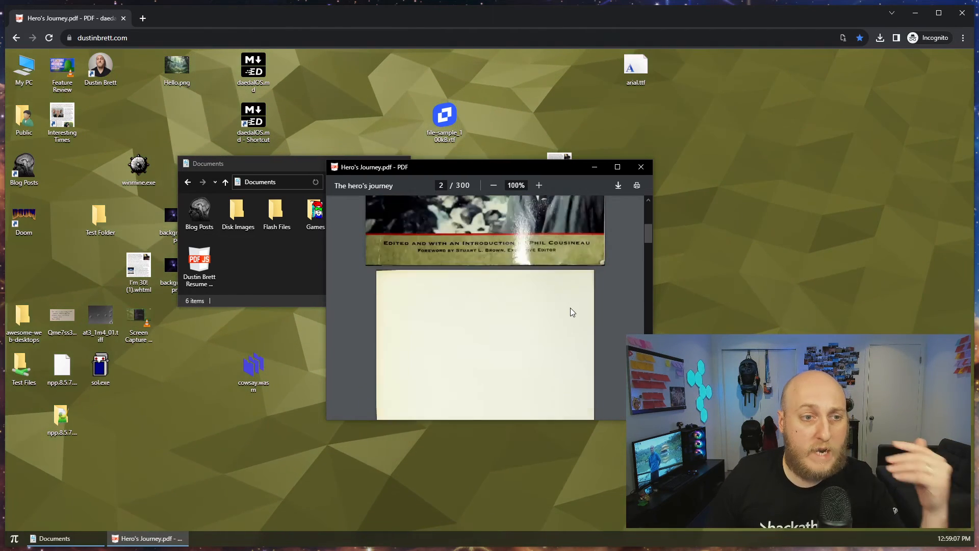
scroll(570, 308, "down", 15)
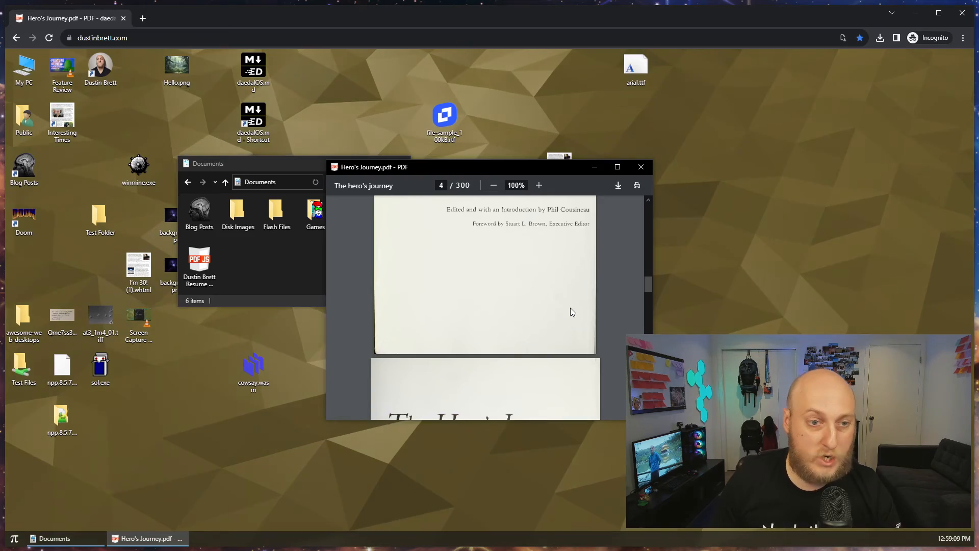
scroll(581, 311, "down", 15)
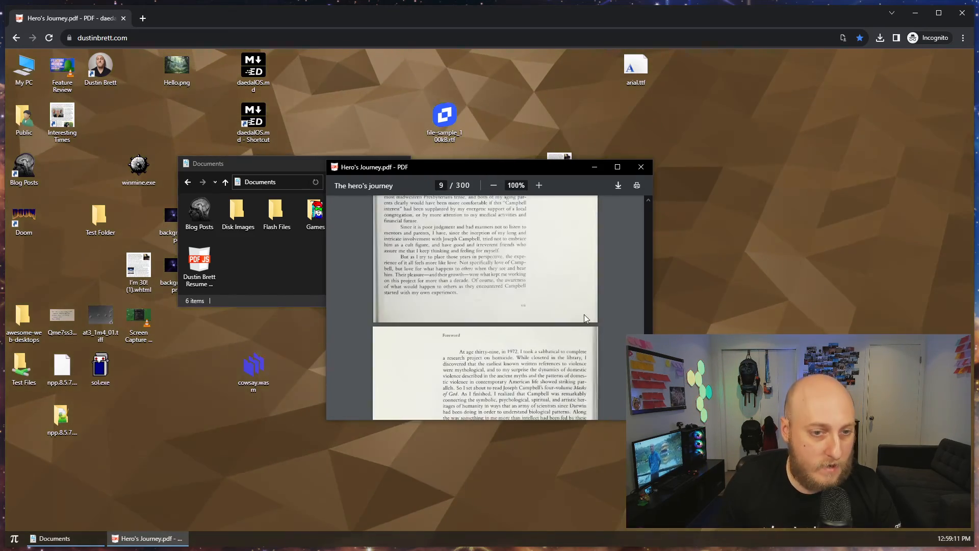
scroll(558, 340, "down", 10)
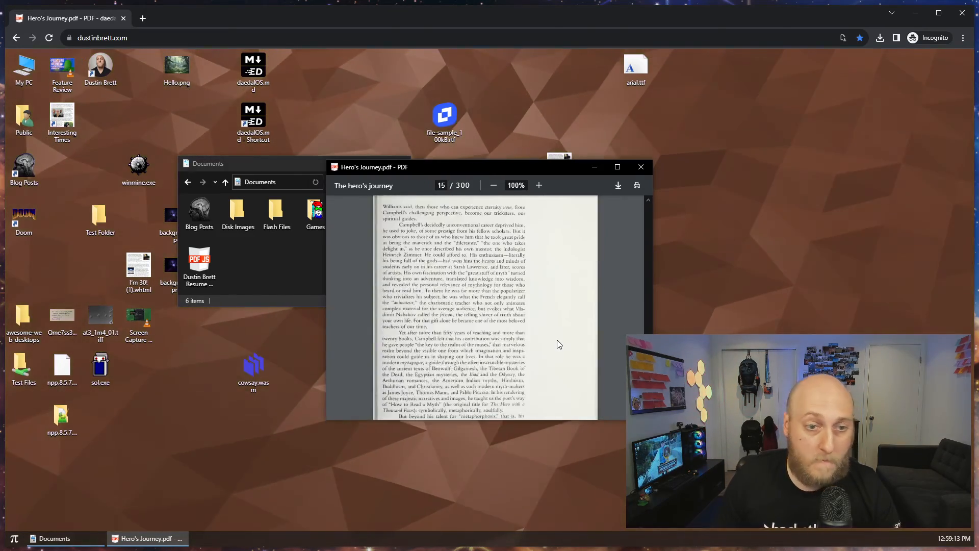
scroll(557, 367, "down", 10)
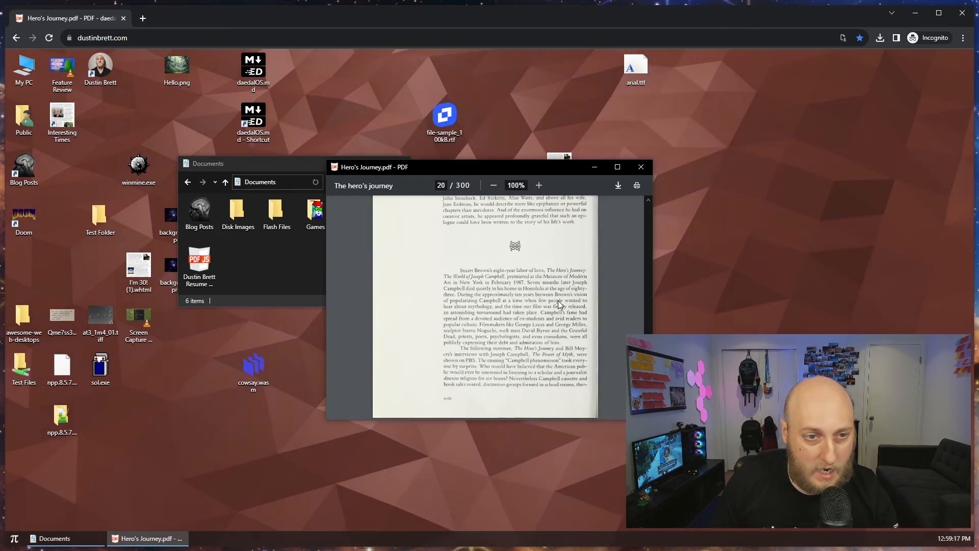
scroll(562, 312, "down", 10)
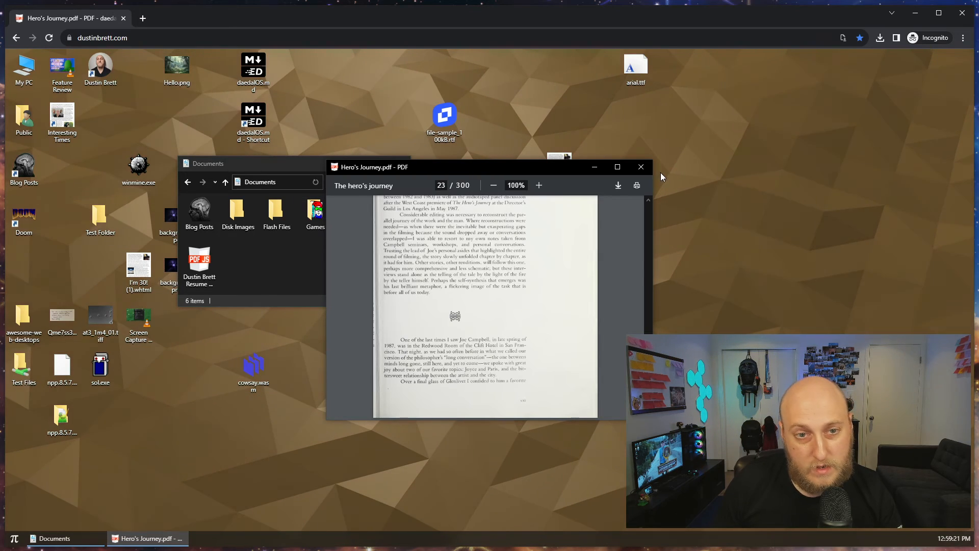
- Reload daedalOS and copy ACDC - Highway to Hell.mp3 from the Test Files folder onto its desktop
left_click(47, 39)
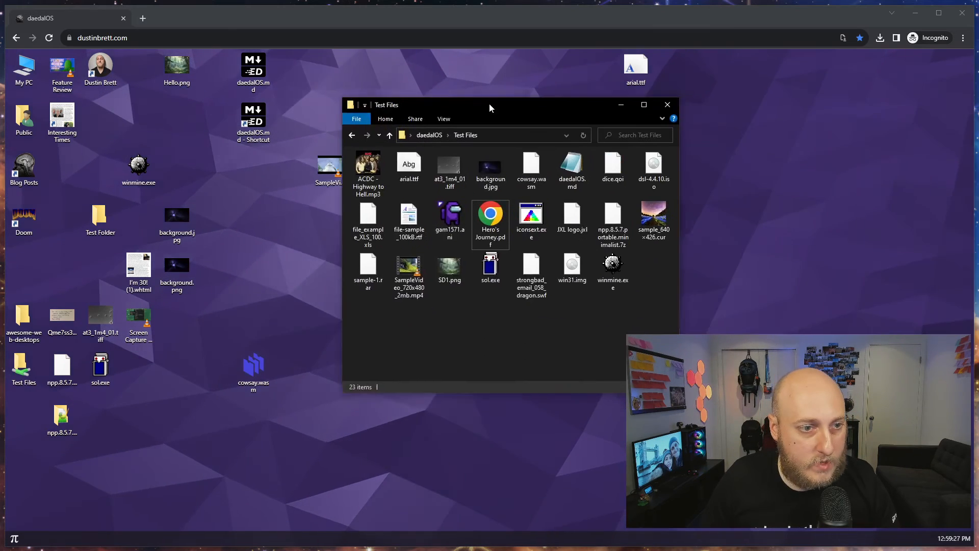
left_click_drag(489, 103, 330, 126)
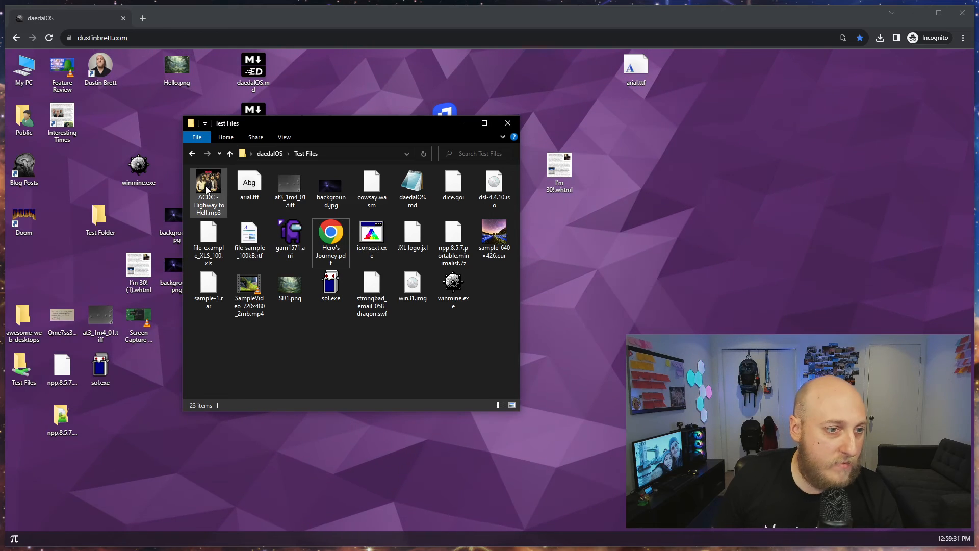
left_click_drag(224, 190, 568, 246)
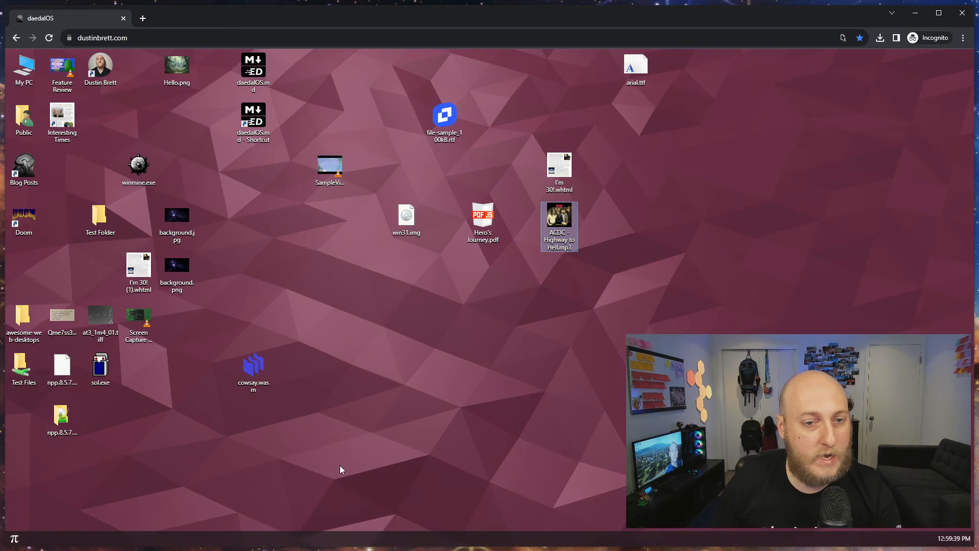
- Copy dice.qoi from the Test Files folder onto the daedalOS desktop, and view it in Photos before closing the viewer
key("alt+Tab")
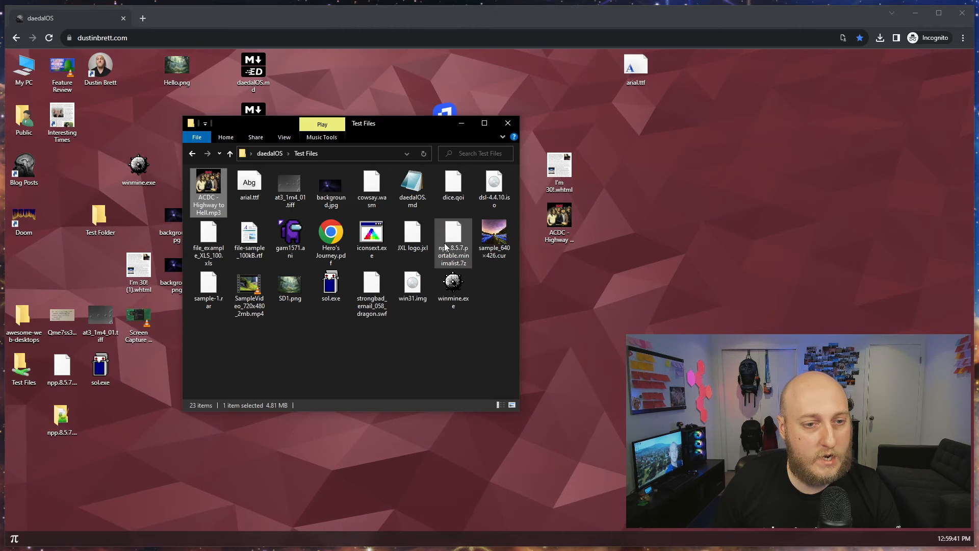
left_click(498, 325)
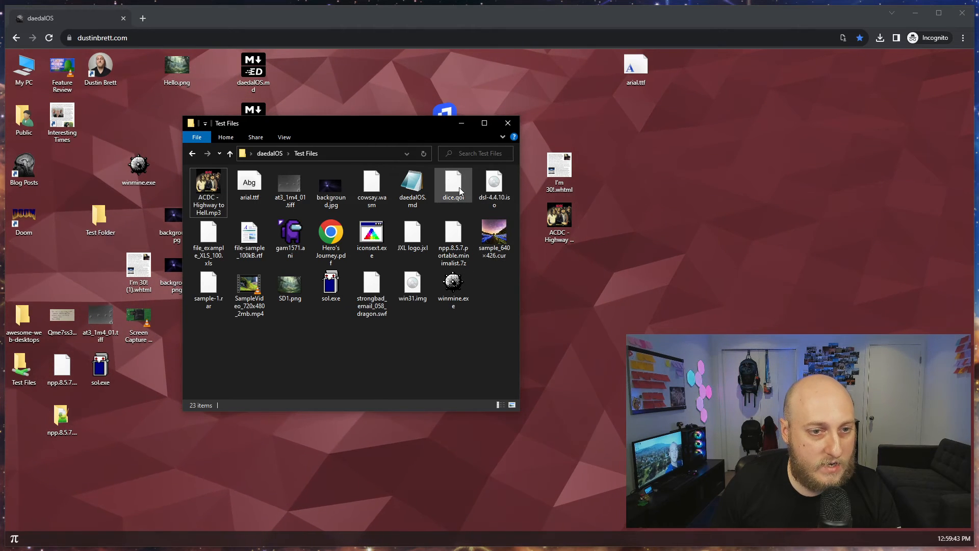
left_click_drag(454, 196, 679, 188)
double_click(675, 167)
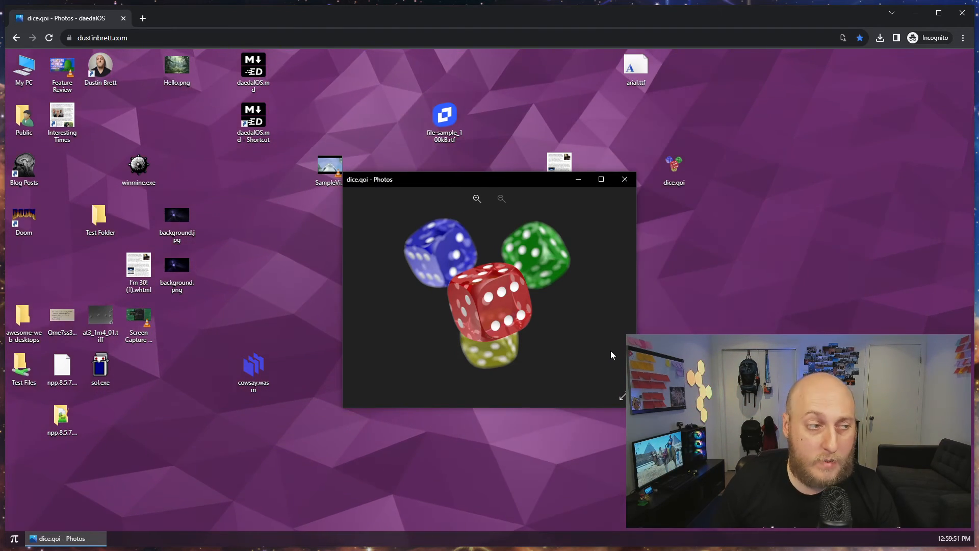
left_click(625, 179)
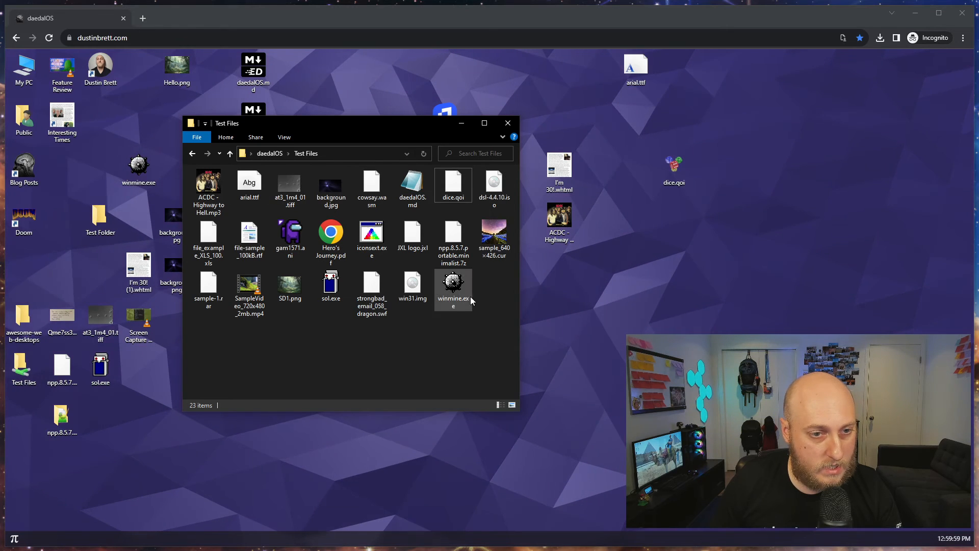
- Copy JXL logo.jxl from the Test Files folder onto the daedalOS desktop, and view it in Photos before closing the viewer
left_click(412, 234)
left_click_drag(657, 270, 637, 266)
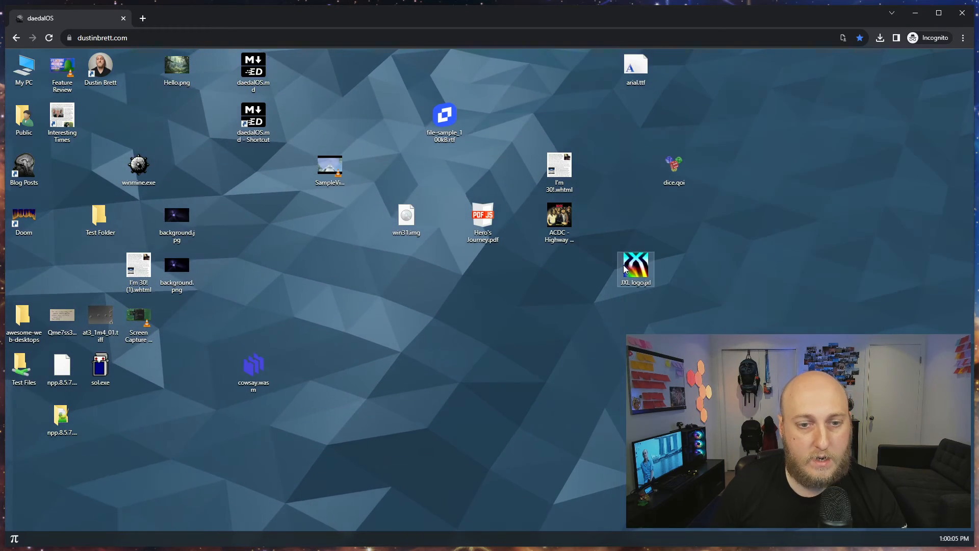
double_click(624, 267)
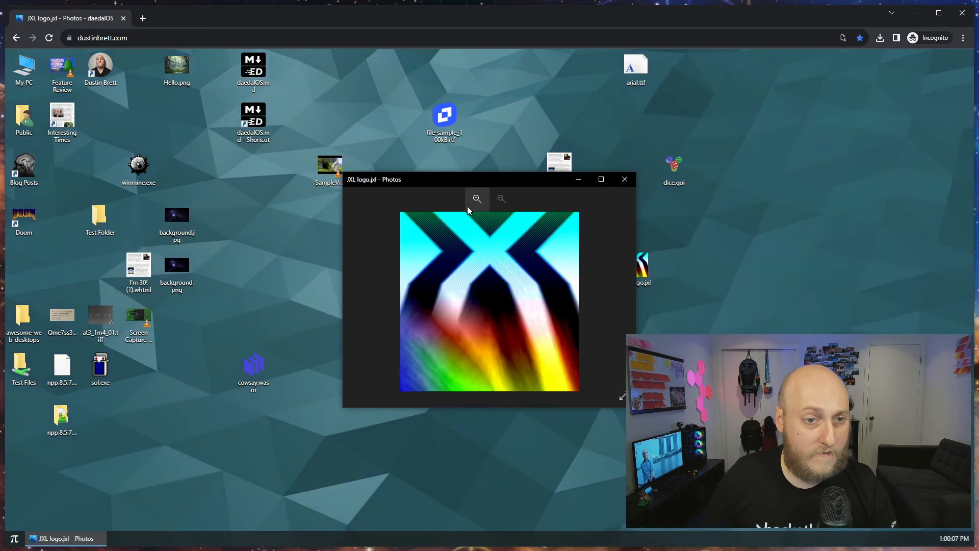
left_click_drag(464, 182, 371, 185)
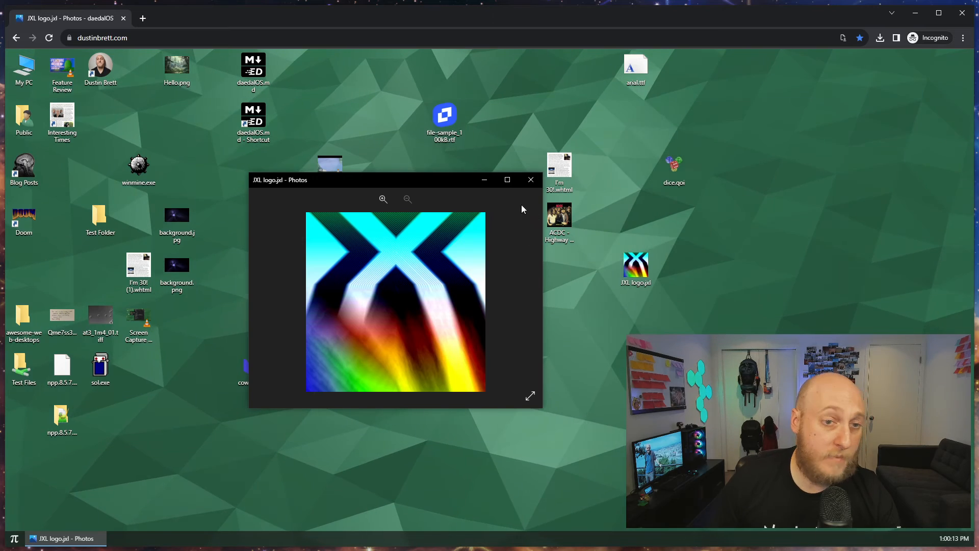
left_click(531, 180)
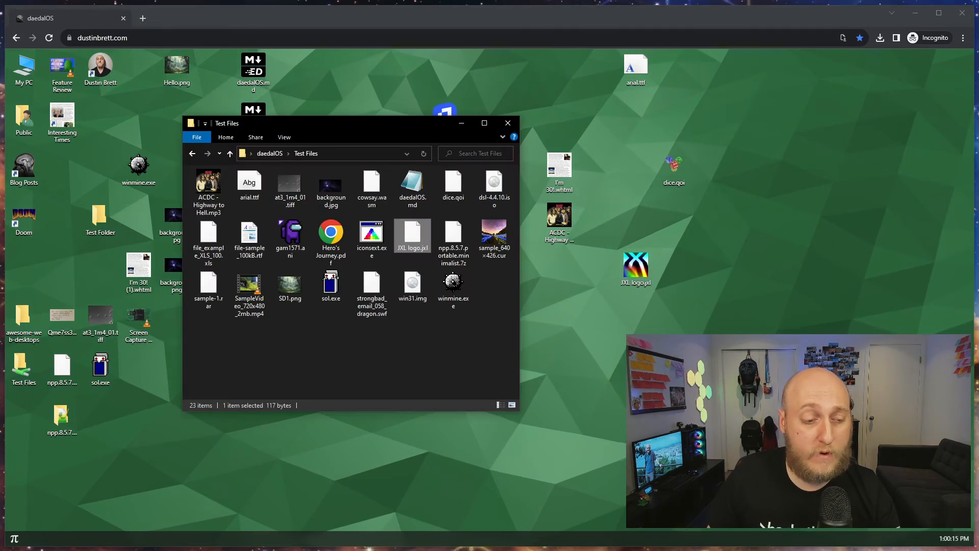
- Copy sample-1.rar from the Test Files folder onto the daedalOS desktop and extract the archive there
left_click(399, 356)
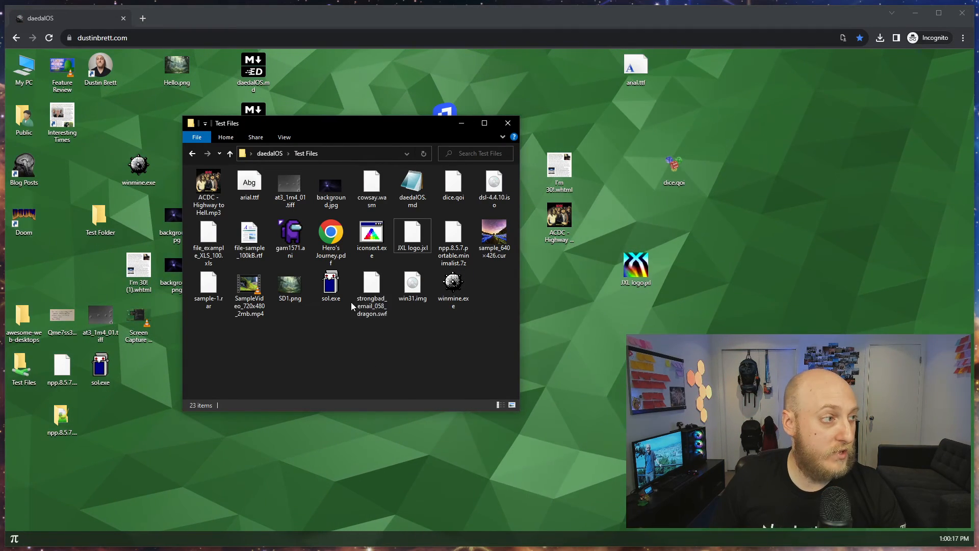
left_click_drag(209, 286, 598, 319)
right_click(604, 320)
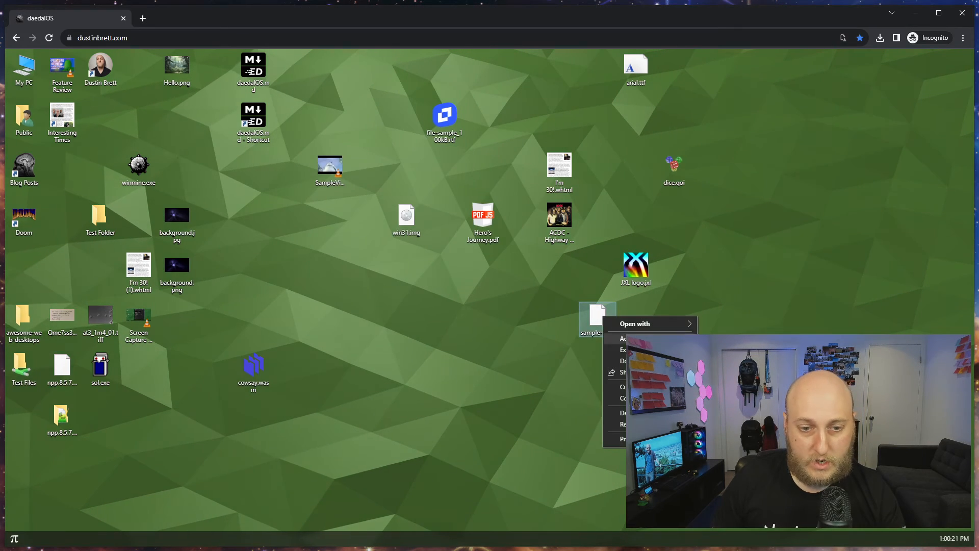
left_click(617, 343)
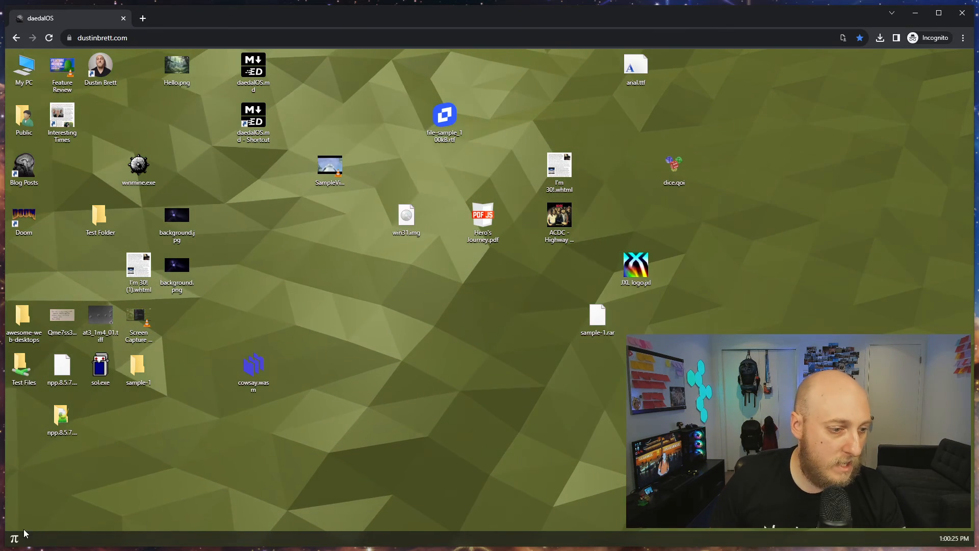
- Launch the IRC app and show the Libera.Chat network's messages in an enlarged window nearer the middle of the desktop
left_click(14, 539)
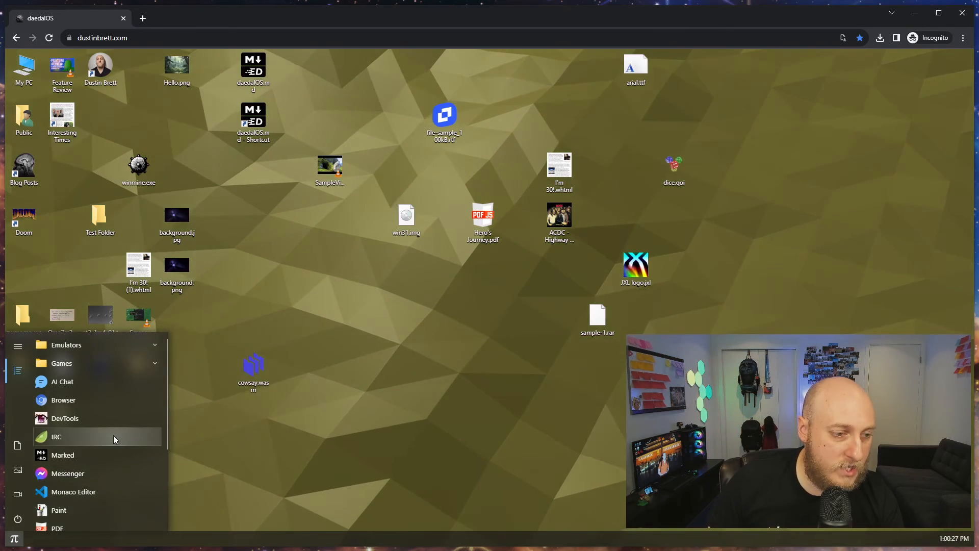
left_click(65, 437)
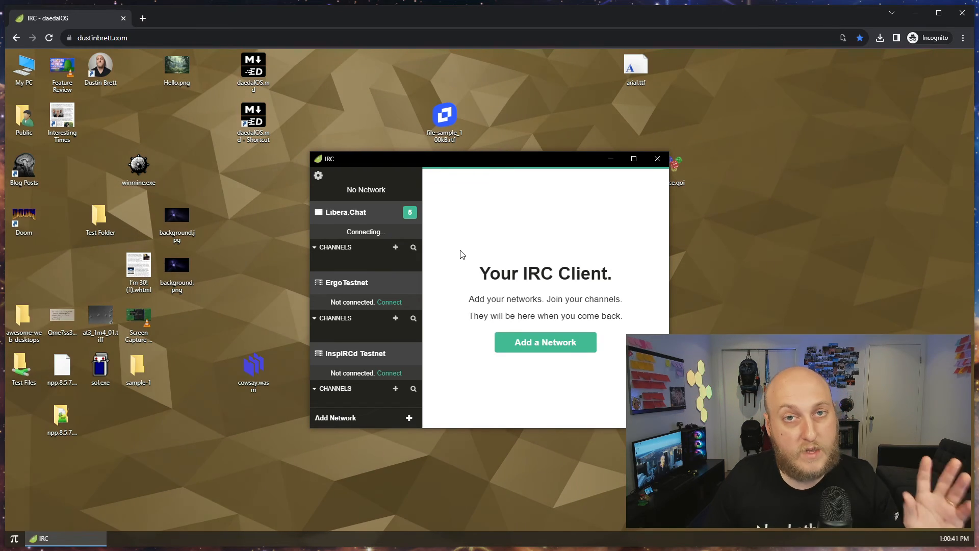
left_click(347, 212)
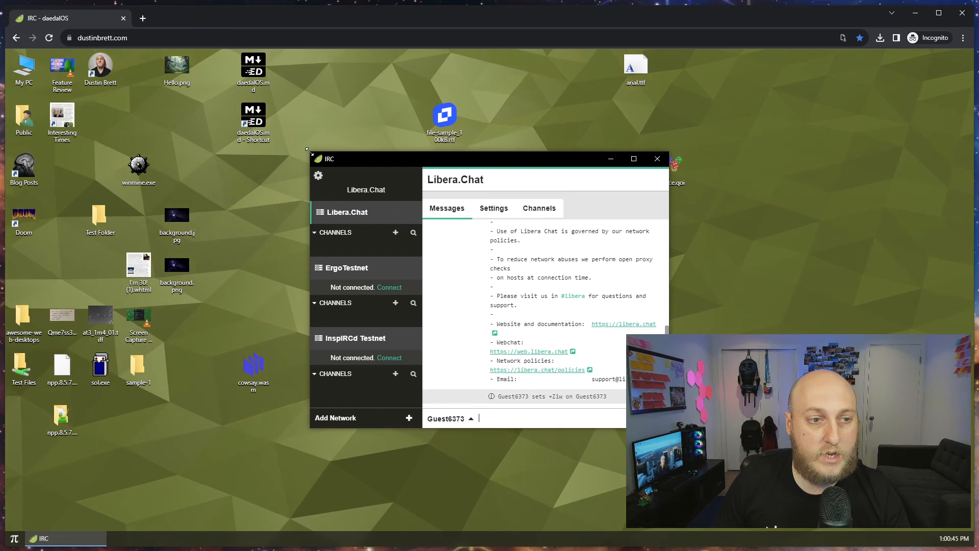
left_click_drag(309, 152, 148, 98)
left_click_drag(357, 110, 431, 113)
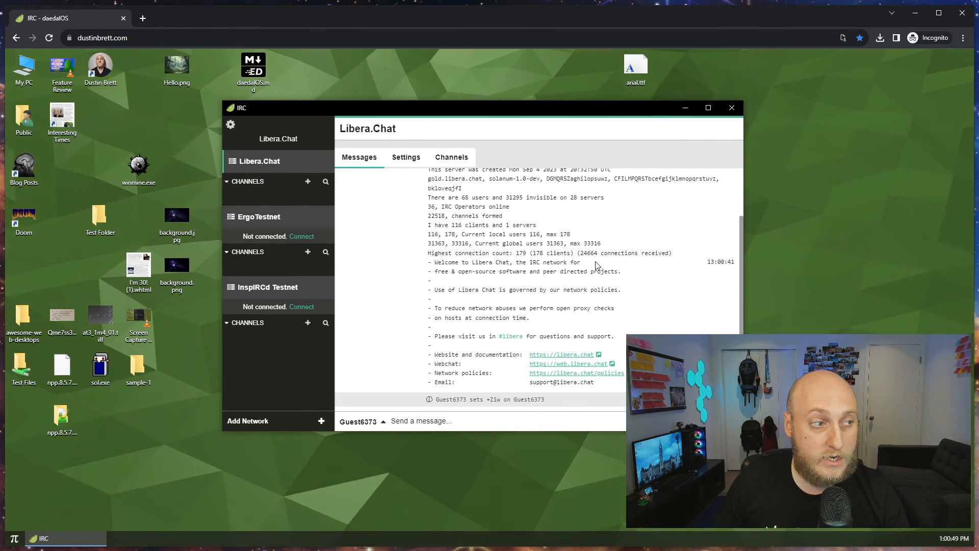
left_click(452, 158)
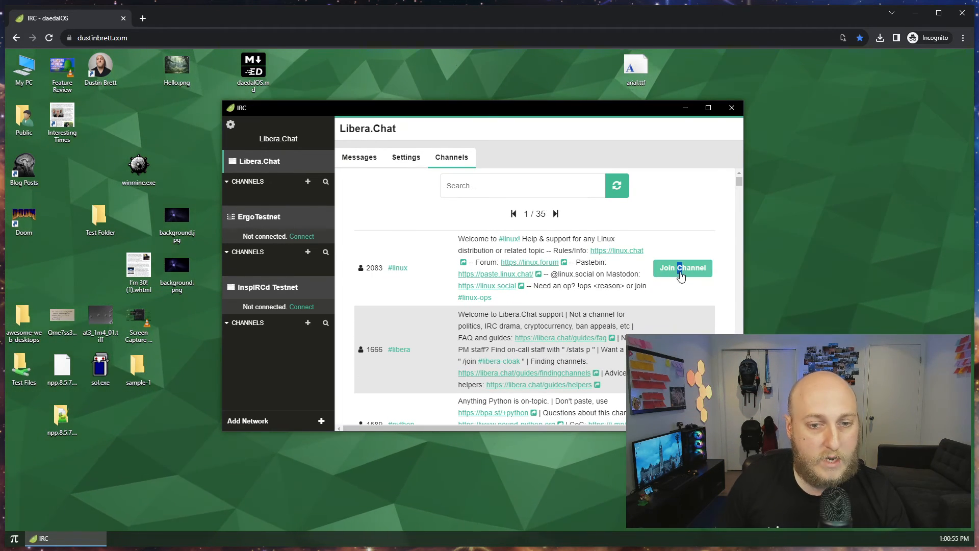
left_click(681, 276)
left_click(243, 199)
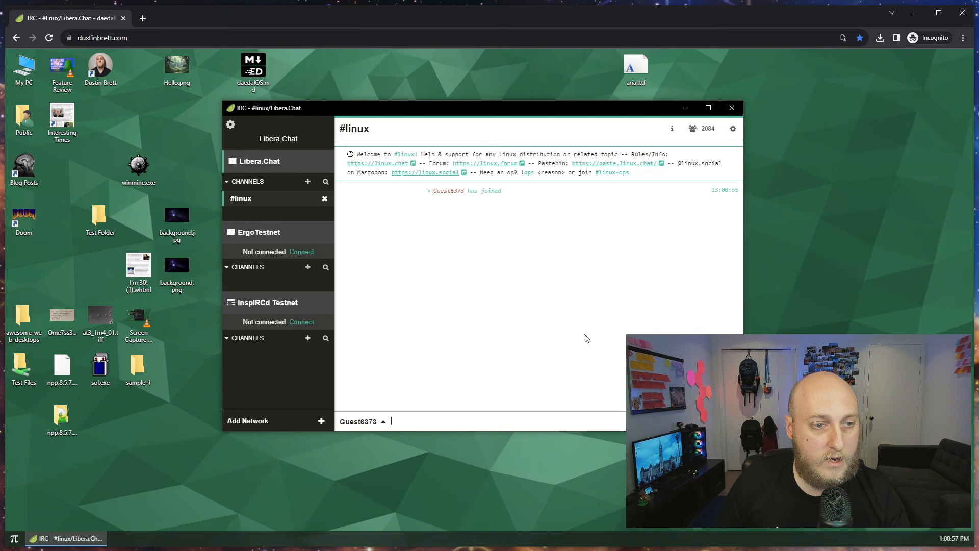
left_click_drag(744, 431, 908, 494)
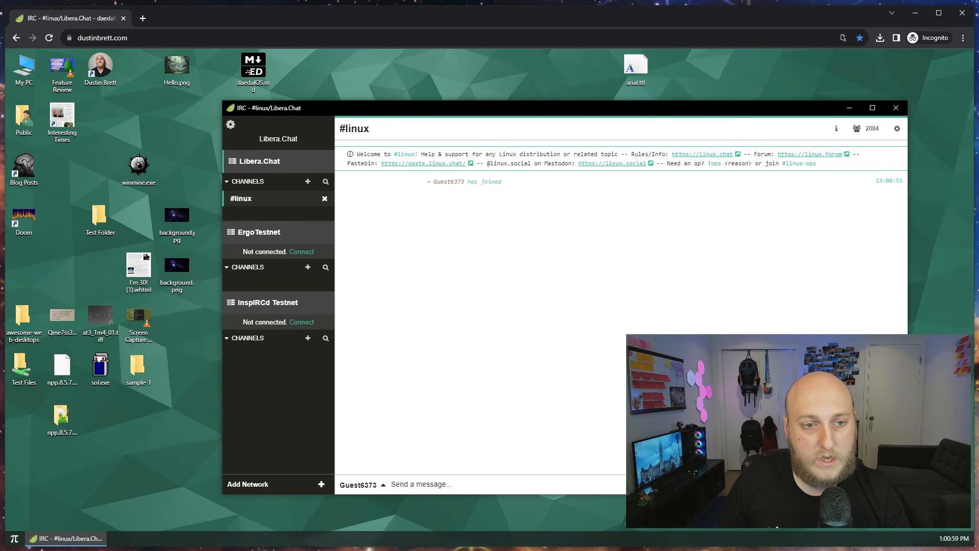
- Look through the list of people in the #linux channel in a moved, narrowed IRC window, and close IRC
left_click(865, 130)
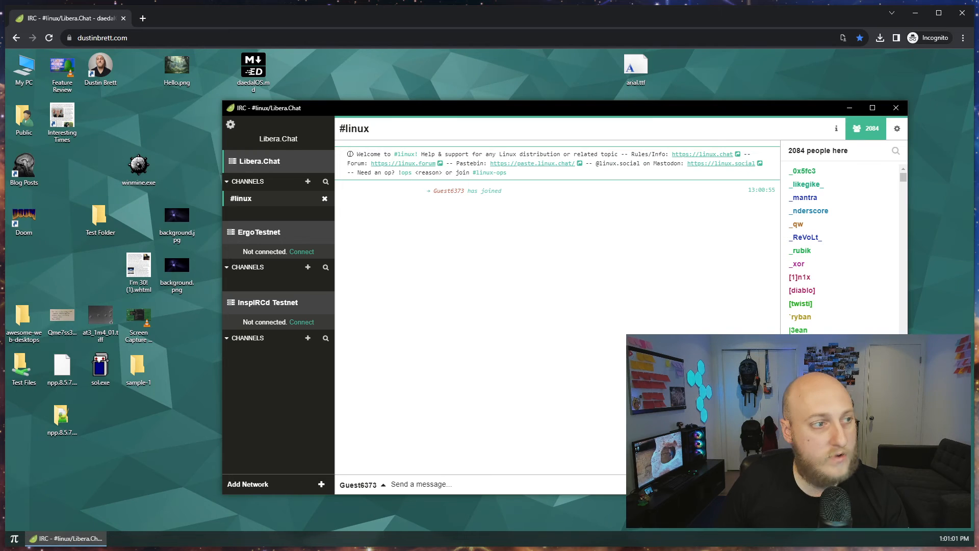
left_click_drag(598, 115, 432, 92)
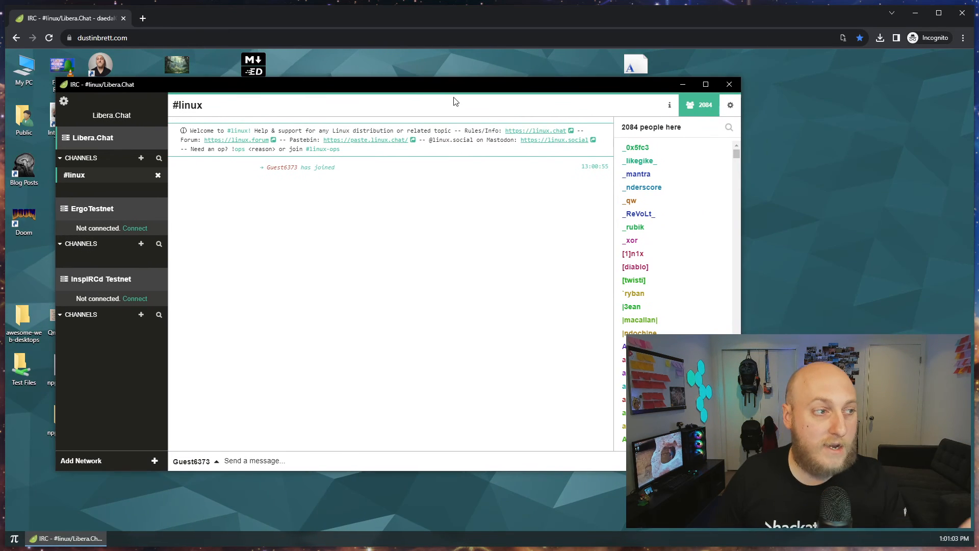
left_click(743, 188)
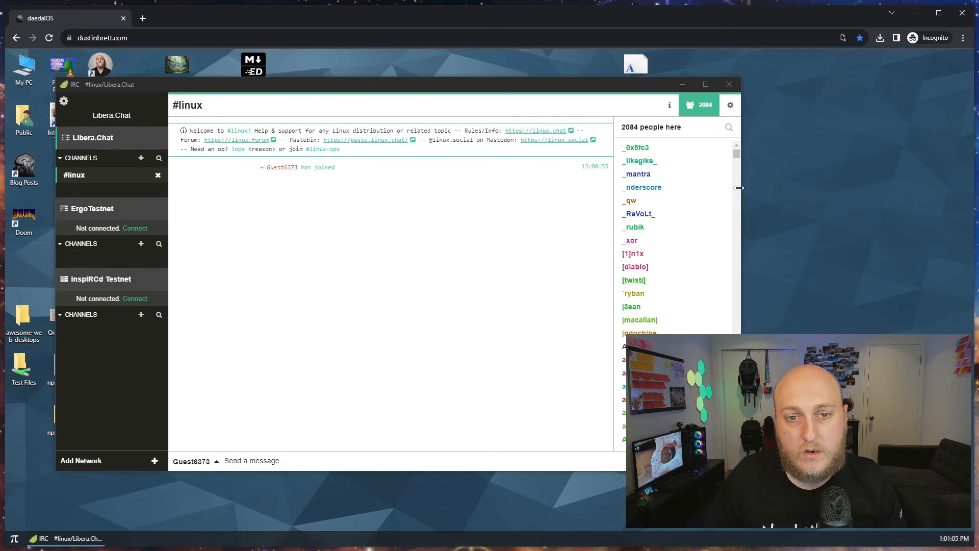
scroll(644, 202, "down", 5)
left_click_drag(740, 210, 606, 213)
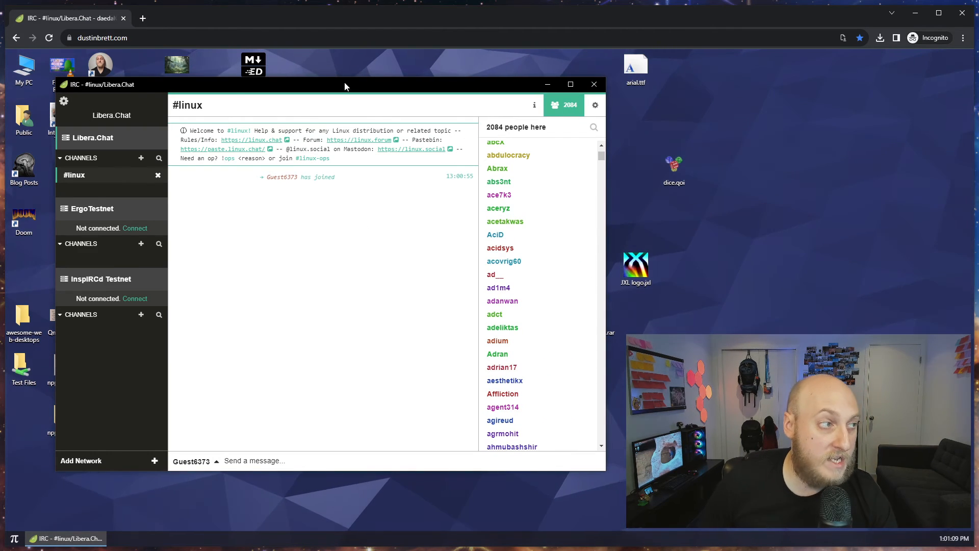
left_click(593, 86)
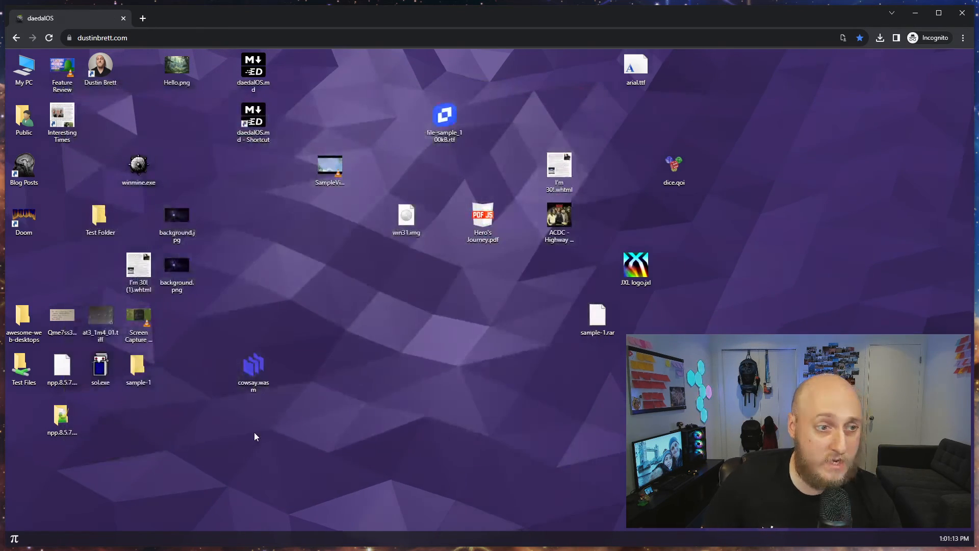
- Launch the Messenger app and move its window aside so the file icons beside it are uncovered
left_click(14, 538)
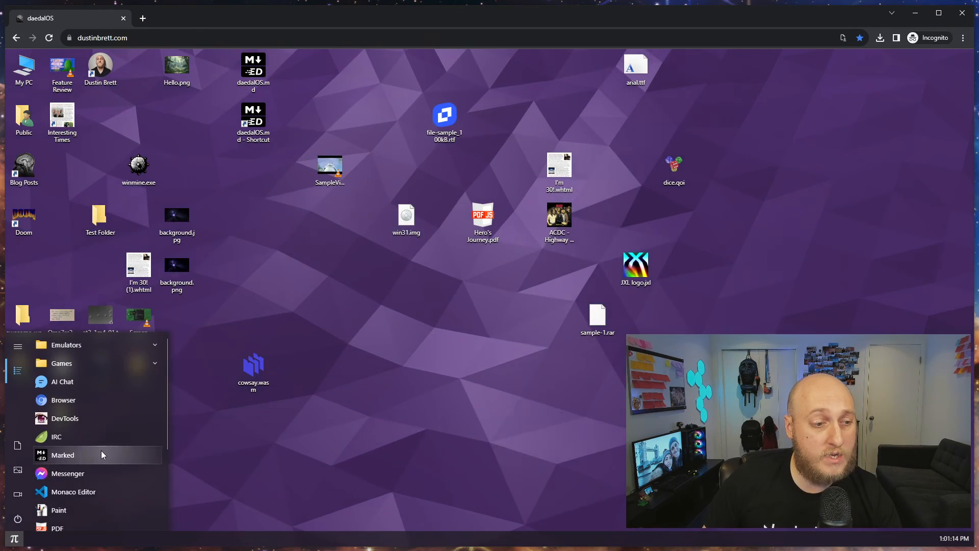
left_click(82, 480)
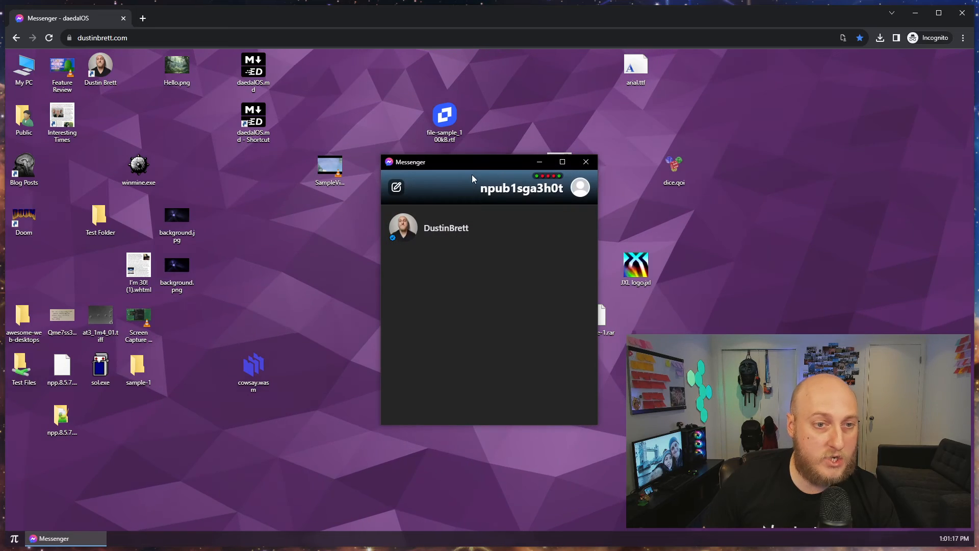
left_click_drag(472, 167, 291, 185)
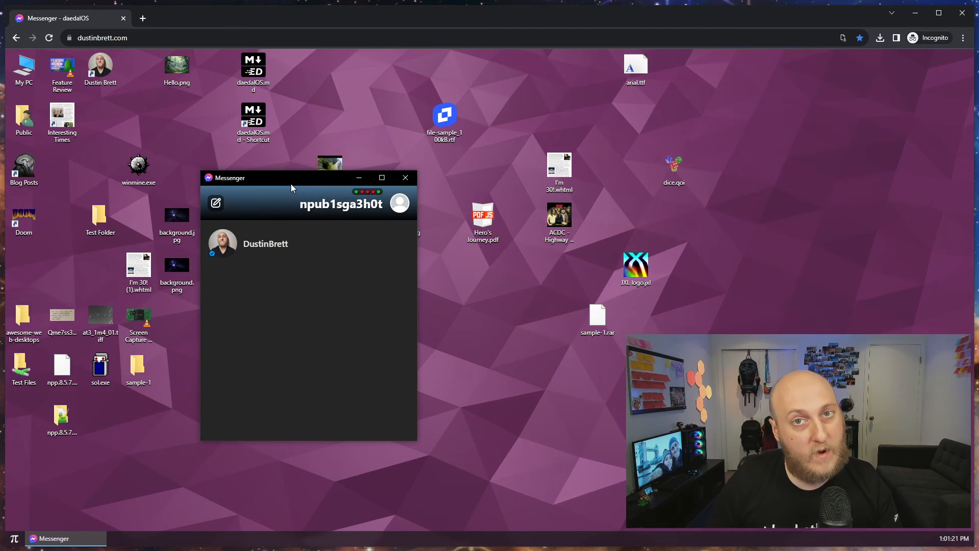
- Launch the AI Chat app and move its window over the upper part of the Messenger window
left_click(14, 536)
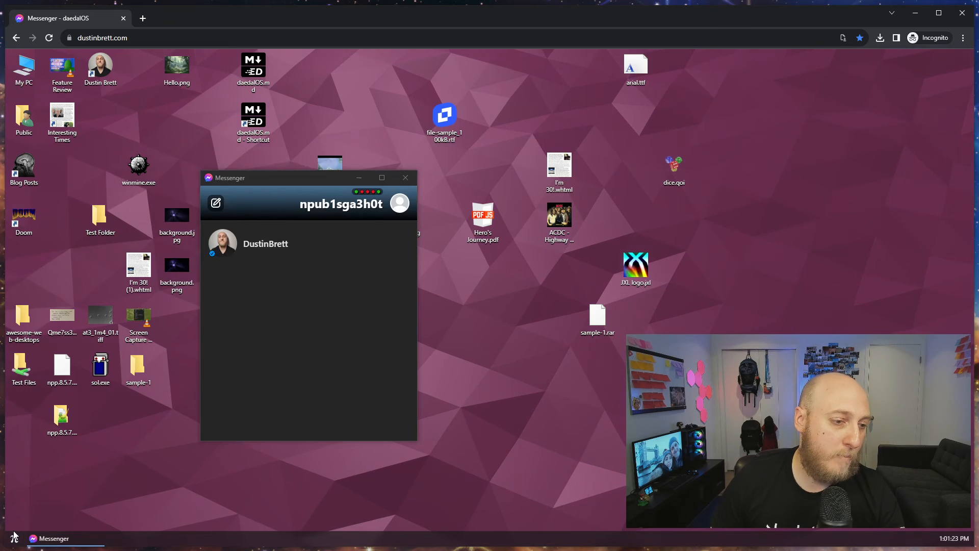
left_click(15, 537)
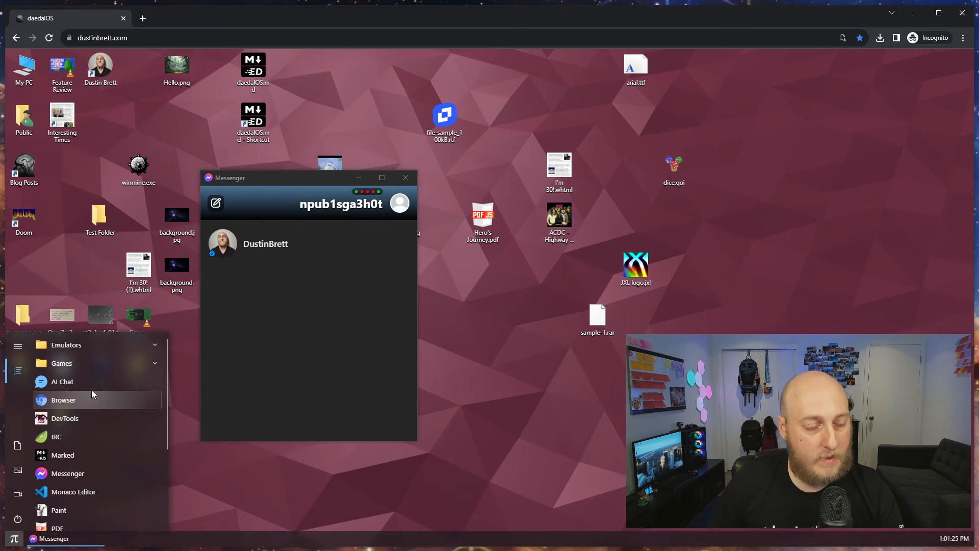
left_click(72, 382)
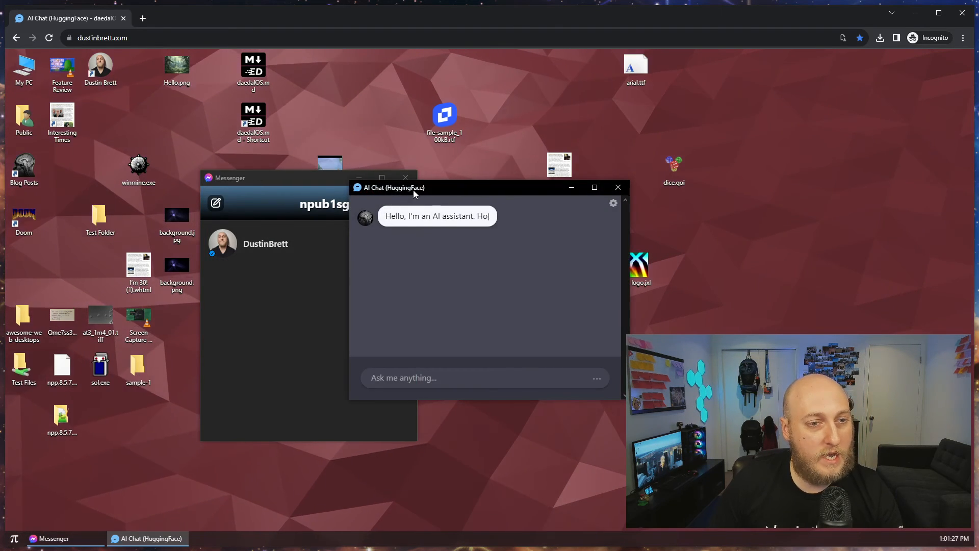
left_click_drag(416, 185, 171, 137)
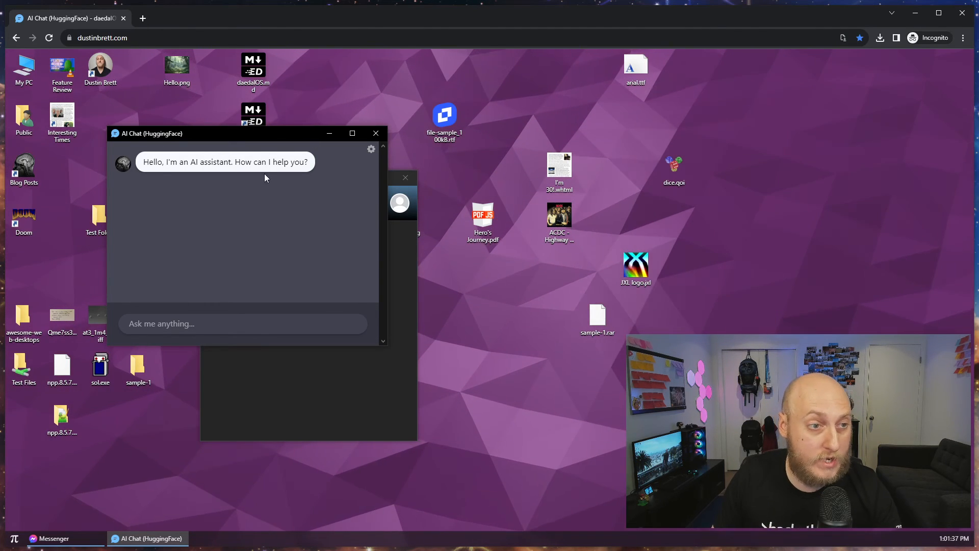
- View the AI engine choices in AI Chat's settings without selecting a different one
left_click(372, 149)
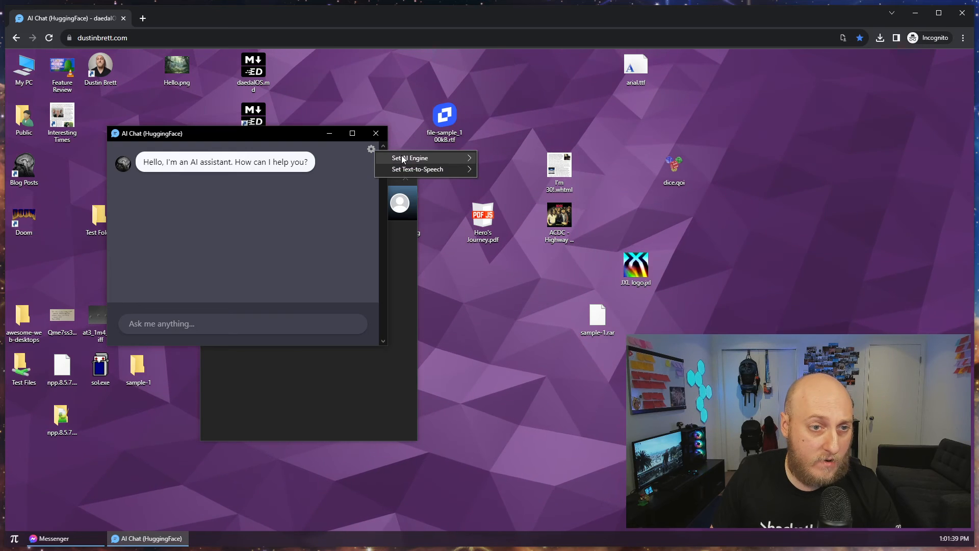
mouse_move(466, 158)
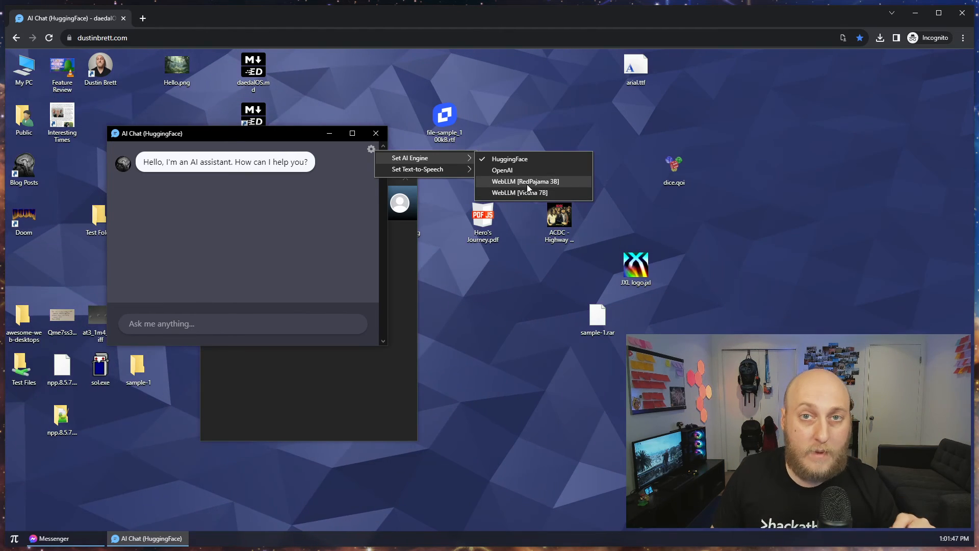
left_click(446, 236)
- View the available desktop background choices, including Stable Diffusion (Beta), without selecting a different one
right_click(316, 115)
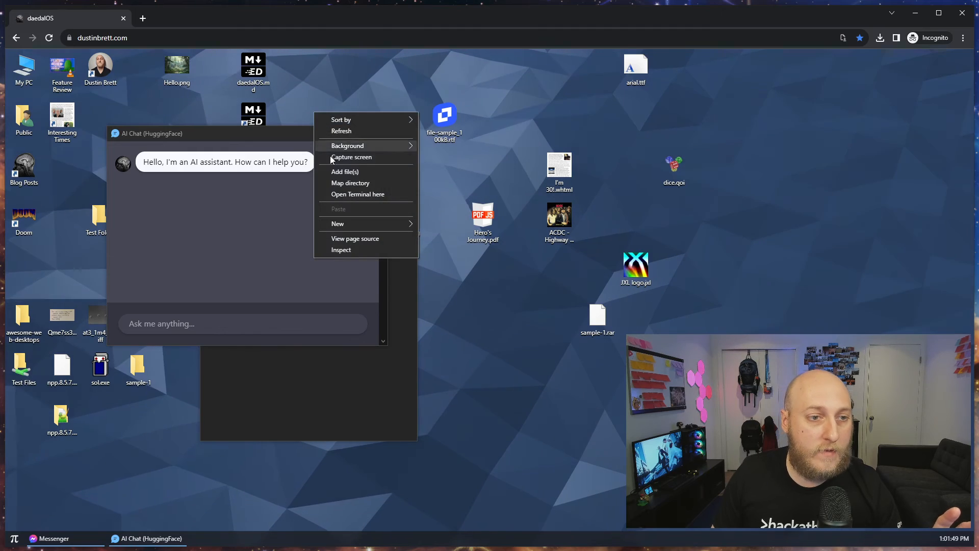
mouse_move(359, 146)
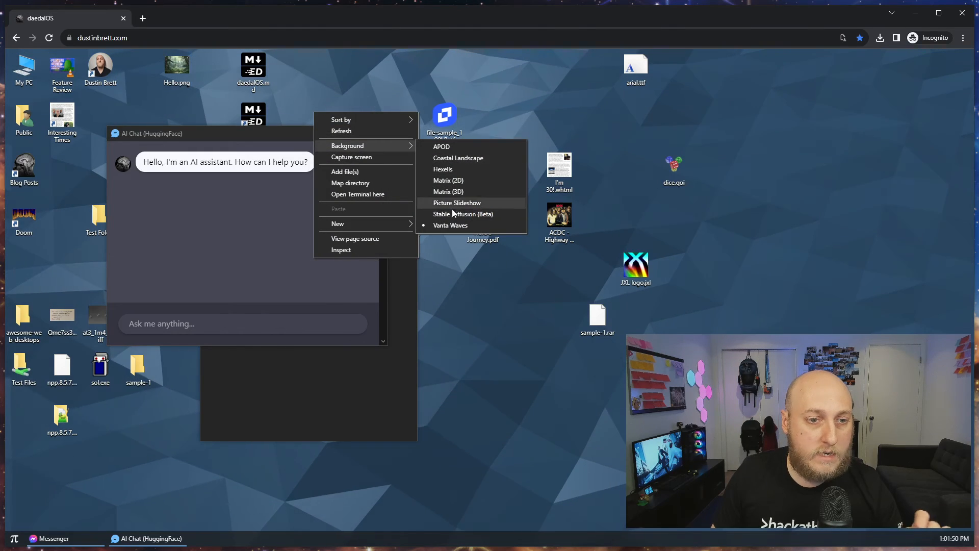
left_click(505, 332)
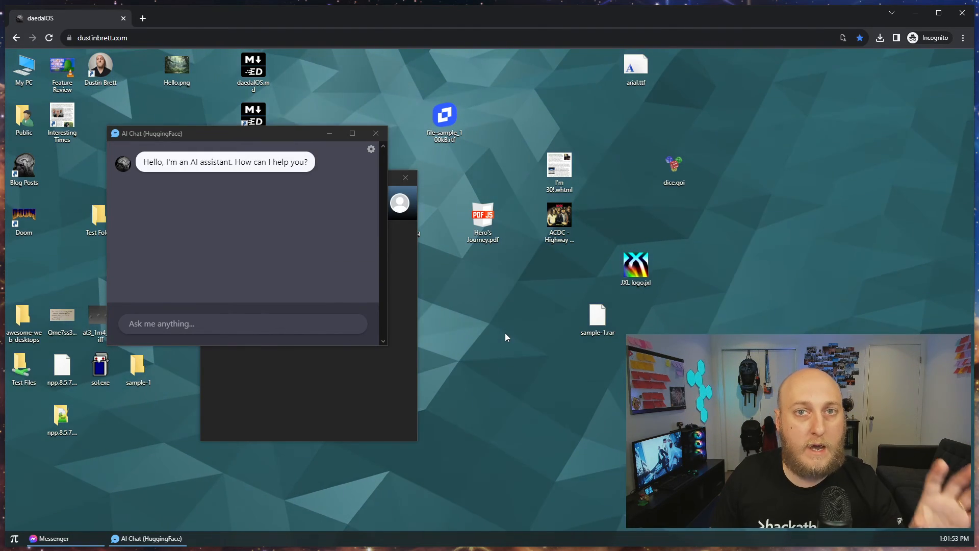
- View the AI engine choices in AI Chat's settings, keep the current engine, and close the AI Chat window
left_click(372, 150)
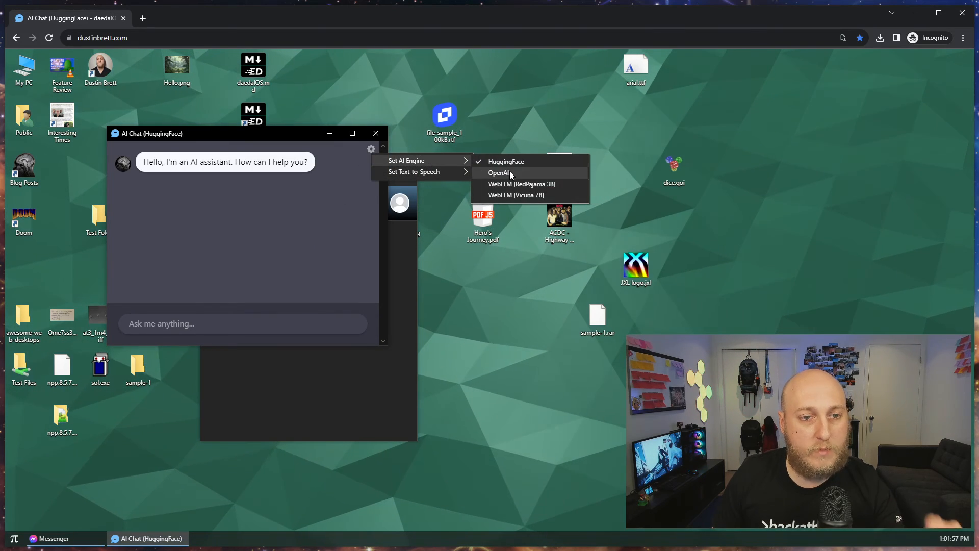
left_click(267, 235)
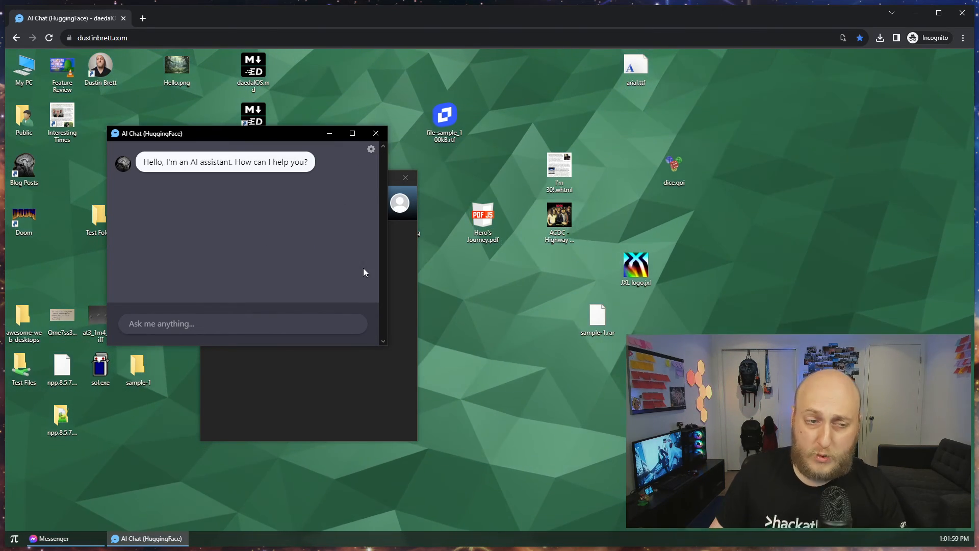
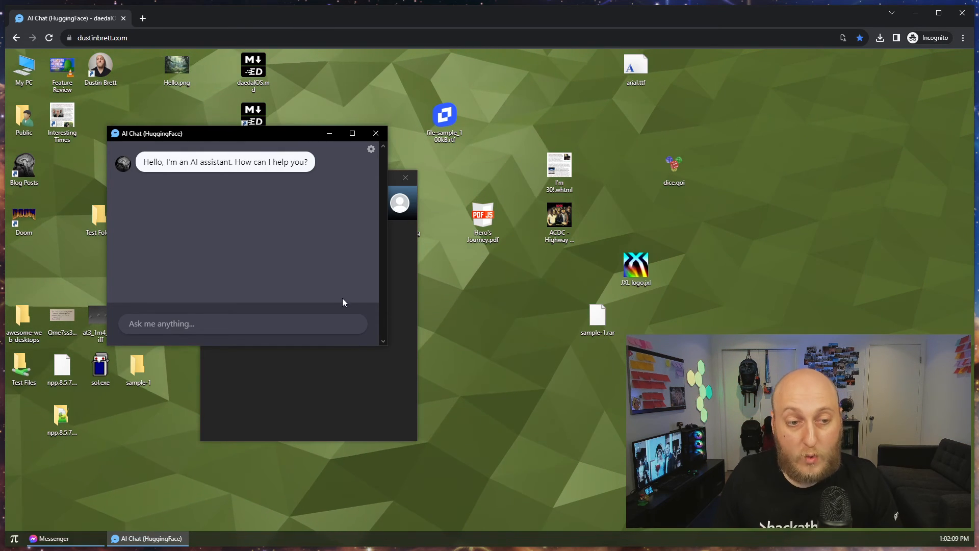
left_click(379, 134)
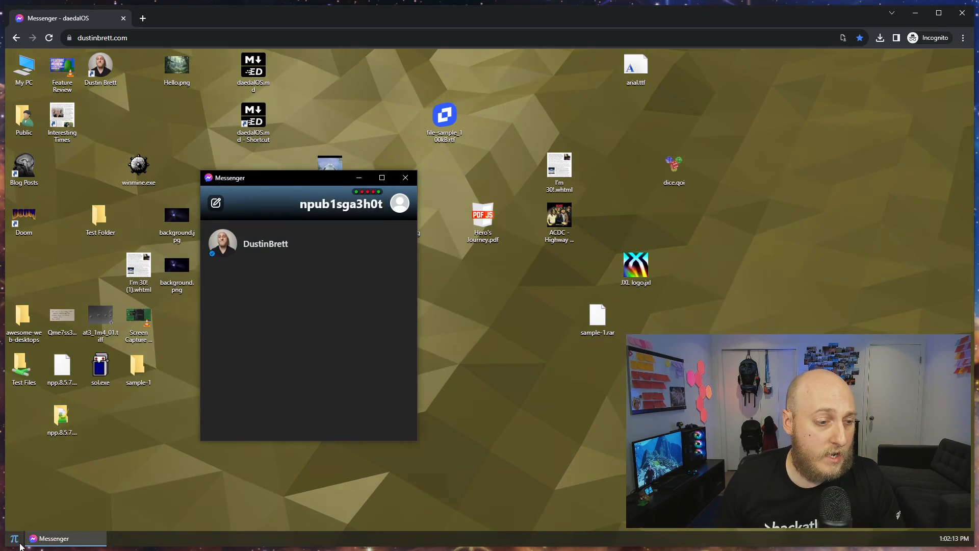
- Relaunch AI Chat, send the message "Hello dude" to the assistant, and close the chat window after its reply
left_click(15, 538)
left_click(75, 384)
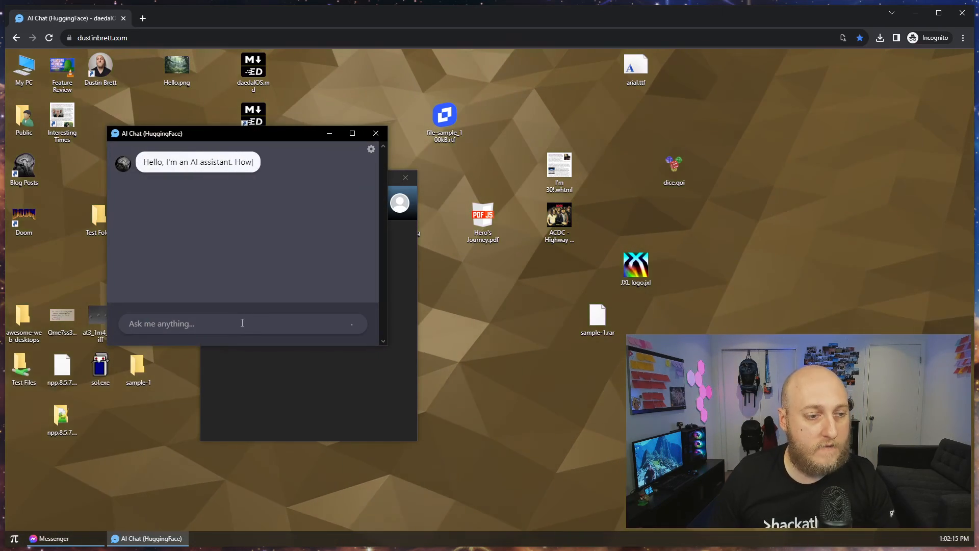
type("Hello")
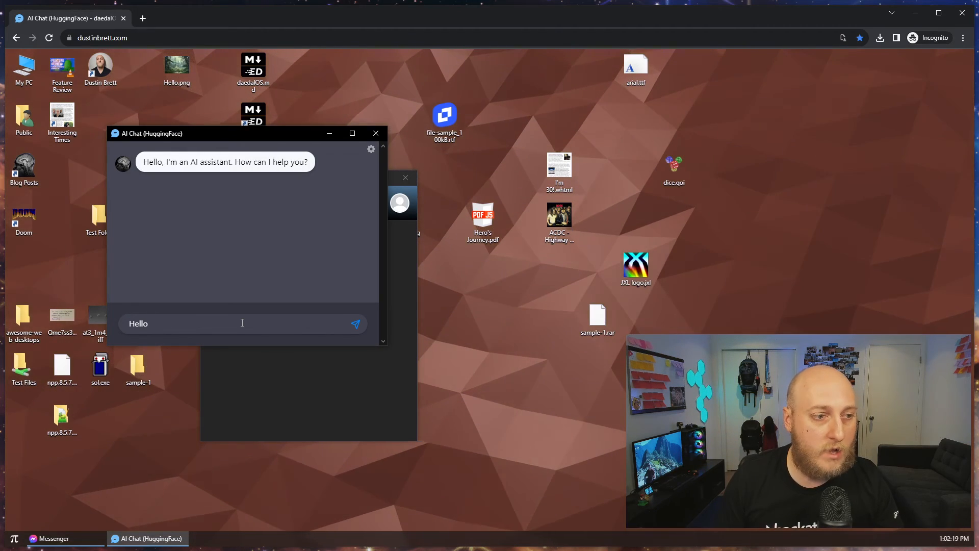
type(" dude")
key("Return")
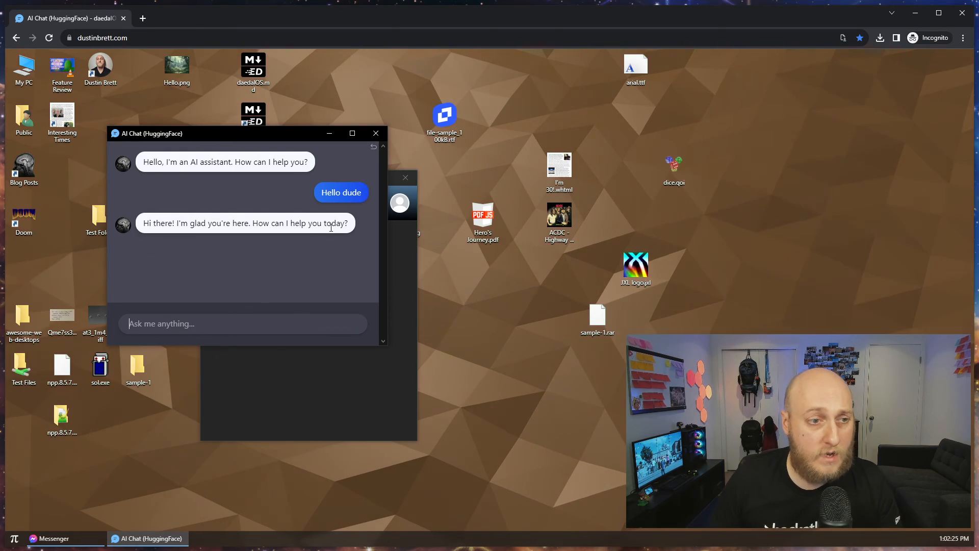
left_click(377, 133)
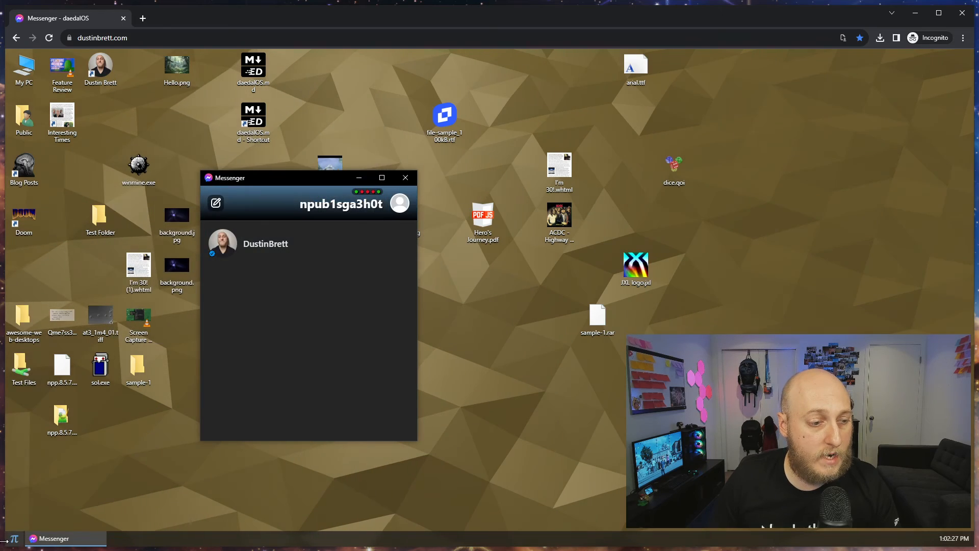
- View the games available in the Games folder of the app list without launching one
left_click(13, 540)
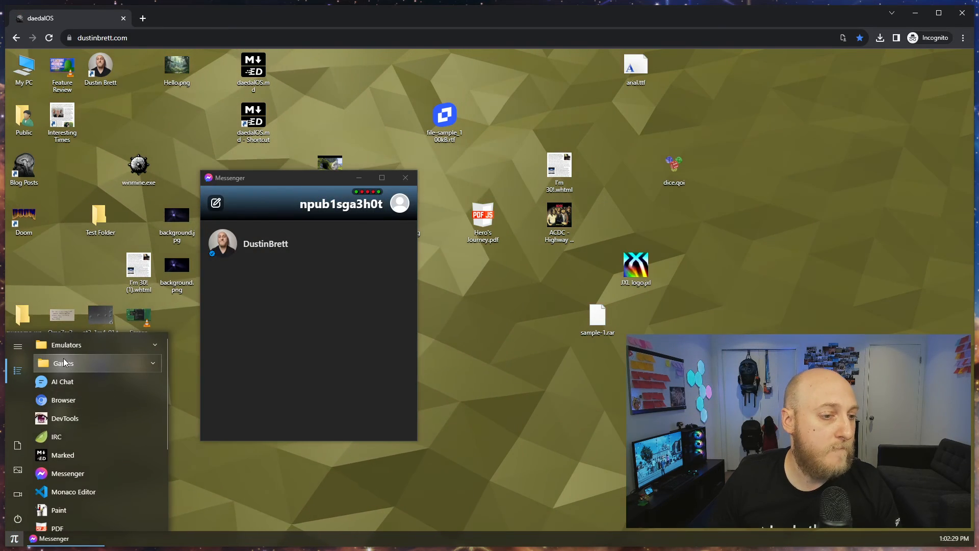
left_click(62, 363)
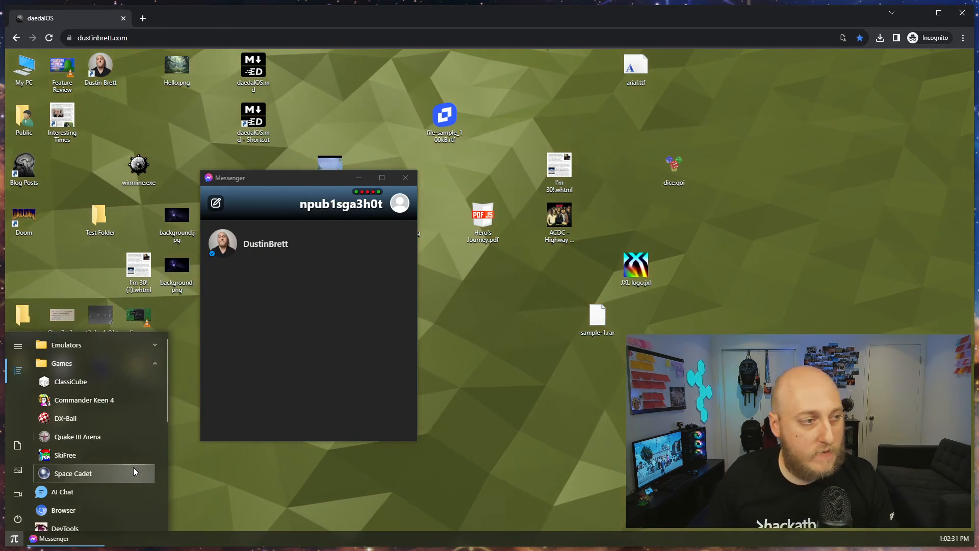
left_click(69, 273)
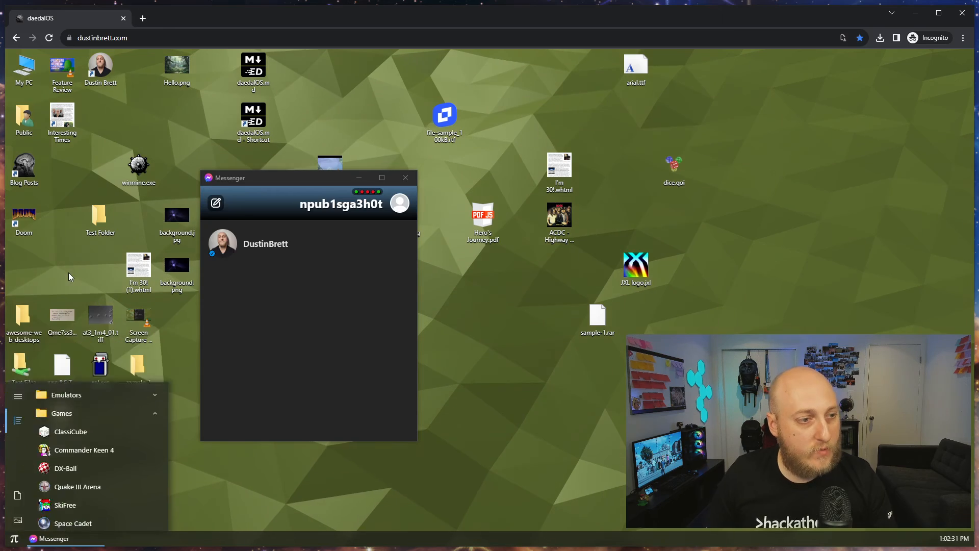
- Launch Doom from its desktop shortcut, move its window up beside the Messenger window, and start a new game
double_click(27, 224)
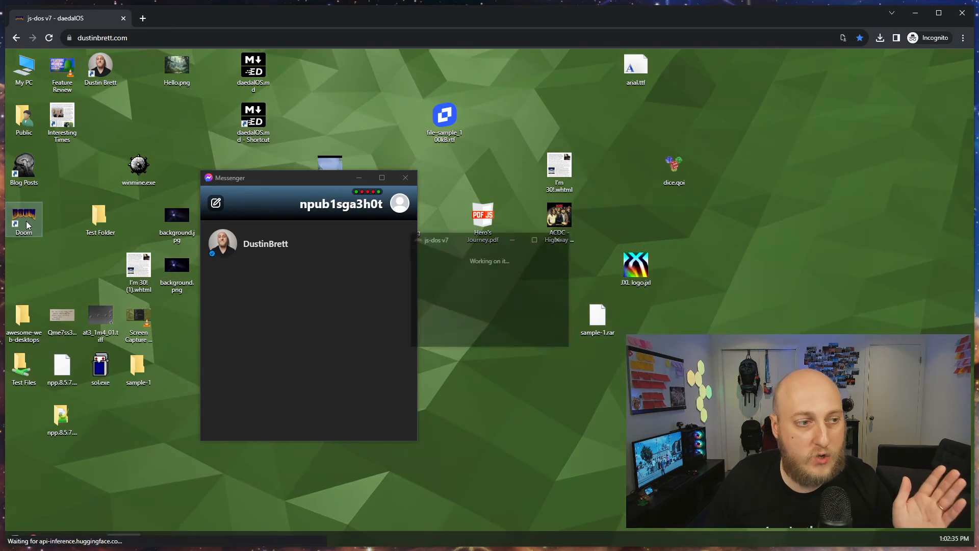
left_click_drag(452, 191, 383, 116)
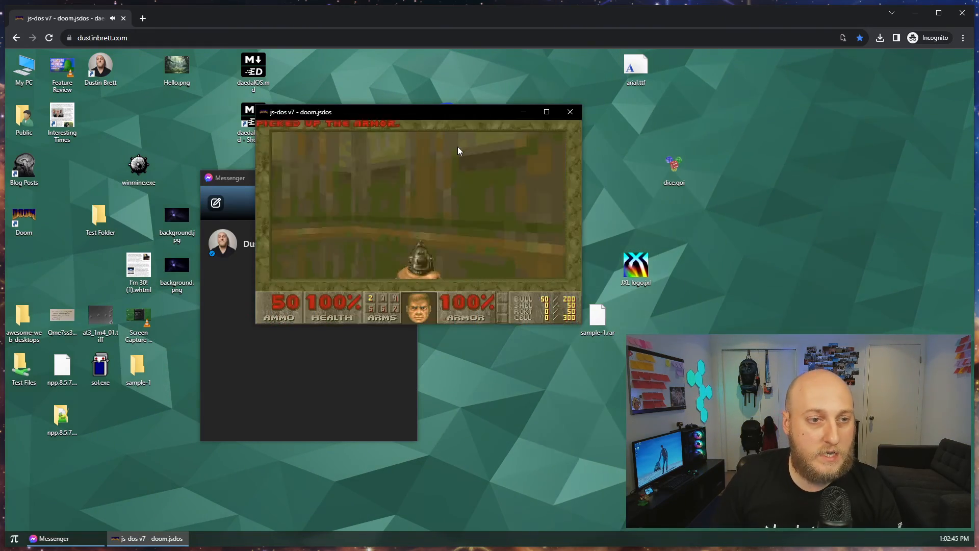
left_click(458, 147)
key("Return")
key("Return")
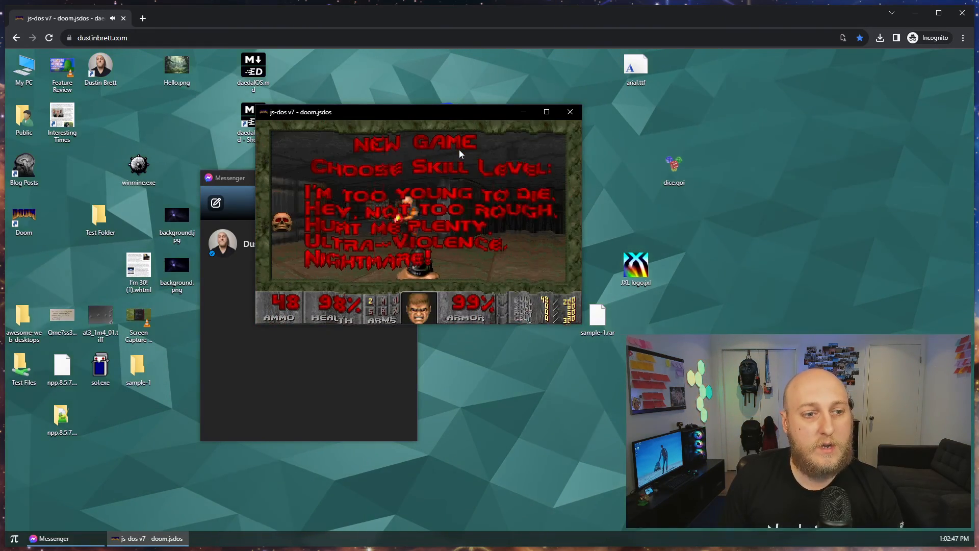
key("Return")
- Play the opening area of Doom, walking through the rooms and firing a shot, and close the game window
key("Up")
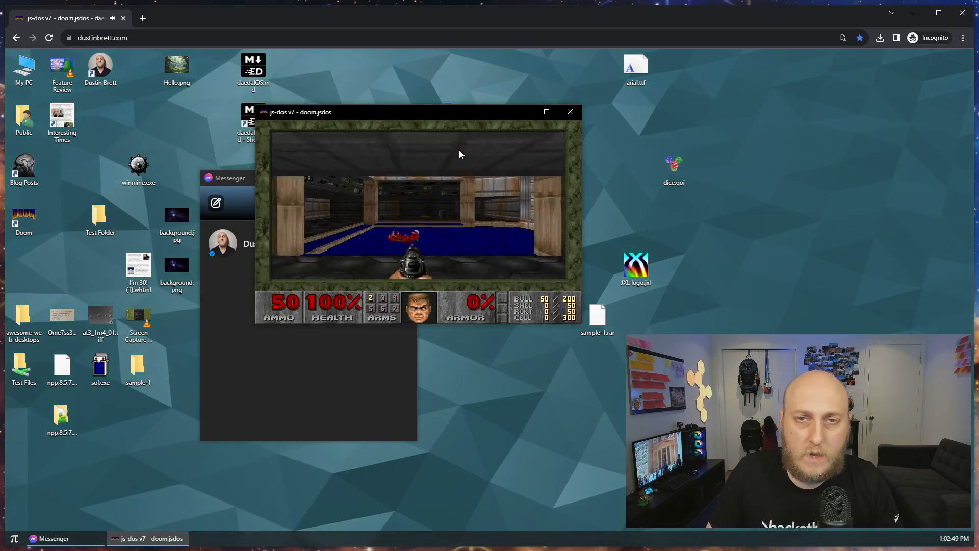
key("Left")
key("ctrl")
key("Up")
key("Right")
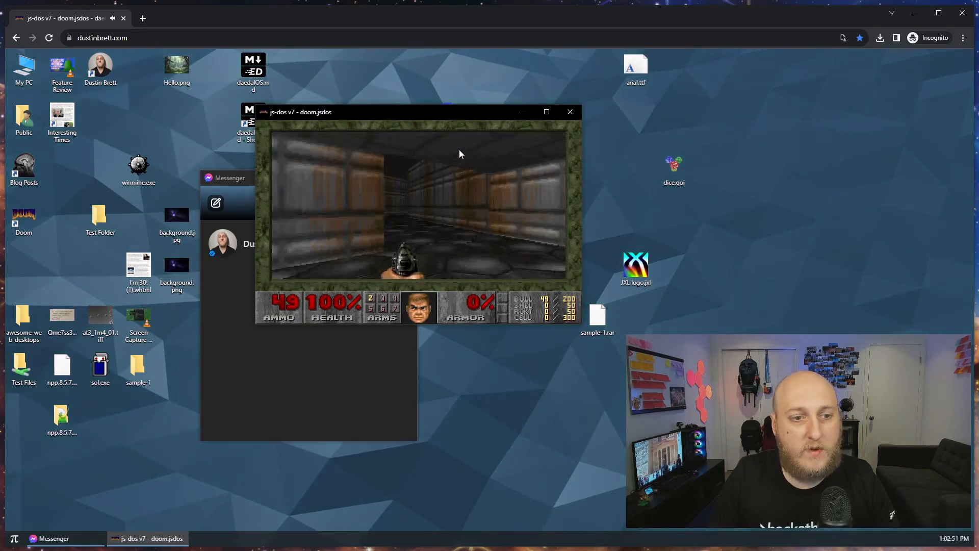
key("Up")
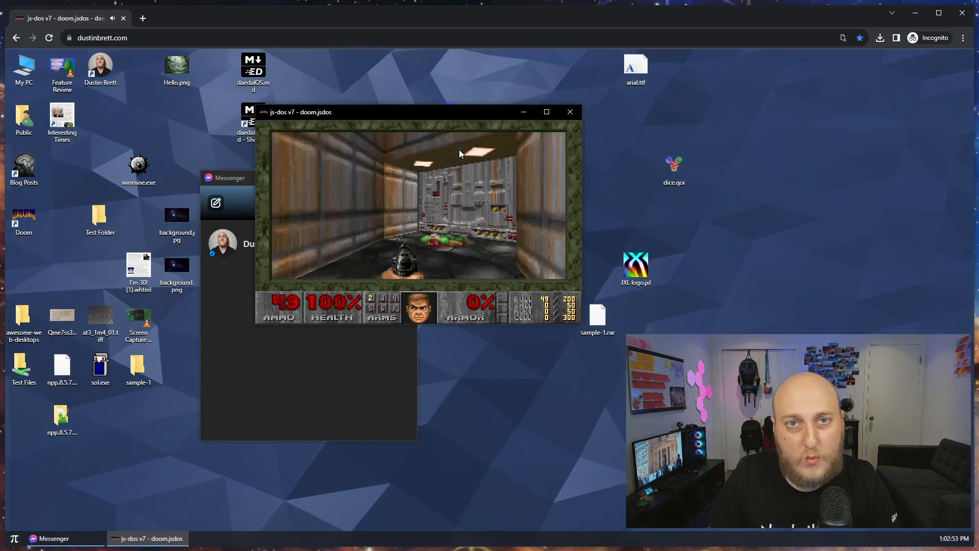
key("Left")
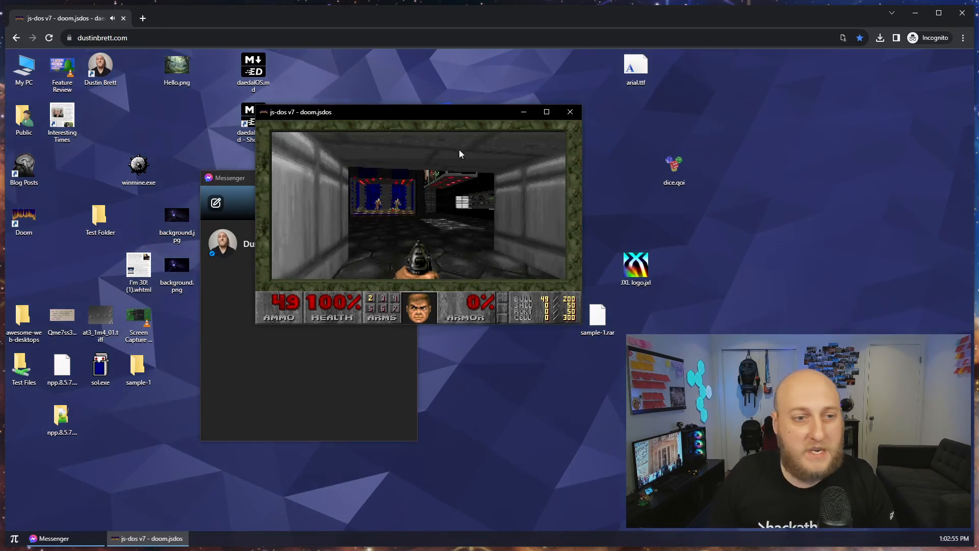
left_click(570, 112)
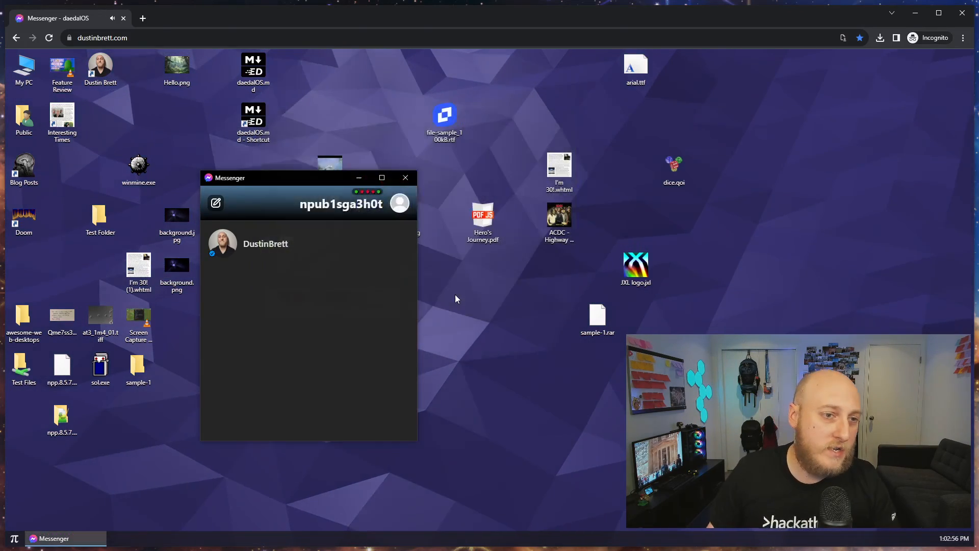
left_click(189, 411)
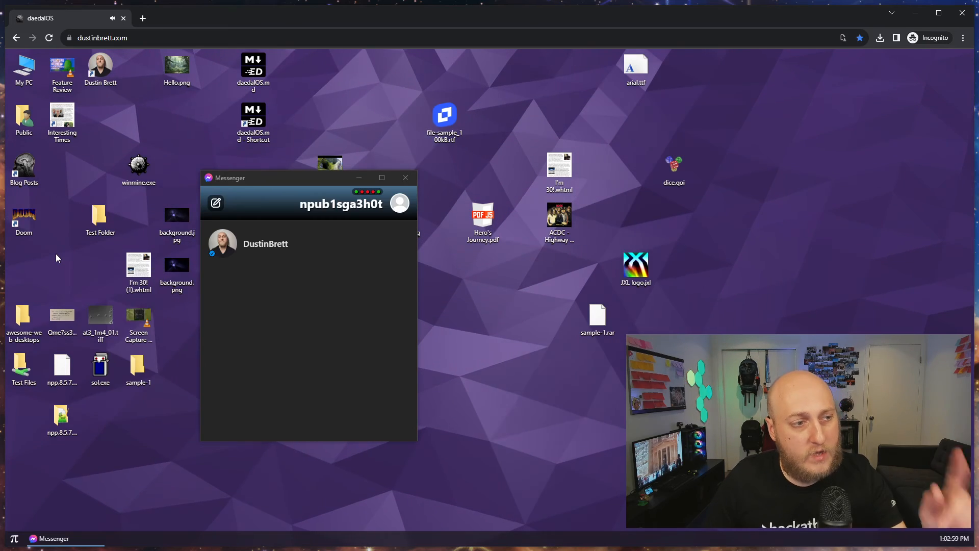
- Open the Doom shortcut's file location, and move and enlarge the DOS Bundles window until every bundle is shown
right_click(30, 222)
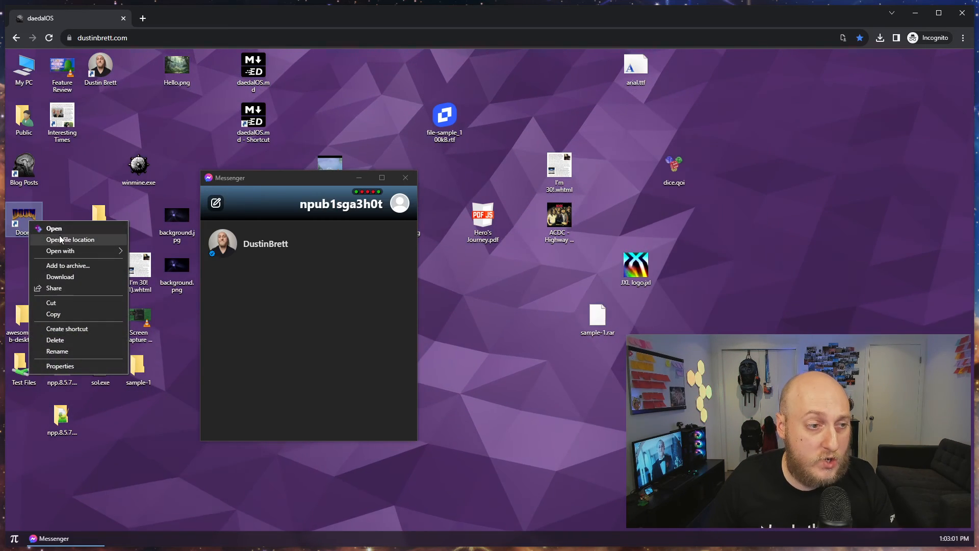
left_click(60, 240)
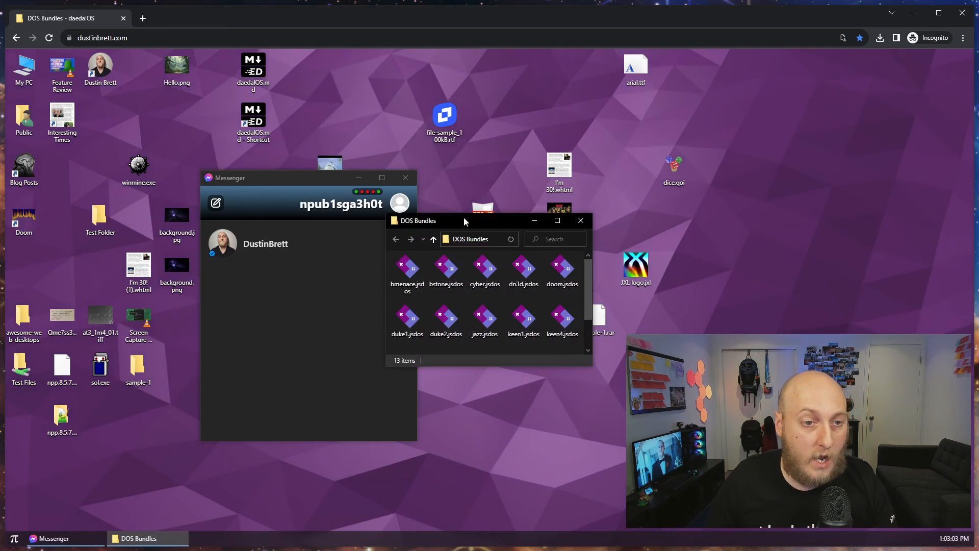
left_click_drag(466, 222, 236, 119)
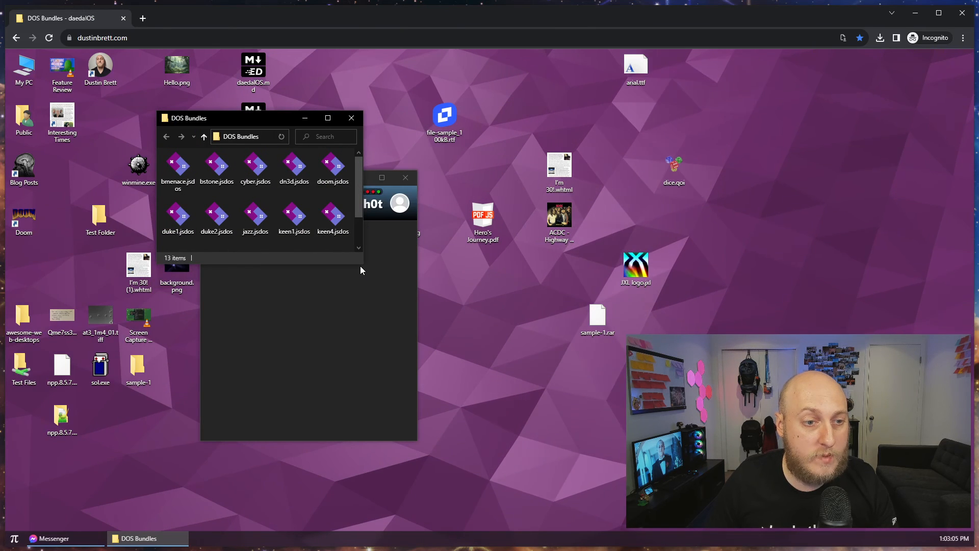
left_click_drag(362, 265, 413, 331)
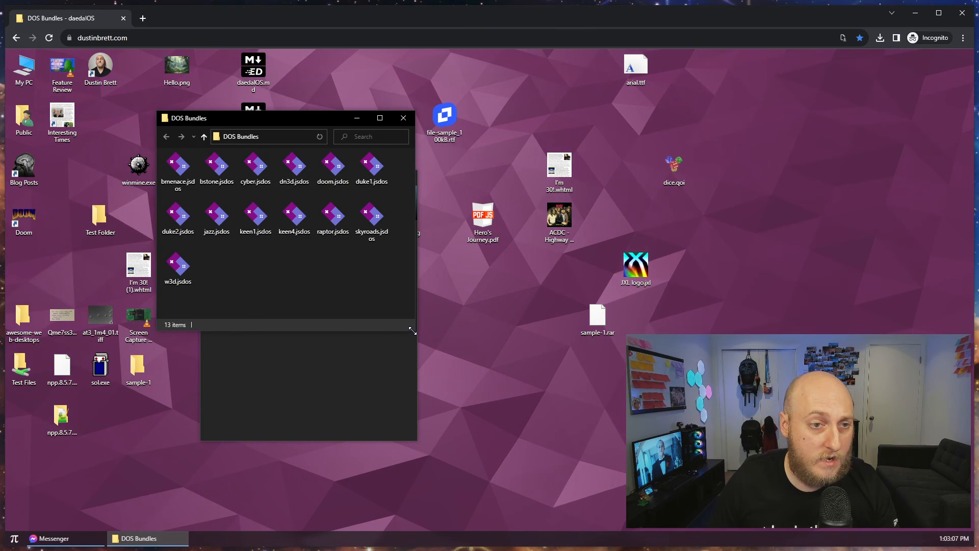
left_click_drag(279, 124, 299, 130)
- Launch the bmenace, bstone, cyber, dn3d and duke2 bundles from DOS Bundles, moving their windows clear of the folder
double_click(199, 172)
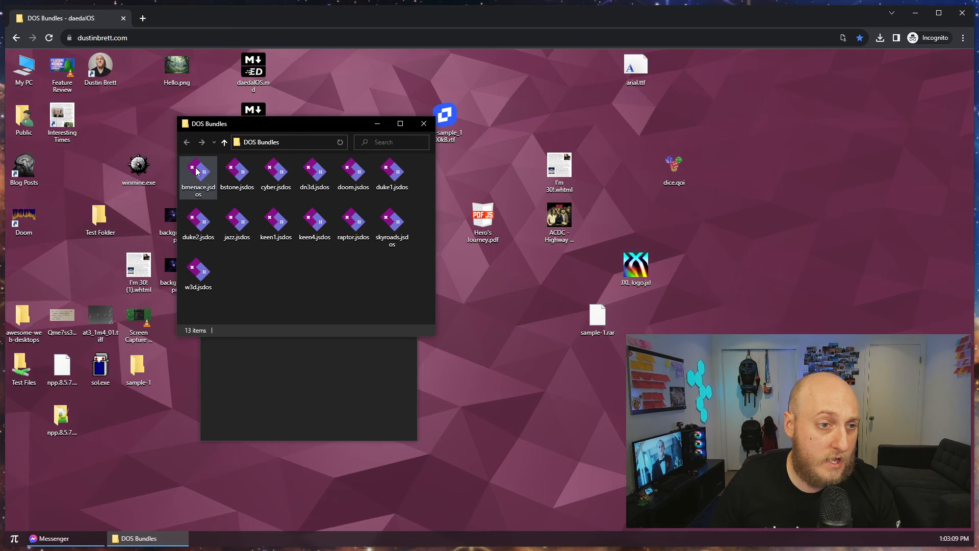
double_click(237, 173)
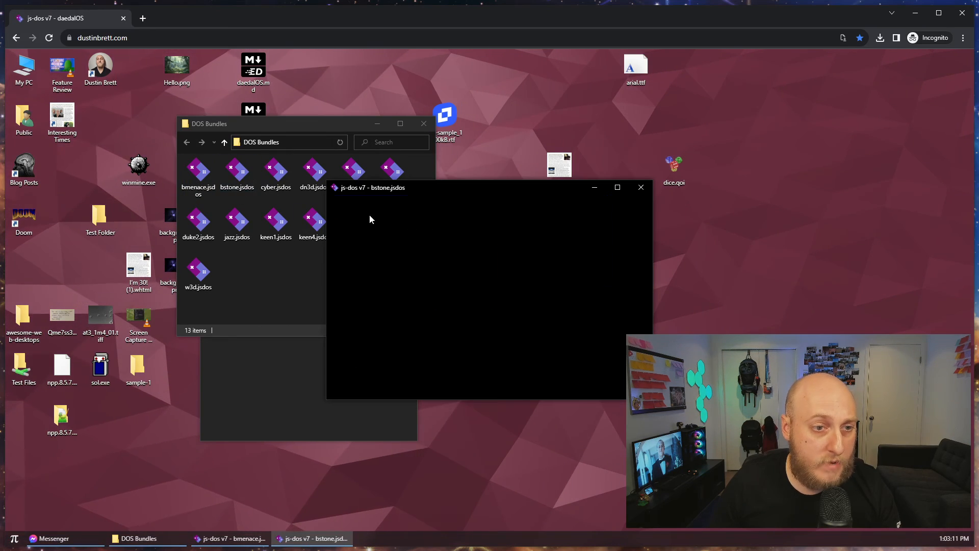
double_click(276, 173)
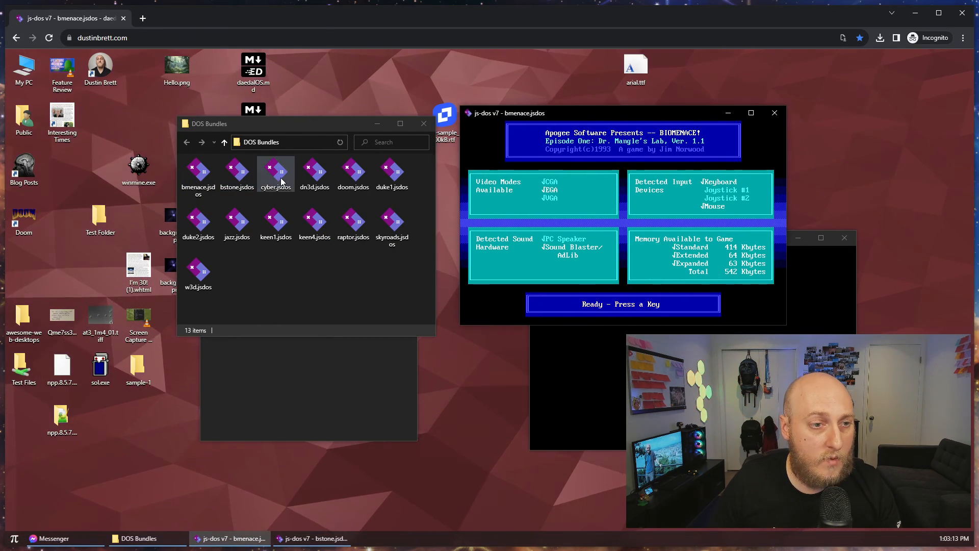
left_click_drag(490, 189, 443, 263)
double_click(315, 173)
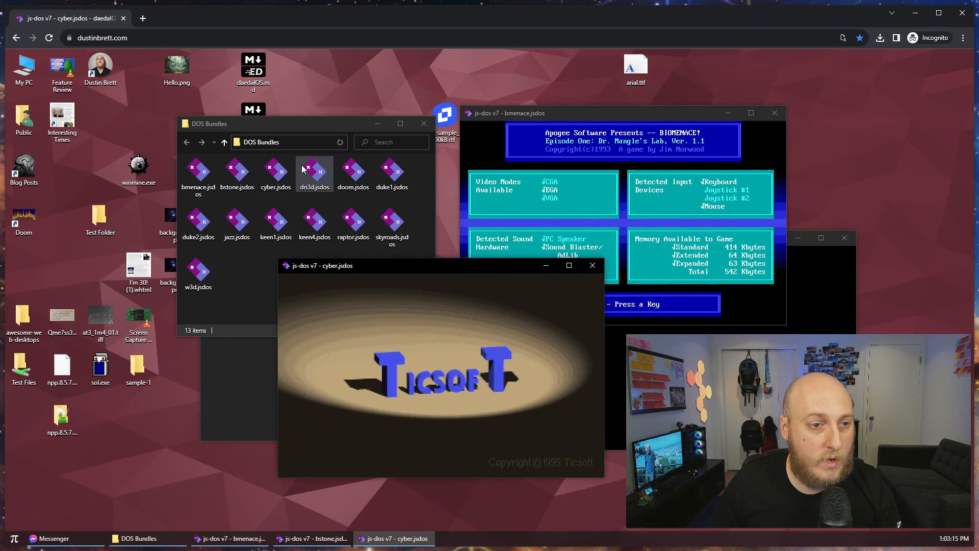
left_click_drag(423, 182, 513, 172)
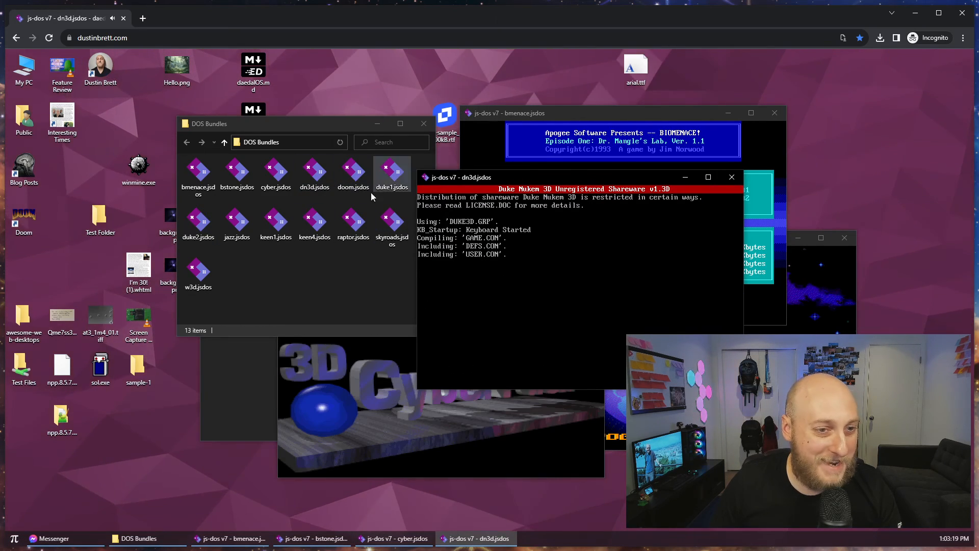
double_click(198, 222)
left_click_drag(497, 194, 744, 225)
- Close all five running DOS game windows and shift the DOS Bundles window slightly away from the desktop icons
left_click(503, 420)
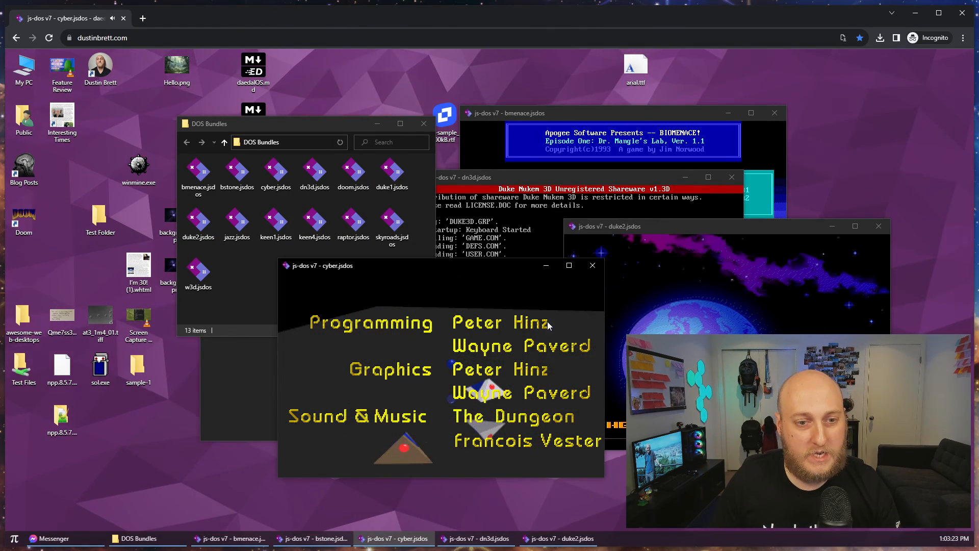
left_click(588, 269)
left_click(887, 227)
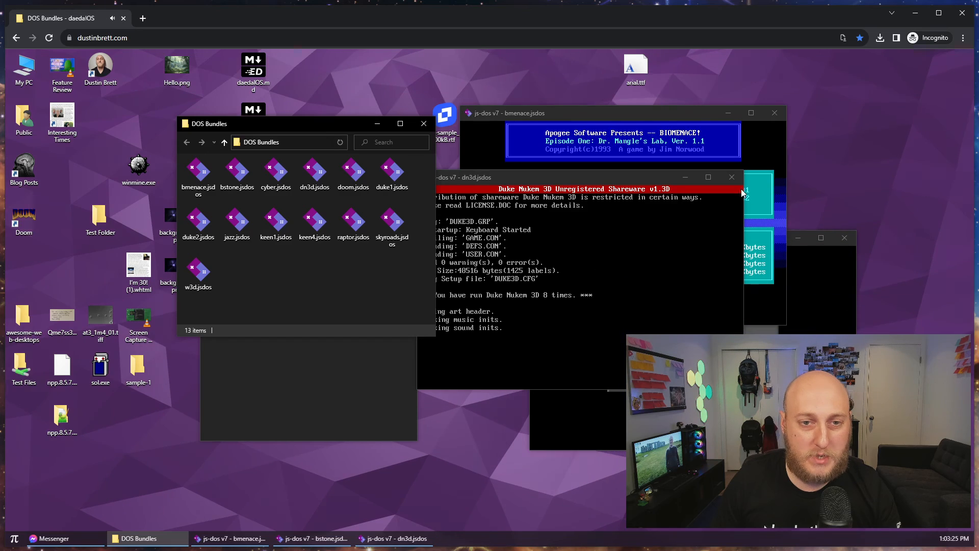
left_click(731, 176)
left_click(775, 112)
left_click(681, 240)
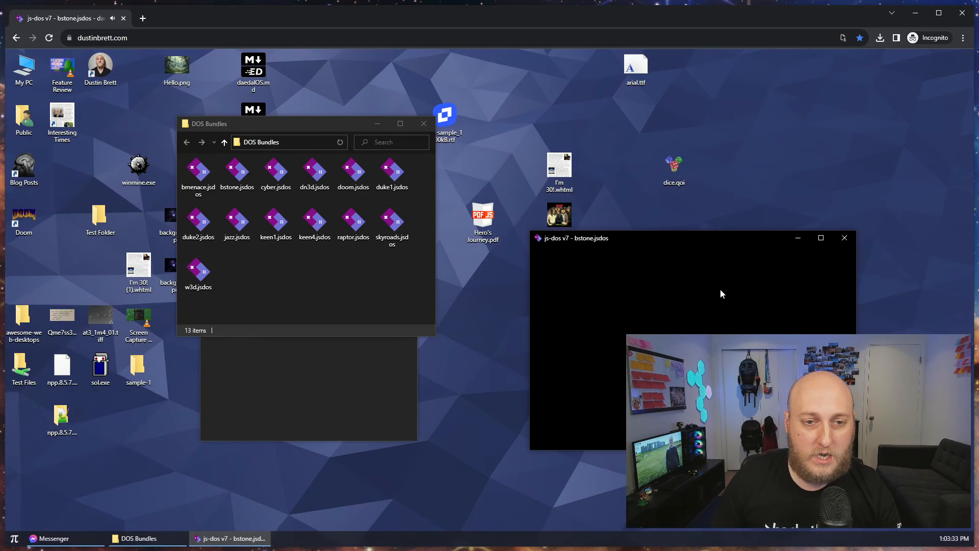
left_click(845, 239)
mouse_move(274, 121)
left_mouse_down()
mouse_move(299, 119)
mouse_move(288, 121)
left_mouse_up()
left_click(63, 175)
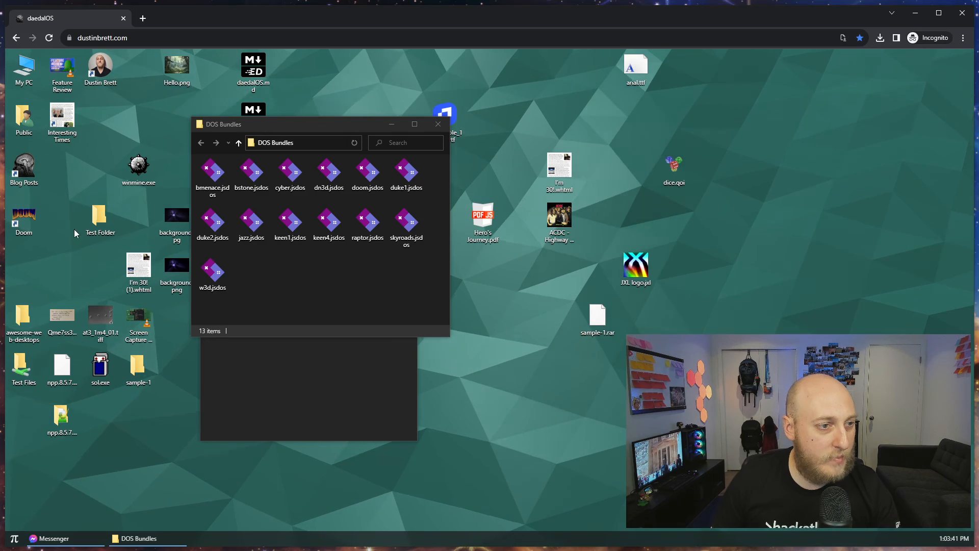
- Launch Space Cadet from the Games group, move its window over the DOS Bundles folder, start playing briefly and close the game
left_click(15, 537)
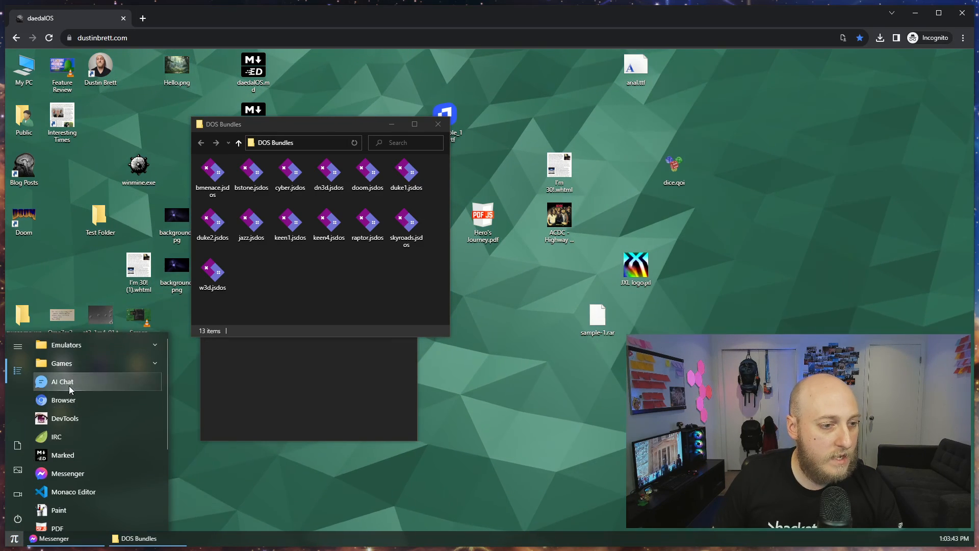
left_click(81, 367)
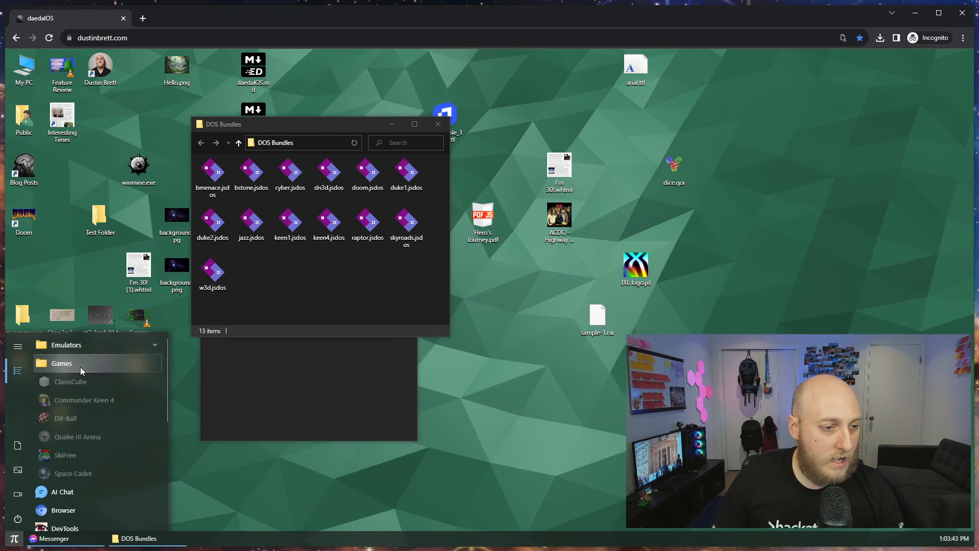
left_click(80, 472)
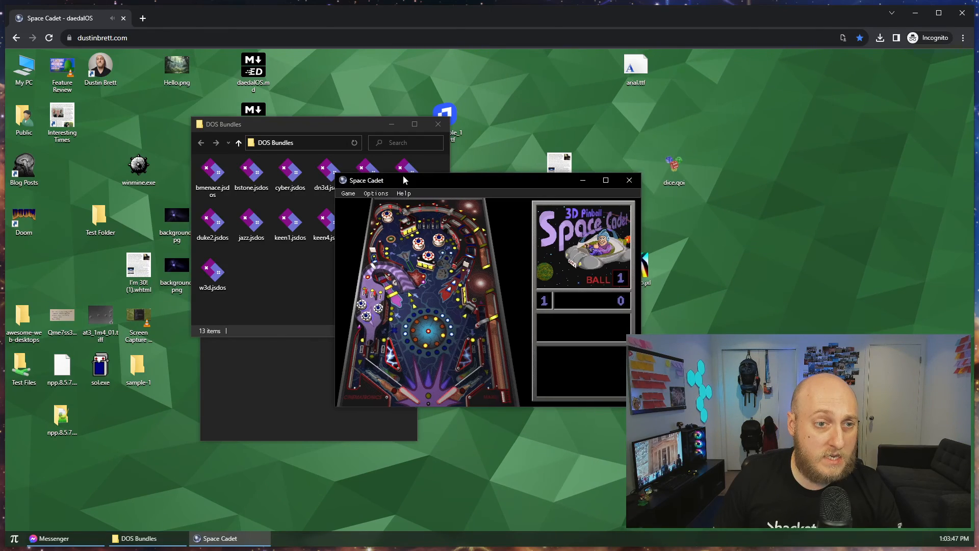
left_click_drag(403, 175, 245, 135)
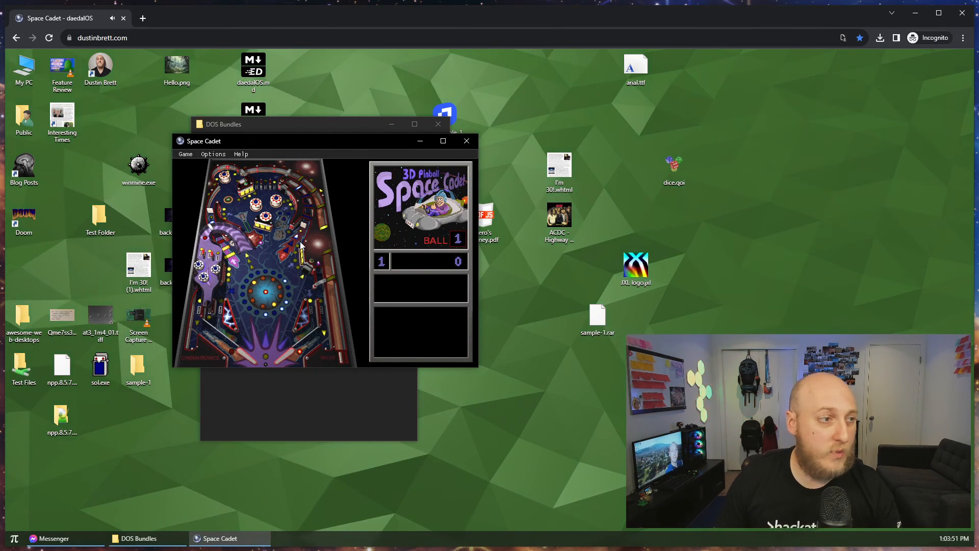
left_click(288, 274)
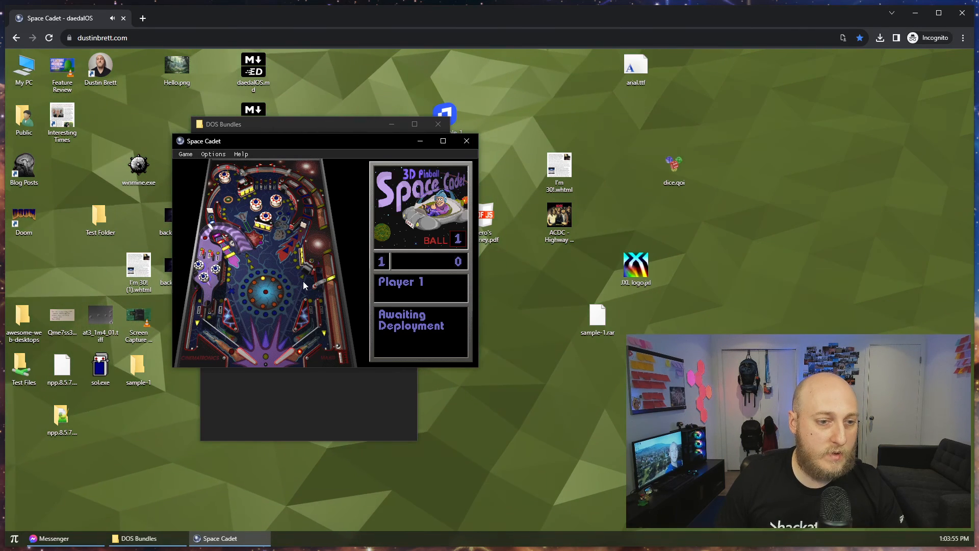
left_click(467, 141)
- Launch DX-Ball from the Games group, play the first board with the paddle, and close the game
left_click(14, 538)
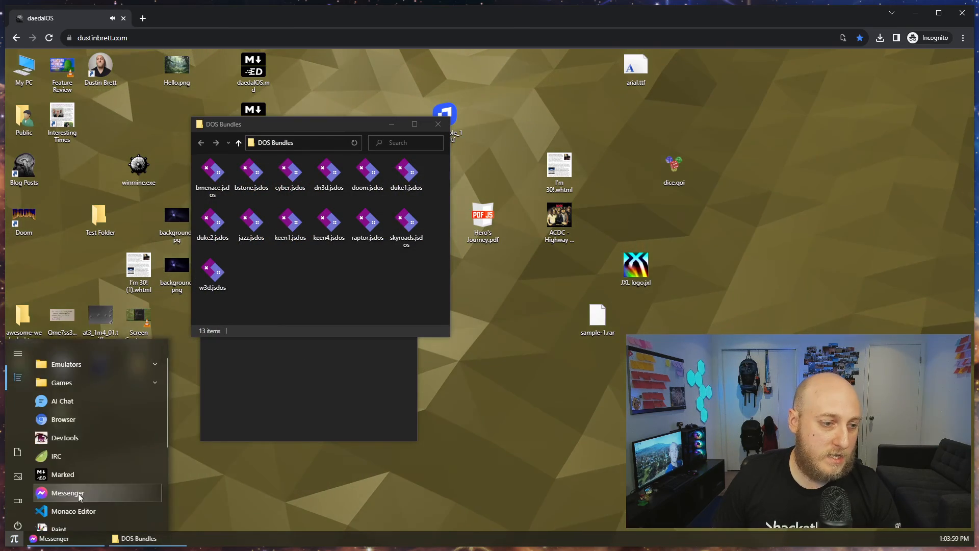
left_click(84, 369)
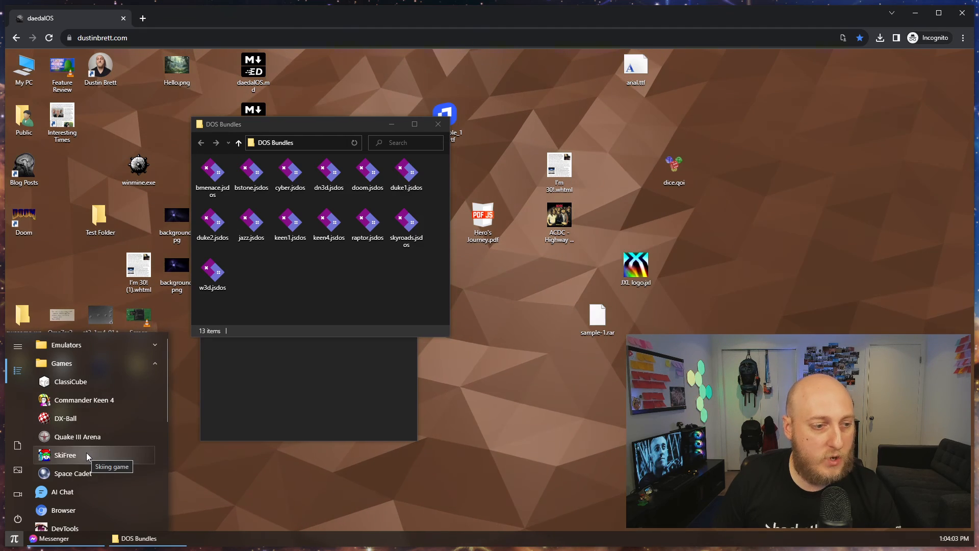
left_click(87, 418)
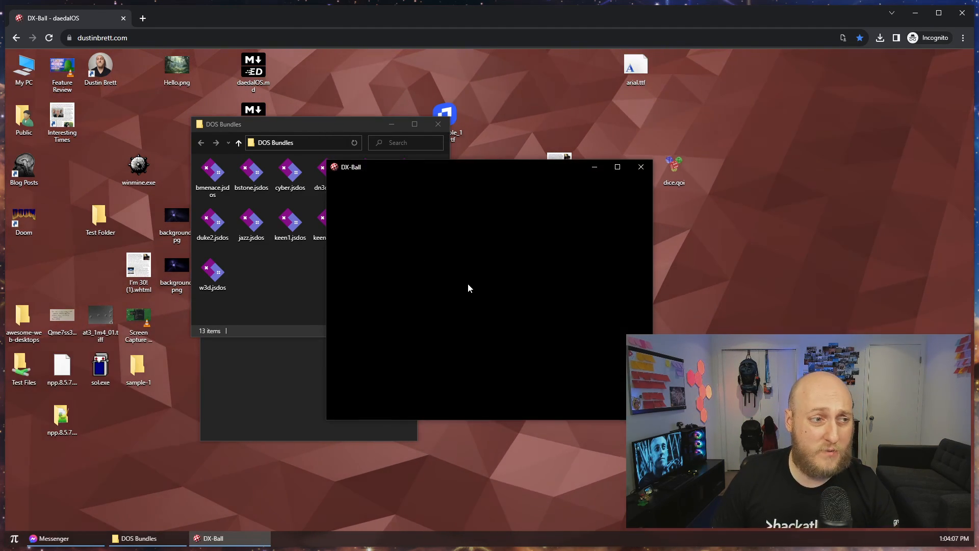
left_click(547, 302)
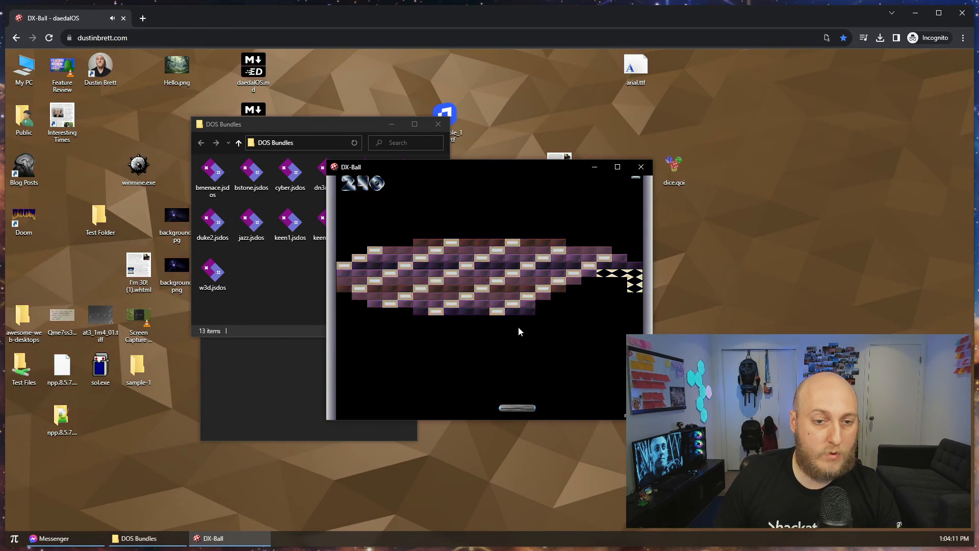
left_click(545, 335)
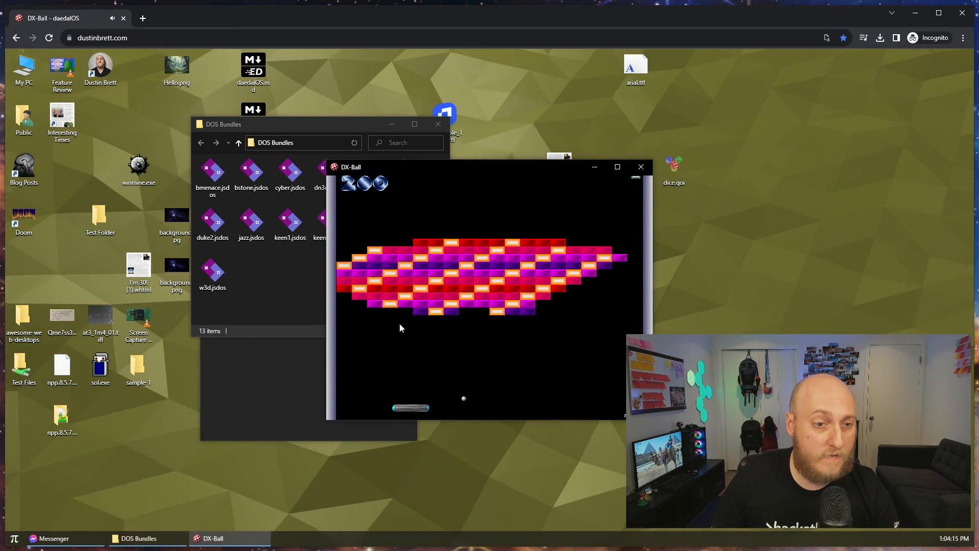
left_click(639, 169)
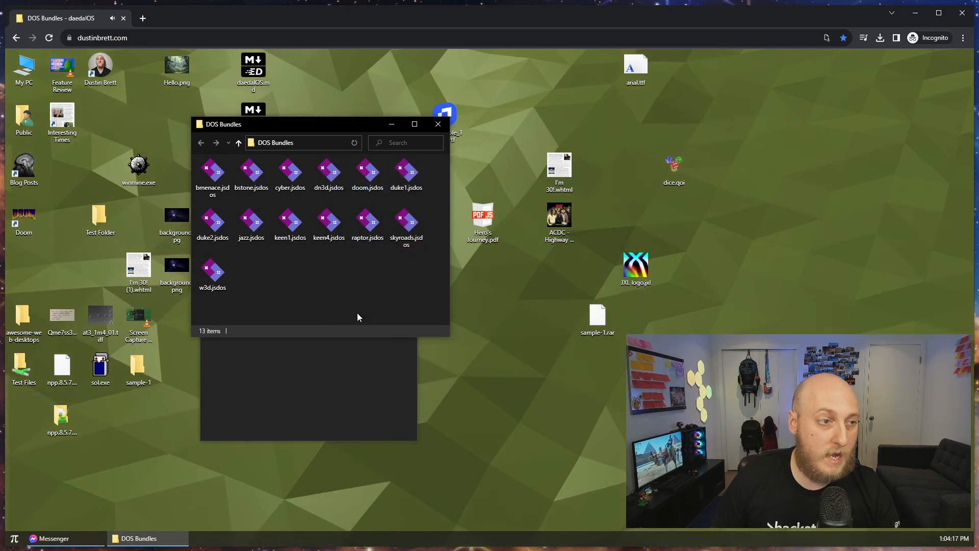
- Reload the daedalOS page, launch Quake III Arena from the Games group, and move its window closer to the desktop icons
left_click(14, 538)
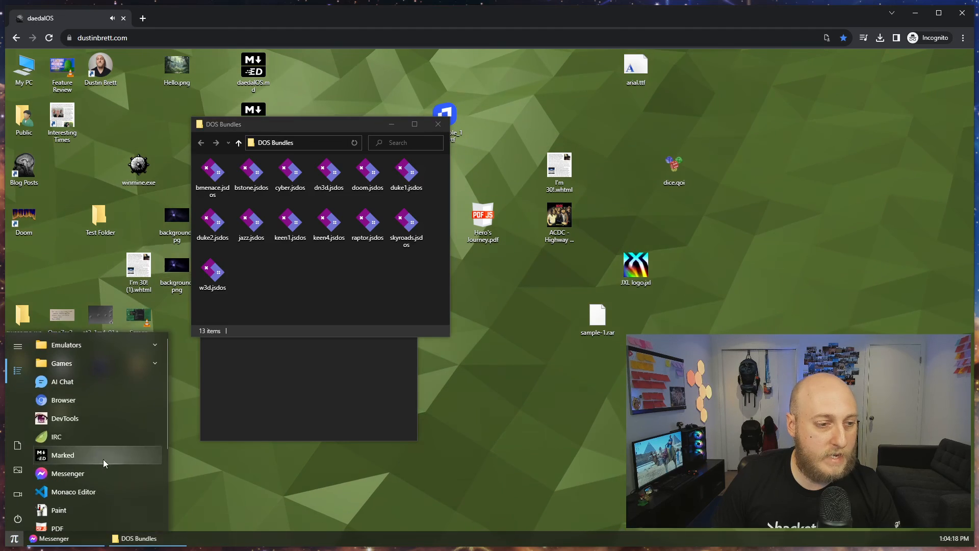
left_click(87, 361)
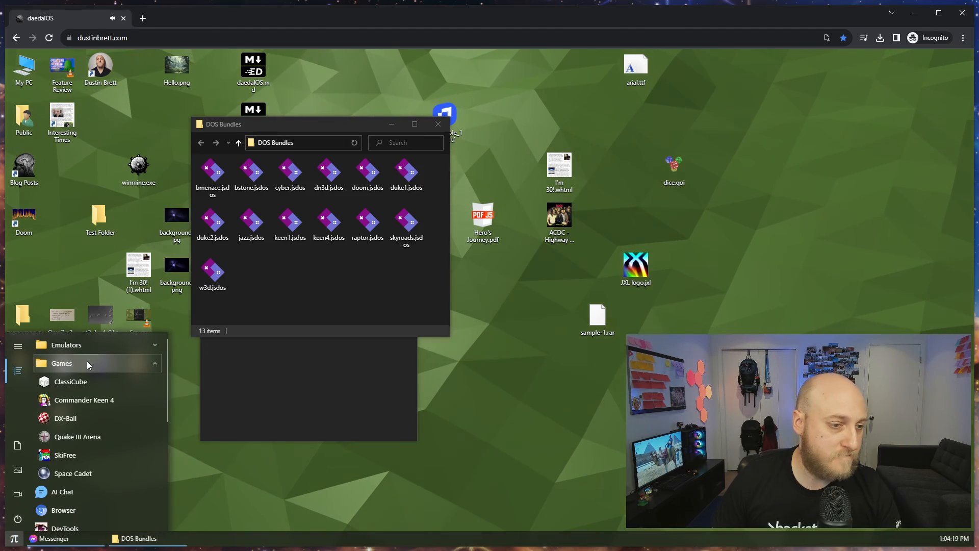
left_click(49, 38)
left_click(14, 538)
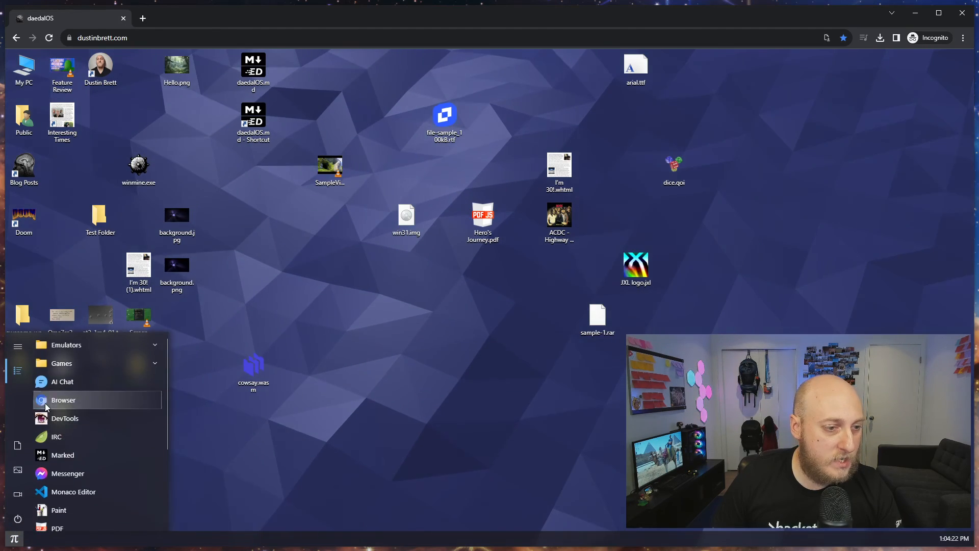
left_click(61, 368)
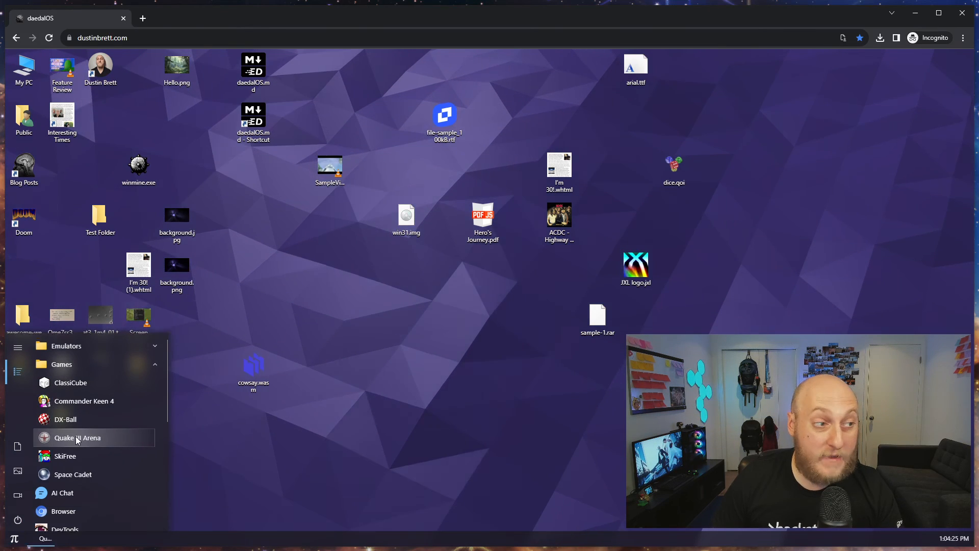
left_click(77, 437)
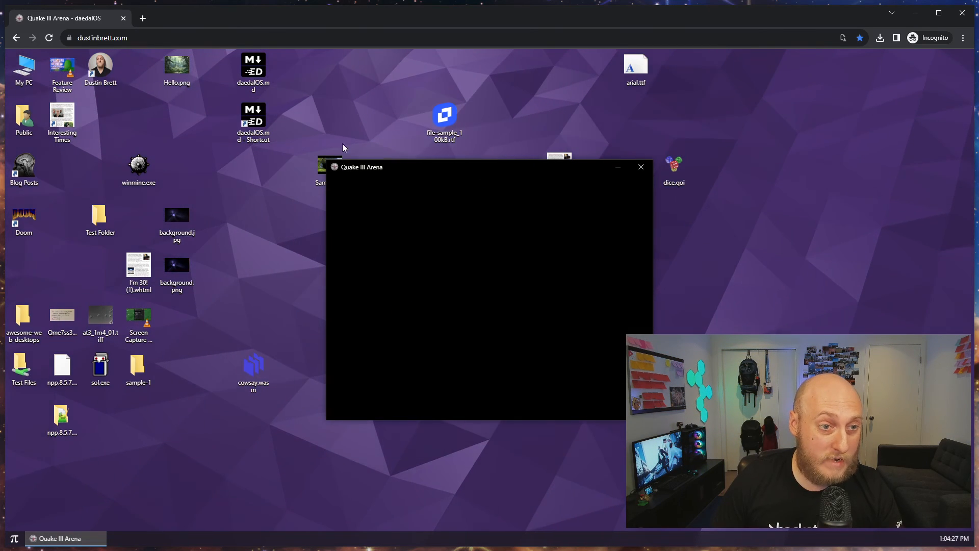
left_click_drag(389, 169, 189, 108)
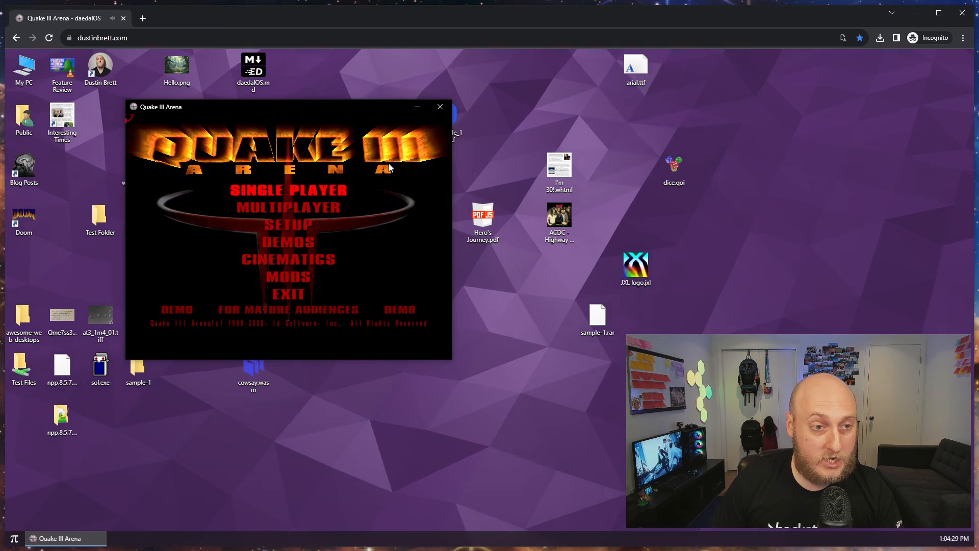
- Start a single-player Quake III Arena fight on the Tier 1 level Q3DM1: Arena Gate
left_click(282, 185)
left_click(281, 184)
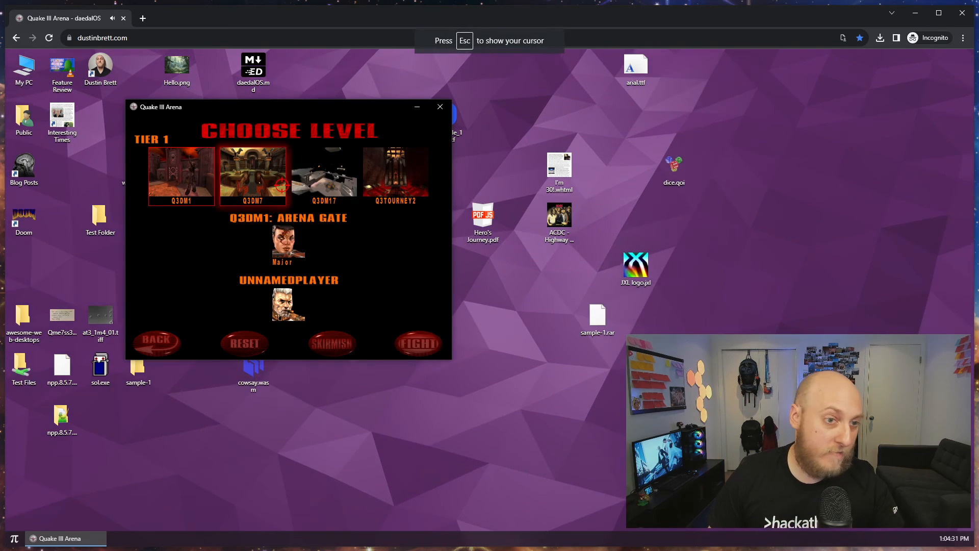
left_click(417, 341)
left_click(411, 341)
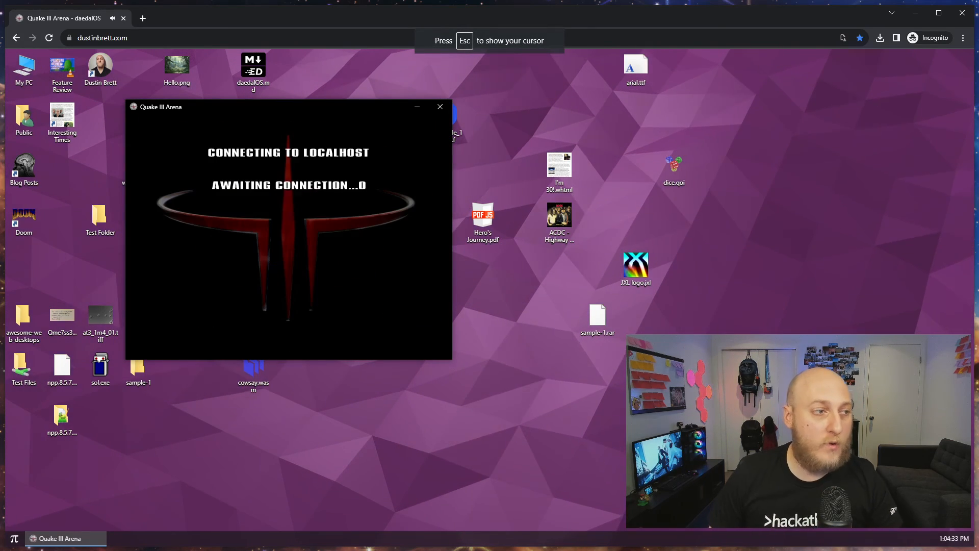
- Play the Arena Gate match, picking up the Rocket Launcher, firing rockets and running through the corridors, and close Quake III Arena
key("w")
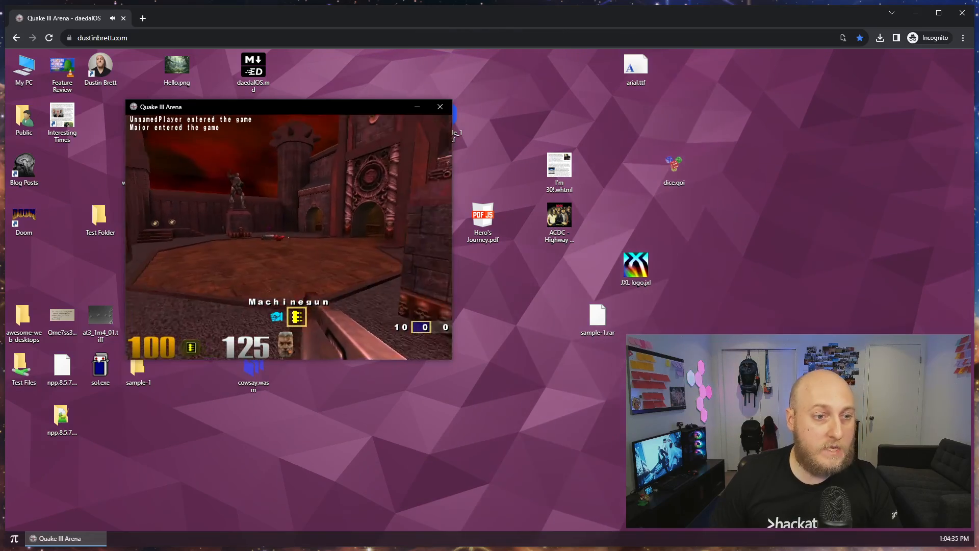
key("w")
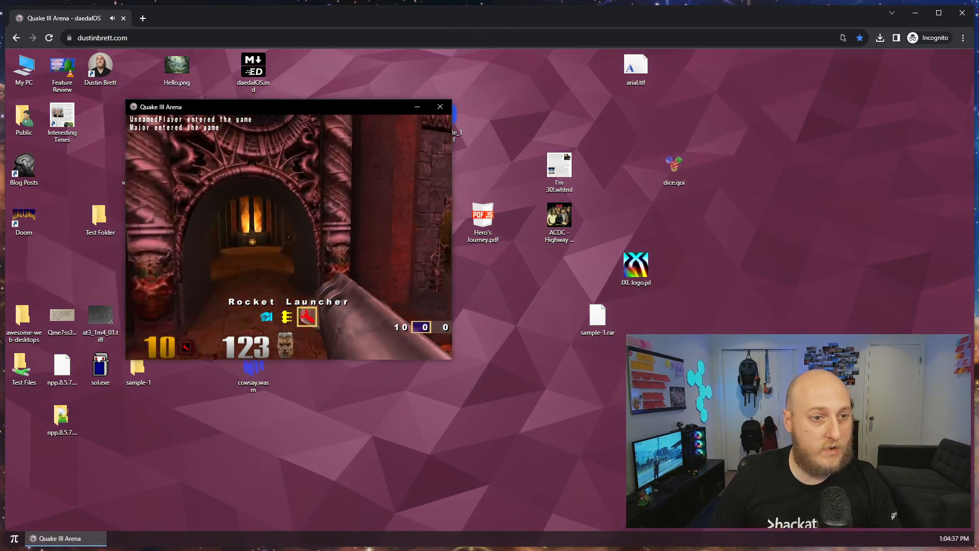
left_click(289, 237)
key("w")
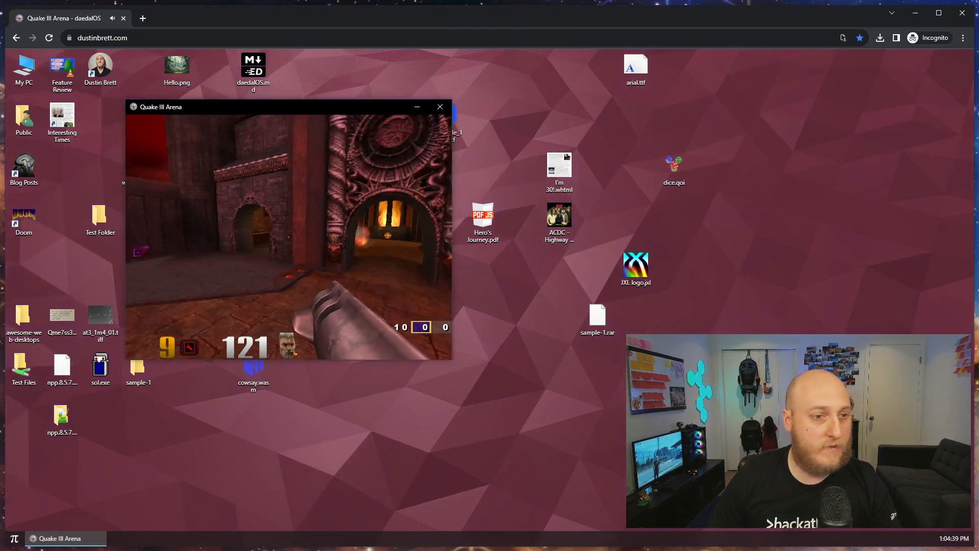
key("w")
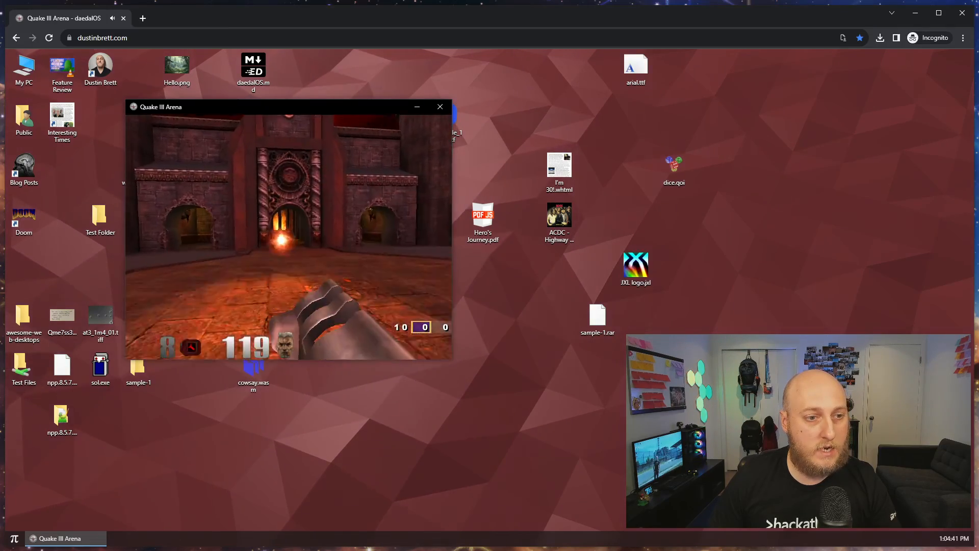
key("w")
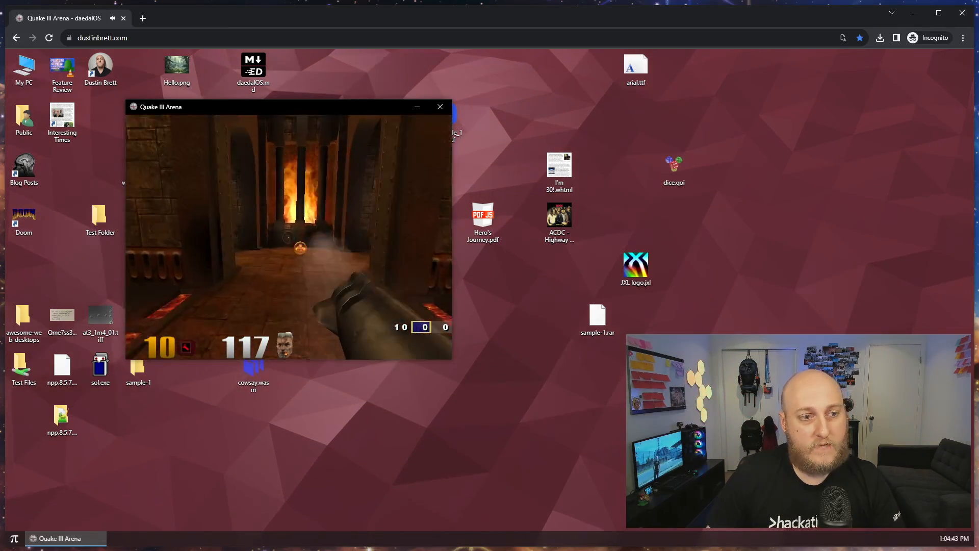
key("w")
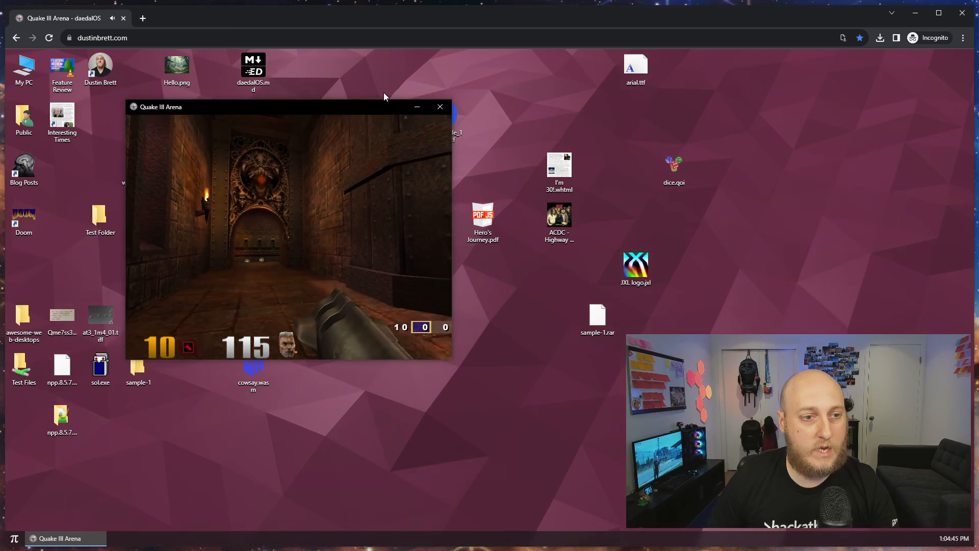
left_click(441, 108)
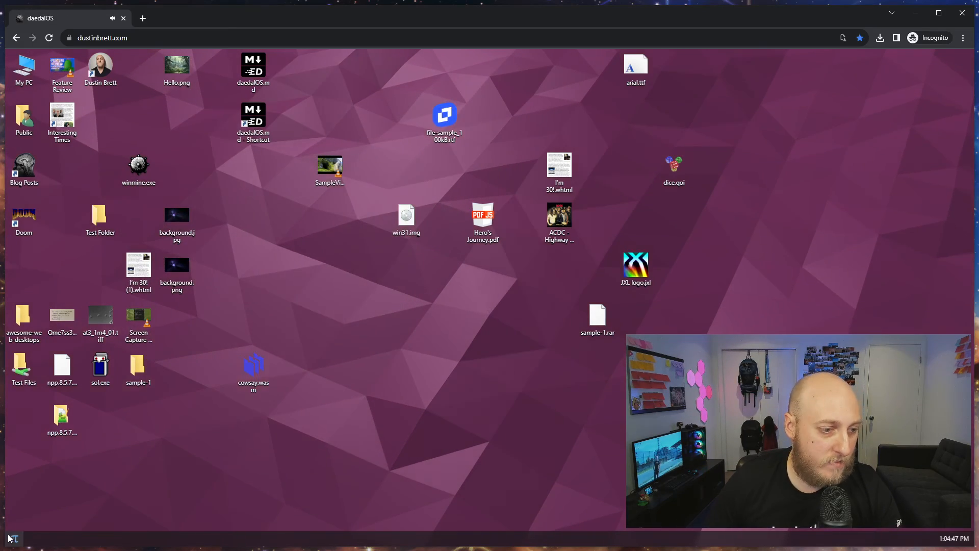
- Launch ClassiCube from the Games group and move its window closer to the desktop icons
left_click(9, 538)
left_click(74, 367)
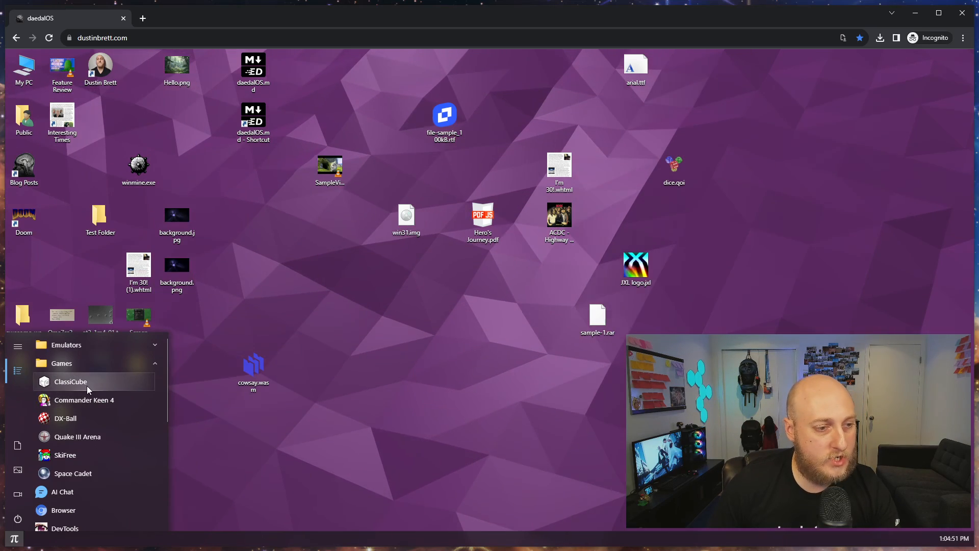
left_click(85, 385)
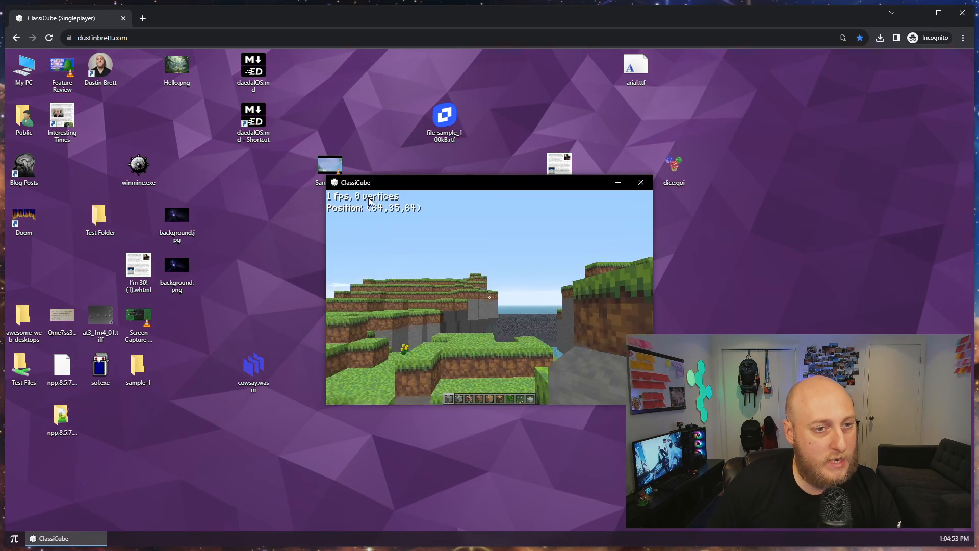
left_click_drag(388, 185, 214, 145)
- Walk across the ClassiCube terrain, break several grass blocks, and close the game
left_click(241, 245)
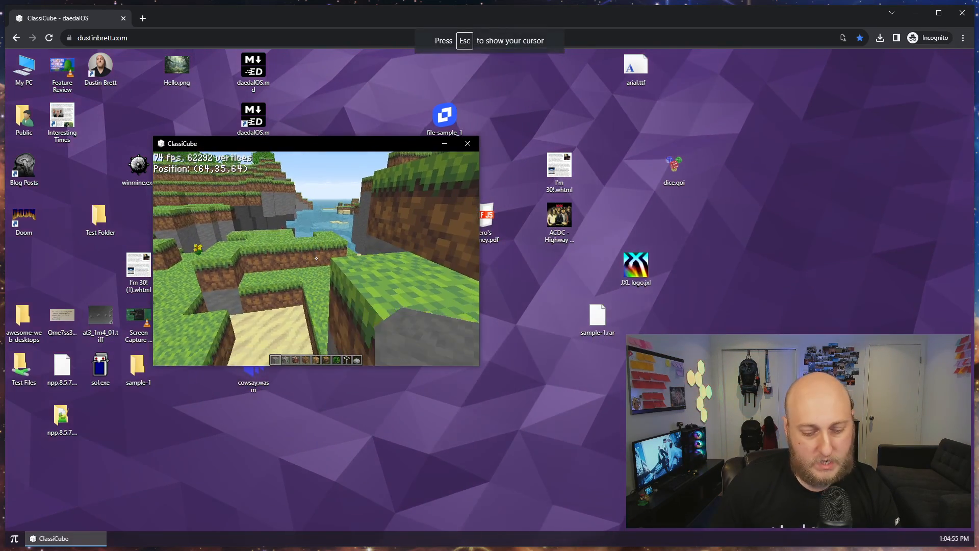
key("w")
left_click(316, 259)
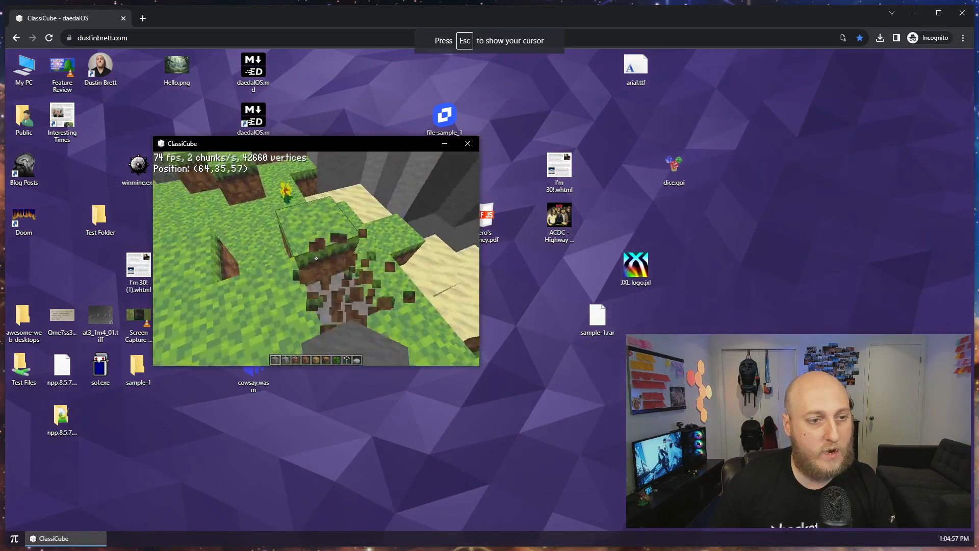
key("w")
left_click(317, 258)
left_click(316, 258)
left_click(316, 259)
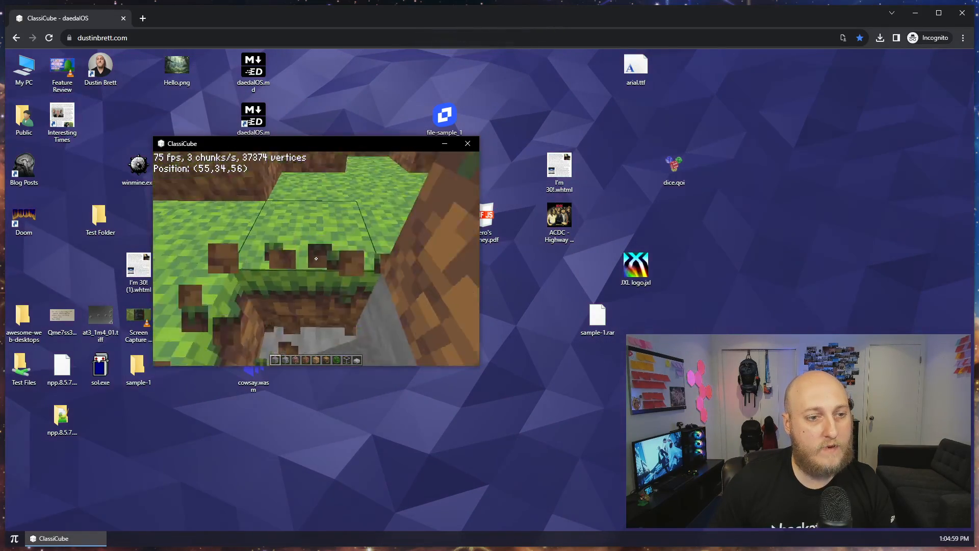
left_click(468, 144)
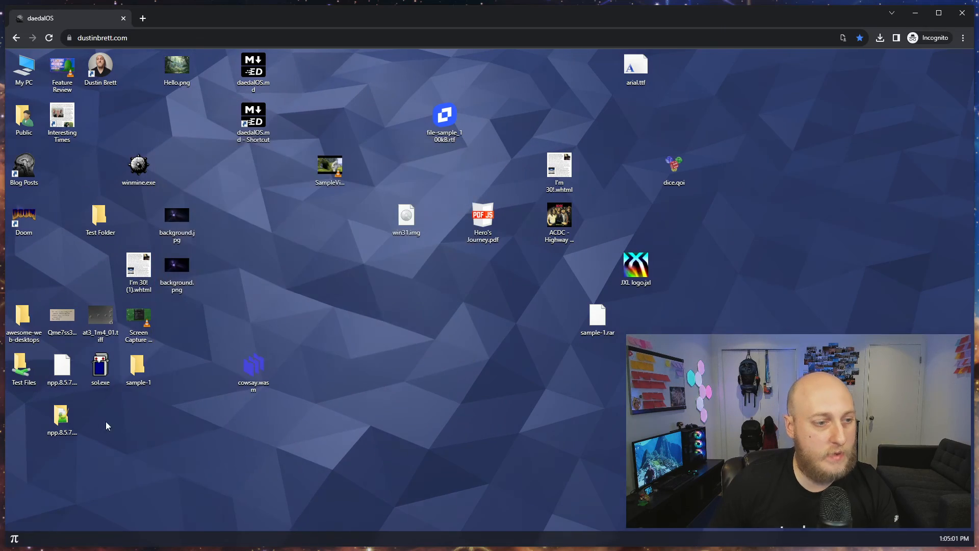
- Expand the Games and Emulators groups to show their programs, and open the Public folder from the desktop
left_click(14, 537)
left_click(82, 367)
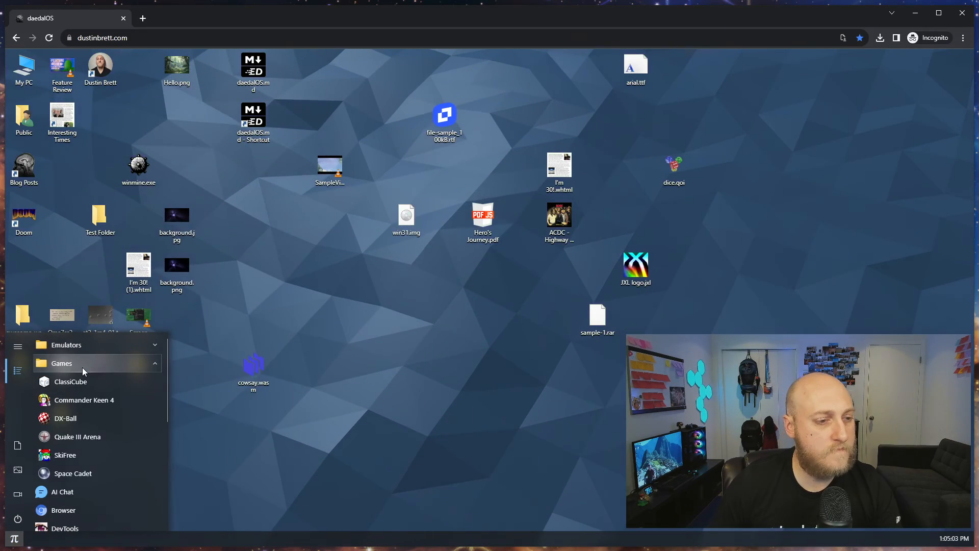
left_click(97, 346)
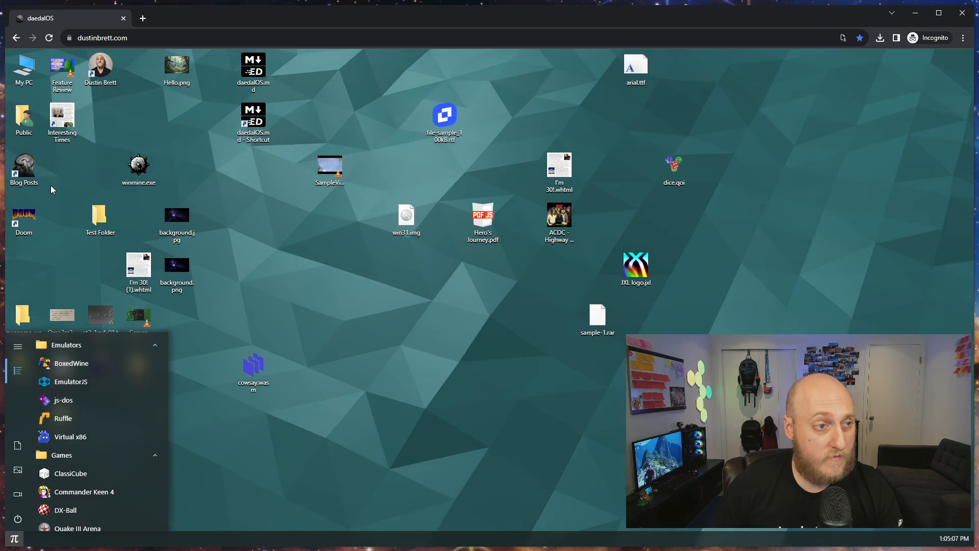
left_click(33, 120)
double_click(33, 119)
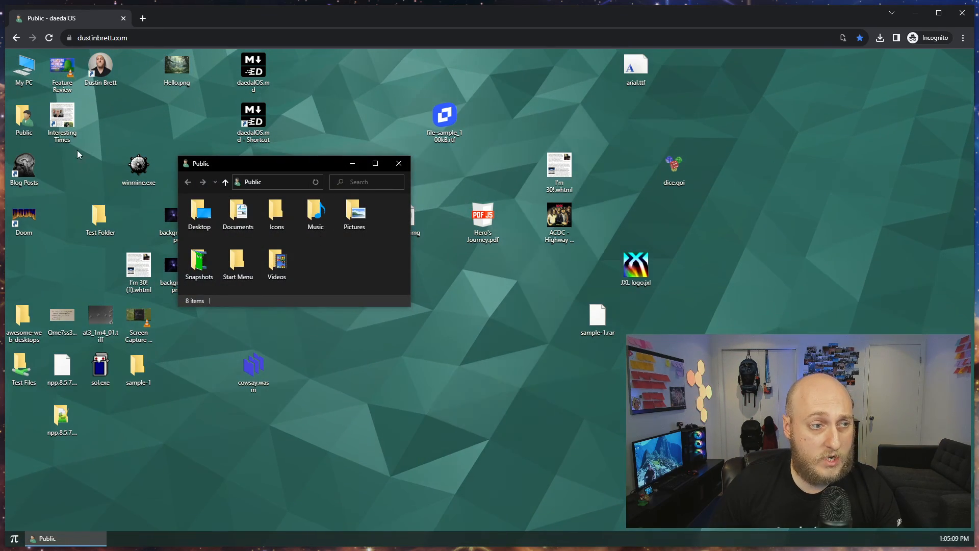
- Open the Flash Files folder inside Documents, play badger.swf in a repositioned Ruffle window, and close it
double_click(238, 211)
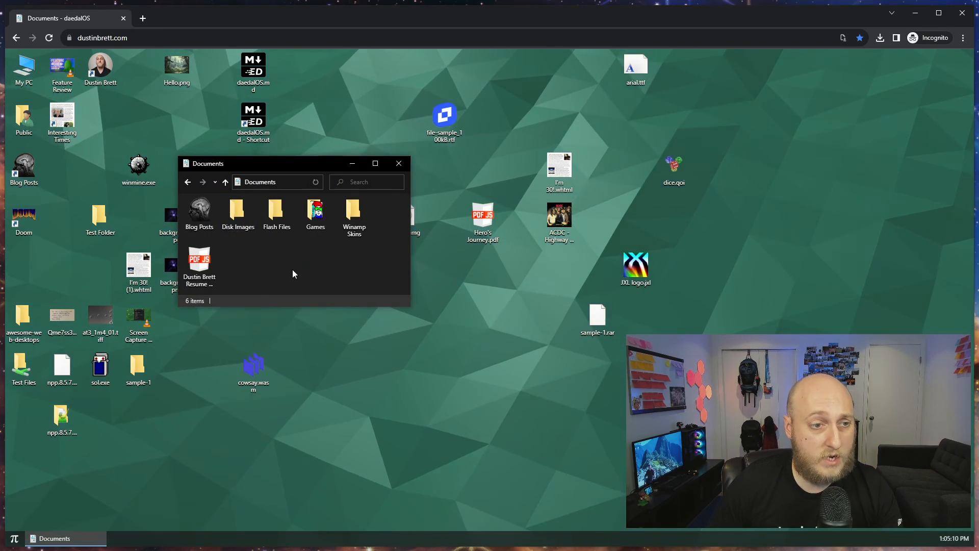
double_click(275, 214)
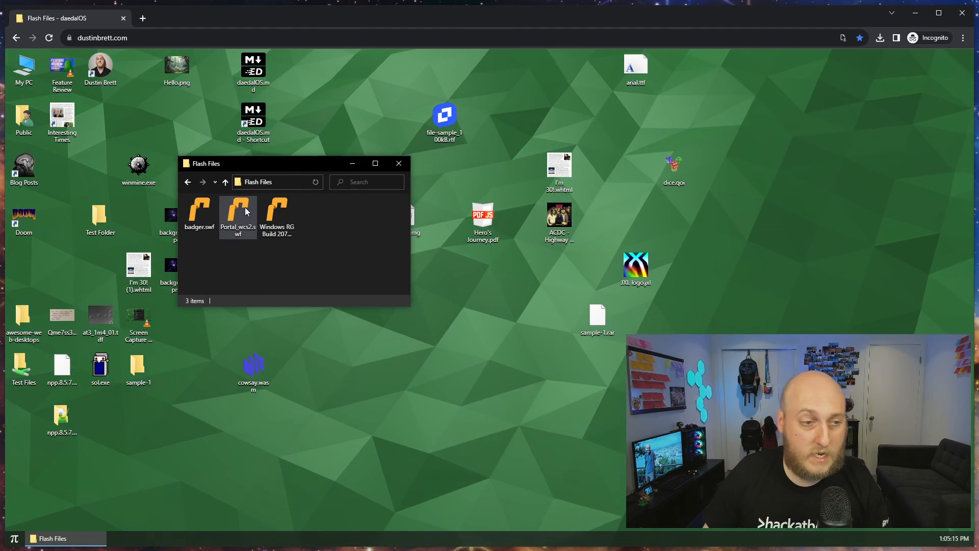
double_click(196, 218)
left_click_drag(486, 188, 256, 124)
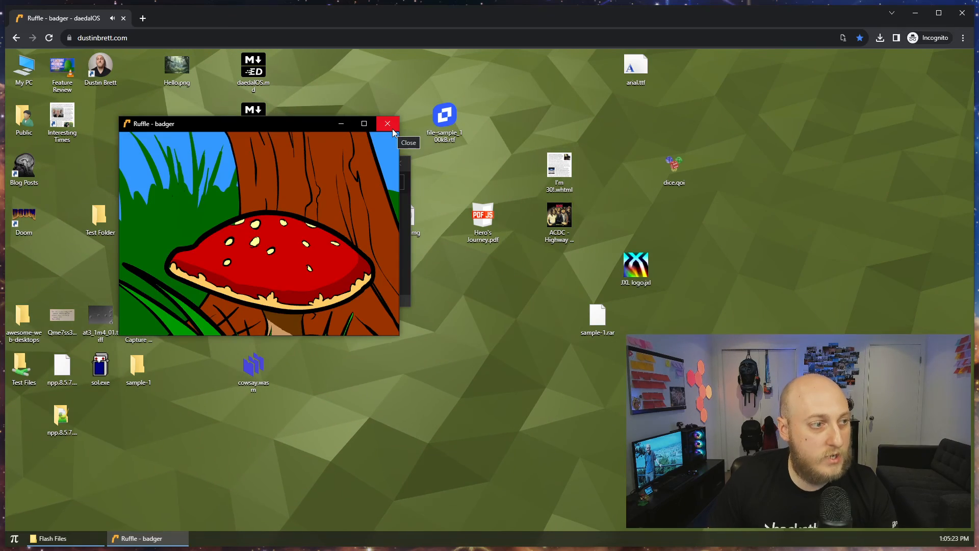
left_click(392, 128)
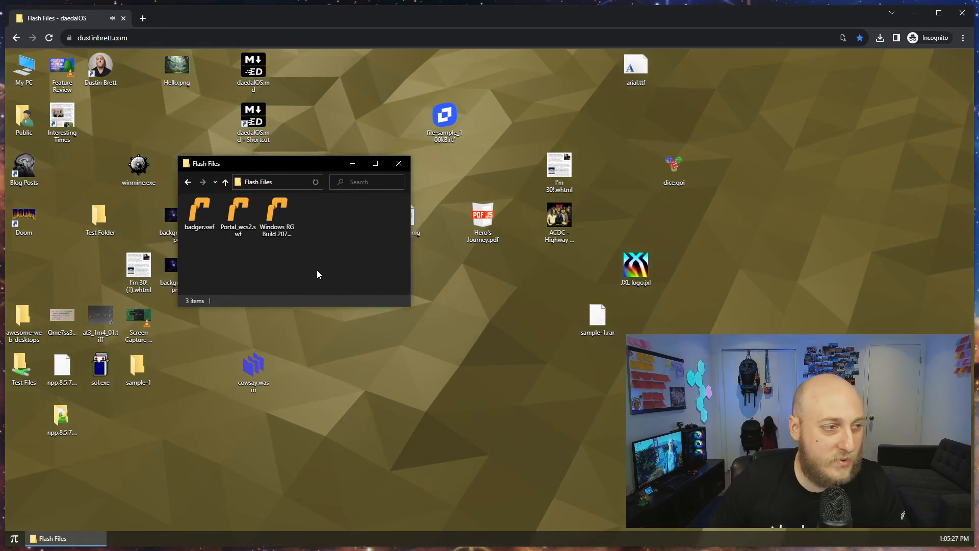
- Run Windows RG Build 207.swf, open its simulated Start menu, then close it and return to the Documents folder
double_click(278, 218)
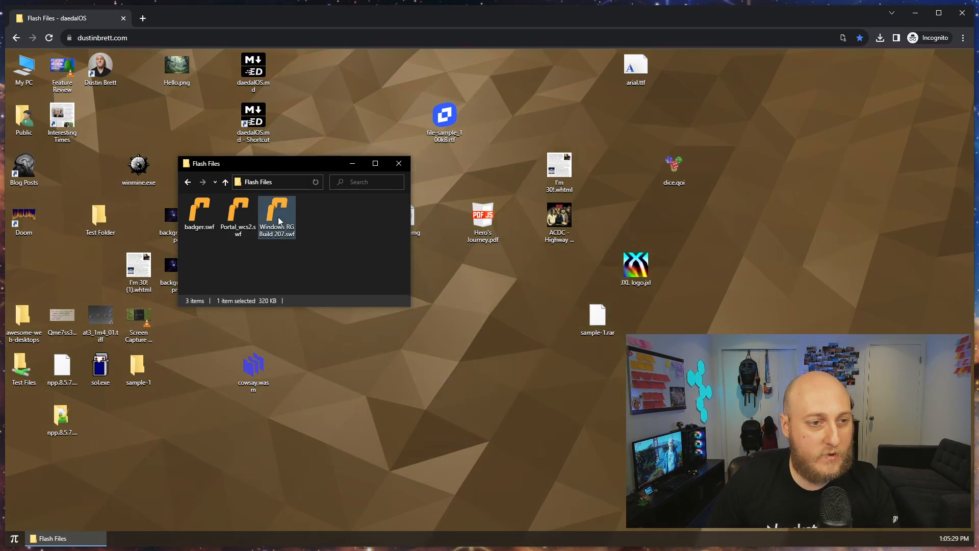
left_click_drag(415, 190, 183, 181)
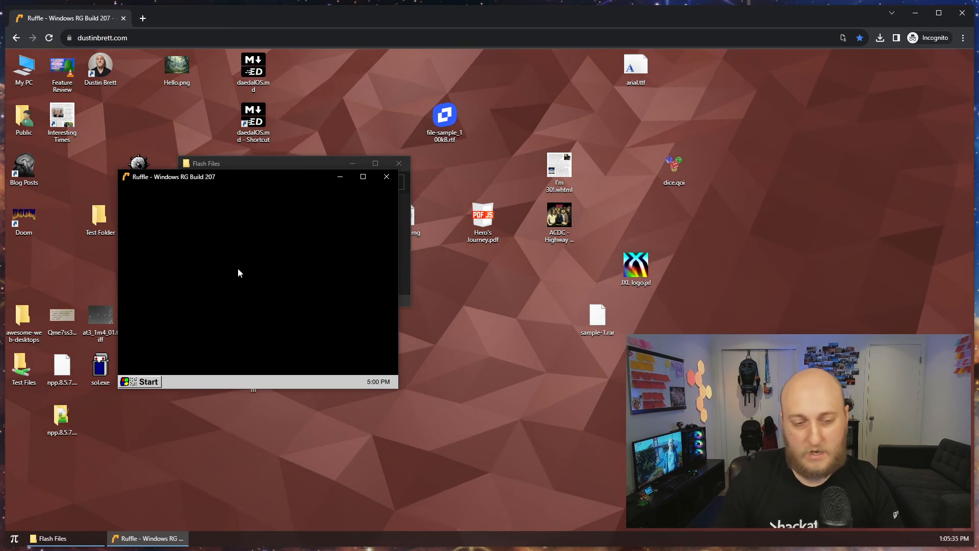
left_click(143, 385)
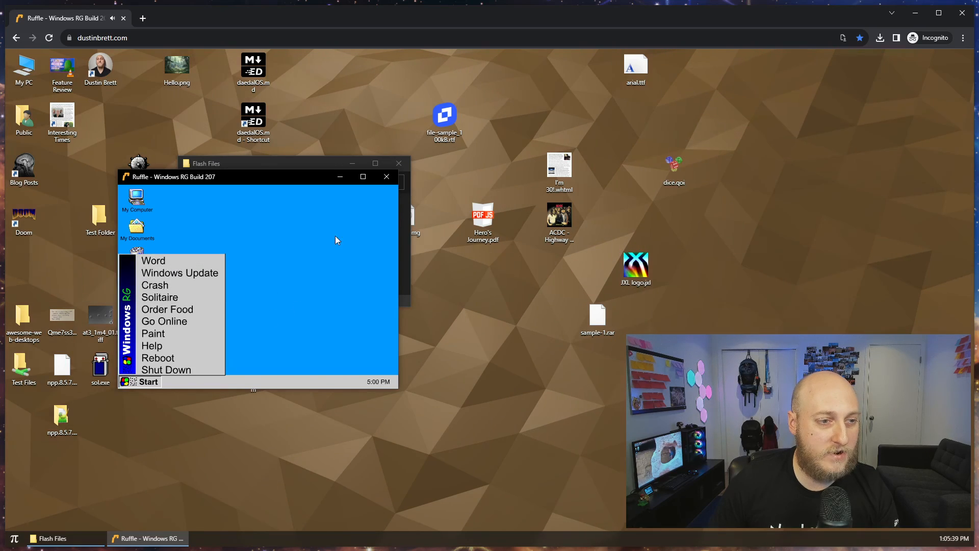
left_click(387, 177)
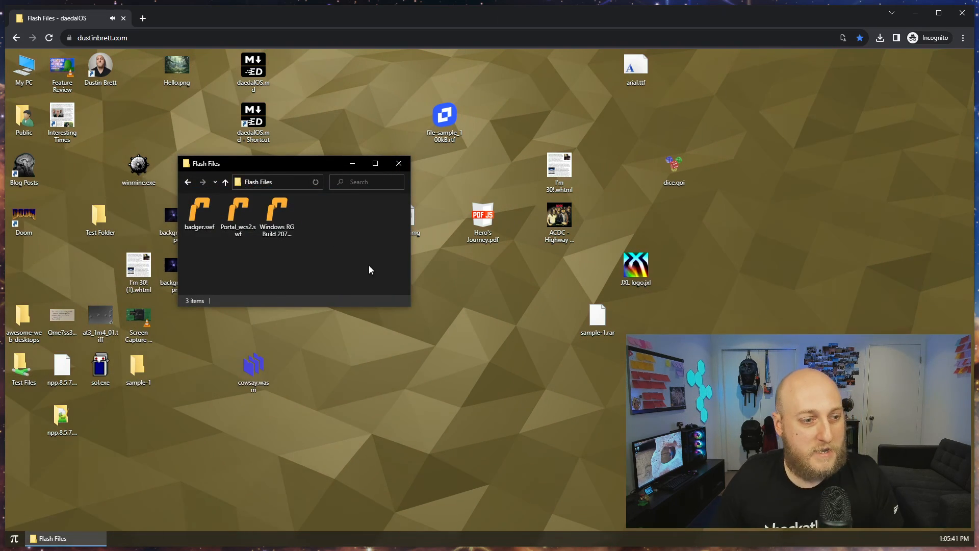
left_click(225, 183)
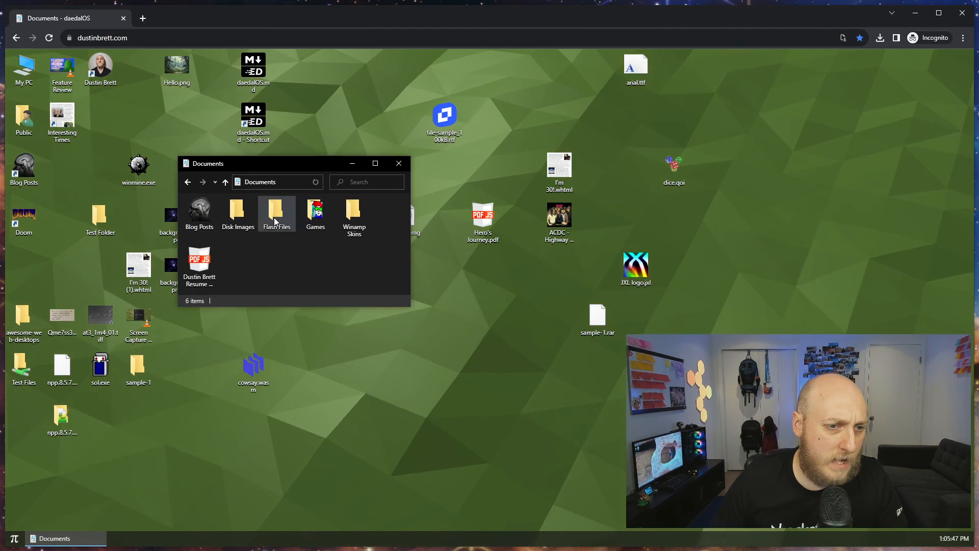
- Look through the daedalOS program list down to Vim and Webamp
left_click(13, 542)
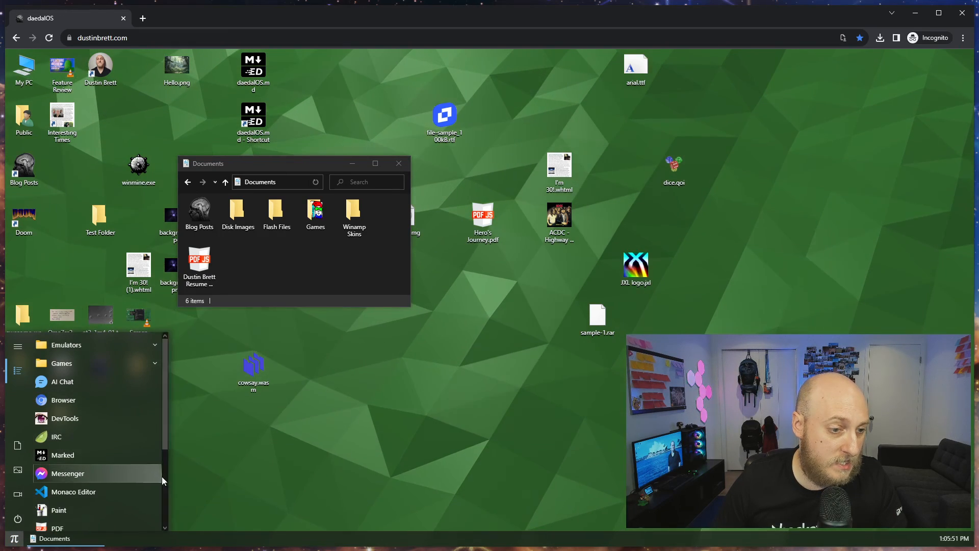
left_click(170, 482)
left_click(14, 538)
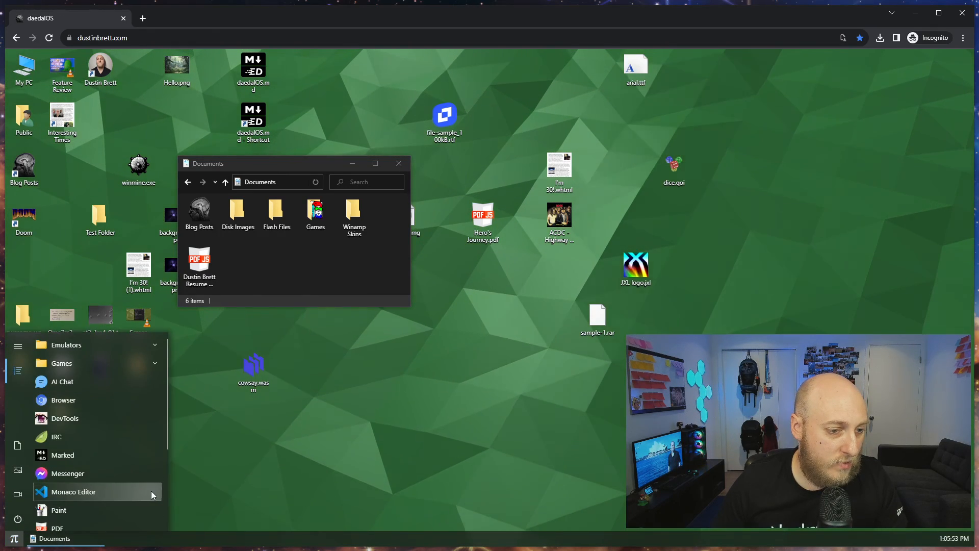
scroll(165, 491, "down", 3)
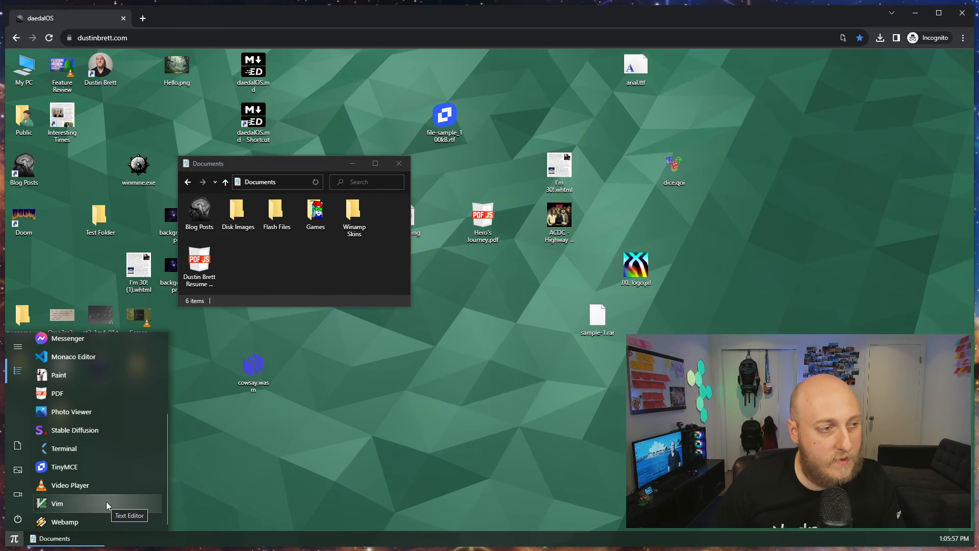
left_click(223, 345)
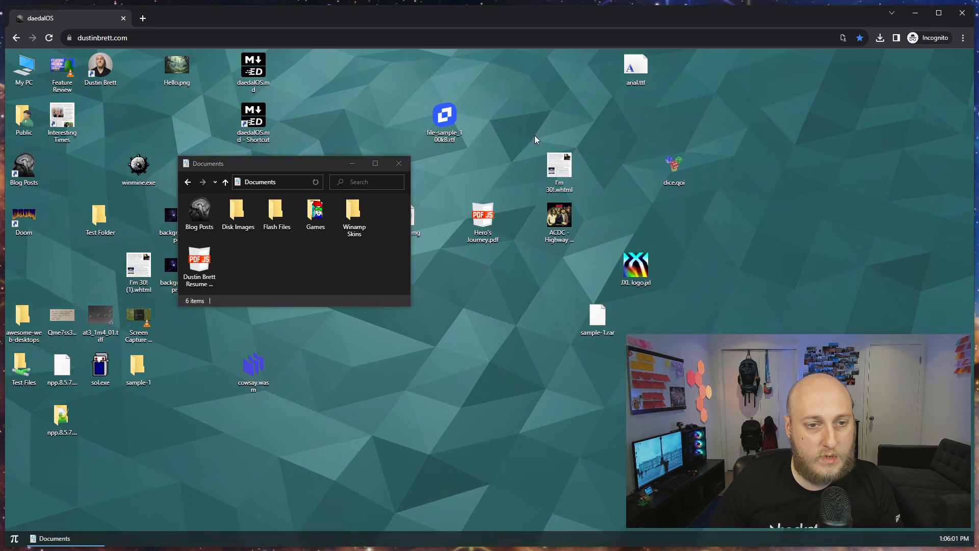
- Open the desktop file daedalOS.md with Vim, move the editor window closer to the desktop icons, and close it
right_click(443, 122)
left_click(293, 102)
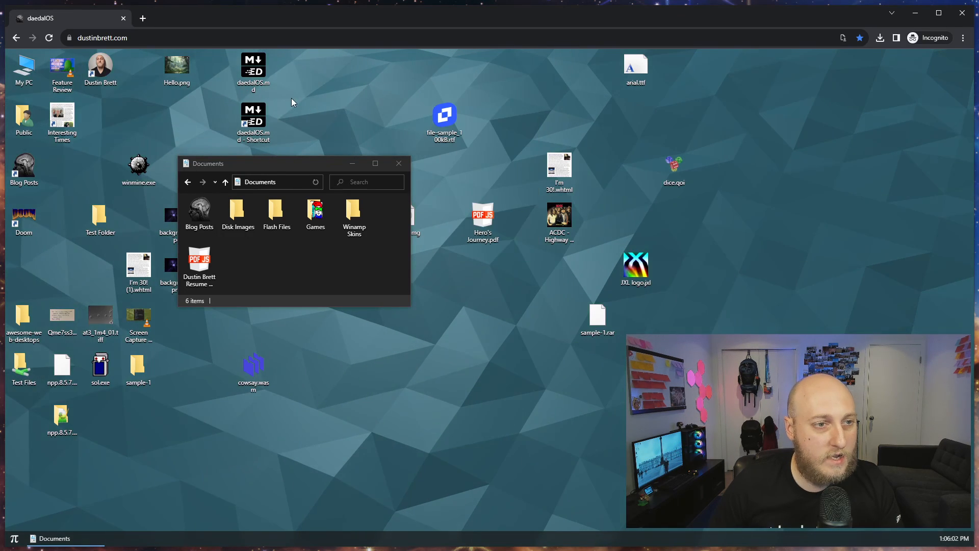
right_click(253, 69)
mouse_move(286, 83)
left_click(383, 92)
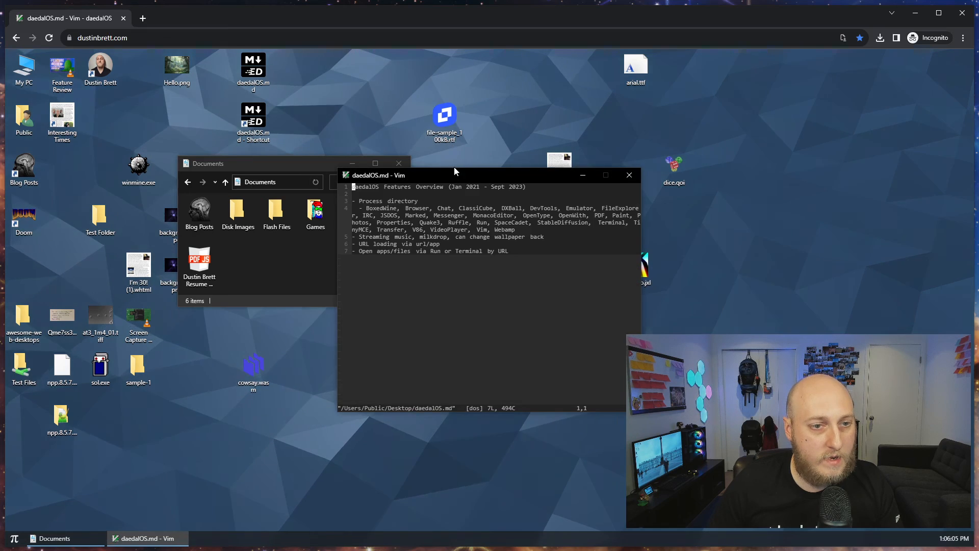
left_click_drag(455, 171, 377, 130)
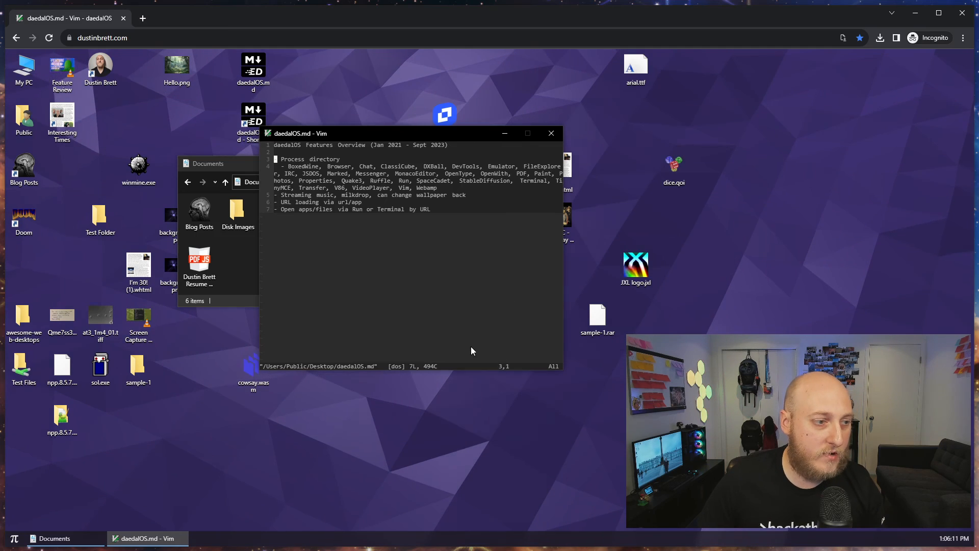
left_click(551, 135)
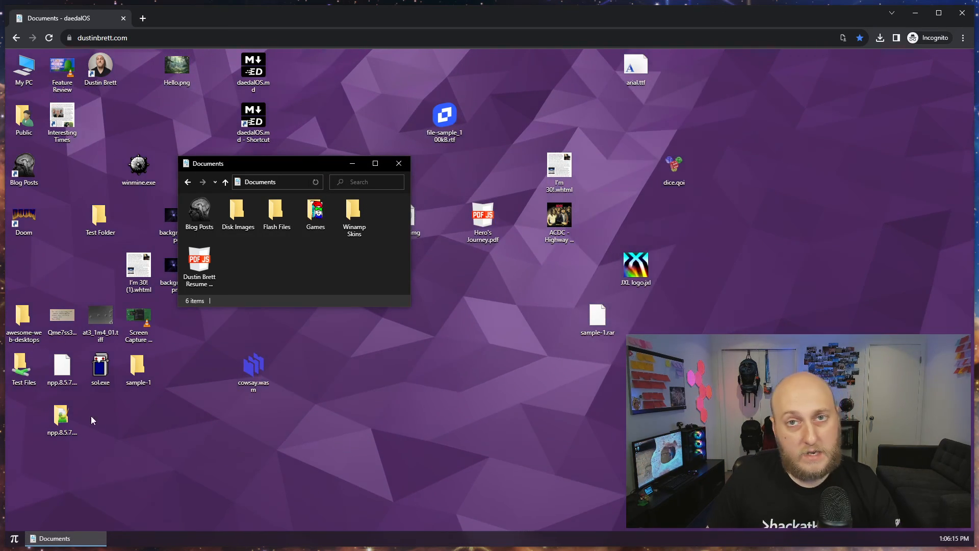